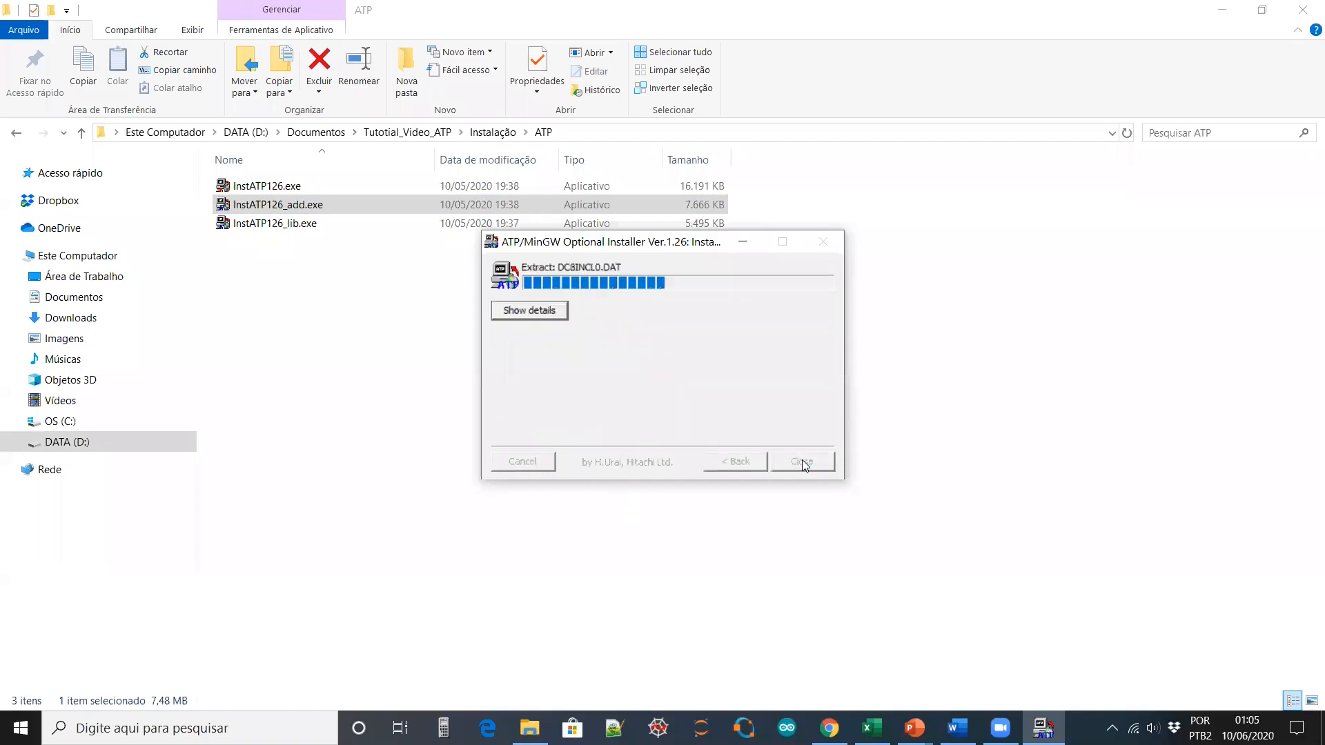
Close the add-on installer, then run a Full install of InstATP126_lib and close it
{"action": "left_click", "coordinate": [802, 461]}
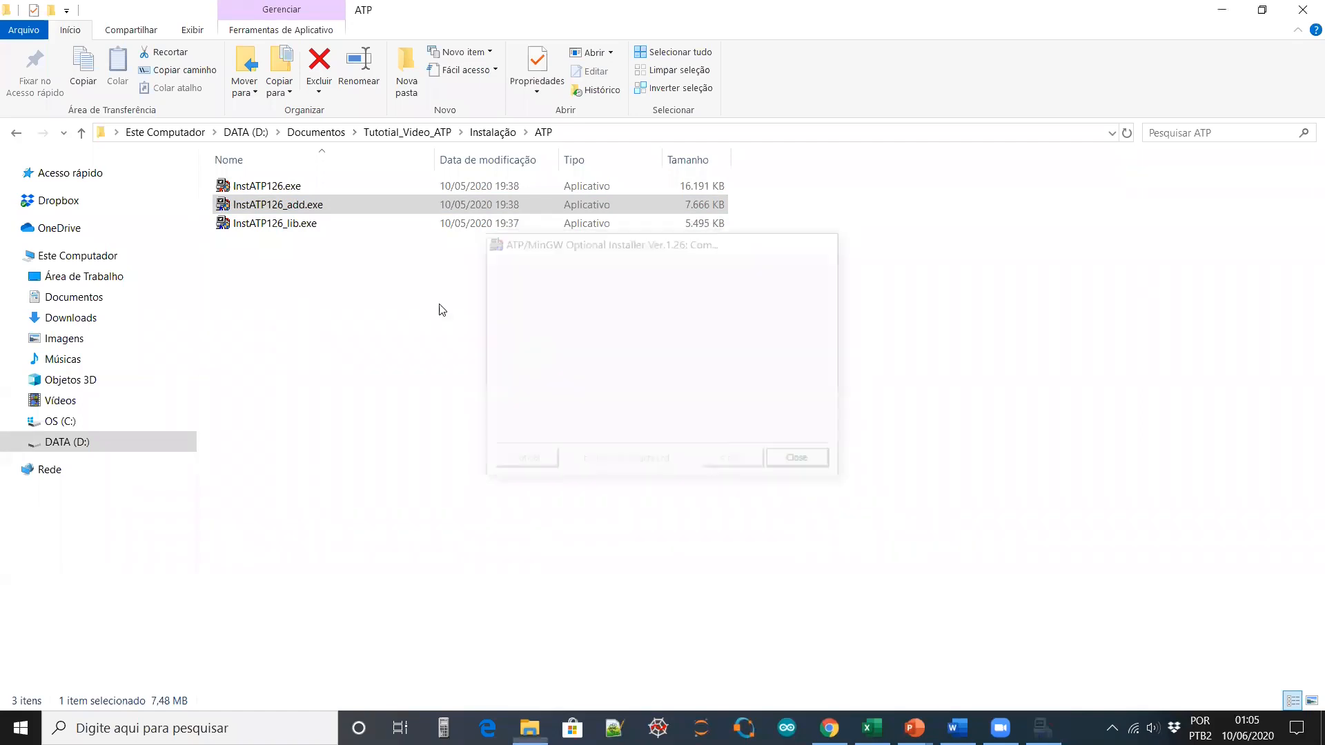
{"action": "double_click", "coordinate": [303, 223]}
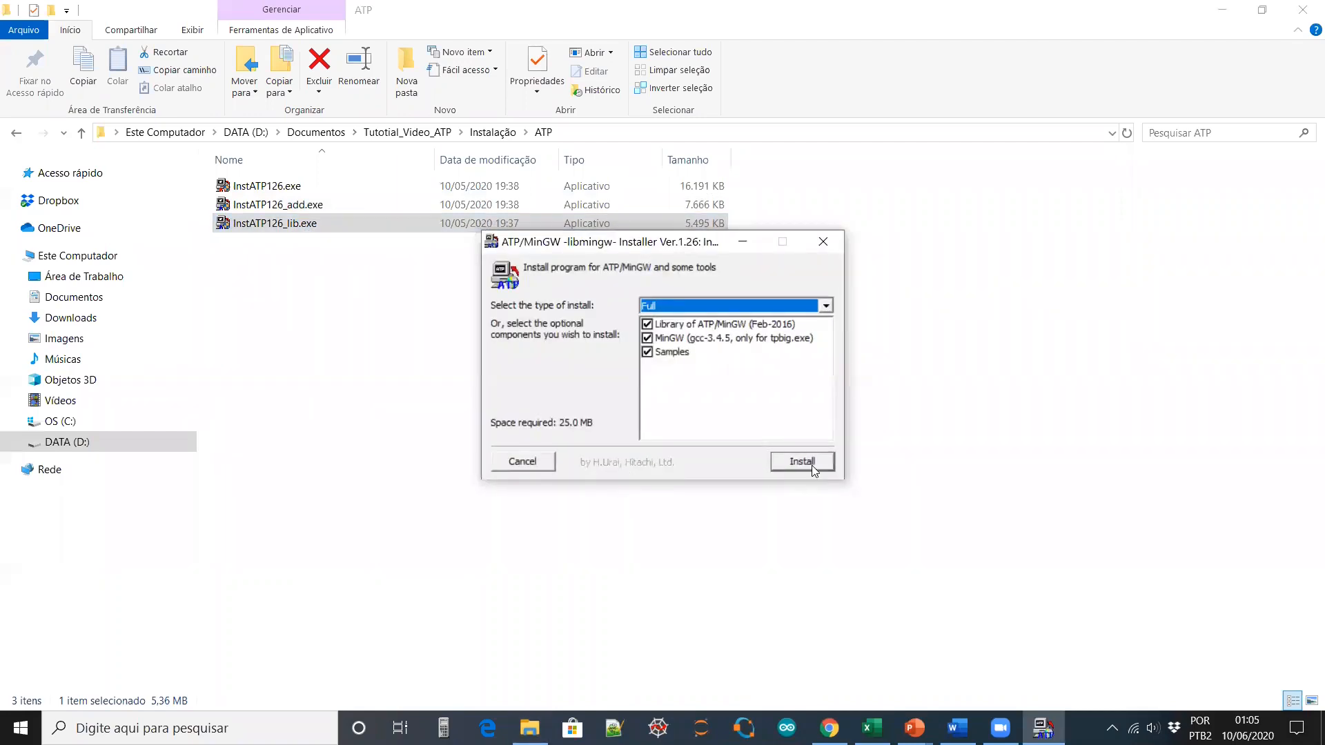
{"action": "left_click", "coordinate": [811, 465]}
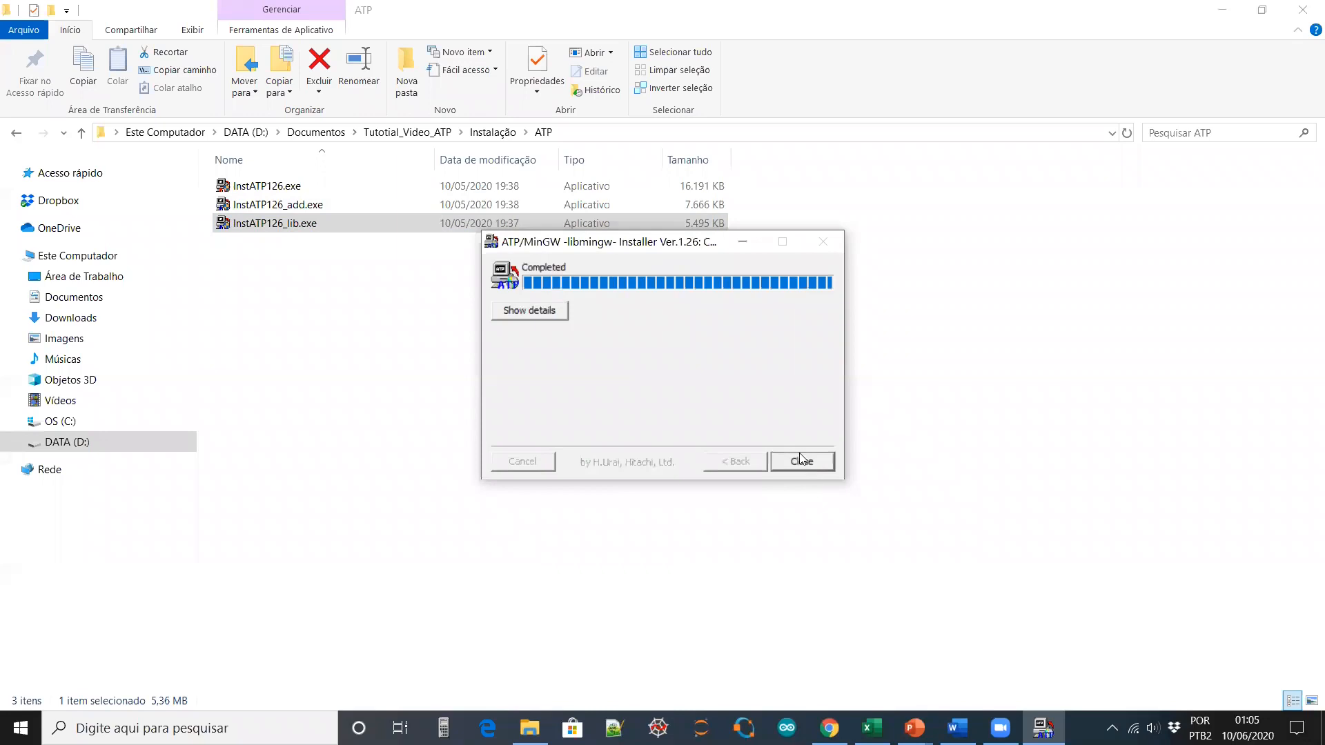
{"action": "left_click", "coordinate": [802, 461]}
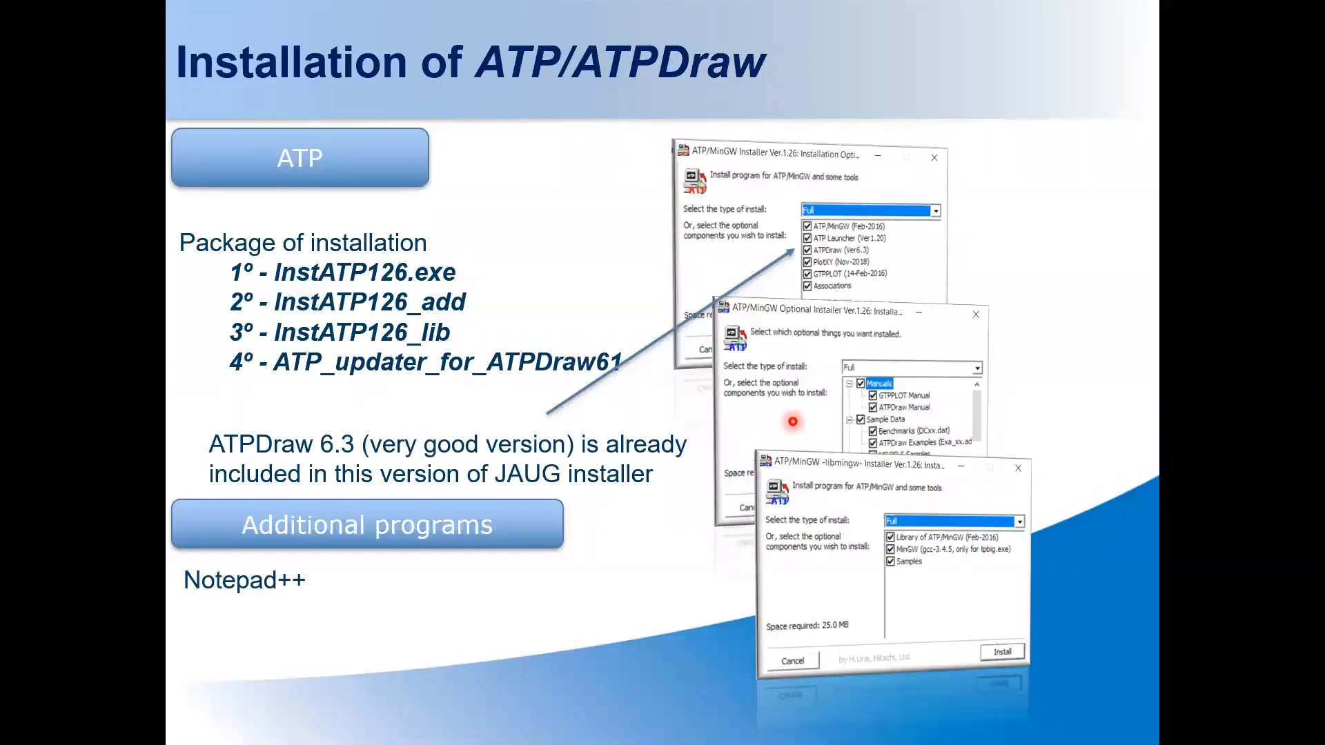
Advance to the ATP/ATPDraw configuration slide, then launch ATPDraw from Windows search, maximized
{"action": "key", "text": "Right"}
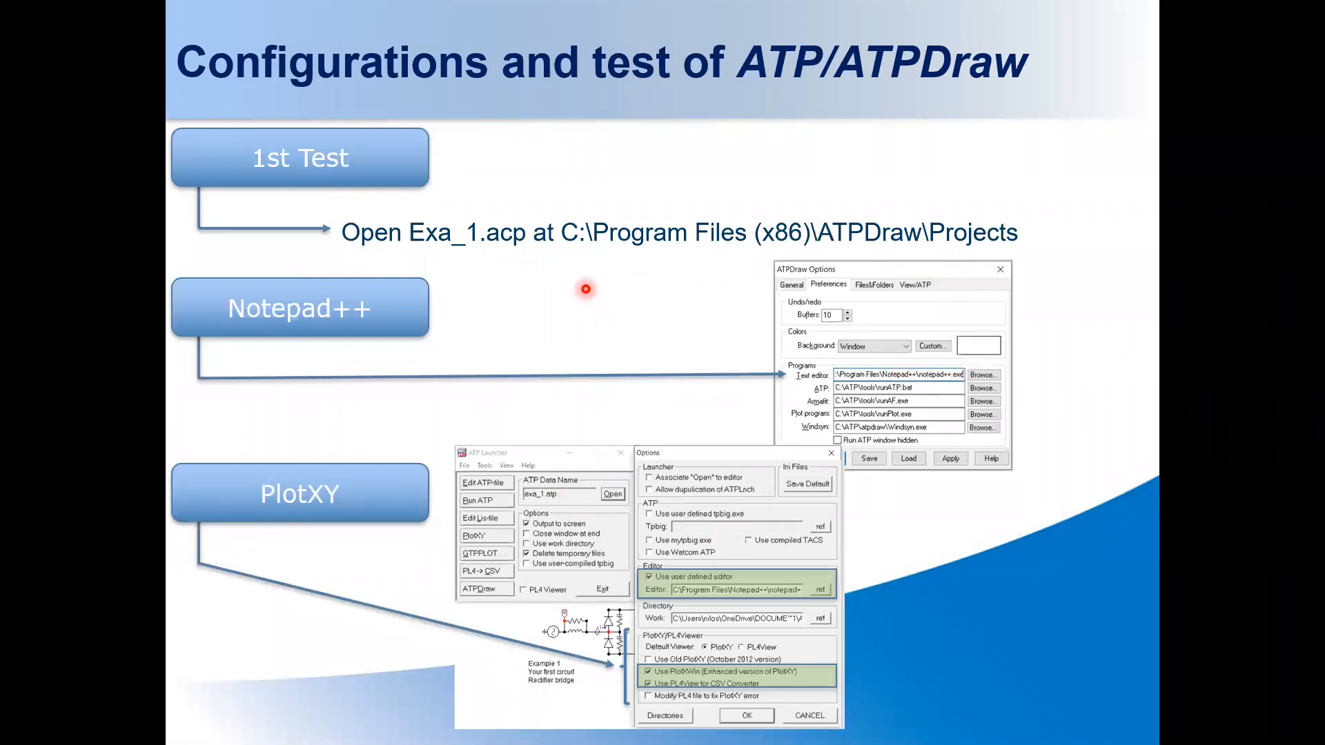
{"action": "key", "text": "super"}
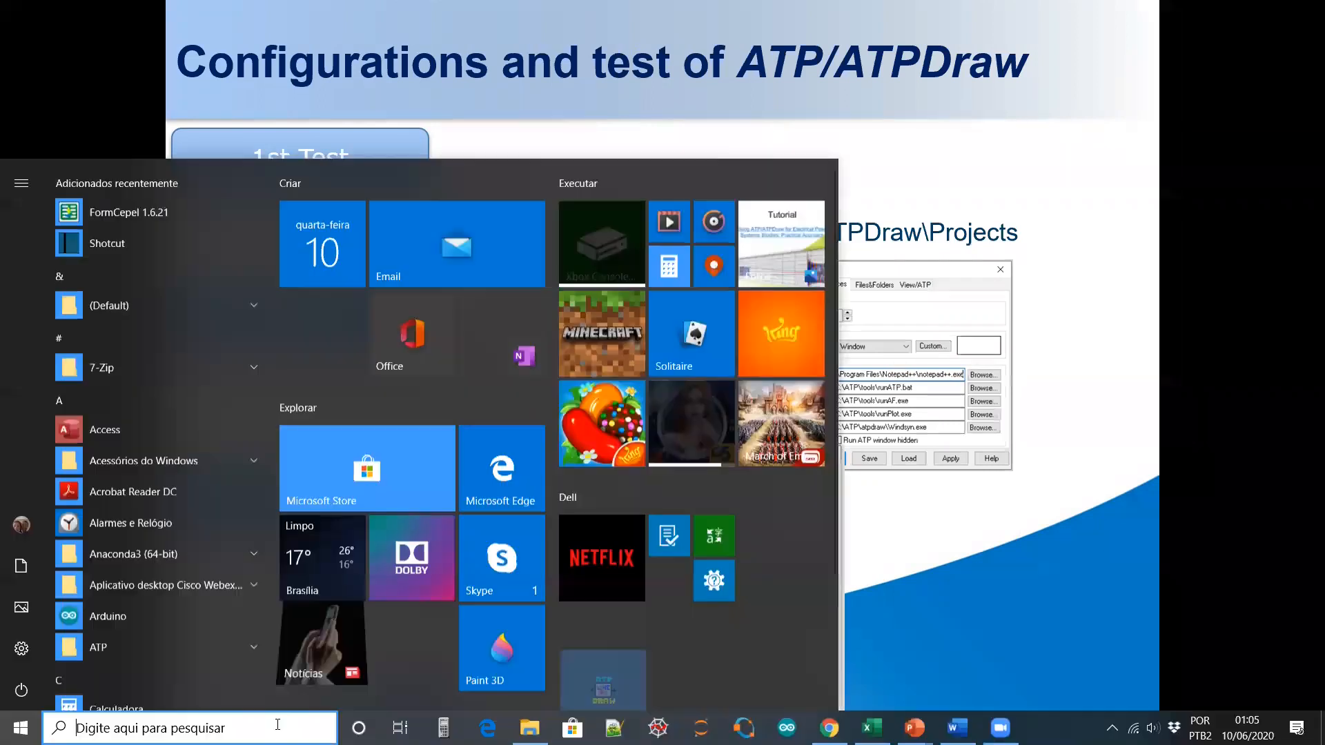
{"action": "type", "text": "atp"}
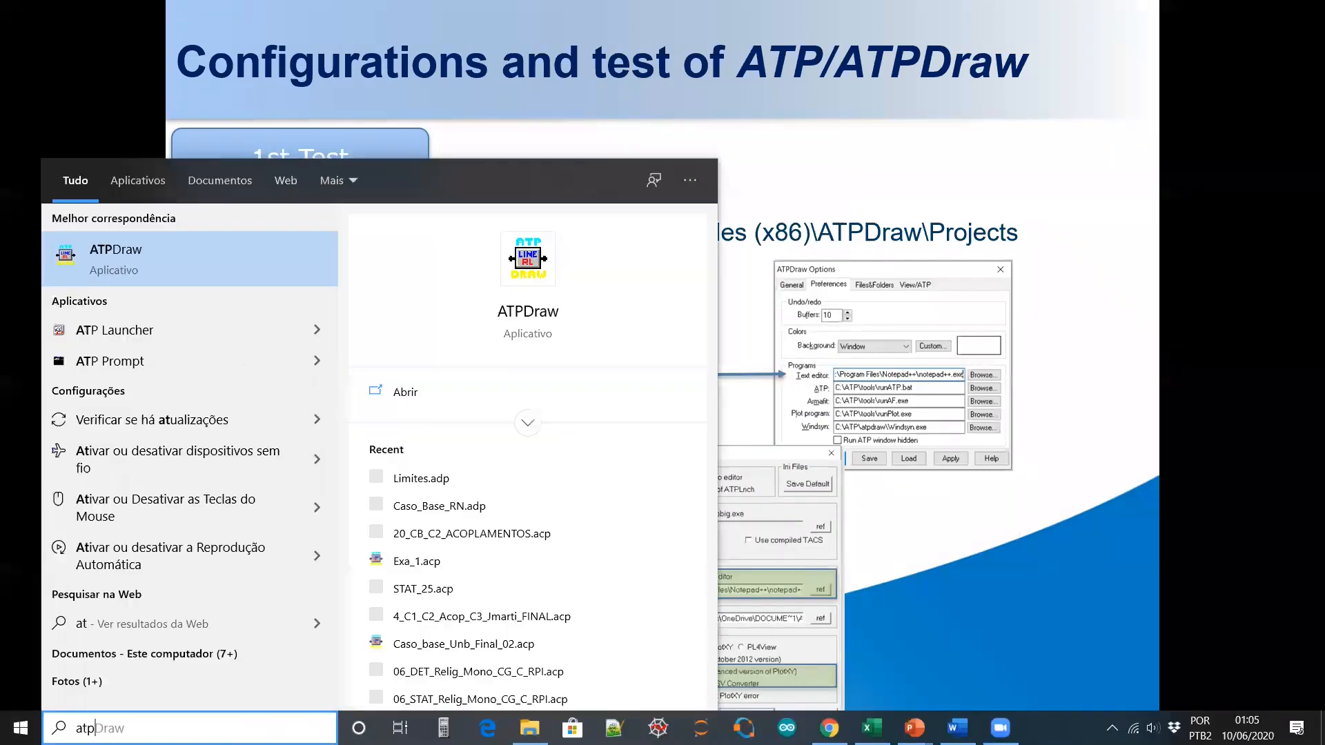
{"action": "left_click", "coordinate": [406, 393]}
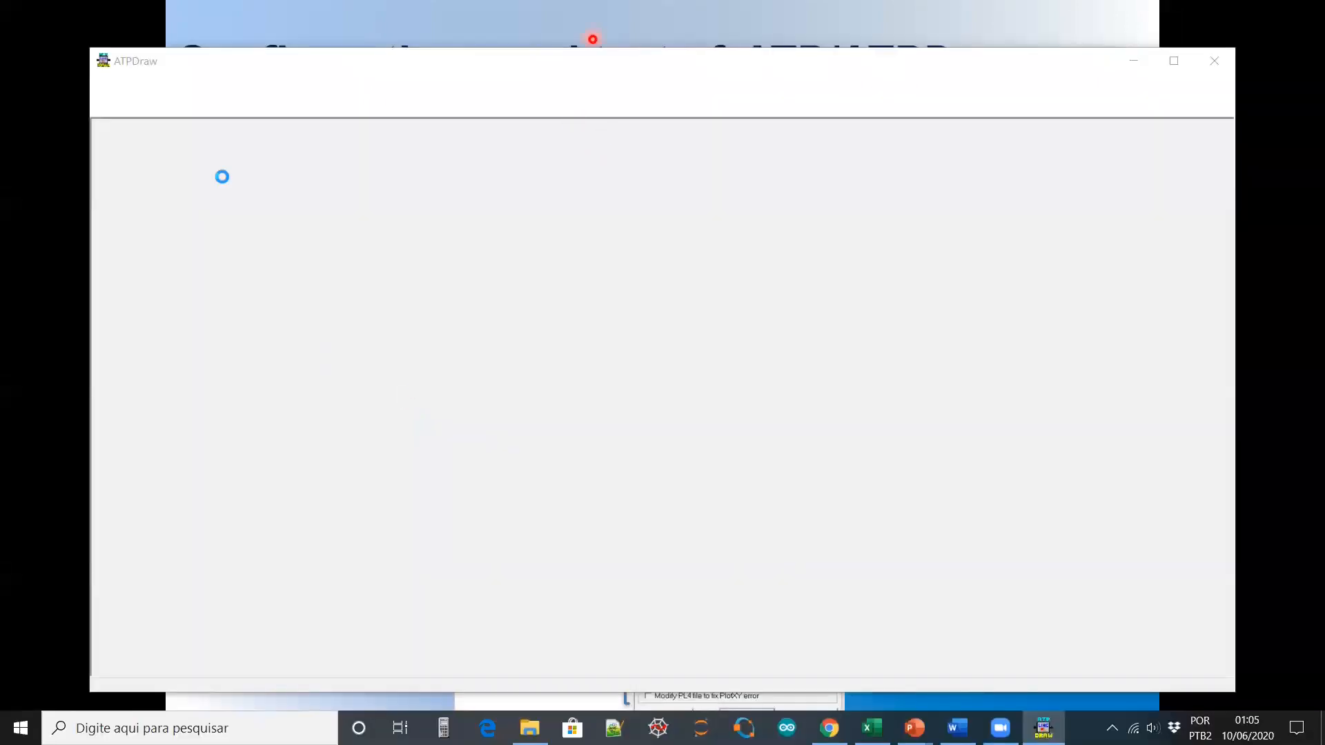
{"action": "left_click", "coordinate": [1175, 60]}
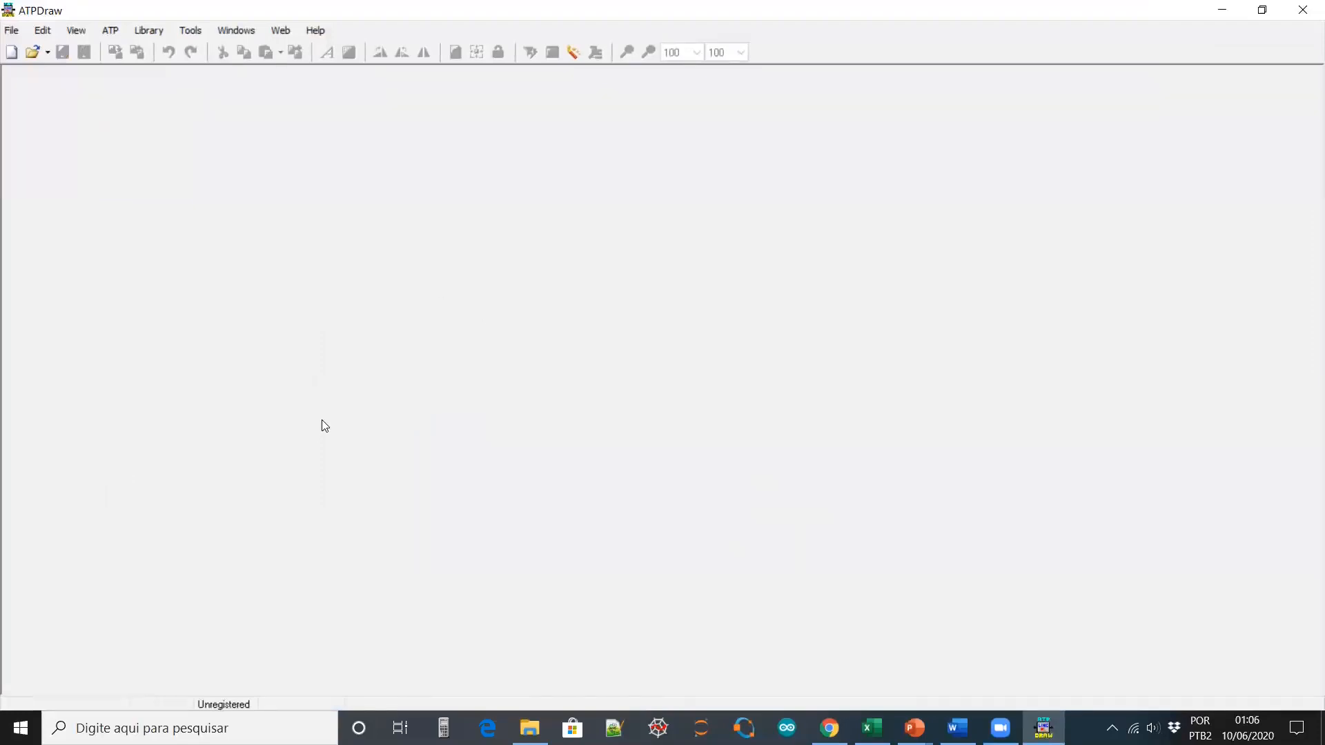
Open Exa_1.acp from C:\Program Files (x86)\ATPDraw\Projects and centre the circuit
{"action": "left_click", "coordinate": [31, 51]}
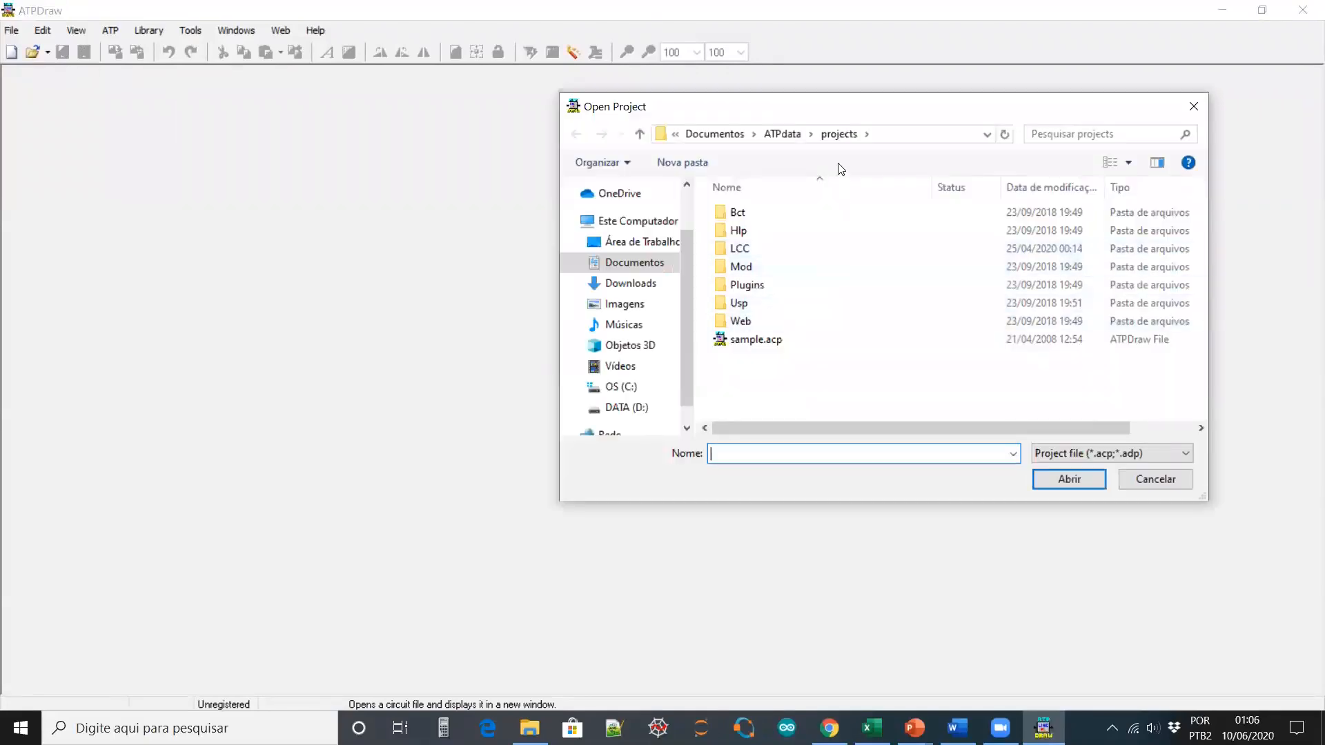
{"action": "left_click", "coordinate": [627, 393]}
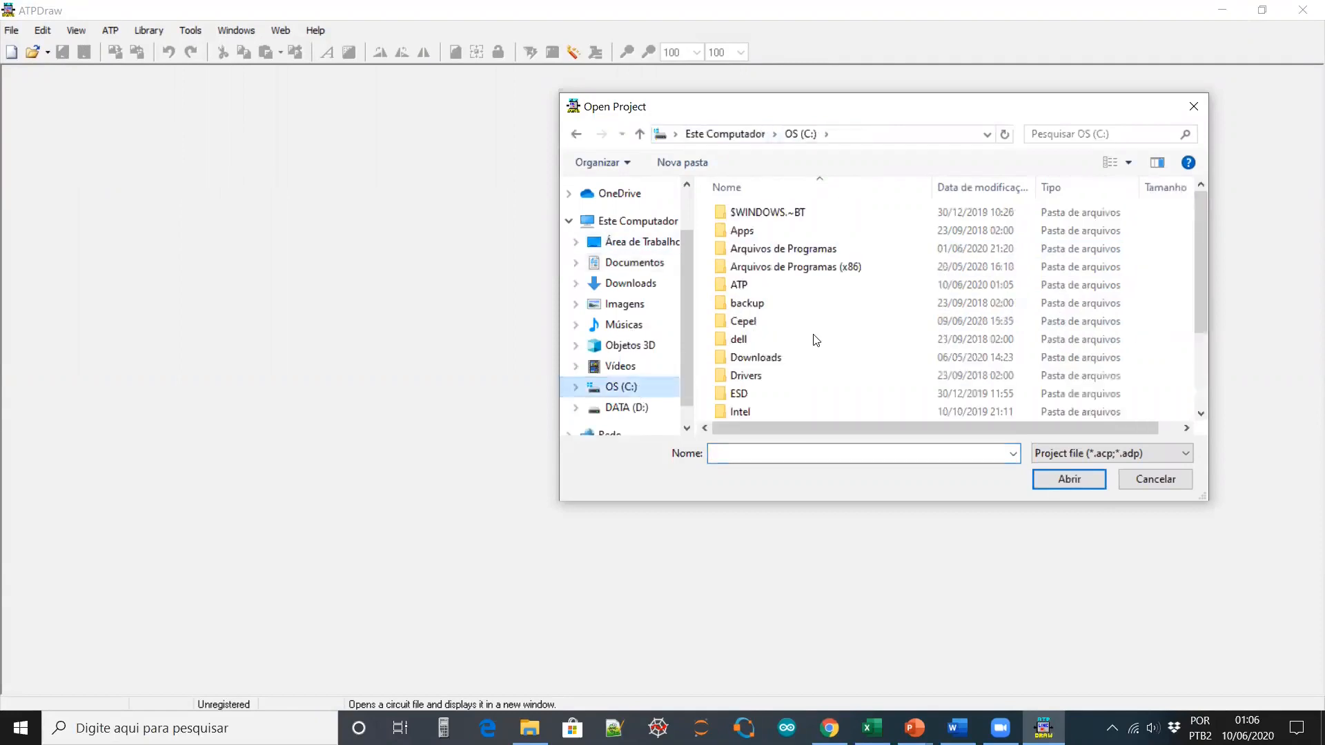
{"action": "double_click", "coordinate": [807, 276]}
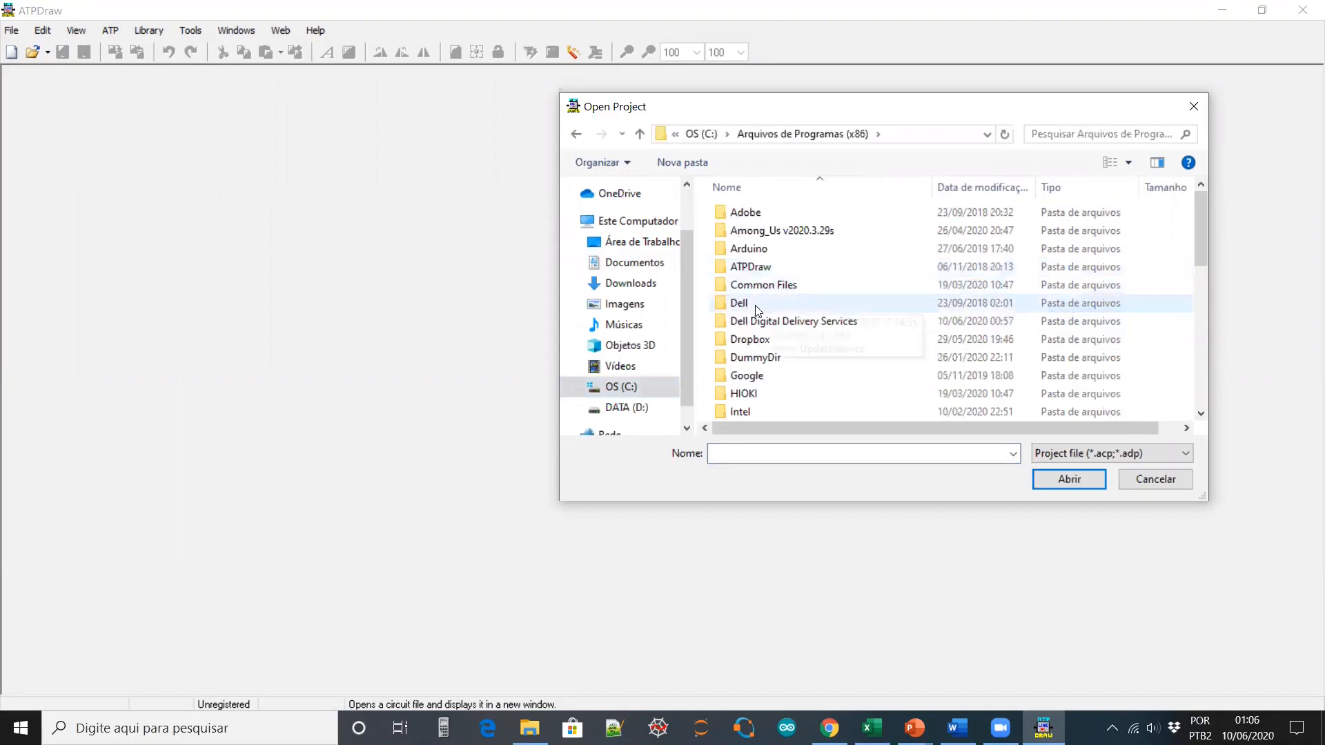
{"action": "double_click", "coordinate": [773, 276]}
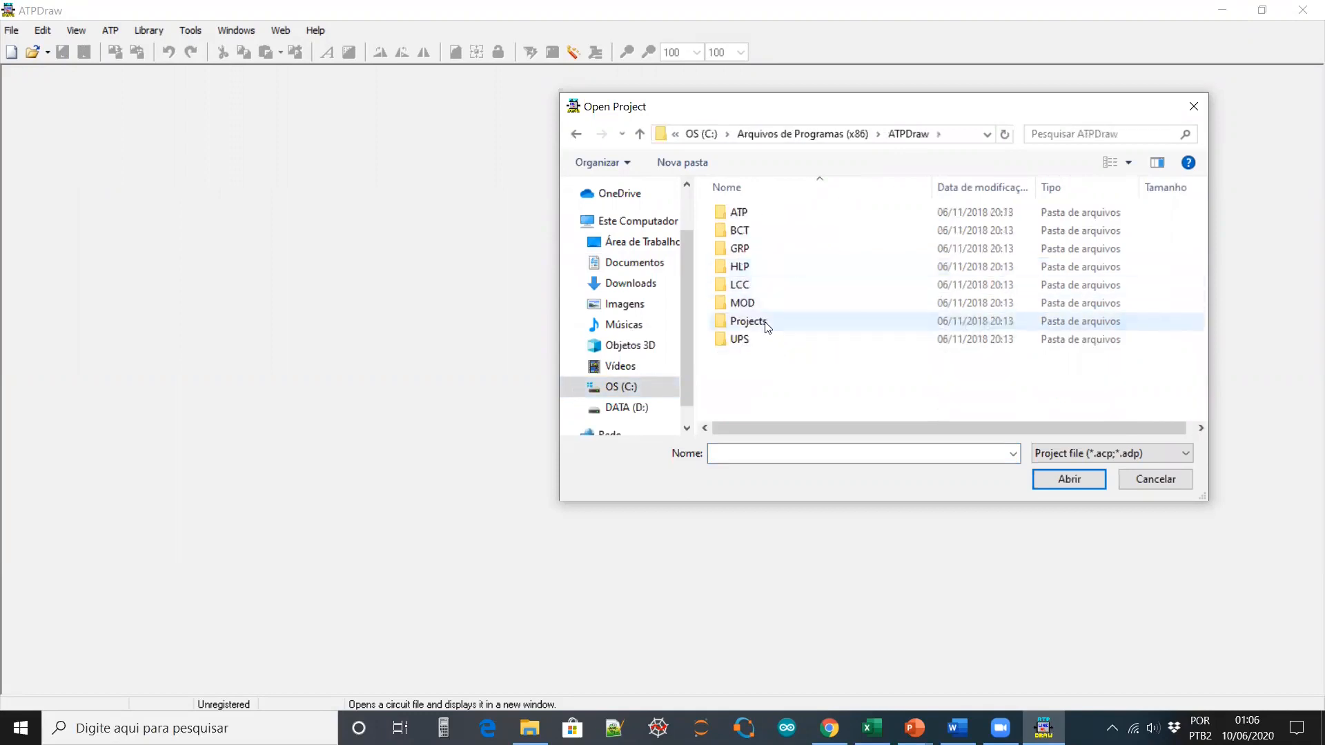
{"action": "double_click", "coordinate": [767, 321]}
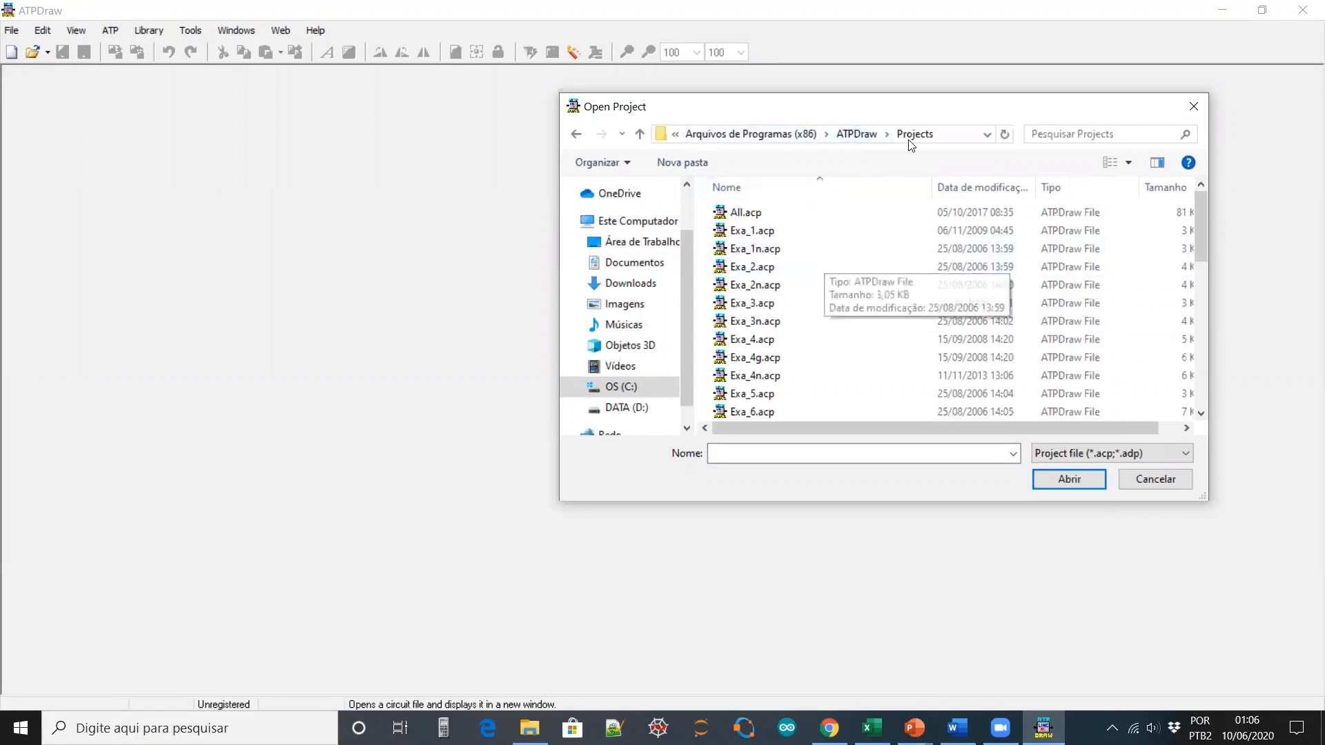
{"action": "double_click", "coordinate": [752, 232]}
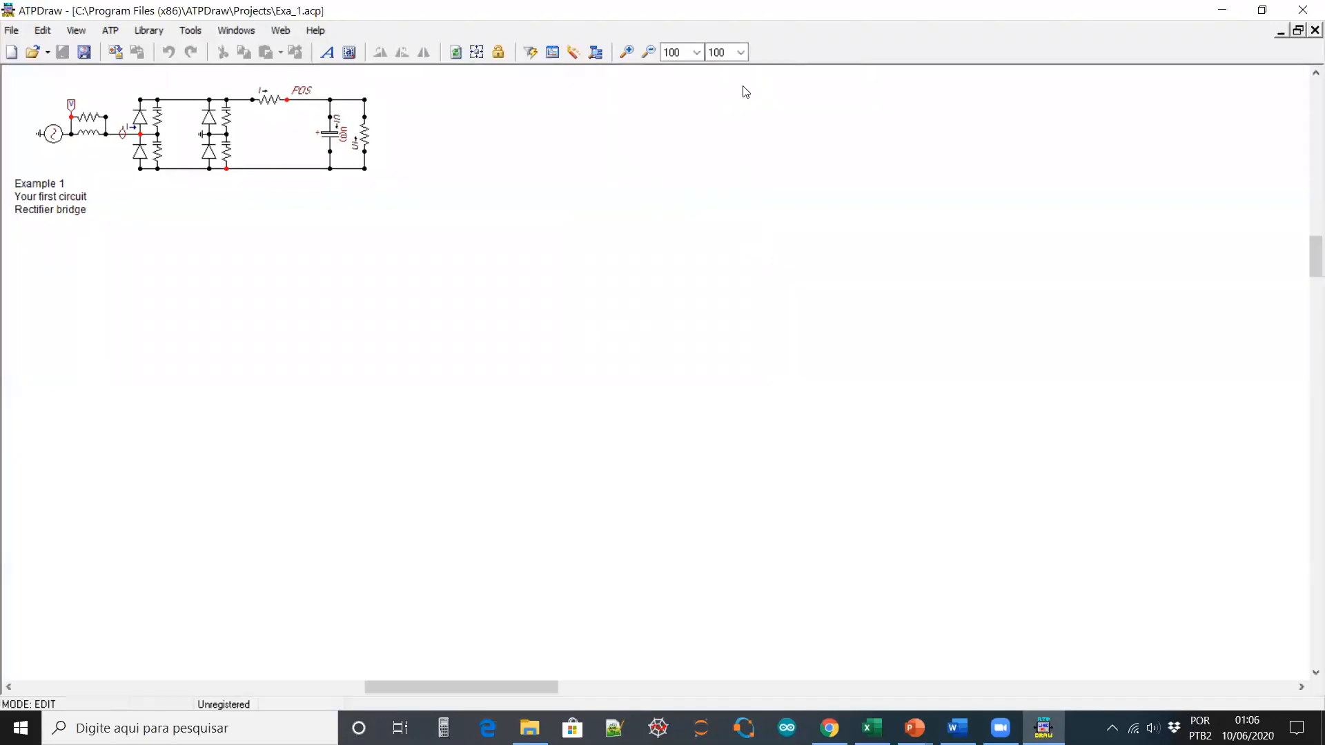
{"action": "left_click", "coordinate": [476, 52]}
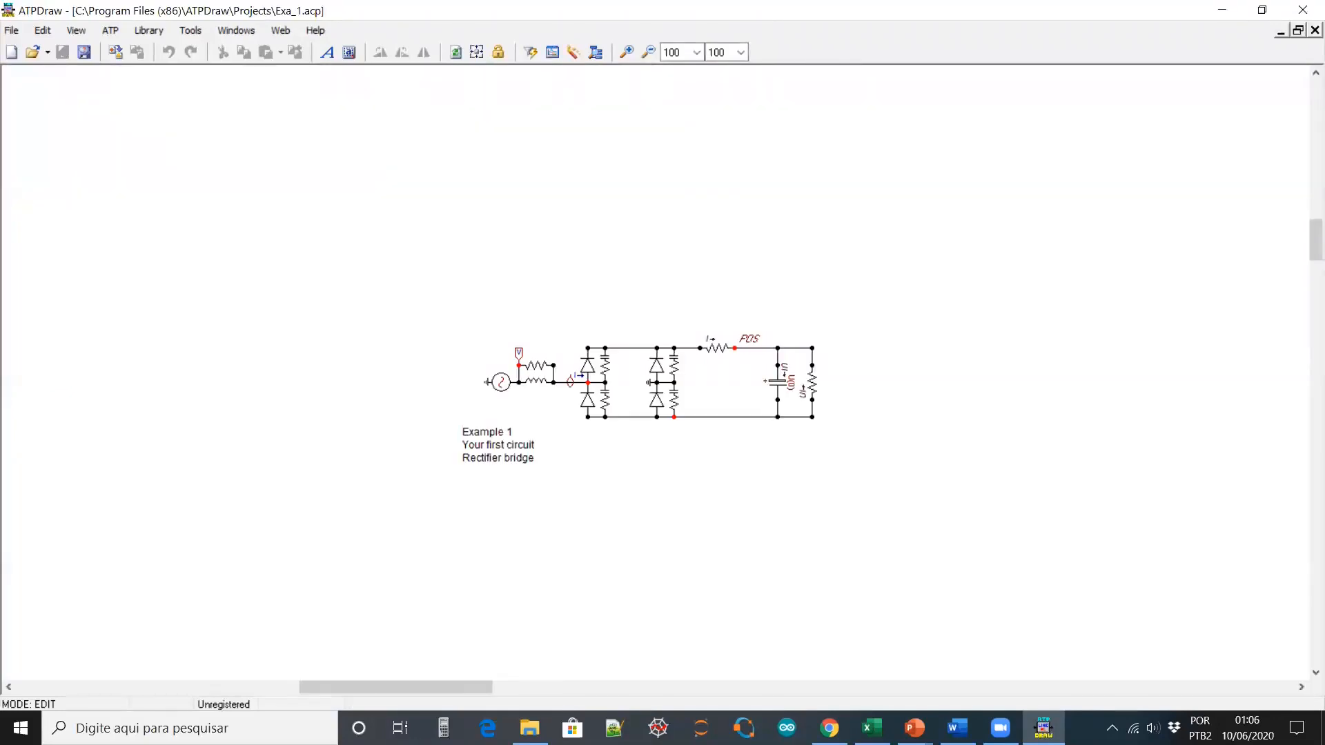
{"action": "key", "text": "alt+Tab"}
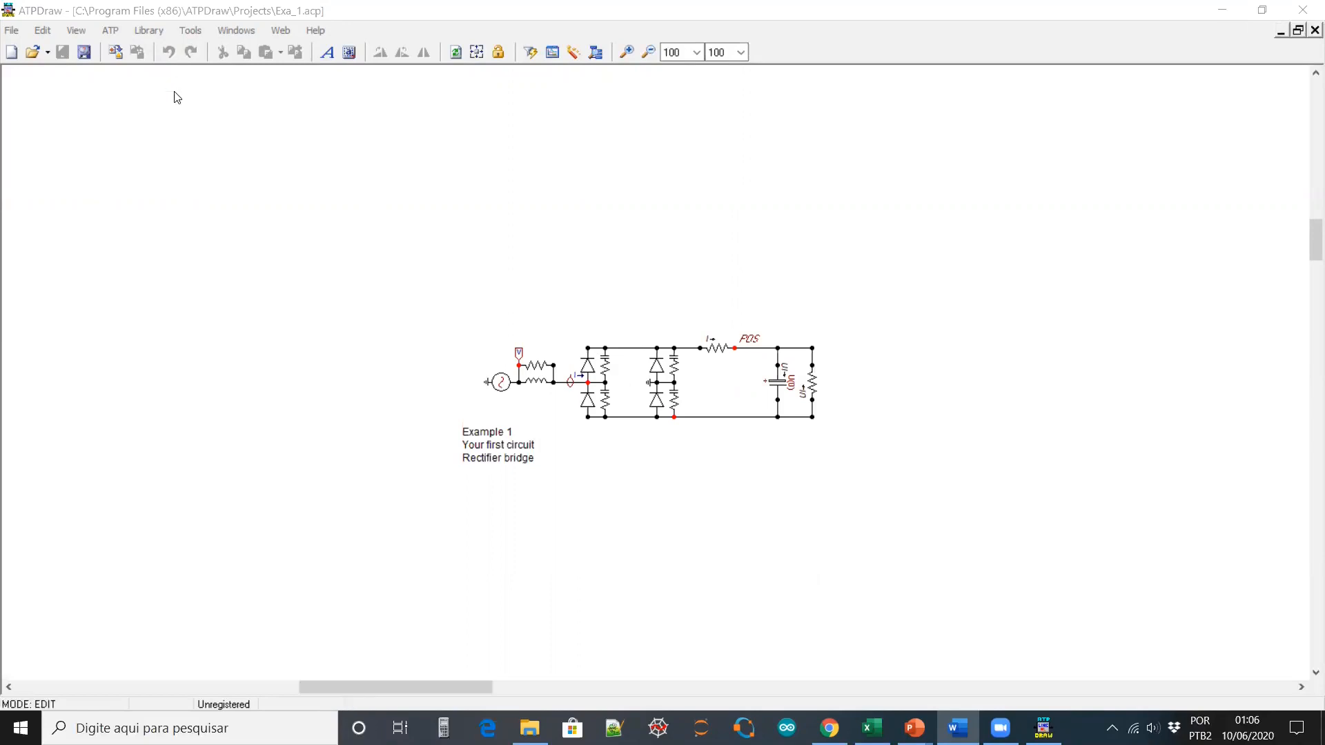
{"action": "left_click", "coordinate": [110, 31]}
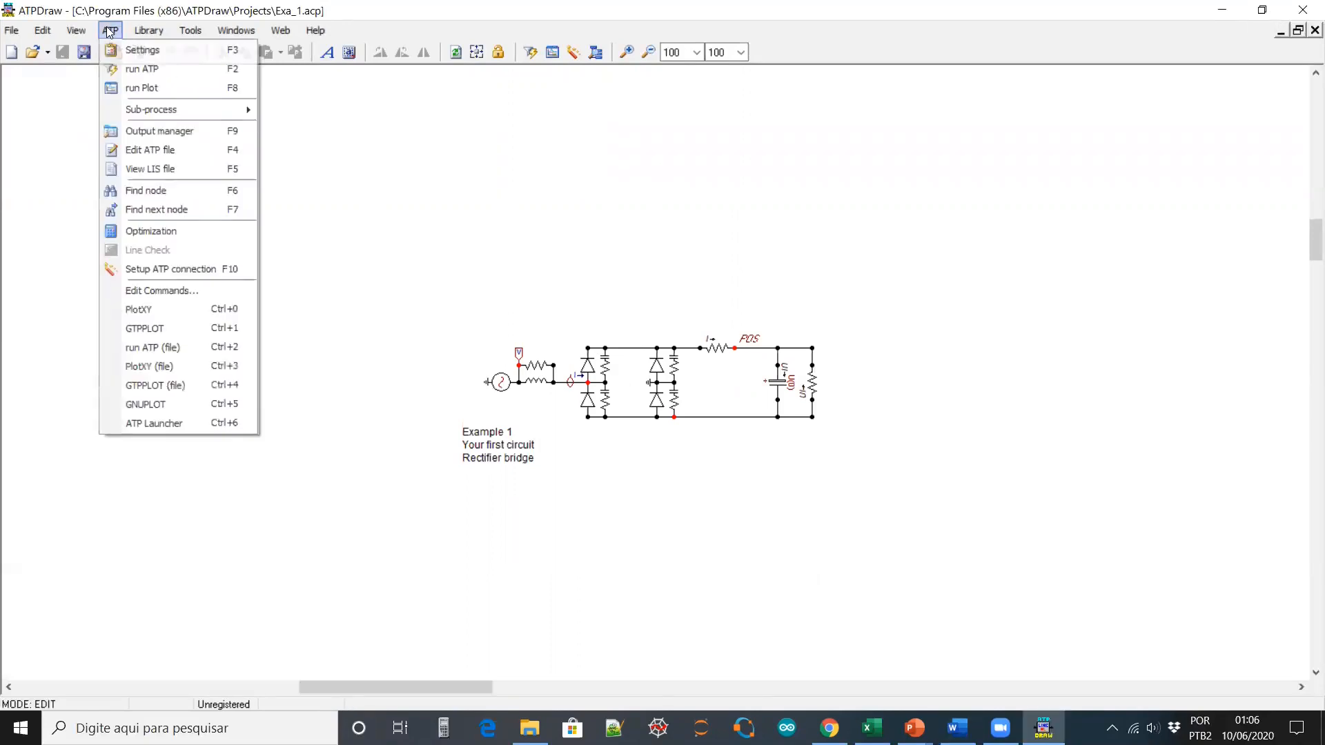
{"action": "left_click", "coordinate": [152, 53]}
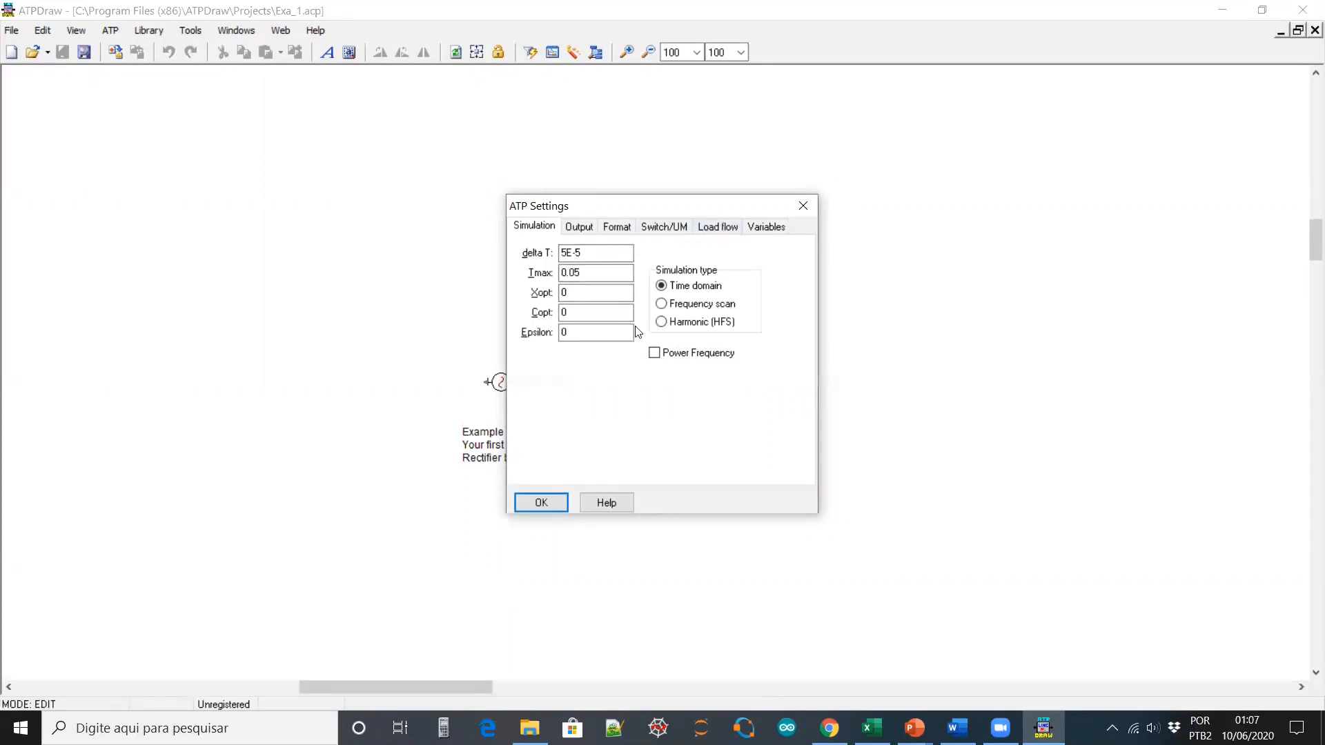
{"action": "left_click", "coordinate": [578, 230]}
{"action": "left_click", "coordinate": [623, 231]}
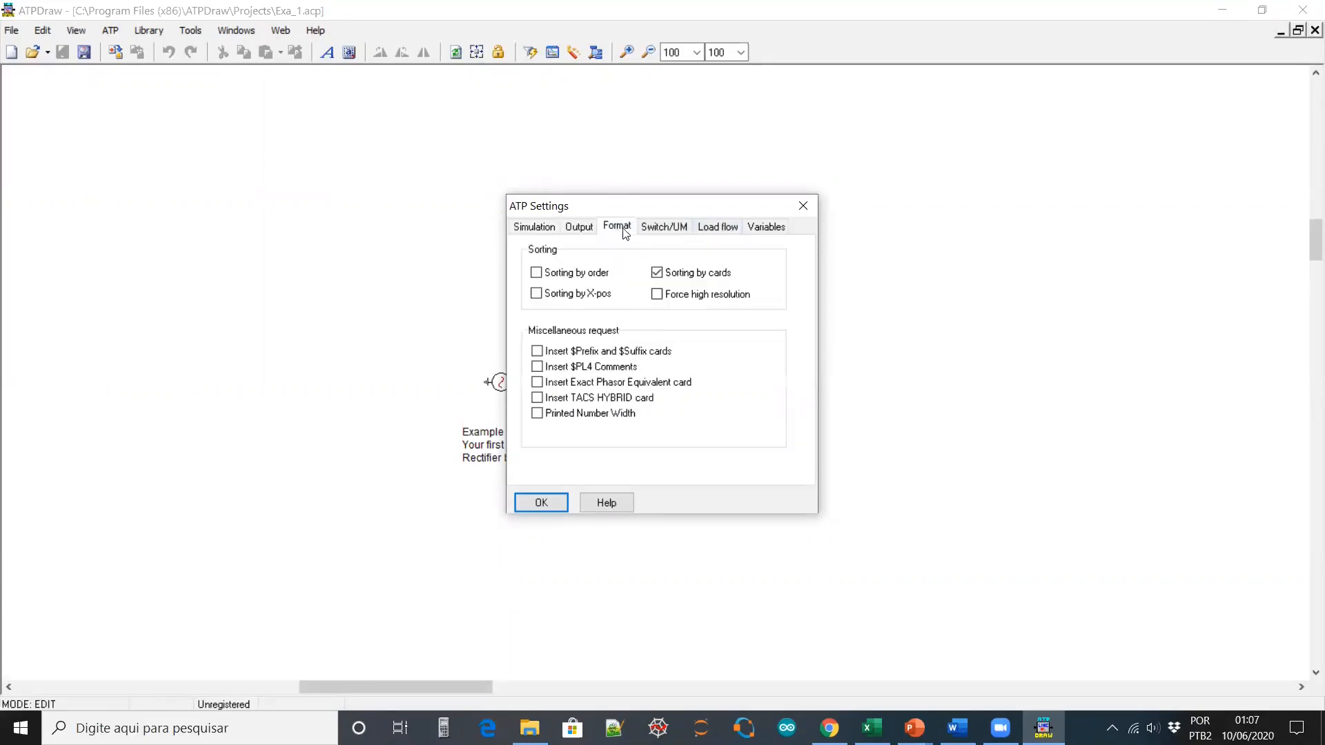
{"action": "left_click", "coordinate": [669, 232]}
{"action": "left_click", "coordinate": [712, 229]}
{"action": "left_click", "coordinate": [760, 226]}
{"action": "left_click", "coordinate": [803, 207]}
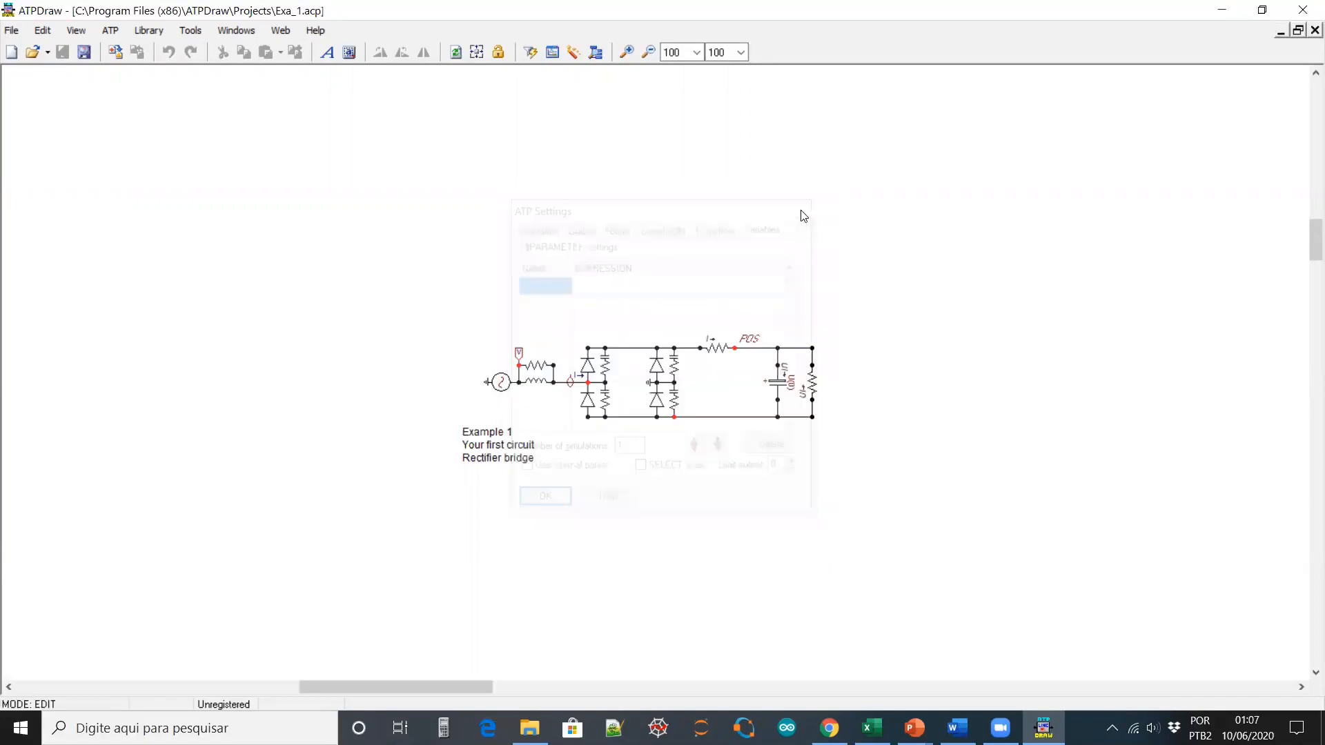
{"action": "left_click", "coordinate": [194, 33]}
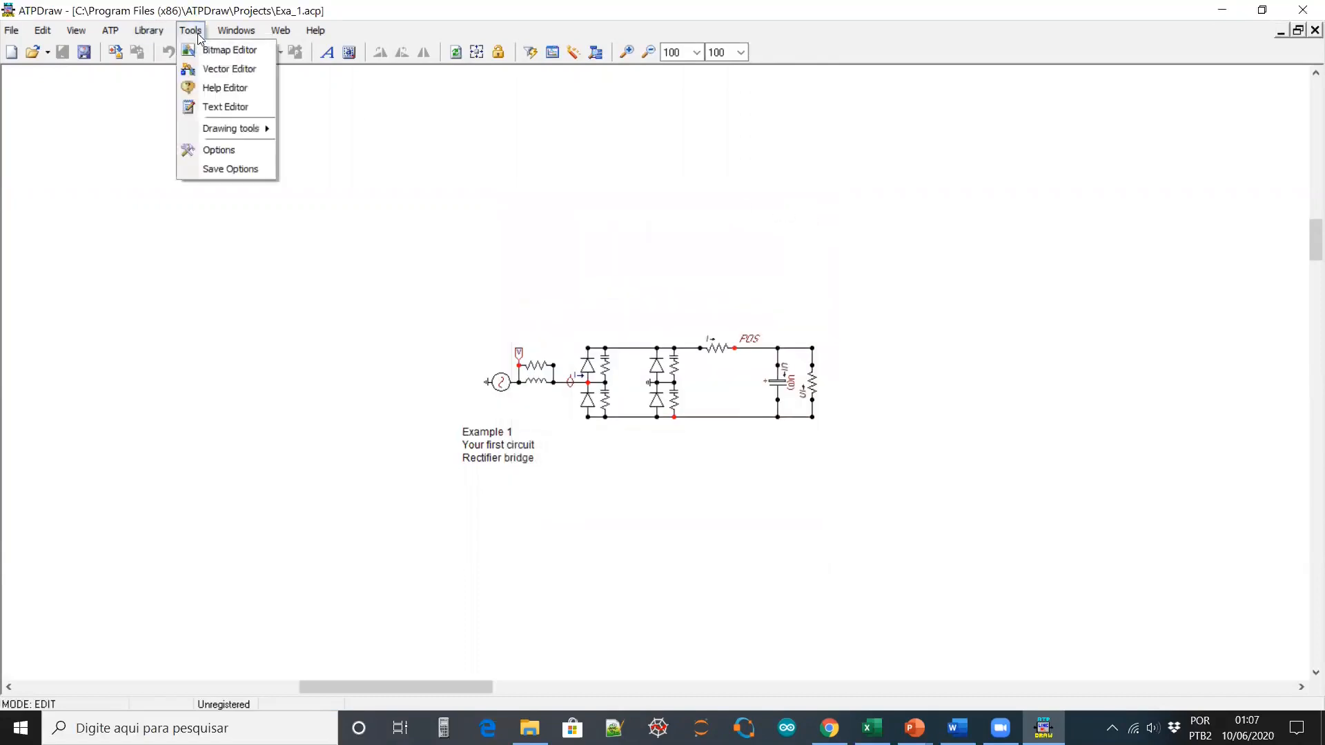
Open the external-program preferences and browse for a new text editor path
{"action": "left_click", "coordinate": [232, 156]}
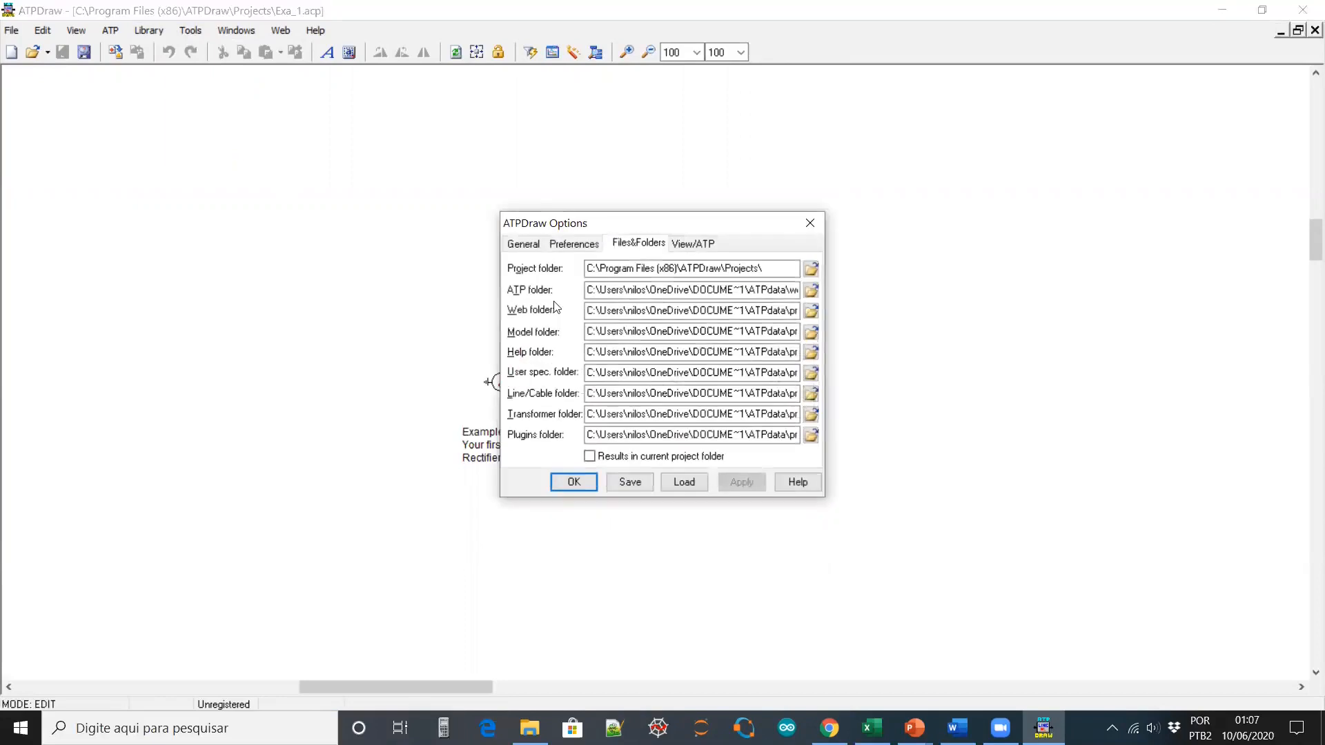
{"action": "left_click", "coordinate": [579, 246]}
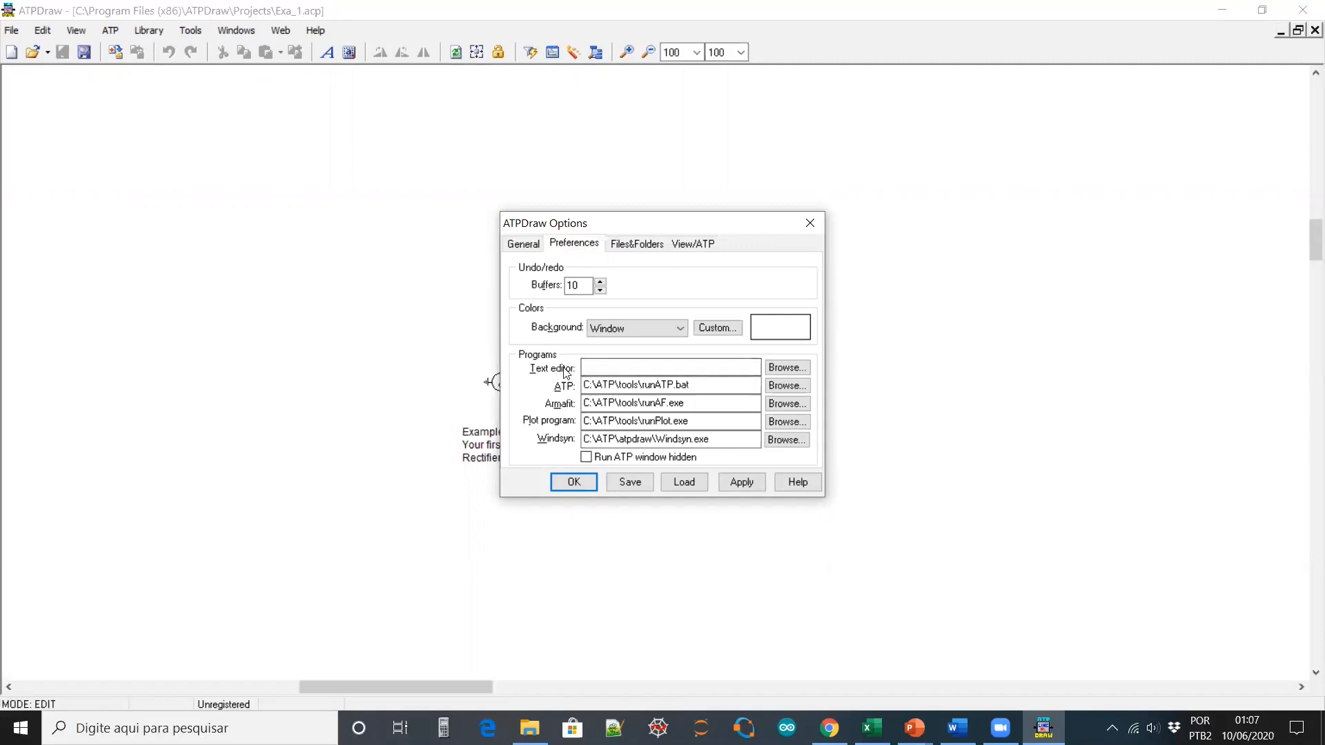
{"action": "left_click", "coordinate": [614, 366]}
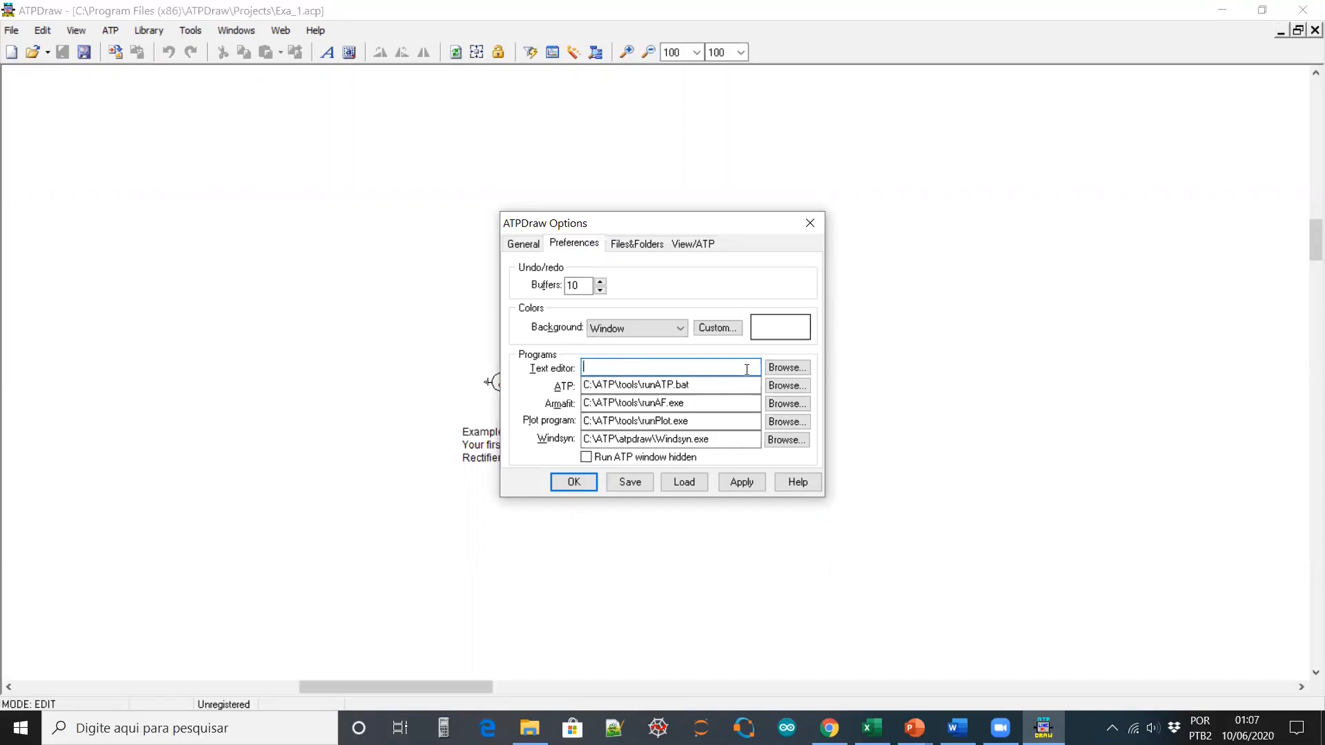
{"action": "left_click", "coordinate": [783, 370]}
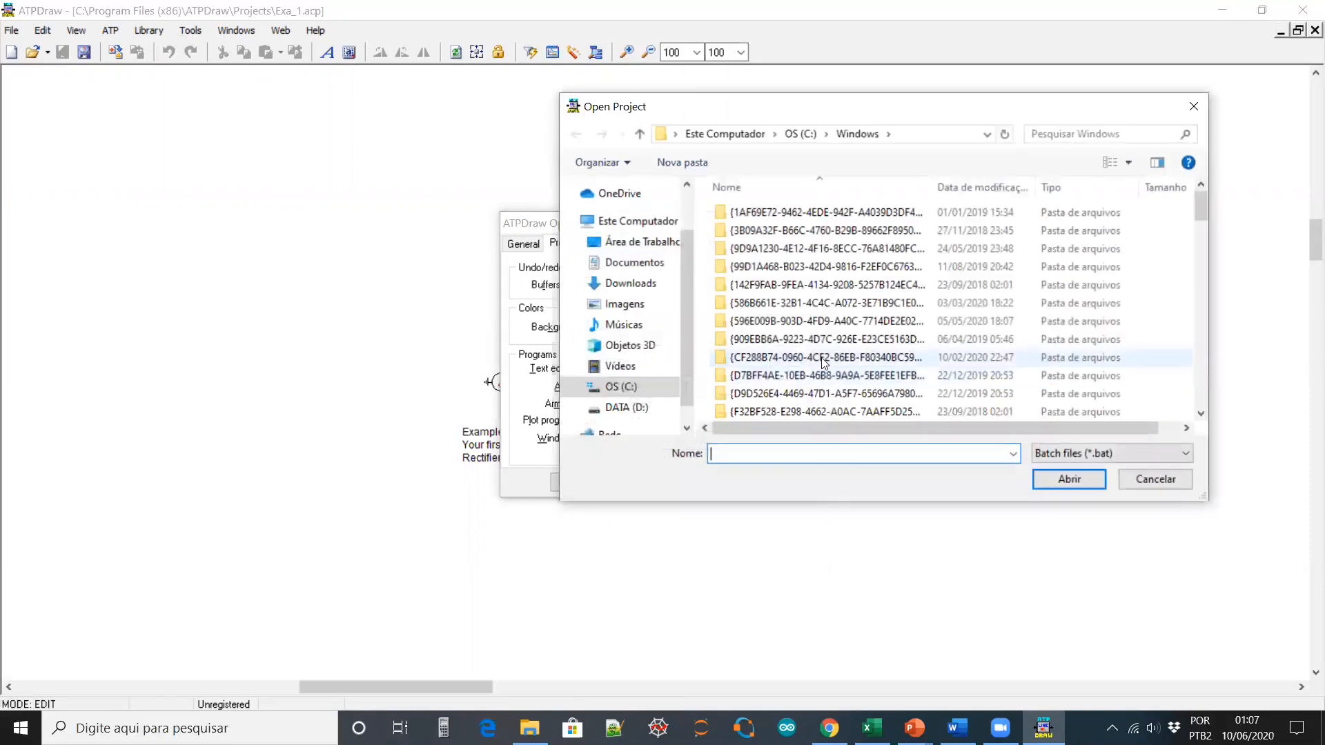
Navigate the file browser to the C:\Program Files\Notepad++ folder
{"action": "left_click", "coordinate": [801, 133]}
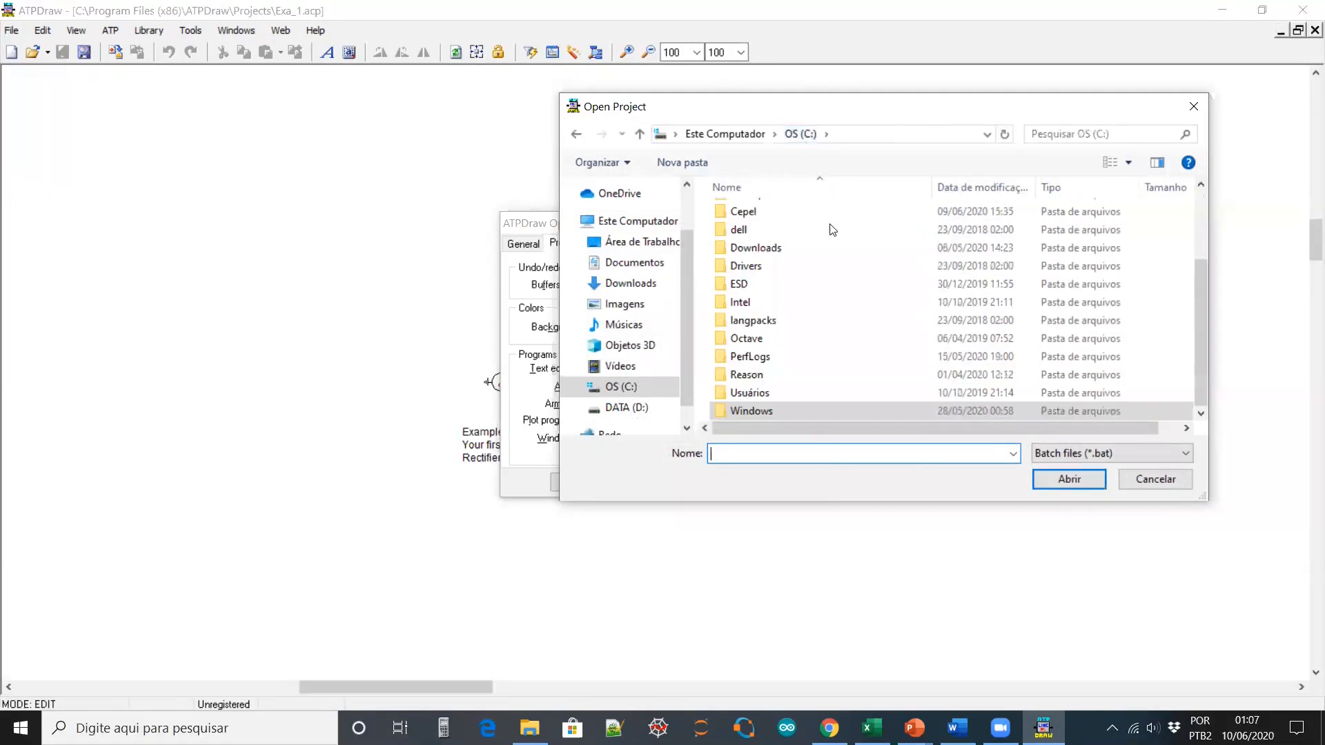
{"action": "left_click", "coordinate": [623, 386]}
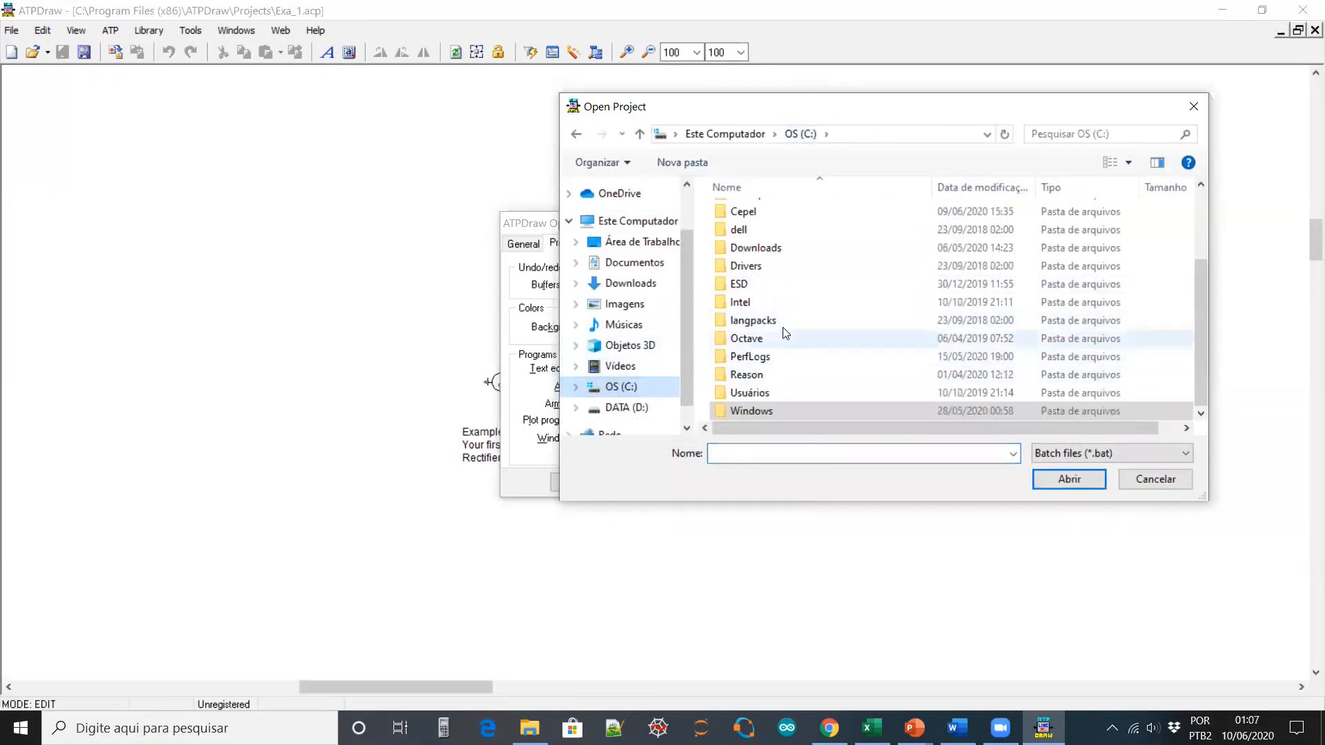
{"action": "scroll", "coordinate": [796, 343], "scroll_direction": "up", "scroll_amount": 2}
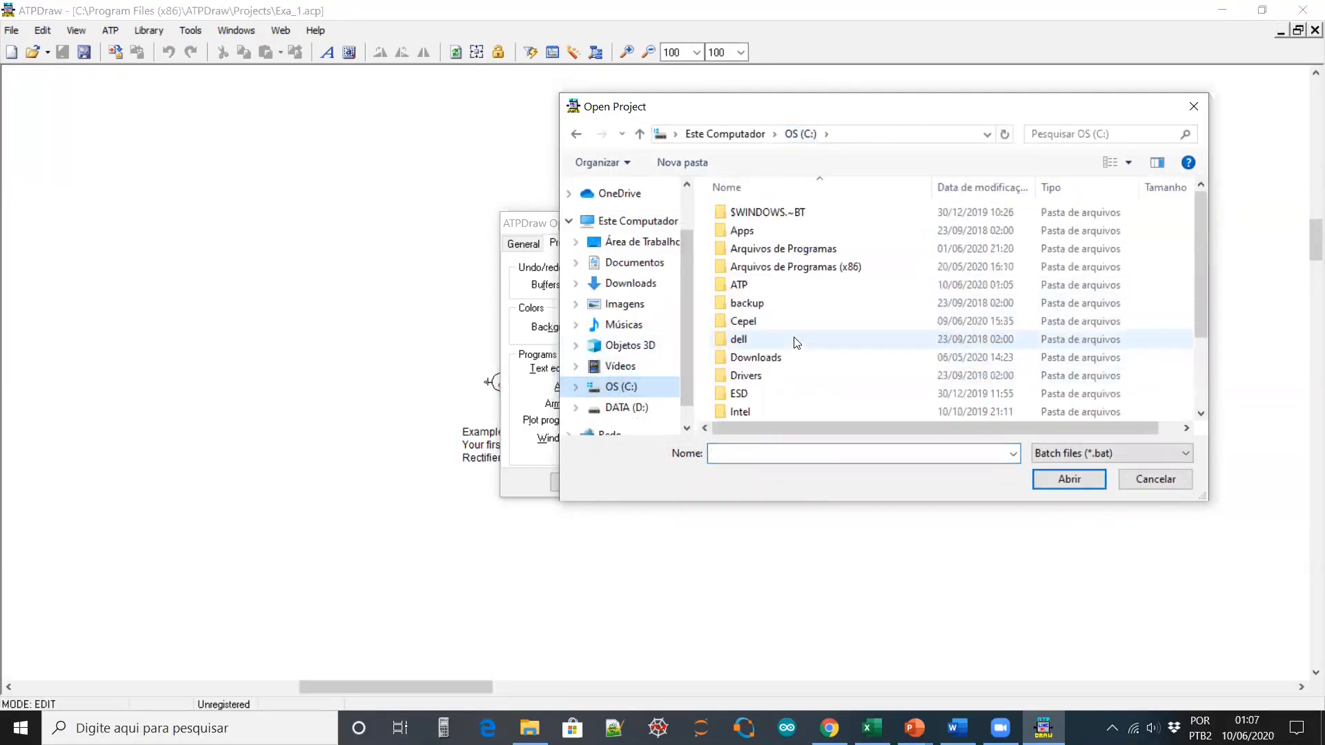
{"action": "double_click", "coordinate": [815, 267]}
{"action": "scroll", "coordinate": [827, 332], "scroll_direction": "down", "scroll_amount": 3}
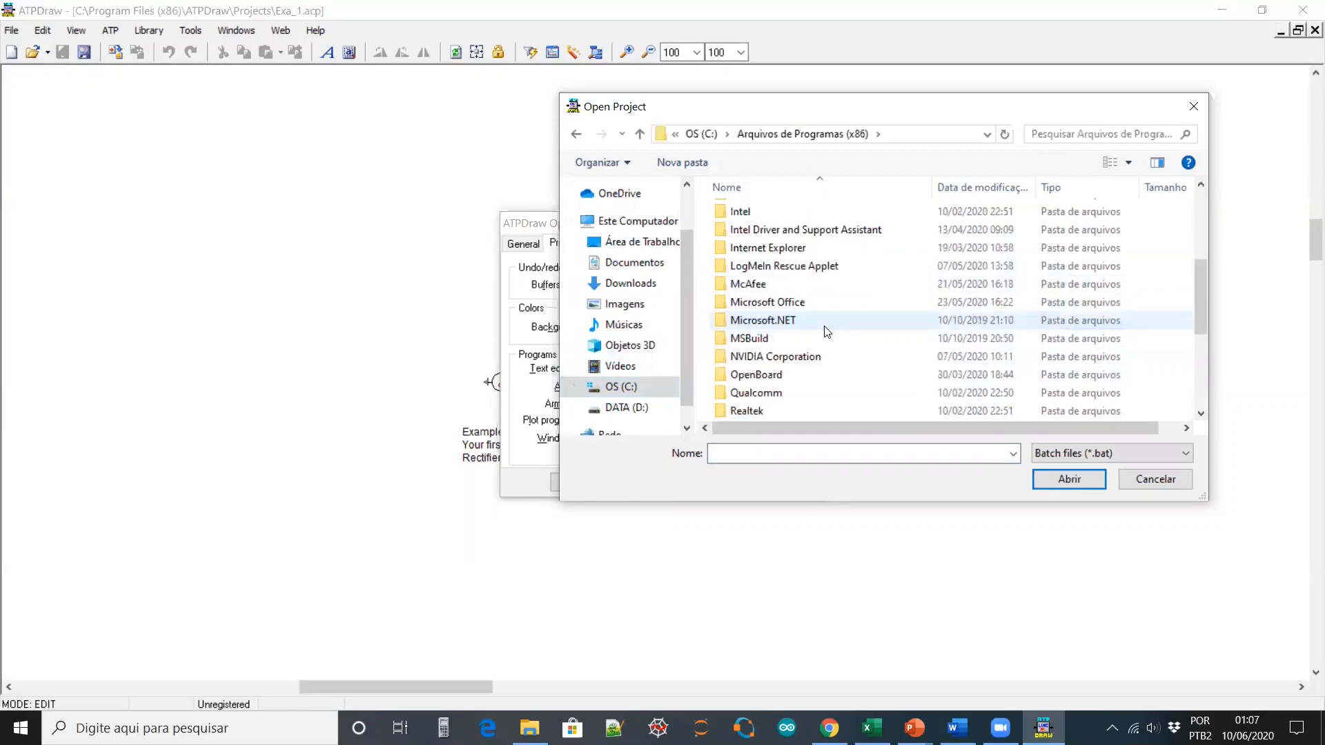
{"action": "scroll", "coordinate": [827, 332], "scroll_direction": "down", "scroll_amount": 4}
{"action": "scroll", "coordinate": [827, 332], "scroll_direction": "up", "scroll_amount": 4}
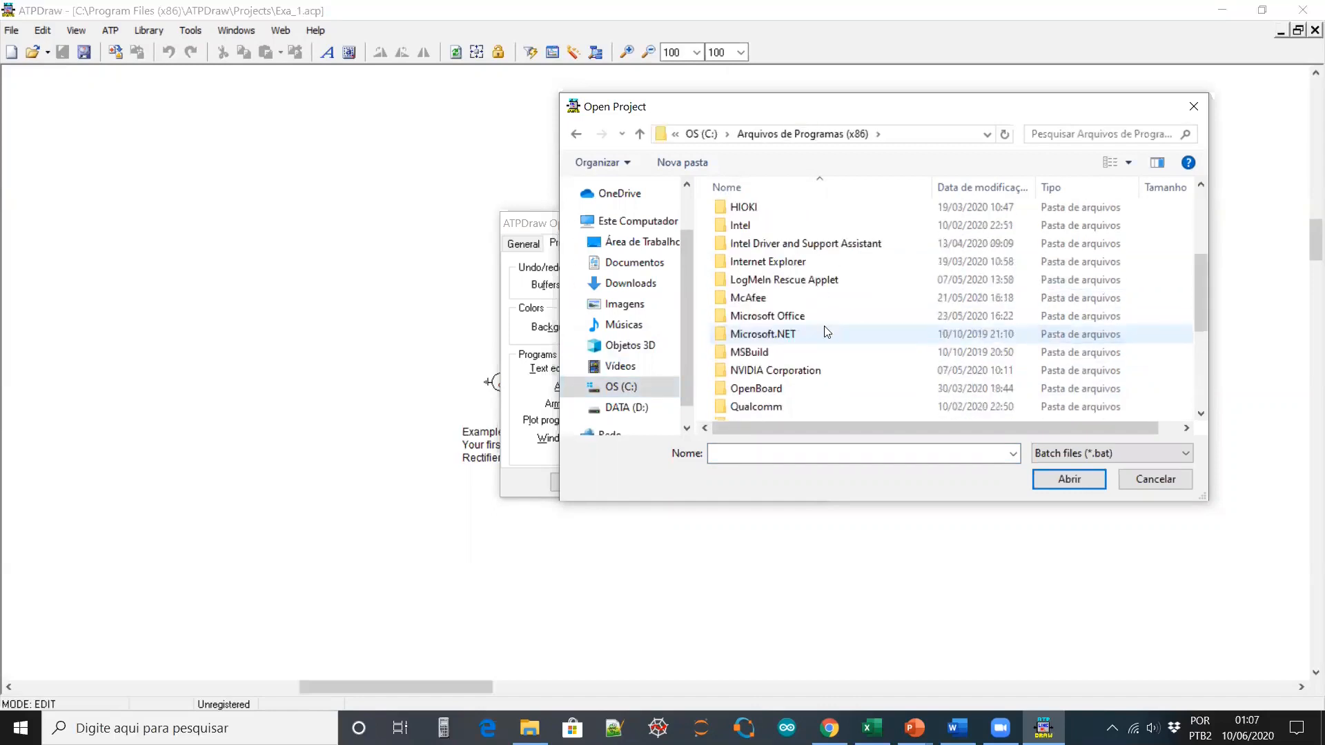
{"action": "scroll", "coordinate": [827, 332], "scroll_direction": "down", "scroll_amount": 3}
{"action": "scroll", "coordinate": [827, 332], "scroll_direction": "down", "scroll_amount": 1}
{"action": "scroll", "coordinate": [825, 325], "scroll_direction": "up", "scroll_amount": 7}
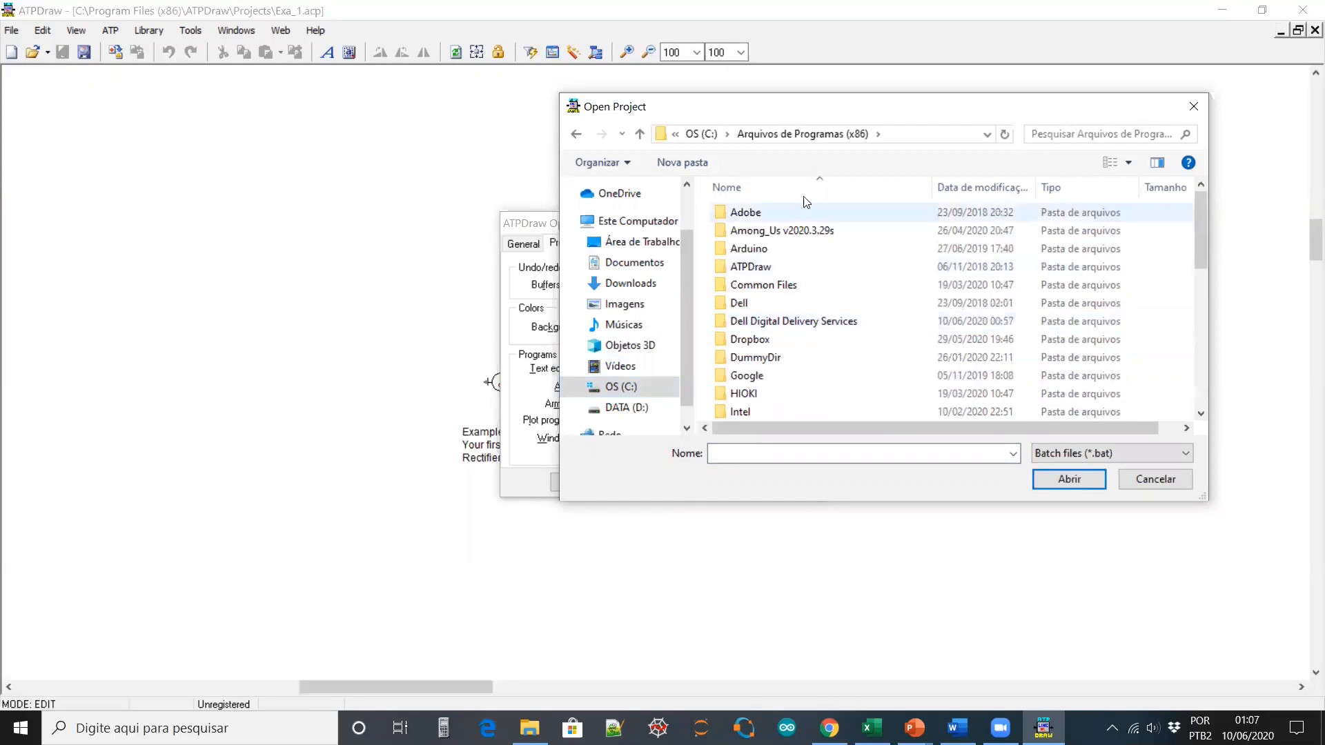
{"action": "left_click", "coordinate": [701, 134]}
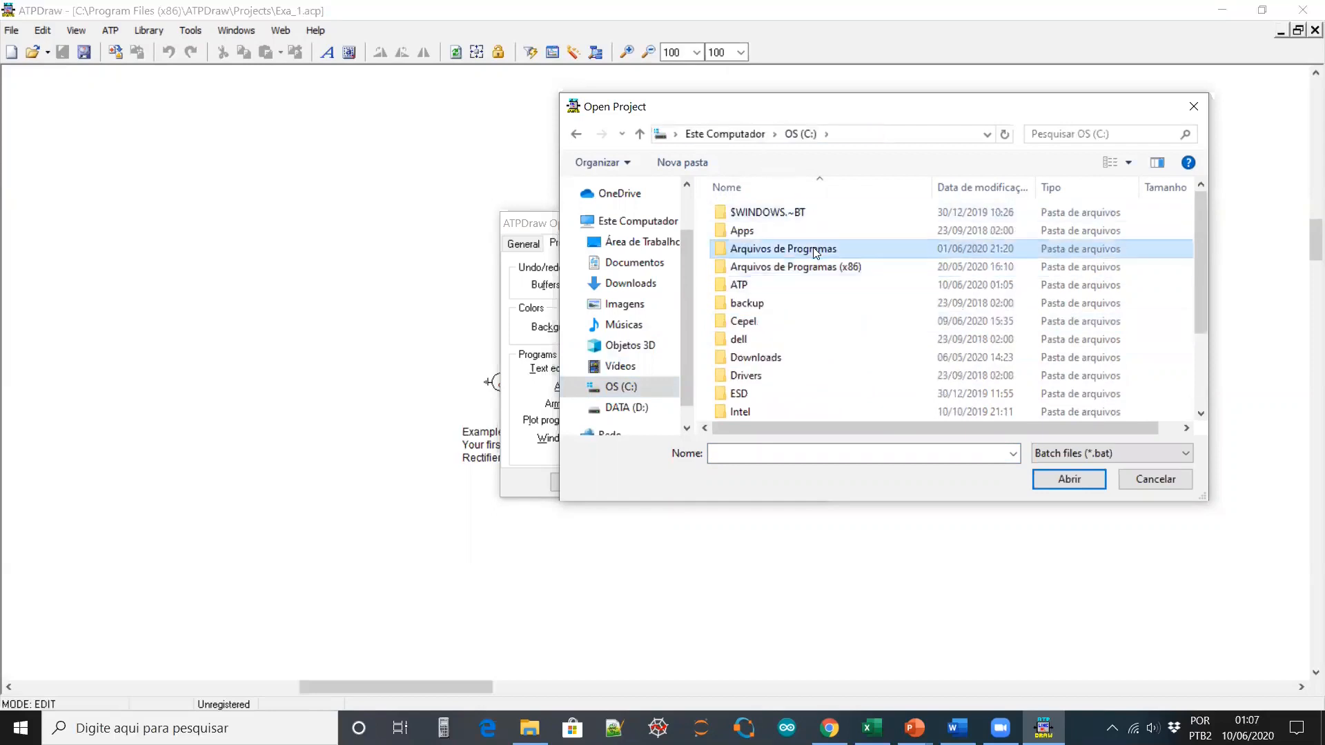
{"action": "double_click", "coordinate": [814, 248]}
{"action": "scroll", "coordinate": [829, 304], "scroll_direction": "down", "scroll_amount": 3}
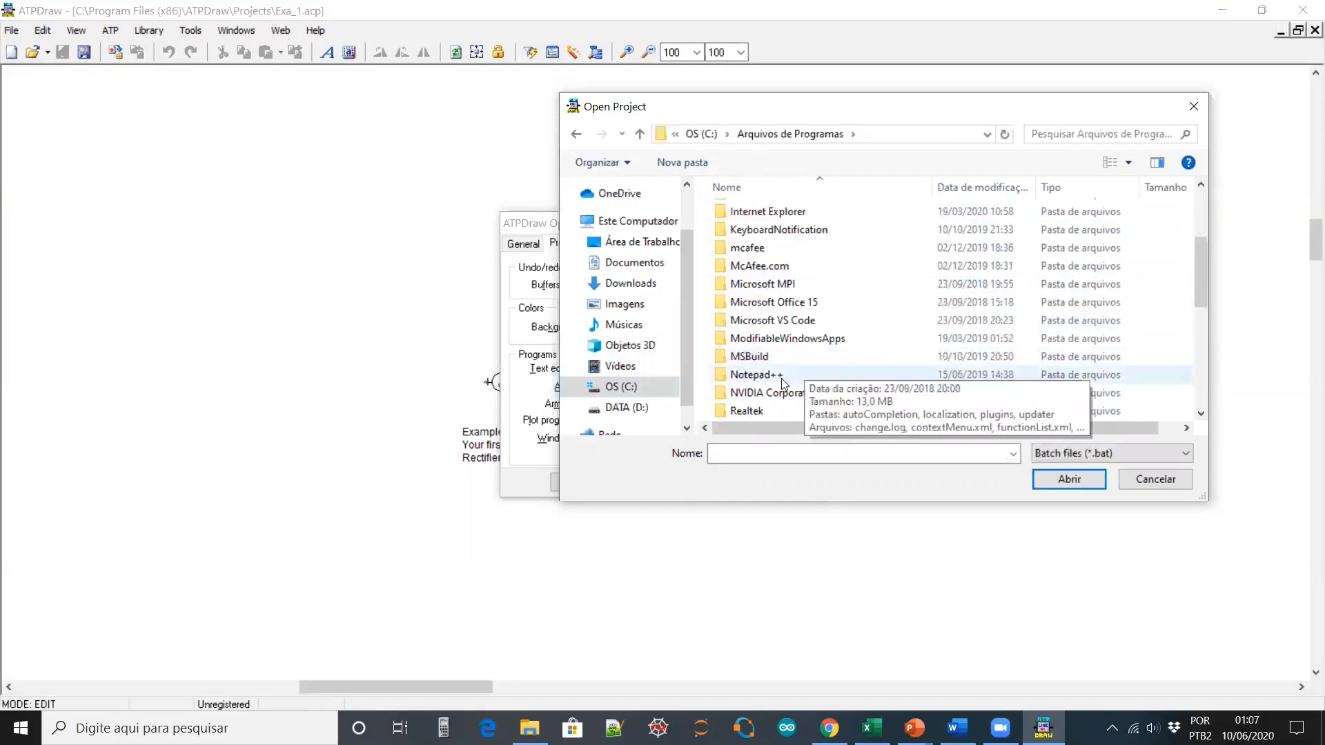
{"action": "double_click", "coordinate": [782, 376]}
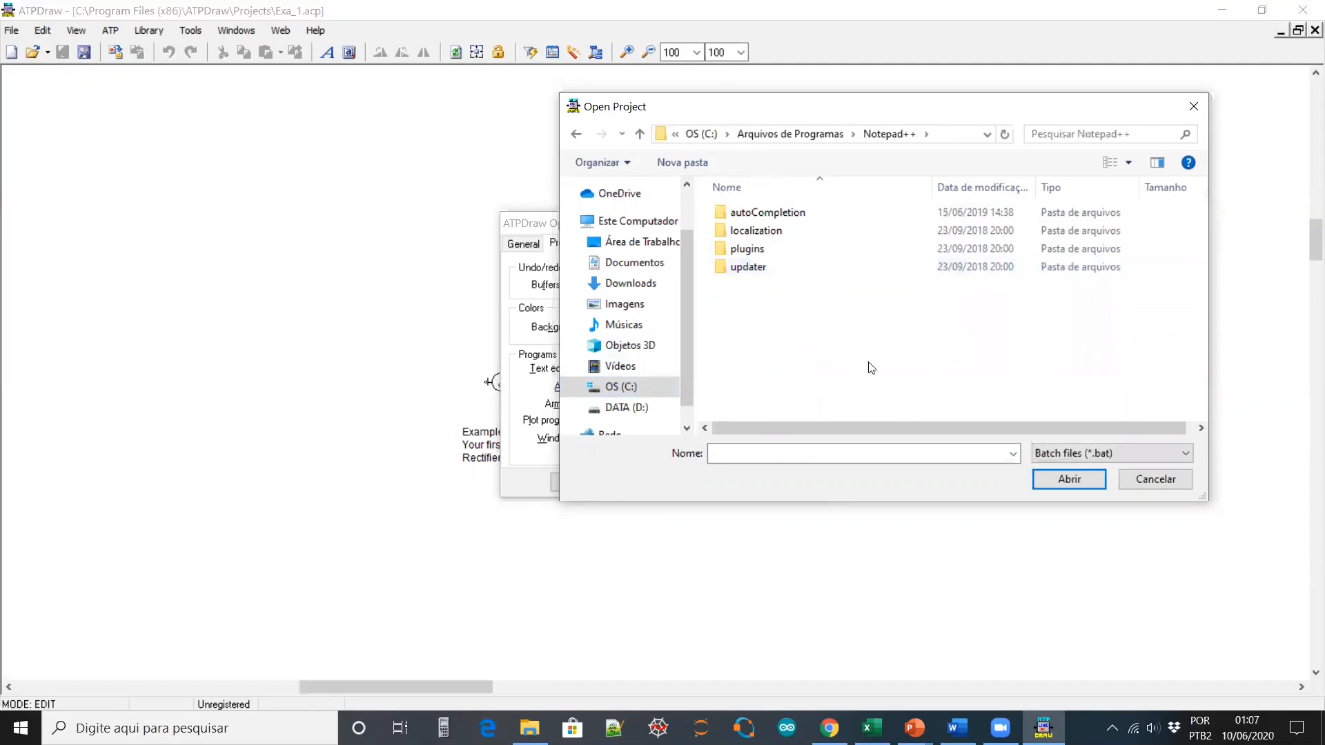
Select notepad++.exe with the *.exe file type as the text editor and accept the options
{"action": "left_click", "coordinate": [1098, 452]}
{"action": "left_click", "coordinate": [1097, 483]}
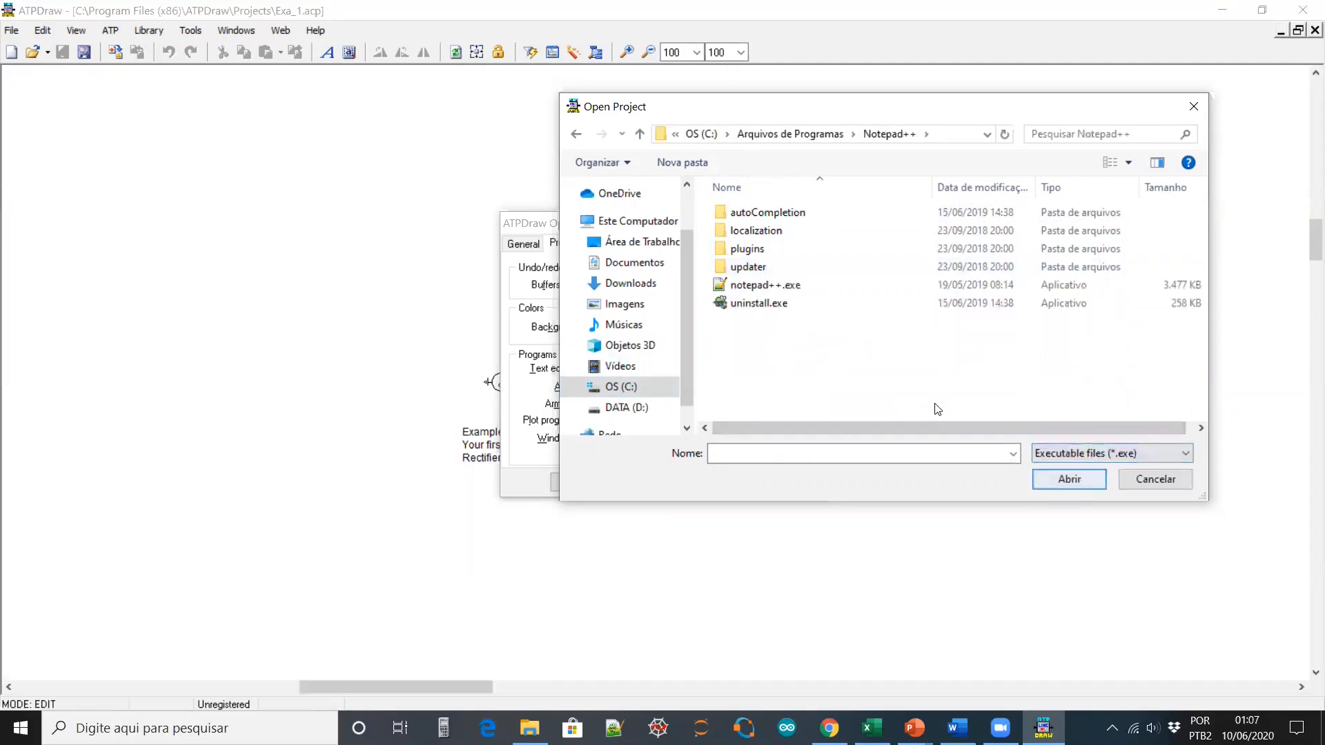
{"action": "left_click", "coordinate": [766, 292]}
{"action": "left_click", "coordinate": [1071, 479]}
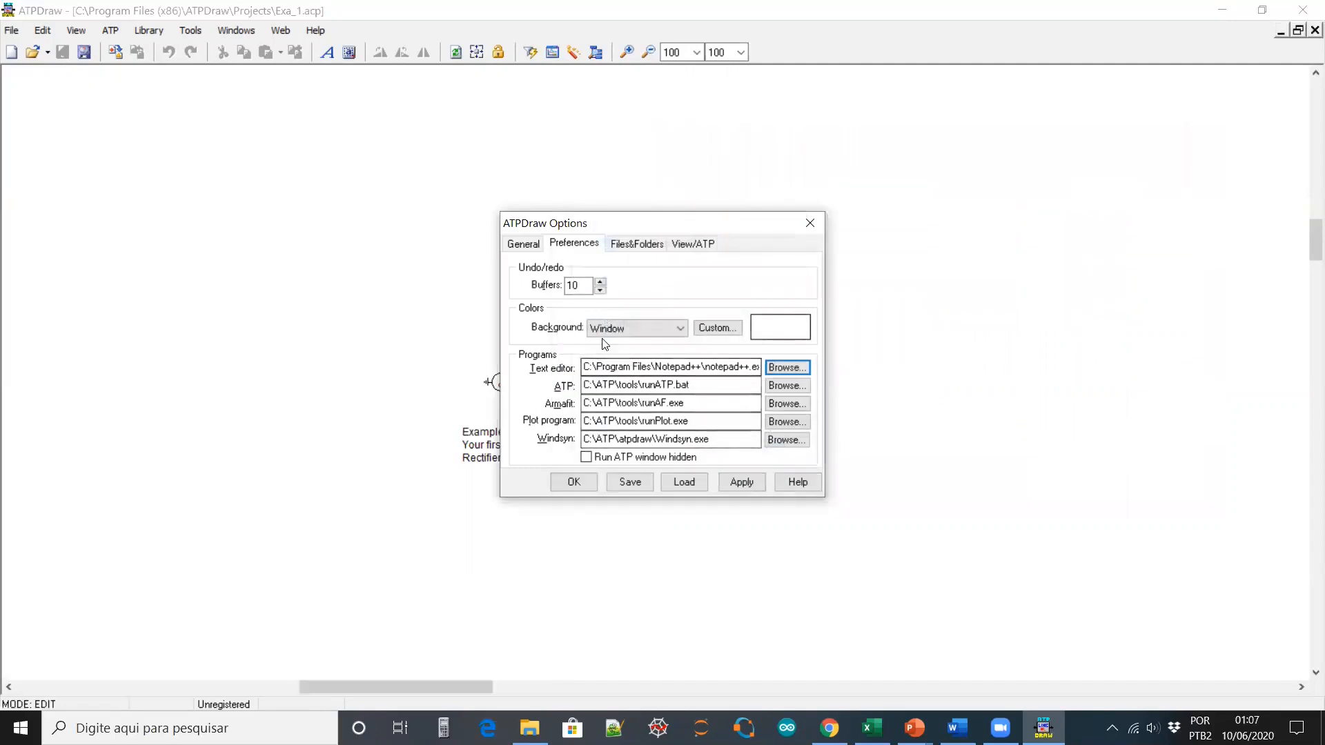
{"action": "left_click", "coordinate": [576, 483]}
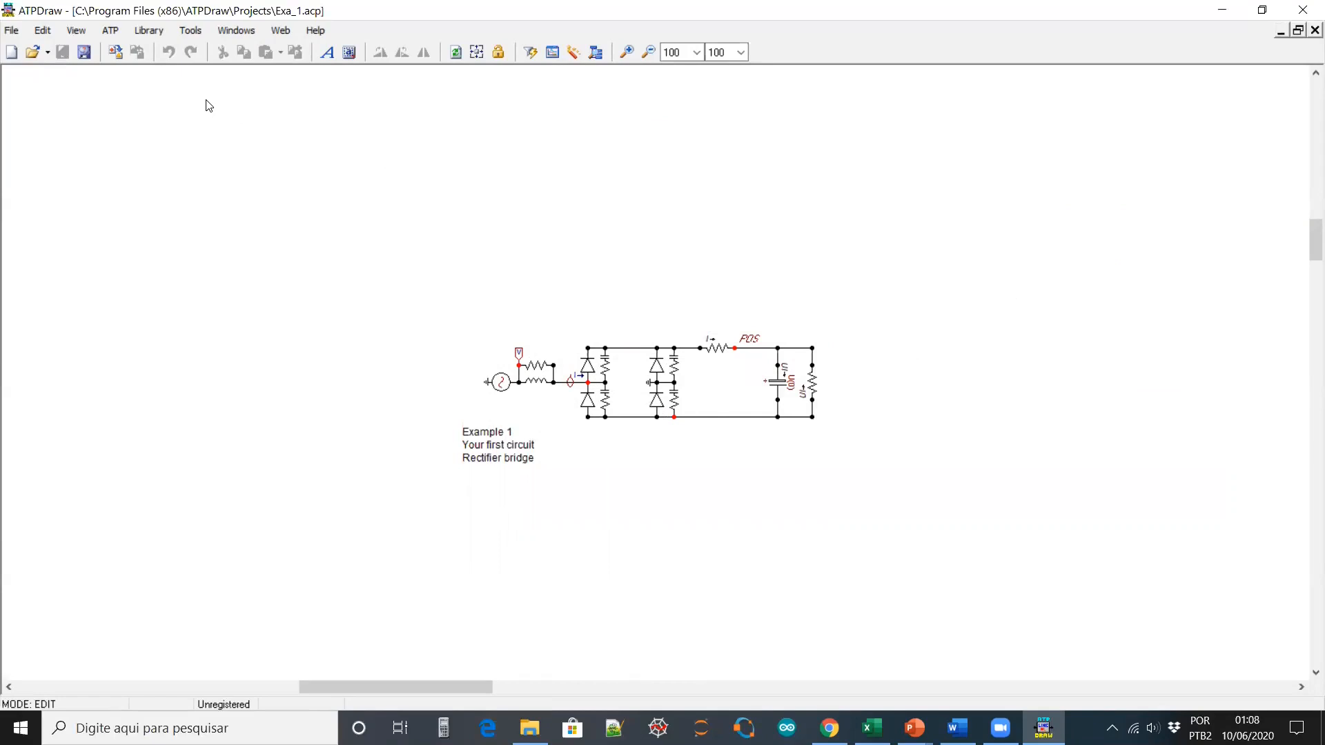
Start the ATP Launcher from the ATP menu, restart it, and show its Tools > Options window
{"action": "left_click", "coordinate": [110, 30]}
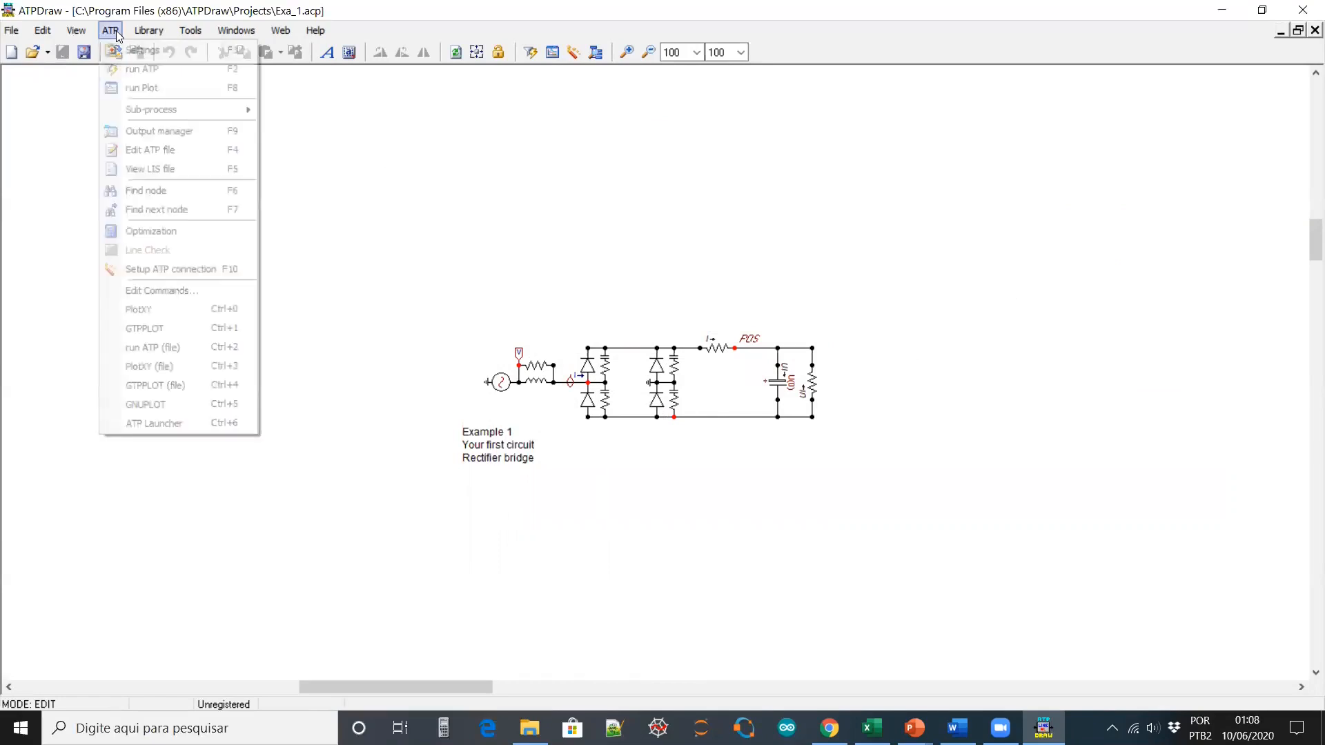
{"action": "left_click", "coordinate": [180, 429]}
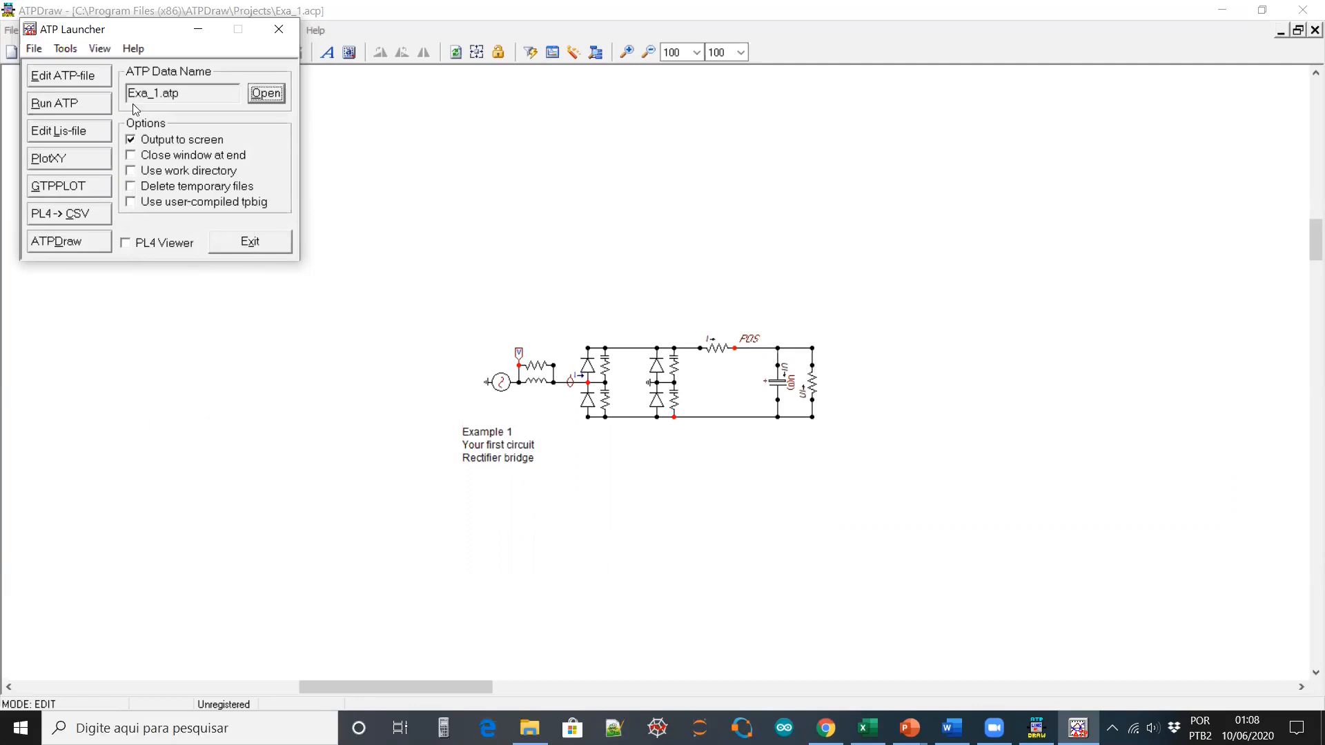
{"action": "left_click", "coordinate": [278, 29]}
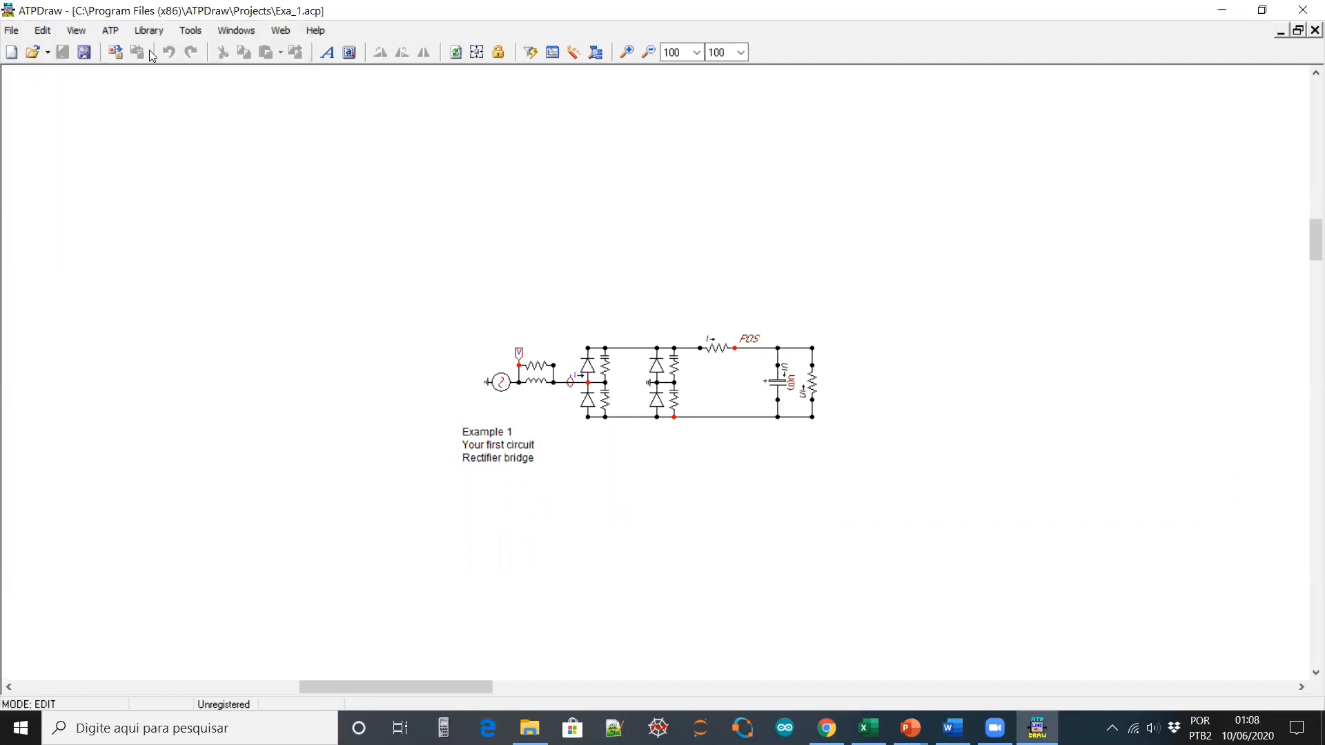
{"action": "left_click", "coordinate": [111, 31]}
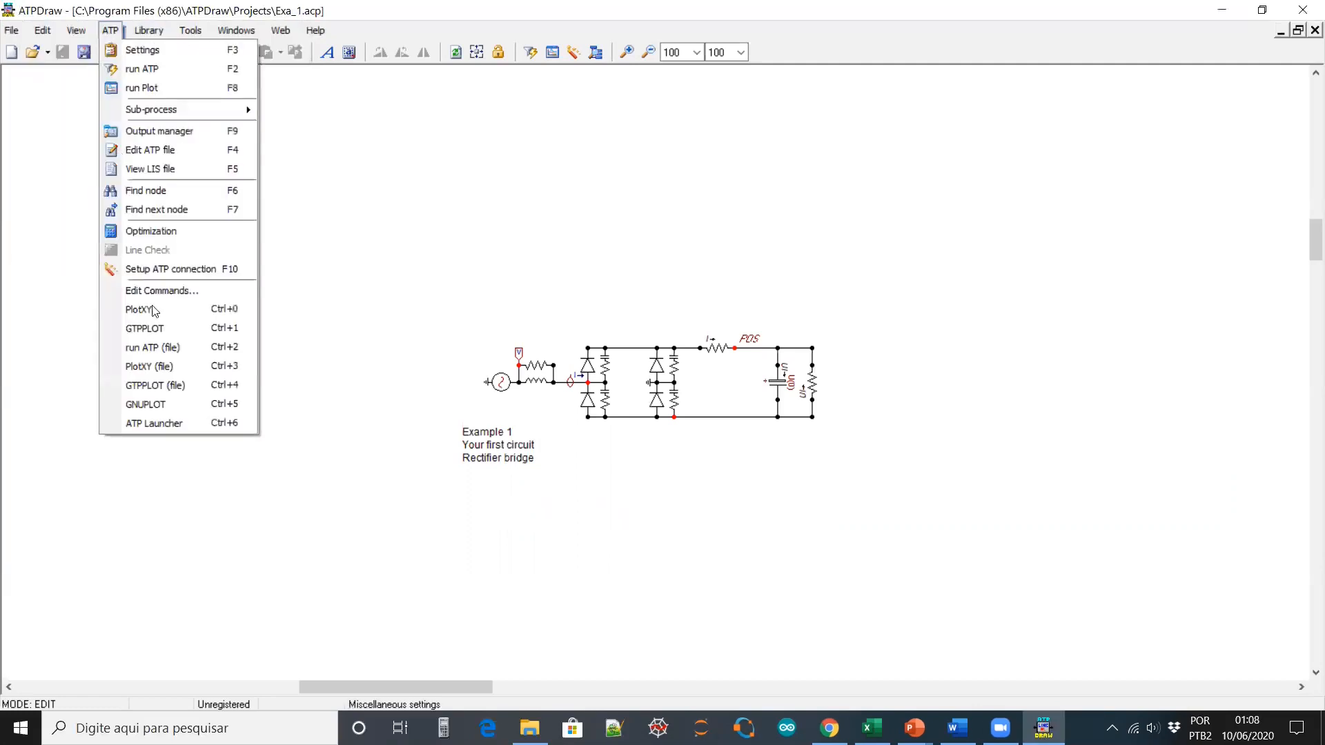
{"action": "left_click", "coordinate": [162, 426]}
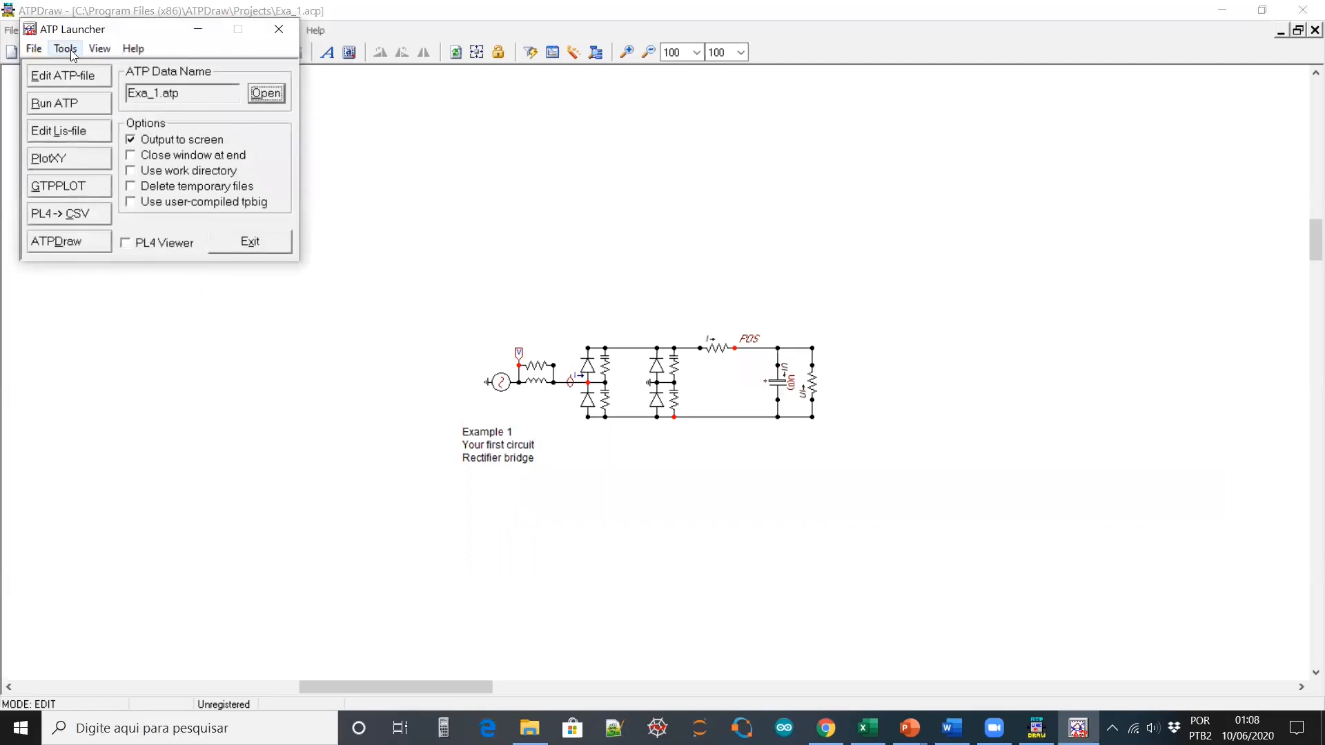
{"action": "left_click", "coordinate": [67, 48]}
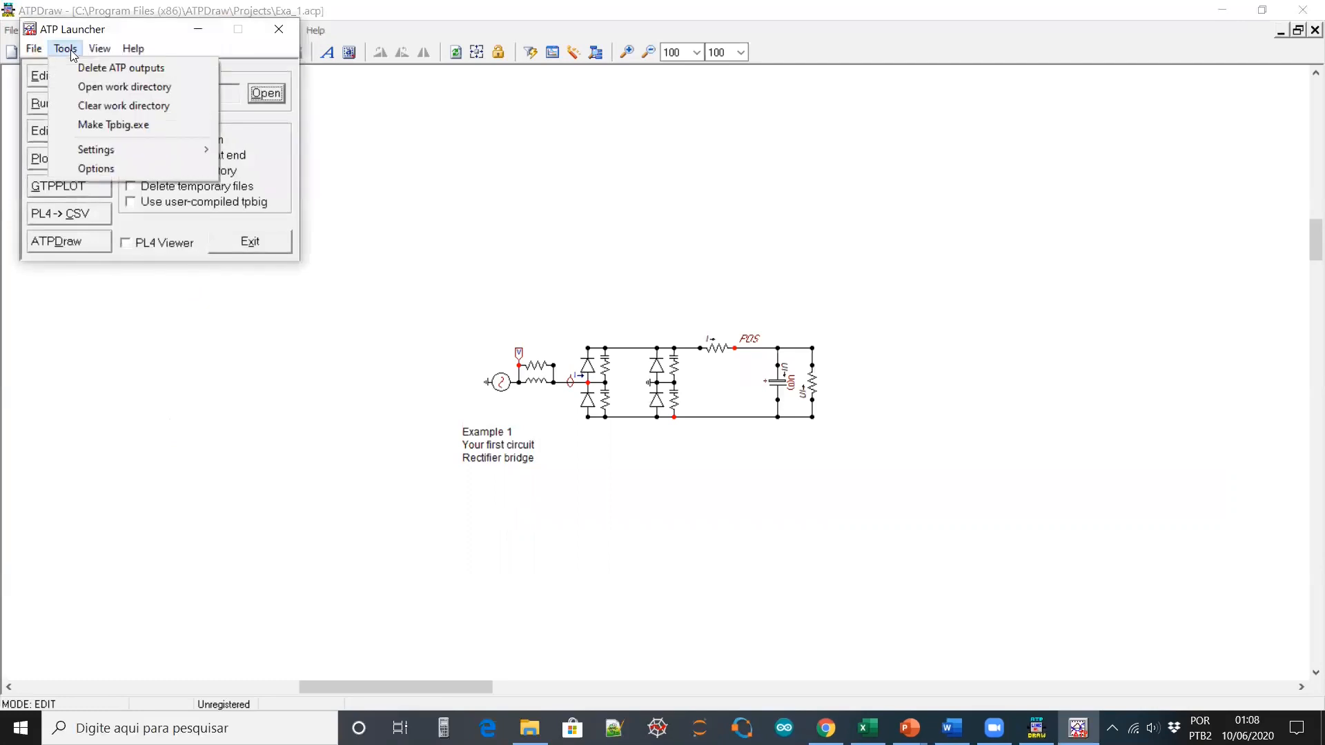
{"action": "left_click", "coordinate": [116, 170]}
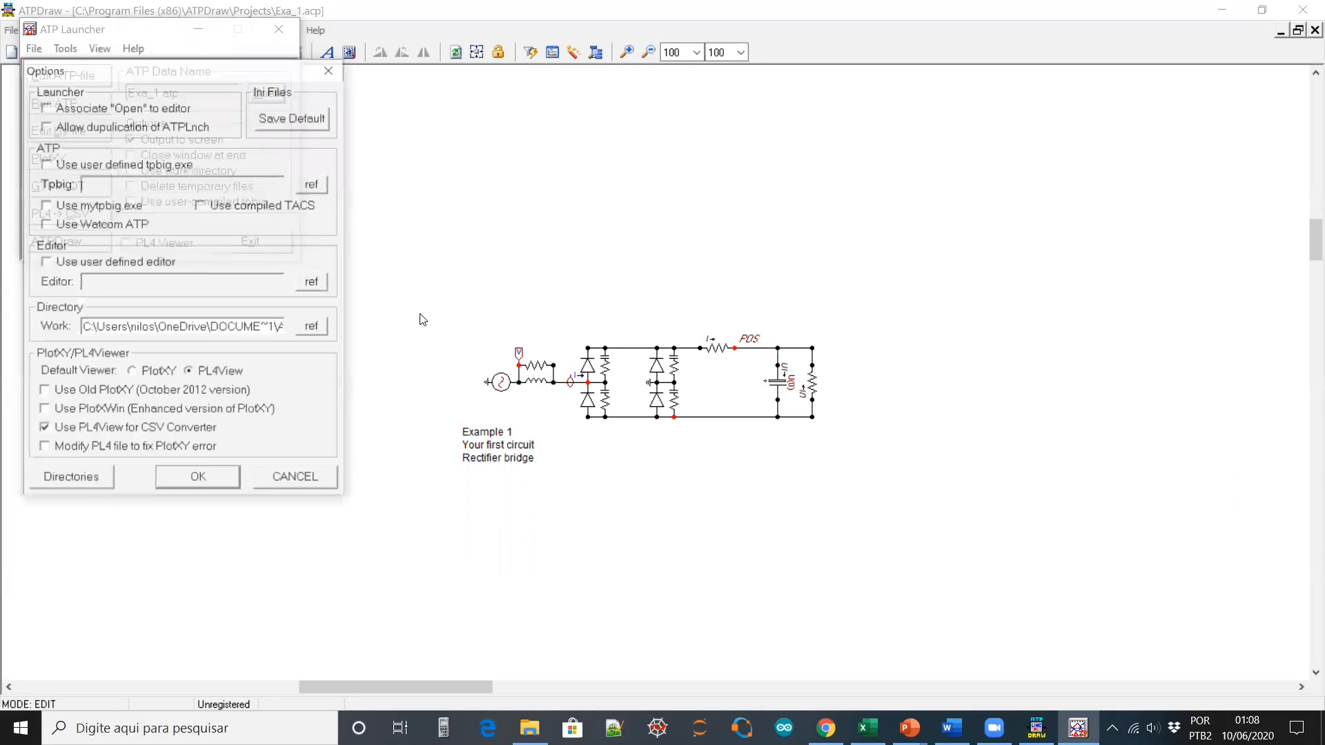
Enable a user-defined editor set to C:\Program Files\Notepad++\notepad++.exe
{"action": "left_click_drag", "start_coordinate": [153, 81], "coordinate": [646, 135]}
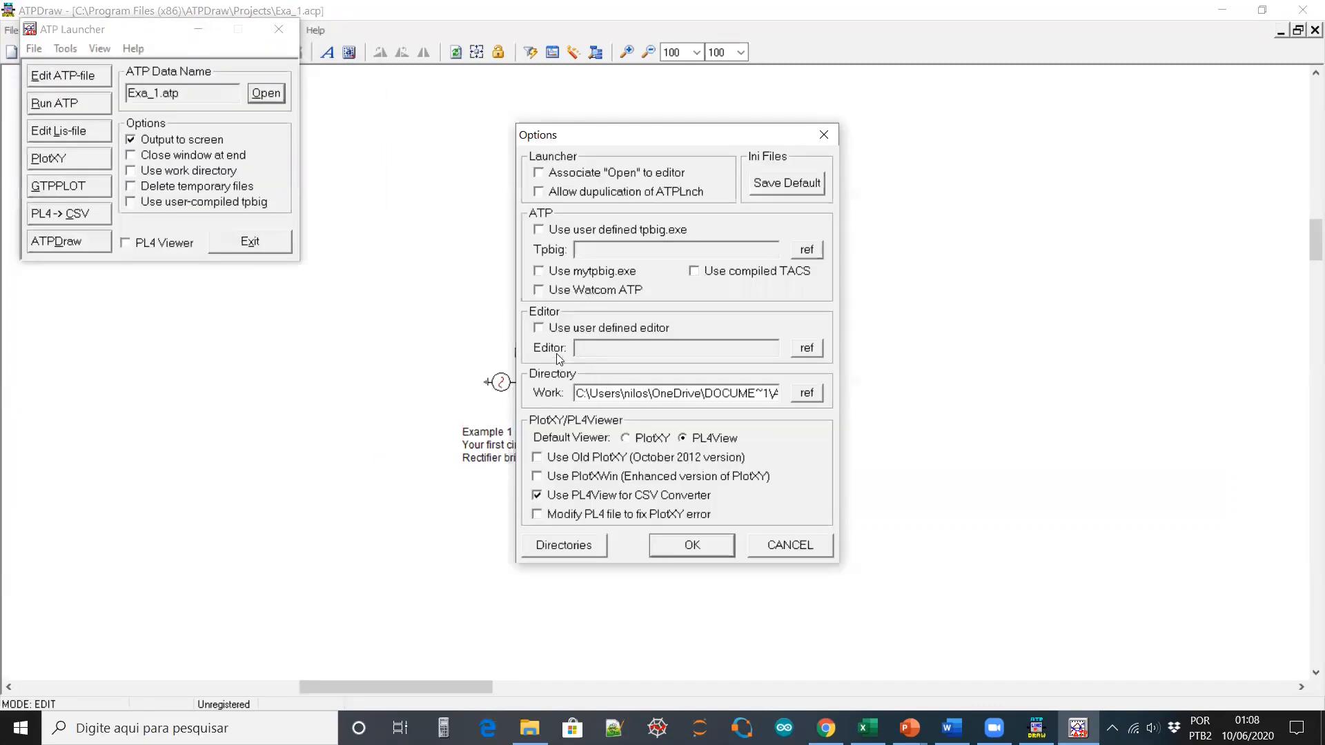
{"action": "left_click", "coordinate": [539, 329]}
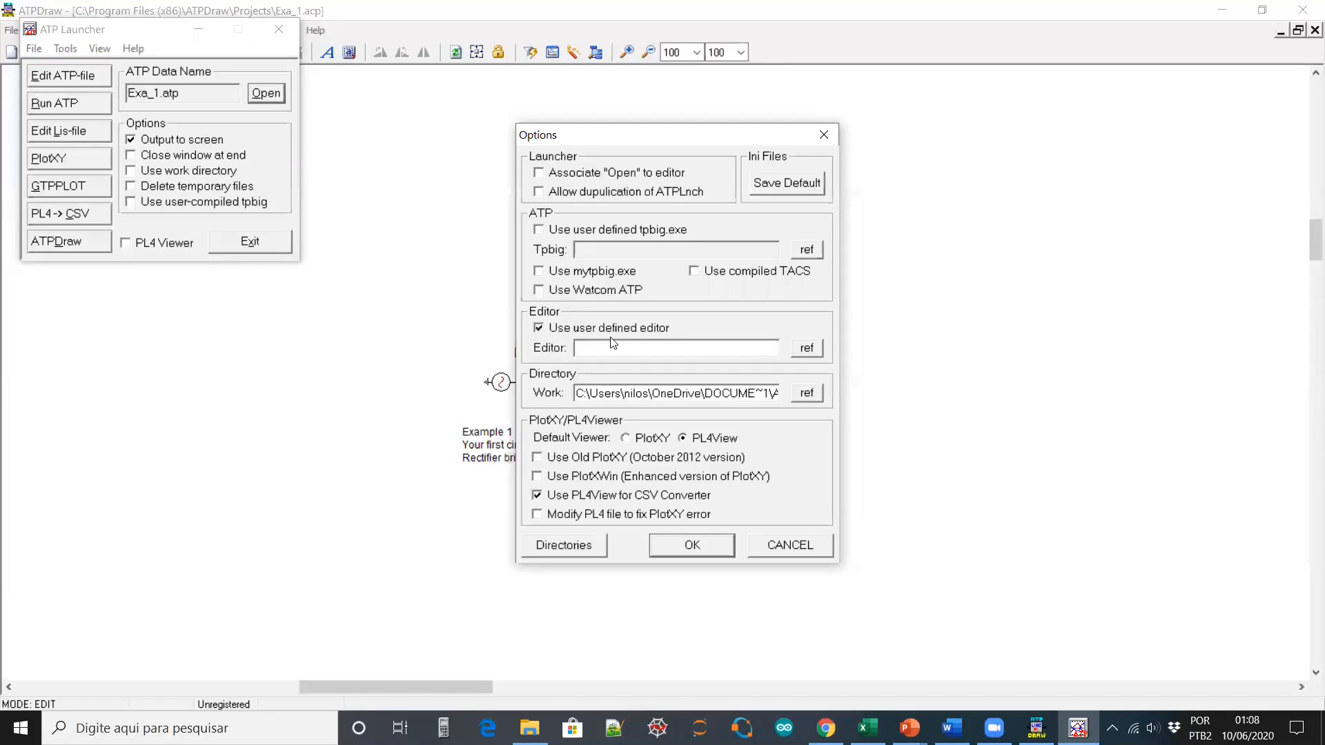
{"action": "left_click", "coordinate": [809, 348]}
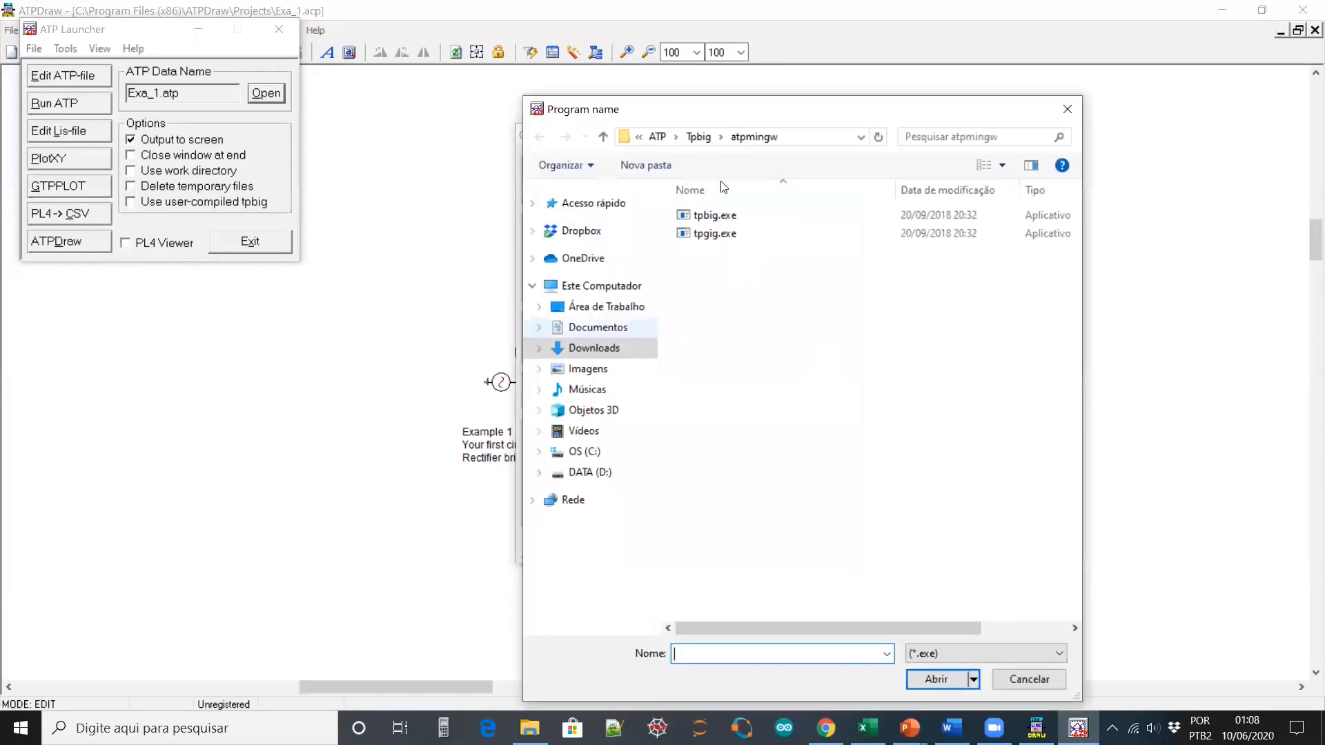
{"action": "left_click", "coordinate": [583, 452]}
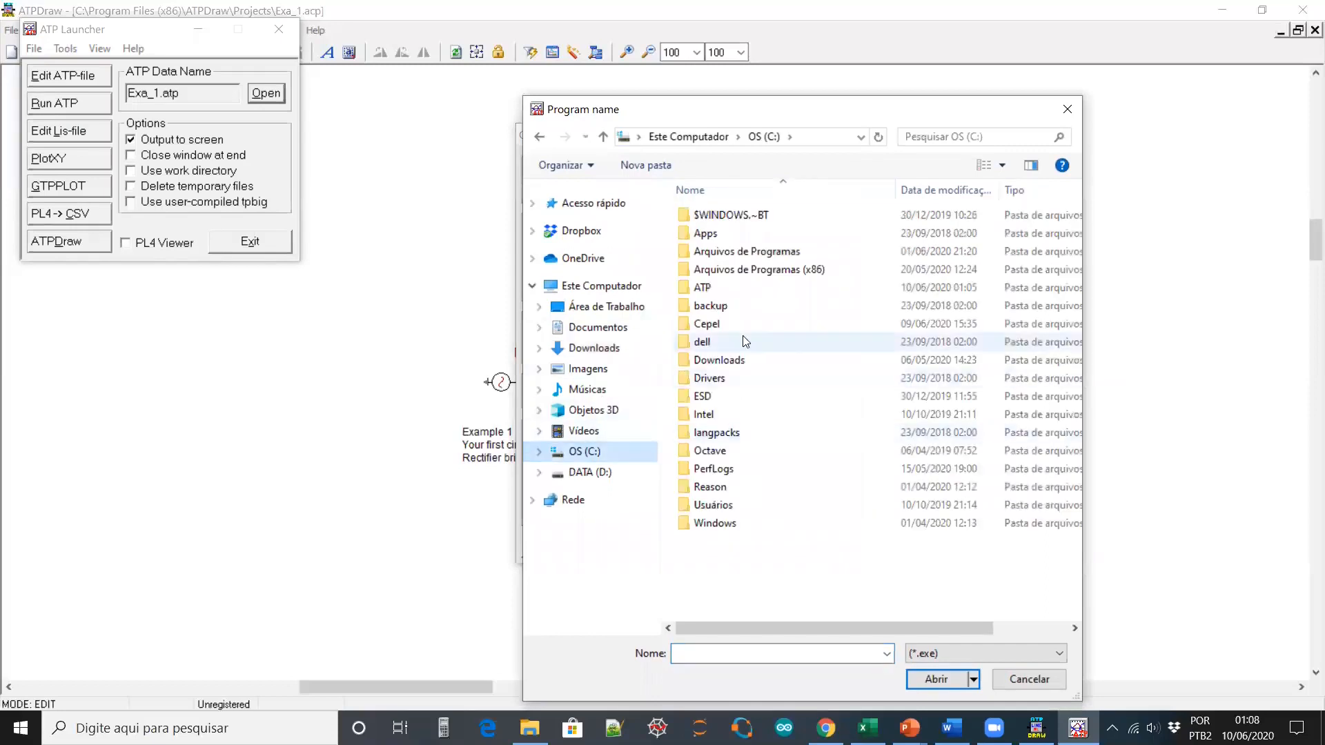
{"action": "double_click", "coordinate": [753, 255]}
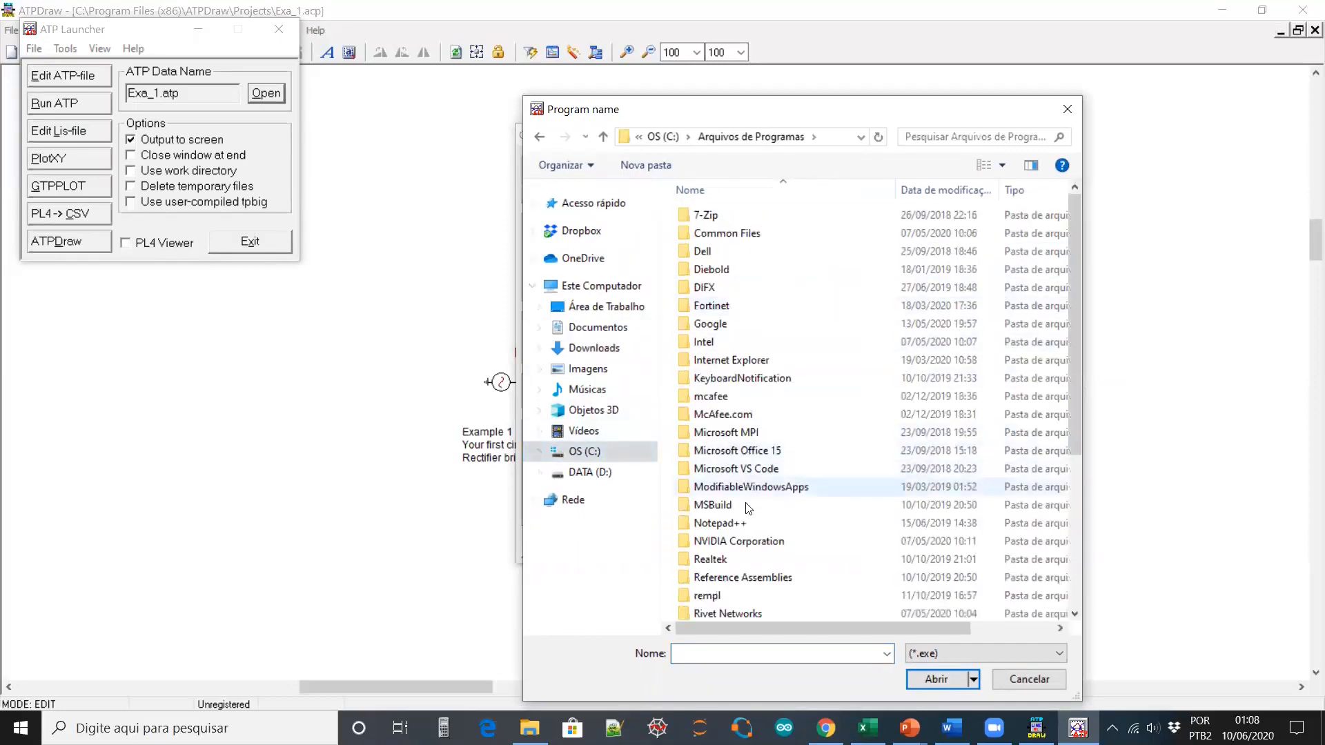
{"action": "double_click", "coordinate": [721, 523]}
{"action": "double_click", "coordinate": [726, 288]}
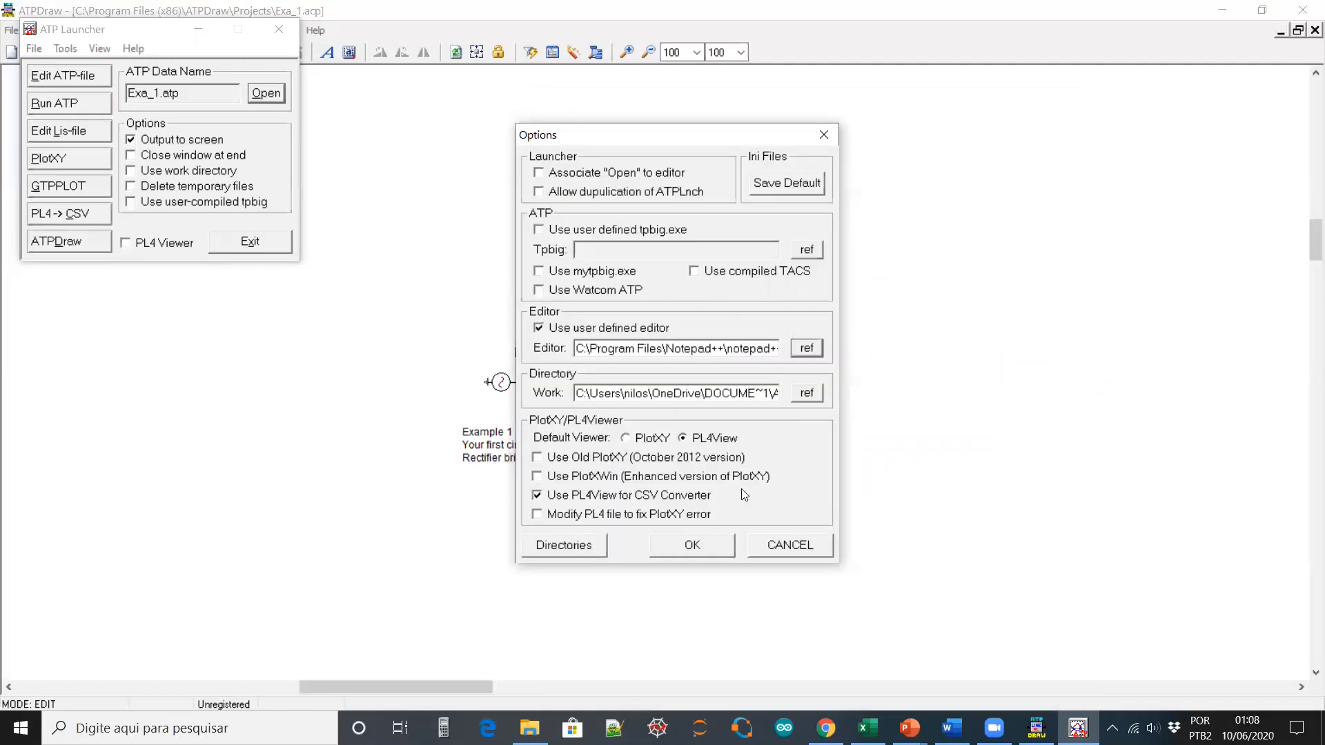
Make PlotXY the default viewer with Use PlotXWin enabled, and save the launcher options
{"action": "left_click", "coordinate": [626, 439]}
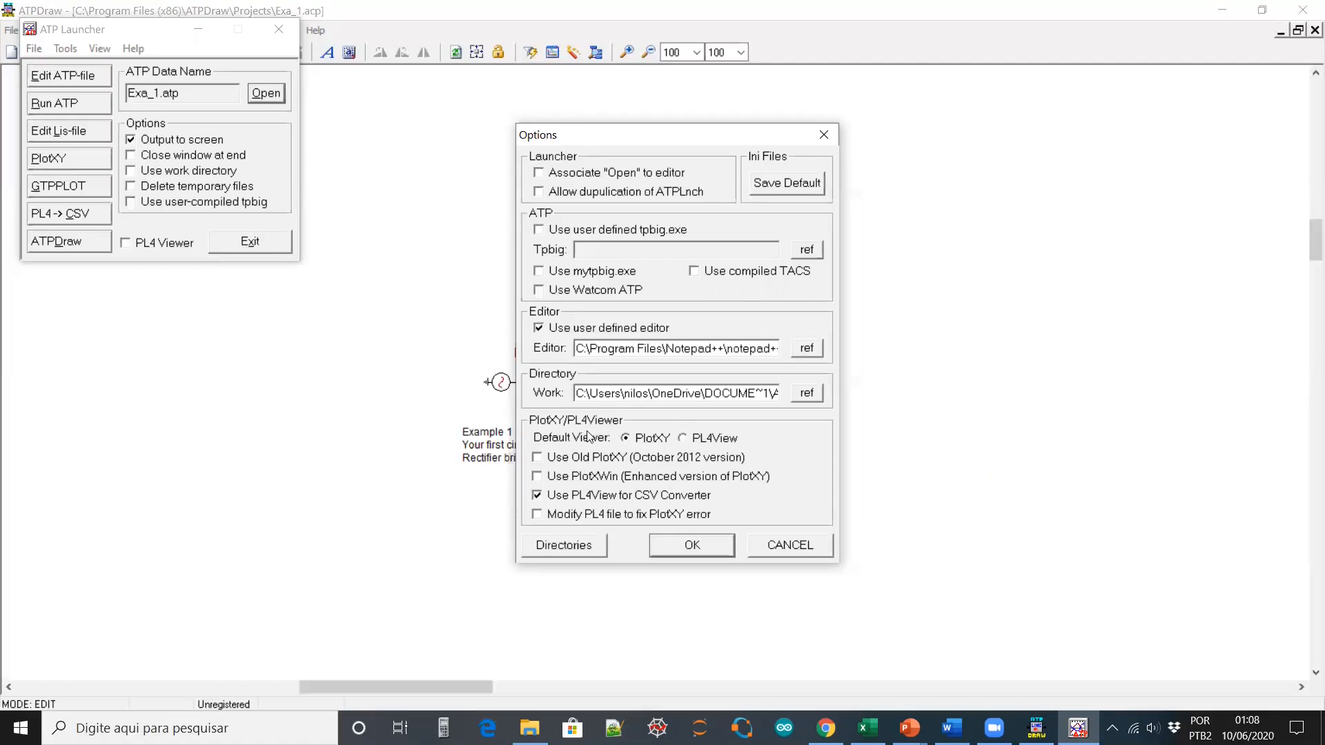
{"action": "left_click", "coordinate": [542, 478]}
{"action": "left_click", "coordinate": [708, 543]}
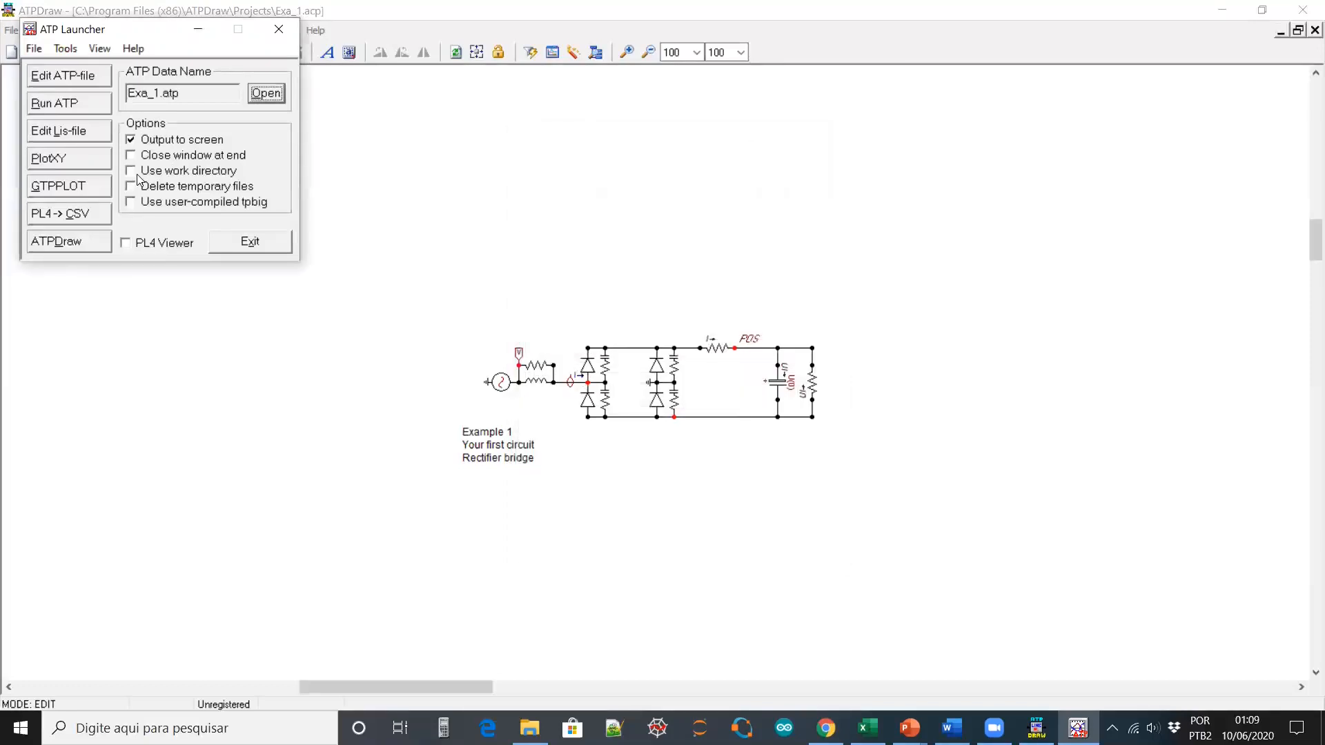
Enable Delete temporary files, run ATP on Exa_1.atp, then close the console and launcher
{"action": "left_click", "coordinate": [131, 187]}
{"action": "left_click", "coordinate": [90, 103]}
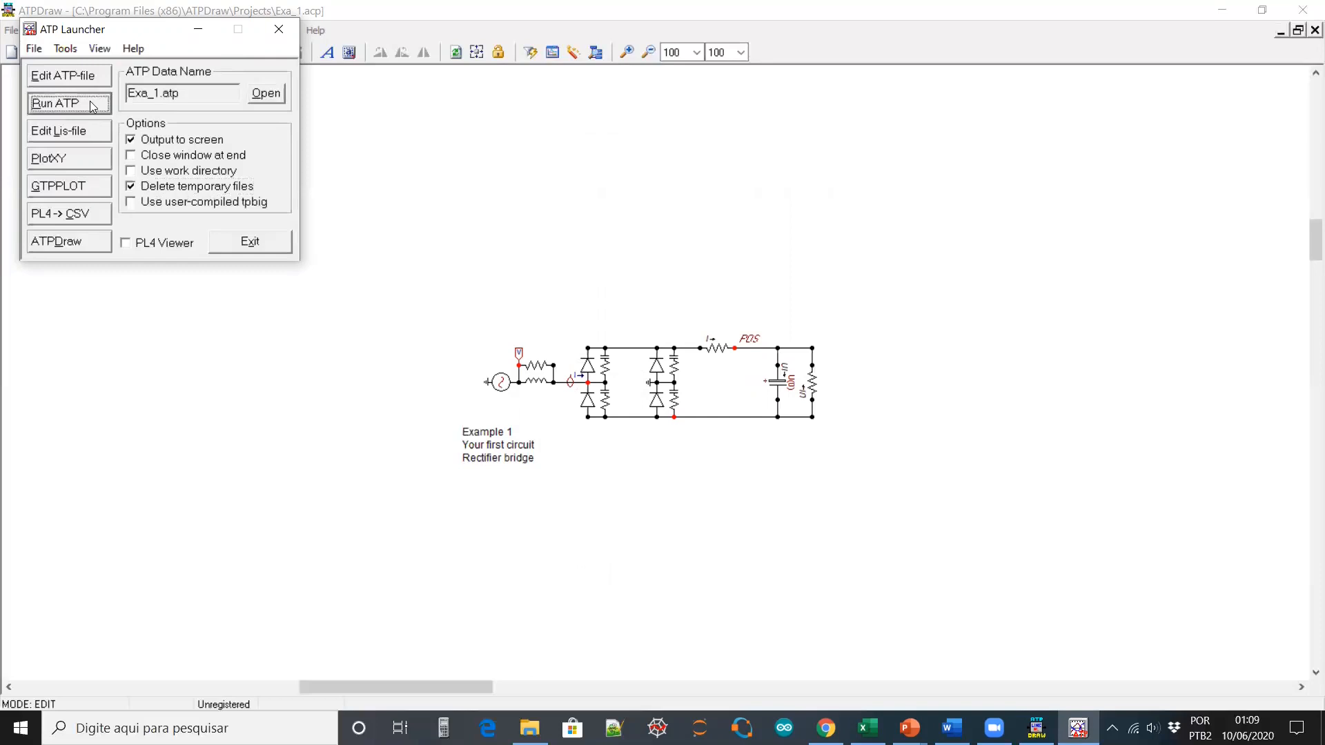
{"action": "scroll", "coordinate": [620, 330], "scroll_direction": "up", "scroll_amount": 7}
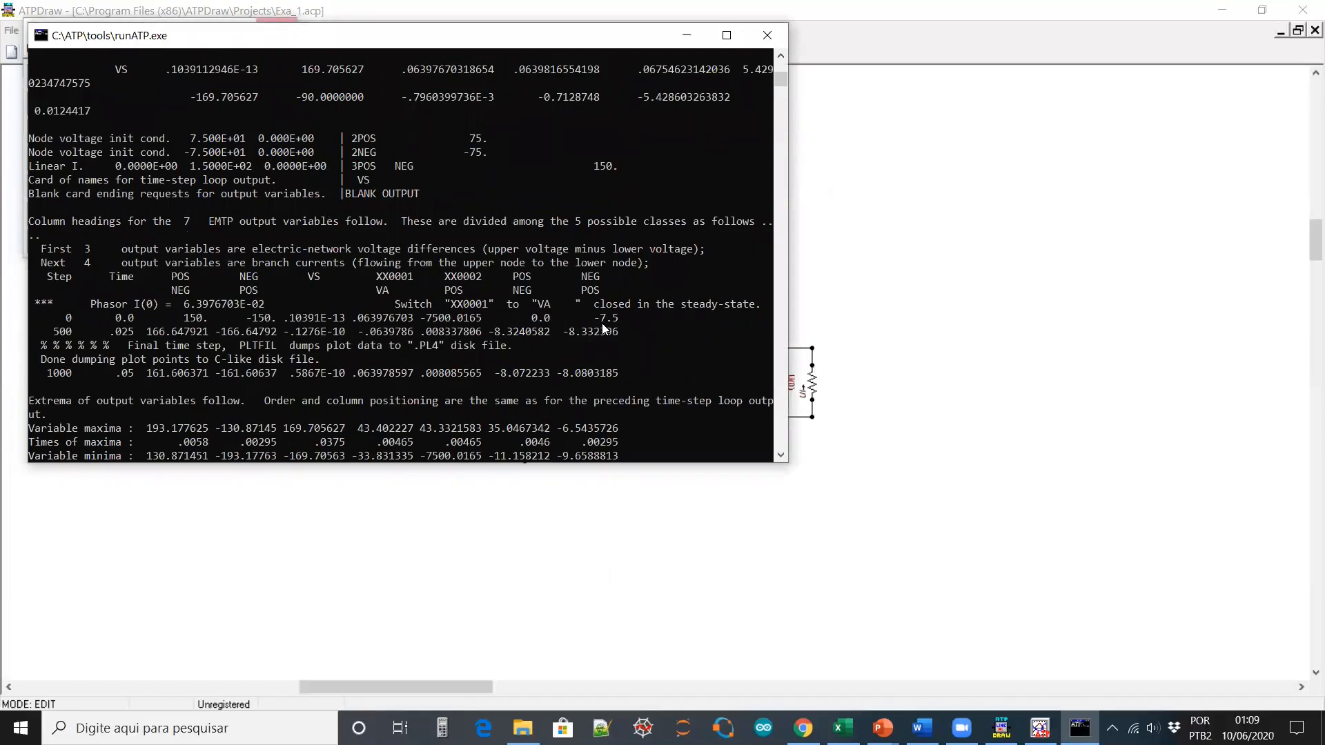
{"action": "key", "text": "Return"}
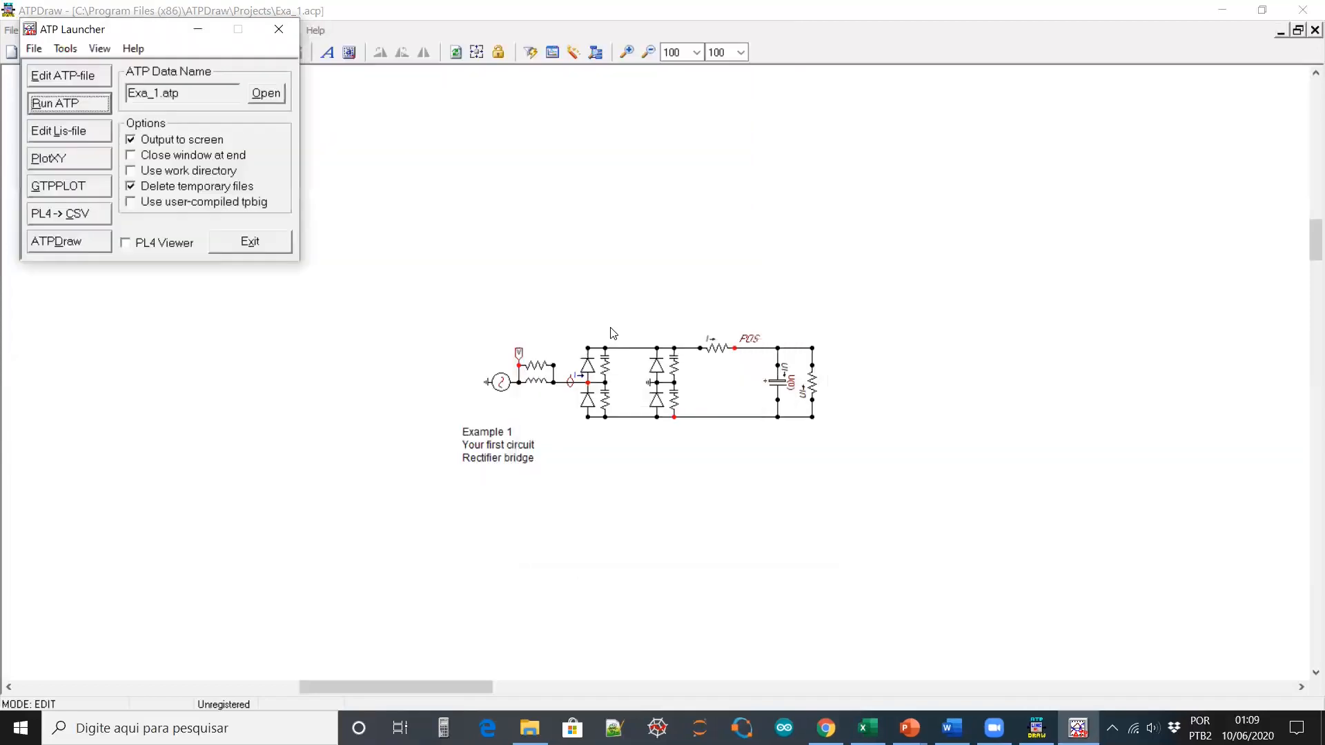
{"action": "left_click", "coordinate": [288, 26]}
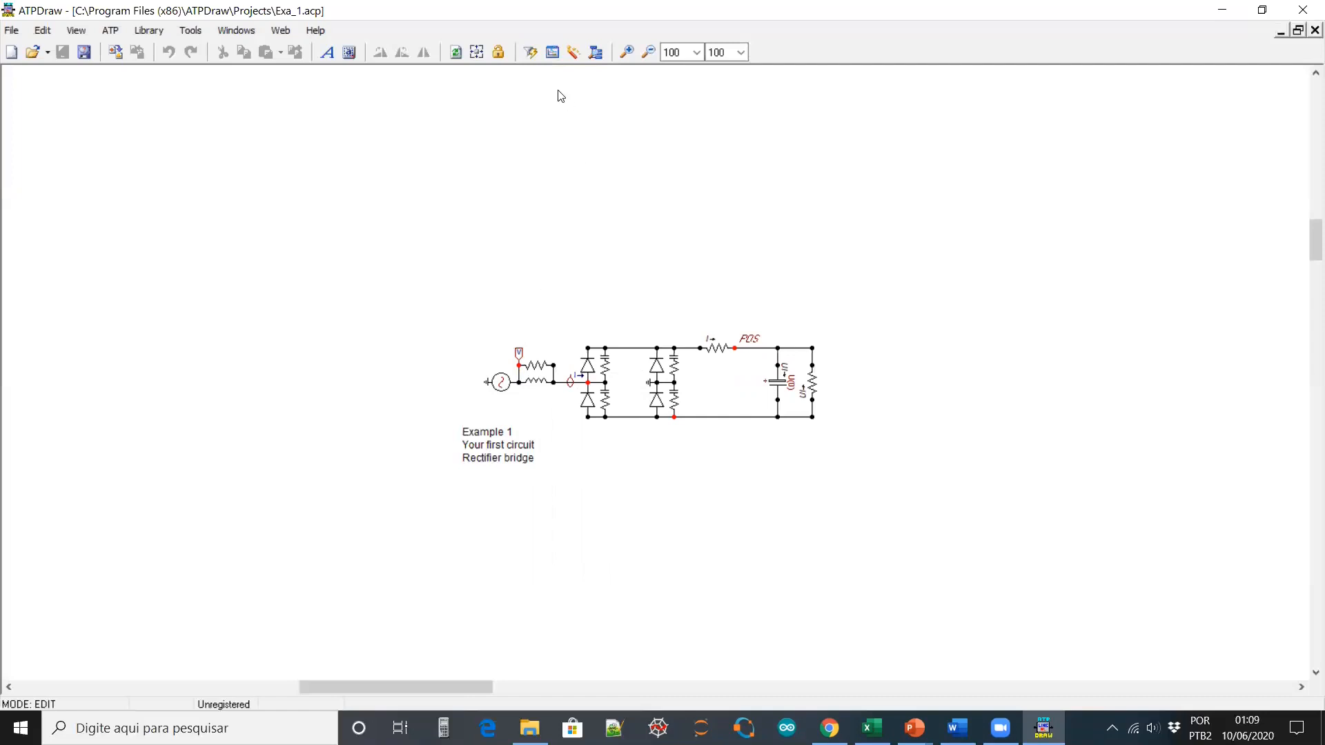
Run ATP on Exa_1 via the ATP menu and the Compile + Run current file (F2) button
{"action": "left_click", "coordinate": [116, 34]}
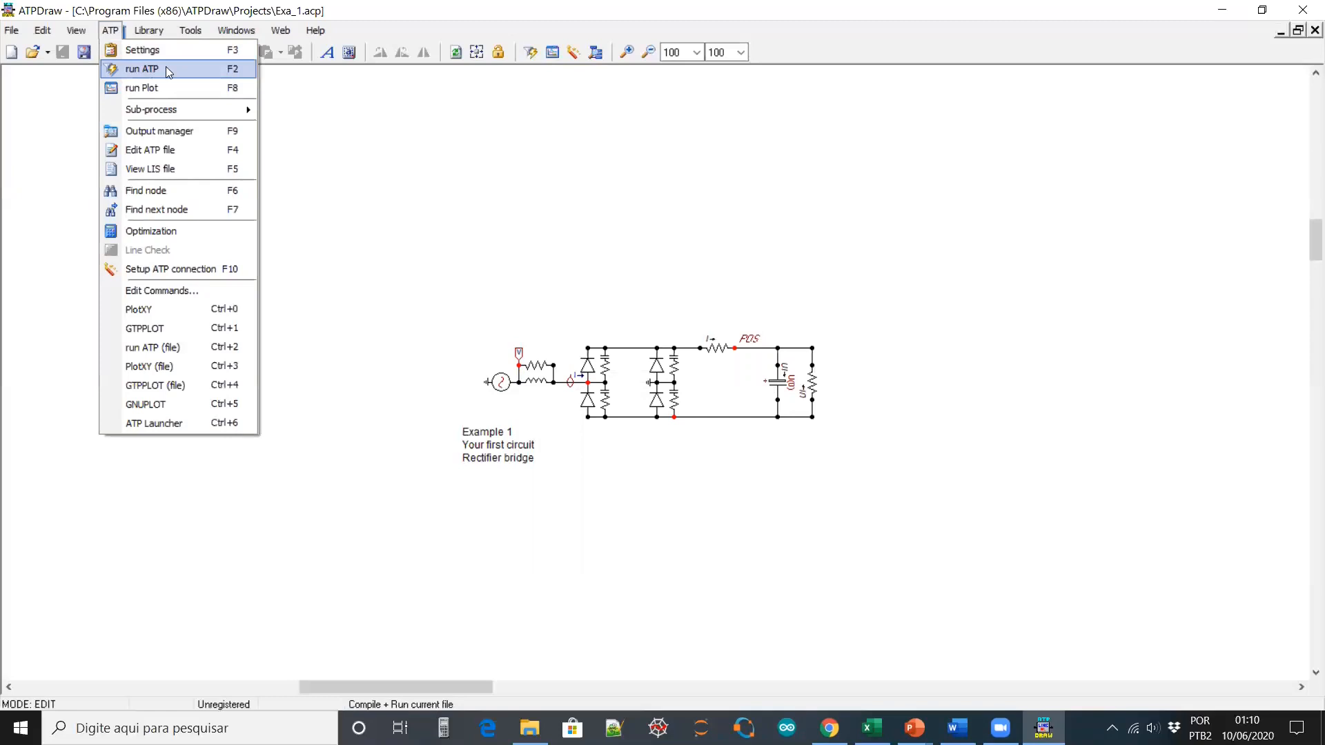
{"action": "left_click", "coordinate": [237, 68]}
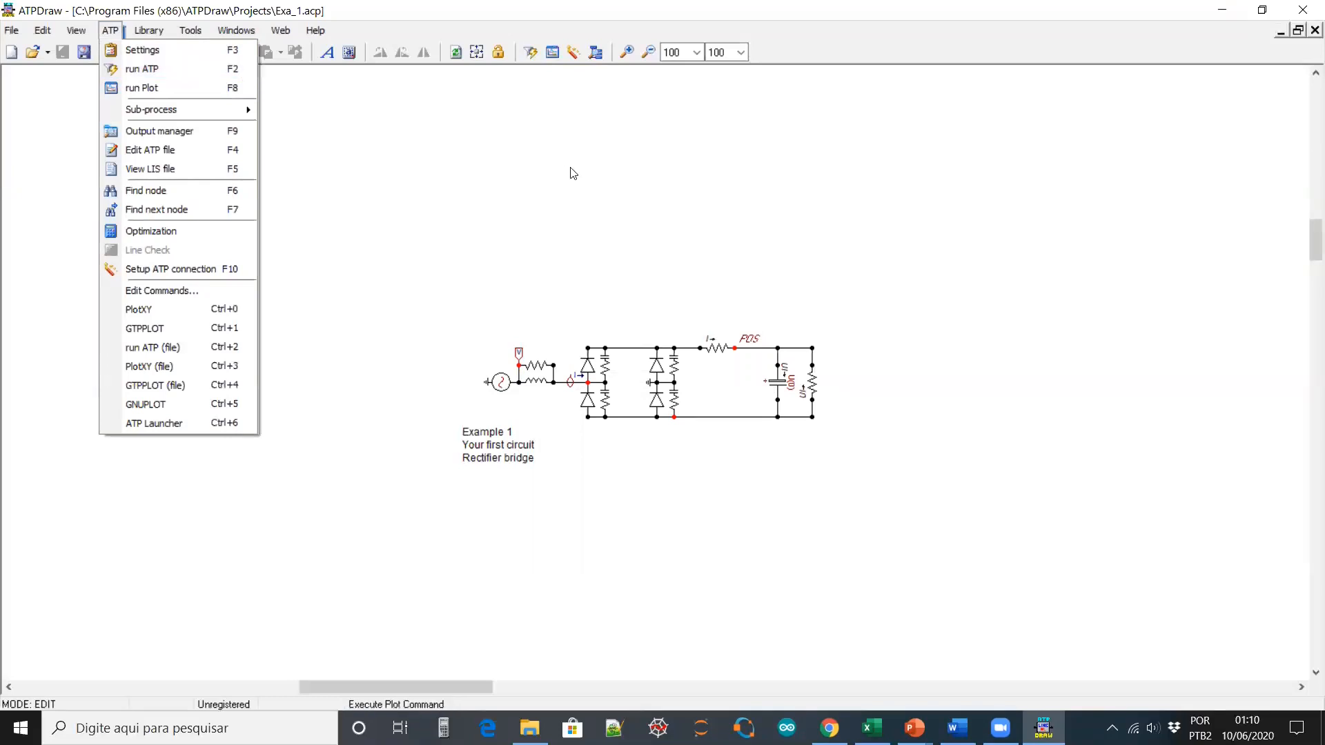
{"action": "left_click", "coordinate": [536, 54]}
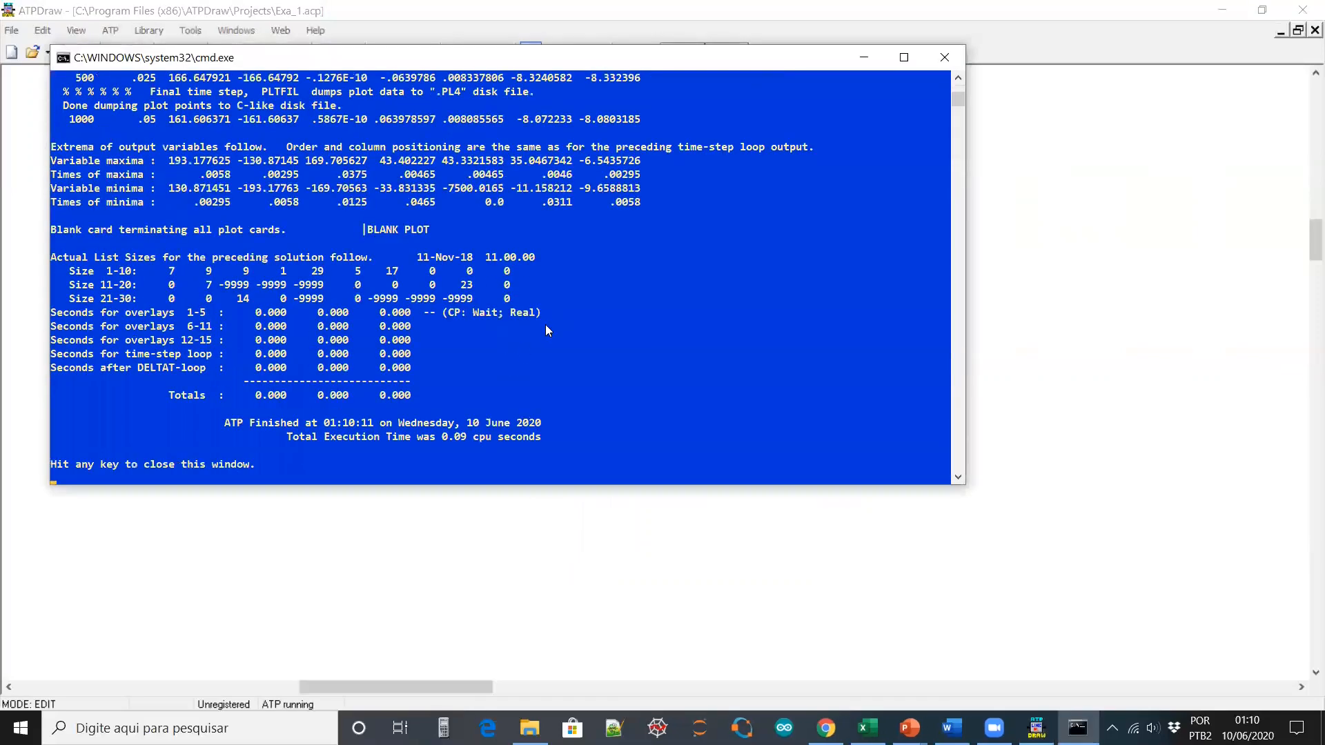
Review Exa_1's run listing down to the output extrema (peak 193.177625), then close the console
{"action": "scroll", "coordinate": [555, 309], "scroll_direction": "up", "scroll_amount": 15}
{"action": "scroll", "coordinate": [554, 307], "scroll_direction": "up", "scroll_amount": 20}
{"action": "scroll", "coordinate": [558, 313], "scroll_direction": "up", "scroll_amount": 2}
{"action": "scroll", "coordinate": [558, 314], "scroll_direction": "down", "scroll_amount": 8}
{"action": "scroll", "coordinate": [559, 313], "scroll_direction": "down", "scroll_amount": 7}
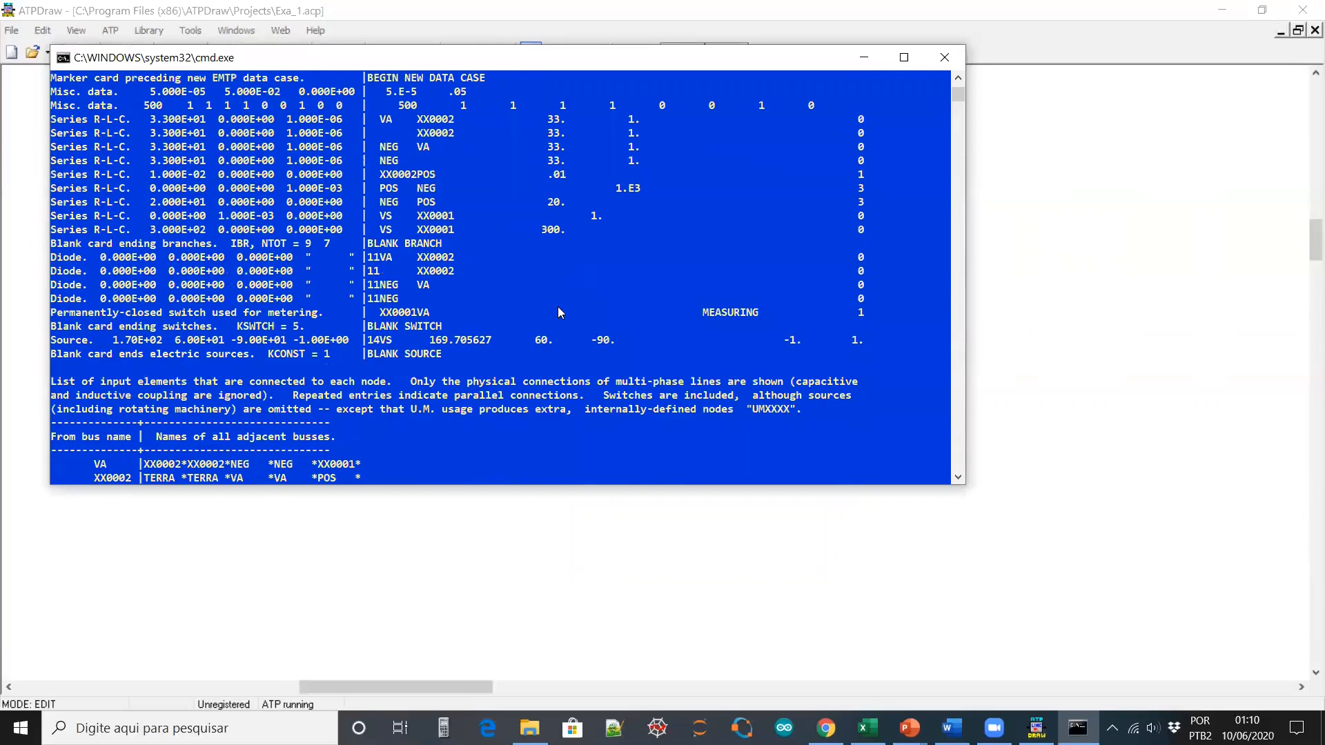
{"action": "scroll", "coordinate": [558, 312], "scroll_direction": "down", "scroll_amount": 20}
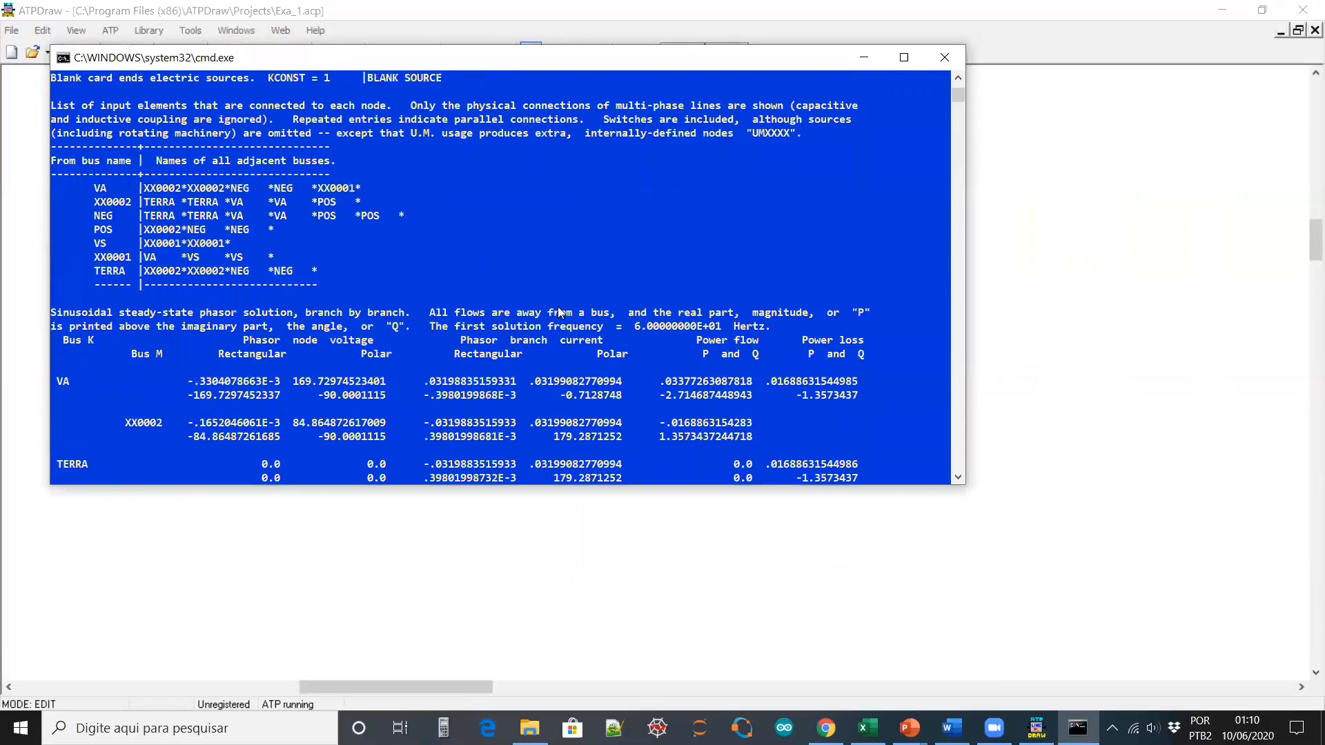
{"action": "scroll", "coordinate": [559, 313], "scroll_direction": "down", "scroll_amount": 20}
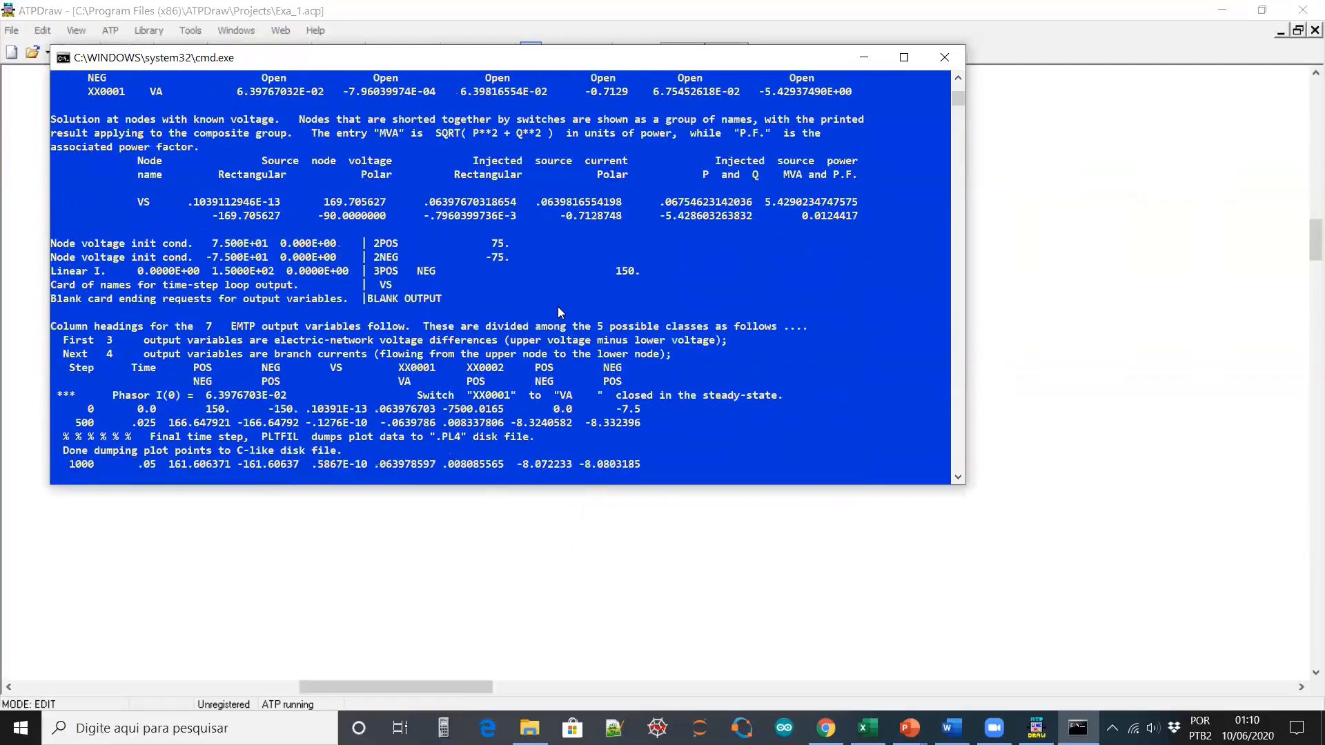
{"action": "scroll", "coordinate": [559, 314], "scroll_direction": "down", "scroll_amount": 3}
{"action": "scroll", "coordinate": [559, 312], "scroll_direction": "up", "scroll_amount": 5}
{"action": "scroll", "coordinate": [557, 310], "scroll_direction": "down", "scroll_amount": 1}
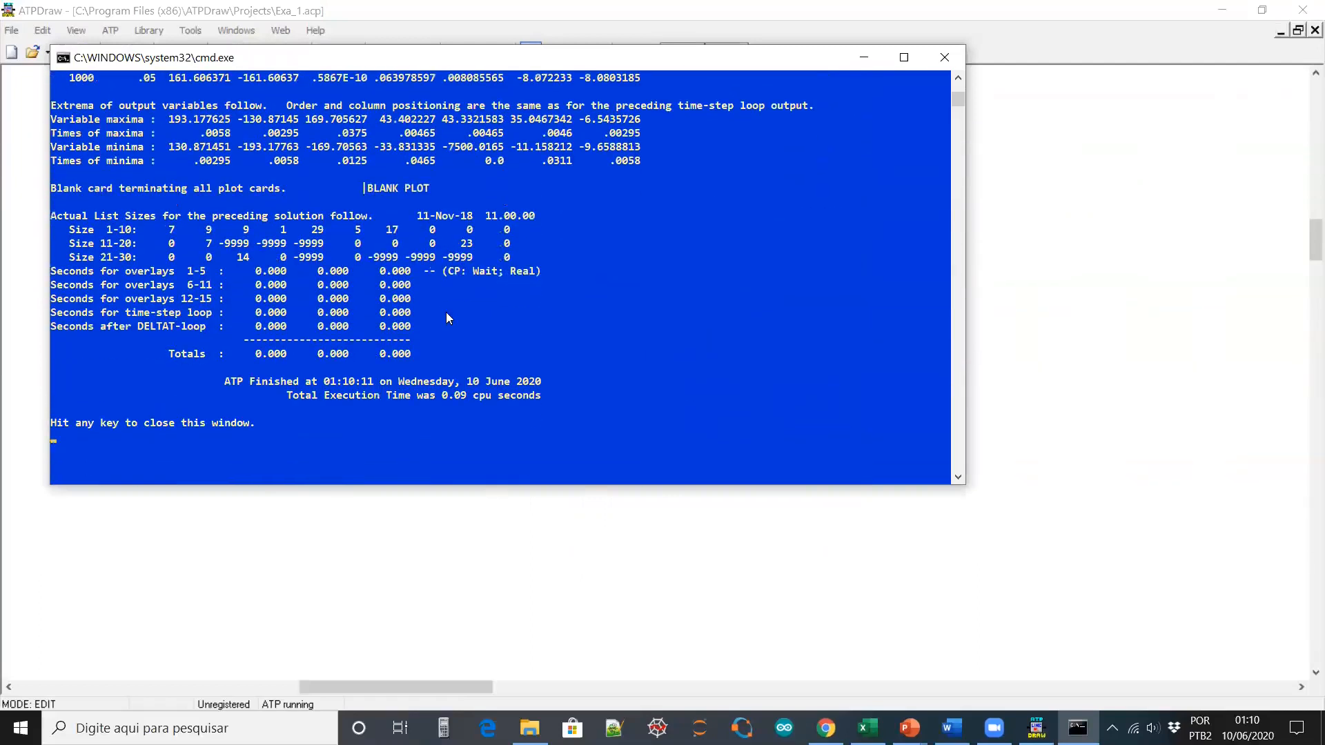
{"action": "scroll", "coordinate": [405, 206], "scroll_direction": "up", "scroll_amount": 5}
{"action": "scroll", "coordinate": [366, 277], "scroll_direction": "down", "scroll_amount": 3}
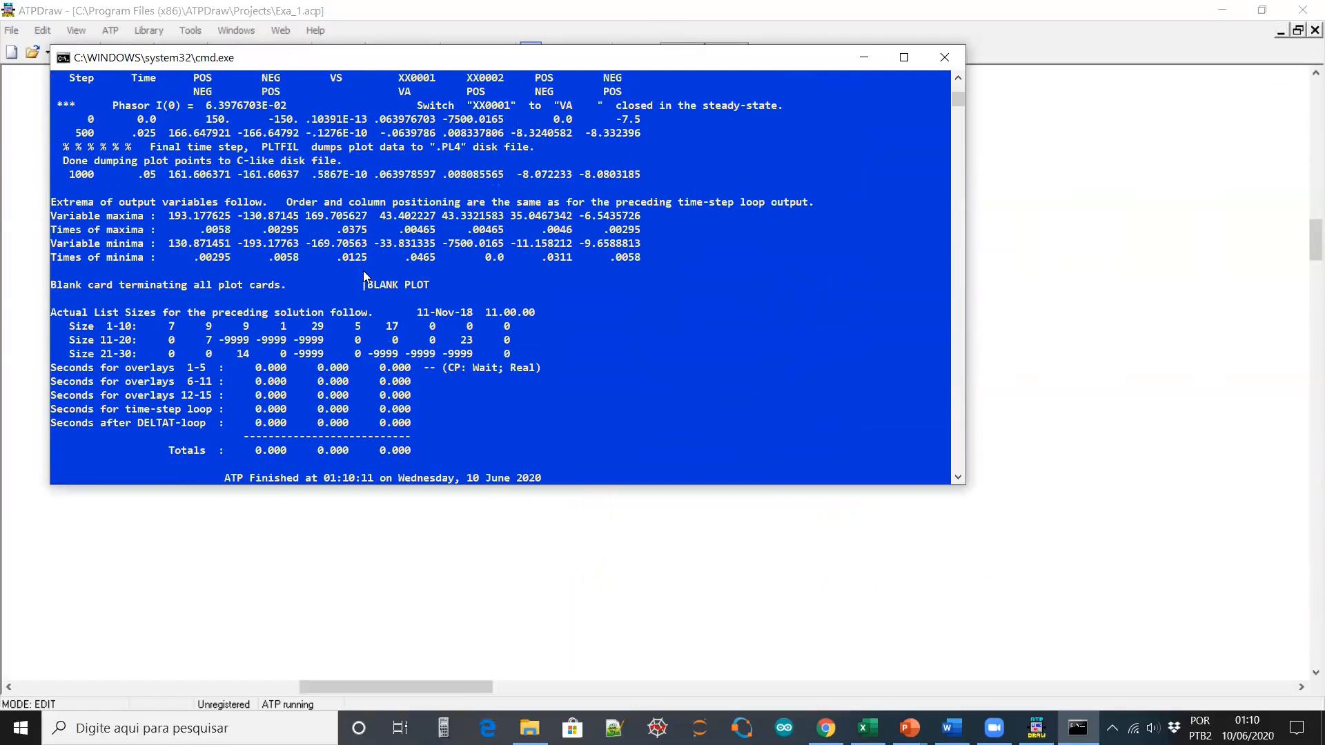
{"action": "key", "text": "Return"}
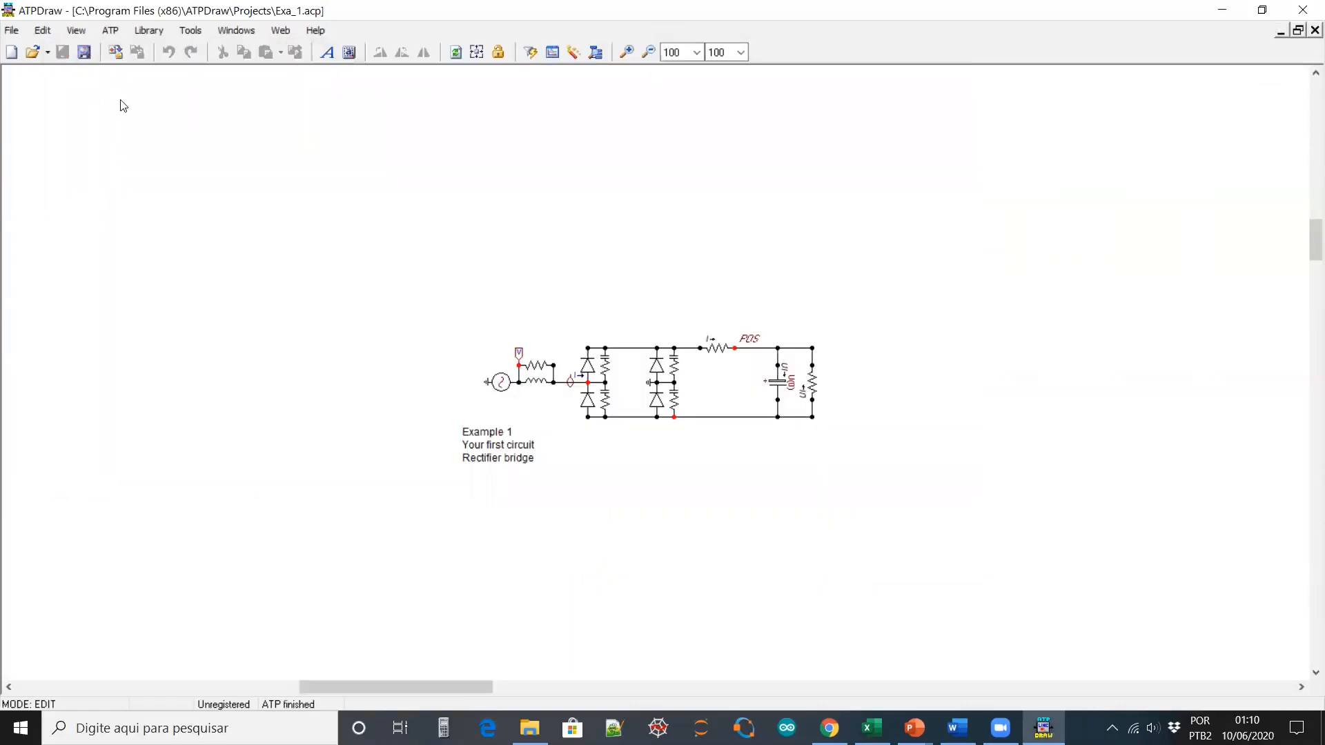
Load Exa_1.pl4 in PlotXWin and plot the source voltage v:VS against time
{"action": "left_click", "coordinate": [552, 54]}
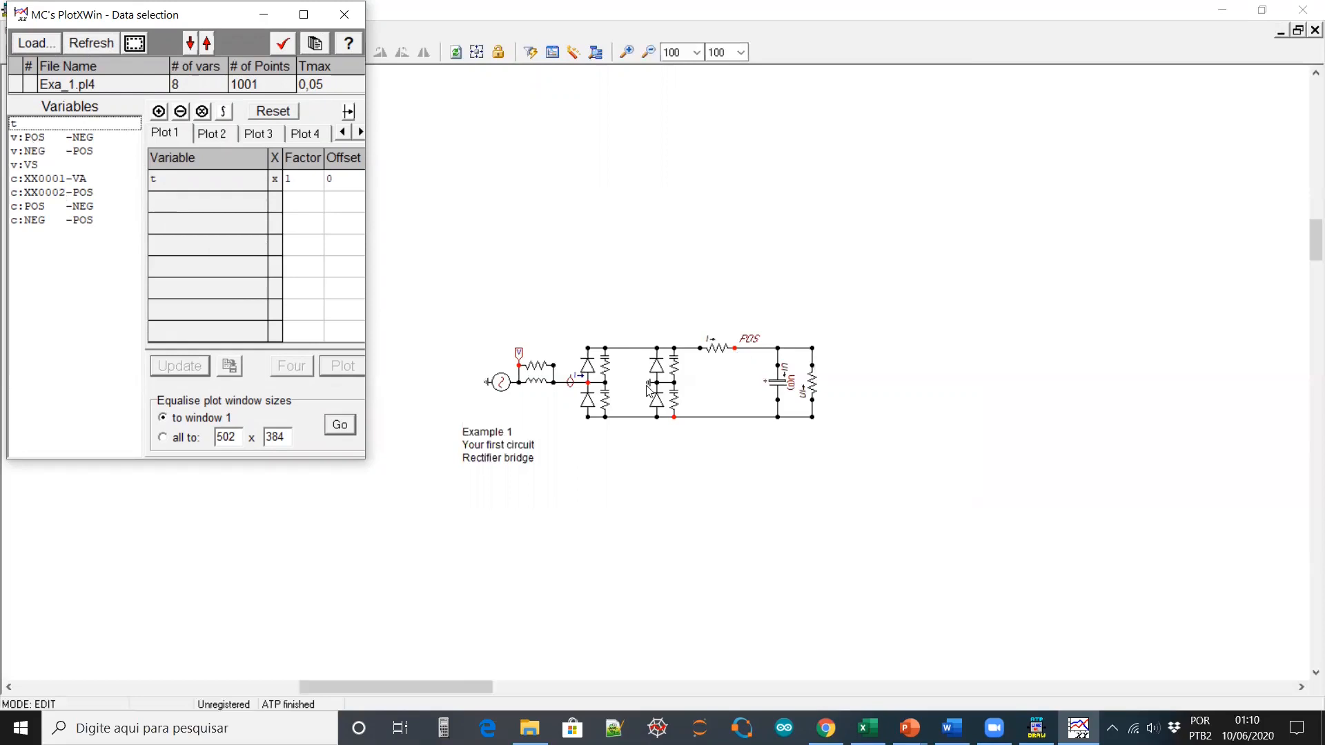
{"action": "double_click", "coordinate": [31, 166]}
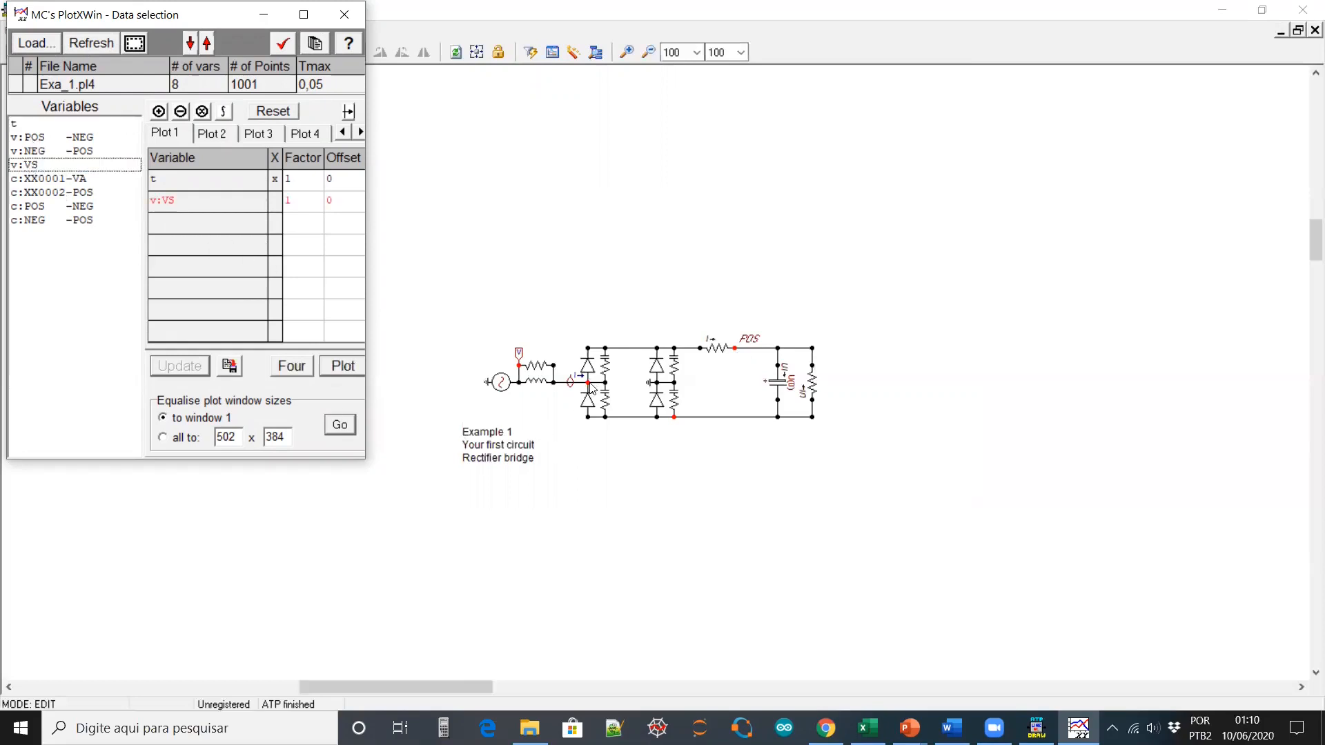
{"action": "left_click", "coordinate": [345, 367]}
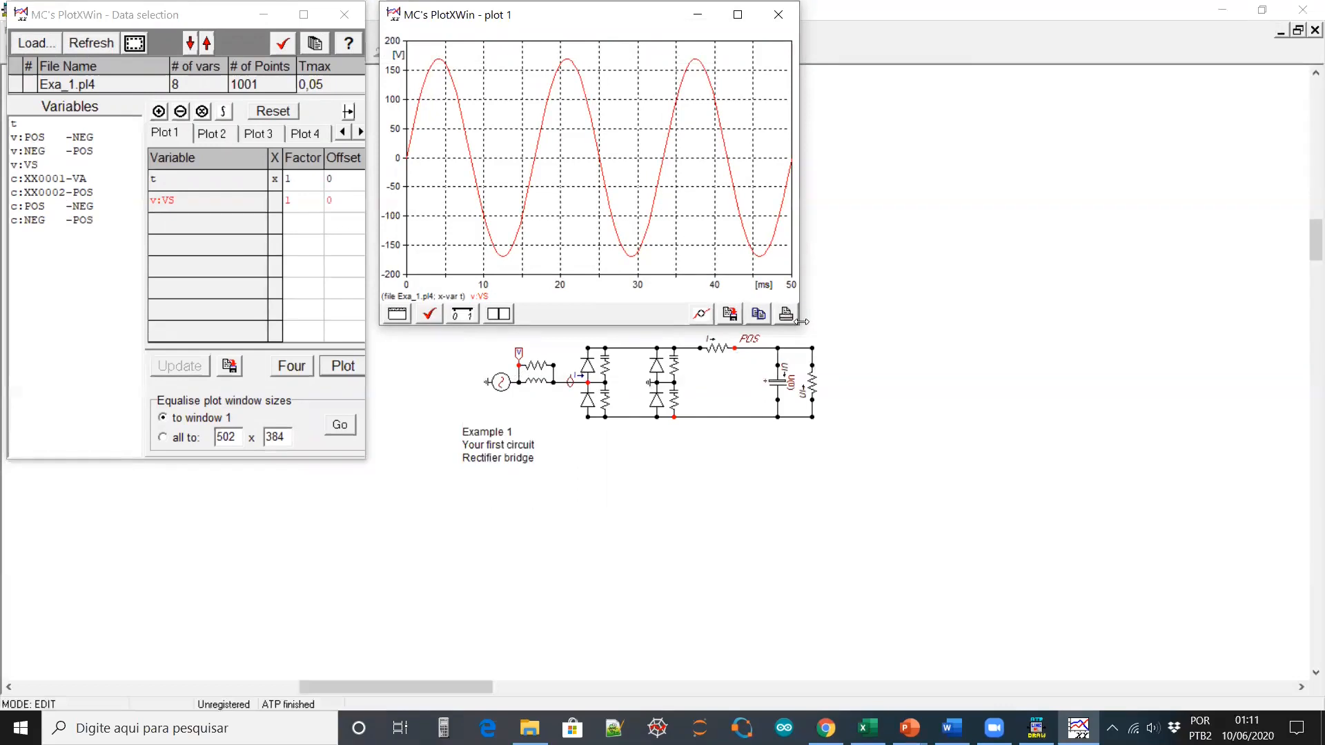
Enlarge the plot 1 window and add v:NEG-POS and v:POS-NEG to it
{"action": "left_click_drag", "start_coordinate": [801, 329], "coordinate": [1056, 339]}
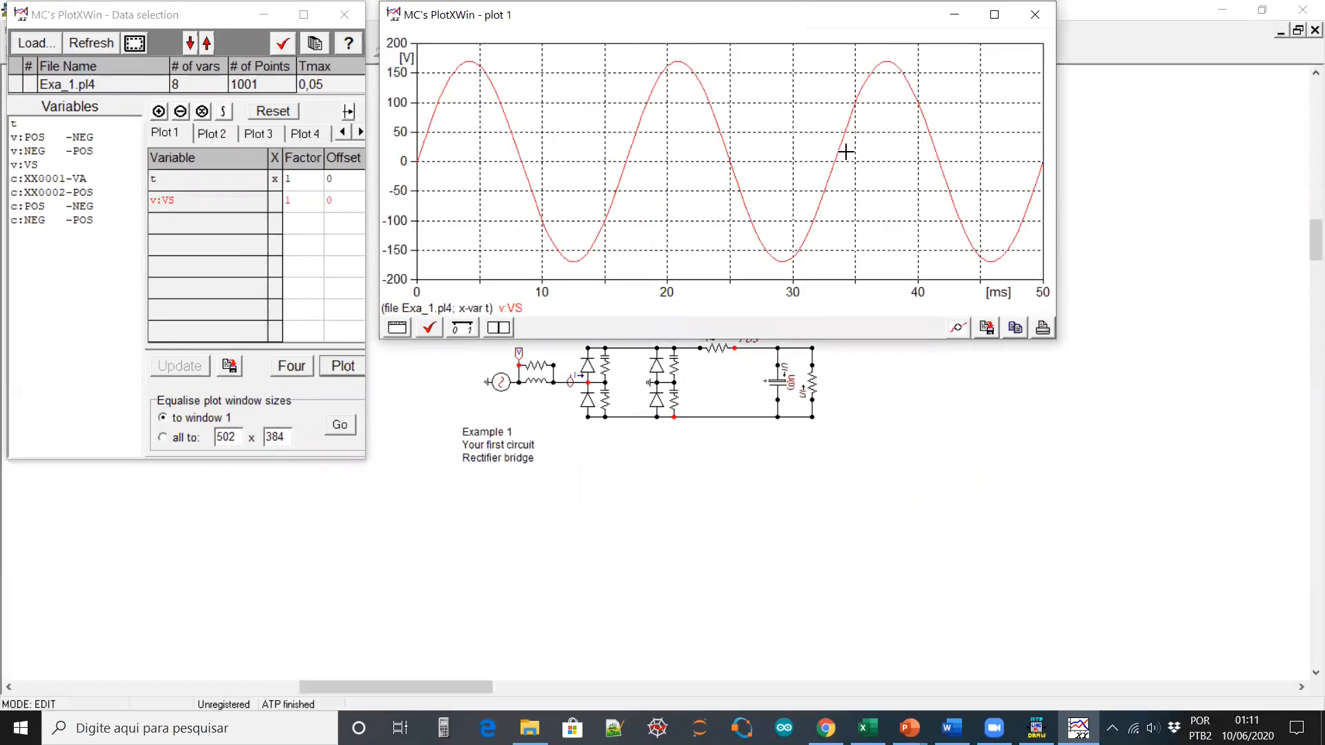
{"action": "left_click", "coordinate": [30, 152]}
{"action": "left_click", "coordinate": [92, 138]}
{"action": "left_click", "coordinate": [338, 365]}
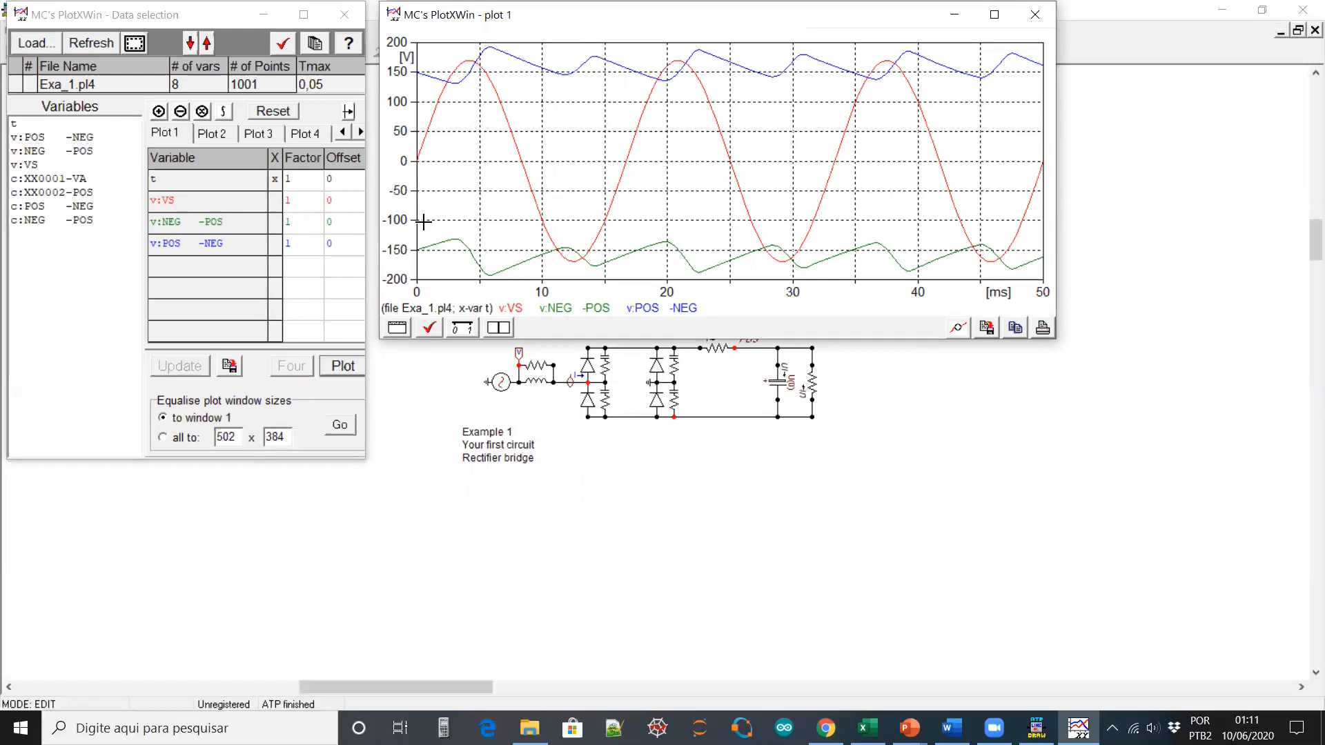
Add the c:XX0001-VA current to plot 1 on a right-hand ampere axis
{"action": "double_click", "coordinate": [52, 183]}
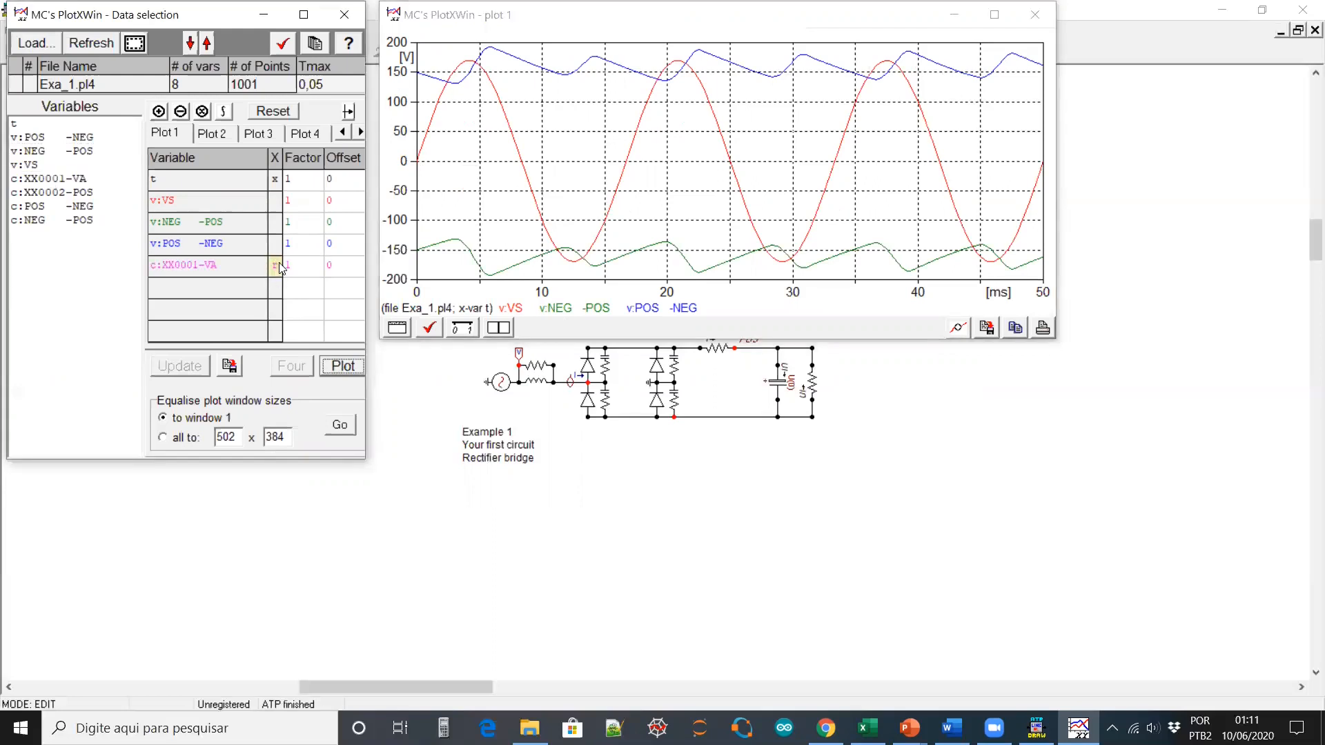
{"action": "left_click", "coordinate": [343, 366]}
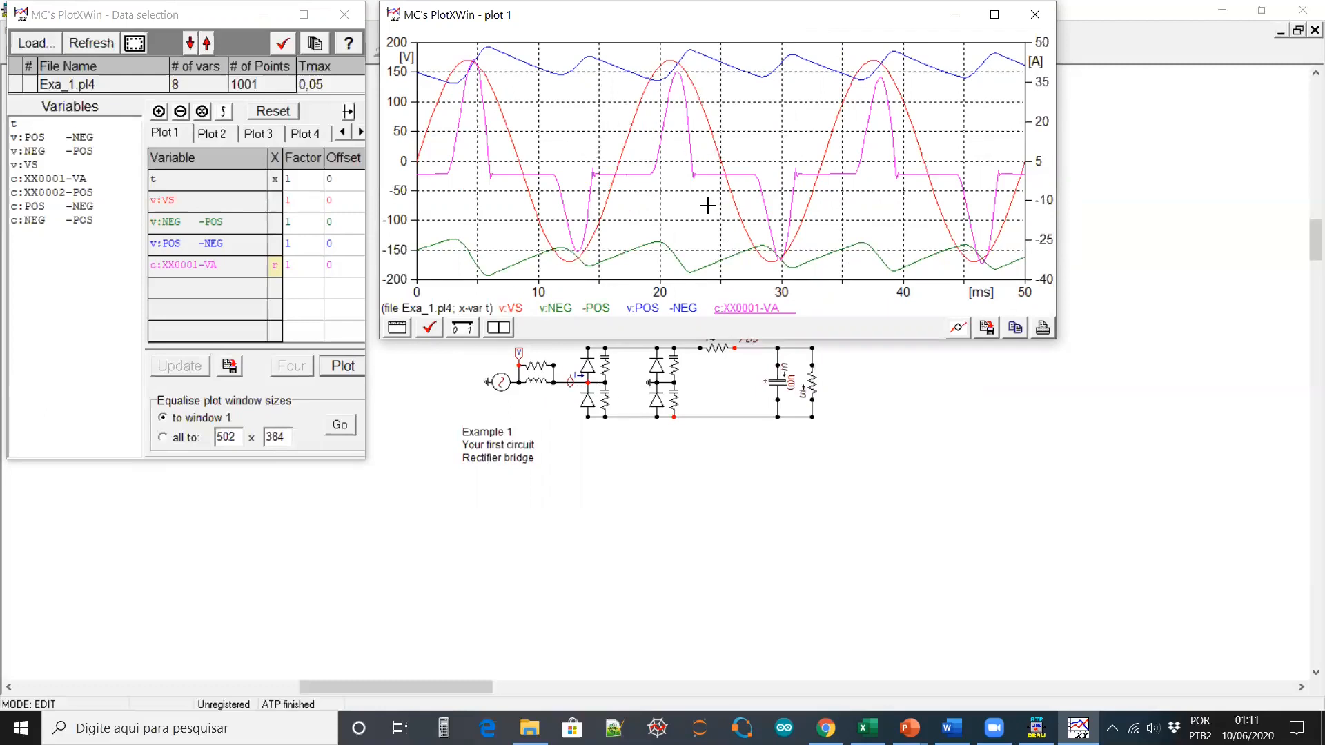
{"action": "left_click", "coordinate": [213, 134]}
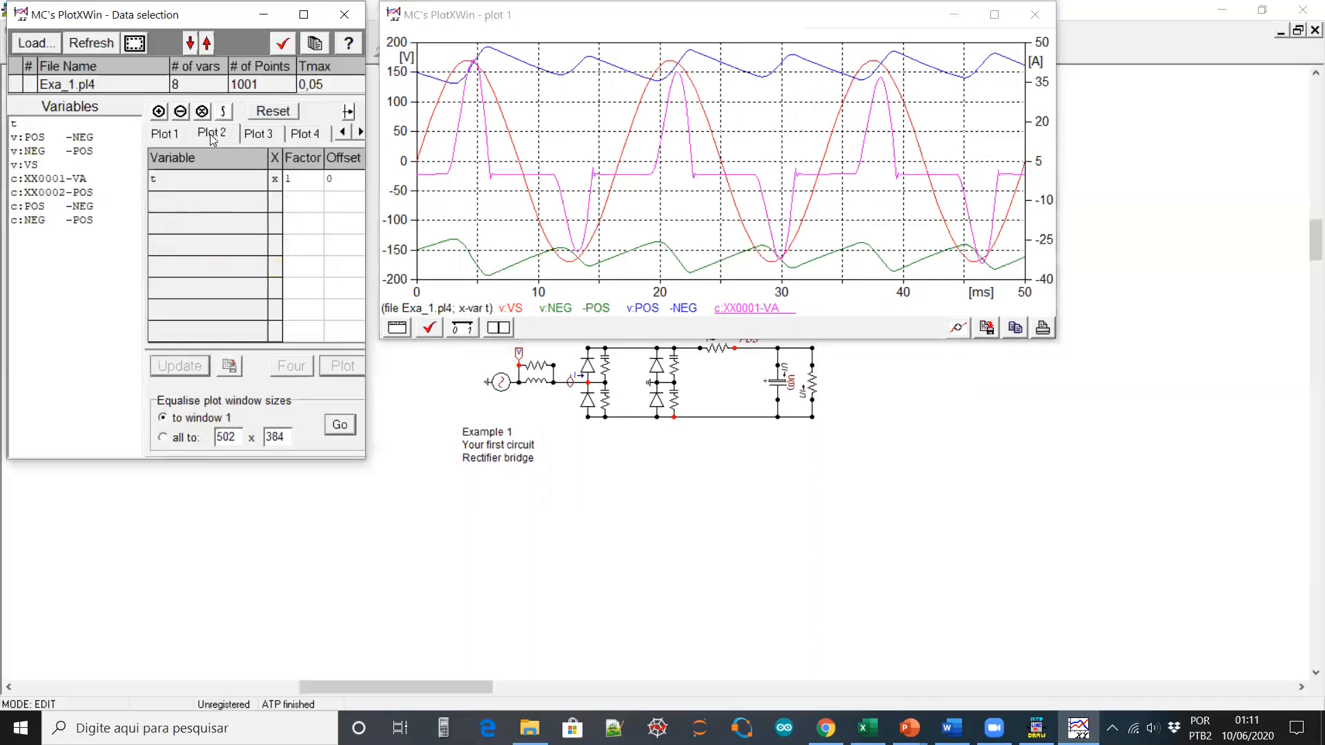
Draw c:XX0001-VA alone in a repositioned, widened plot 2 and compute its Fourier spectrum
{"action": "double_click", "coordinate": [67, 178]}
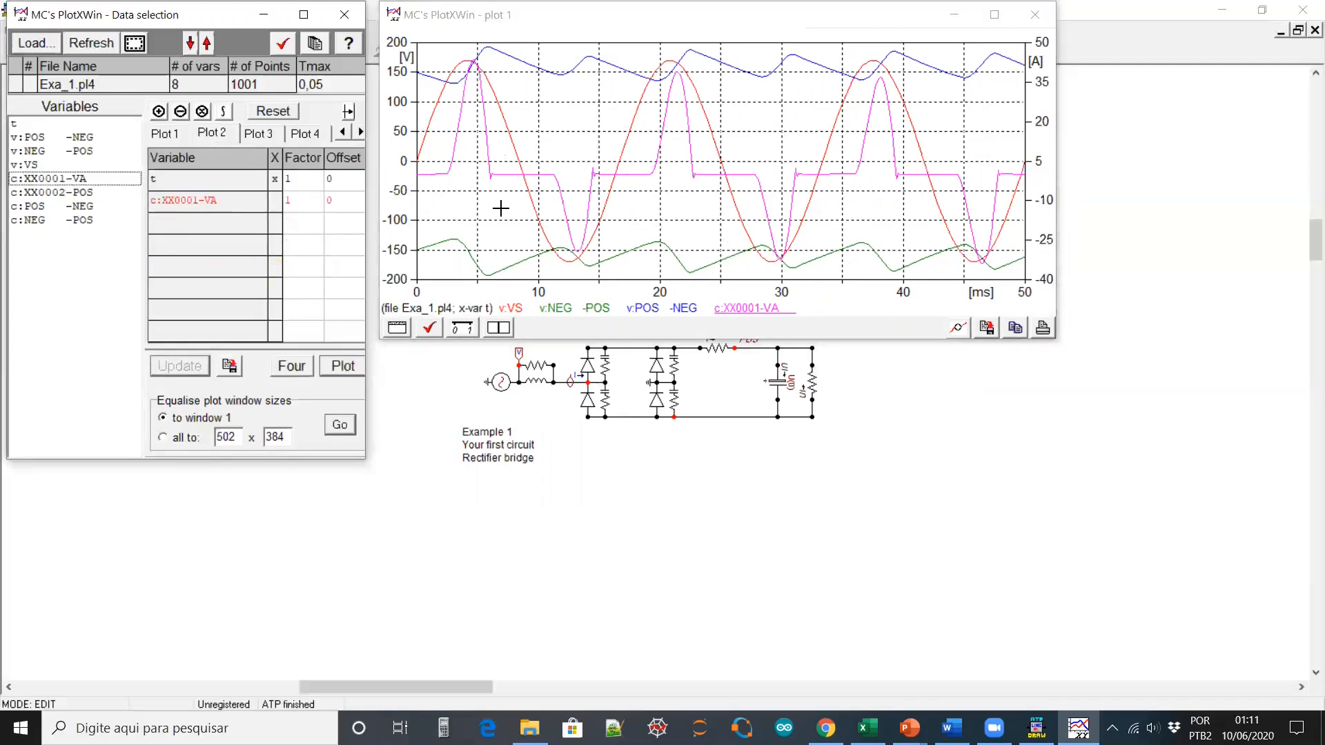
{"action": "left_click", "coordinate": [333, 367]}
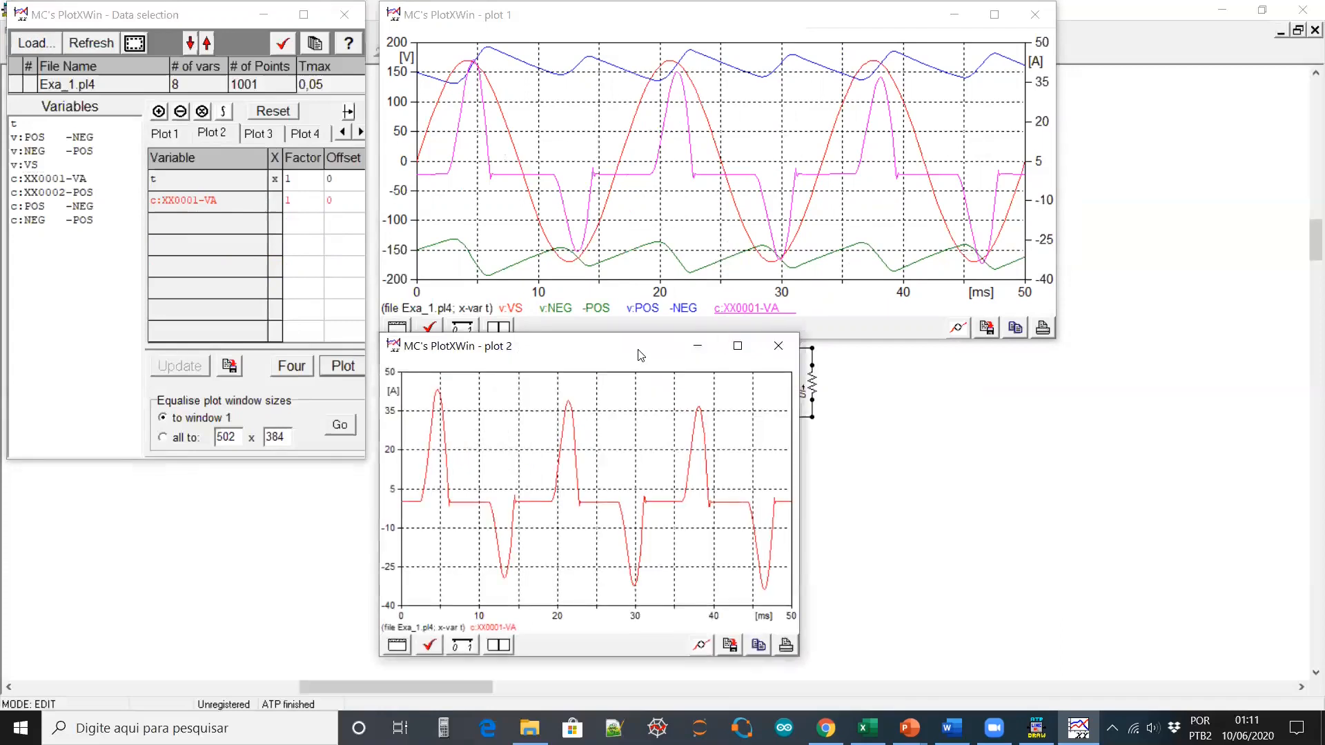
{"action": "left_click_drag", "start_coordinate": [639, 349], "coordinate": [677, 62]}
{"action": "left_click_drag", "start_coordinate": [840, 371], "coordinate": [1084, 373]}
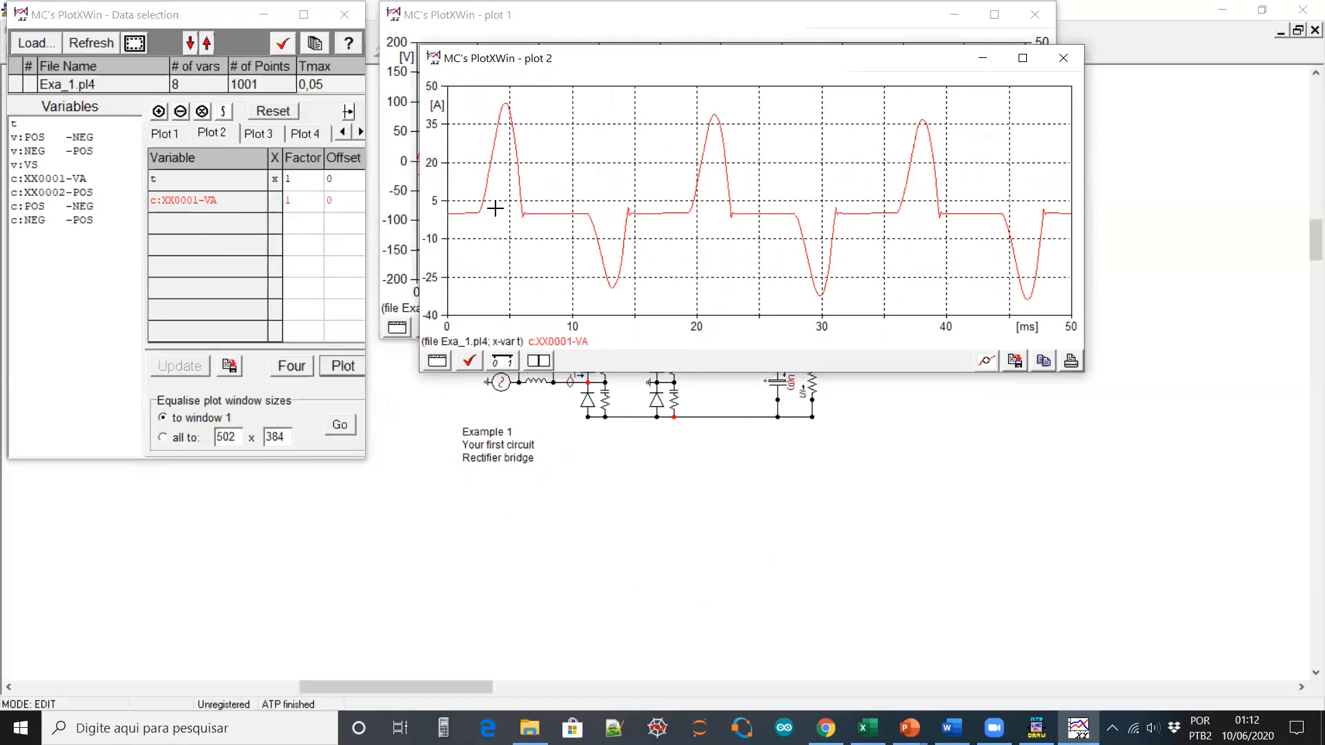
{"action": "left_click", "coordinate": [292, 366]}
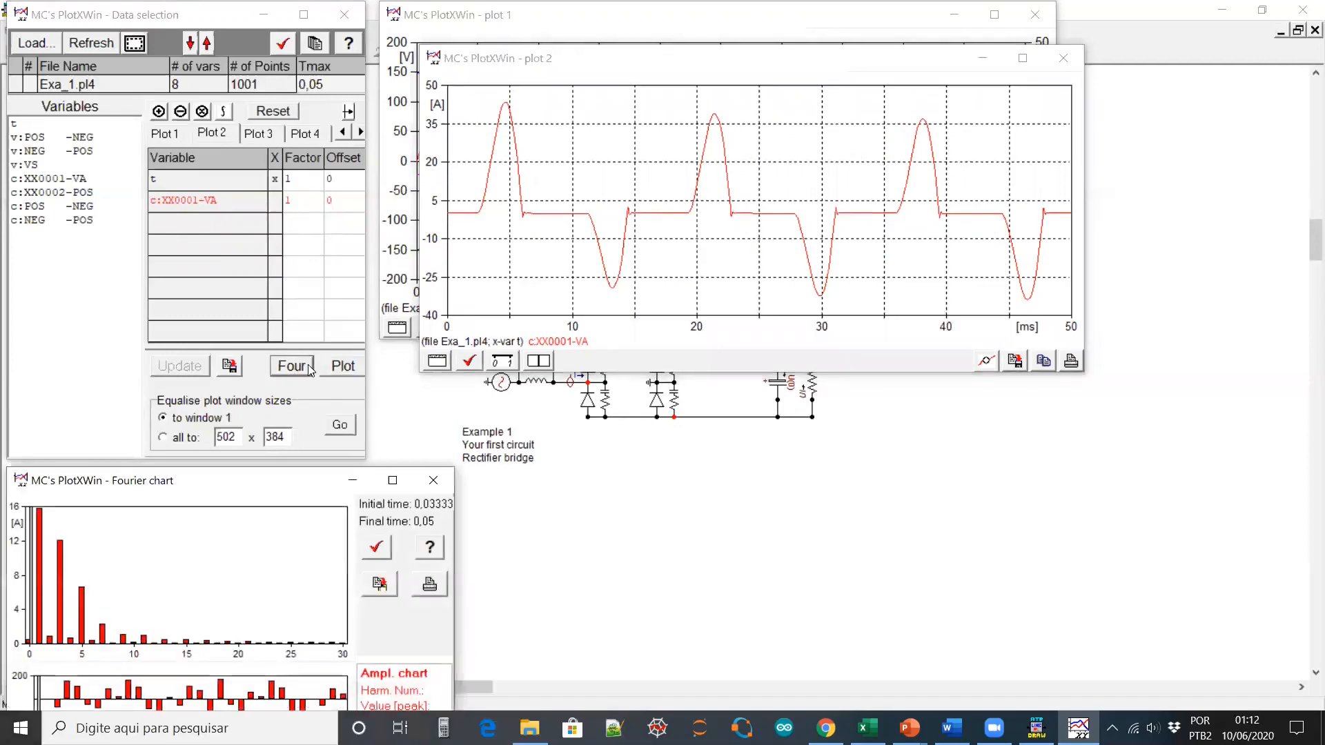
Move the Fourier chart to the centre, toggle its options, then close the chart
{"action": "left_click_drag", "start_coordinate": [210, 485], "coordinate": [510, 112]}
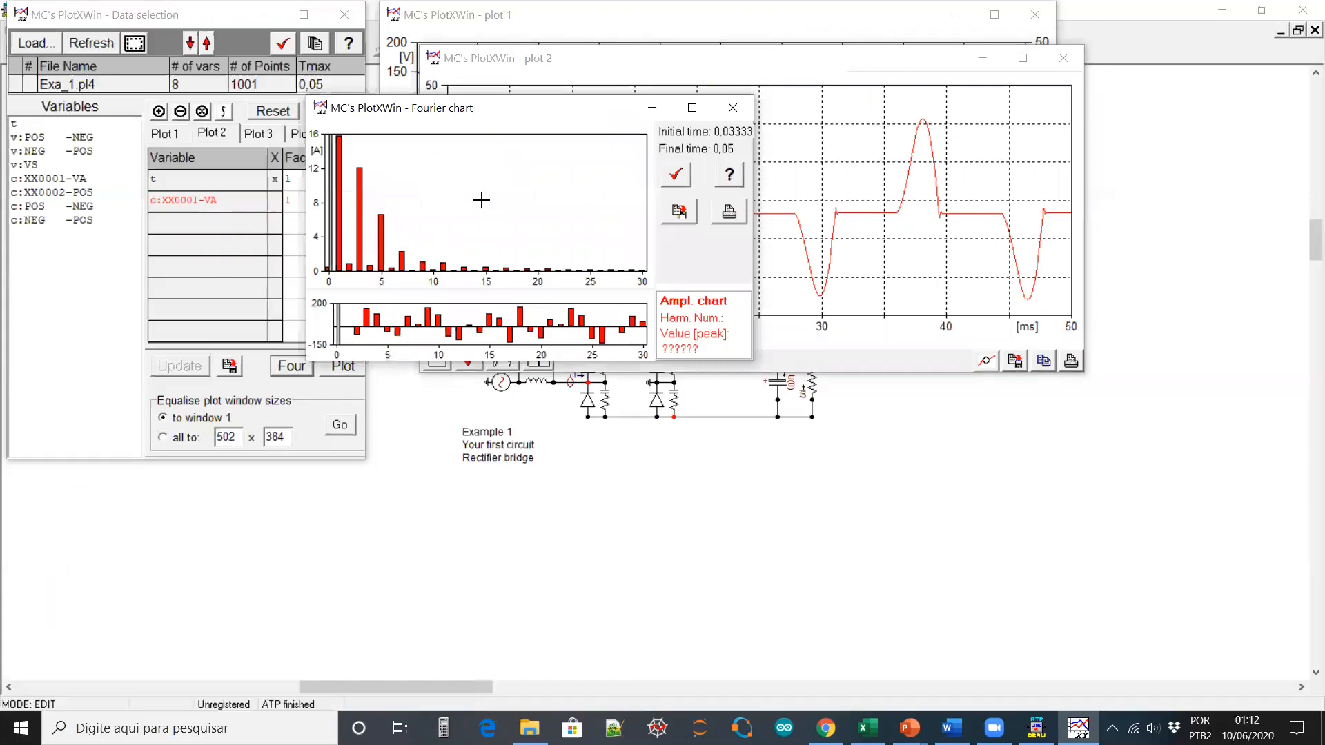
{"action": "left_click", "coordinate": [681, 181]}
{"action": "left_click", "coordinate": [806, 241]}
{"action": "left_click", "coordinate": [735, 111]}
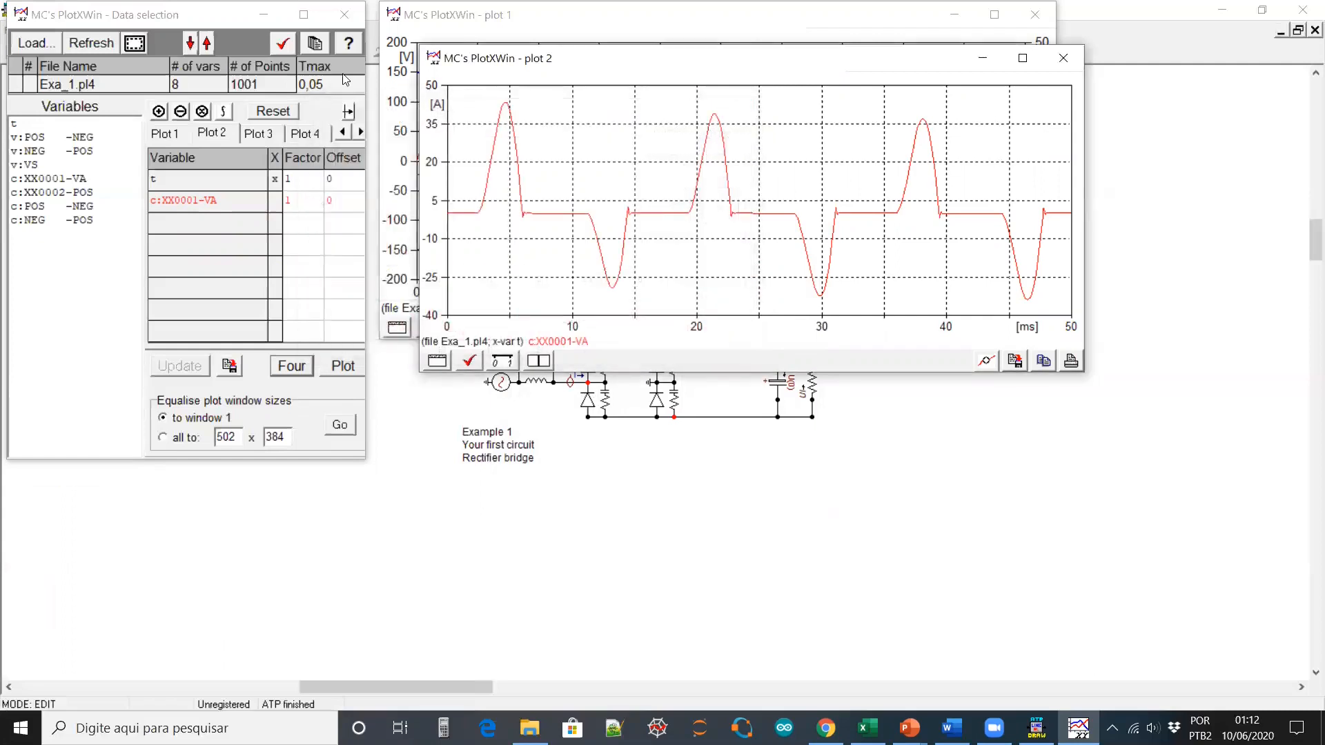
{"action": "left_click", "coordinate": [283, 43]}
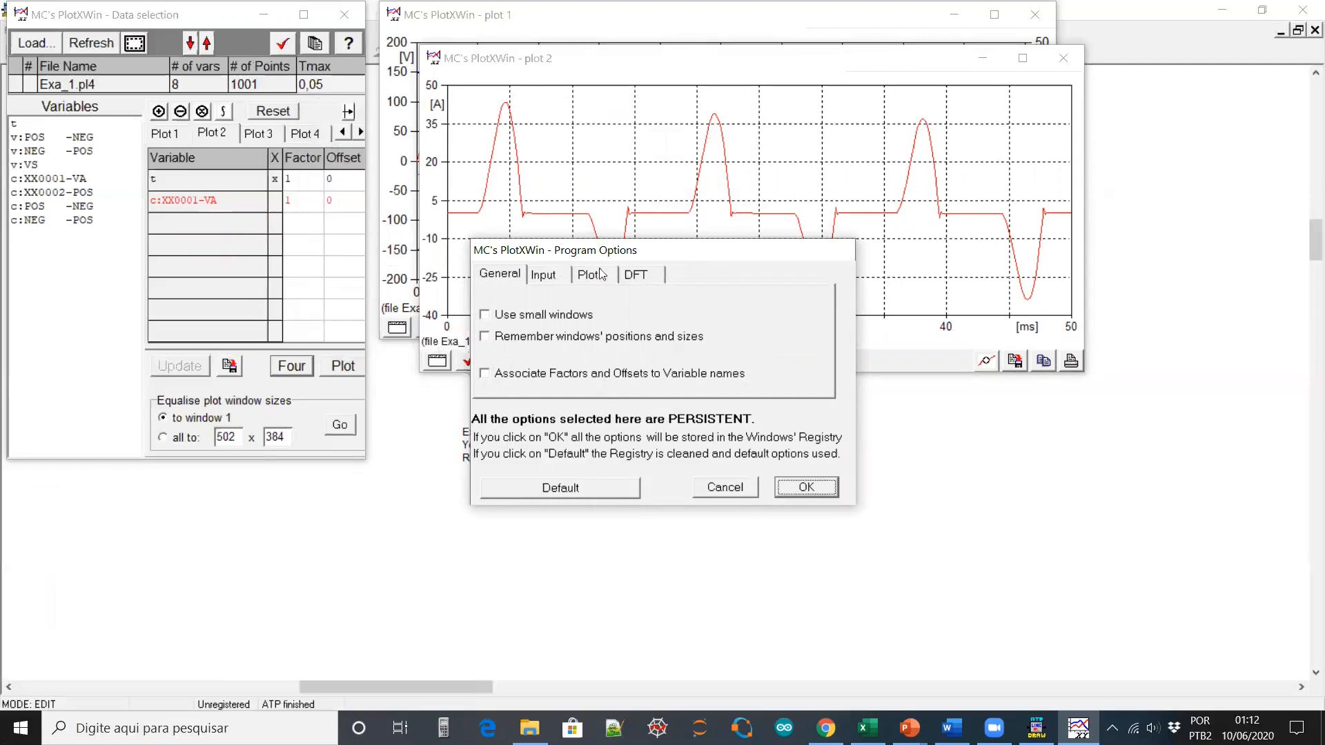
Check the 60 Hz DFT default frequency and recompute the current's Fourier spectrum
{"action": "left_click", "coordinate": [633, 276]}
{"action": "left_click_drag", "start_coordinate": [627, 340], "coordinate": [607, 341]}
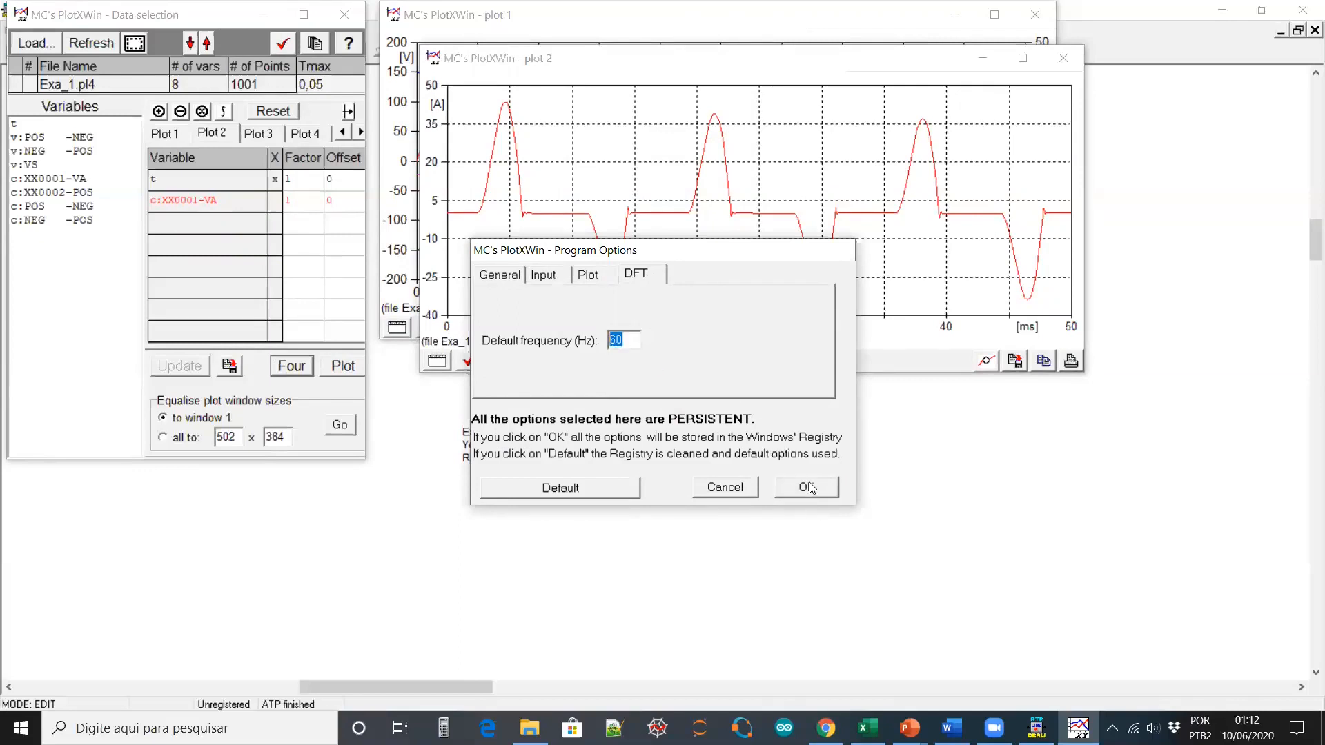
{"action": "left_click", "coordinate": [809, 487]}
{"action": "left_click", "coordinate": [289, 366]}
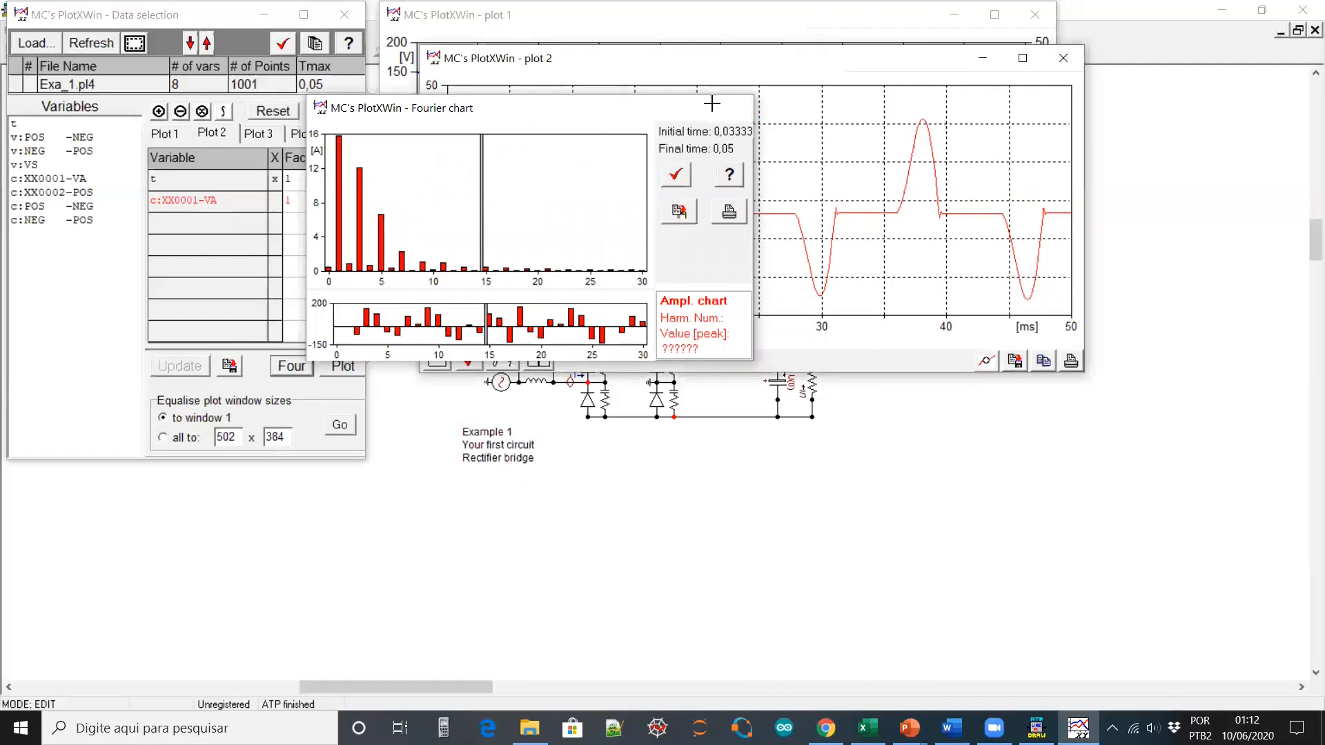
{"action": "left_click", "coordinate": [733, 108]}
Change the DFT default frequency to 50 Hz and recompute the Fourier spectrum
{"action": "left_click_drag", "start_coordinate": [632, 338], "coordinate": [571, 332]}
{"action": "type", "text": "50"}
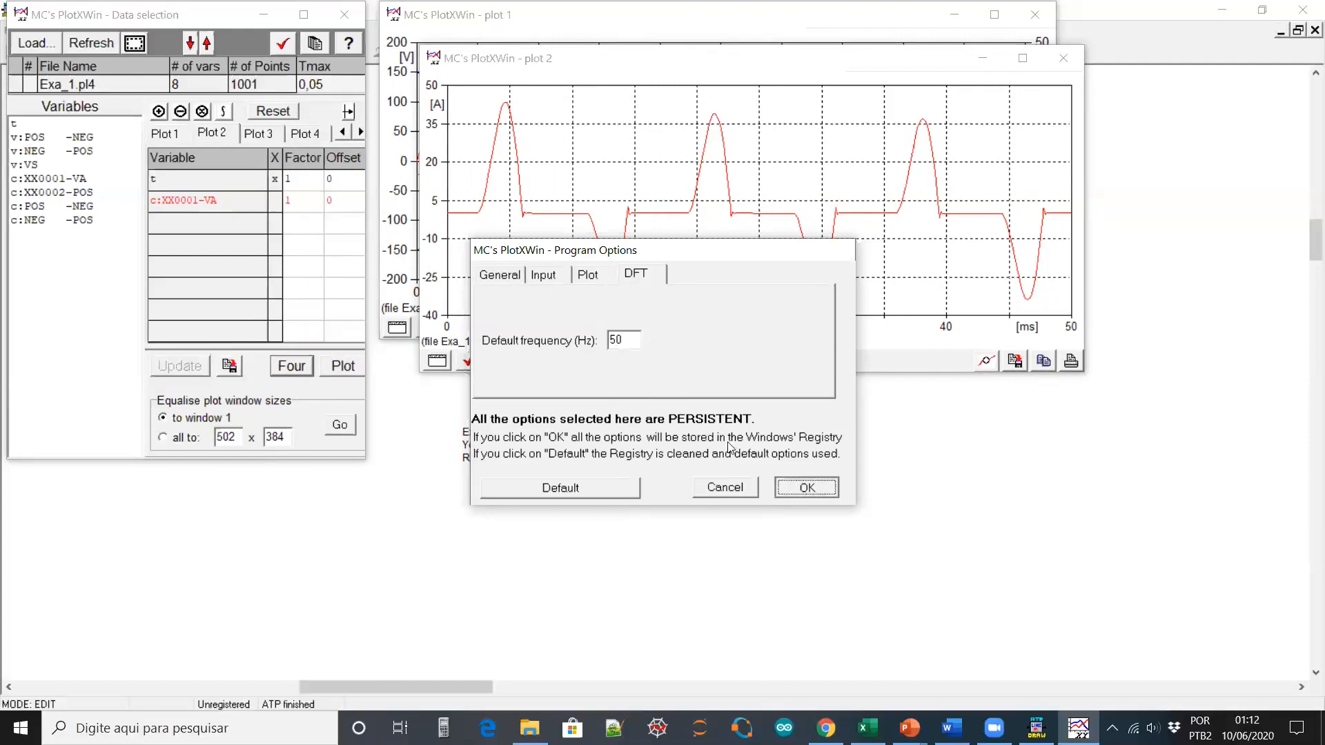
{"action": "left_click", "coordinate": [803, 488]}
{"action": "left_click", "coordinate": [305, 370]}
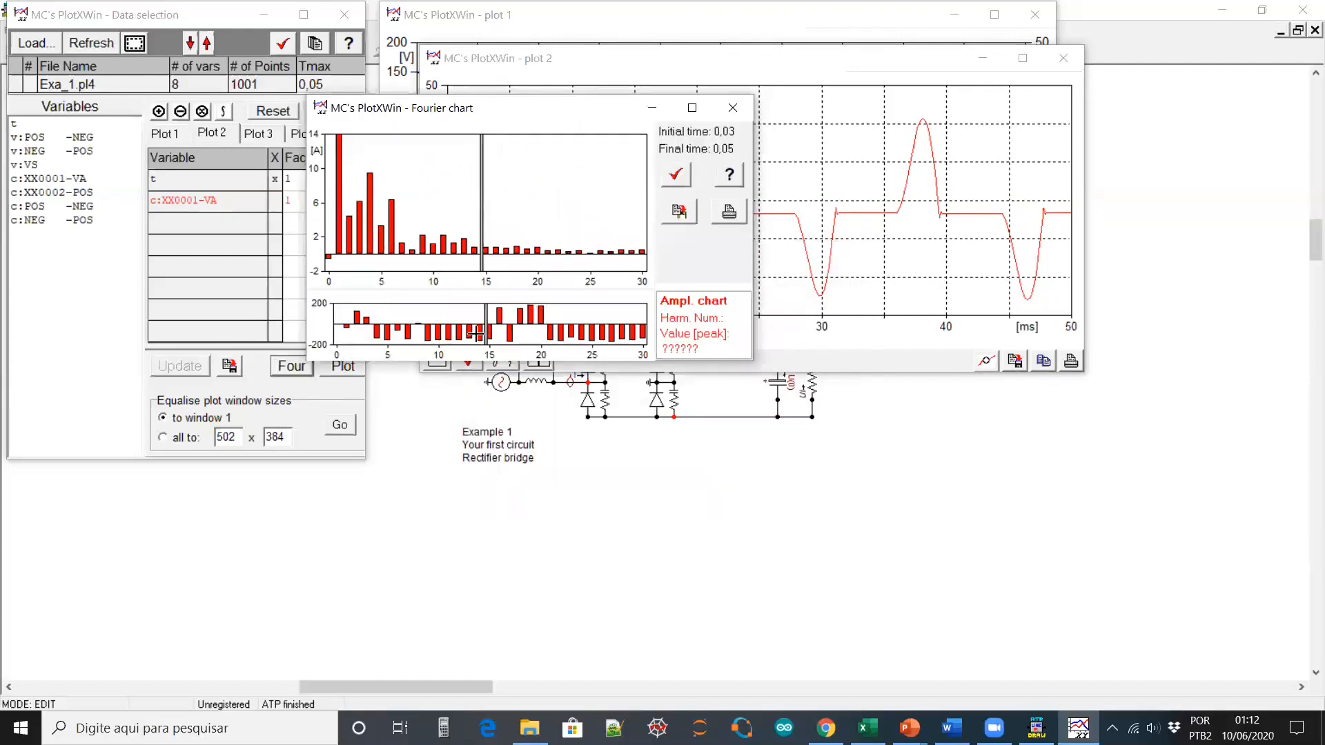
{"action": "left_click", "coordinate": [733, 108]}
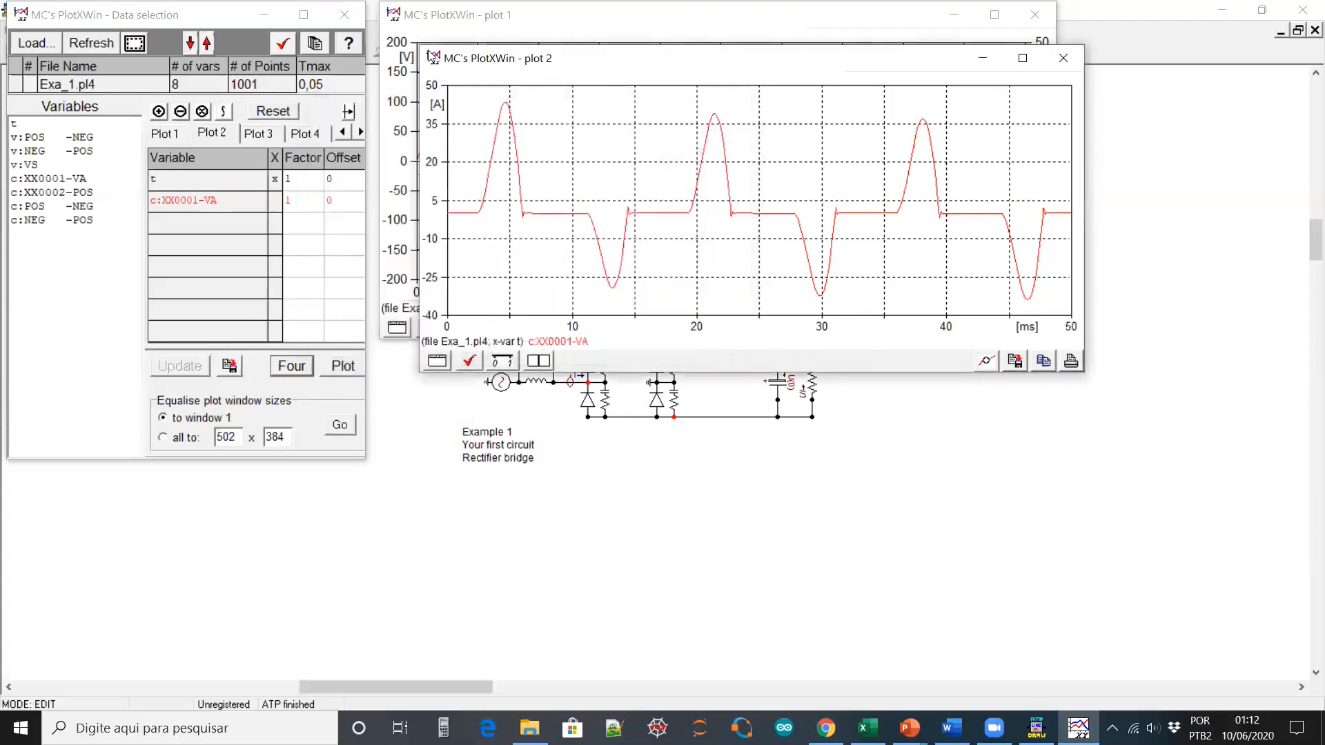
Restore the DFT default frequency to 60 Hz and recompute the Fourier spectrum
{"action": "left_click", "coordinate": [284, 46]}
{"action": "left_click_drag", "start_coordinate": [634, 338], "coordinate": [574, 338]}
{"action": "type", "text": "60"}
{"action": "left_click", "coordinate": [805, 487]}
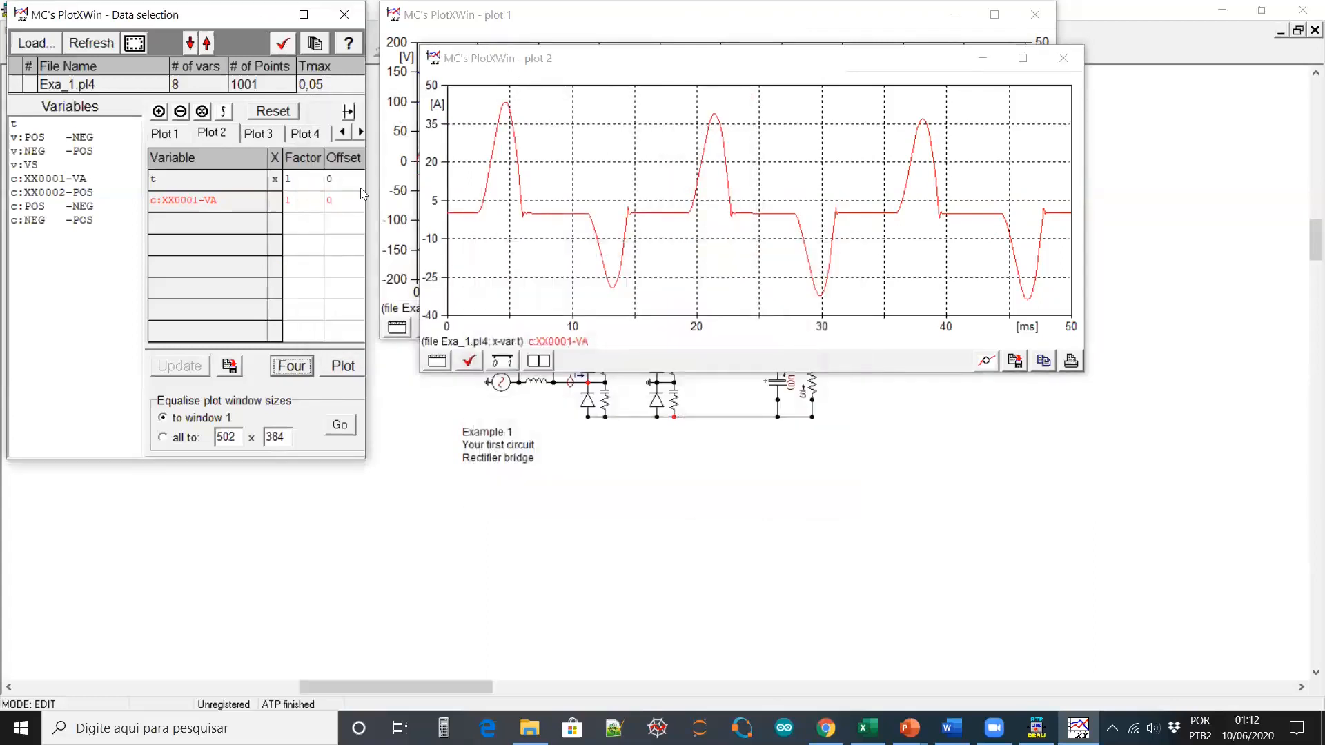
{"action": "left_click", "coordinate": [292, 368]}
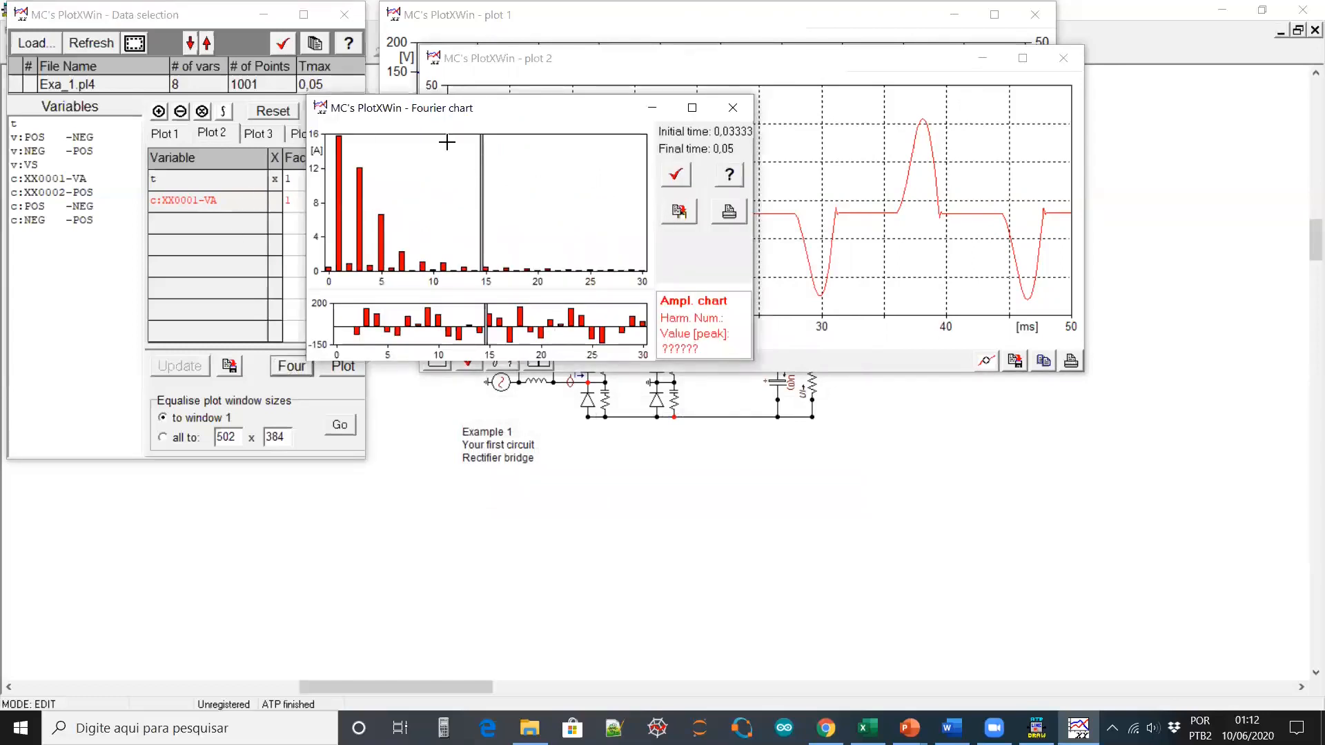
Copy the Fourier results to the clipboard as Numerical Data
{"action": "left_click", "coordinate": [682, 216]}
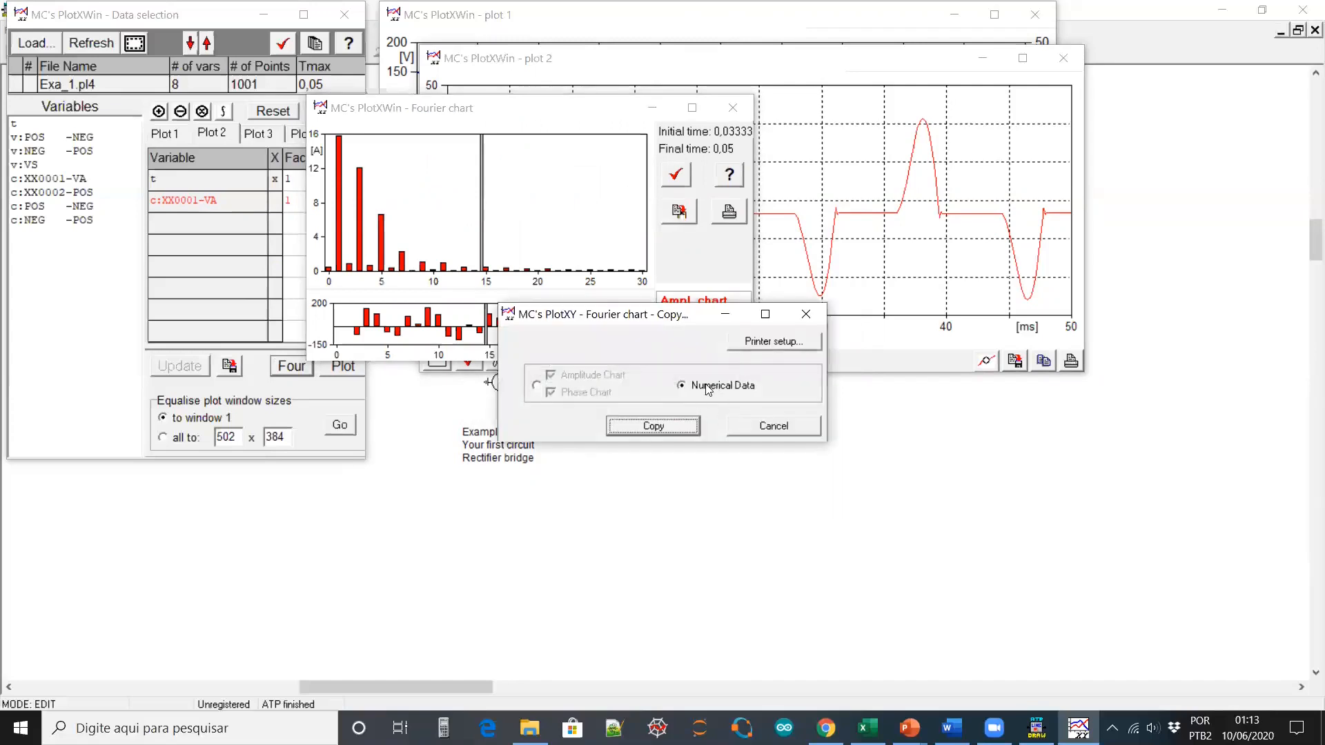
{"action": "left_click", "coordinate": [536, 386]}
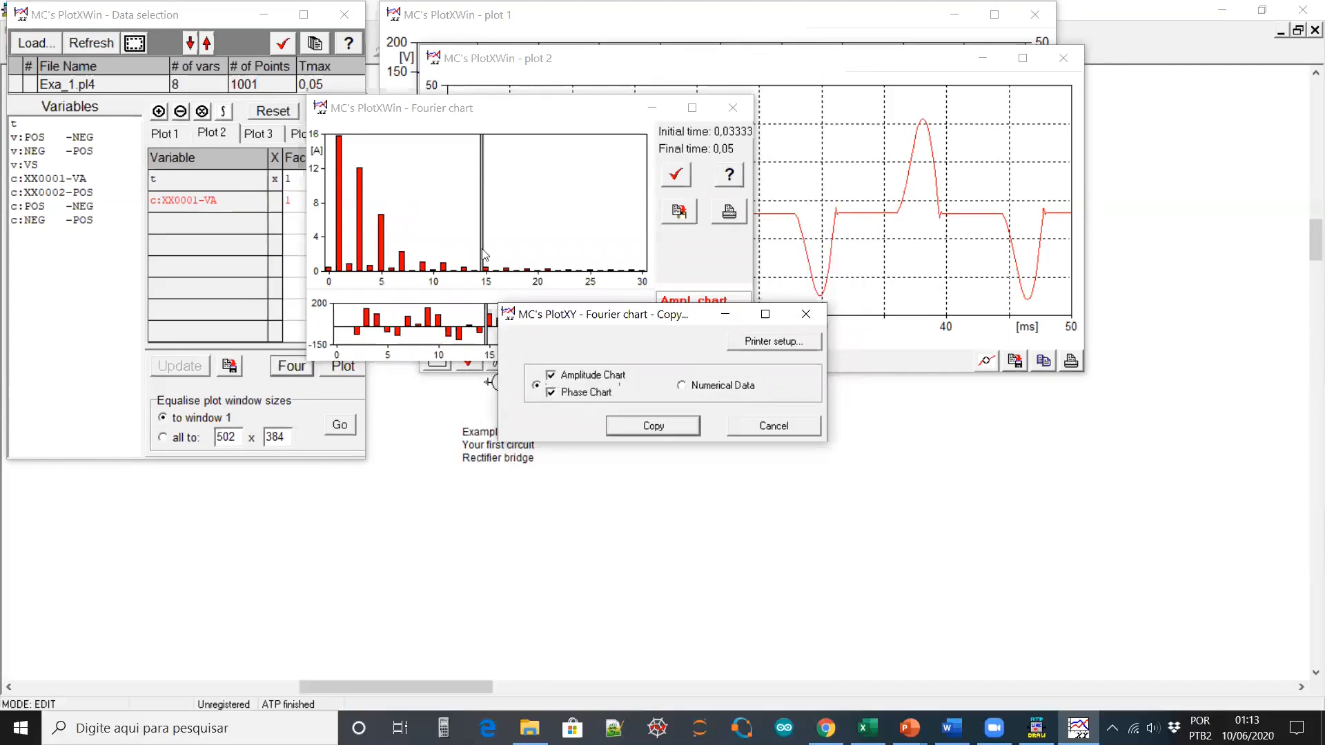
{"action": "left_click", "coordinate": [683, 386]}
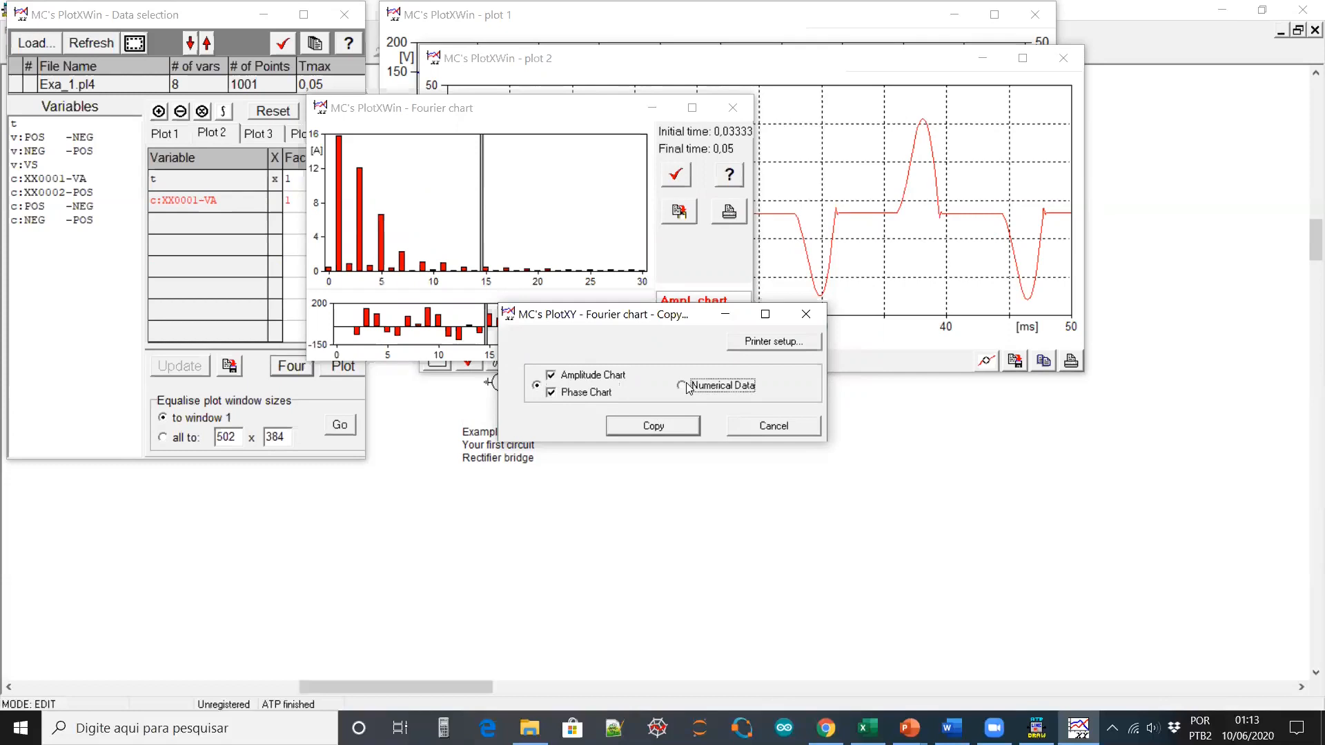
{"action": "left_click", "coordinate": [678, 428]}
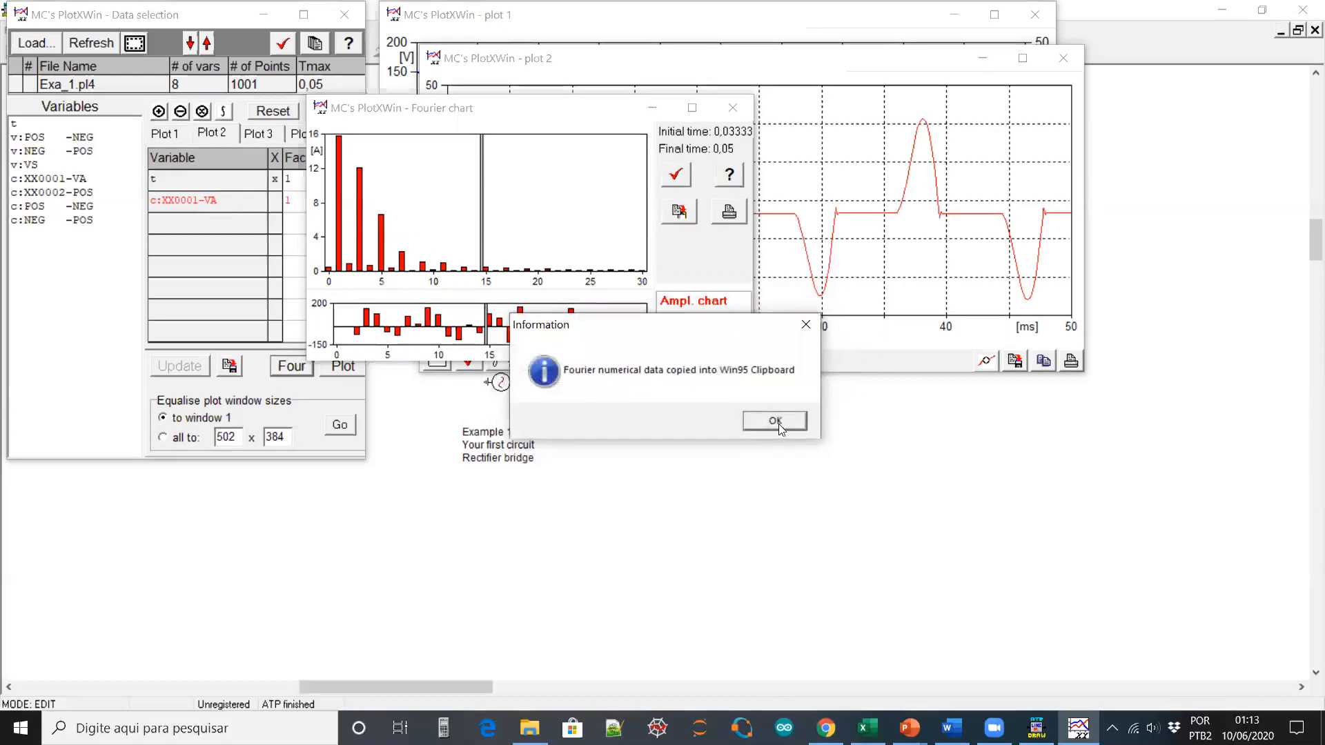
{"action": "left_click", "coordinate": [772, 422]}
Paste the Fourier harmonics table into a new Notepad document and scroll through it
{"action": "left_click", "coordinate": [295, 721]}
{"action": "type", "text": "note"}
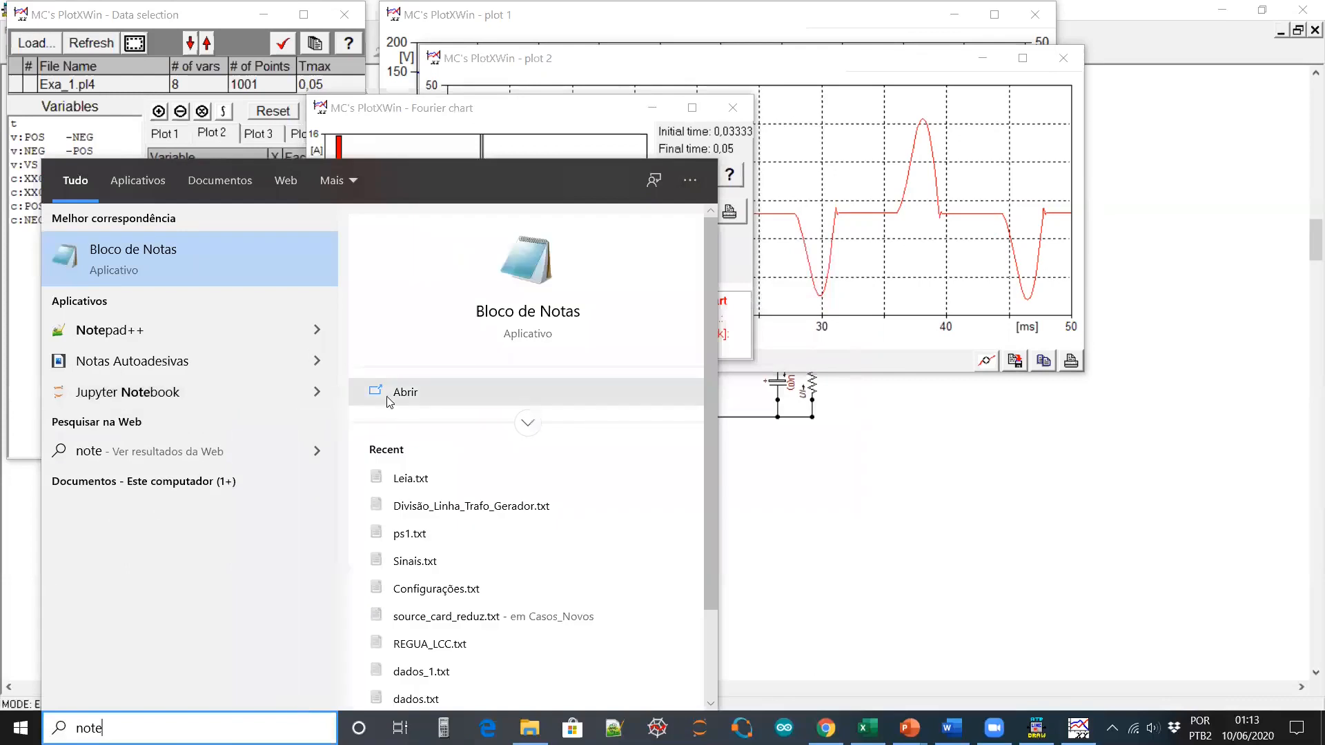
{"action": "left_click", "coordinate": [389, 402]}
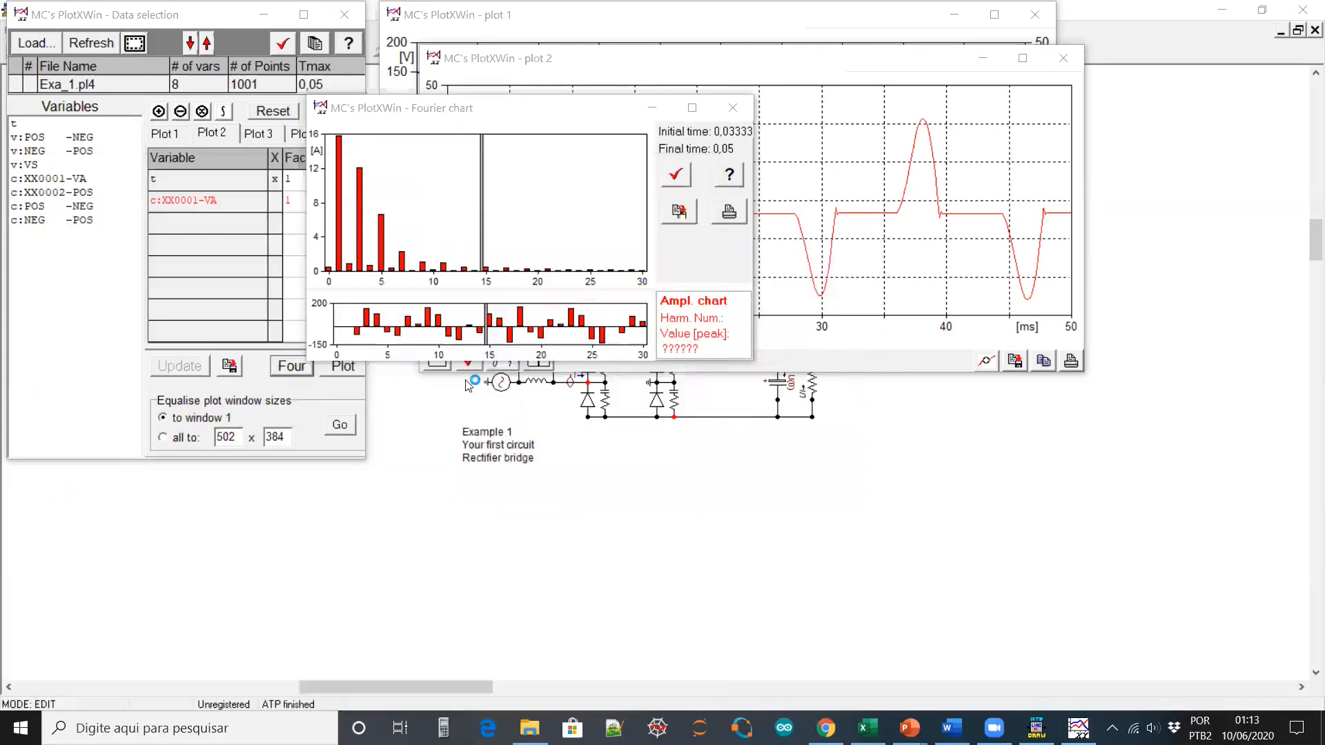
{"action": "key", "text": "ctrl+v"}
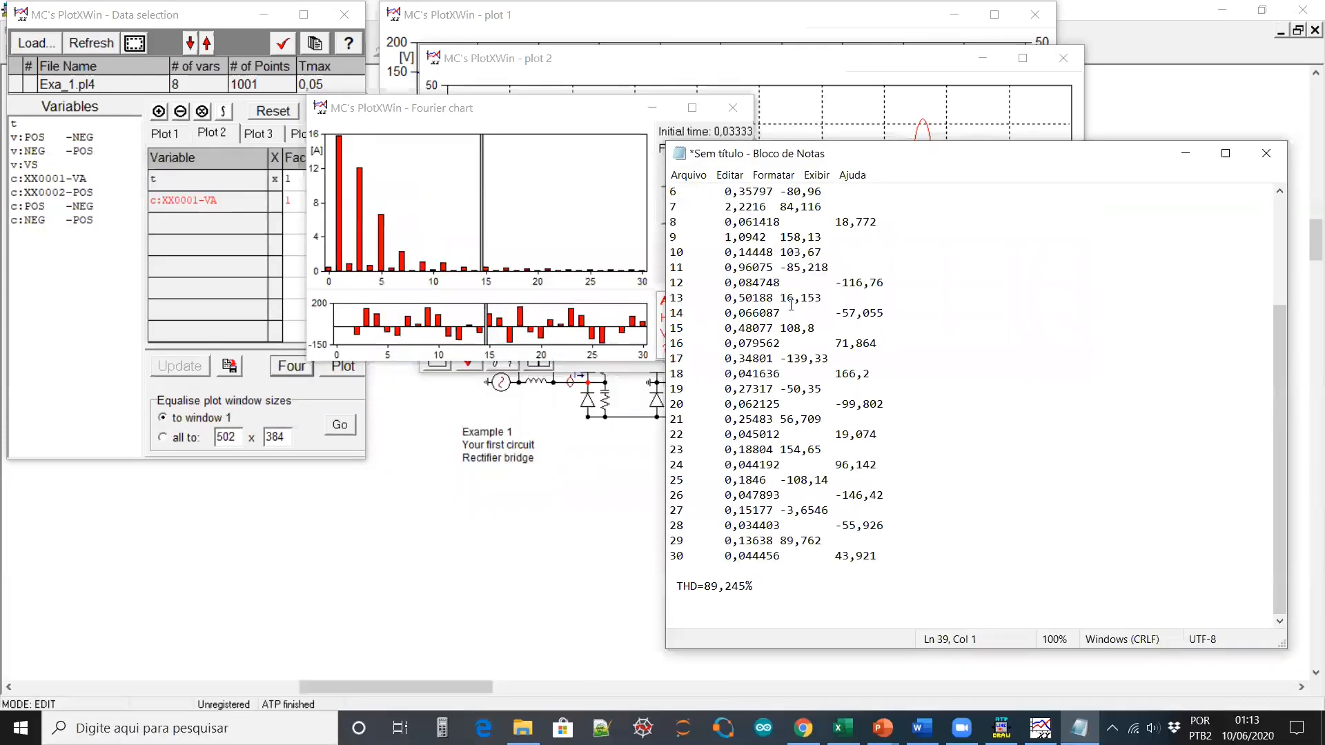
{"action": "scroll", "coordinate": [806, 355], "scroll_direction": "up", "scroll_amount": 4}
{"action": "scroll", "coordinate": [807, 354], "scroll_direction": "down", "scroll_amount": 3}
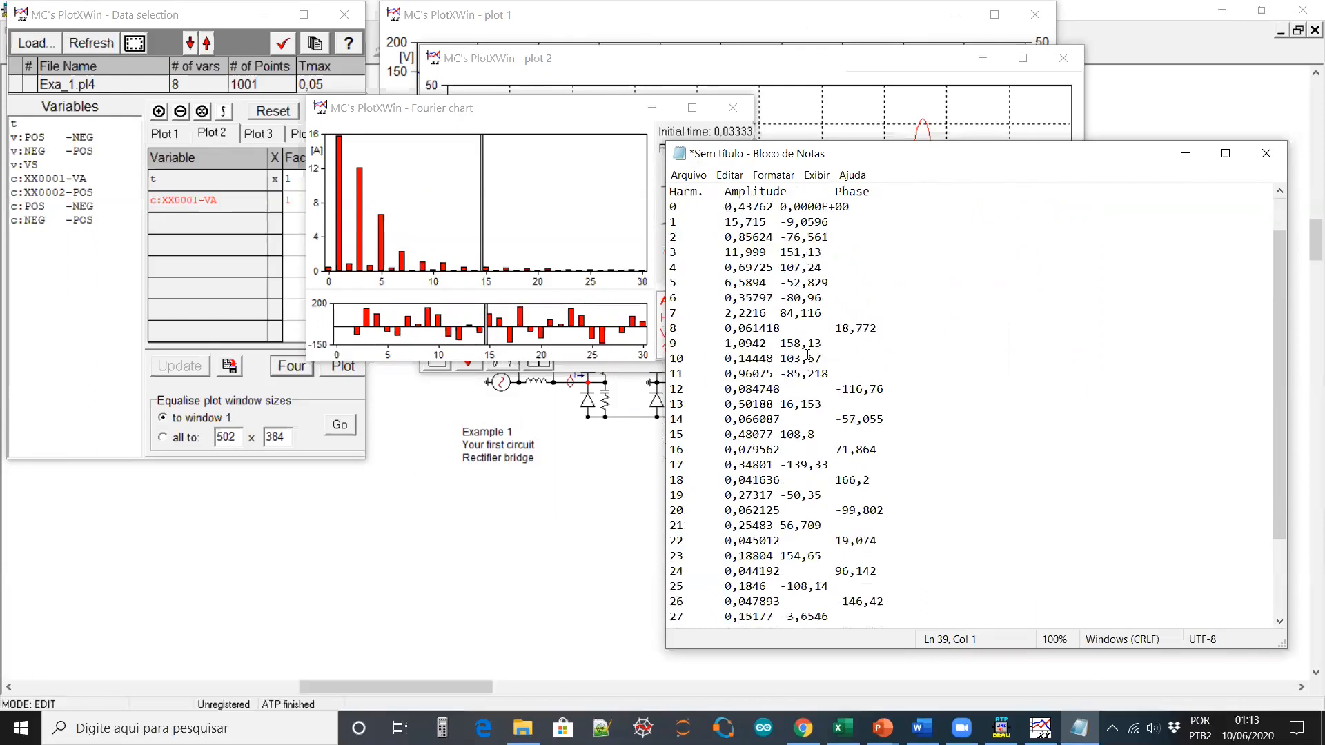
{"action": "scroll", "coordinate": [809, 355], "scroll_direction": "up", "scroll_amount": 3}
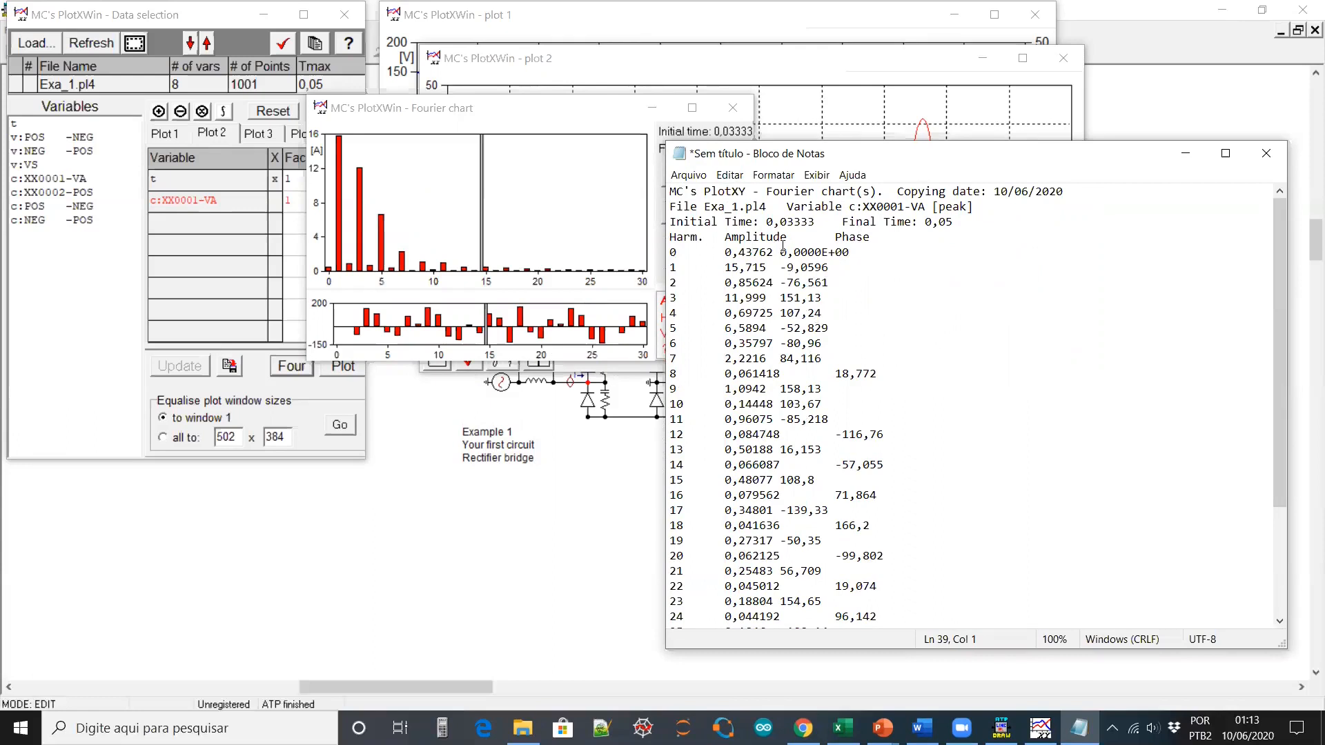
{"action": "scroll", "coordinate": [814, 319], "scroll_direction": "down", "scroll_amount": 4}
Highlight the THD=89,245% line, then close Notepad and the Fourier chart
{"action": "left_click_drag", "start_coordinate": [677, 585], "coordinate": [756, 583]}
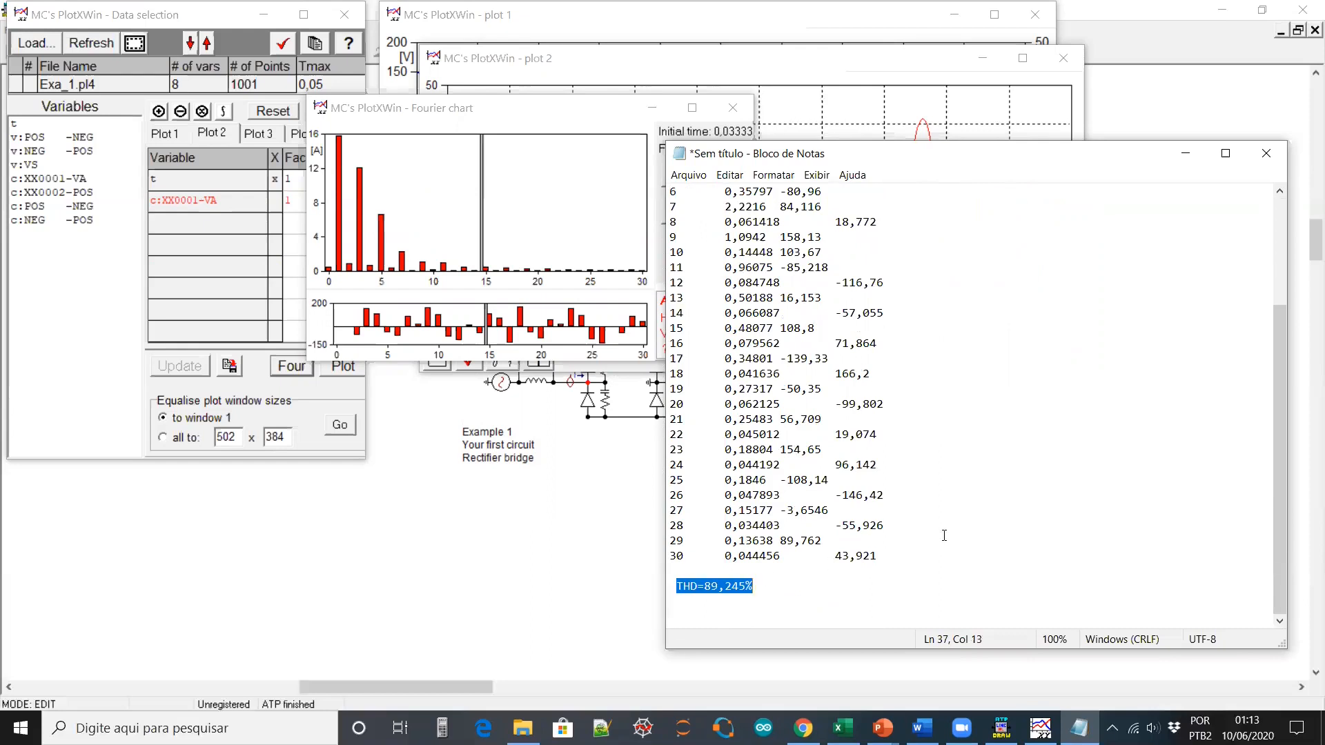
{"action": "left_click", "coordinate": [1264, 153]}
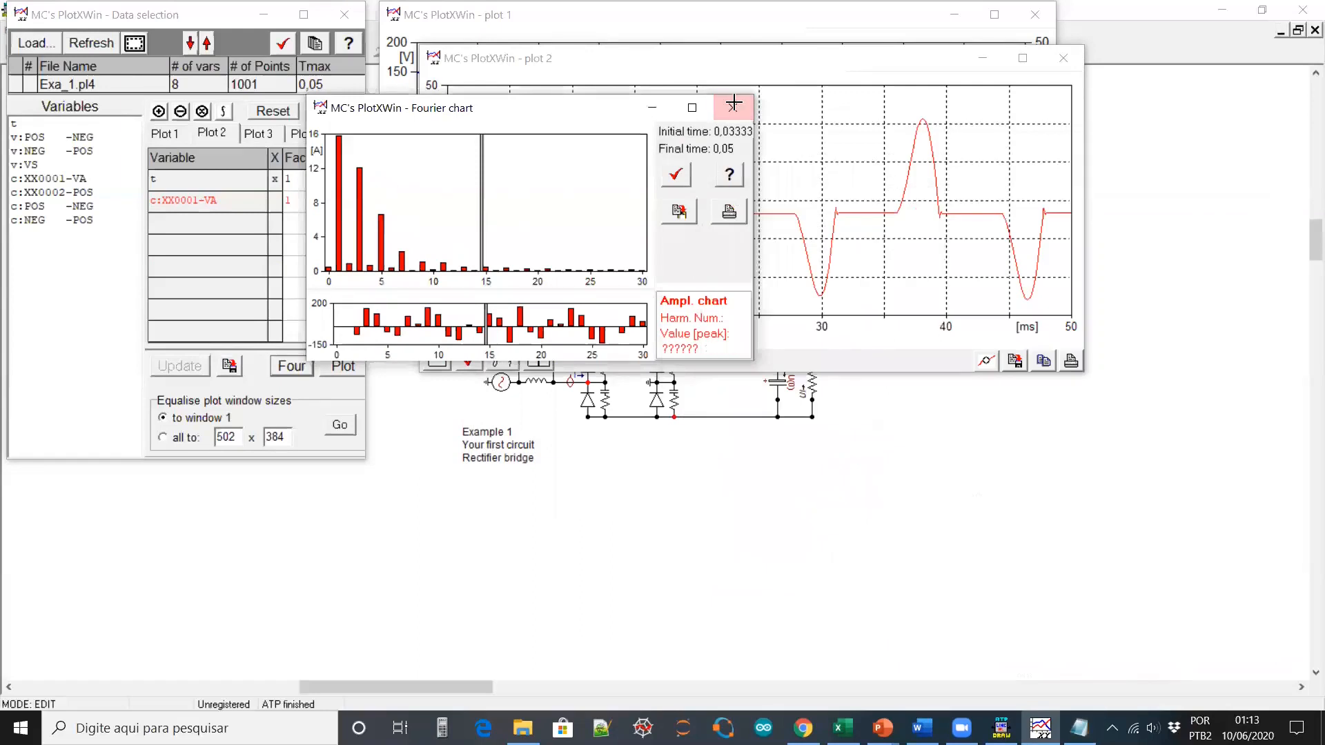
{"action": "left_click", "coordinate": [733, 104]}
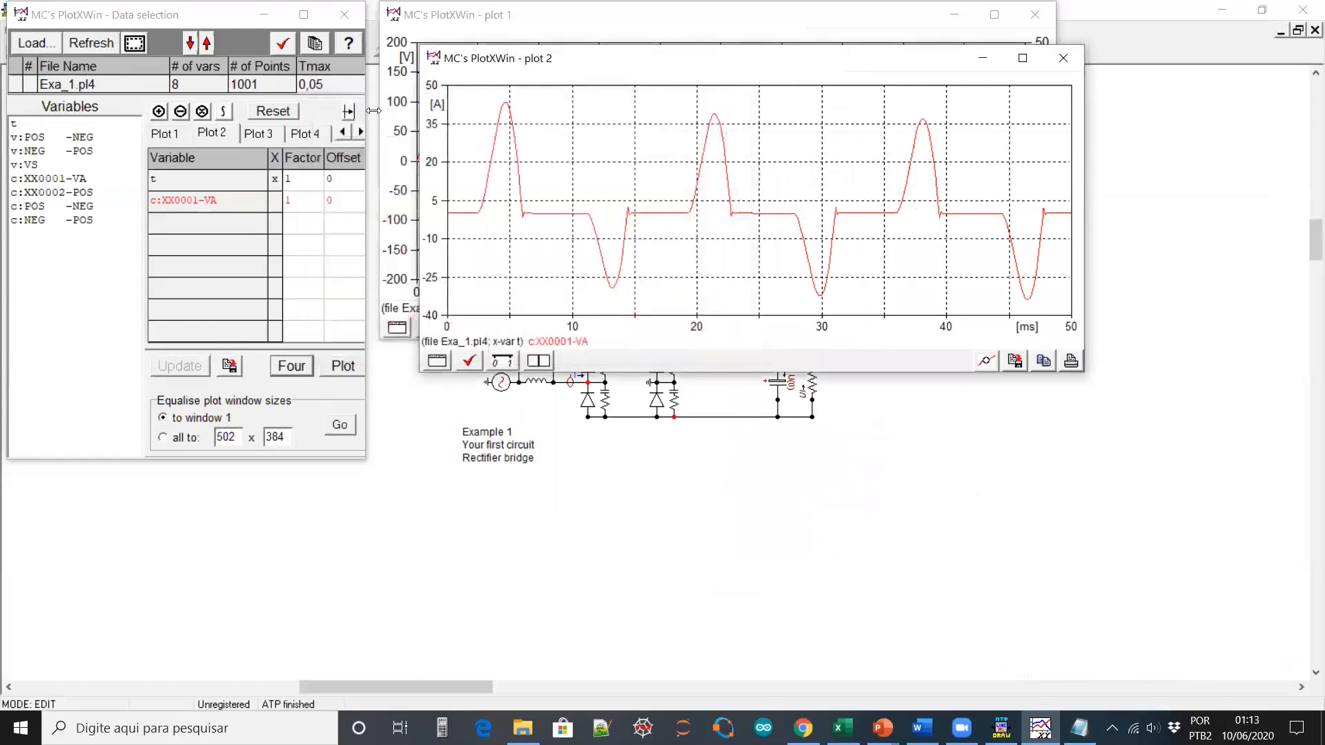
Close PlotXWin and open Exa_1.atp in Notepad++ with ATP > Edit ATP file
{"action": "left_click", "coordinate": [349, 41]}
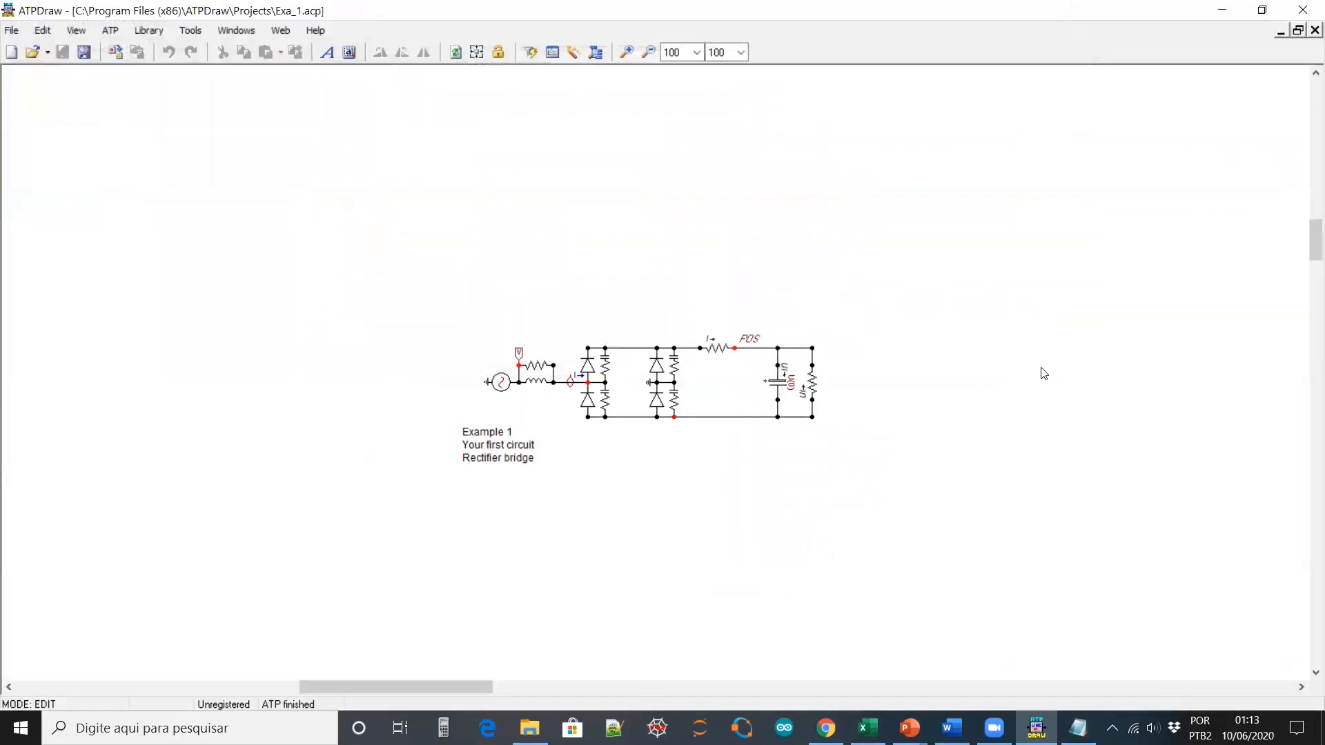
{"action": "left_click", "coordinate": [110, 30]}
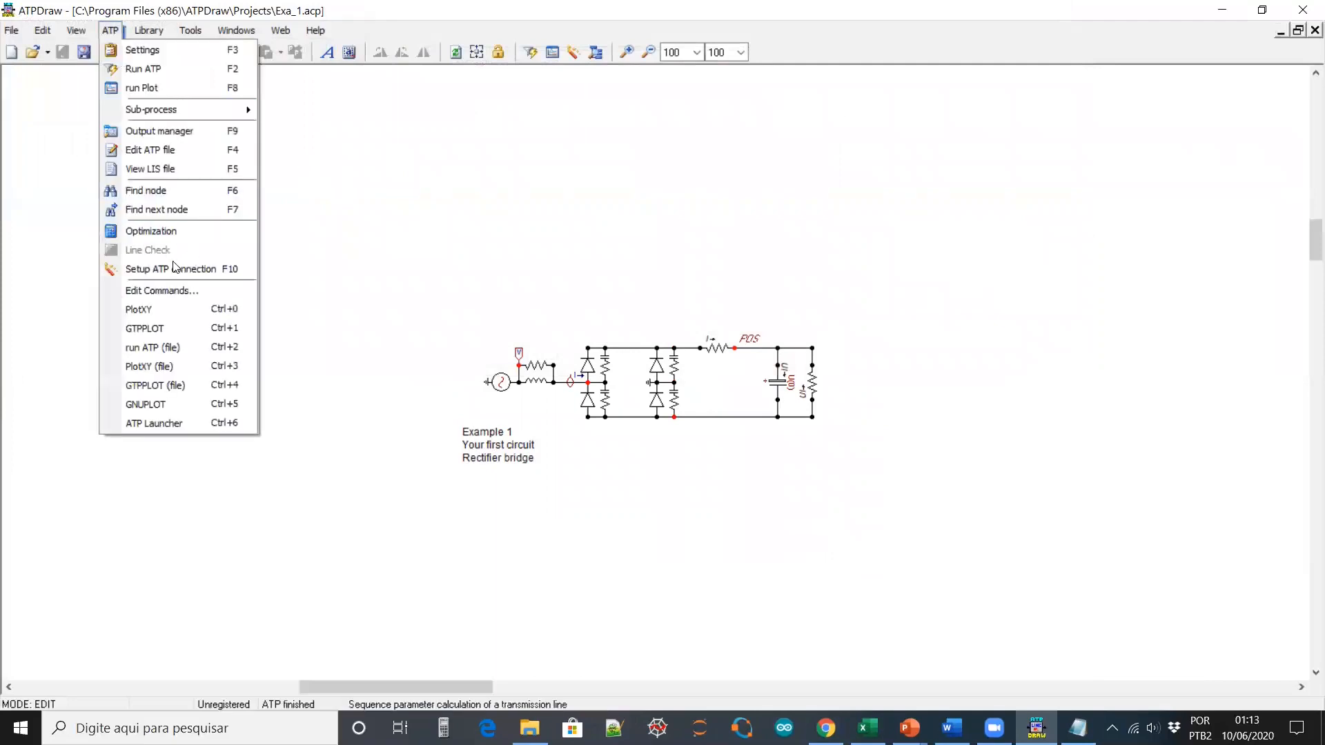
{"action": "left_click", "coordinate": [165, 158]}
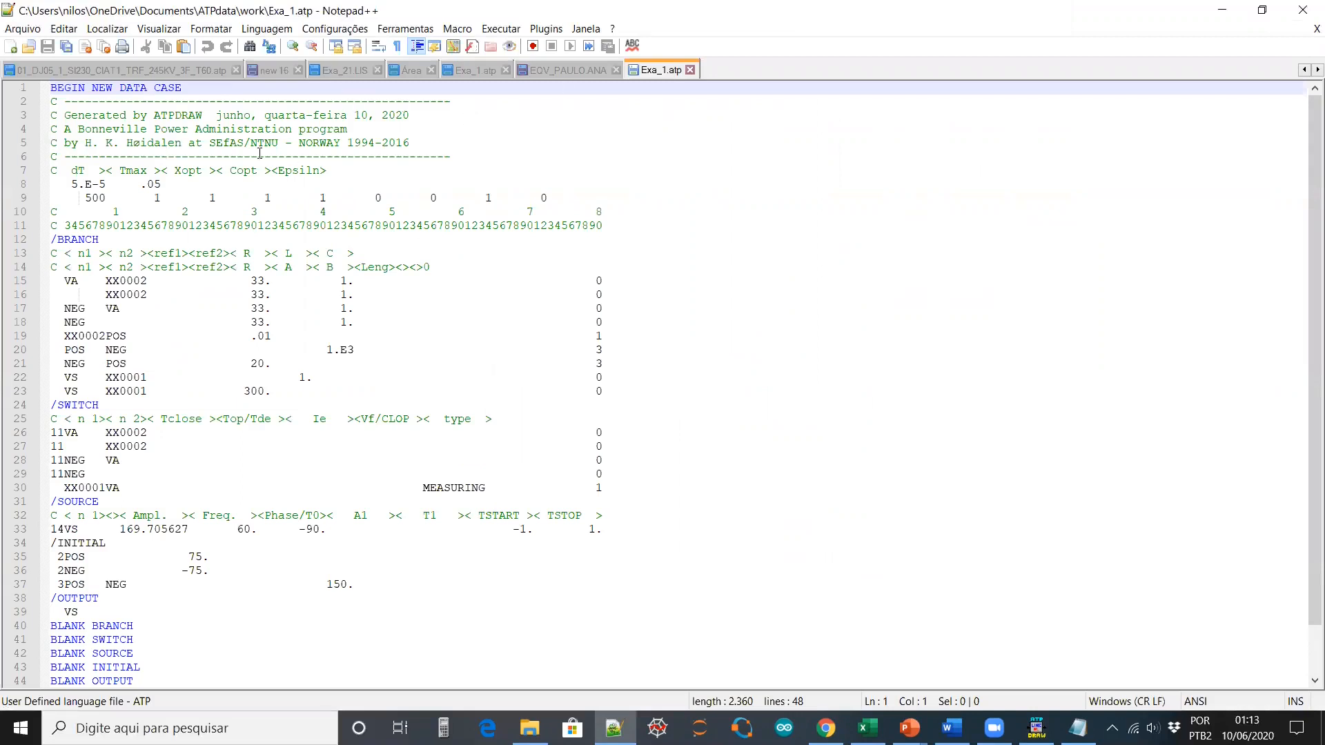
Review the Exa_1.atp header and contents, then close Notepad++
{"action": "left_click_drag", "start_coordinate": [51, 88], "coordinate": [18, 282]}
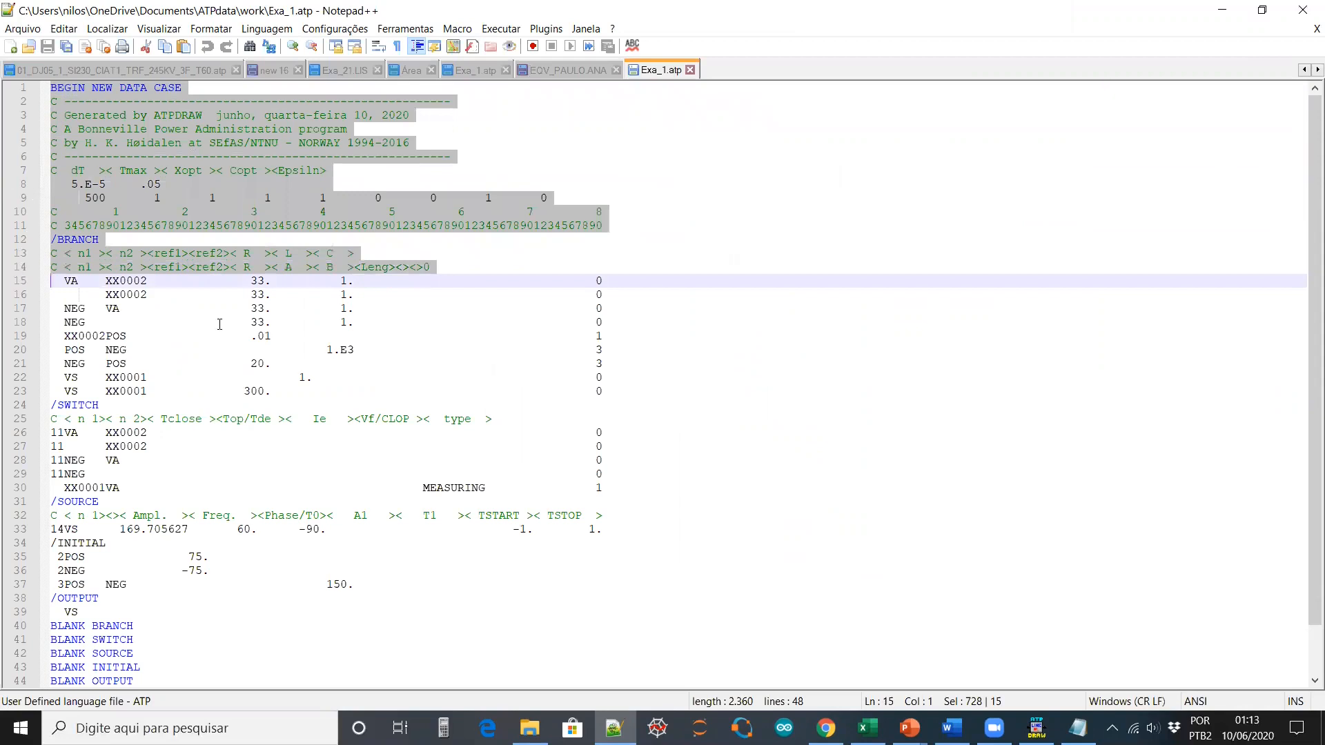
{"action": "left_click", "coordinate": [337, 254]}
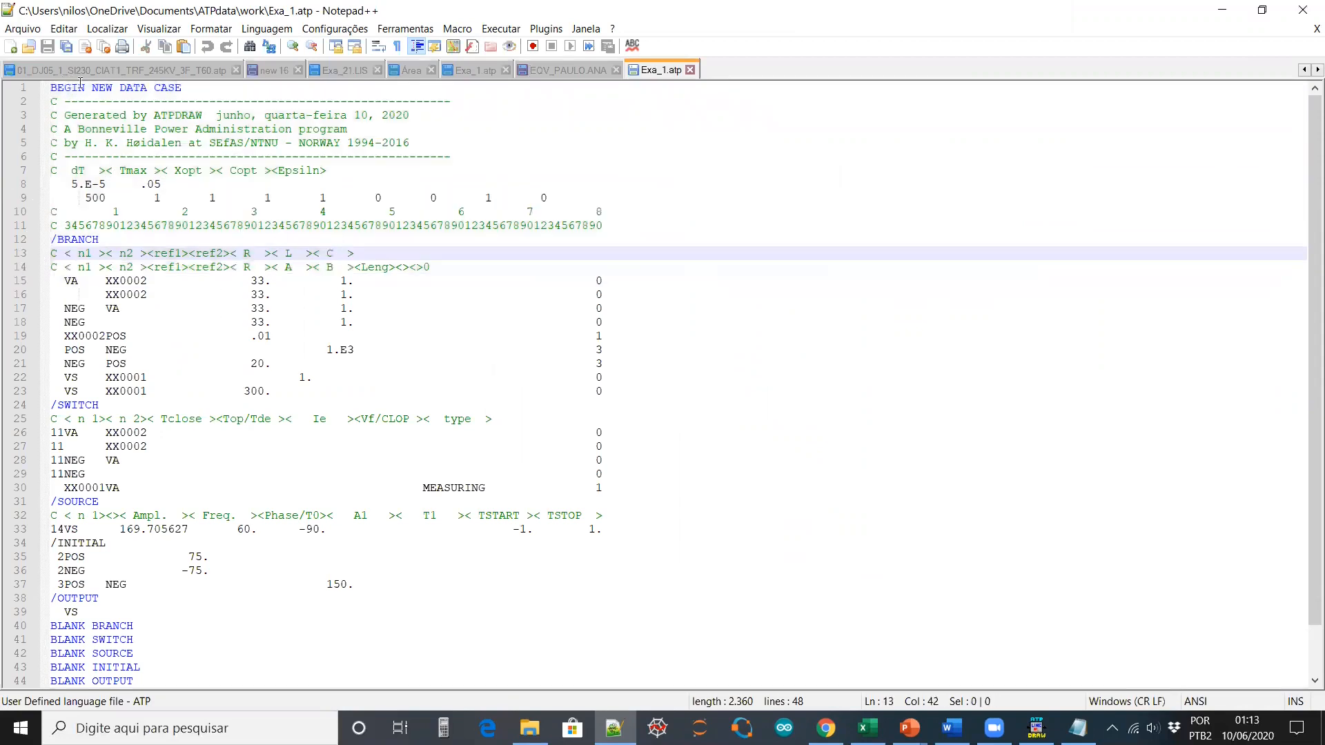
{"action": "scroll", "coordinate": [150, 320], "scroll_direction": "down", "scroll_amount": 2}
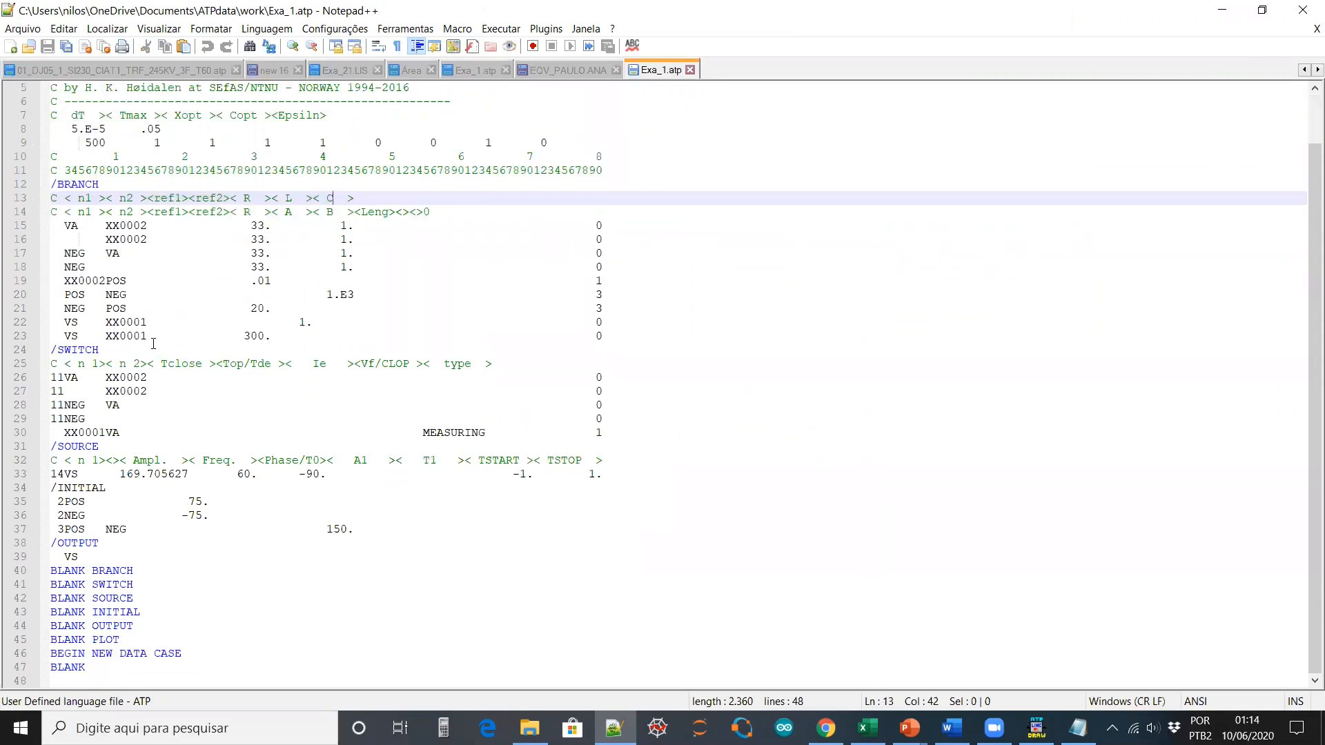
{"action": "scroll", "coordinate": [153, 340], "scroll_direction": "up", "scroll_amount": 2}
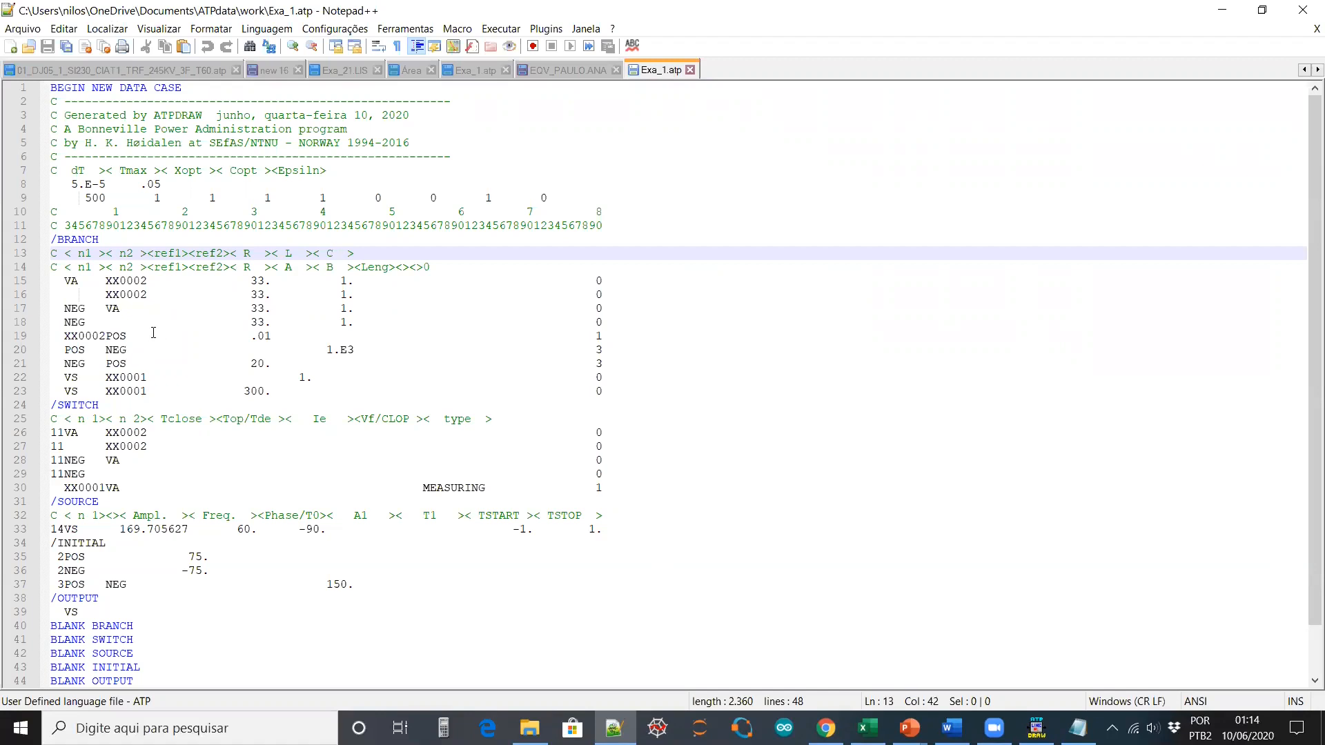
{"action": "scroll", "coordinate": [108, 146], "scroll_direction": "down", "scroll_amount": 2}
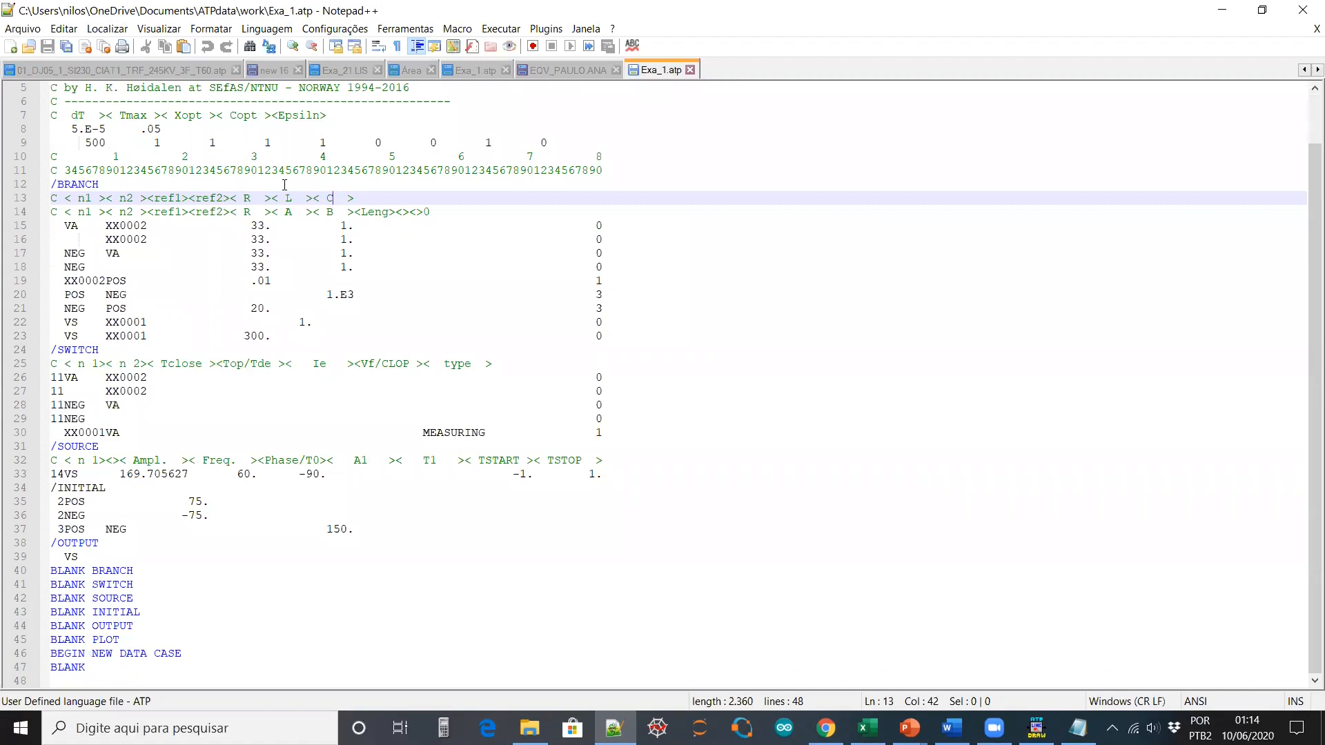
{"action": "scroll", "coordinate": [299, 217], "scroll_direction": "up", "scroll_amount": 2}
{"action": "scroll", "coordinate": [297, 230], "scroll_direction": "down", "scroll_amount": 2}
{"action": "left_click", "coordinate": [1306, 9]}
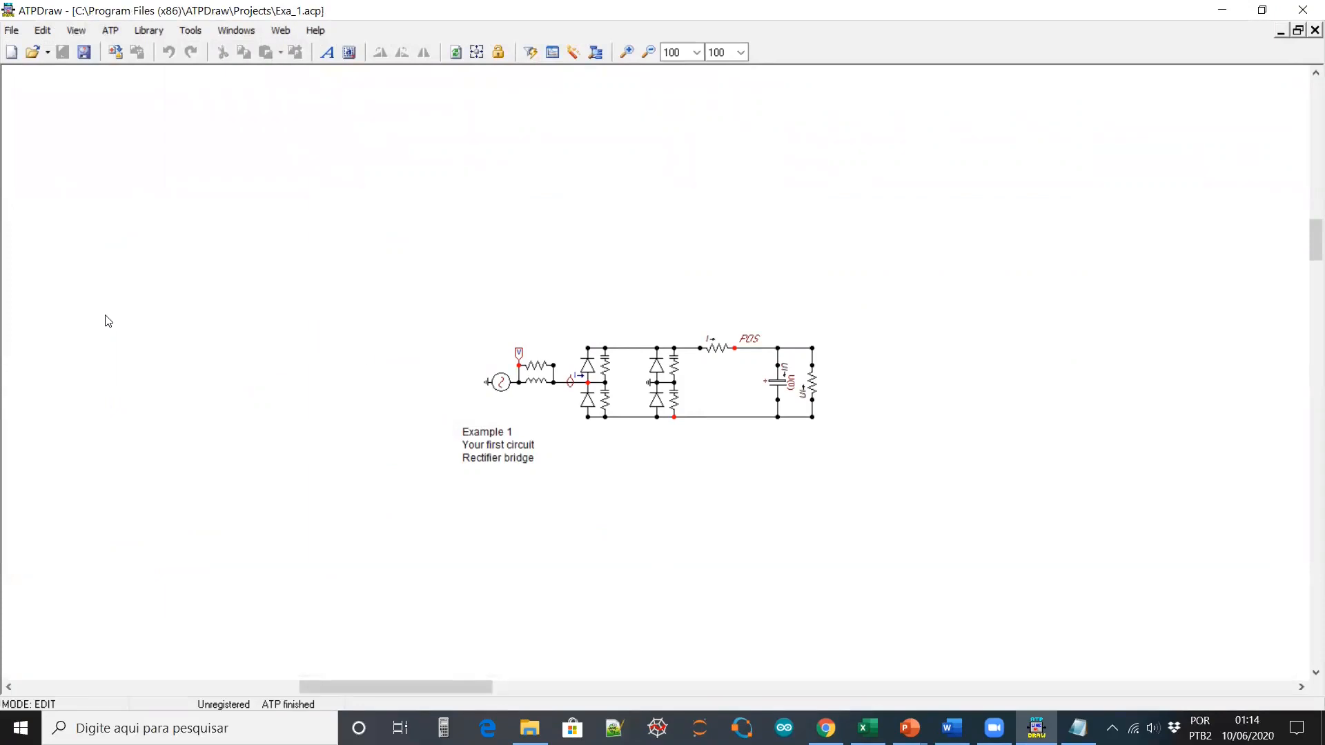
{"action": "left_click", "coordinate": [112, 31]}
{"action": "mouse_move", "coordinate": [165, 109]}
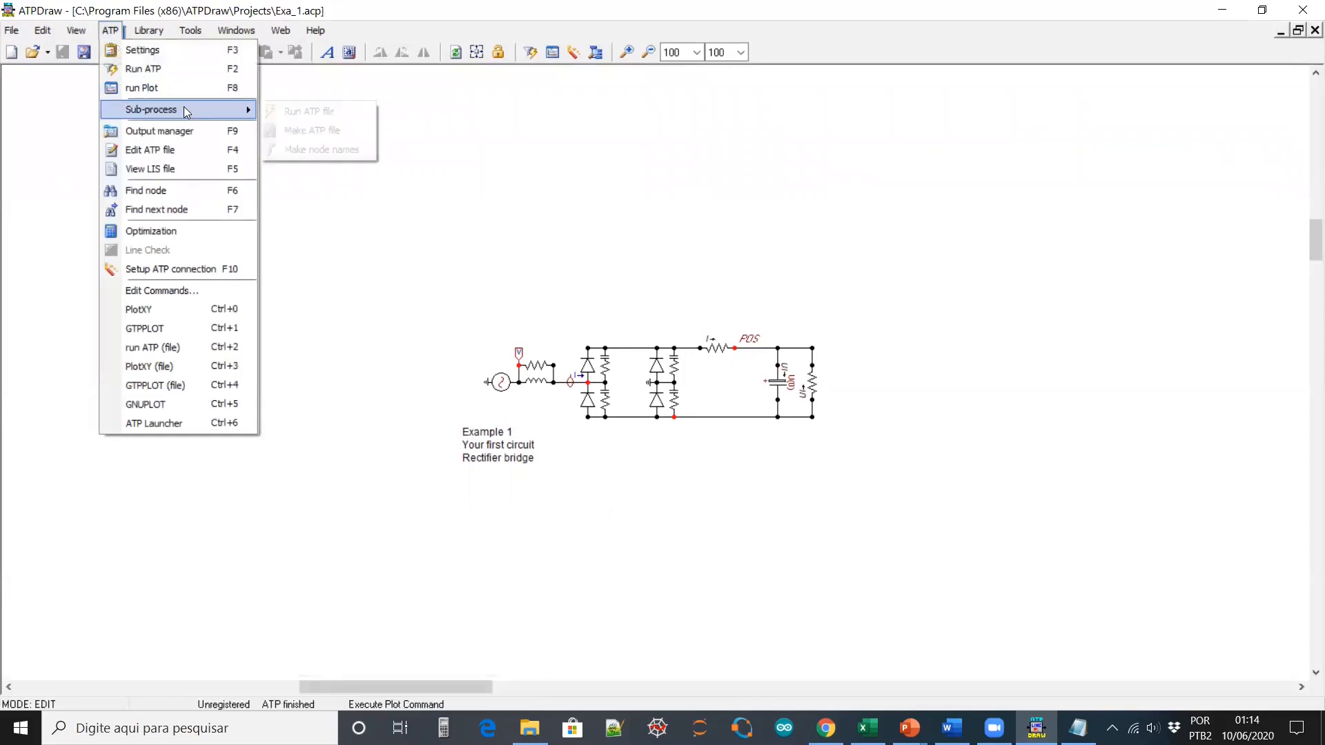
{"action": "left_click", "coordinate": [295, 131]}
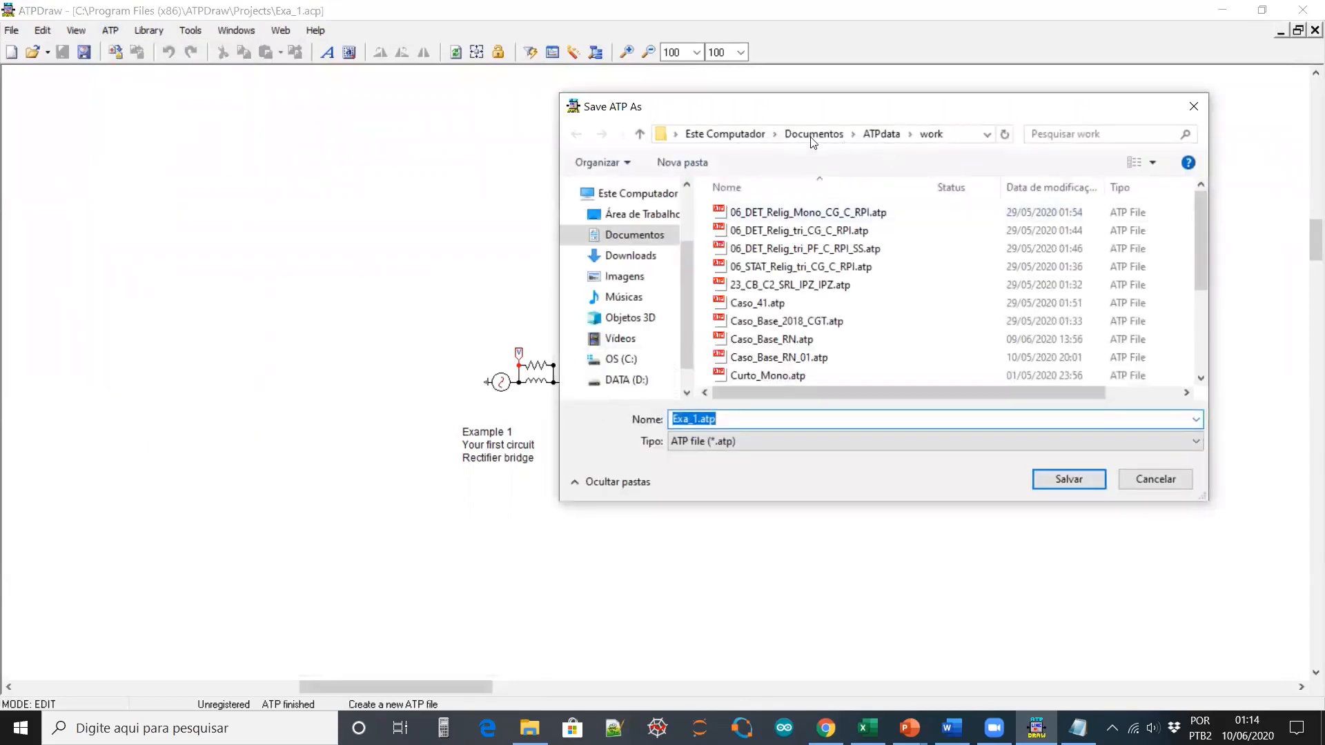
{"action": "left_click", "coordinate": [958, 135]}
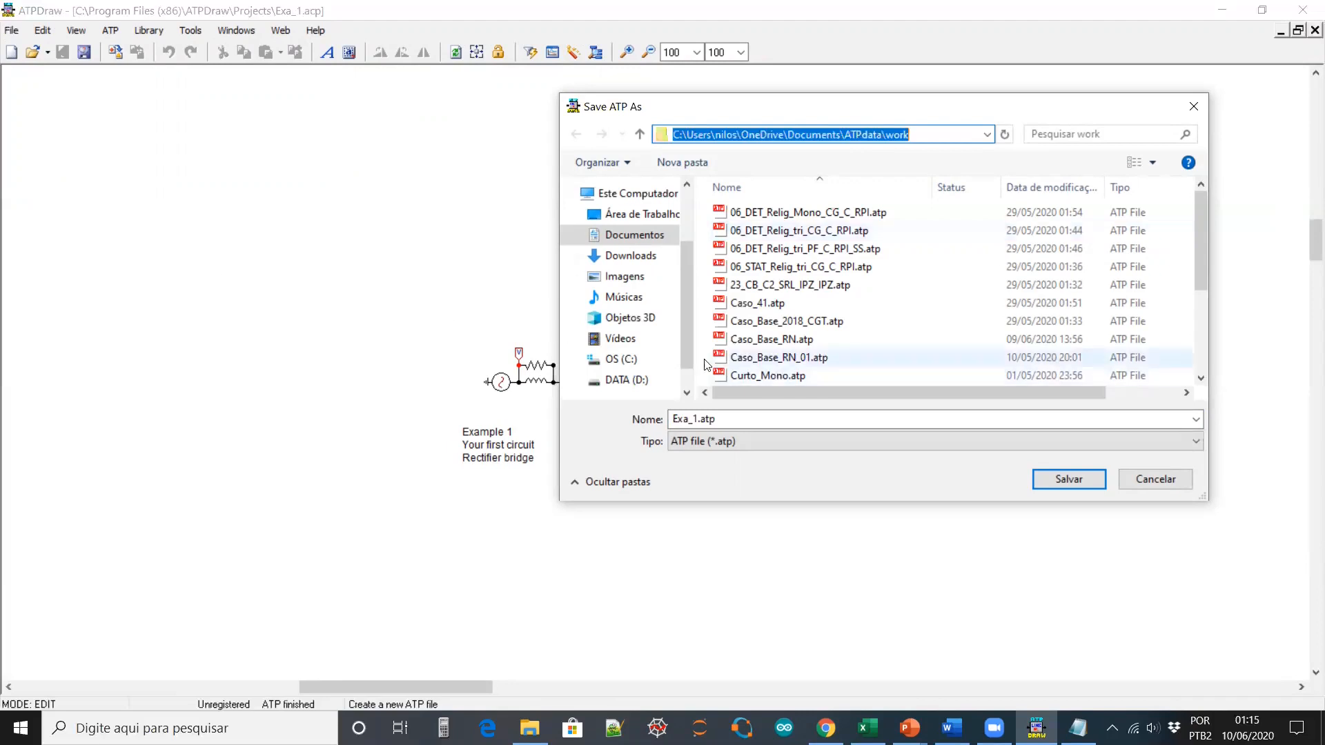
{"action": "left_click", "coordinate": [1161, 476]}
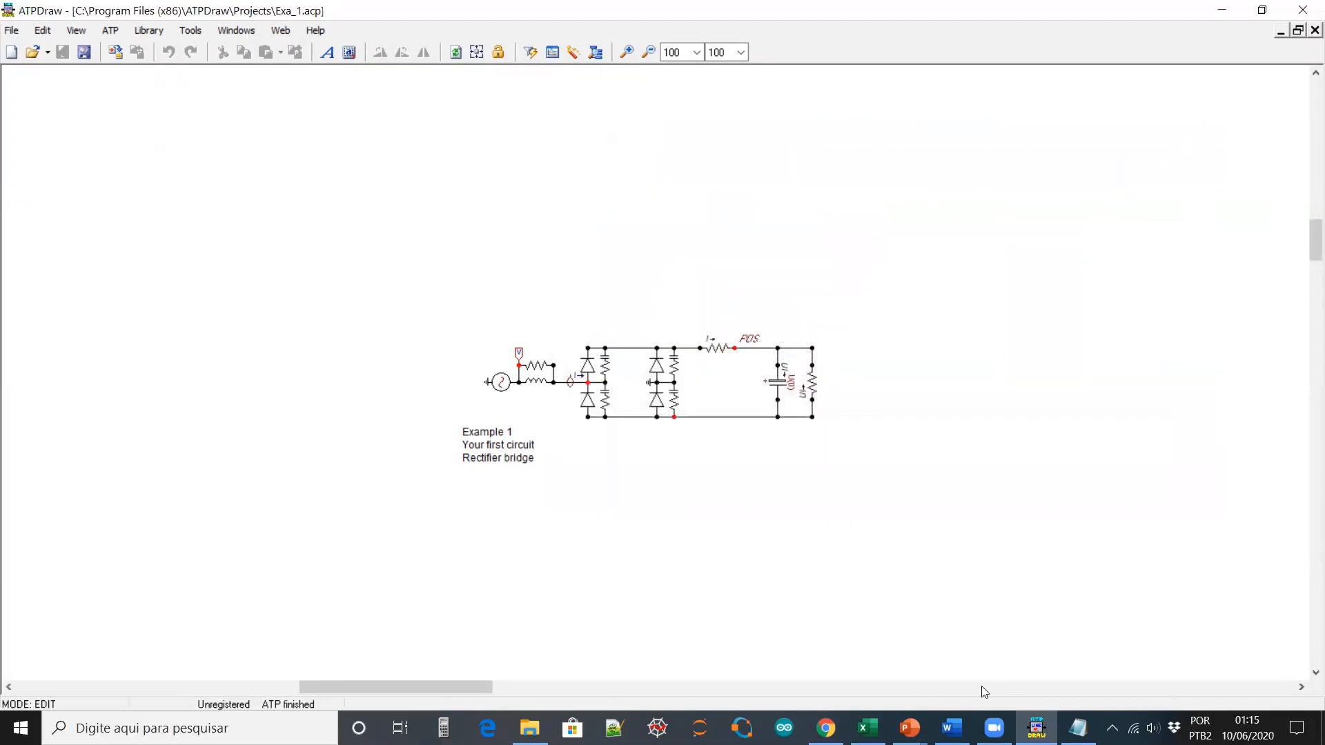
{"action": "mouse_move", "coordinate": [909, 728]}
{"action": "left_click", "coordinate": [991, 673]}
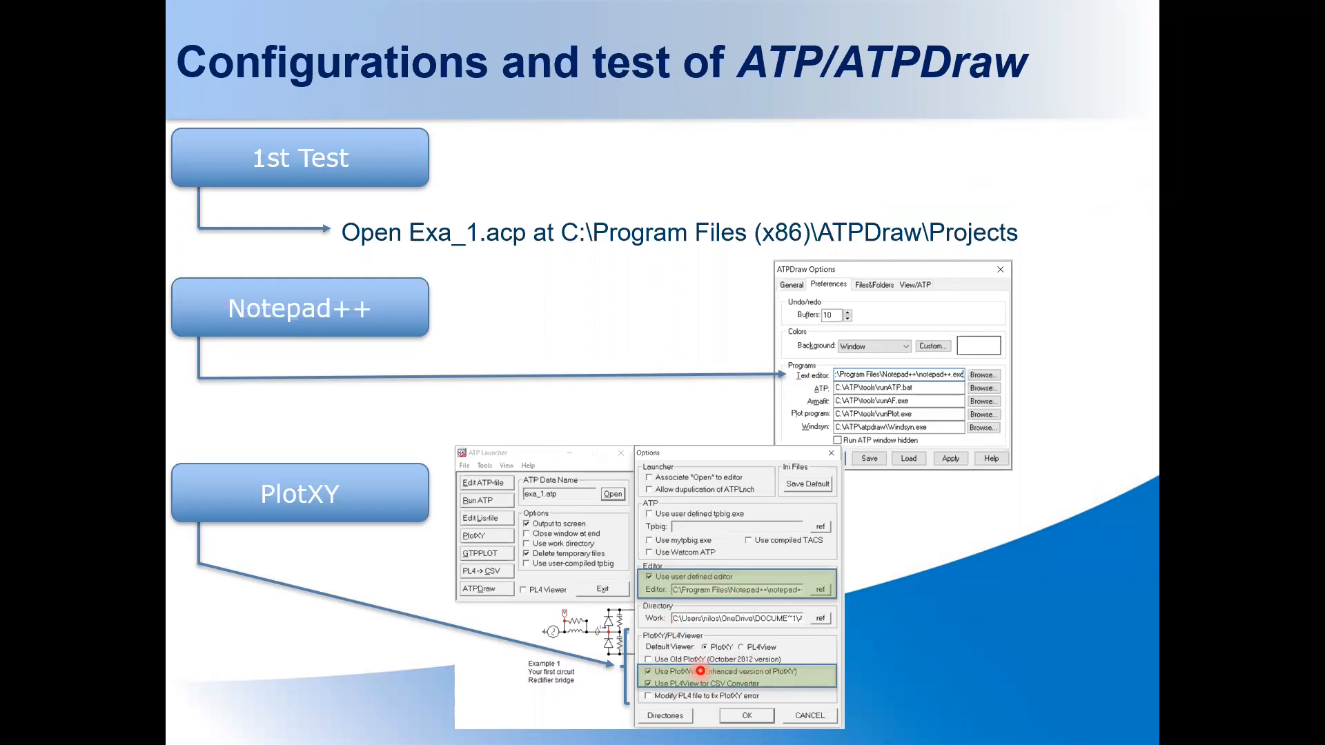
Advance the slideshow to the slide on changing the default folder and avoiding path spaces
{"action": "key", "text": "Right"}
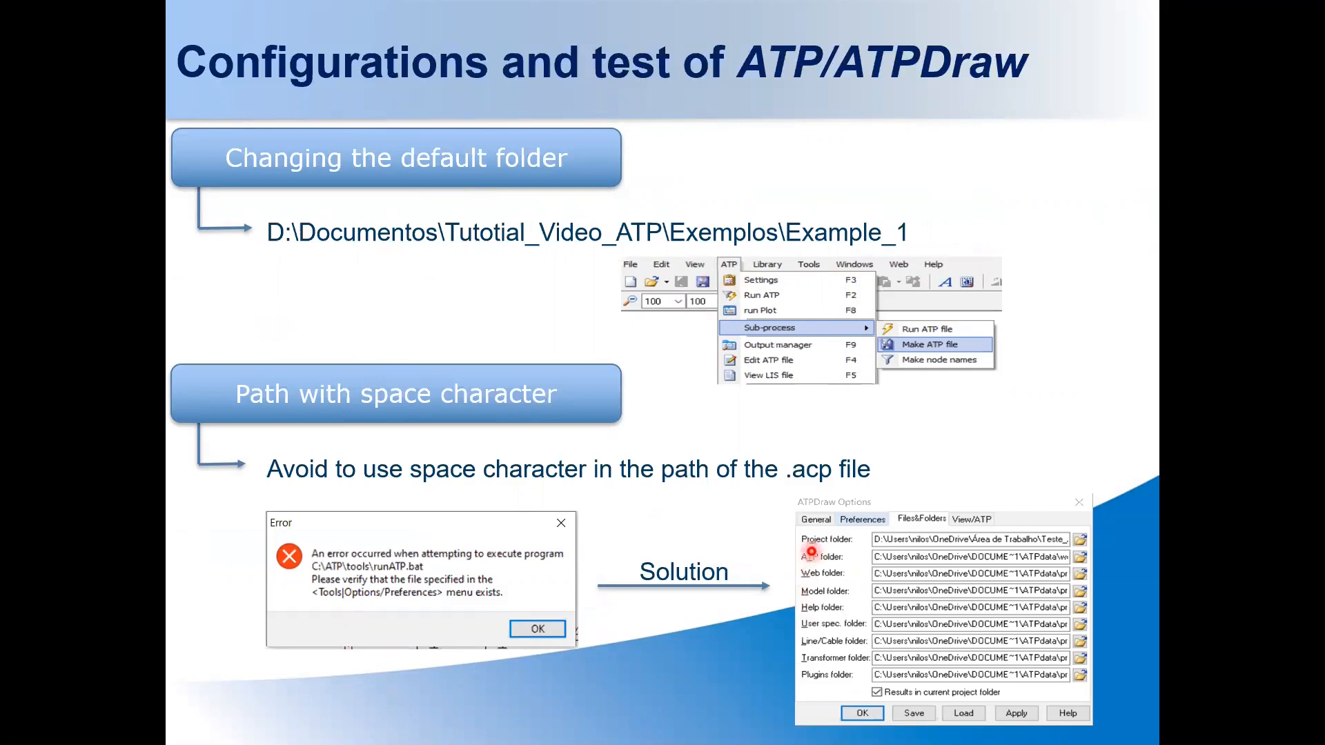
{"action": "key", "text": "super+Tab"}
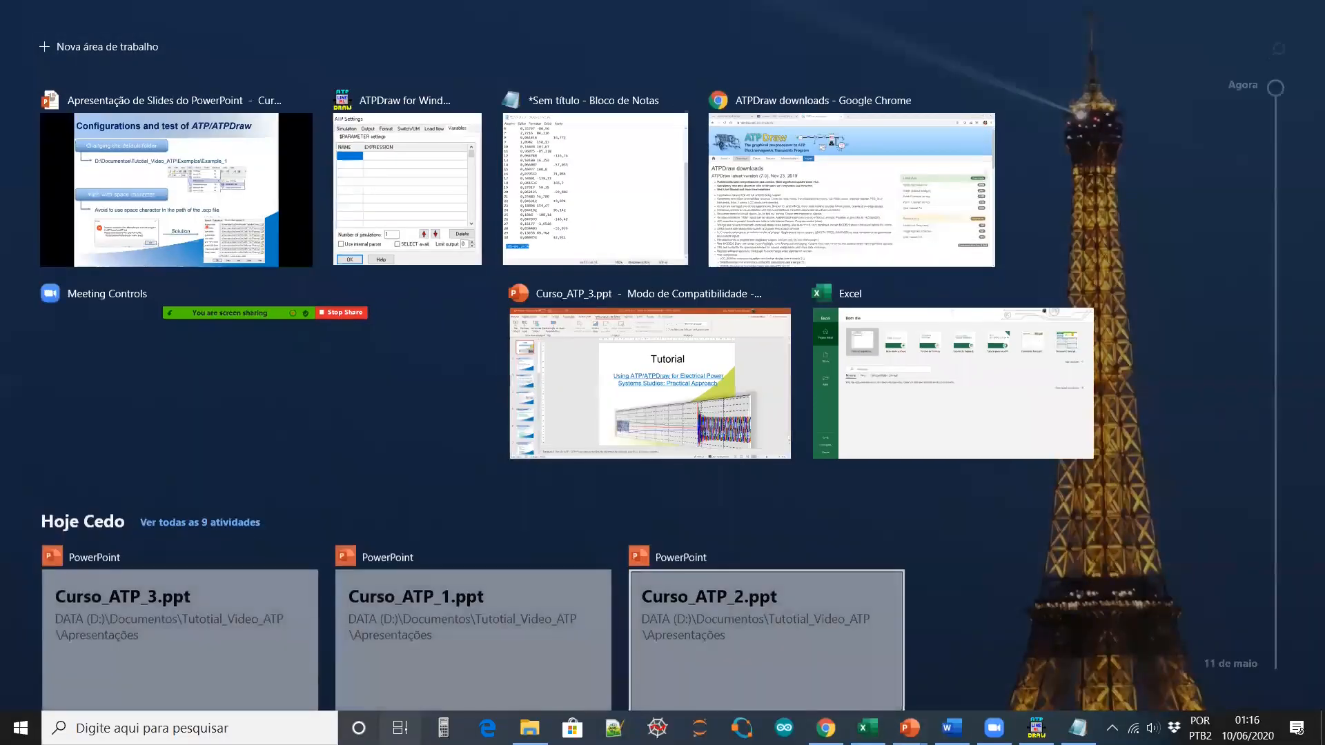
Start Save As for the circuit and browse to D:\Documentos\Tutotial_Video_ATP
{"action": "left_click", "coordinate": [1036, 728]}
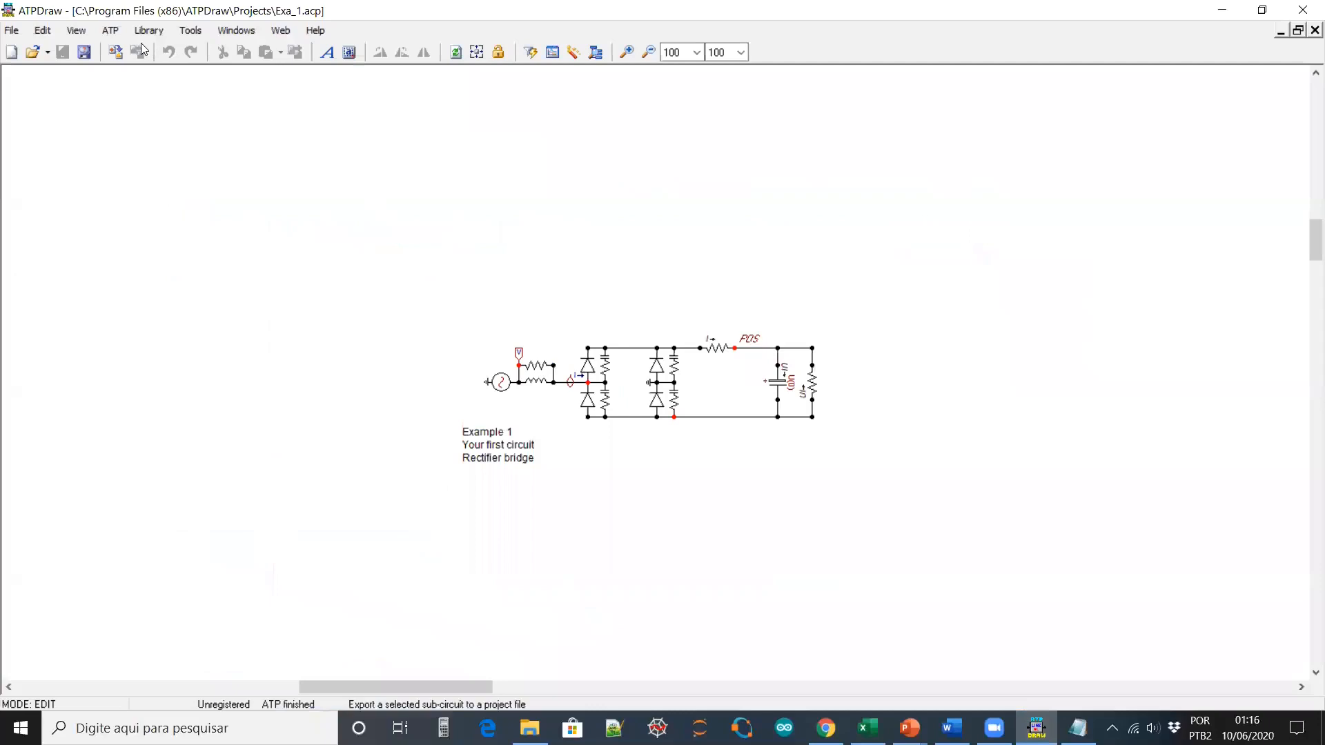
{"action": "left_click", "coordinate": [111, 32]}
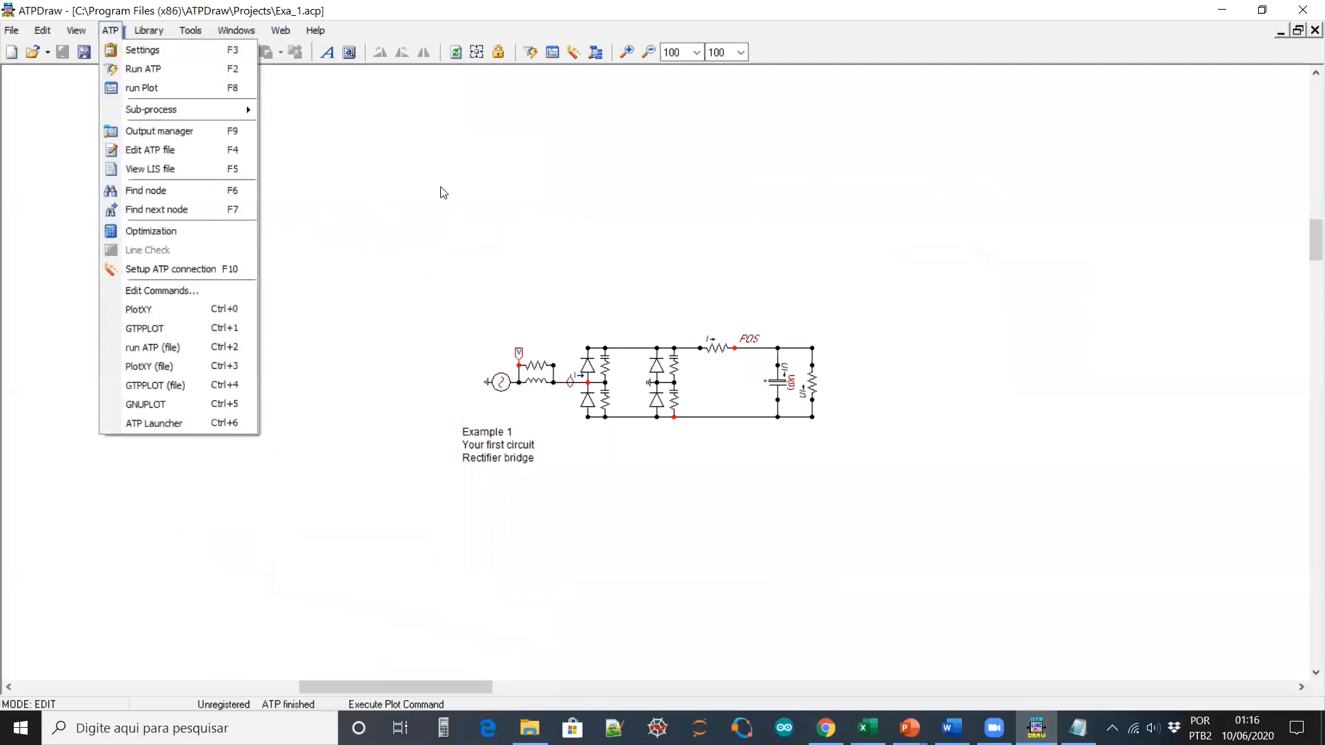
{"action": "left_click", "coordinate": [325, 200]}
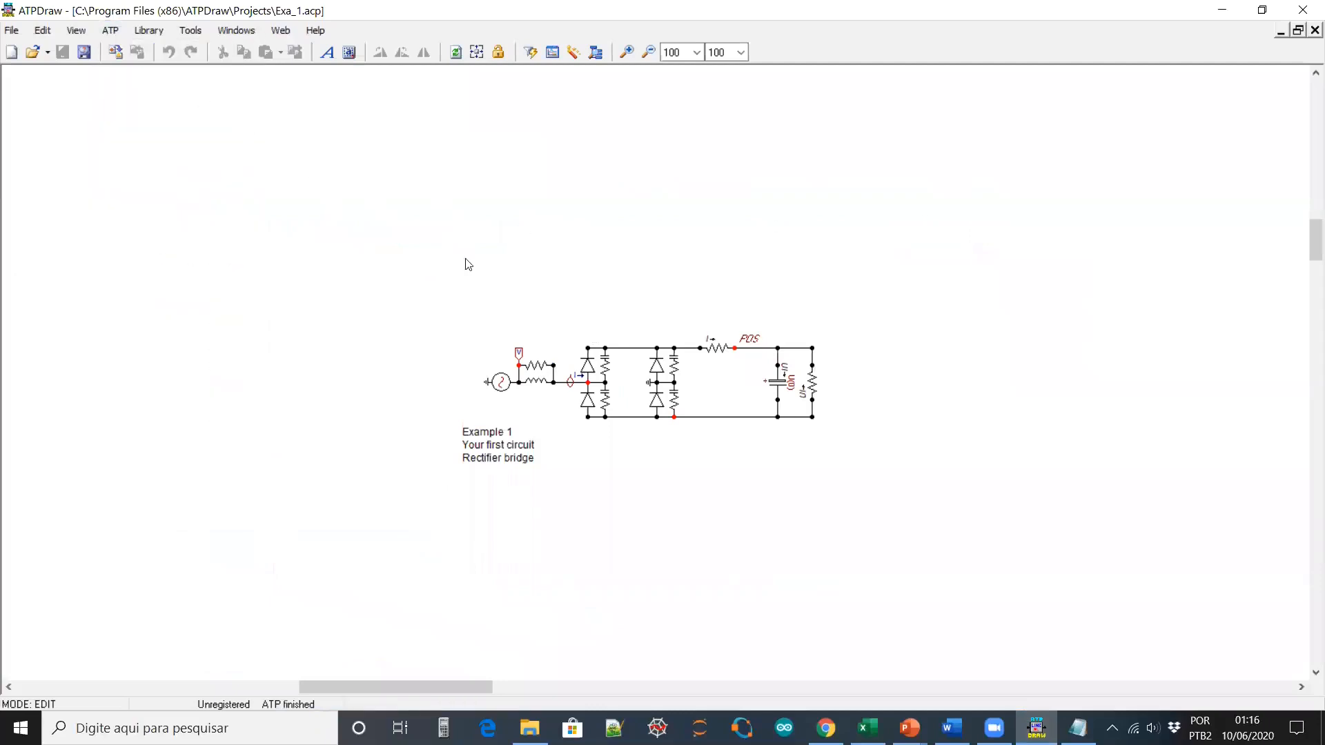
{"action": "left_click", "coordinate": [81, 55]}
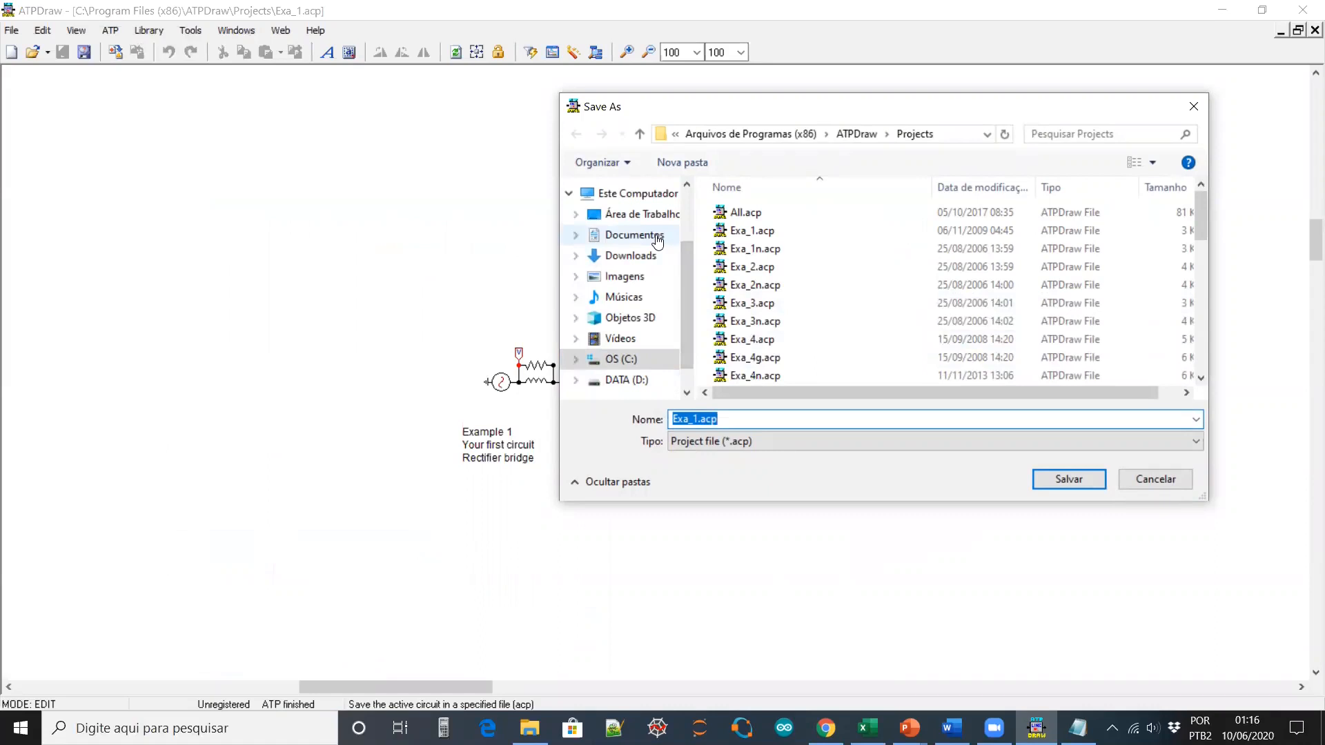
{"action": "left_click", "coordinate": [634, 236]}
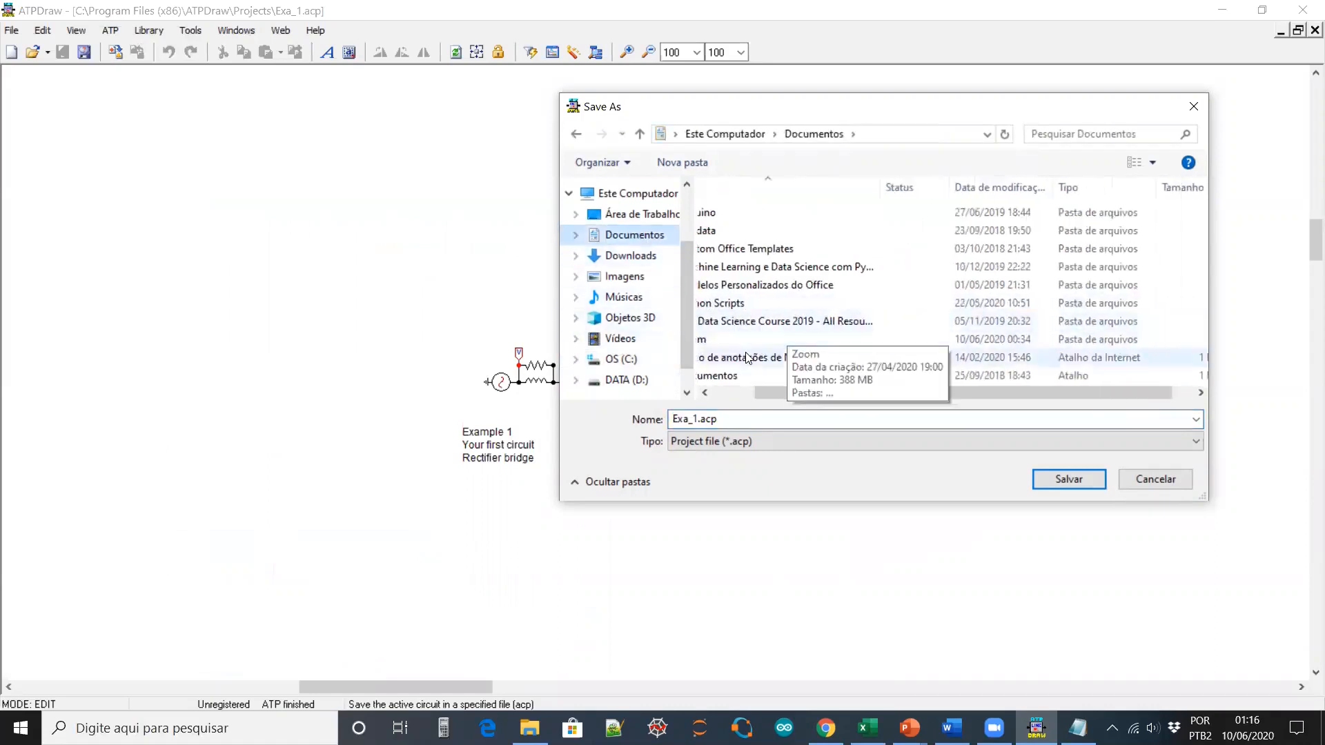
{"action": "double_click", "coordinate": [748, 376]}
{"action": "scroll", "coordinate": [777, 336], "scroll_direction": "down", "scroll_amount": 8}
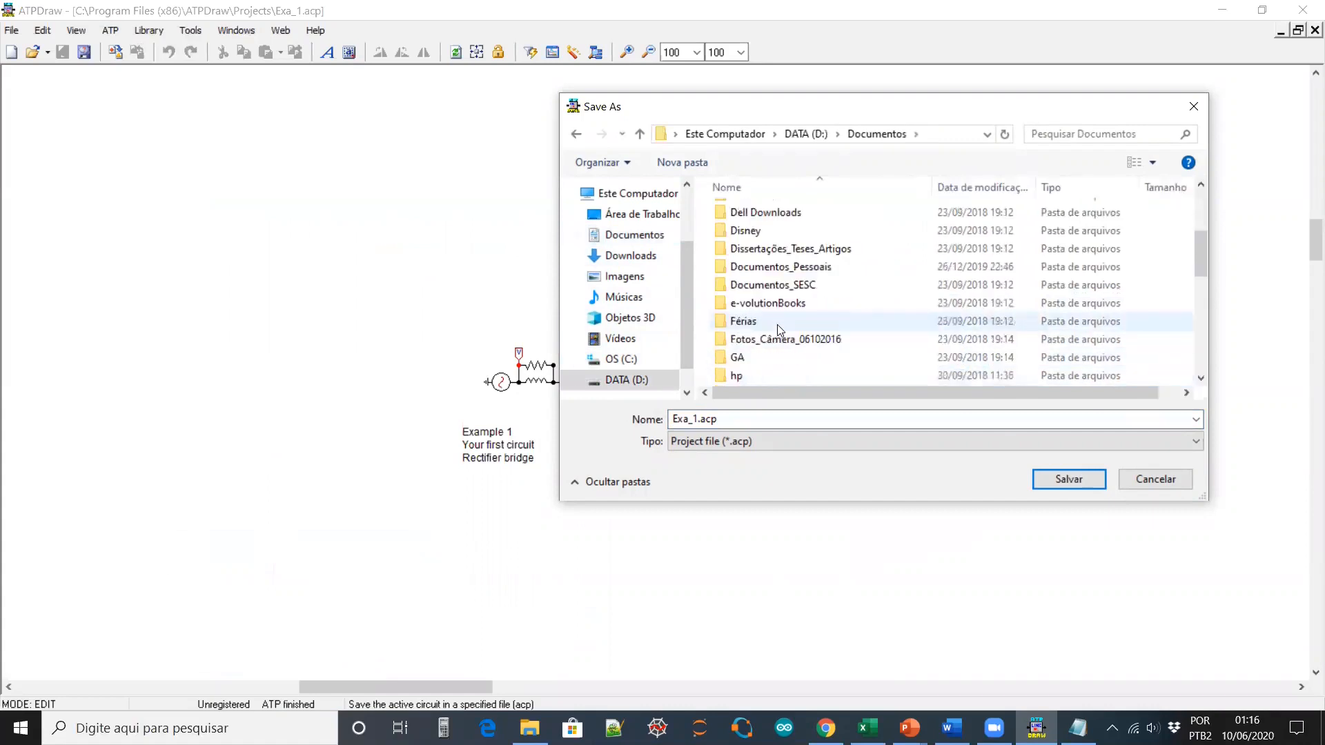
{"action": "double_click", "coordinate": [773, 302]}
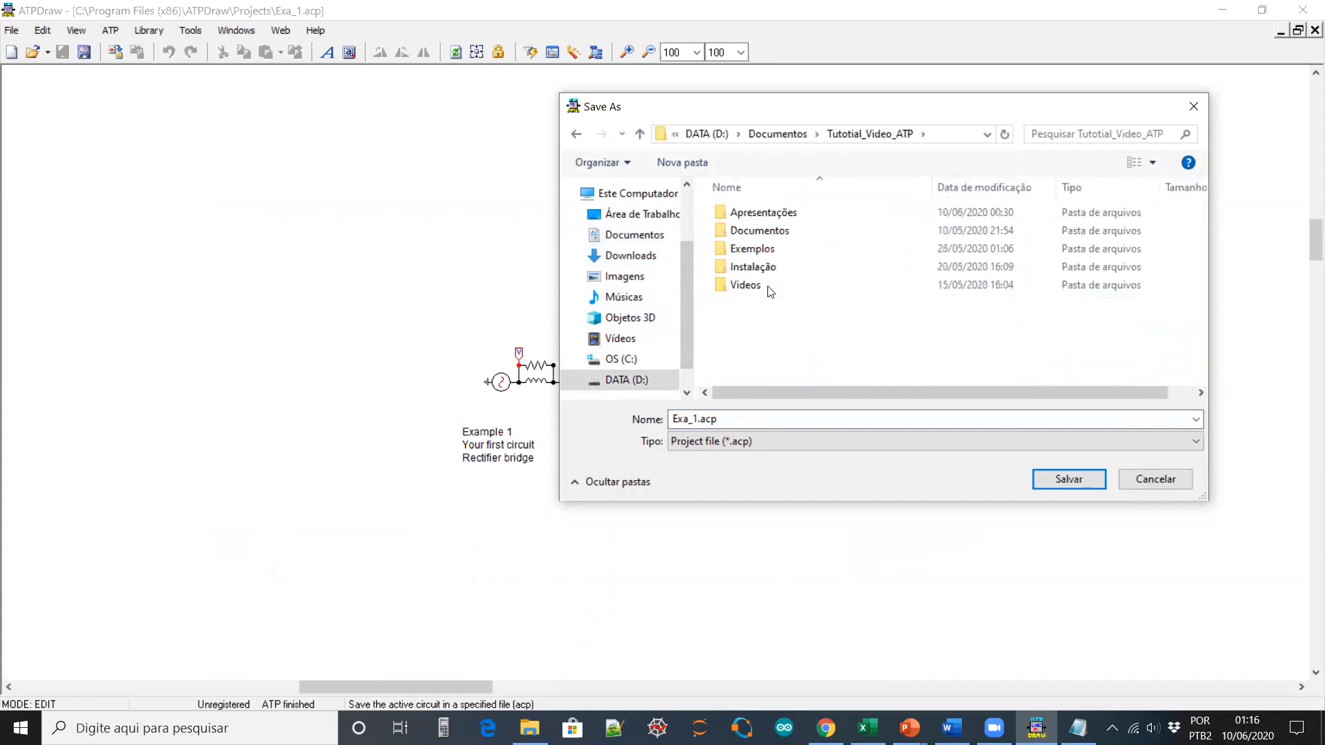
Create a Teste_1 folder and save the circuit as Exa_1.acp inside it
{"action": "left_click", "coordinate": [670, 162]}
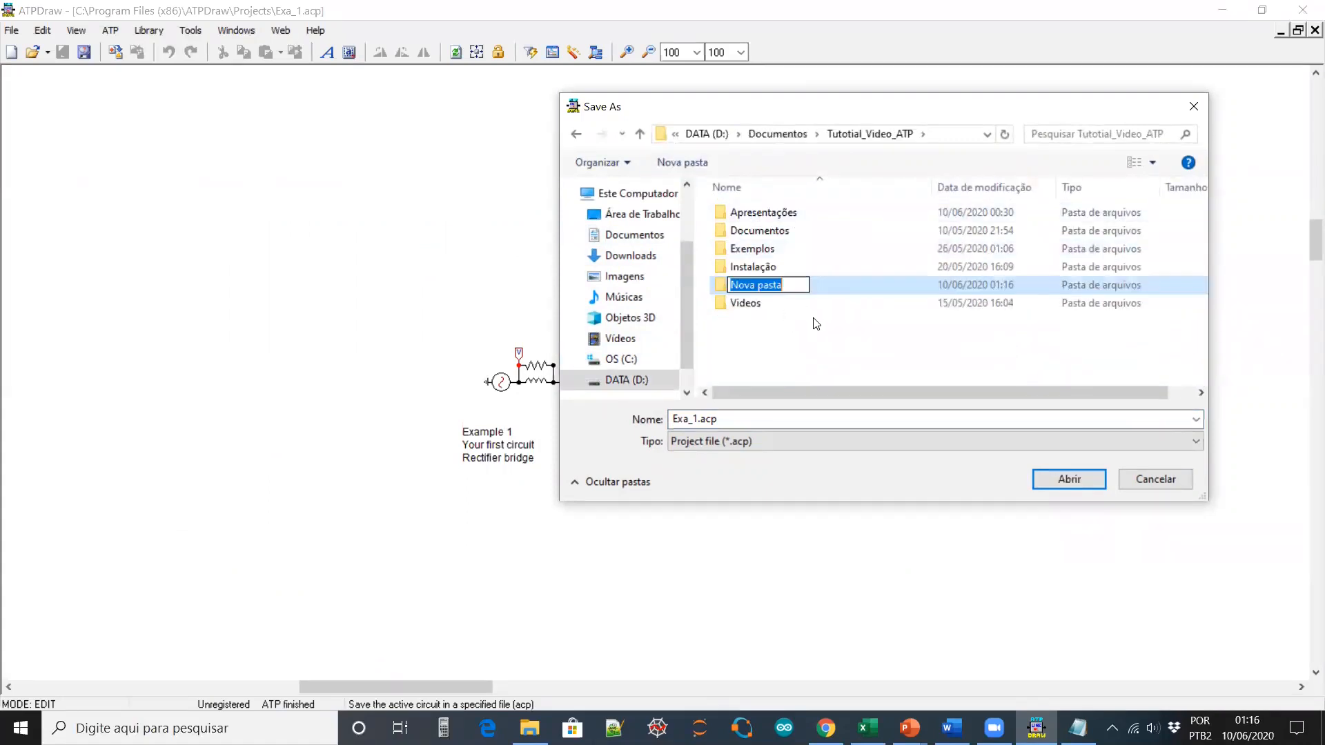
{"action": "type", "text": "Teste_"}
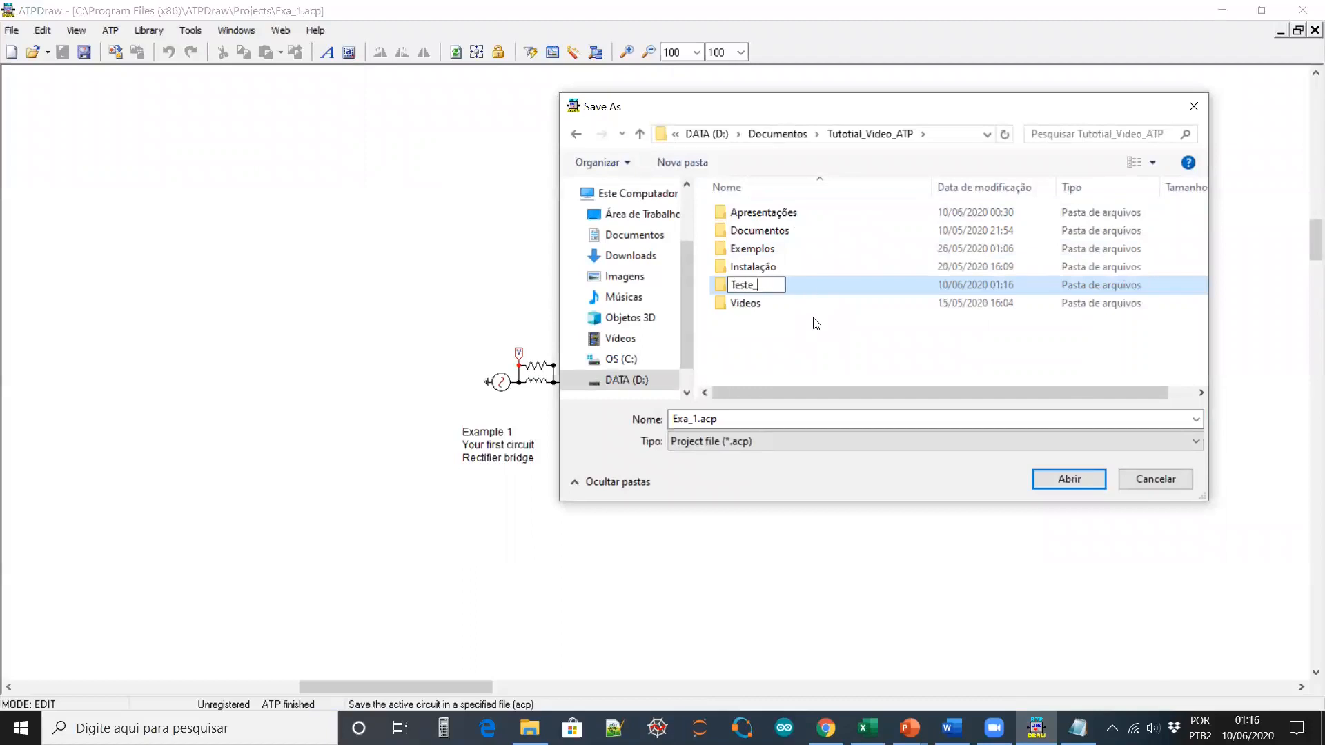
{"action": "type", "text": "1"}
{"action": "key", "text": "Return"}
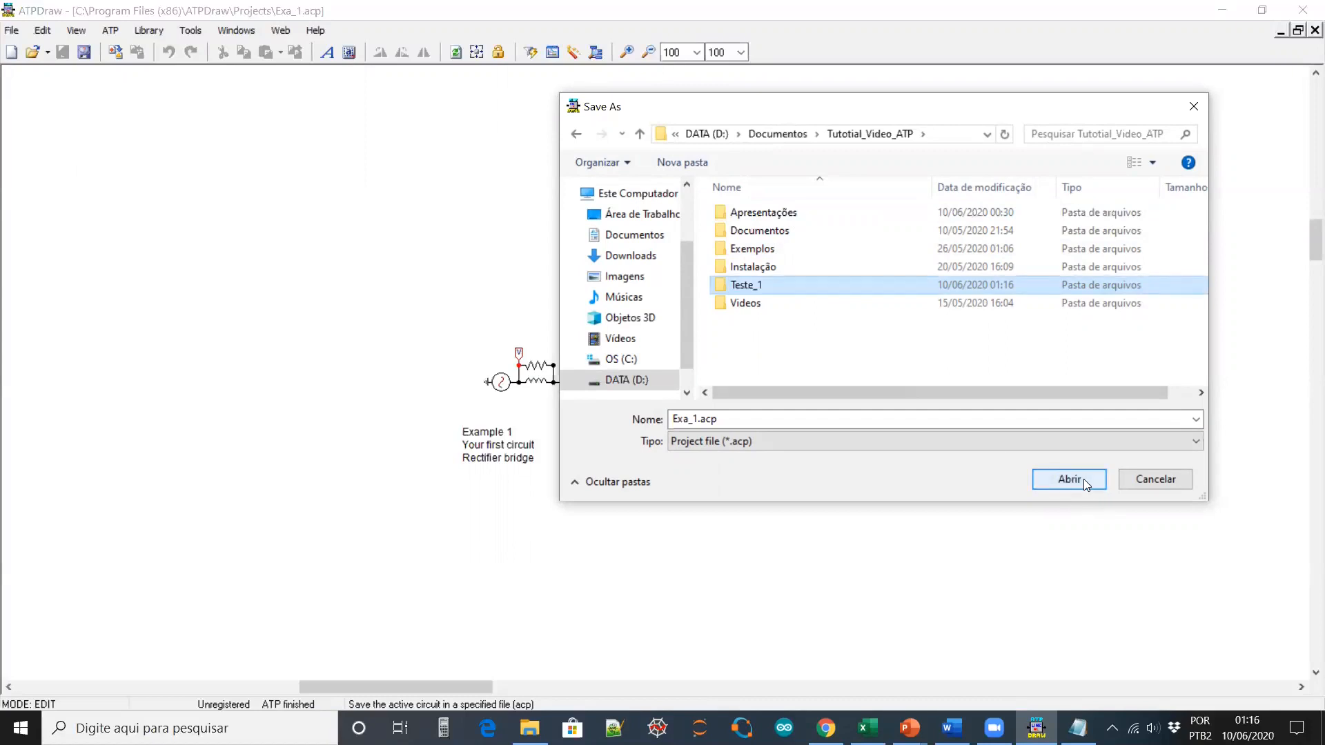
{"action": "left_click", "coordinate": [945, 134]}
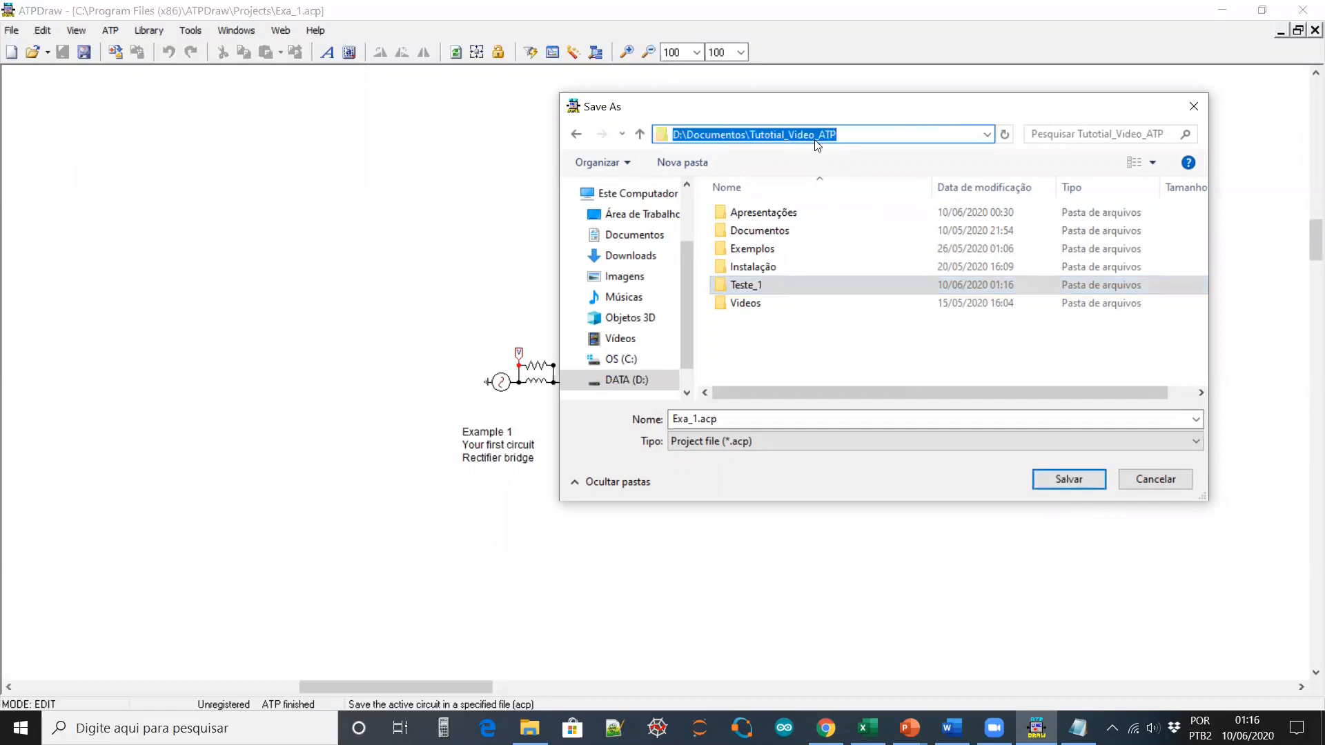
{"action": "left_click", "coordinate": [1077, 481]}
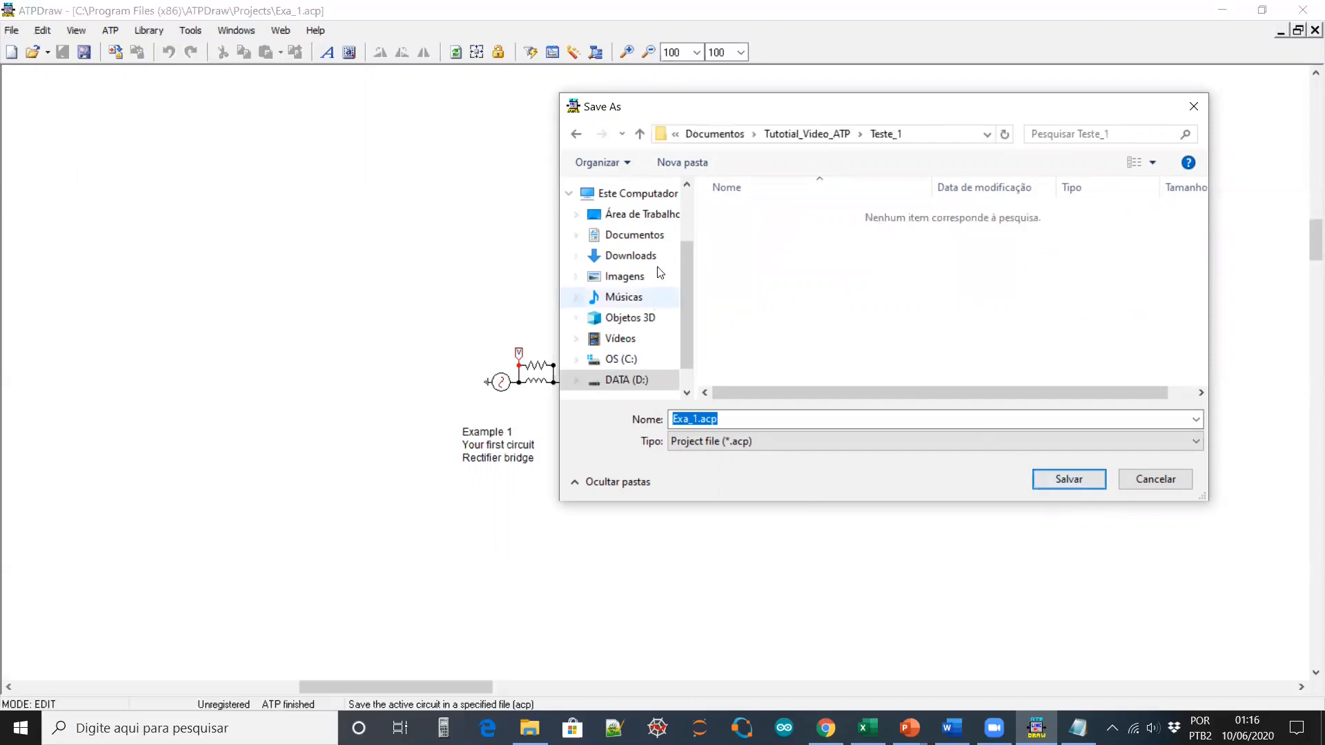
{"action": "left_click", "coordinate": [1074, 483]}
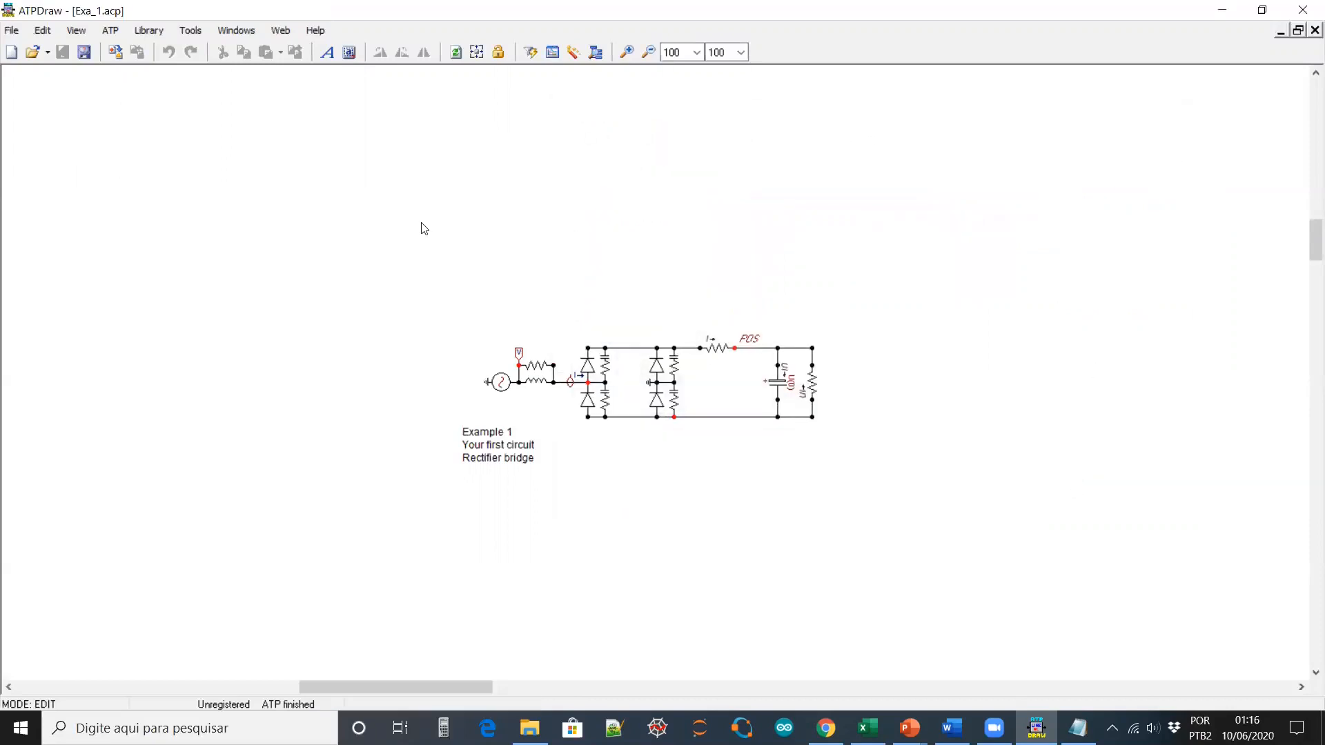
{"action": "left_click", "coordinate": [110, 30]}
Generate the ATP input file via Sub-process > Make ATP file at the default location
{"action": "mouse_move", "coordinate": [199, 110]}
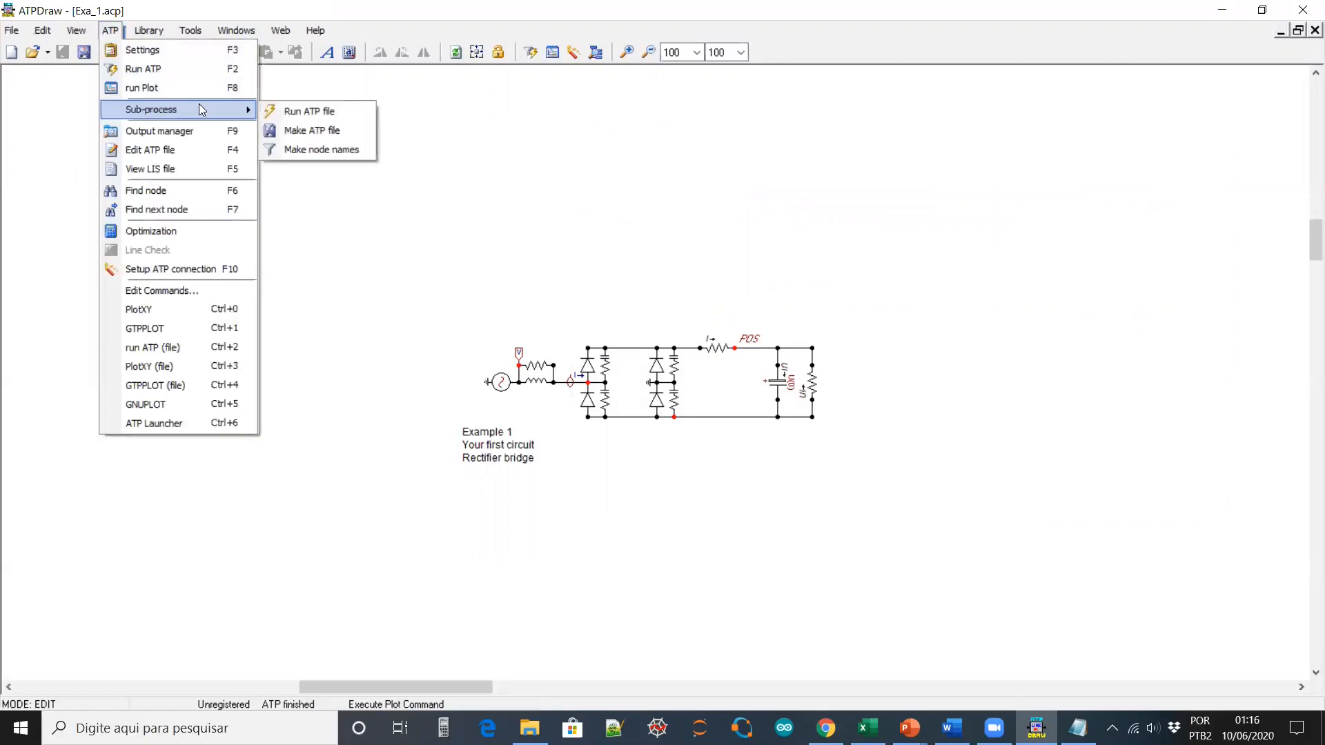
{"action": "left_click", "coordinate": [327, 131]}
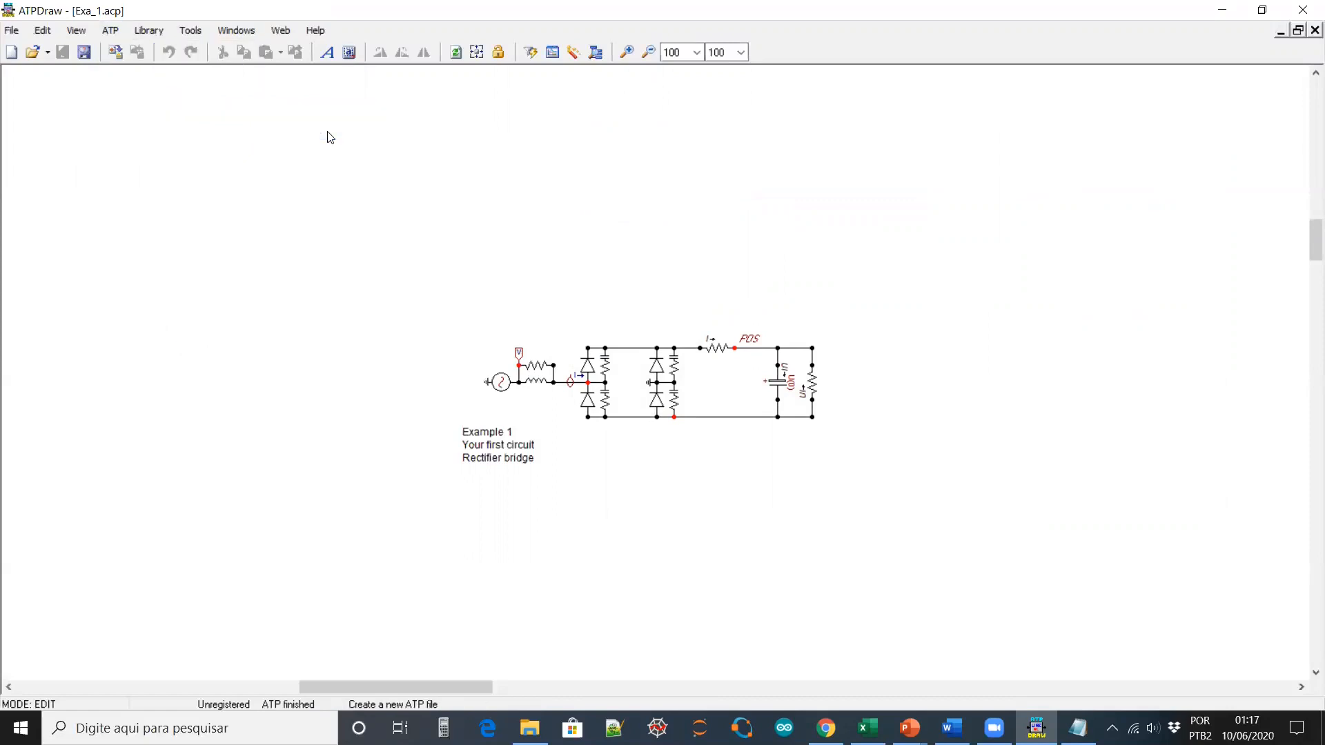
{"action": "left_click", "coordinate": [1068, 479]}
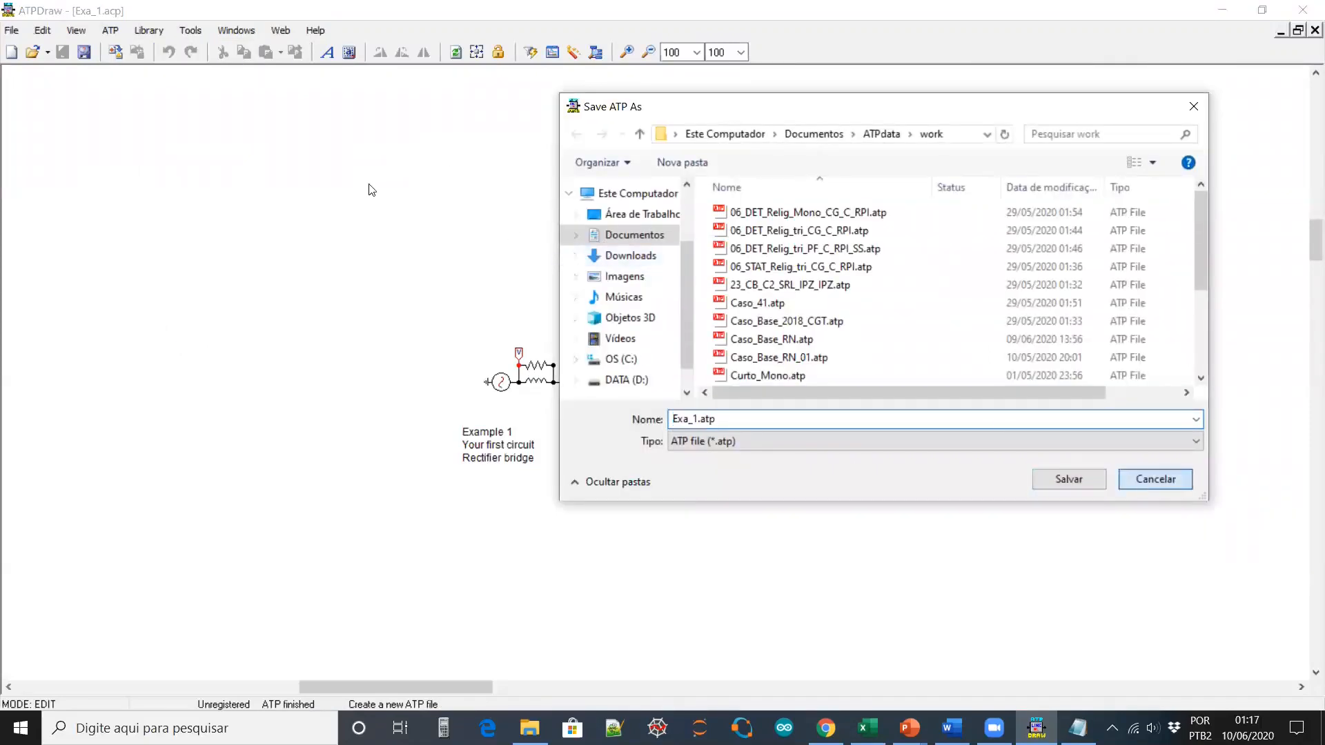
Regenerate Exa_1.atp and save it into D:\Documentos\Tutotial_Video_ATP\Teste_1
{"action": "left_click", "coordinate": [110, 31]}
{"action": "mouse_move", "coordinate": [158, 114]}
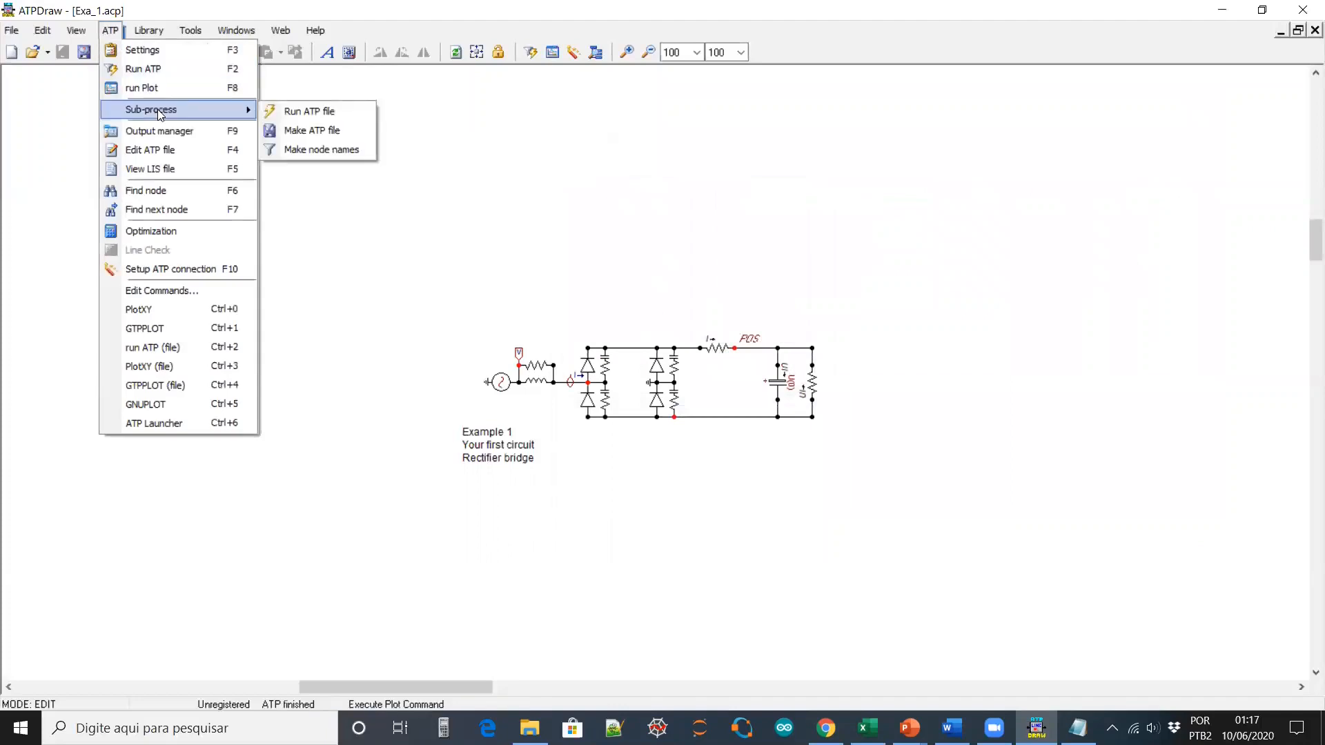
{"action": "left_click", "coordinate": [317, 131]}
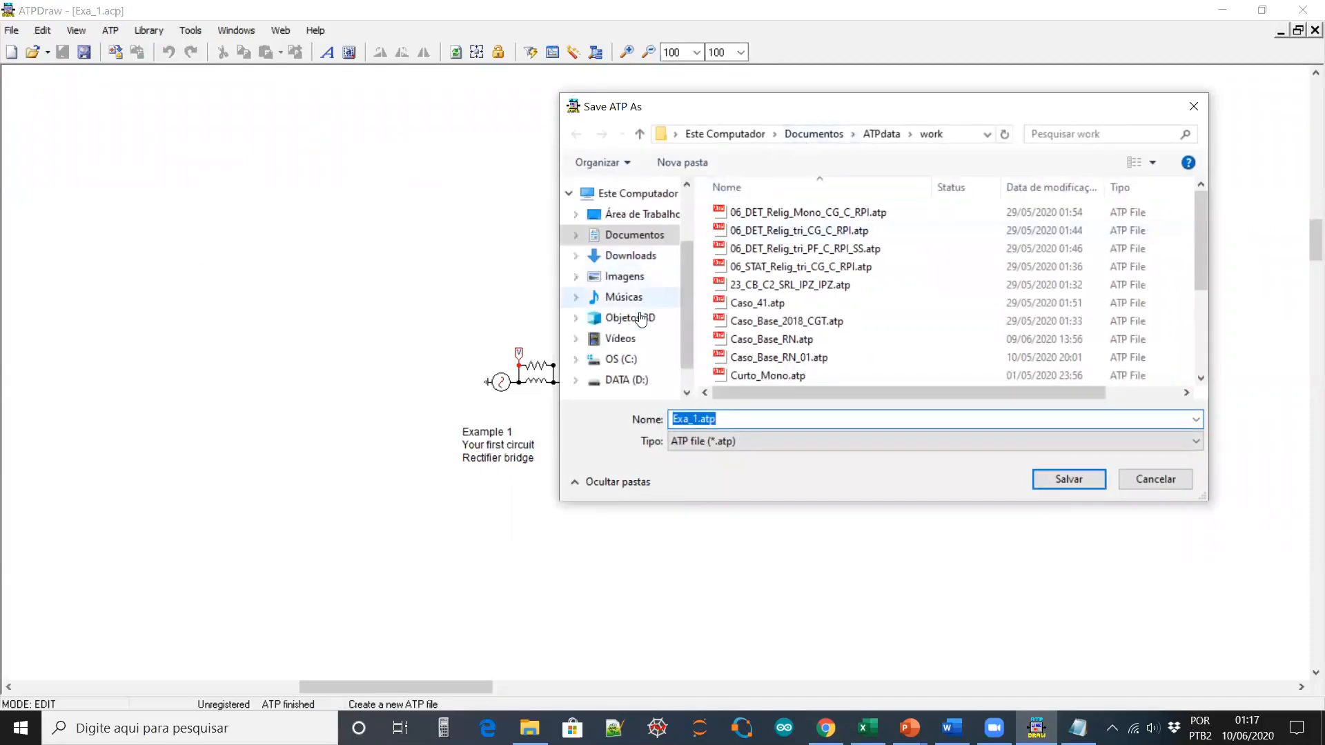
{"action": "left_click", "coordinate": [627, 380]}
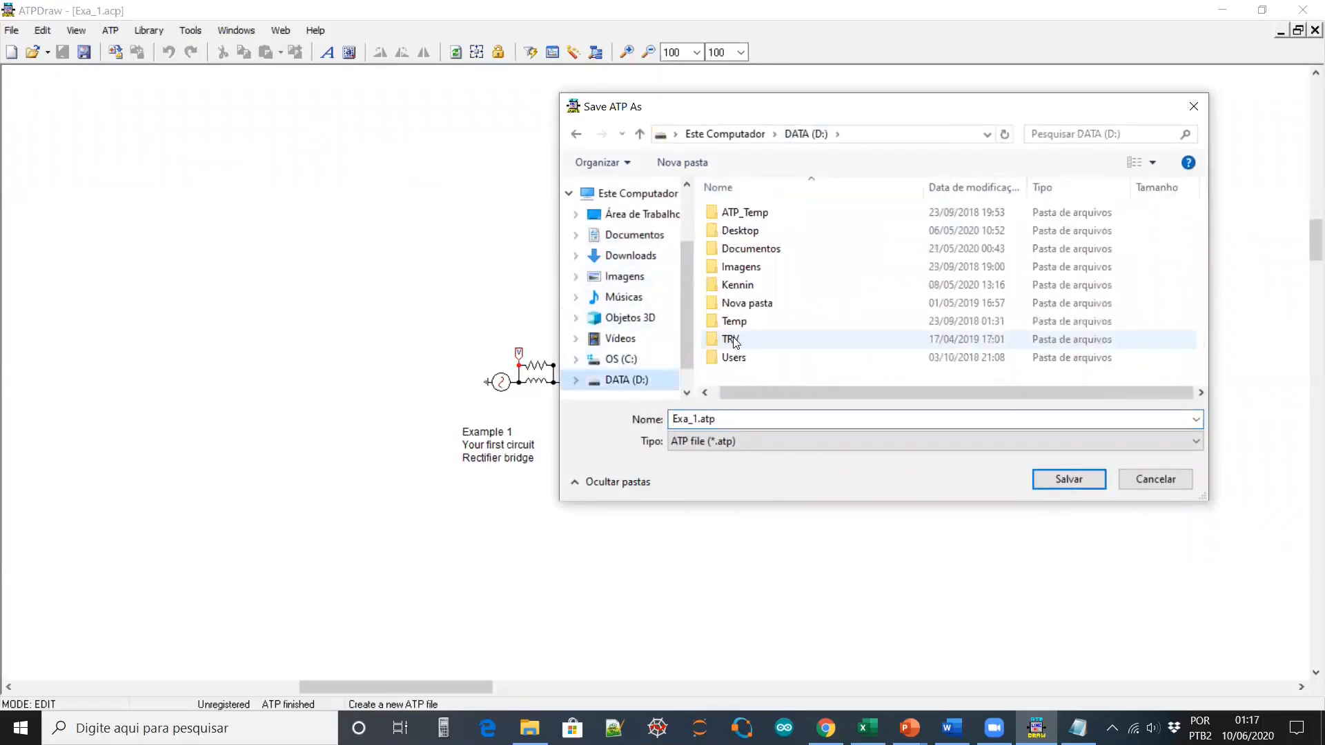
{"action": "left_click", "coordinate": [627, 236]}
{"action": "double_click", "coordinate": [780, 378]}
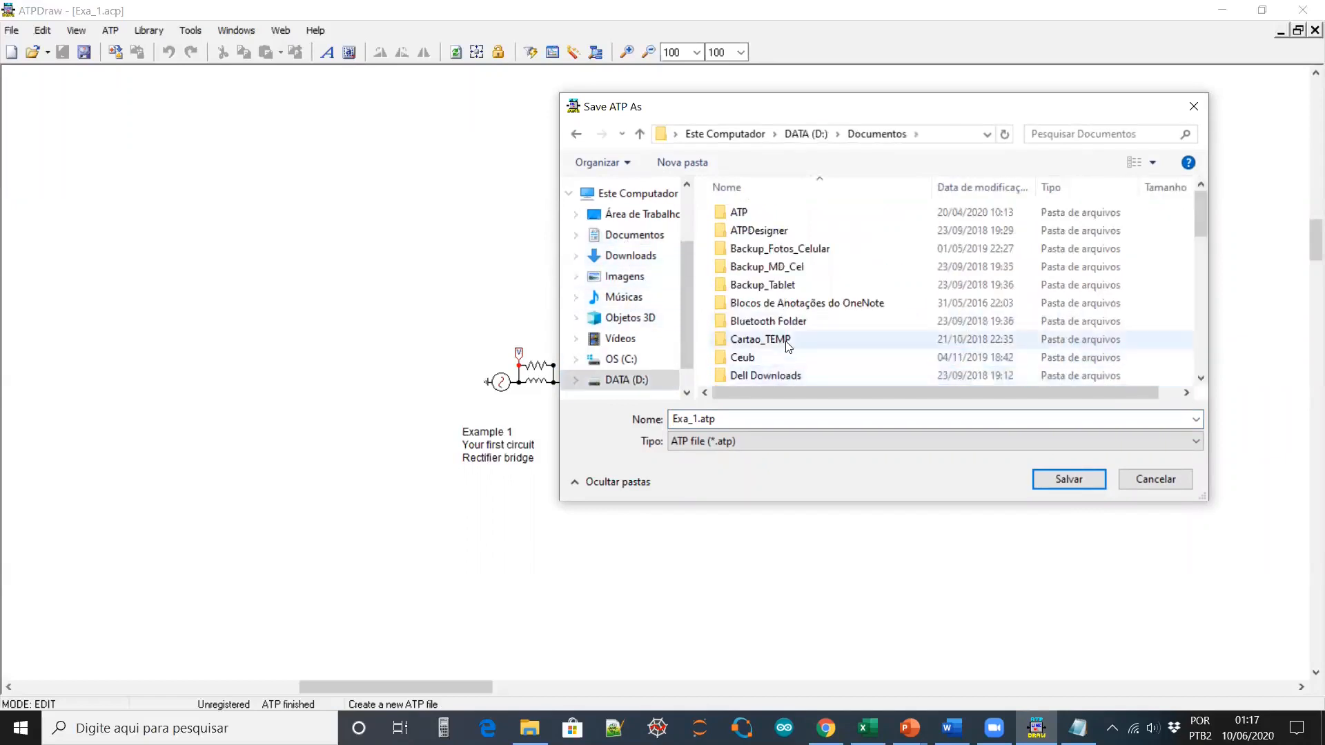
{"action": "scroll", "coordinate": [783, 341], "scroll_direction": "down", "scroll_amount": 8}
{"action": "double_click", "coordinate": [783, 310]}
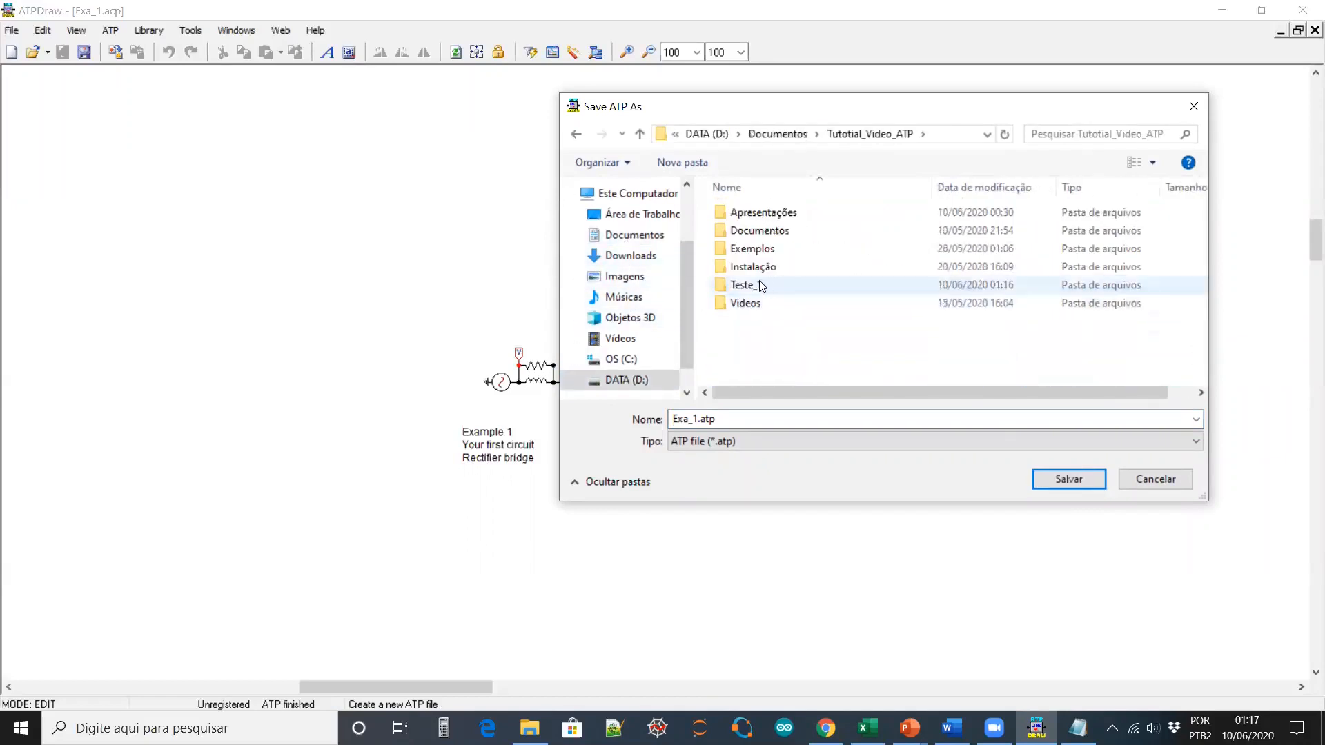
{"action": "double_click", "coordinate": [759, 280]}
{"action": "left_click", "coordinate": [1070, 479]}
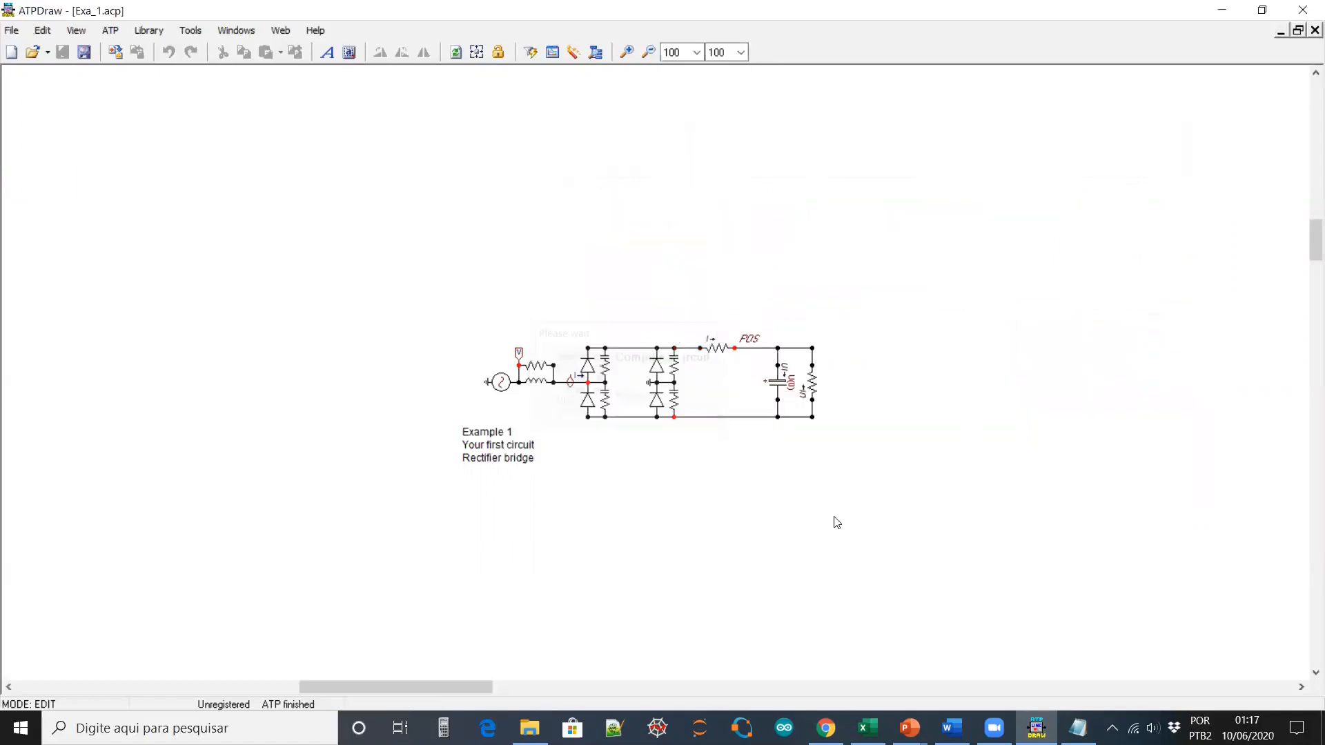
Open the Teste_1 folder in File Explorer and move it to the upper right
{"action": "left_click", "coordinate": [529, 728]}
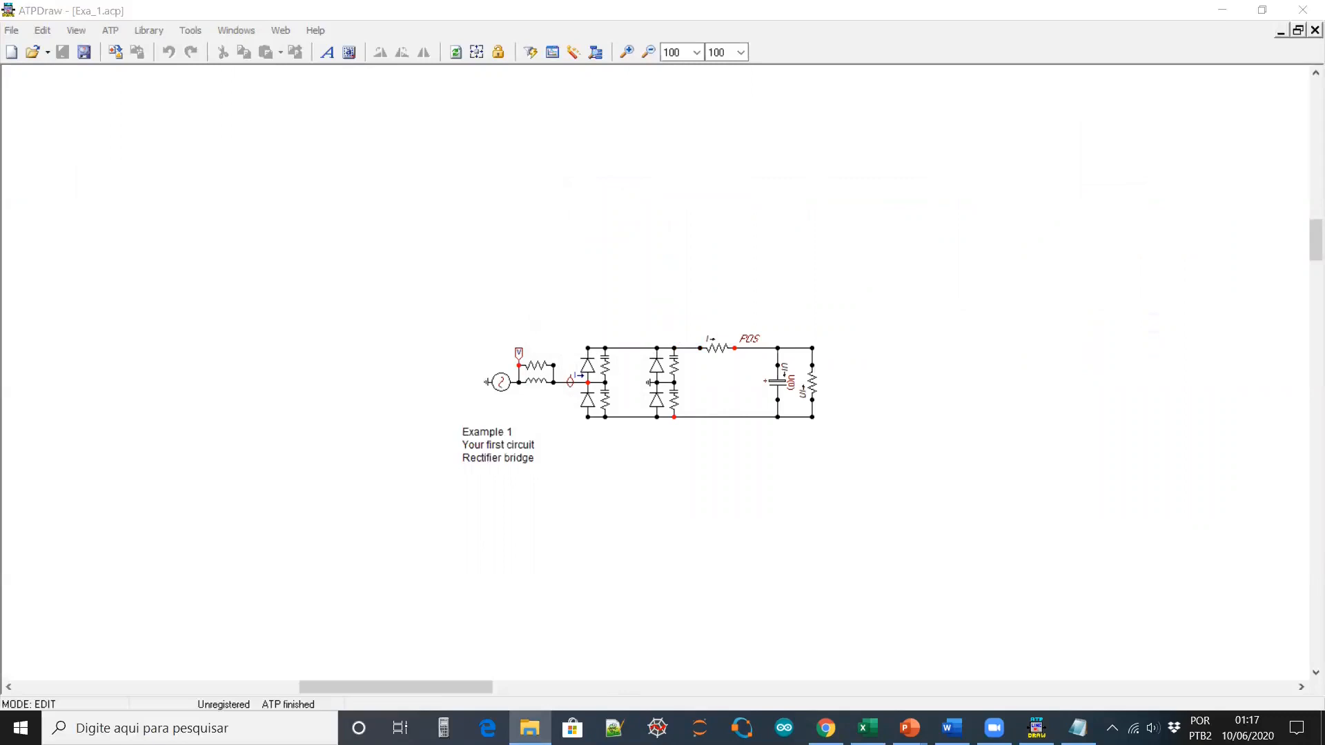
{"action": "double_click", "coordinate": [839, 174]}
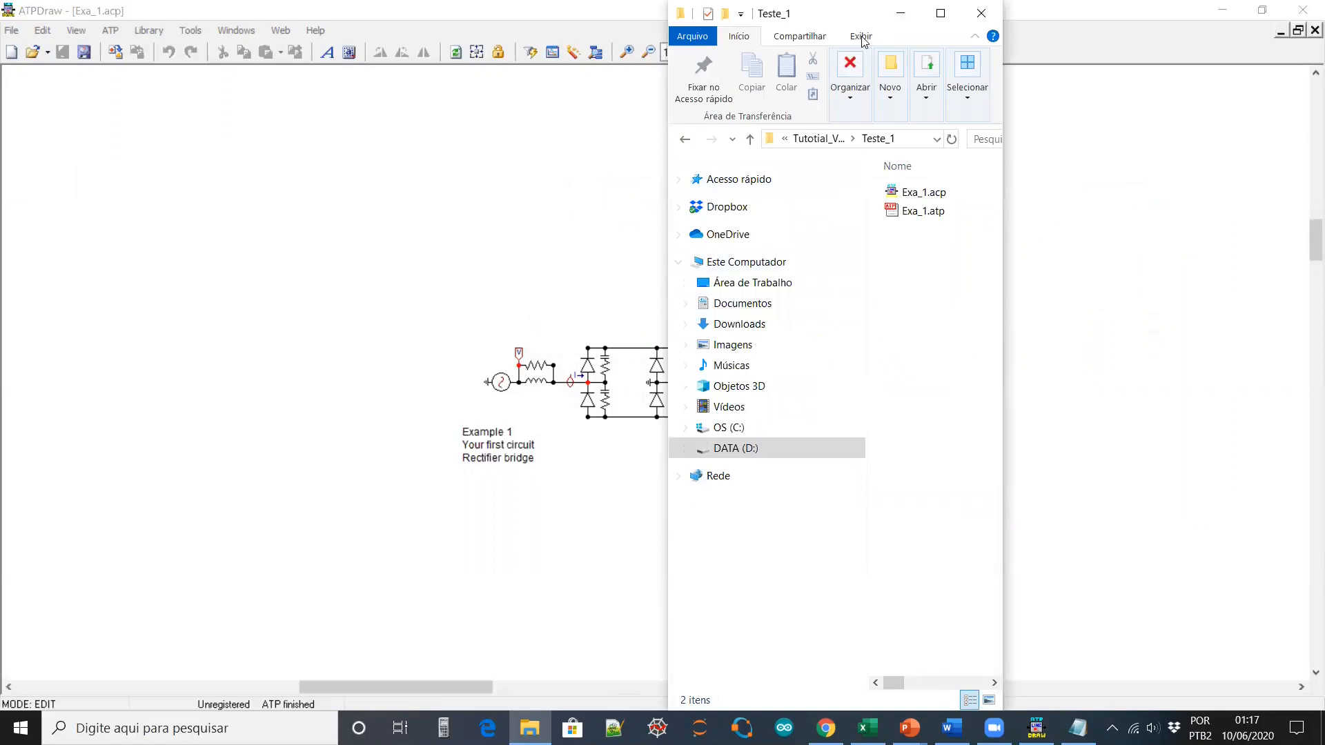
{"action": "left_click_drag", "start_coordinate": [862, 39], "coordinate": [1169, 106]}
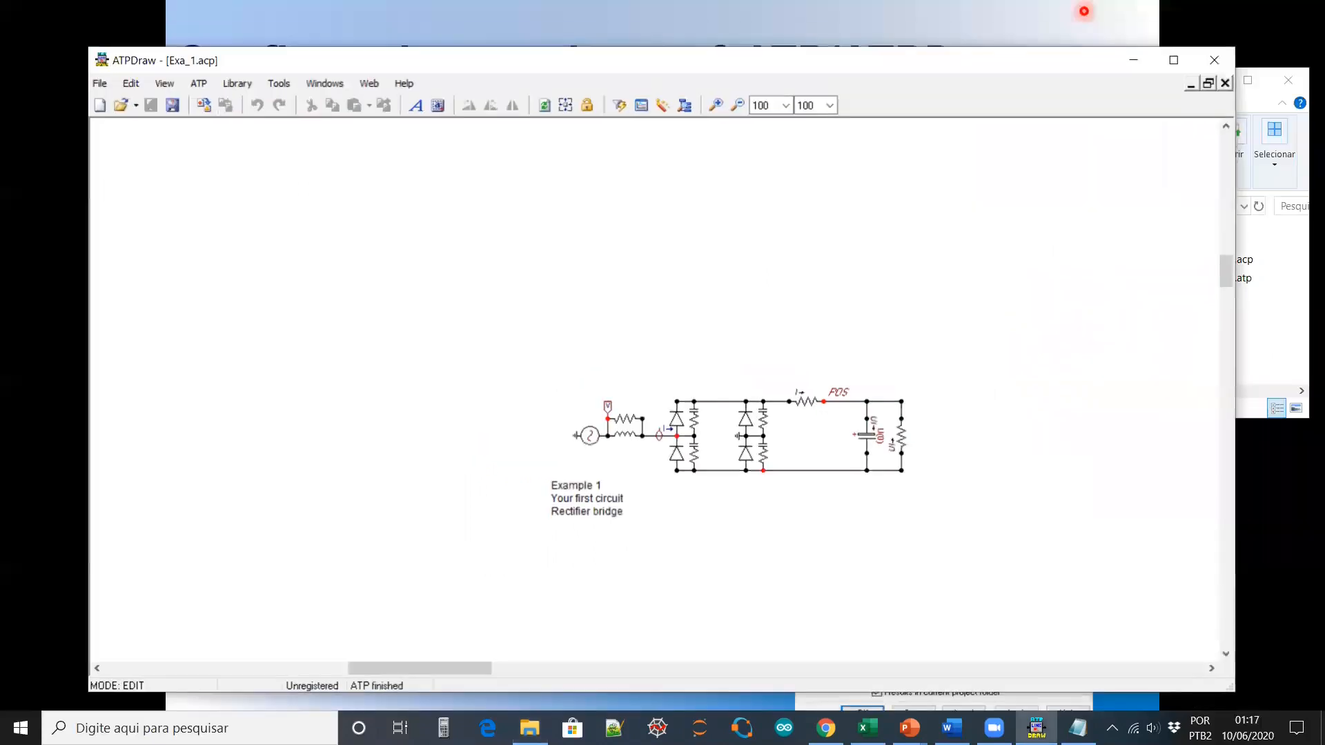
Restore ATPDraw to a smaller window and place it beside the Teste_1 folder
{"action": "double_click", "coordinate": [1087, 17]}
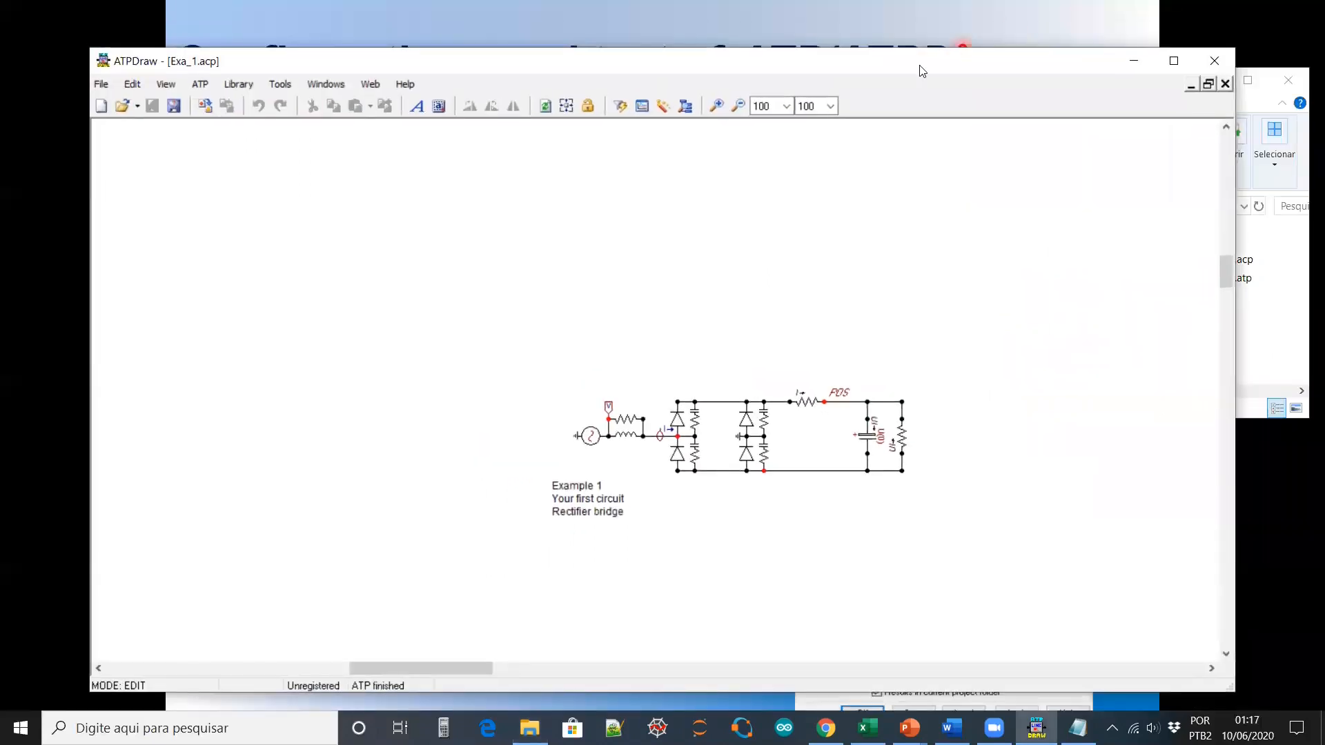
{"action": "left_click_drag", "start_coordinate": [917, 71], "coordinate": [839, 34]}
{"action": "left_click_drag", "start_coordinate": [1186, 86], "coordinate": [1233, 81]}
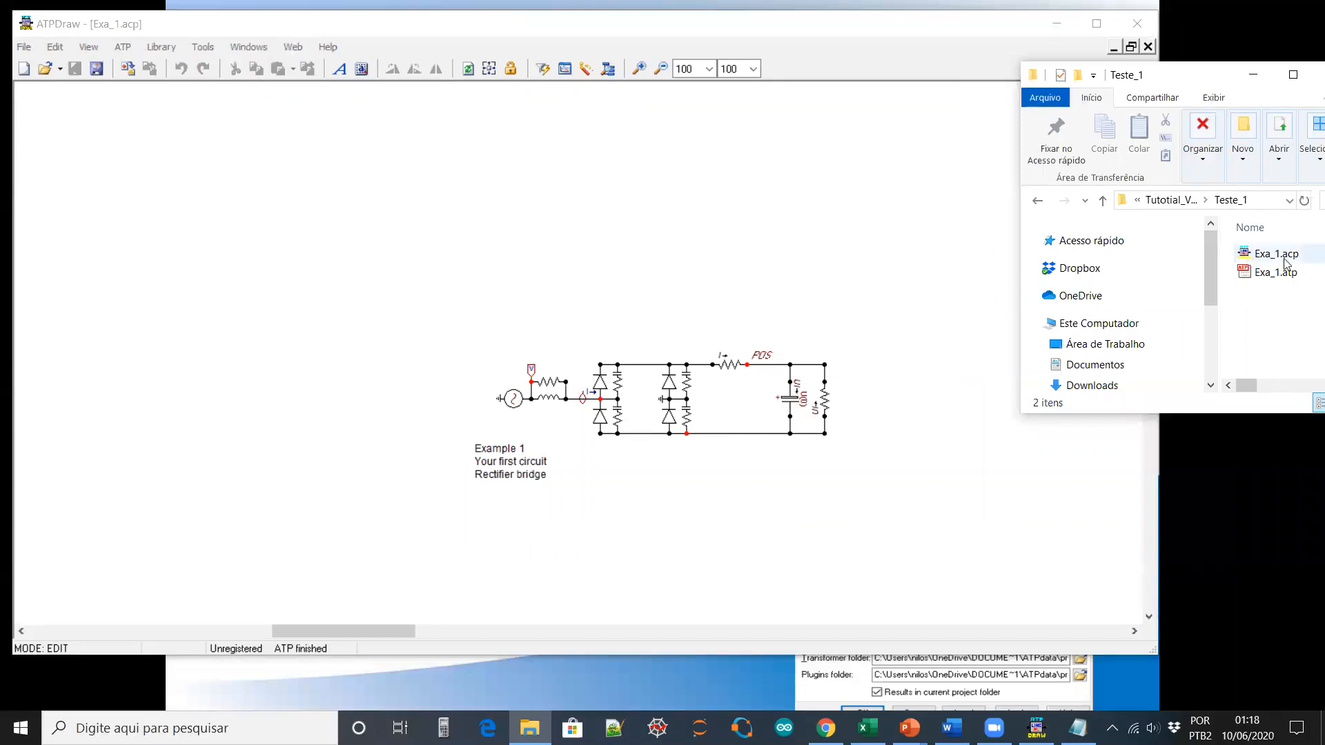
Run ATP on the rectifier circuit, close the console, and right-click the new Exa_1.lis
{"action": "left_click", "coordinate": [651, 284]}
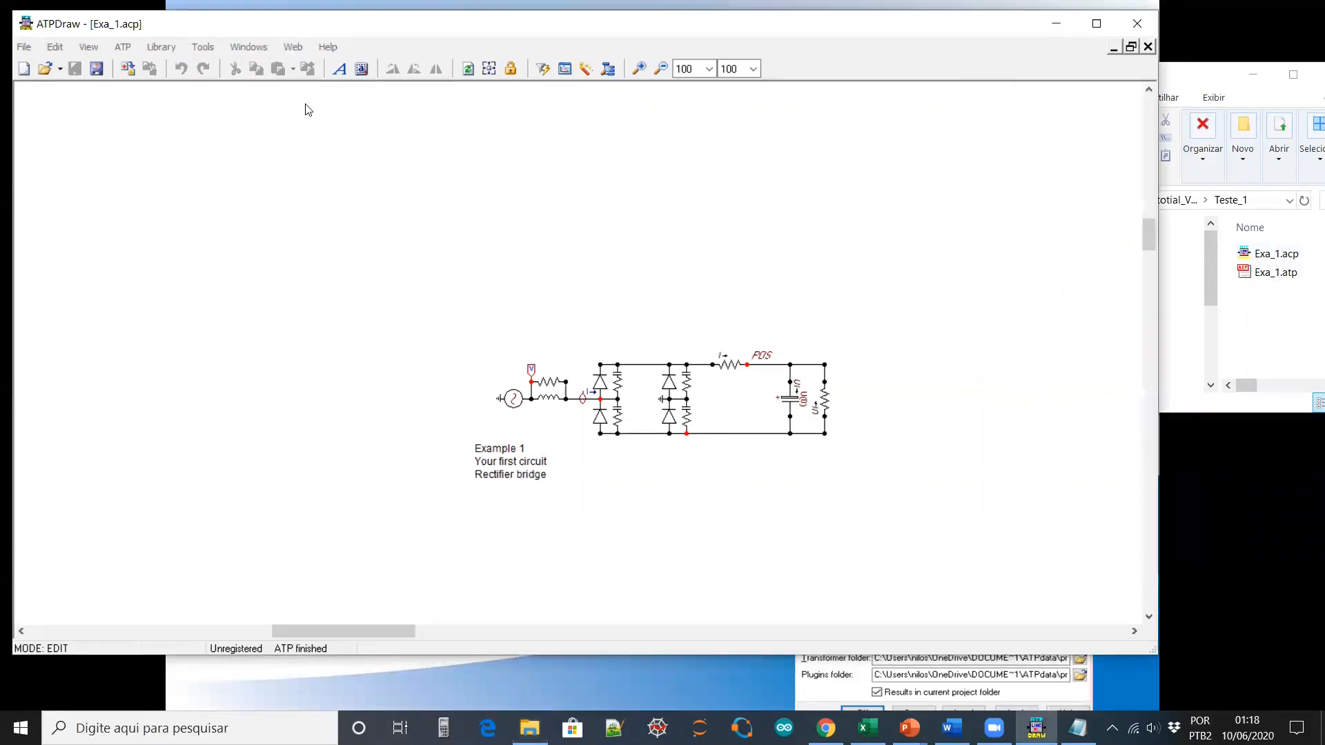
{"action": "left_click", "coordinate": [542, 70]}
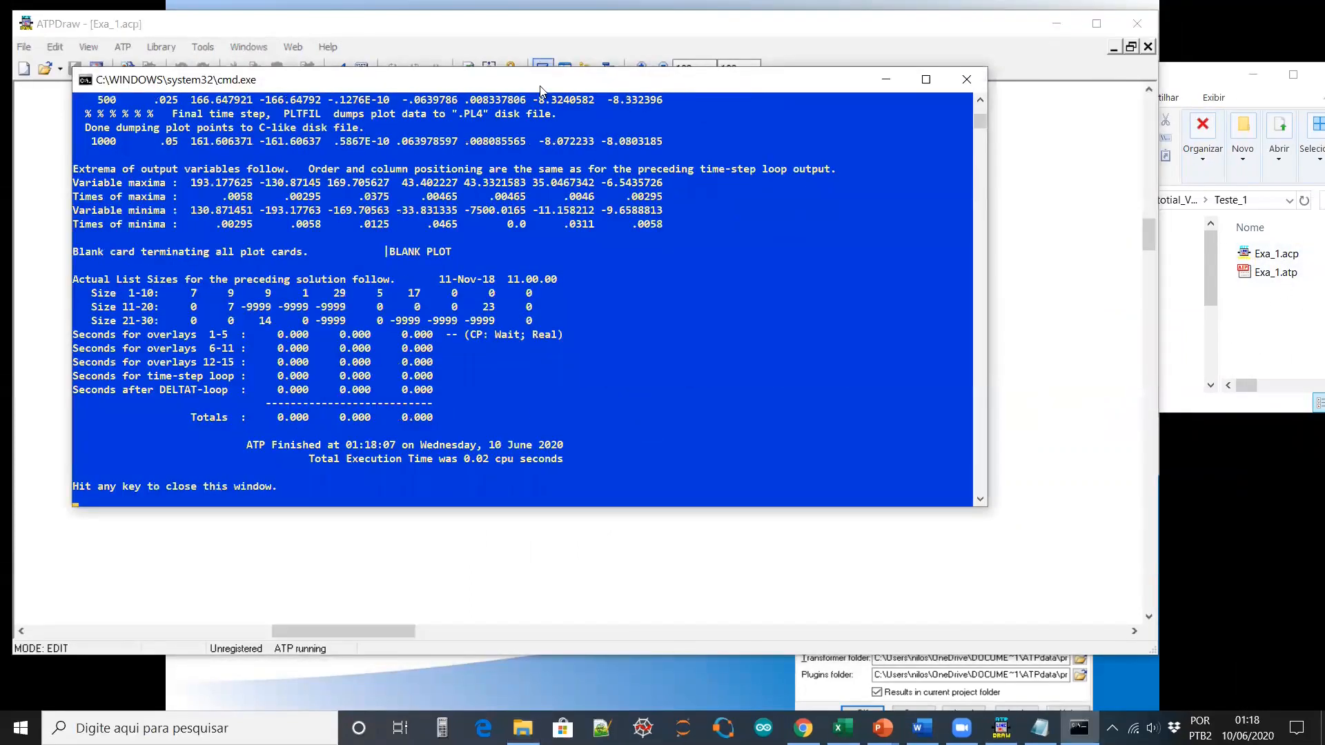
{"action": "key", "text": "Return"}
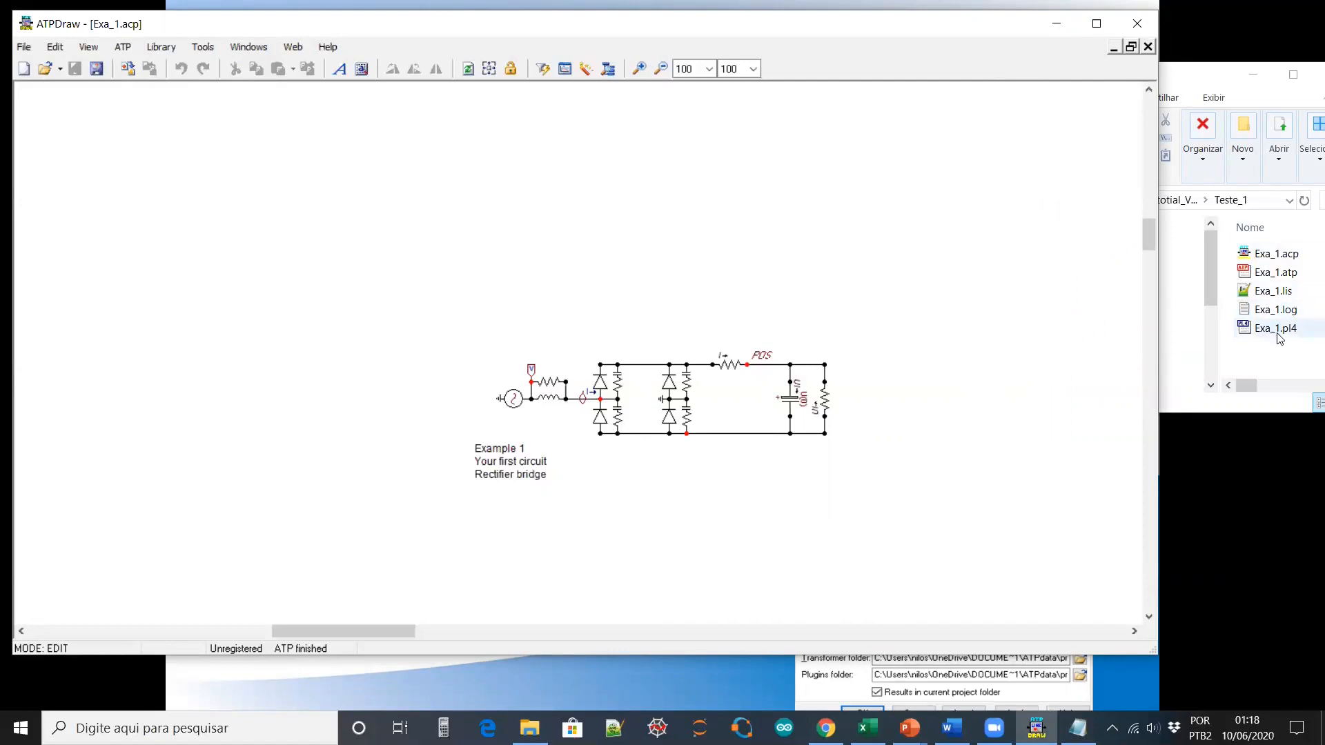
{"action": "left_click", "coordinate": [1271, 294]}
{"action": "right_click", "coordinate": [1272, 293]}
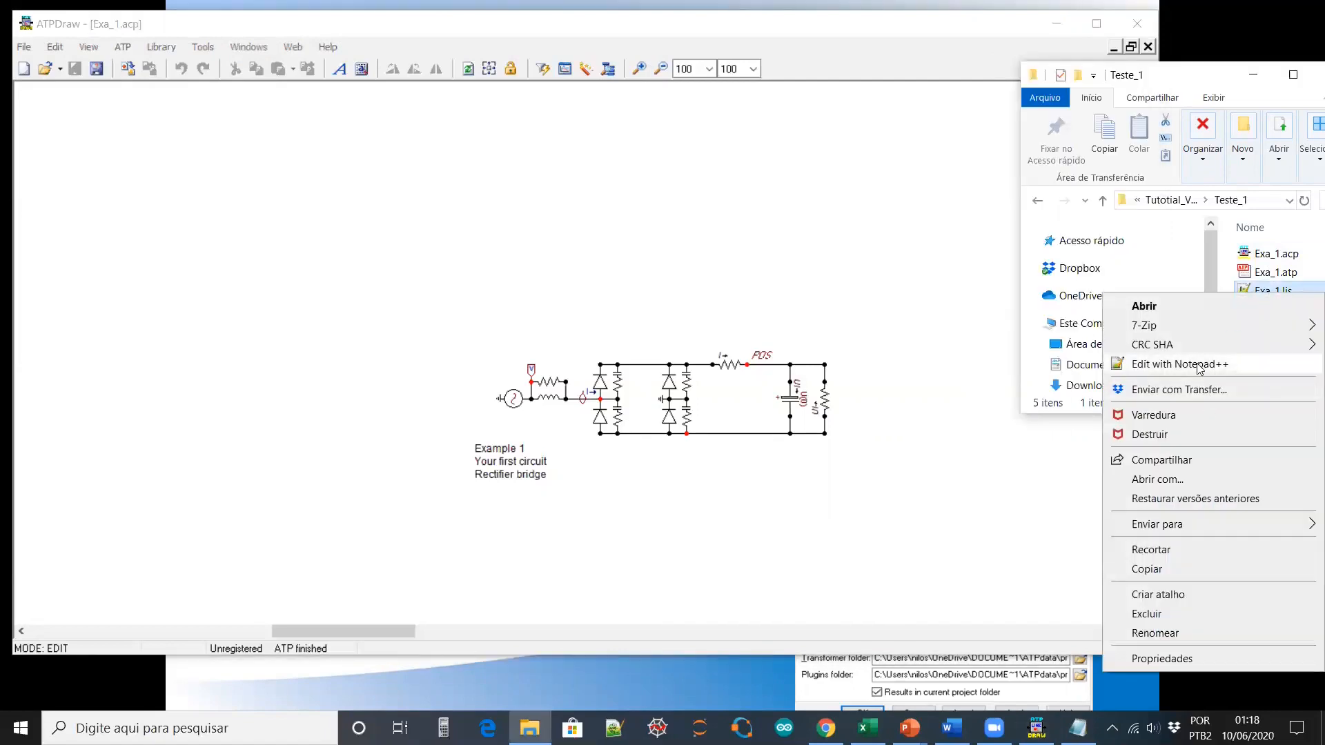
Read the Exa_1.lis run listing in Notepad++, close it, and select Exa_1.pl4
{"action": "left_click", "coordinate": [1118, 364]}
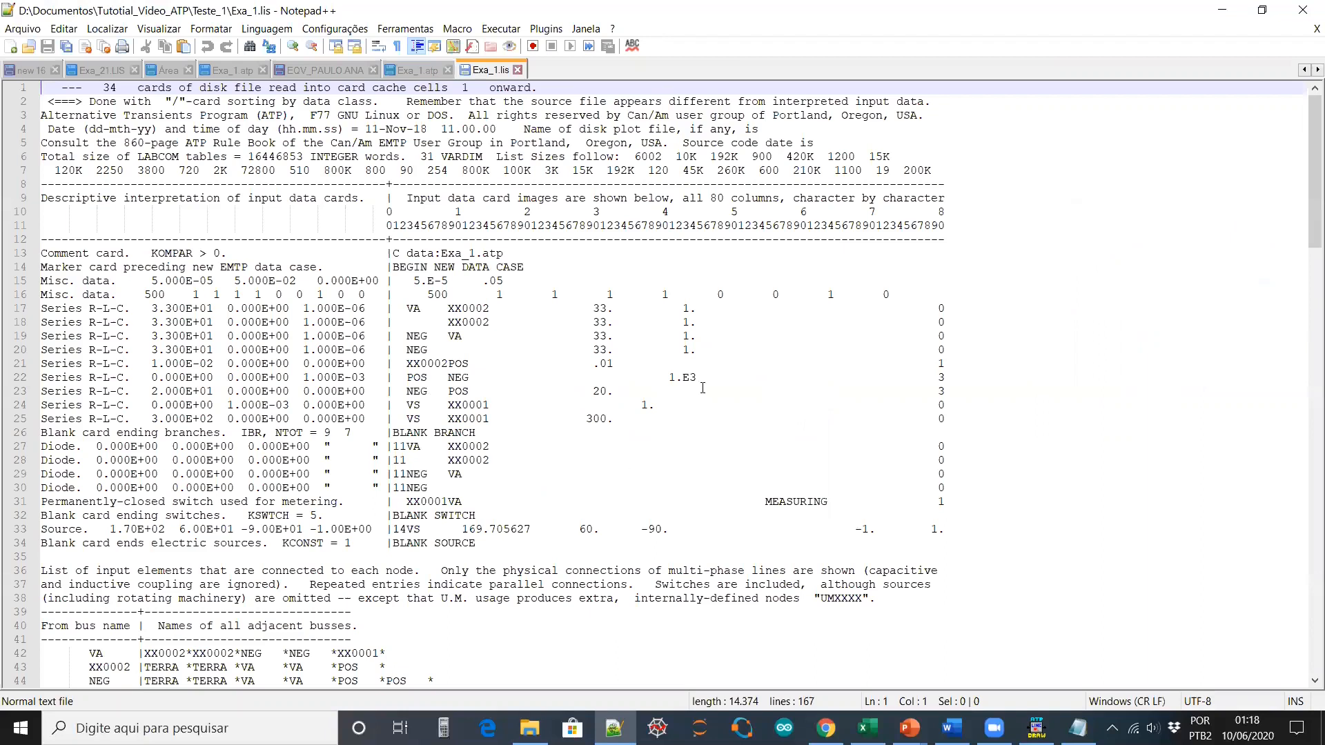
{"action": "scroll", "coordinate": [538, 375], "scroll_direction": "down", "scroll_amount": 20}
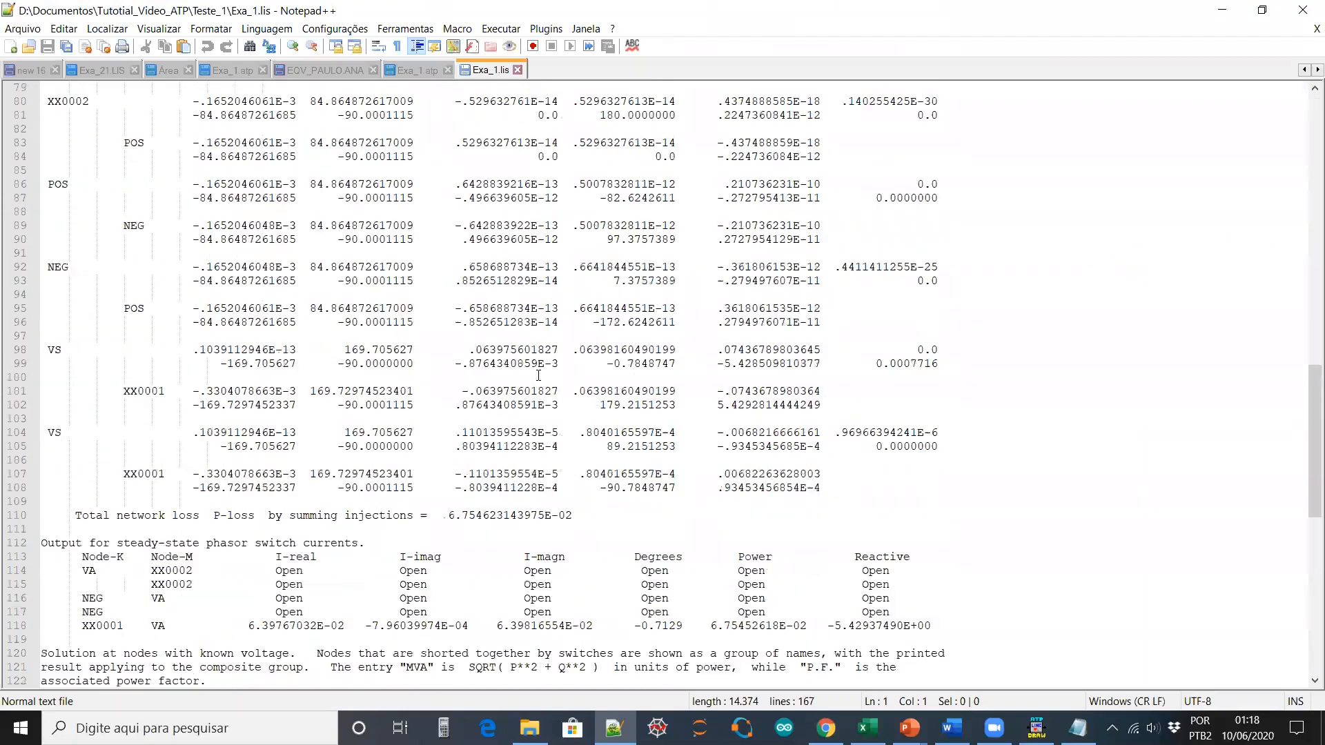
{"action": "scroll", "coordinate": [538, 374], "scroll_direction": "down", "scroll_amount": 9}
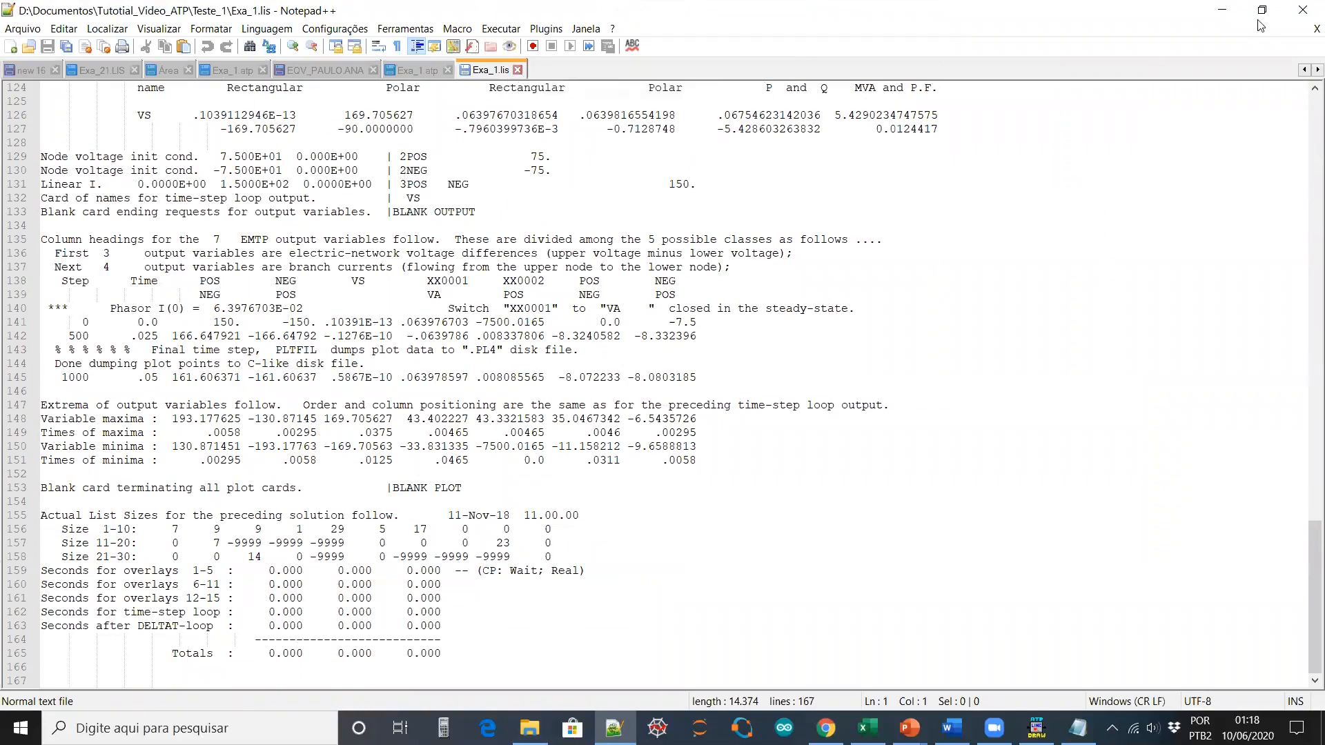
{"action": "left_click", "coordinate": [1296, 9]}
{"action": "left_click", "coordinate": [1275, 328]}
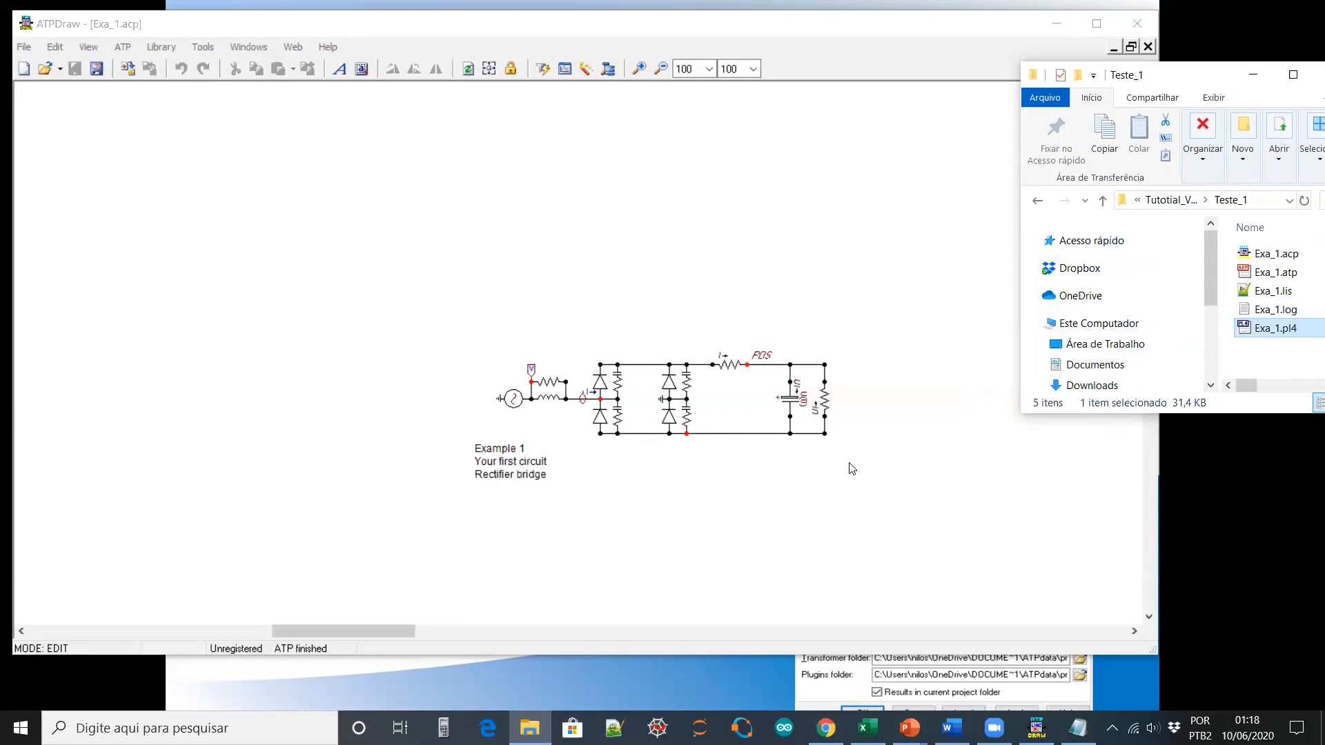
Cancel Make ATP file's save dialog, then dismiss the runATP.bat error from Compile + Run
{"action": "left_click", "coordinate": [322, 184]}
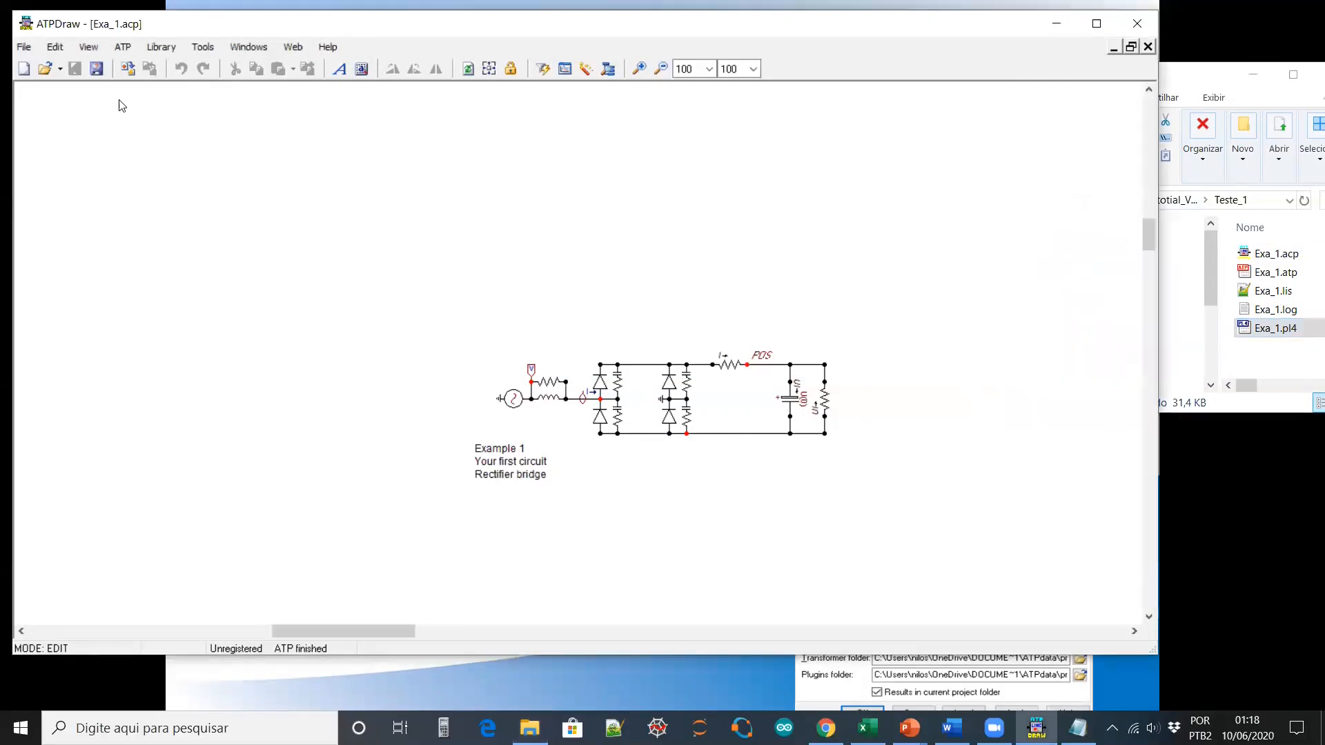
{"action": "left_click", "coordinate": [124, 47]}
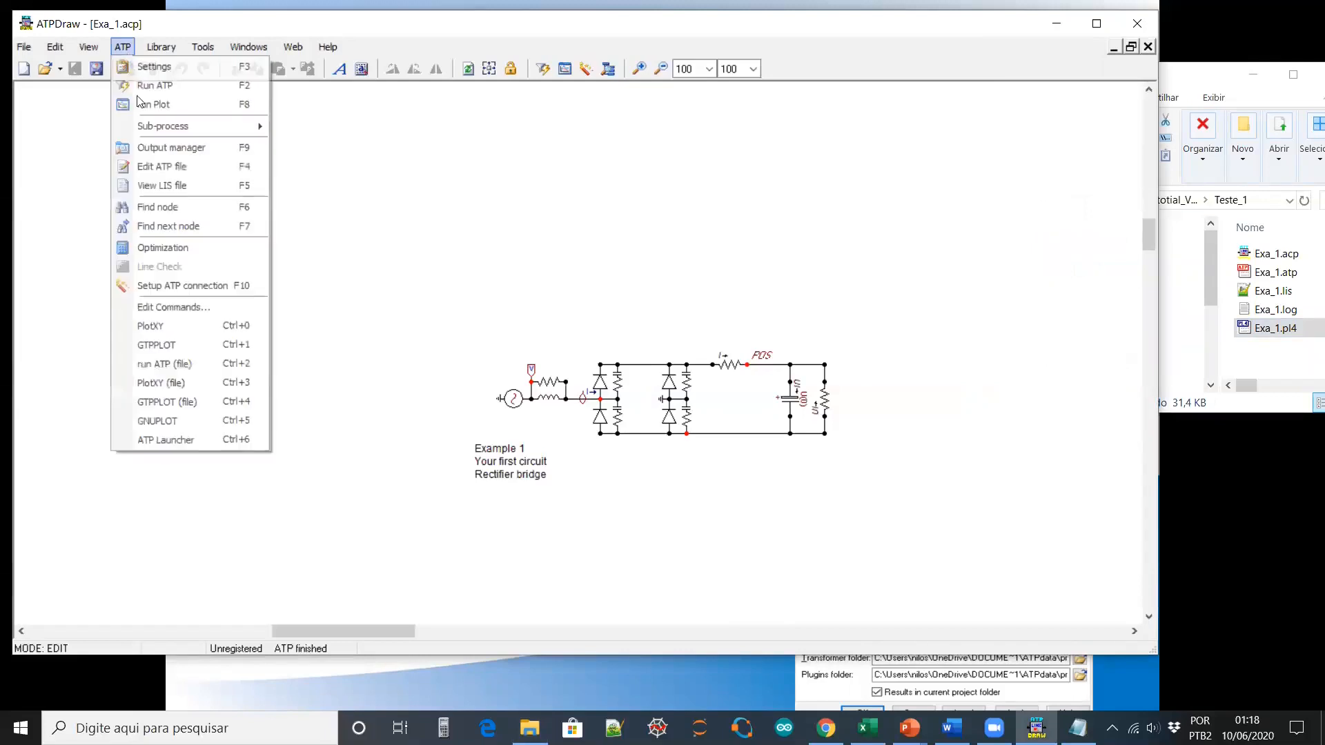
{"action": "mouse_move", "coordinate": [184, 127]}
{"action": "left_click", "coordinate": [323, 149]}
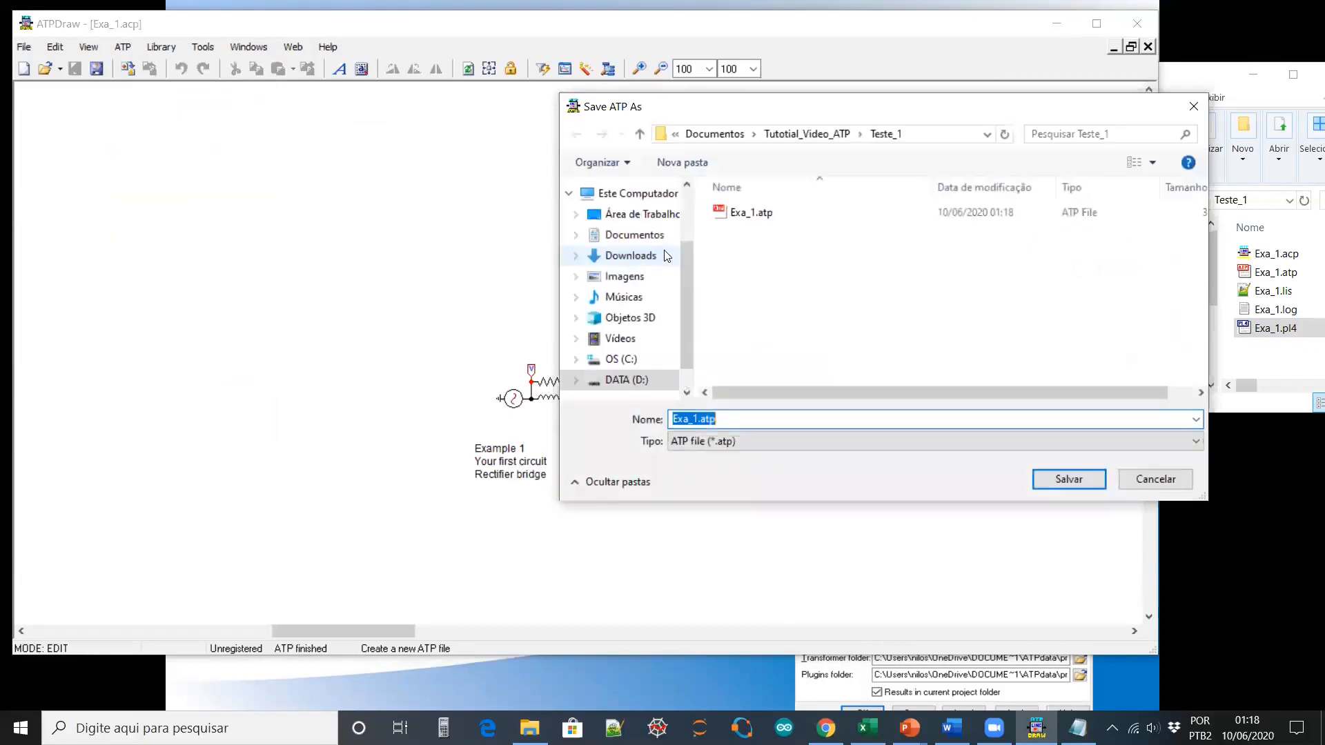
{"action": "left_click", "coordinate": [641, 214]}
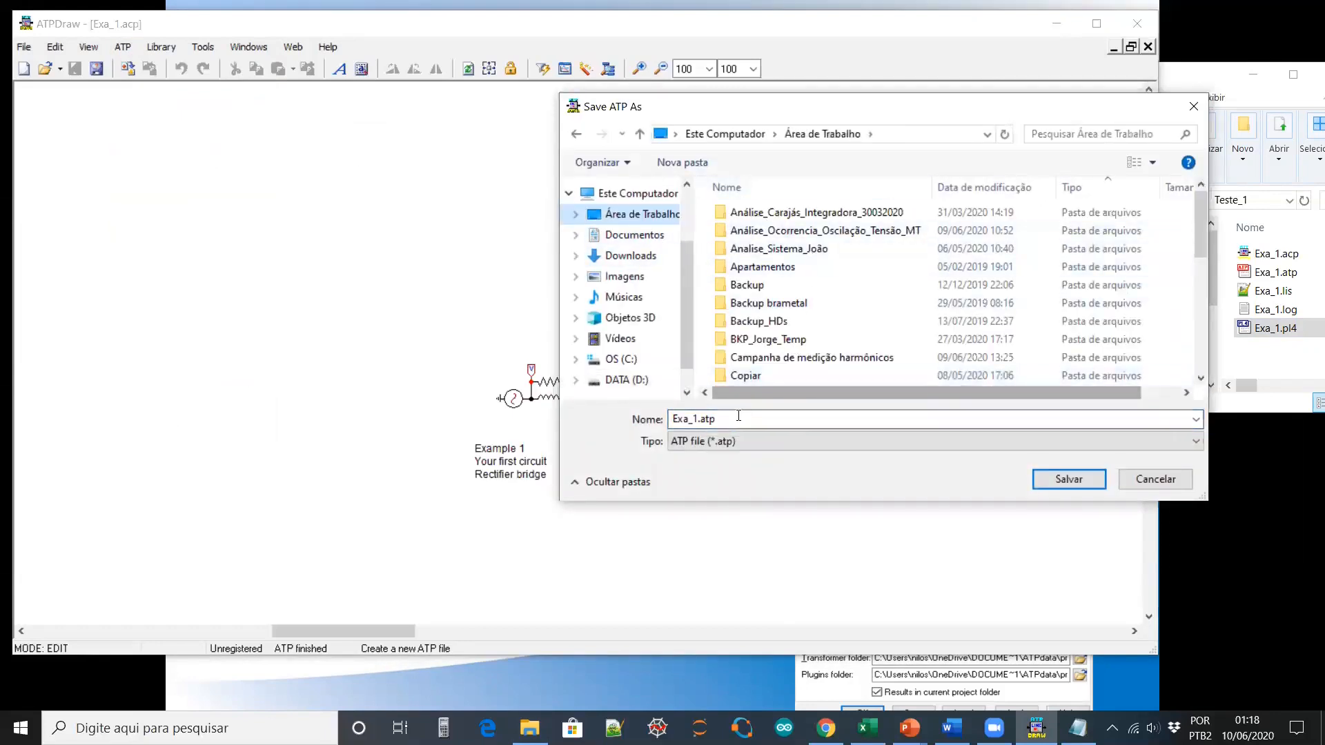
{"action": "left_click", "coordinate": [905, 136]}
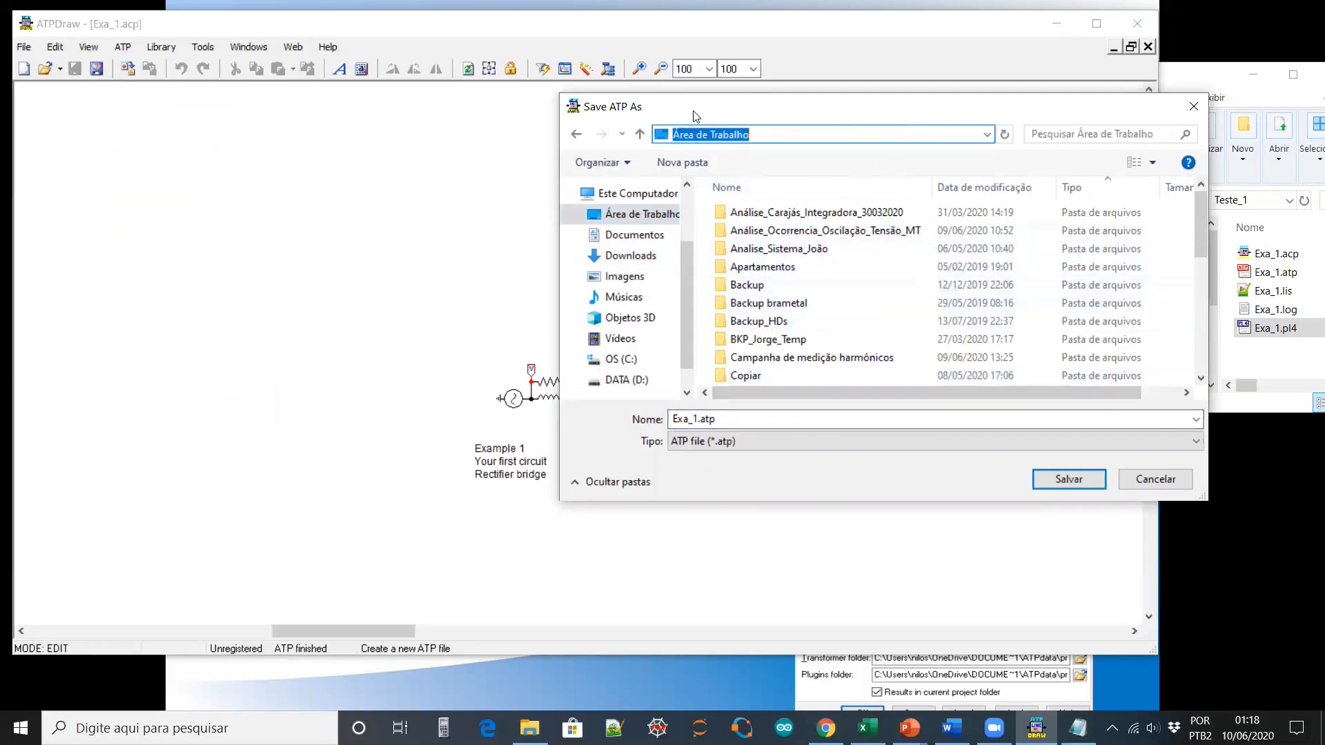
{"action": "left_click", "coordinate": [1077, 483]}
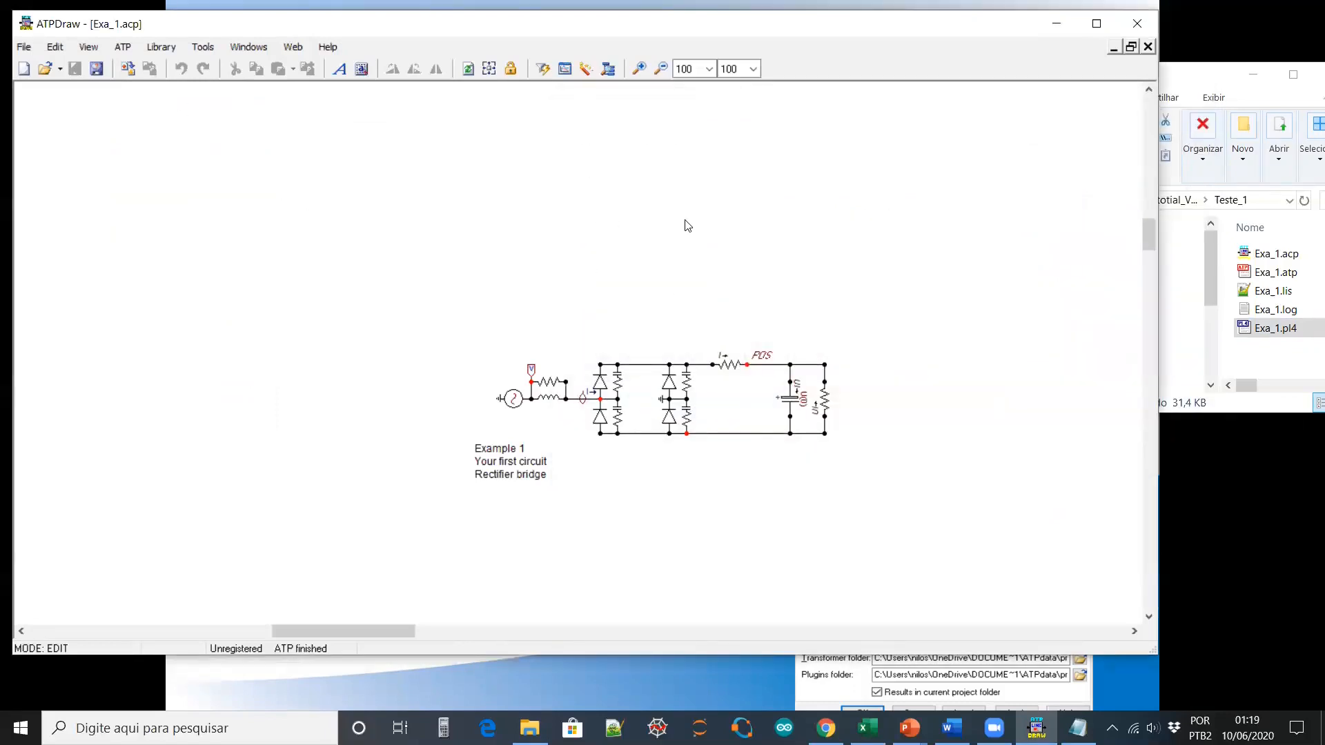
{"action": "left_click", "coordinate": [544, 69]}
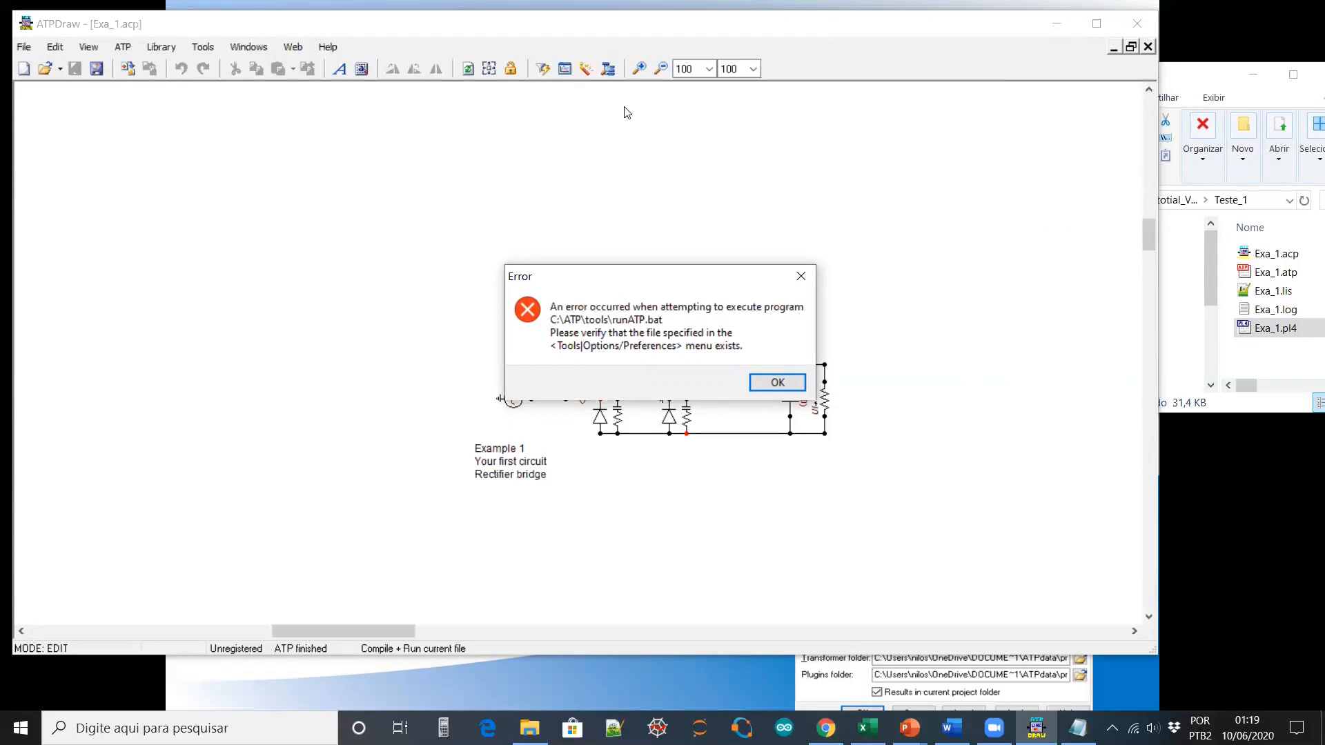
{"action": "left_click", "coordinate": [767, 382]}
Make the ATP file into D:\Documentos\Tutotial_Video_ATP\Teste_1, overwriting the existing Exa_1.atp
{"action": "left_click", "coordinate": [130, 48]}
{"action": "mouse_move", "coordinate": [183, 127]}
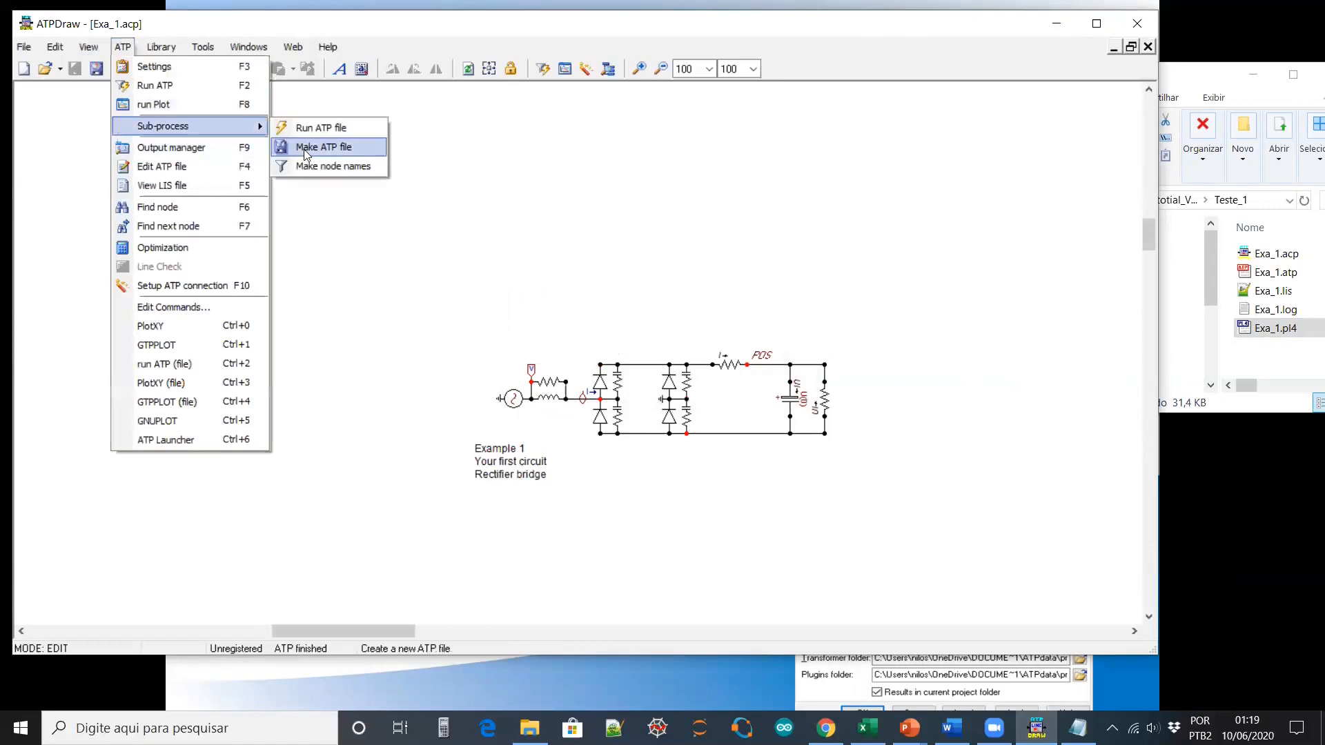
{"action": "left_click", "coordinate": [323, 147]}
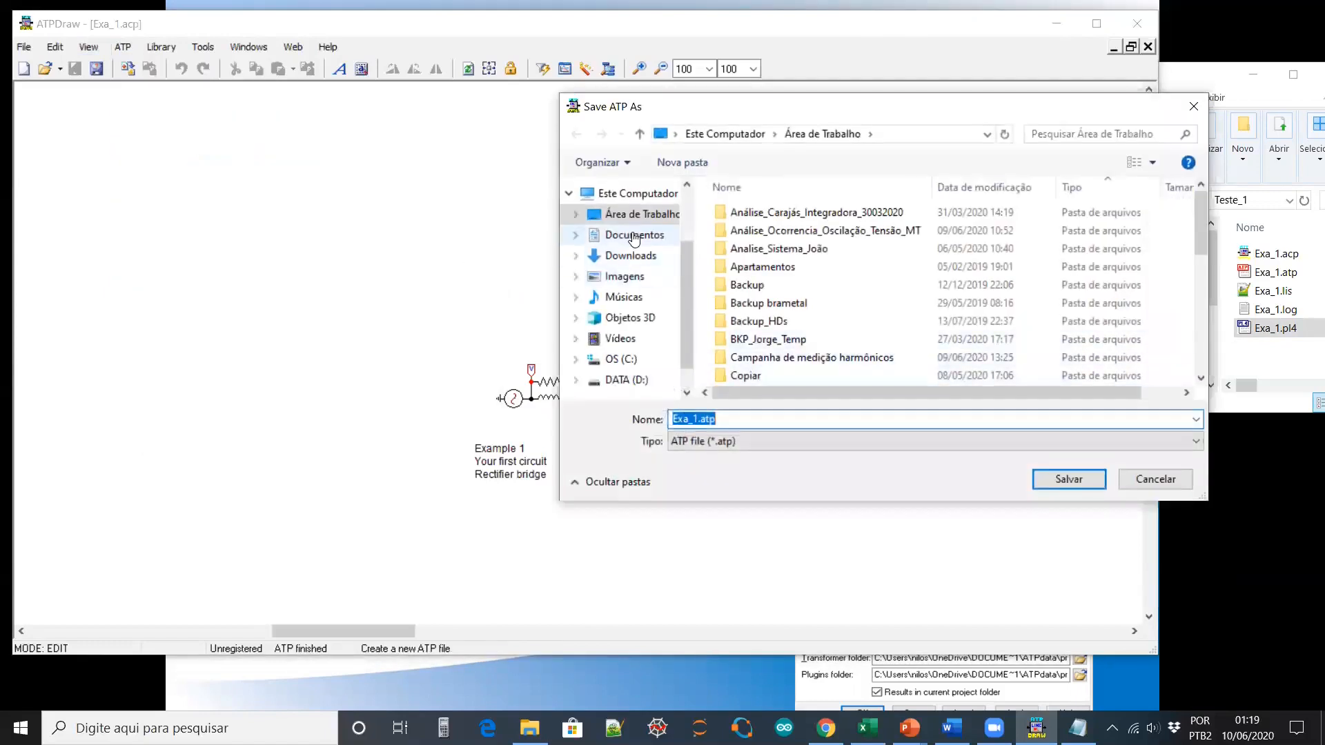
{"action": "left_click", "coordinate": [634, 236]}
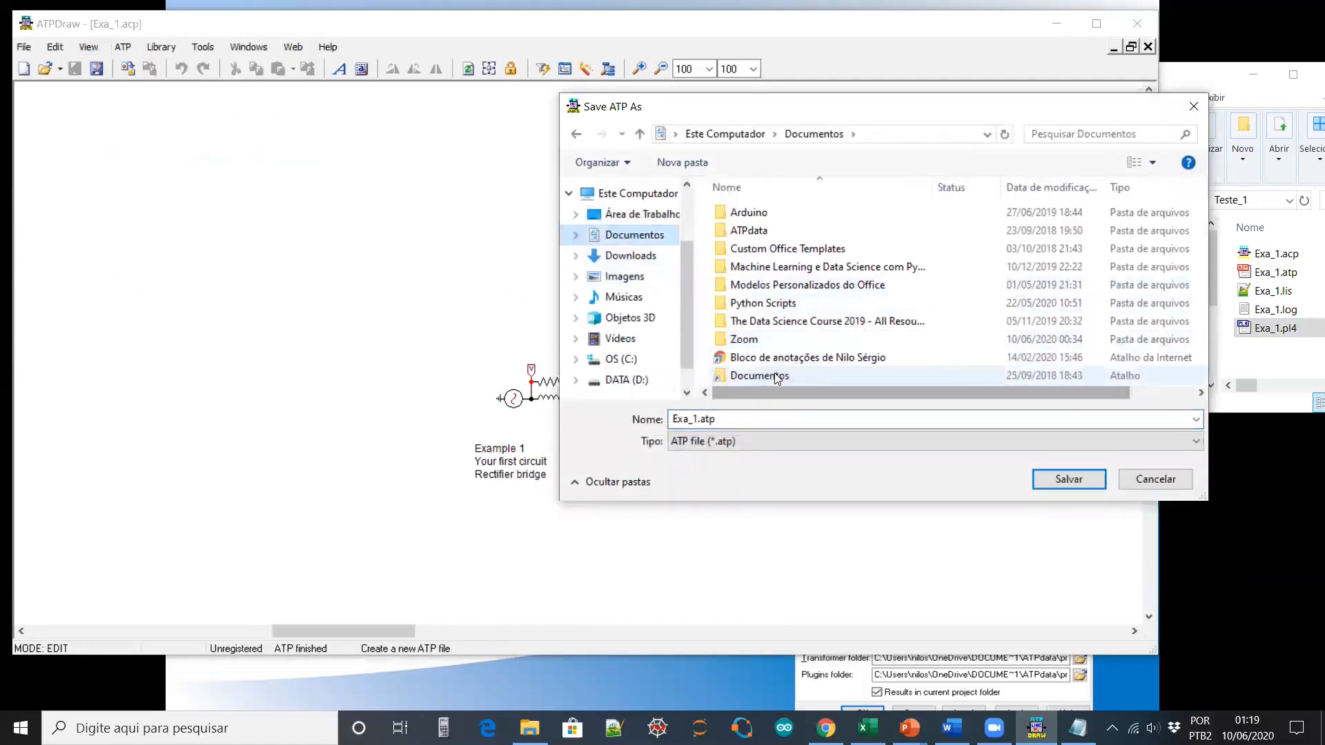
{"action": "double_click", "coordinate": [776, 377]}
{"action": "scroll", "coordinate": [773, 322], "scroll_direction": "down", "scroll_amount": 7}
{"action": "scroll", "coordinate": [773, 322], "scroll_direction": "down", "scroll_amount": 2}
{"action": "double_click", "coordinate": [774, 309]}
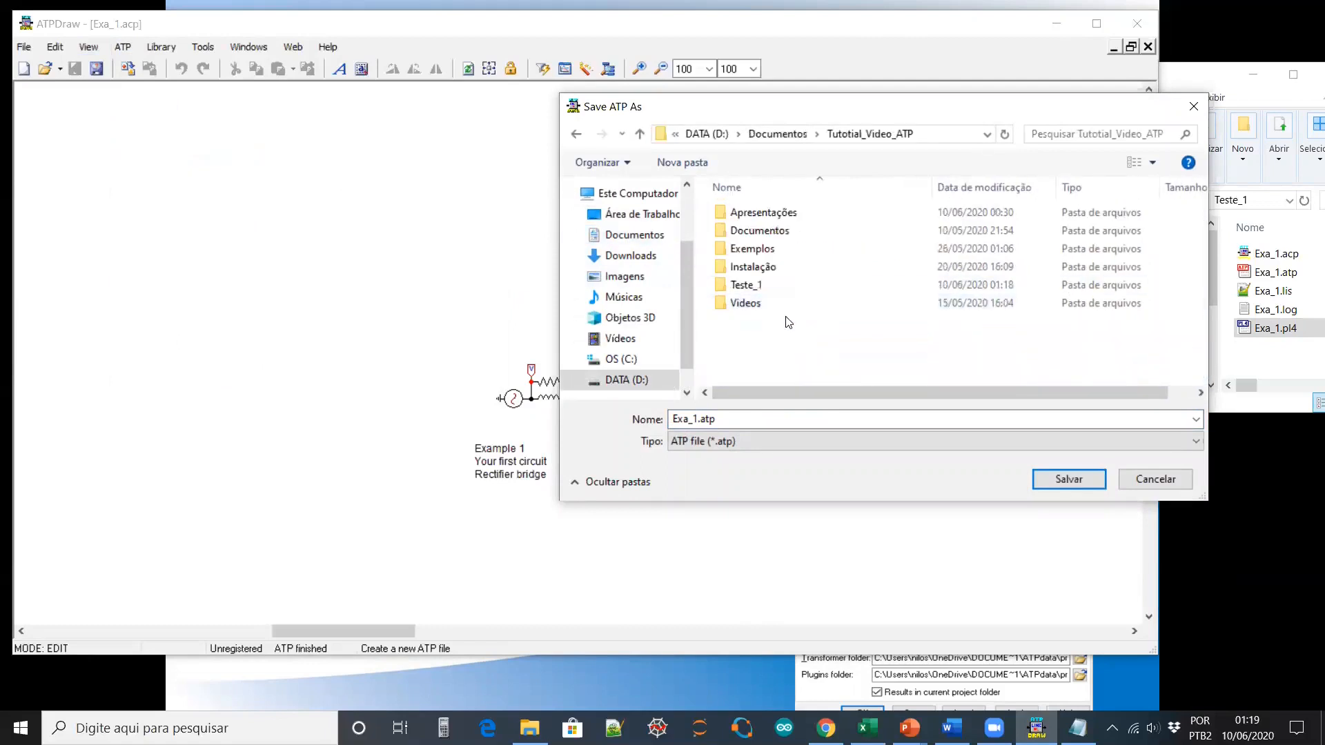
{"action": "double_click", "coordinate": [757, 286]}
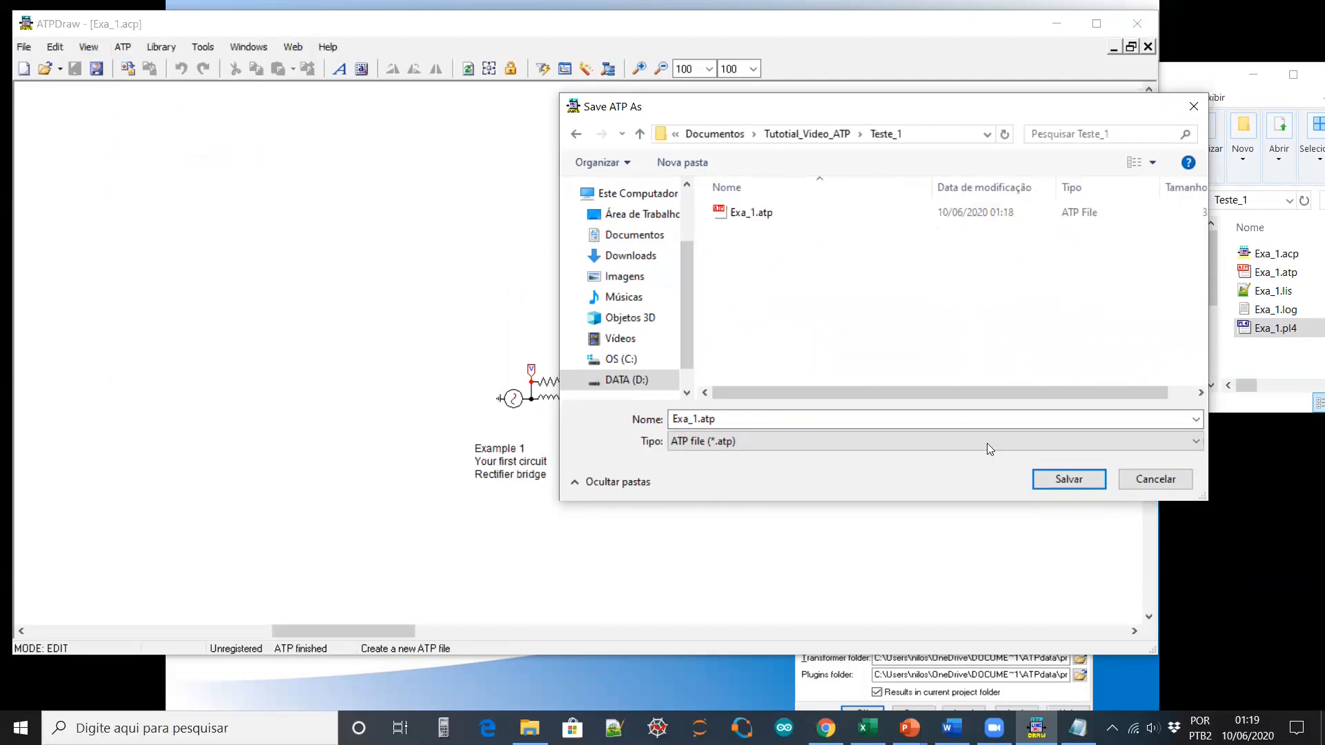
{"action": "left_click", "coordinate": [1079, 481]}
{"action": "left_click", "coordinate": [714, 368]}
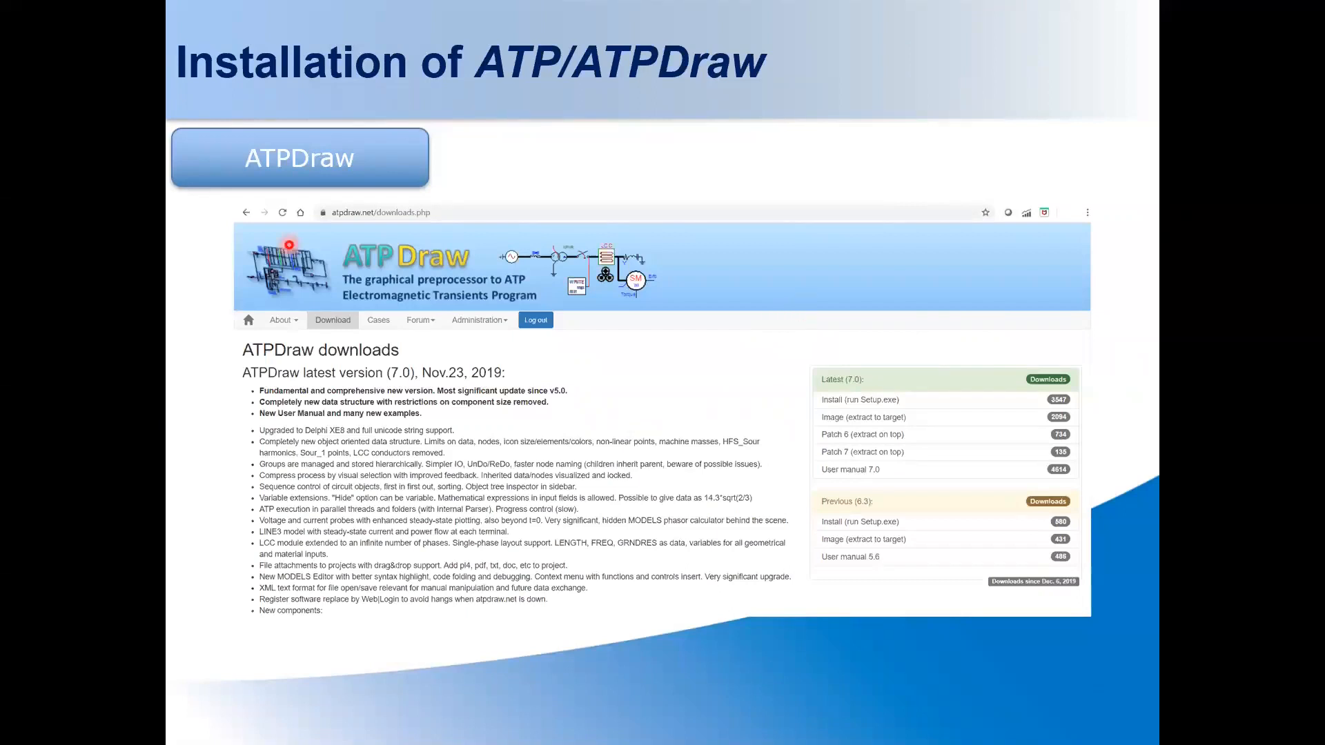
Maximize Explorer, browse to Instalação\ATPDraw70_Install, and launch Setup.exe
{"action": "key", "text": "alt+Tab"}
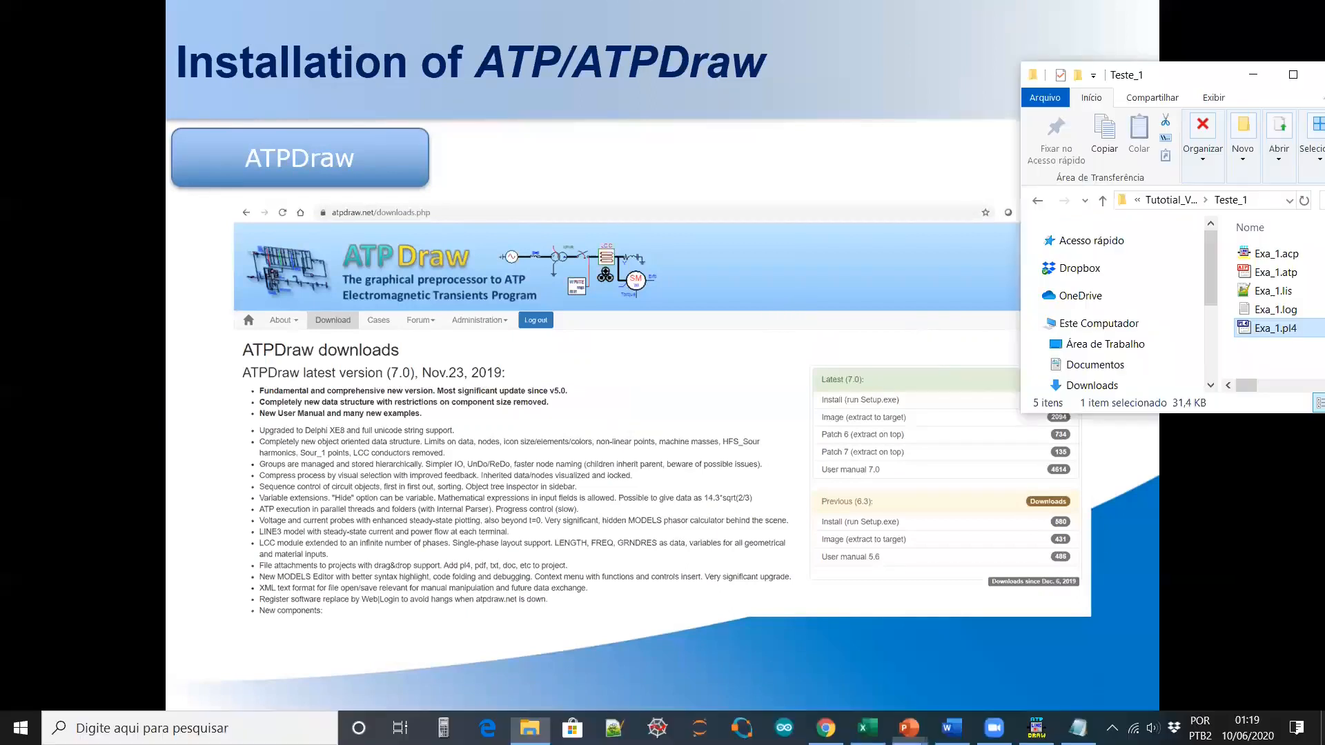
{"action": "left_click", "coordinate": [1293, 75]}
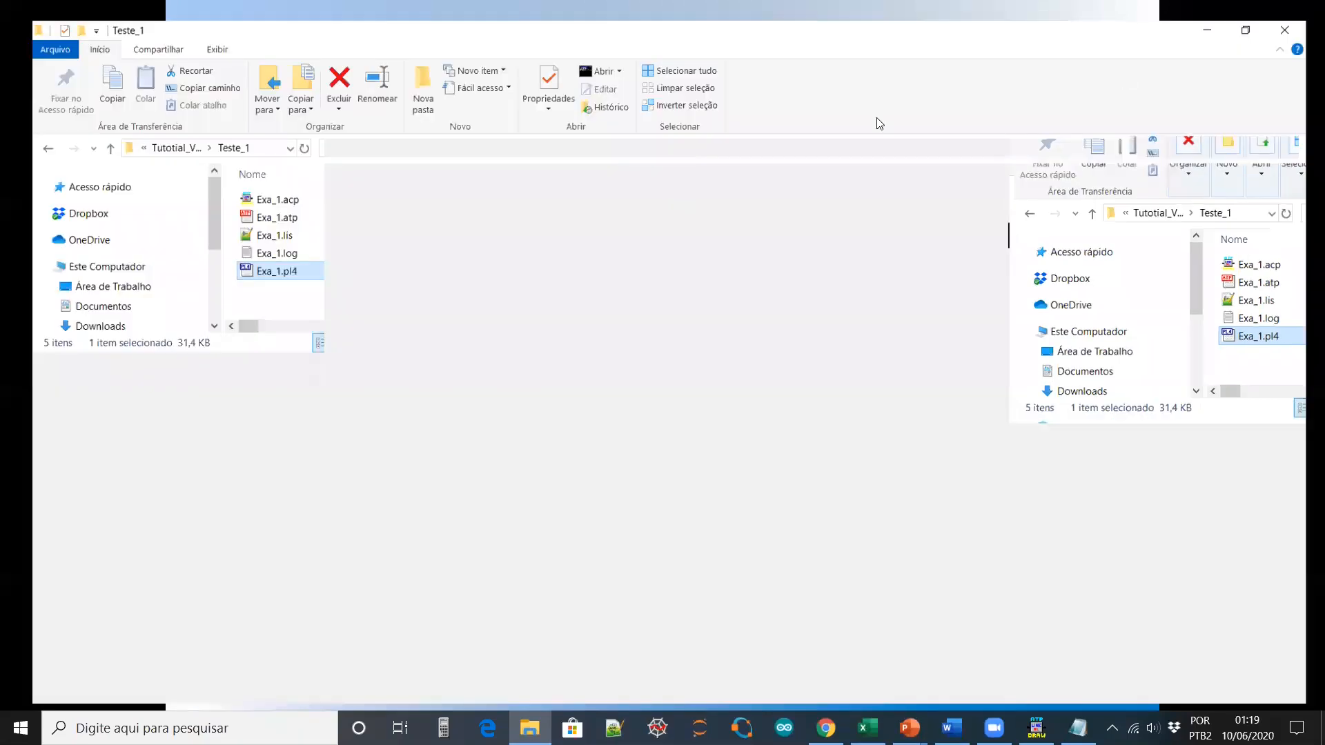
{"action": "left_click", "coordinate": [407, 132]}
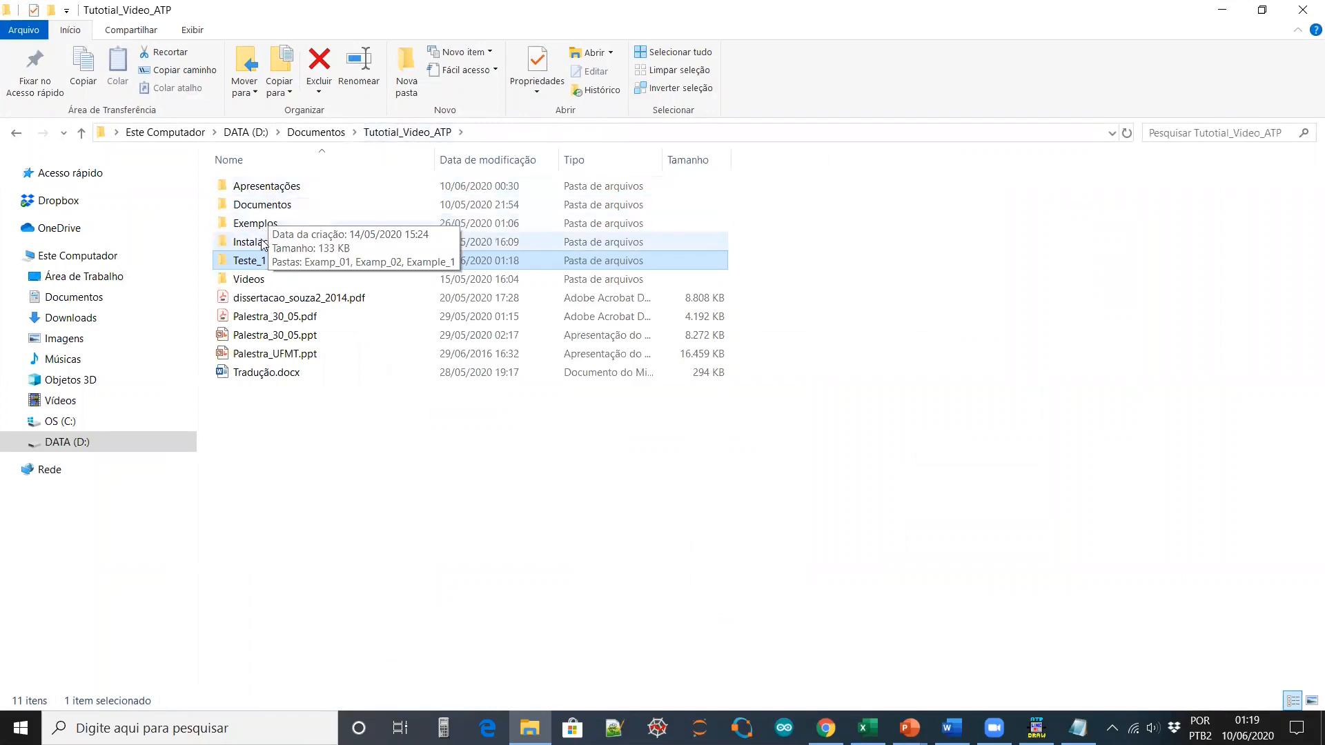
{"action": "double_click", "coordinate": [297, 243]}
{"action": "double_click", "coordinate": [290, 244]}
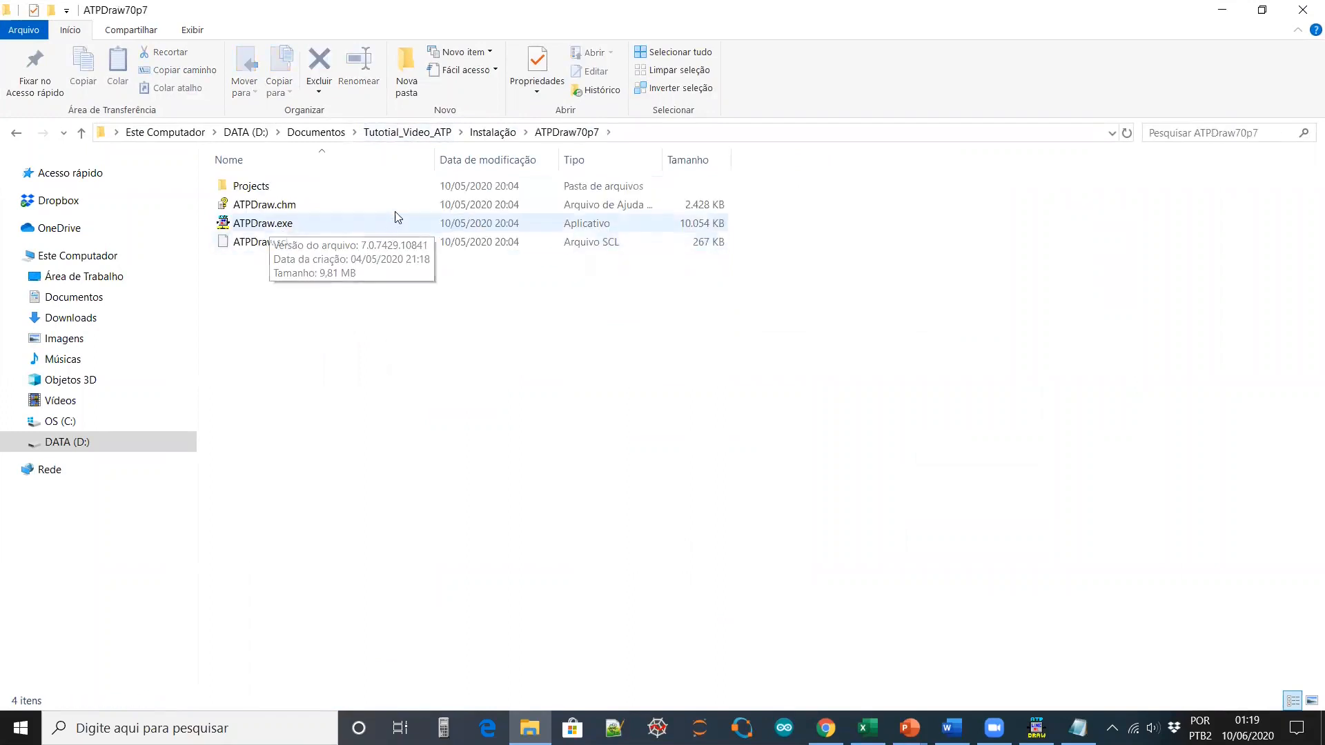
{"action": "left_click", "coordinate": [491, 132]}
{"action": "left_click", "coordinate": [289, 224]}
{"action": "double_click", "coordinate": [289, 225]}
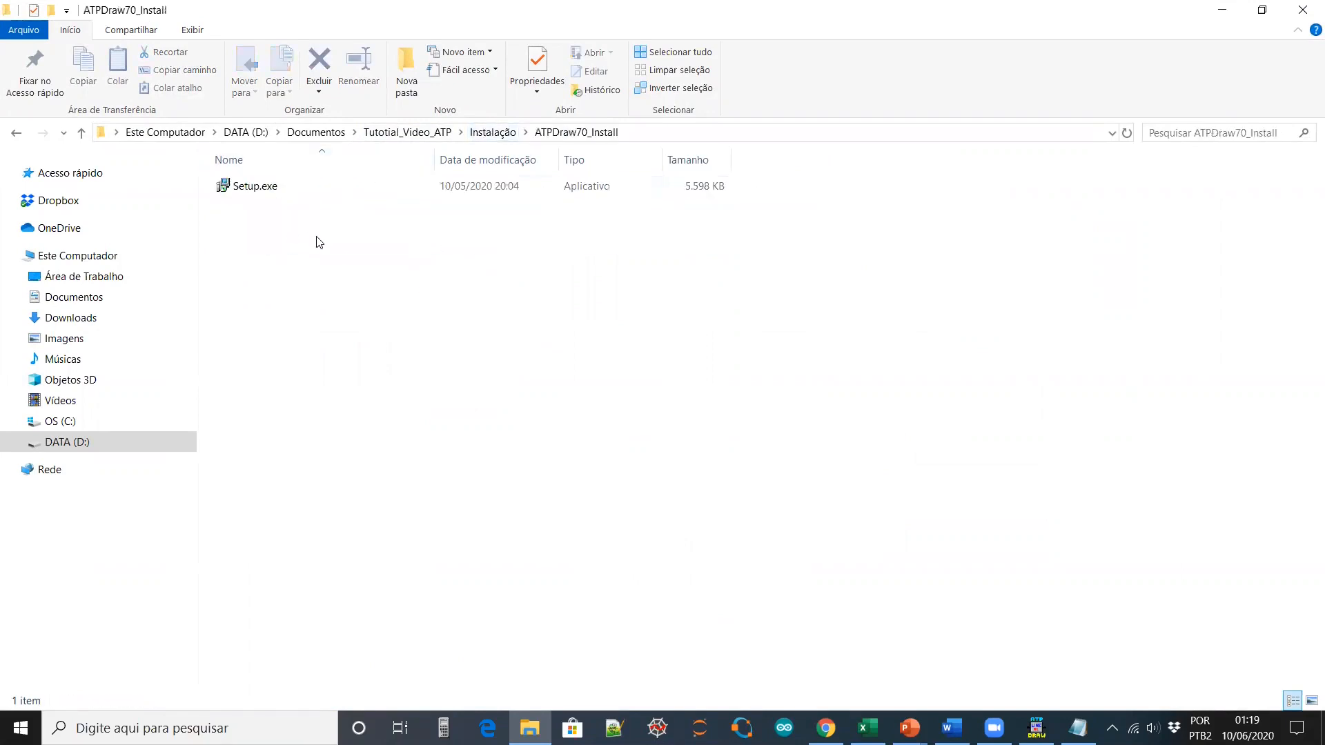
{"action": "double_click", "coordinate": [266, 186]}
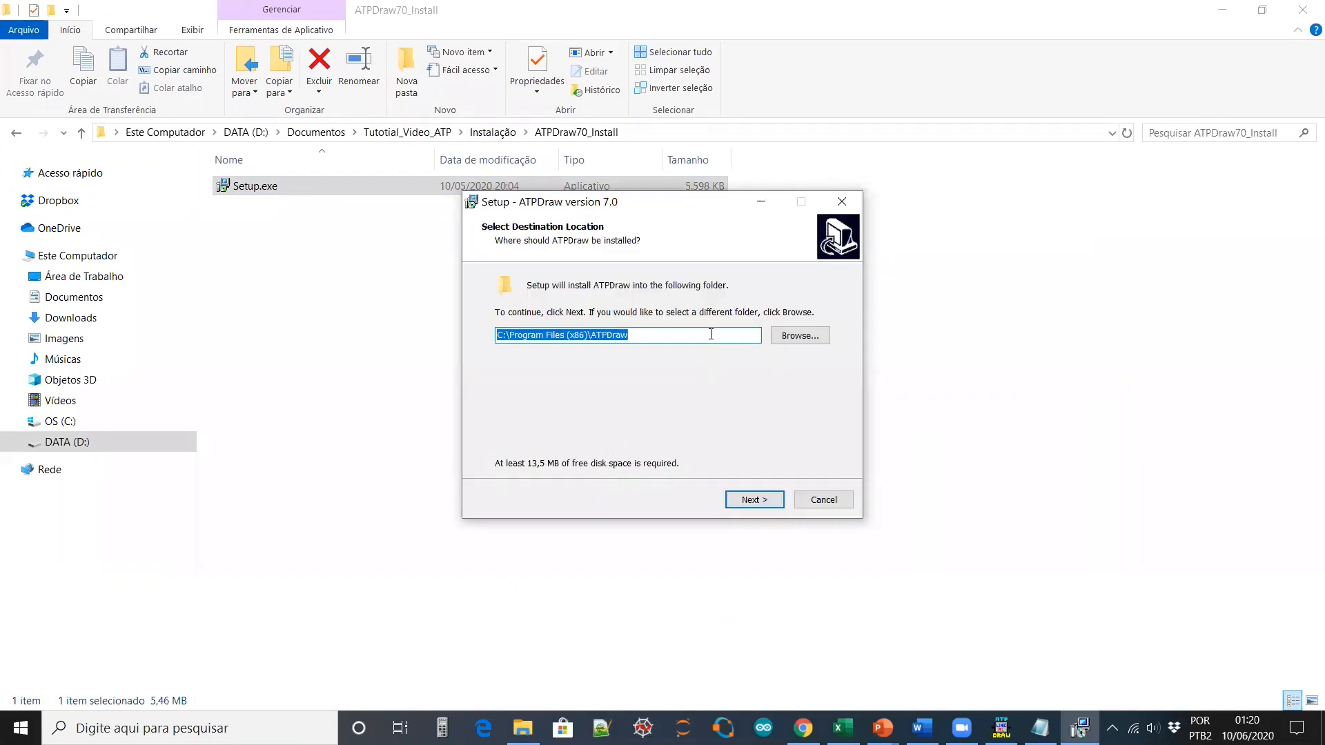
Browse the Arquivos de Programas folders, then keep the default ATPDraw install folder
{"action": "left_click", "coordinate": [813, 336]}
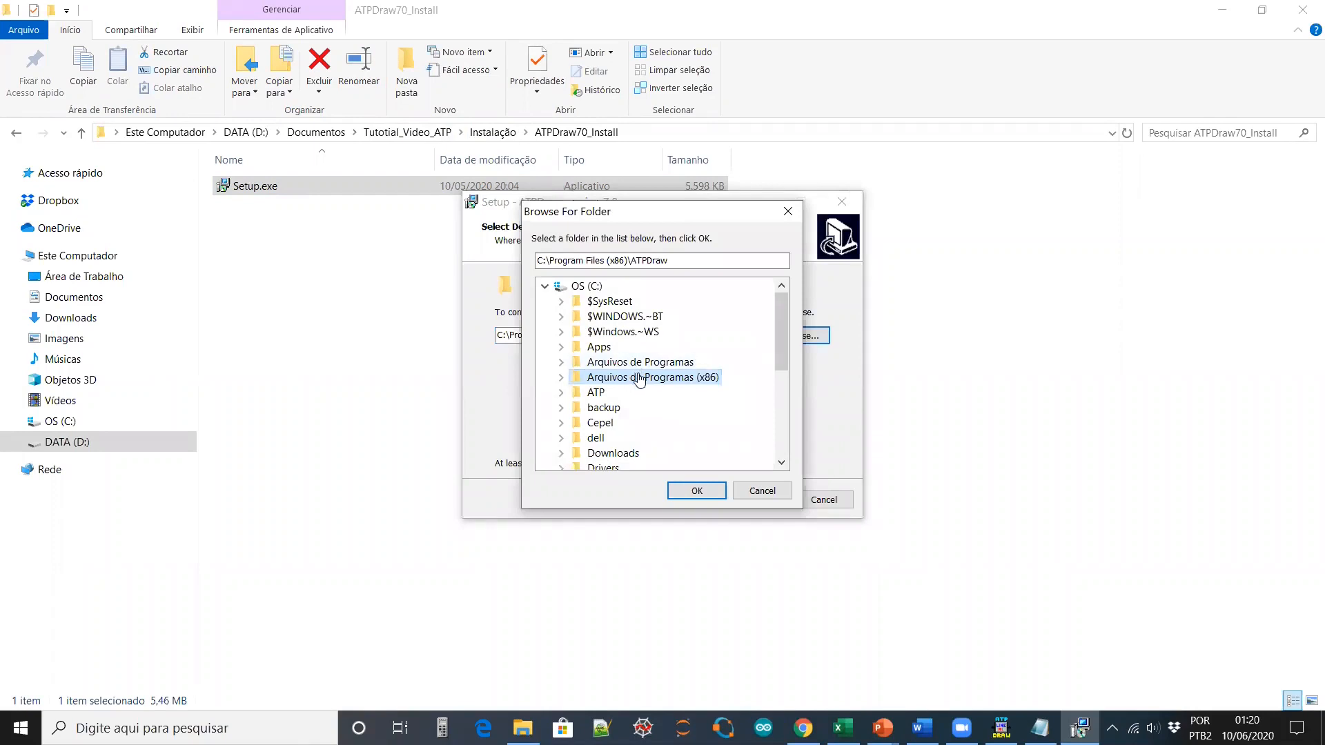
{"action": "scroll", "coordinate": [636, 378], "scroll_direction": "down", "scroll_amount": 1}
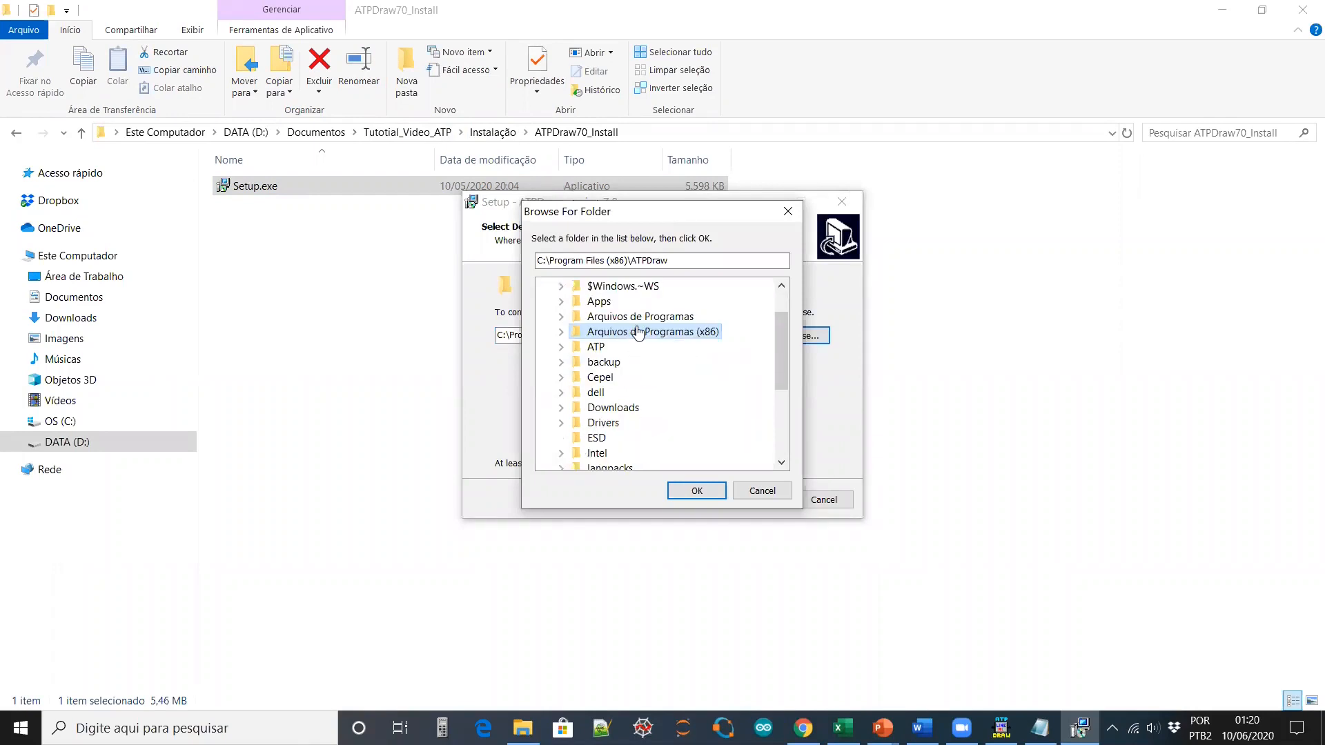
{"action": "double_click", "coordinate": [639, 333]}
{"action": "scroll", "coordinate": [621, 307], "scroll_direction": "up", "scroll_amount": 1}
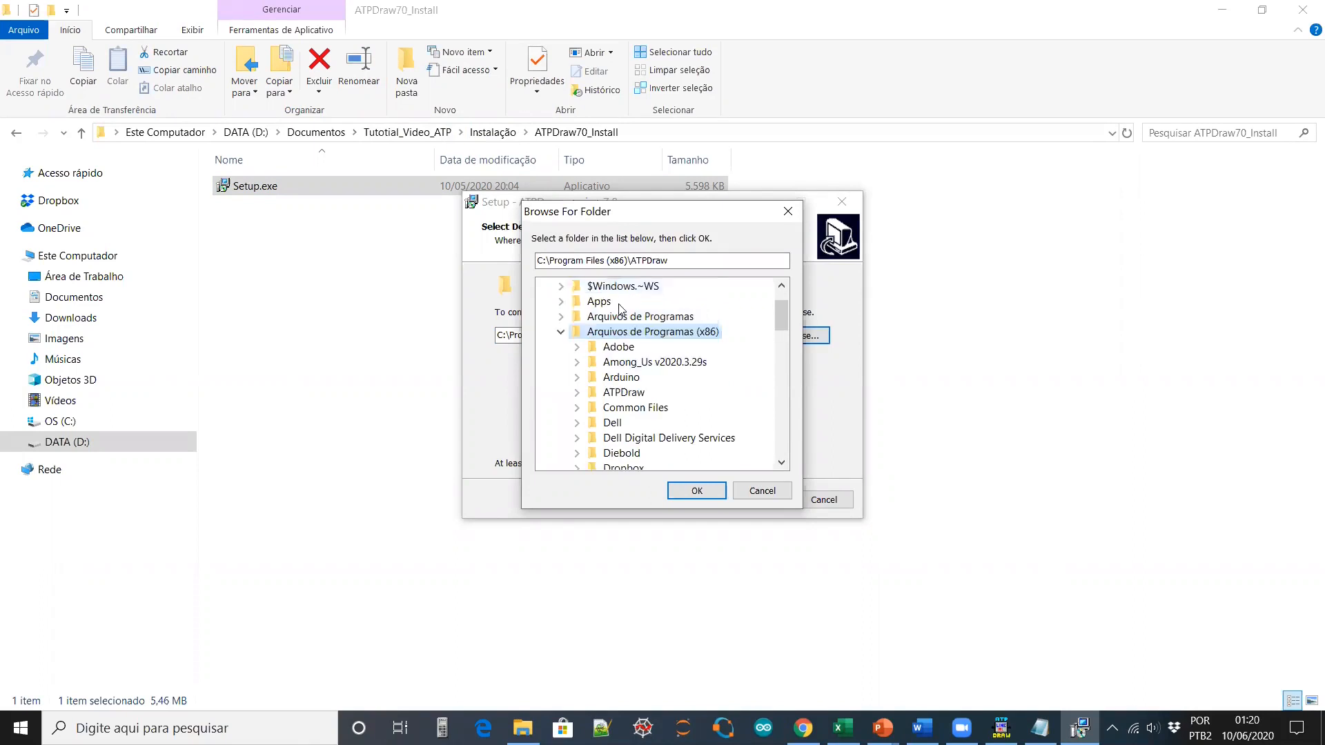
{"action": "double_click", "coordinate": [634, 318]}
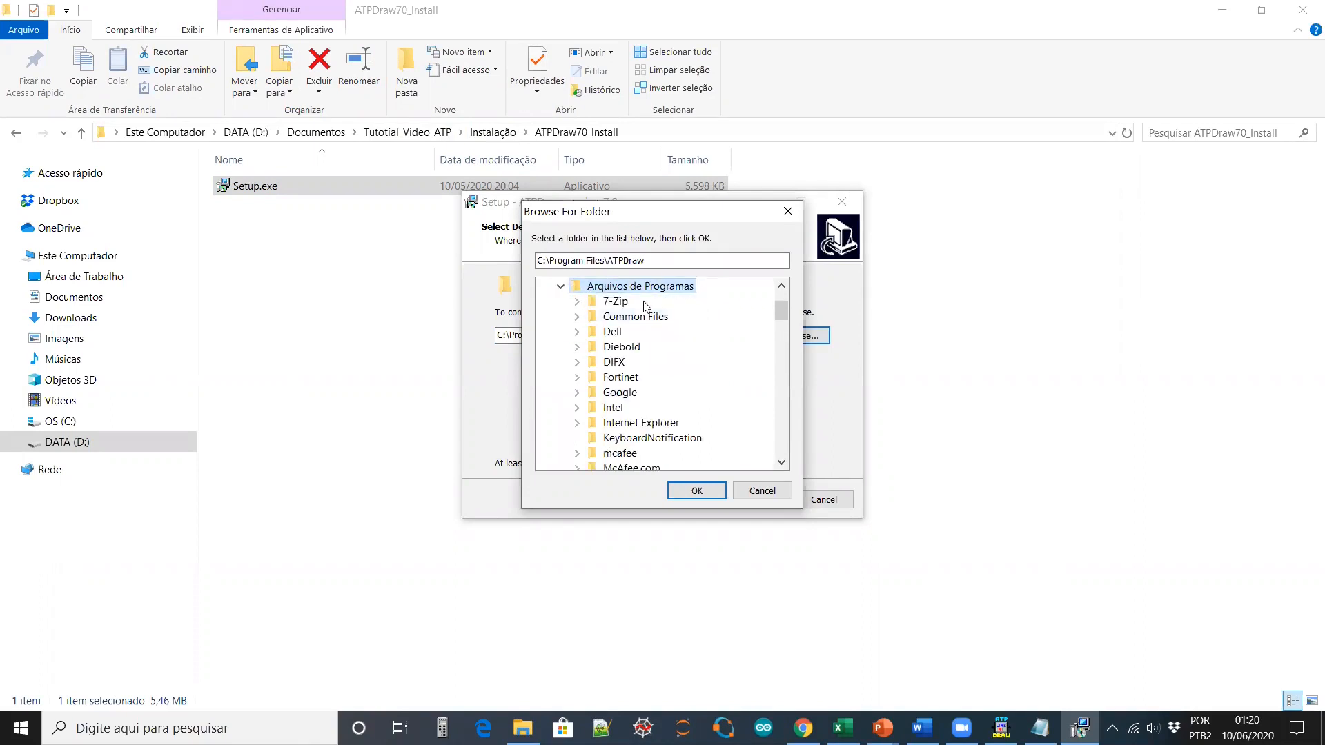
{"action": "scroll", "coordinate": [646, 324], "scroll_direction": "up", "scroll_amount": 2}
{"action": "scroll", "coordinate": [659, 358], "scroll_direction": "down", "scroll_amount": 8}
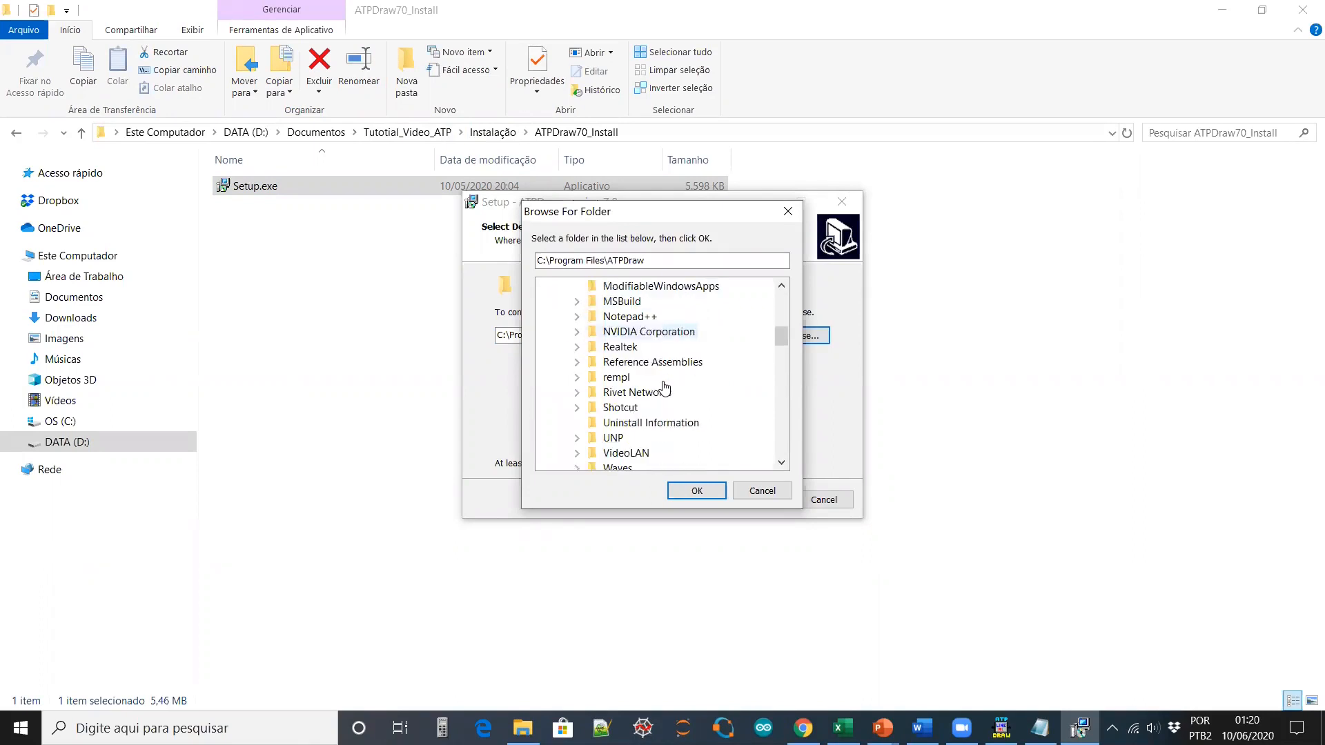
{"action": "scroll", "coordinate": [664, 390], "scroll_direction": "down", "scroll_amount": 6}
{"action": "scroll", "coordinate": [635, 345], "scroll_direction": "up", "scroll_amount": 1}
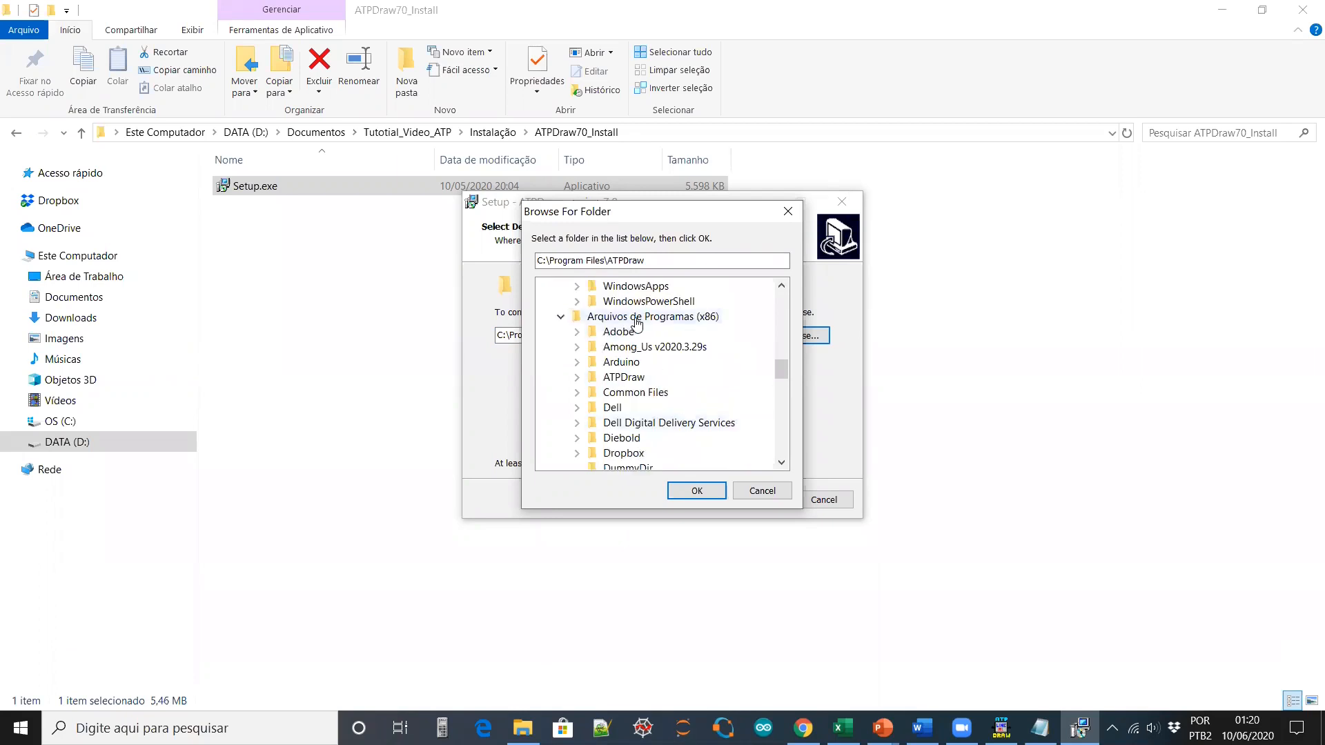
{"action": "left_click", "coordinate": [759, 490]}
{"action": "left_click", "coordinate": [658, 337]}
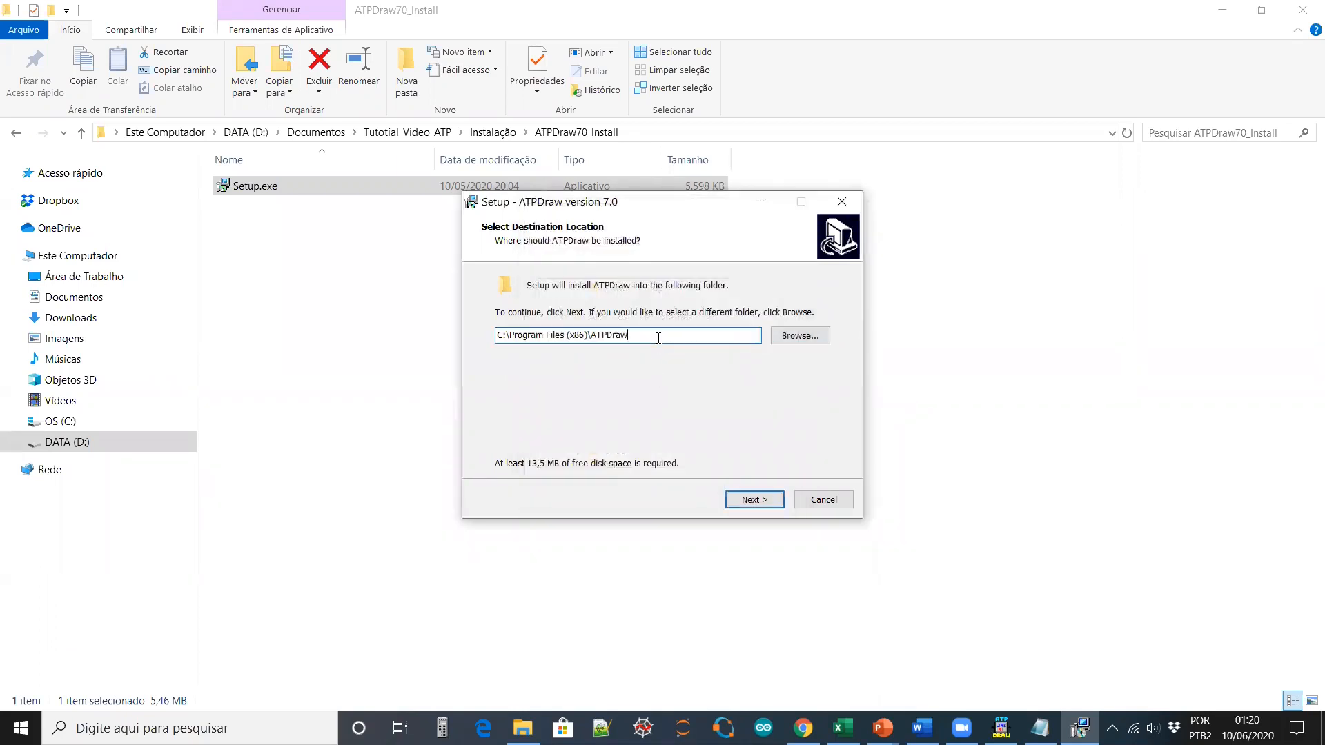
{"action": "left_click", "coordinate": [759, 506]}
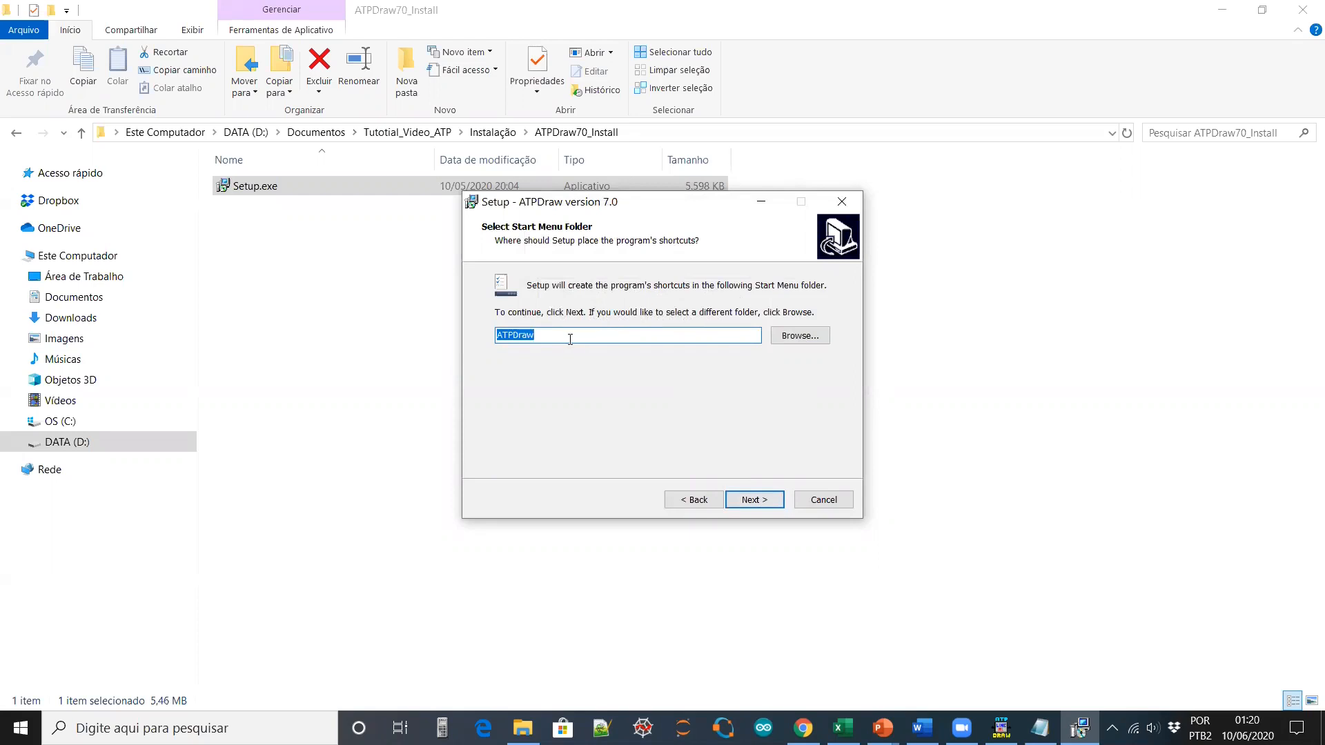
Accept the ATPDraw7 Start Menu folder, enable a desktop shortcut, install, and finish
{"action": "left_click", "coordinate": [570, 339]}
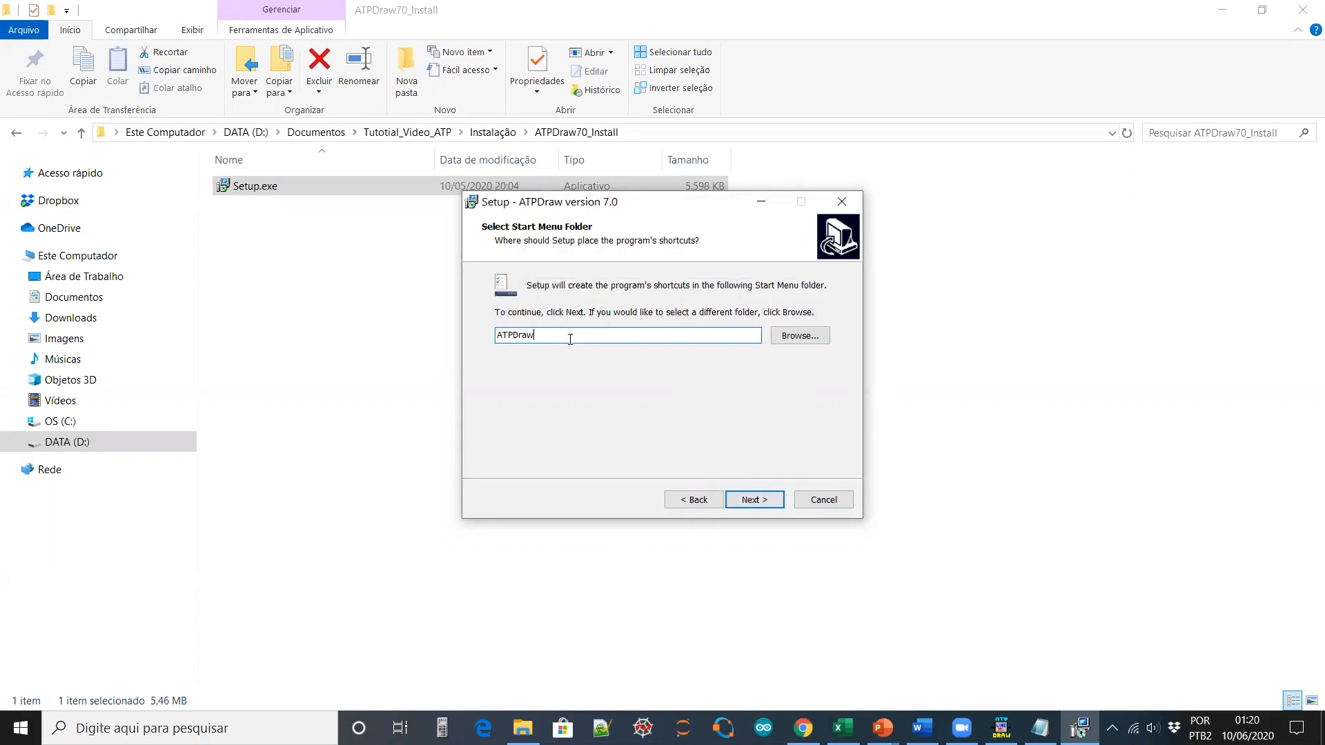
{"action": "left_click", "coordinate": [732, 501]}
{"action": "left_click", "coordinate": [503, 336]}
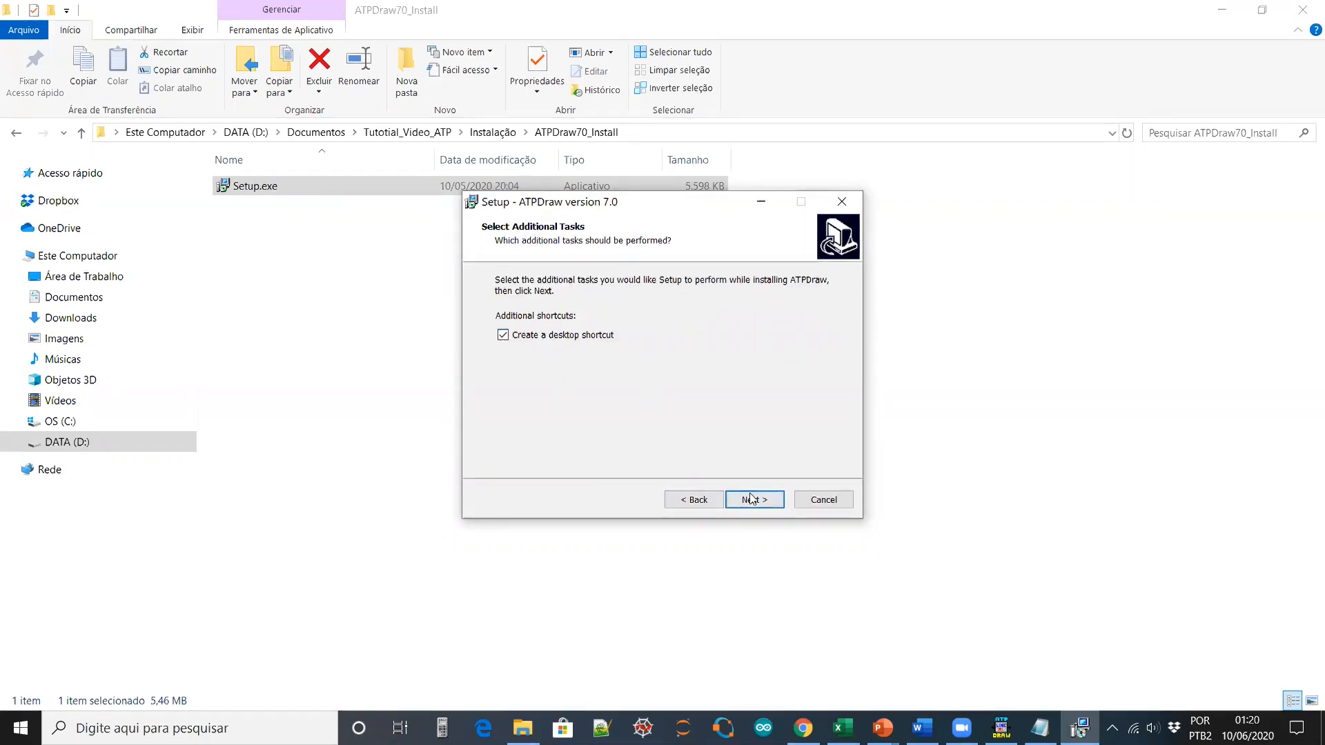
{"action": "left_click", "coordinate": [756, 500]}
{"action": "left_click", "coordinate": [756, 500]}
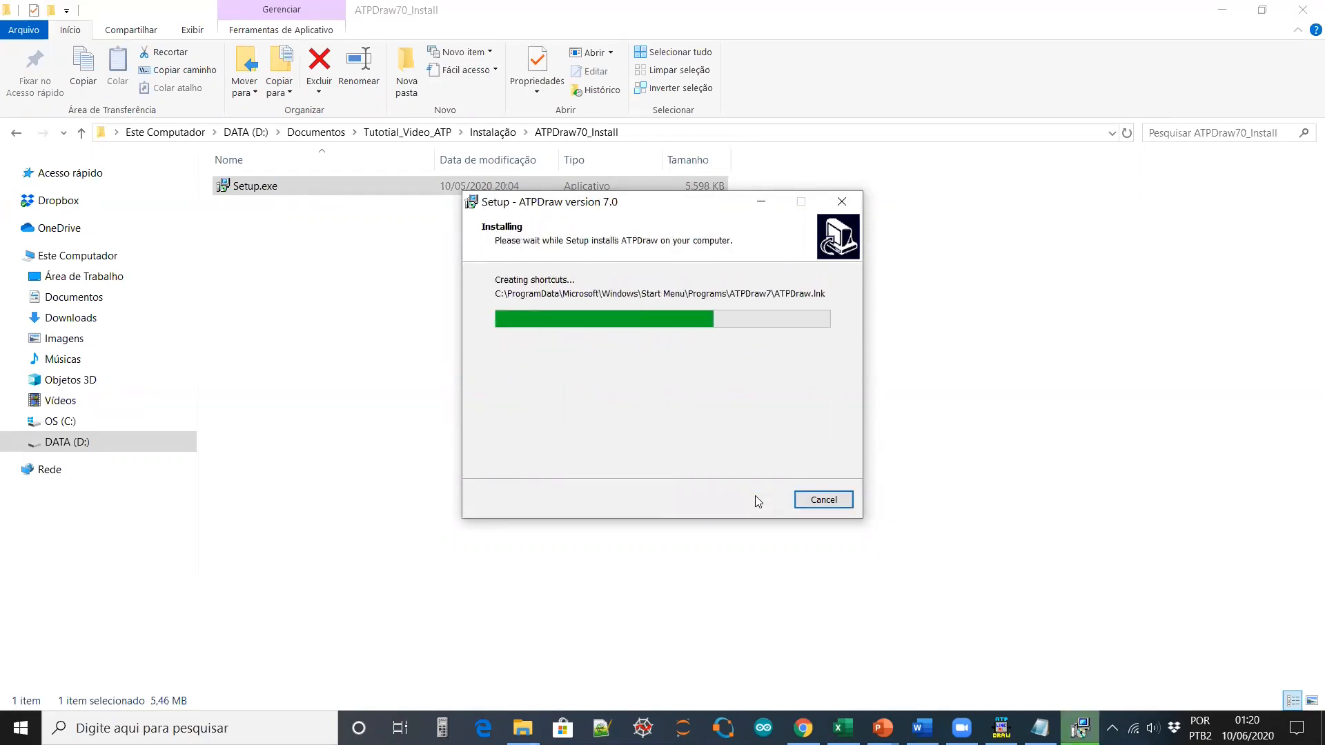
{"action": "left_click", "coordinate": [774, 500]}
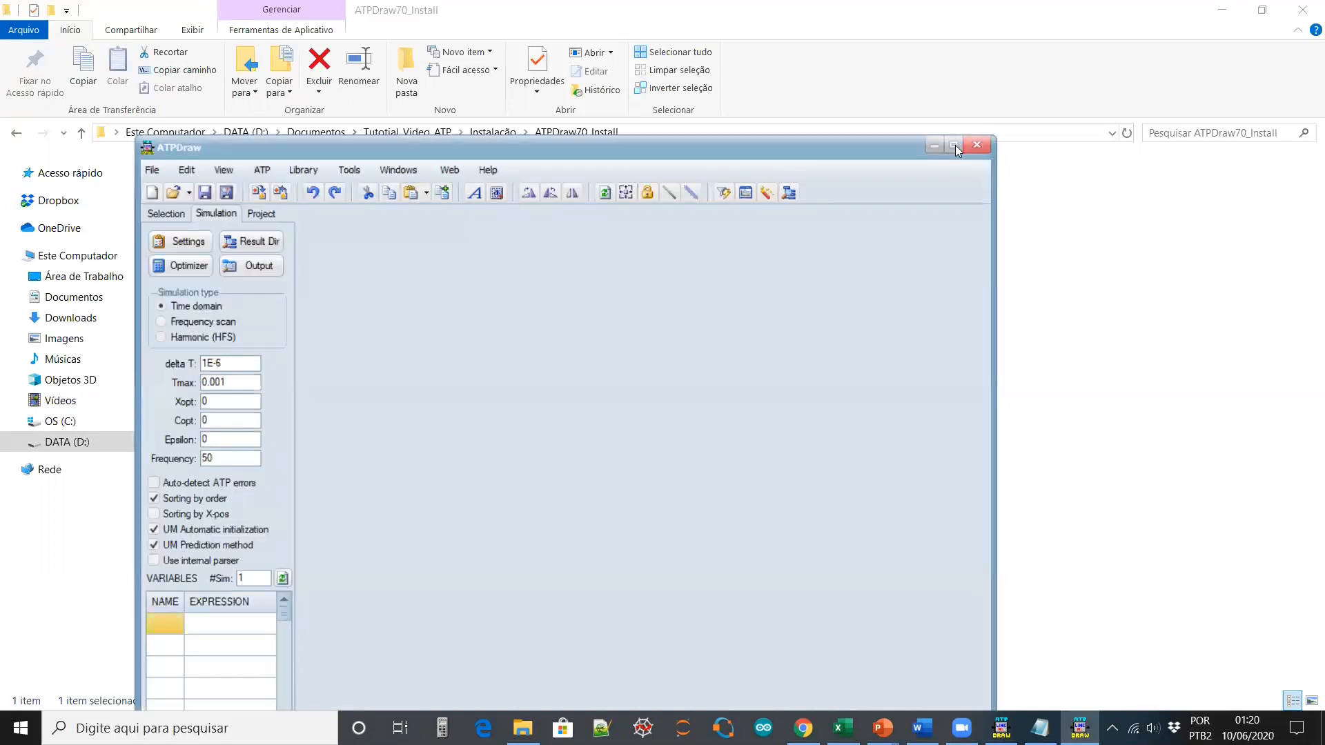
Maximize the newly launched ATPDraw 7.0 window, then close it
{"action": "left_click", "coordinate": [954, 145]}
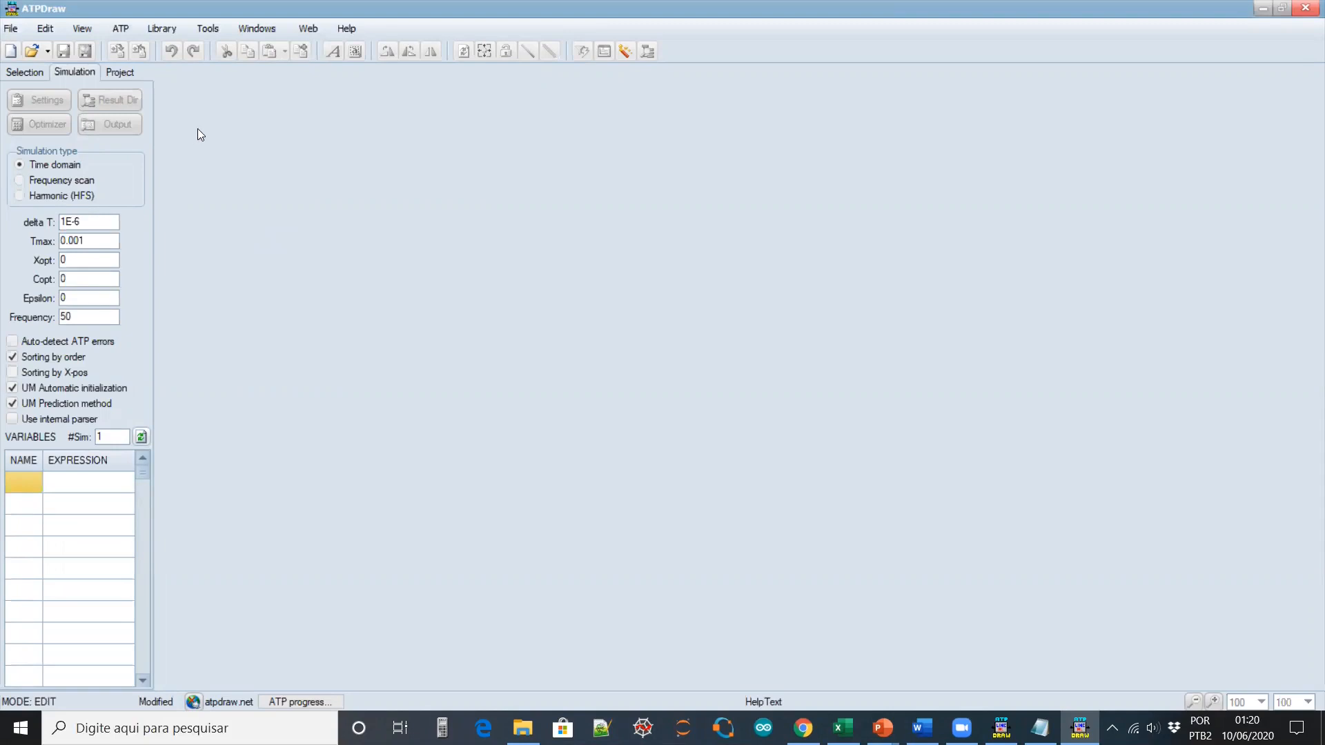
{"action": "left_click", "coordinate": [1304, 10]}
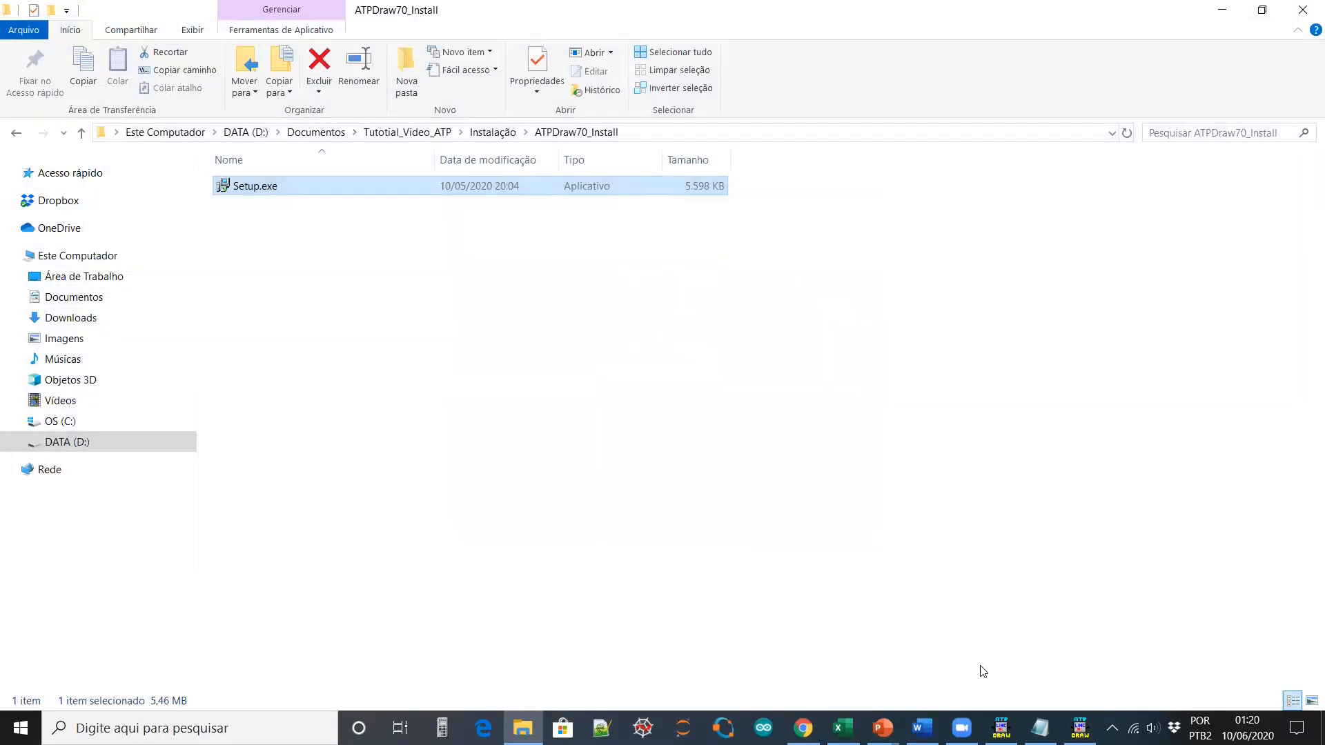
Advance the slideshow to 'Discovering ATPDraw', then switch back to ATPDraw via Task View
{"action": "mouse_move", "coordinate": [882, 727]}
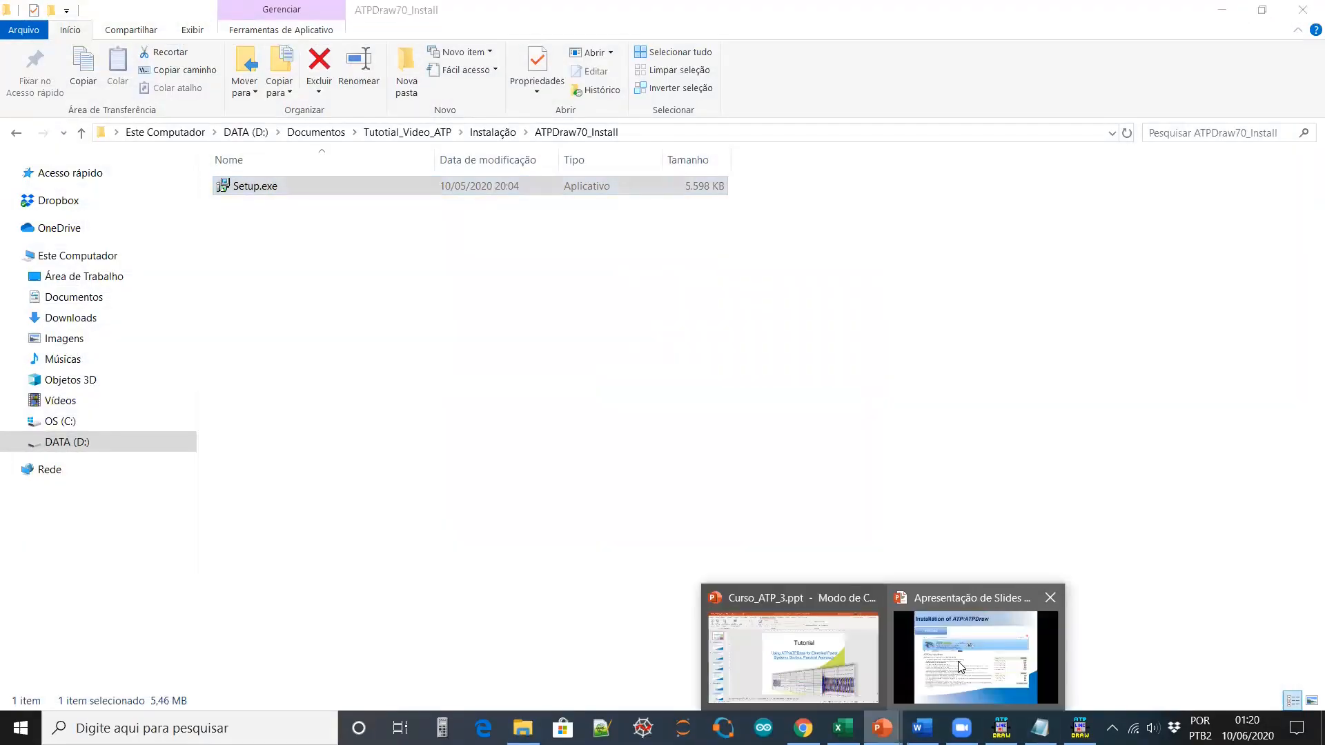
{"action": "left_click", "coordinate": [961, 666]}
{"action": "left_click", "coordinate": [963, 650]}
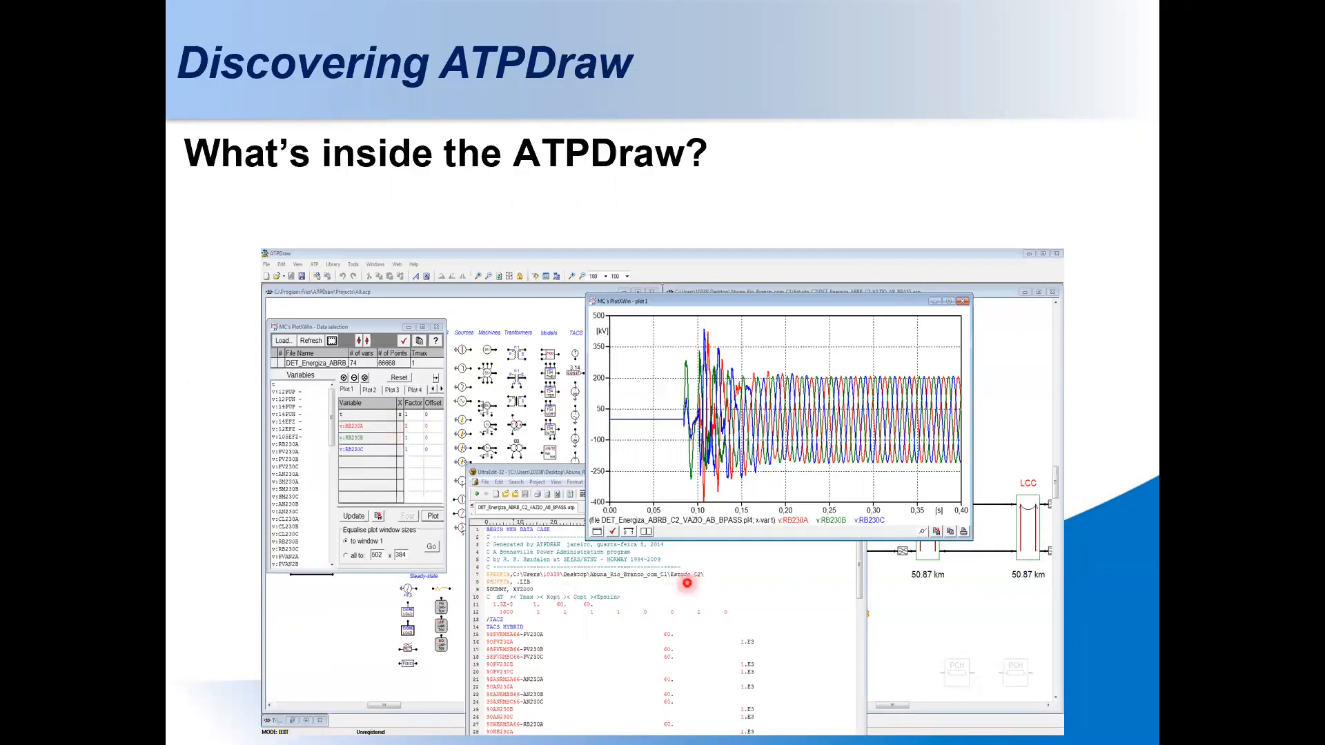
{"action": "key", "text": "super+Tab"}
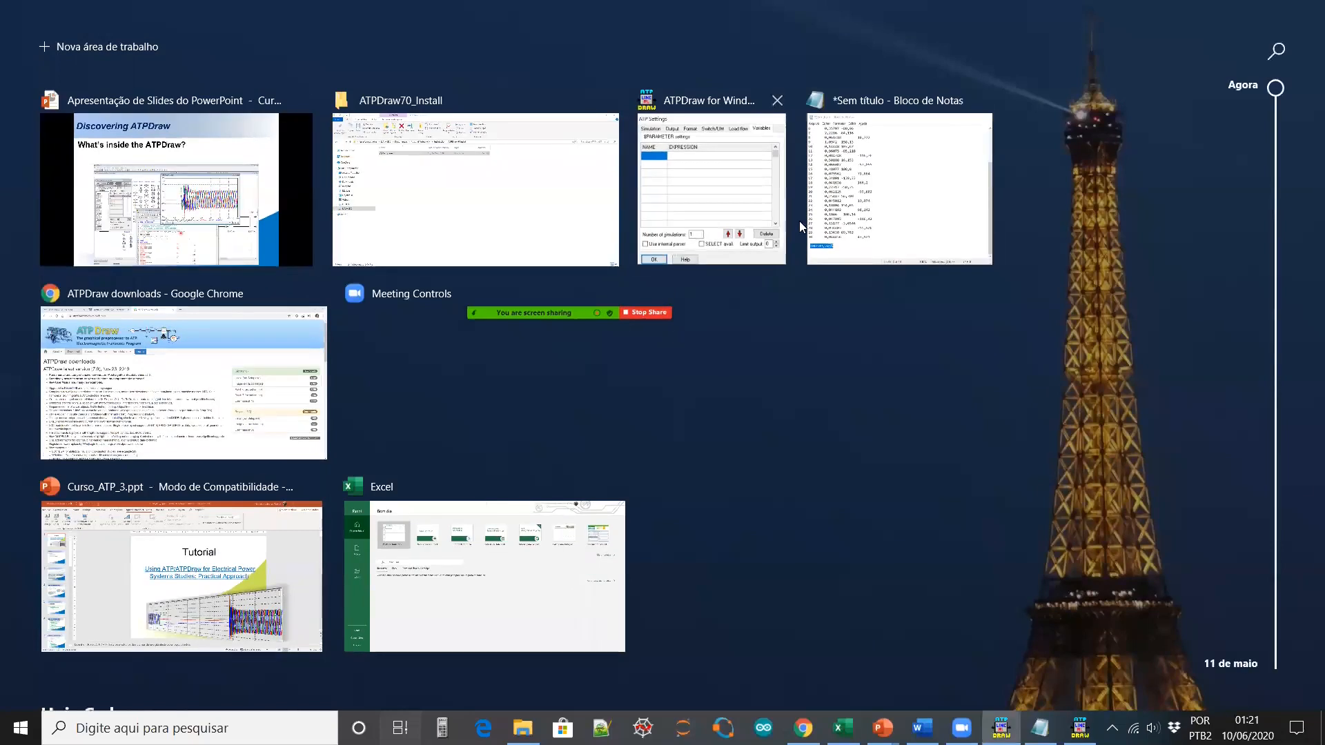
{"action": "left_click", "coordinate": [724, 179]}
Maximize ATPDraw, start a new Noname.acp circuit, and browse the canvas component menu
{"action": "left_click", "coordinate": [1096, 24]}
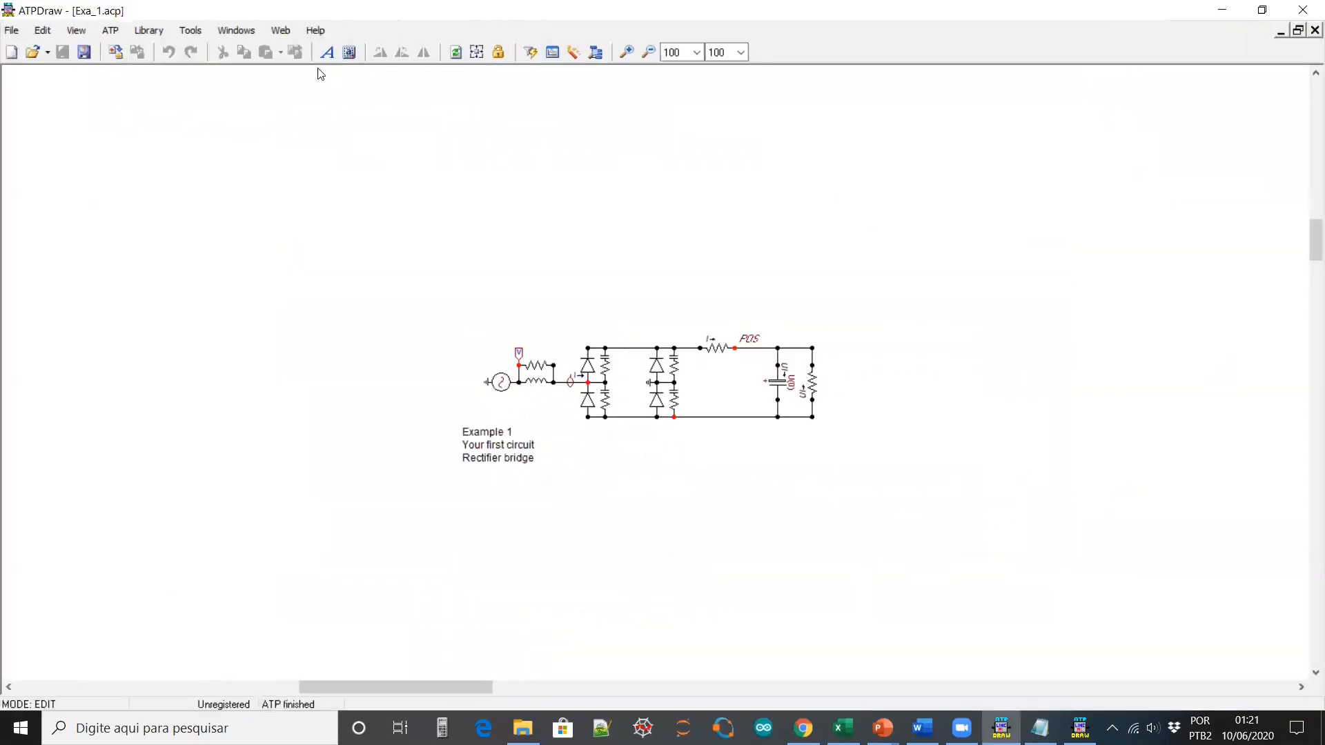
{"action": "left_click", "coordinate": [12, 52]}
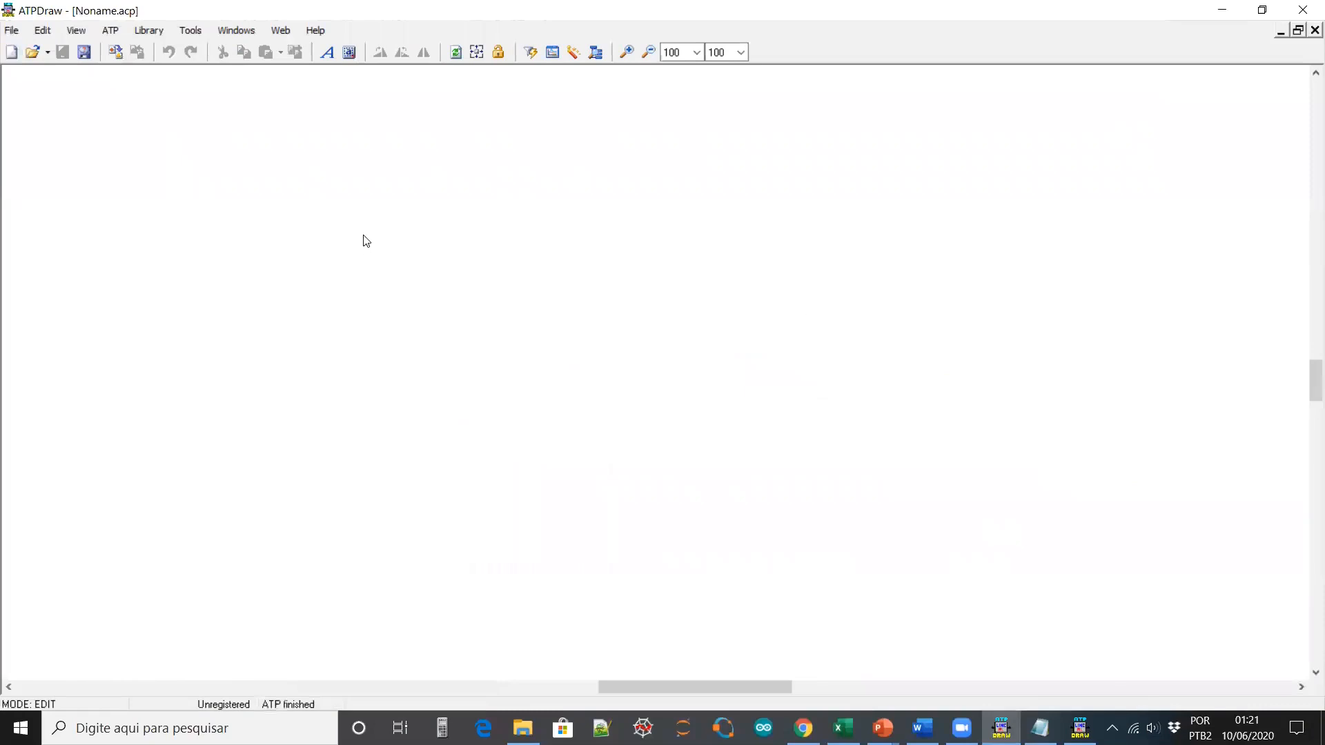
{"action": "right_click", "coordinate": [408, 174]}
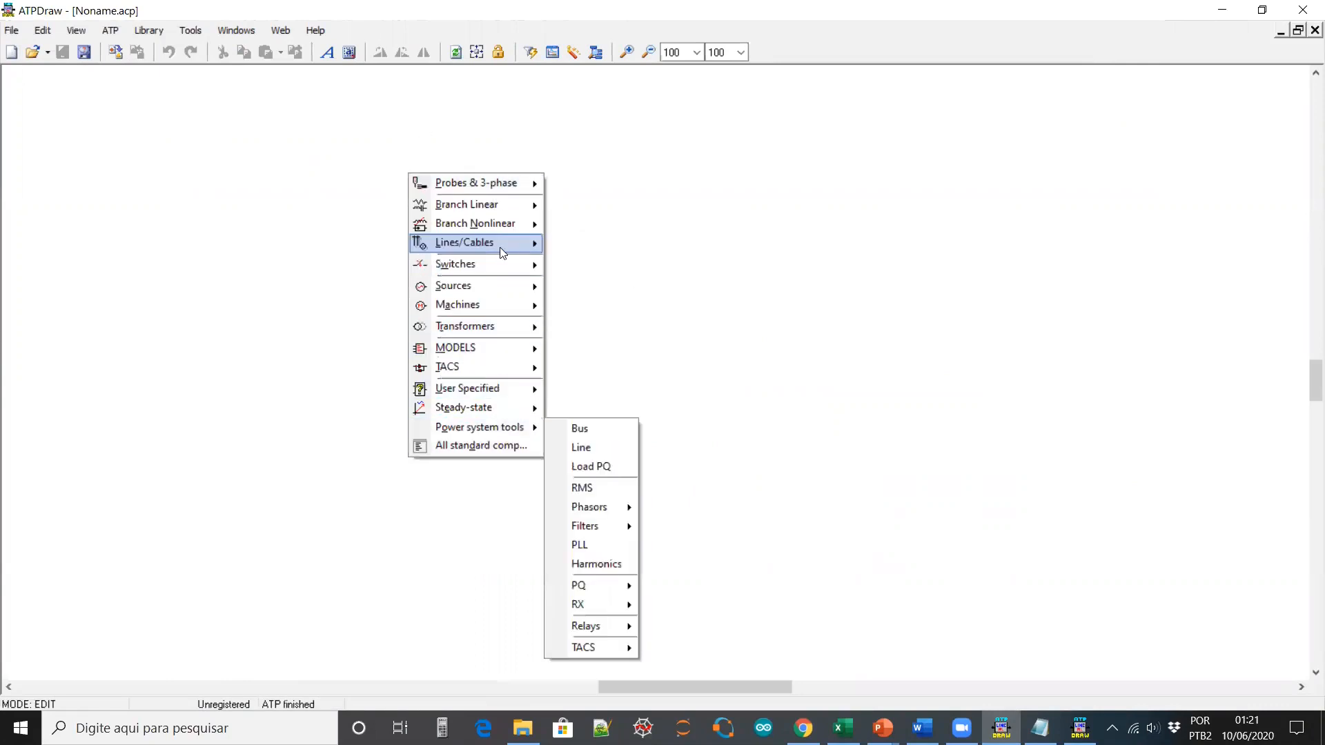
{"action": "mouse_move", "coordinate": [445, 187]}
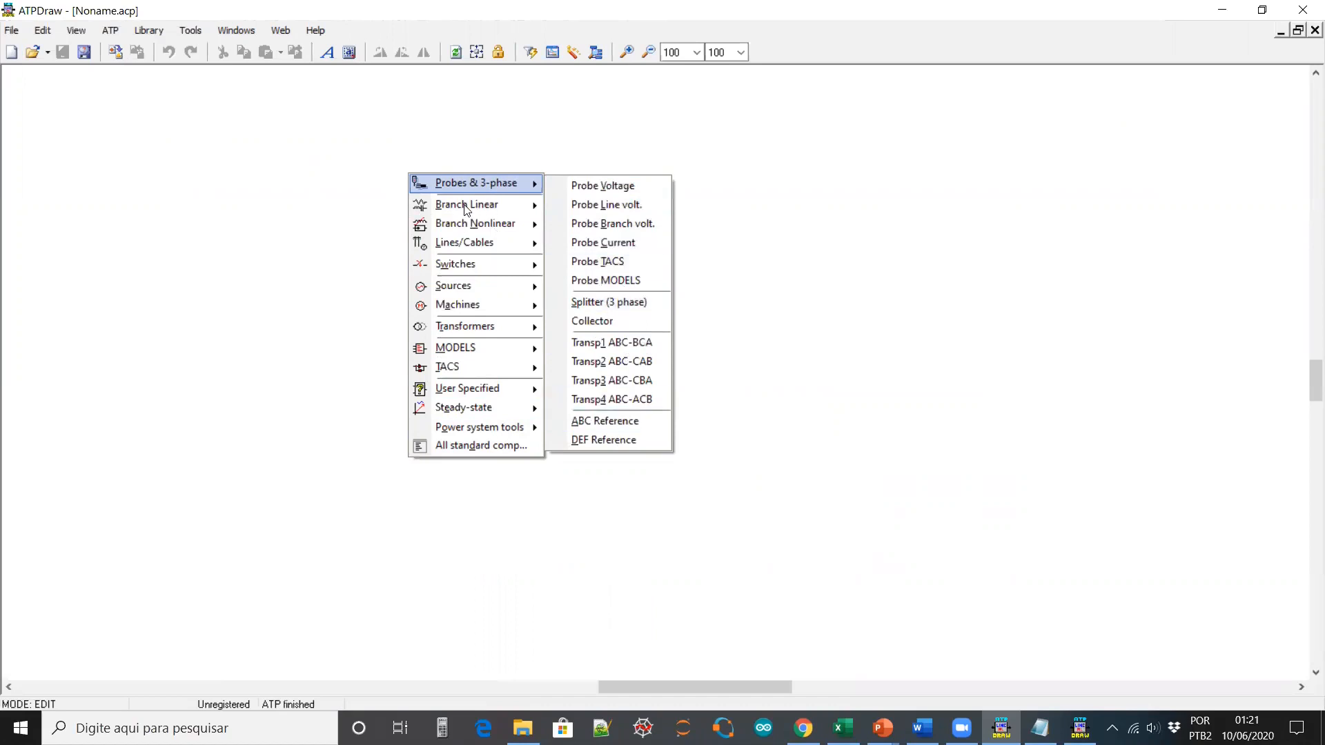
{"action": "mouse_move", "coordinate": [458, 210]}
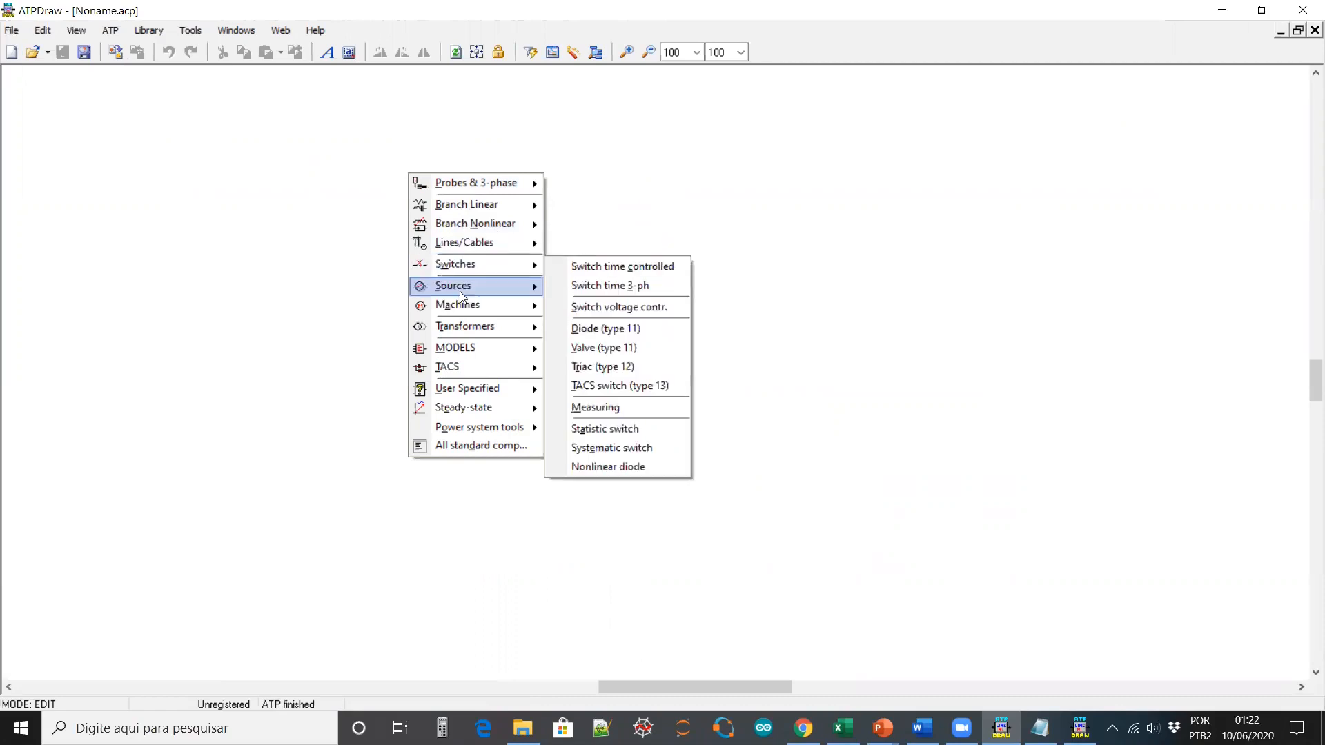
{"action": "mouse_move", "coordinate": [468, 334]}
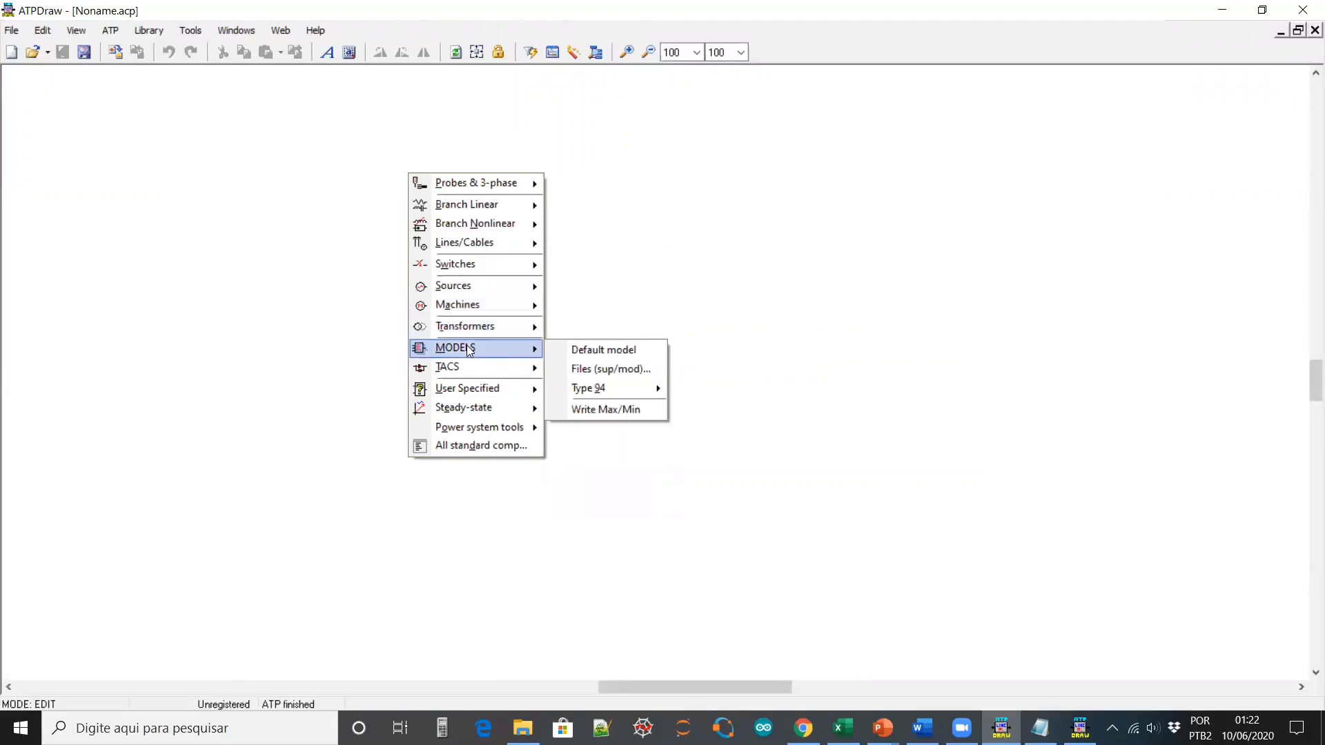
{"action": "left_click", "coordinate": [185, 149]}
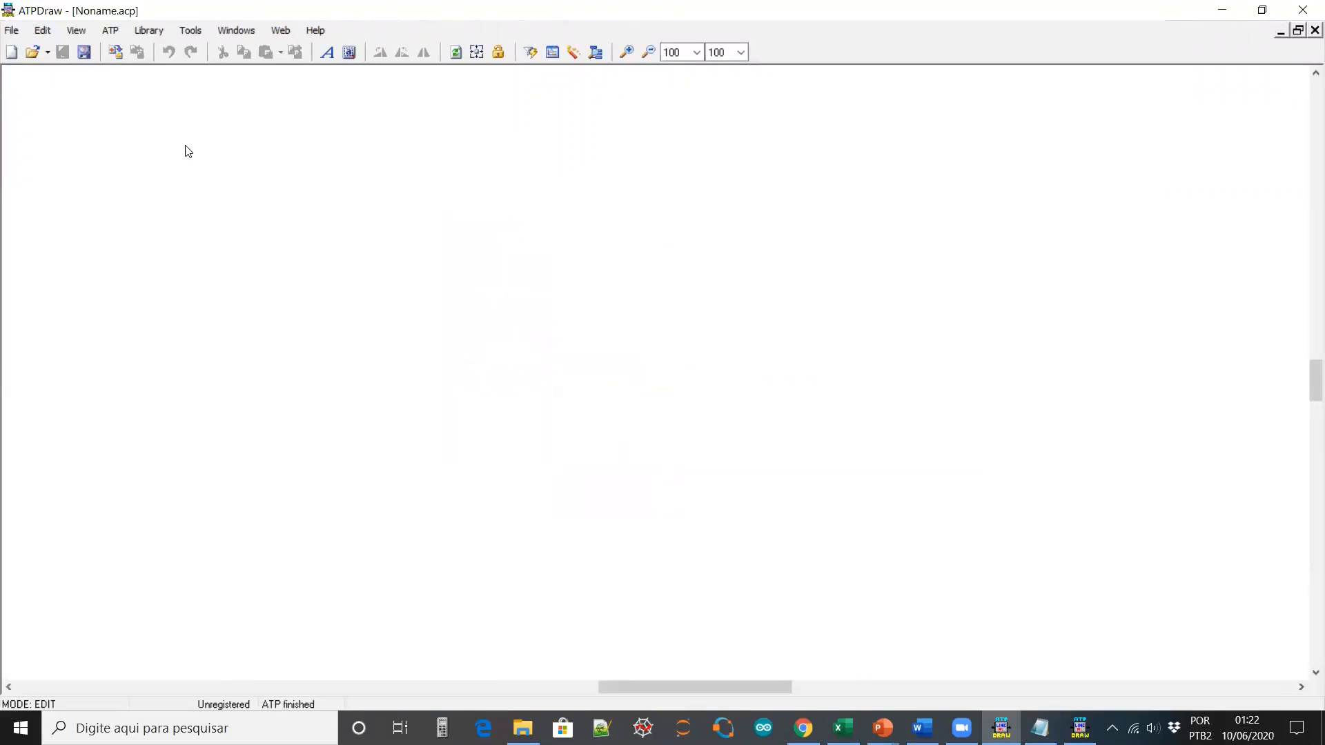
Show the component tree via View > Side Bar, then bring up the Open Project dialog
{"action": "left_click", "coordinate": [76, 31]}
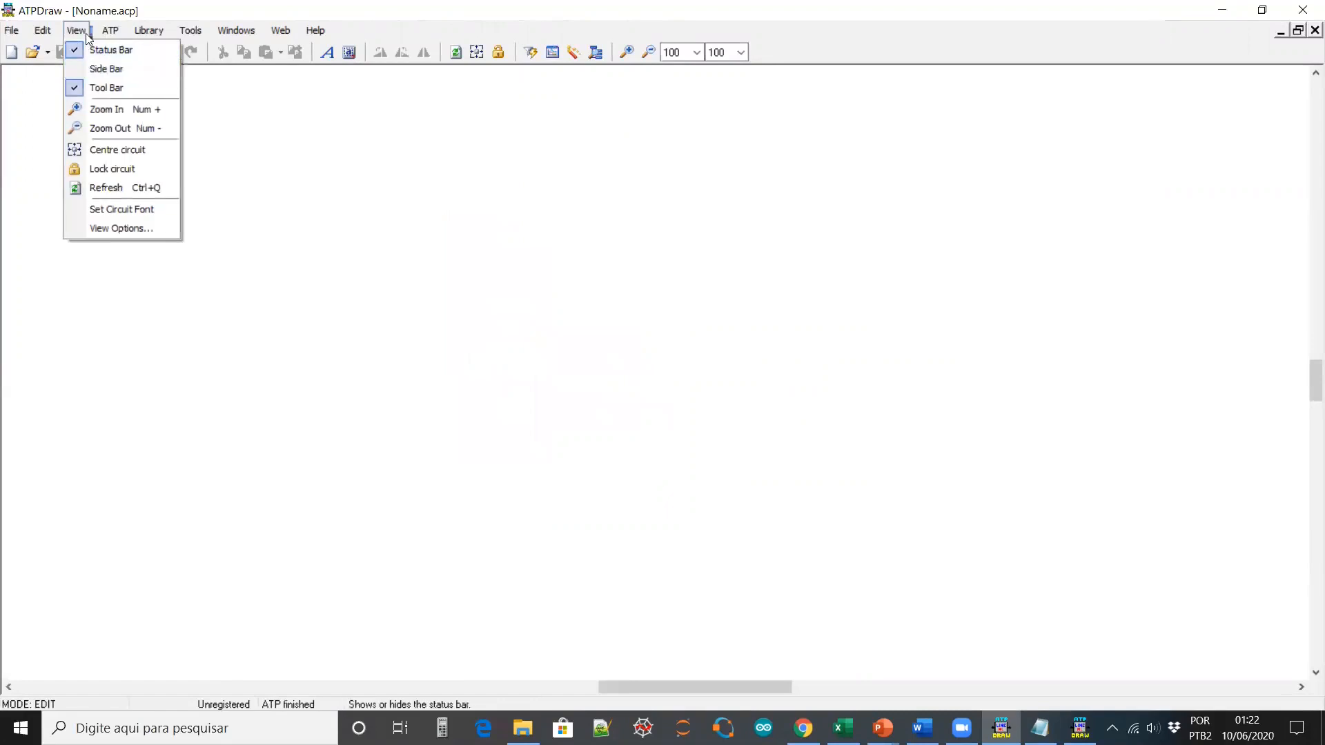
{"action": "left_click", "coordinate": [119, 67]}
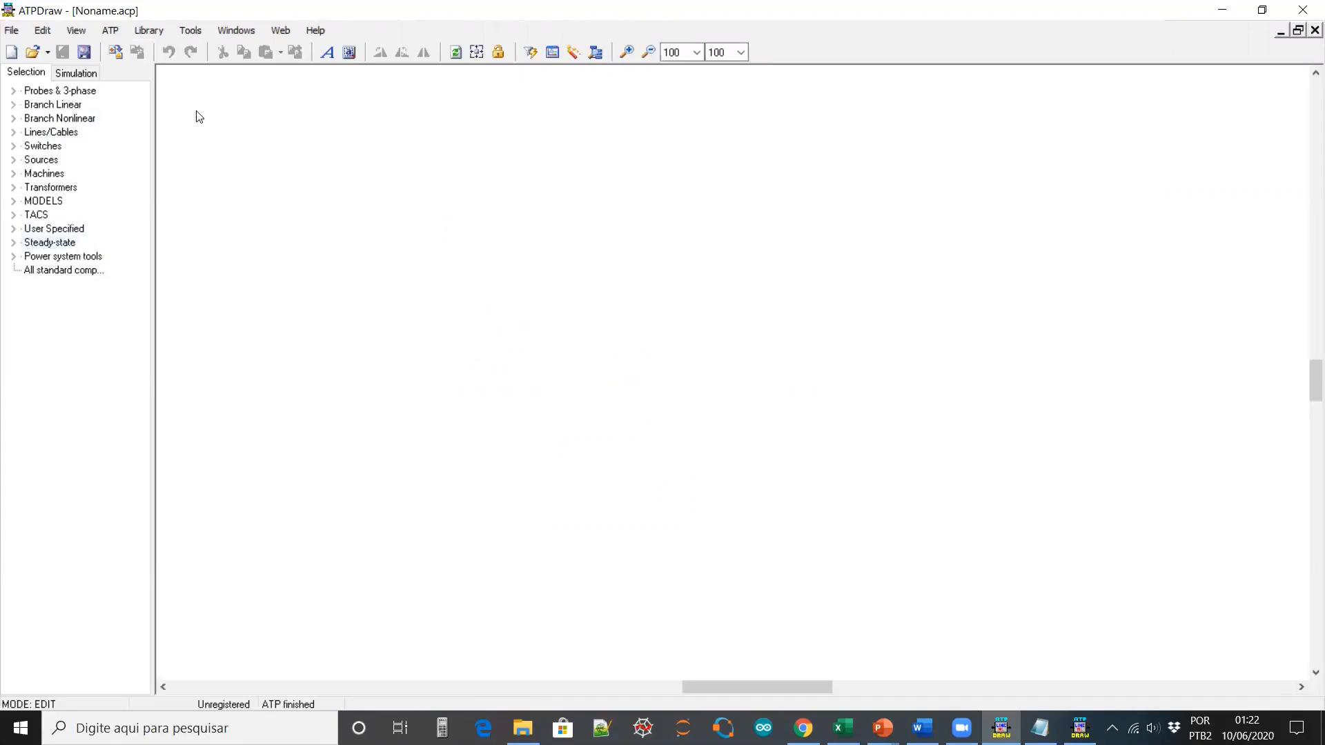
{"action": "left_click", "coordinate": [32, 52]}
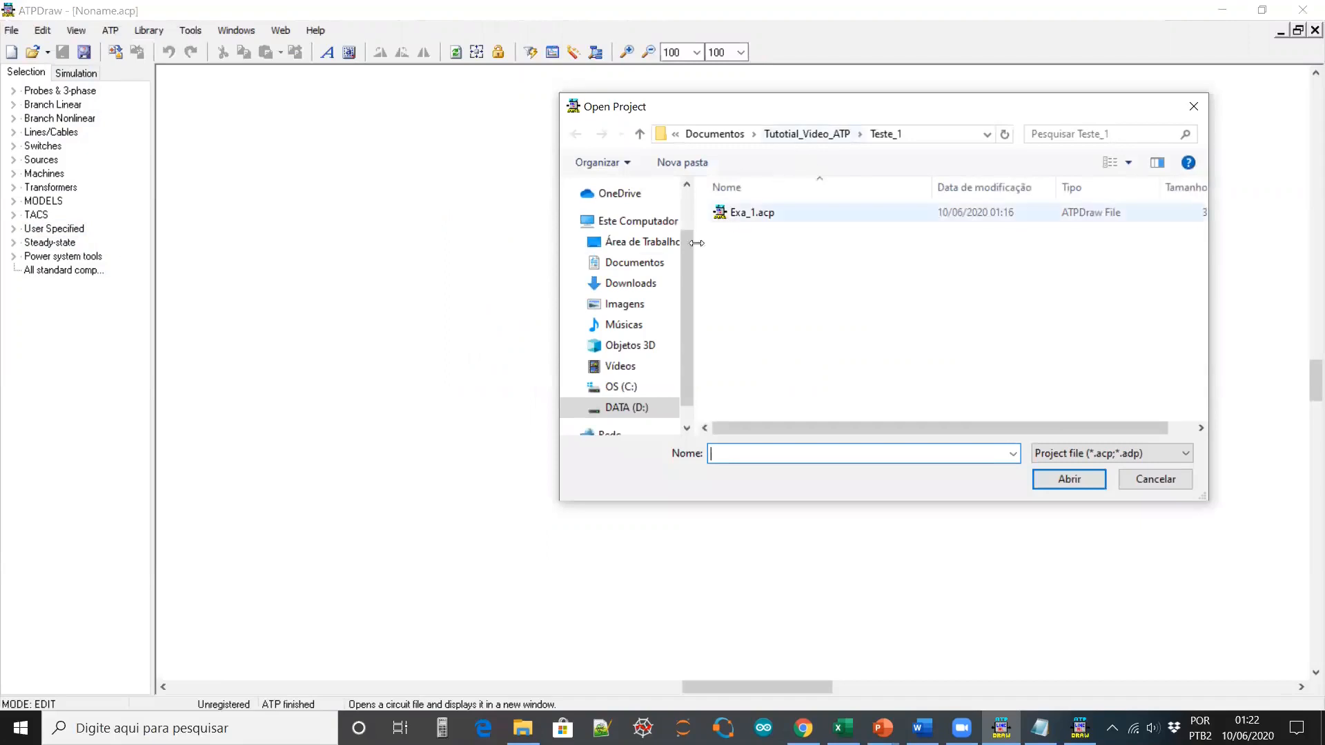
Browse C: > Arquivos de Programas (x86) > ATPDraw > Projects and open the All.acp example
{"action": "left_click", "coordinate": [636, 389]}
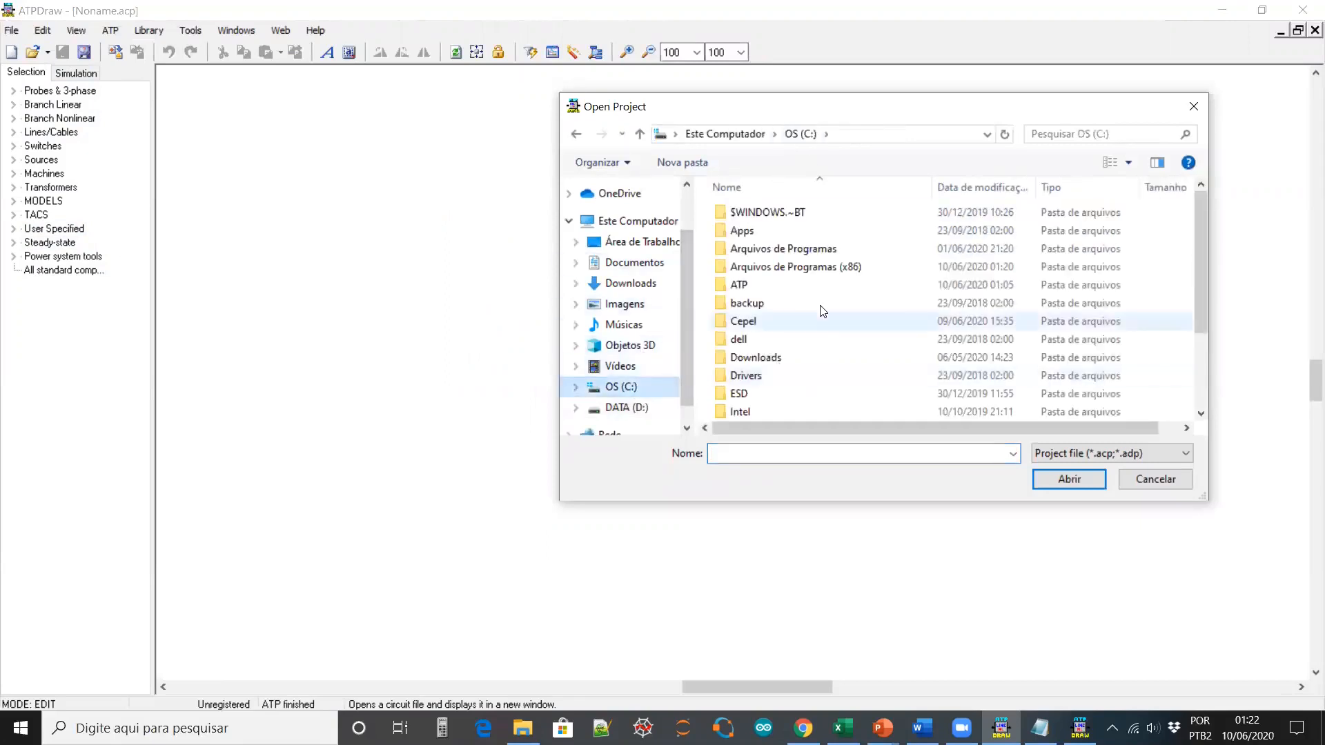
{"action": "double_click", "coordinate": [807, 263]}
{"action": "double_click", "coordinate": [760, 267]}
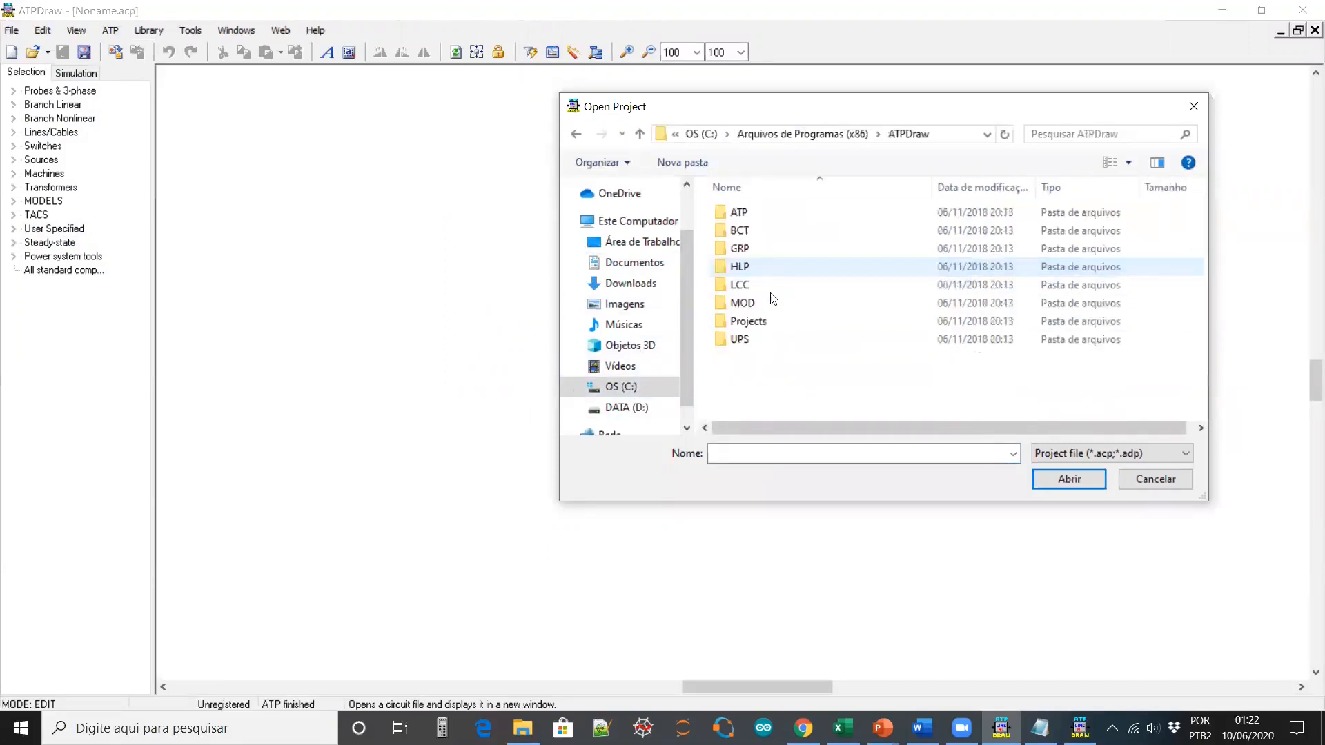
{"action": "left_click", "coordinate": [763, 322]}
{"action": "double_click", "coordinate": [763, 323]}
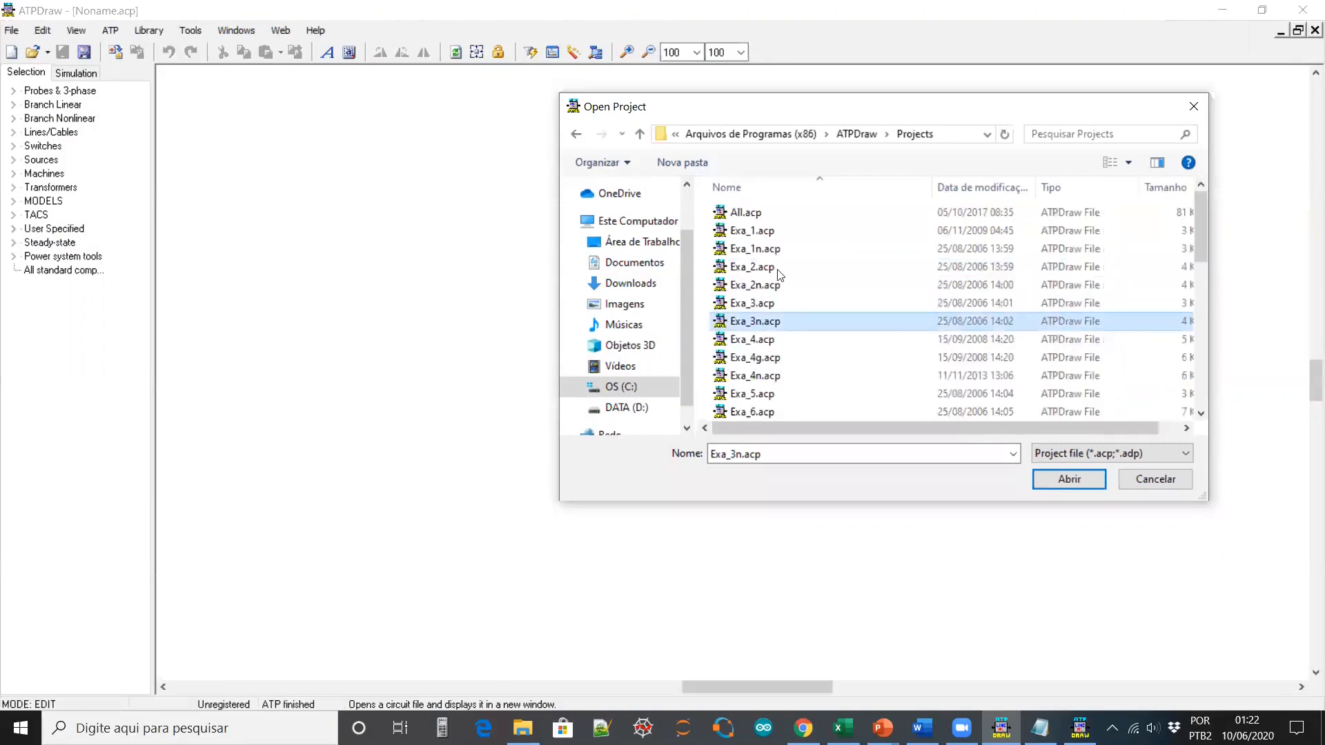
{"action": "double_click", "coordinate": [739, 214]}
{"action": "left_click_drag", "start_coordinate": [631, 689], "coordinate": [564, 690]}
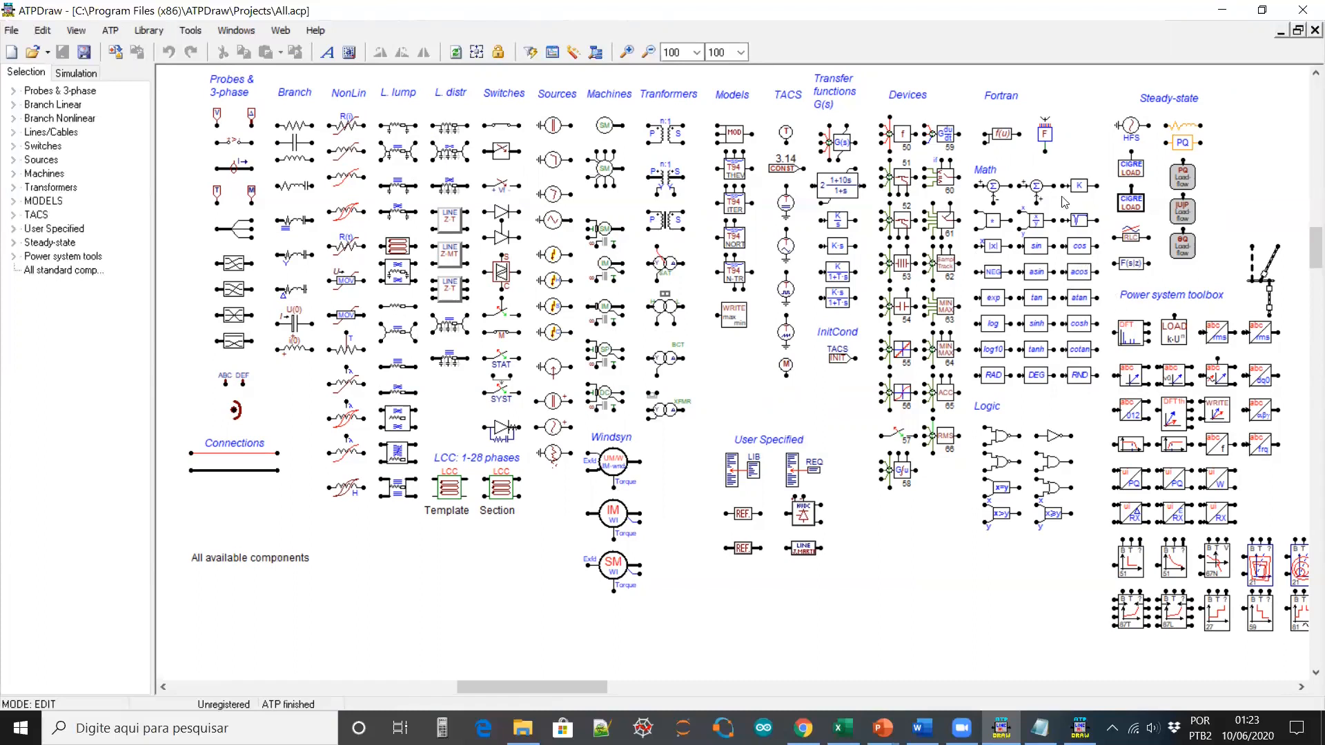
View the Fortran f(u) block settings unchanged, then resume the PowerPoint slideshow on its next slide
{"action": "double_click", "coordinate": [1001, 133]}
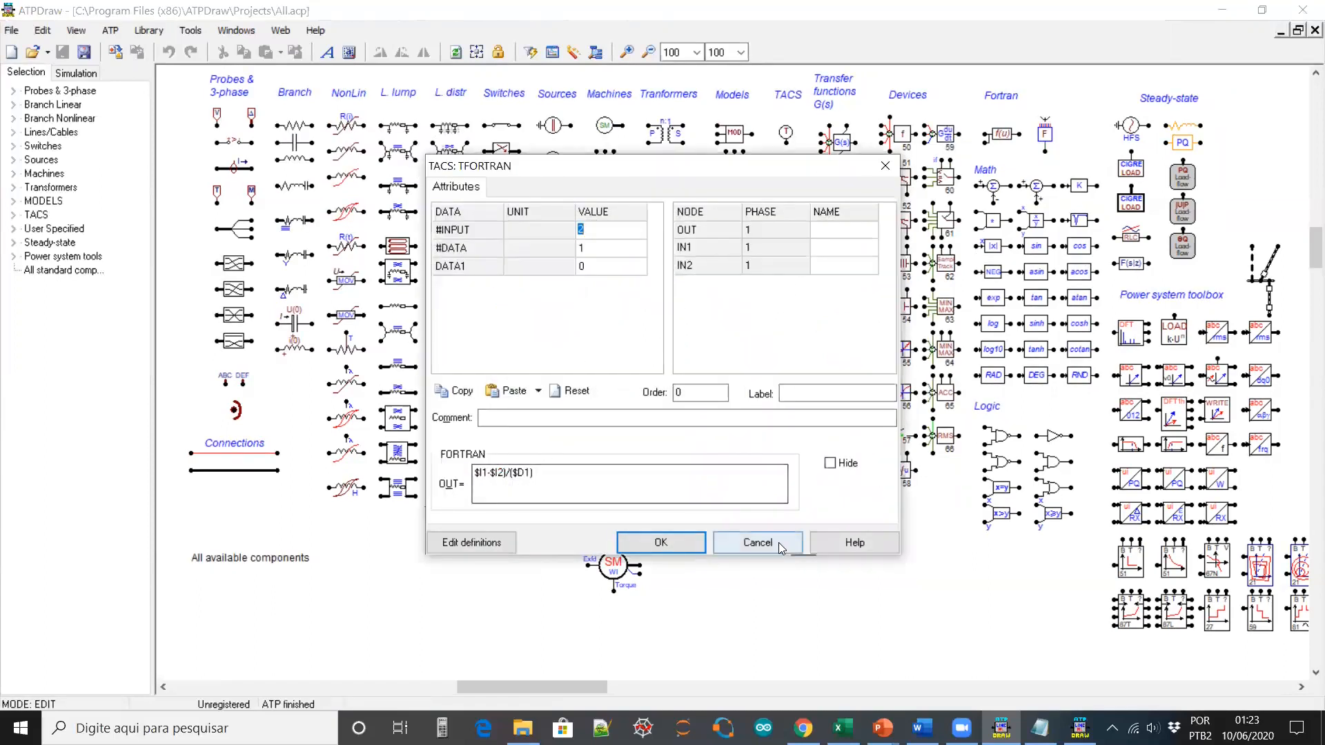
{"action": "left_click", "coordinate": [758, 543]}
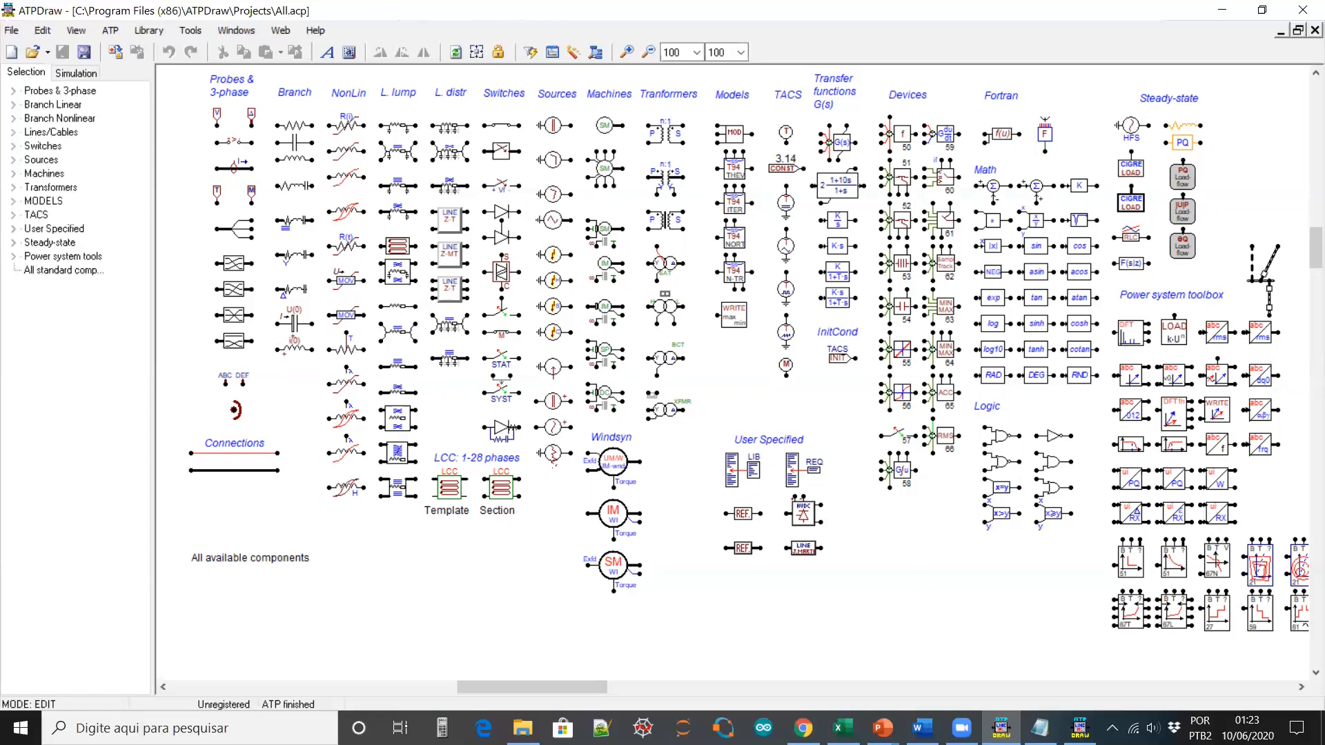
{"action": "left_click", "coordinate": [883, 727]}
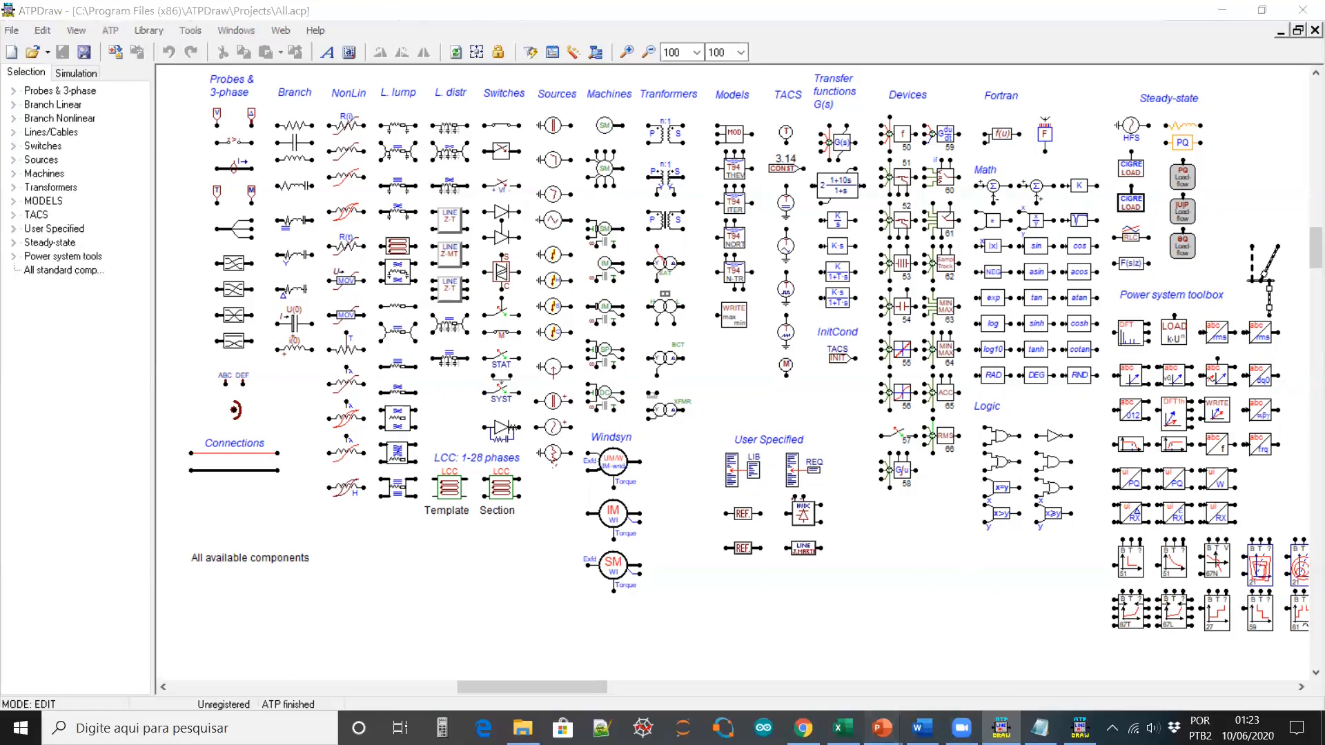
{"action": "left_click", "coordinate": [968, 675]}
{"action": "key", "text": "Right"}
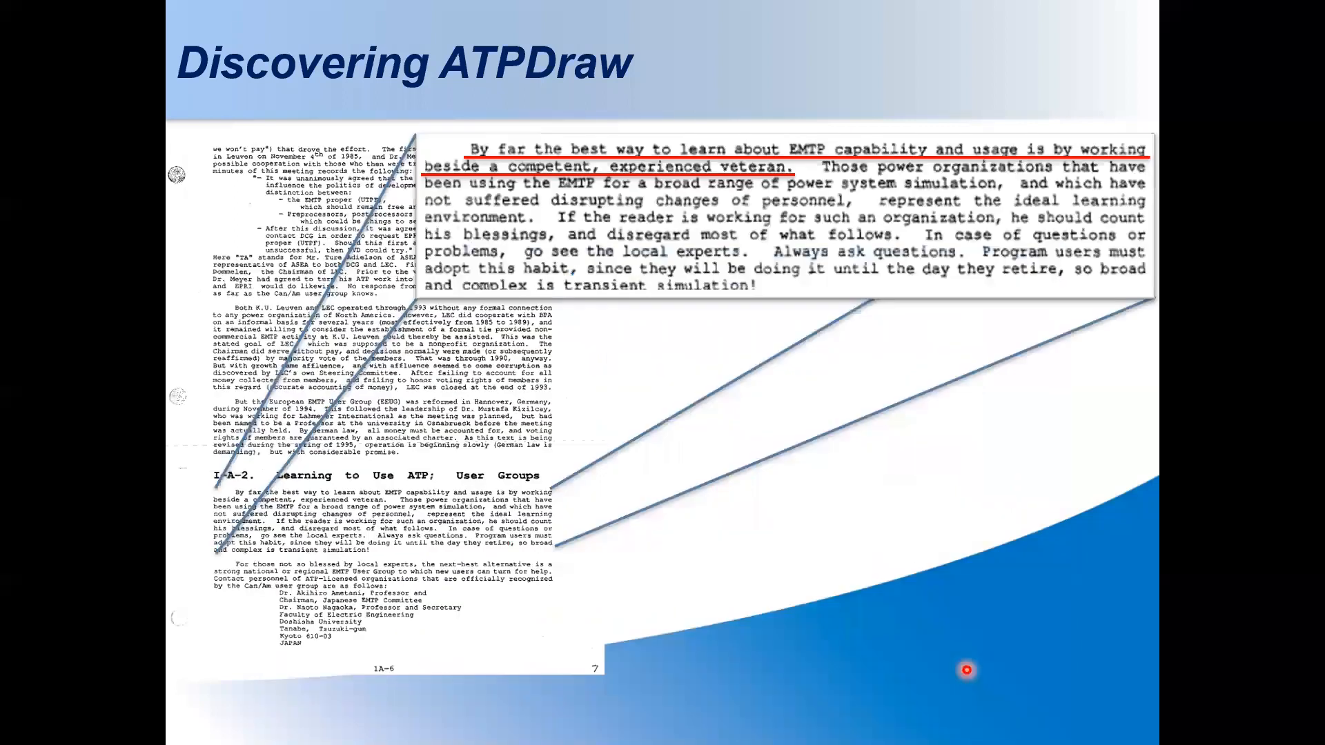
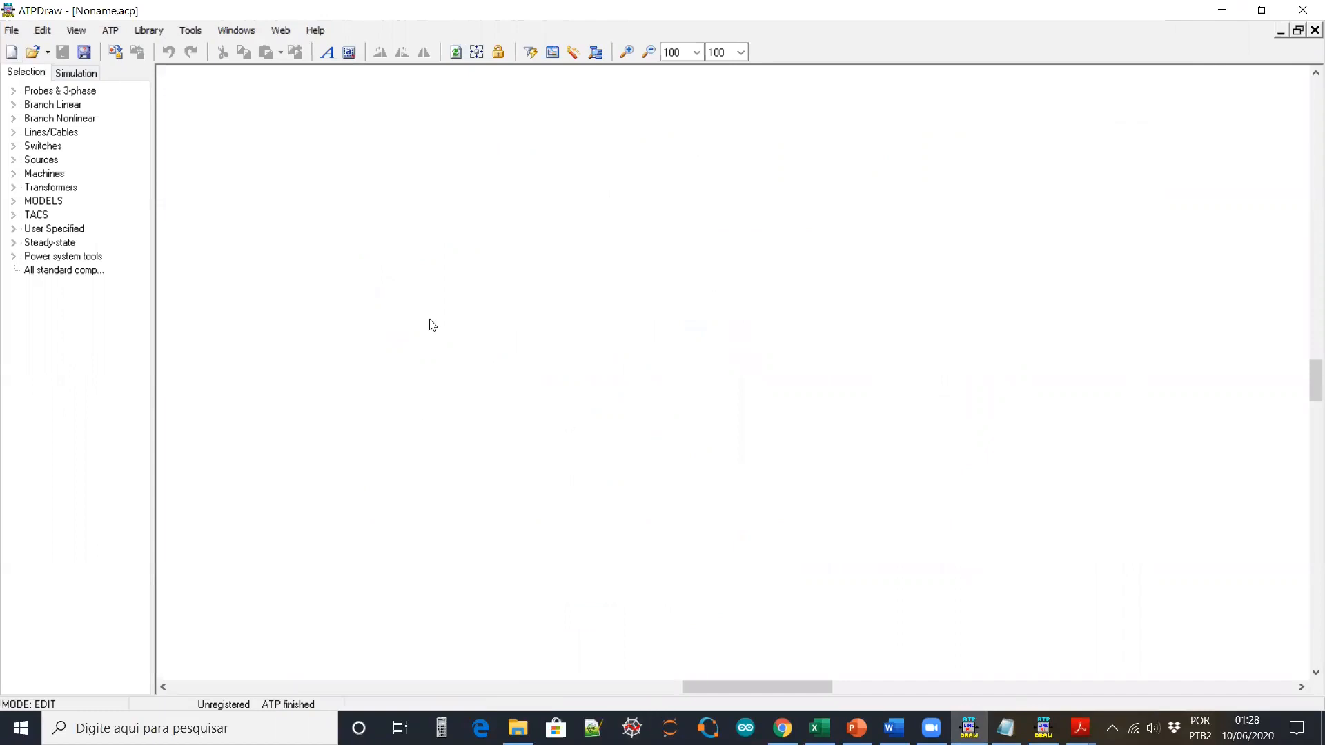
Launch Ferramenta de Captura from the taskbar search and start a new snip of the circuit diagram
{"action": "left_click", "coordinate": [172, 717]}
{"action": "type", "text": "s"}
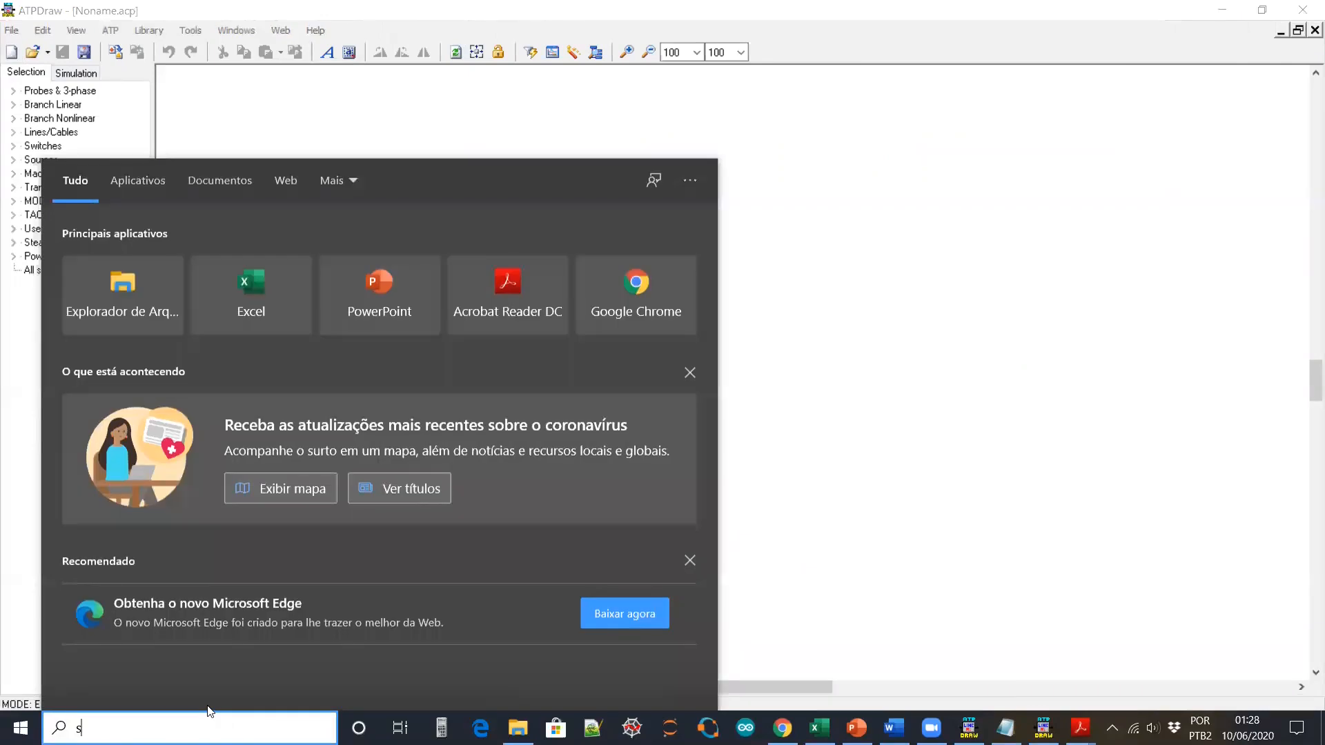
{"action": "type", "text": "n"}
{"action": "left_click", "coordinate": [418, 399]}
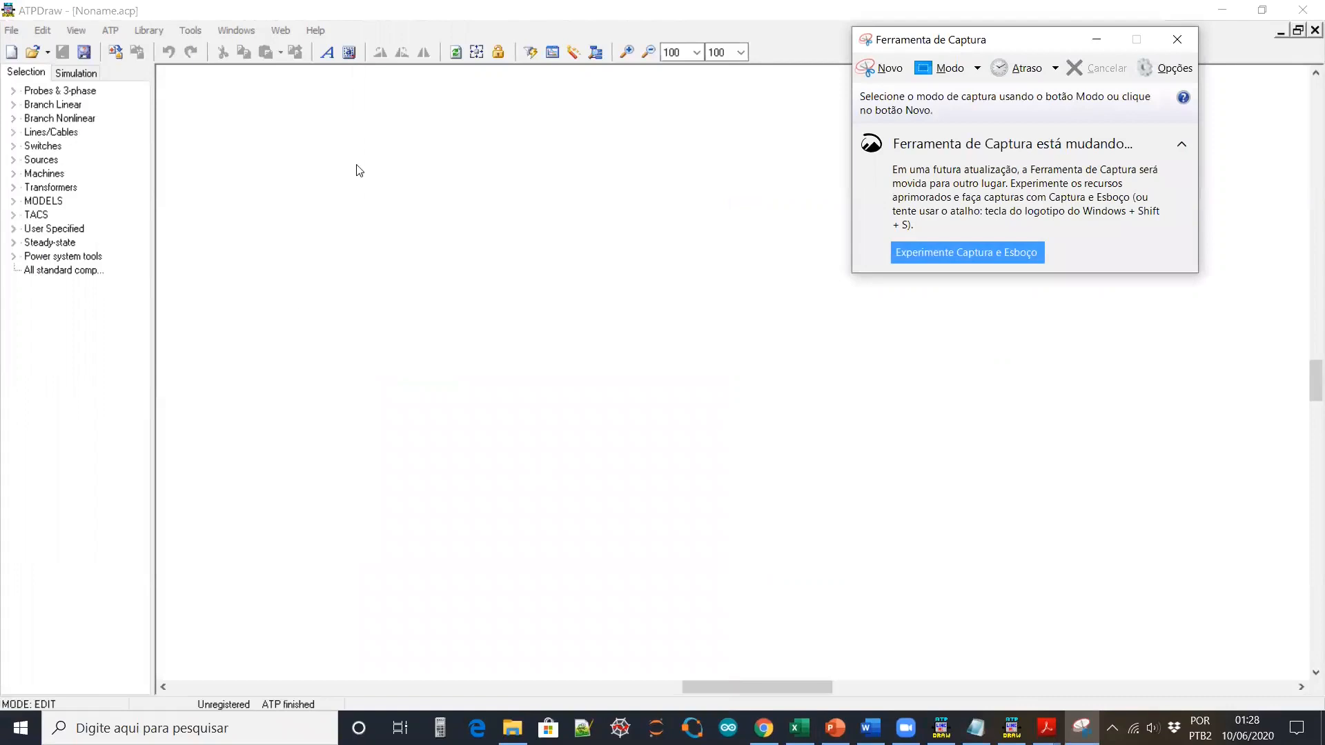
{"action": "left_click", "coordinate": [889, 67]}
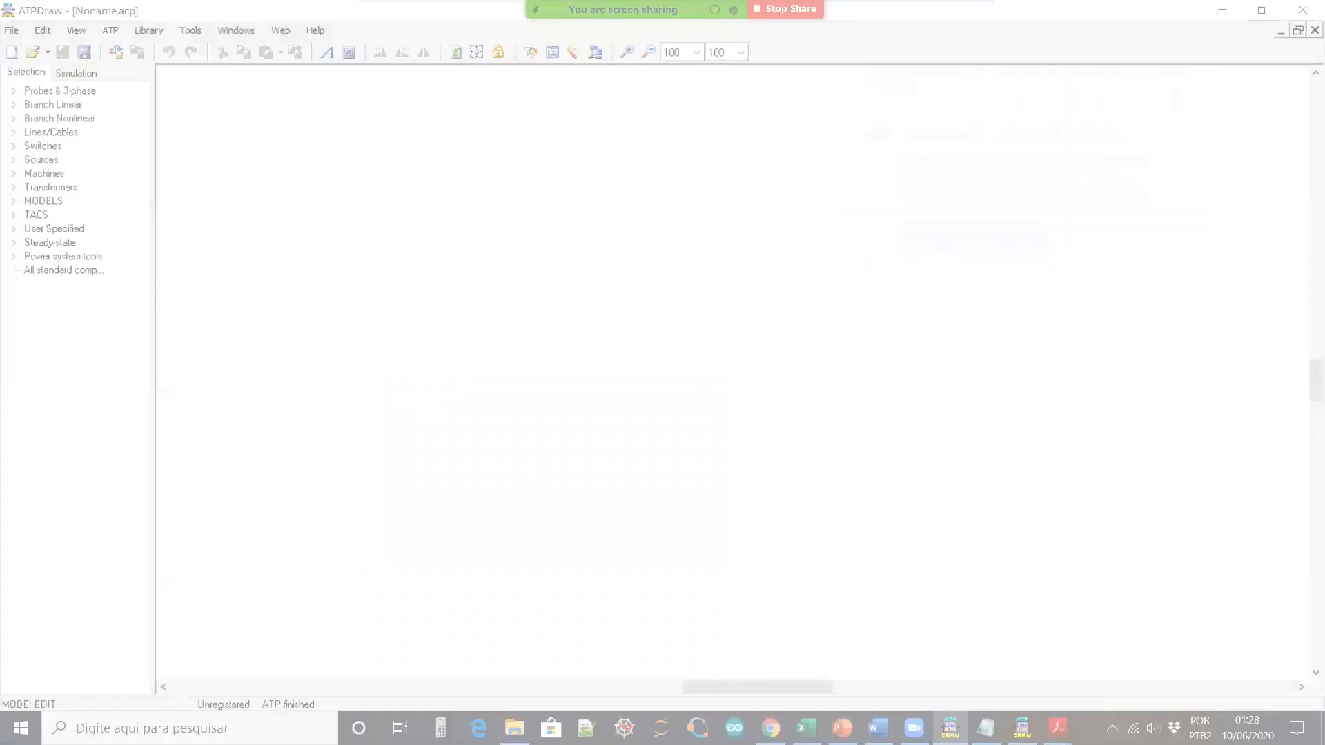
{"action": "key", "text": "Escape"}
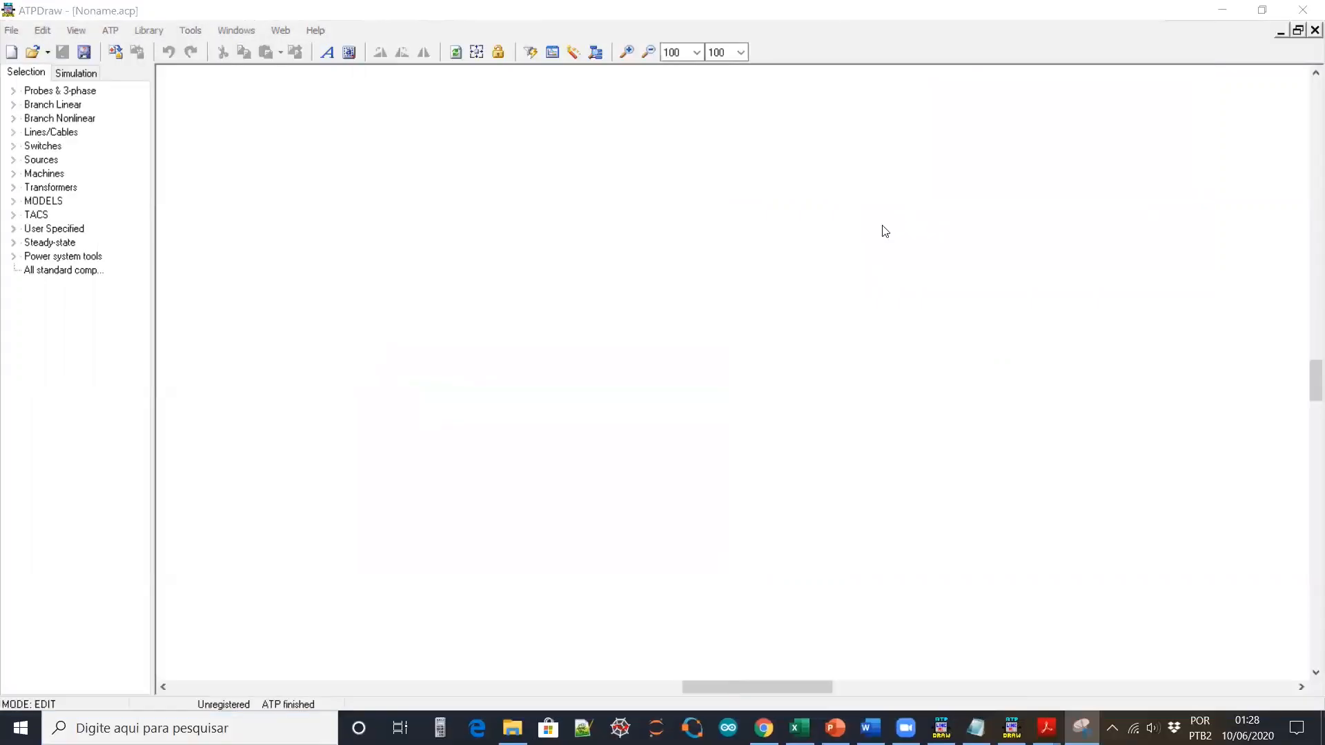
Insert a picture object via Tools > Drawing tools > Draw Picture and zoom out to find it
{"action": "left_click", "coordinate": [191, 32]}
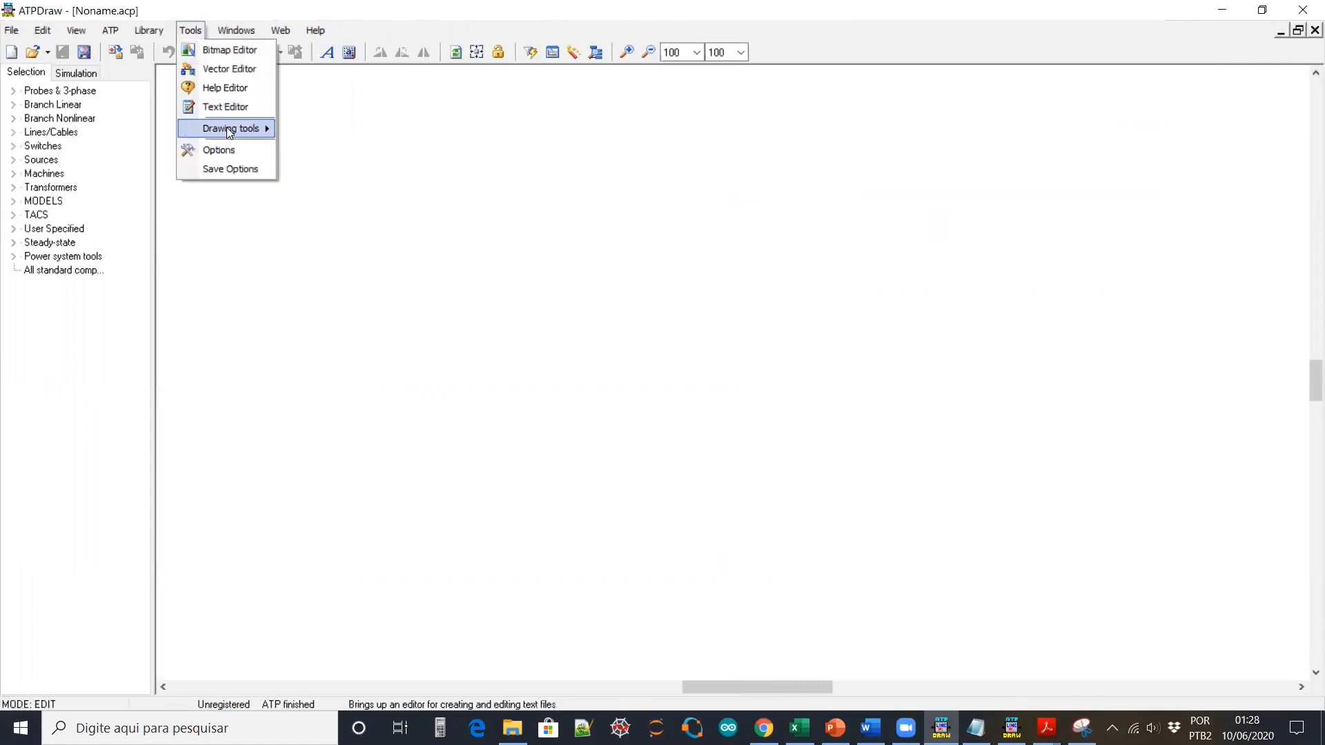
{"action": "mouse_move", "coordinate": [226, 130]}
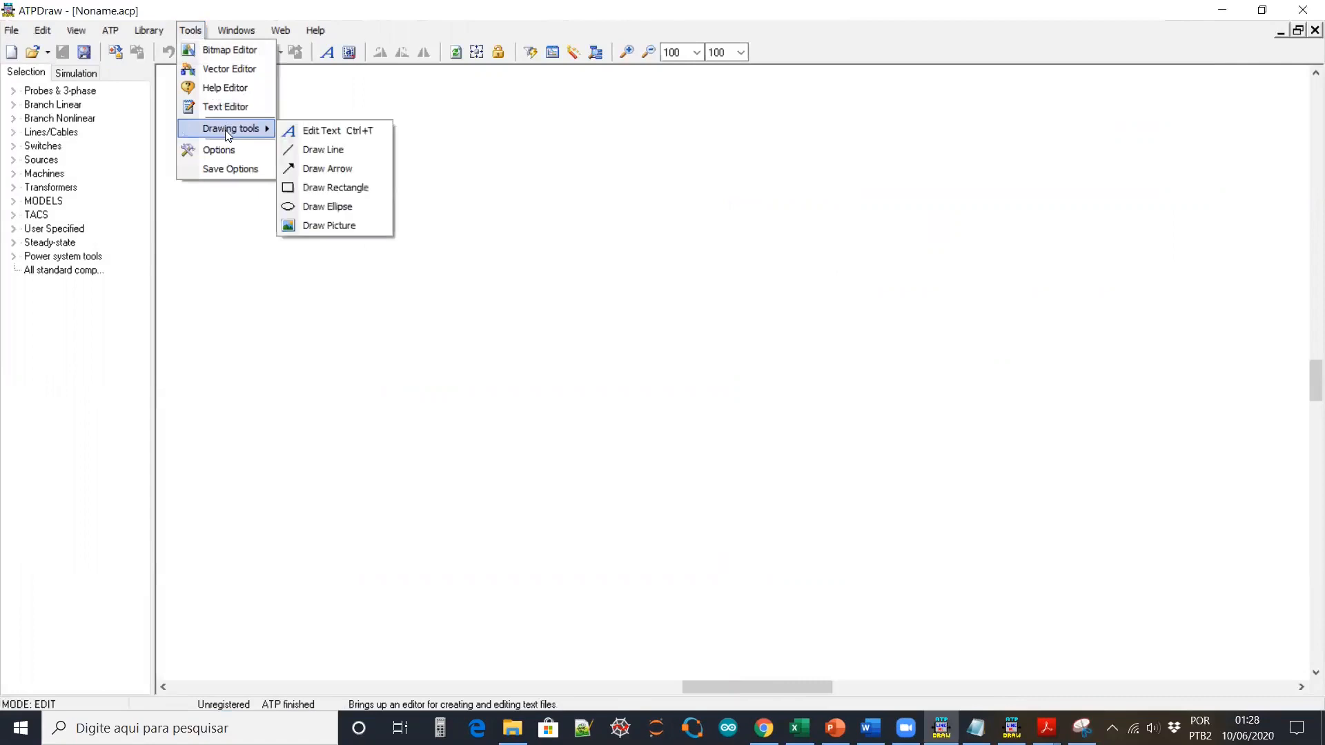
{"action": "left_click", "coordinate": [342, 228]}
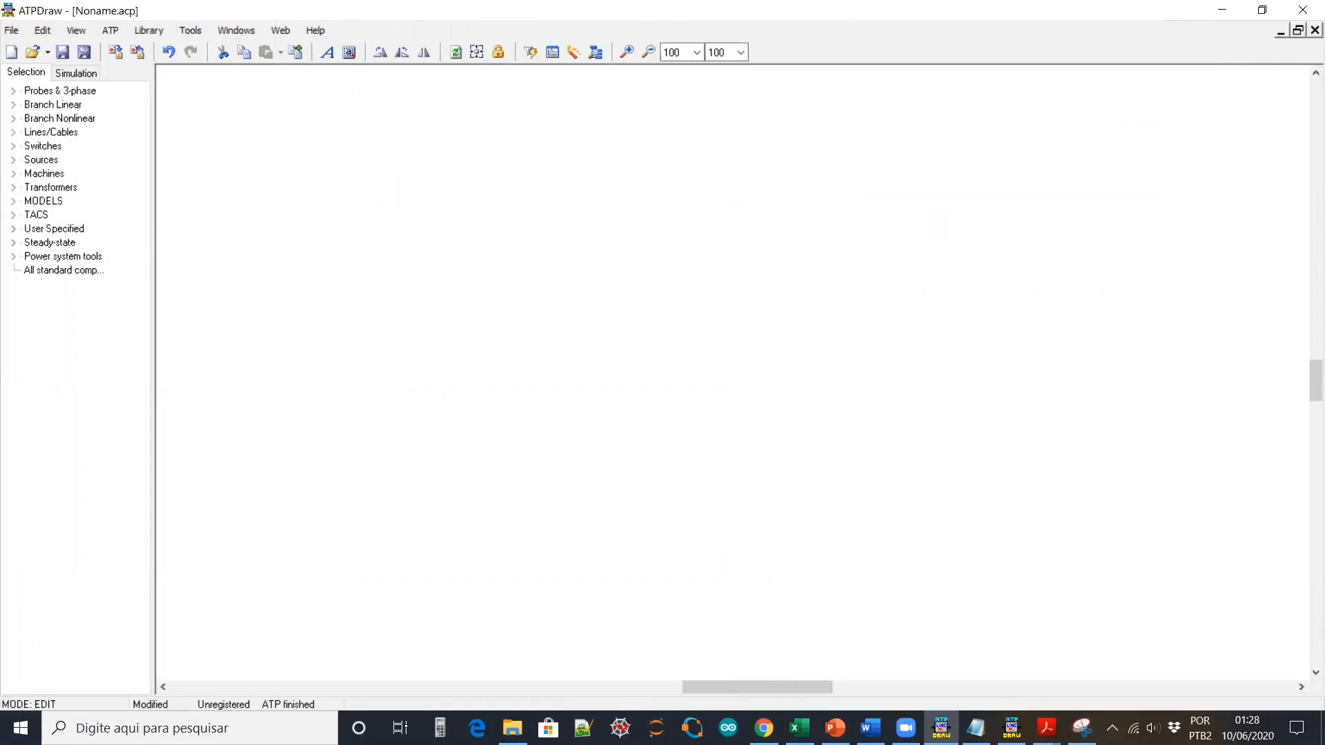
{"action": "scroll", "coordinate": [698, 189], "scroll_direction": "up", "scroll_amount": 4}
{"action": "scroll", "coordinate": [698, 189], "scroll_direction": "down", "scroll_amount": 5}
{"action": "scroll", "coordinate": [701, 193], "scroll_direction": "down", "scroll_amount": 2}
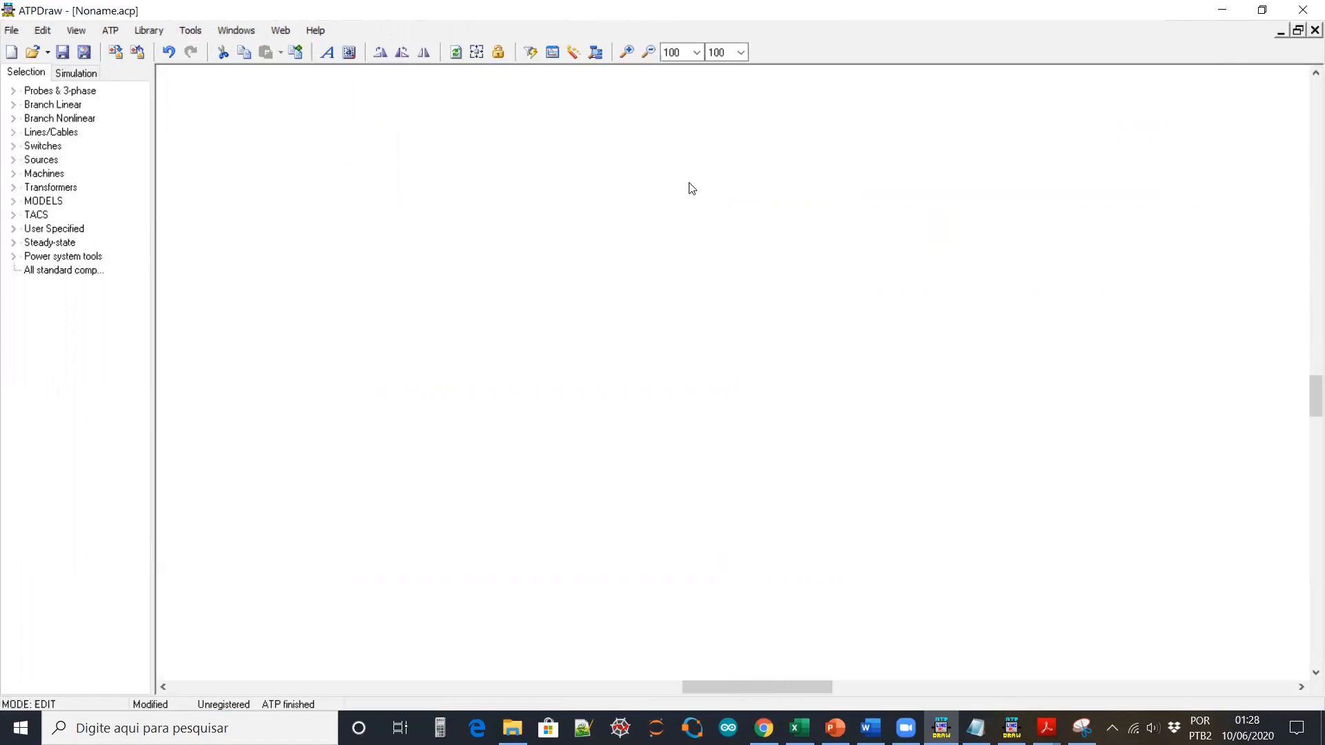
{"action": "left_click", "coordinate": [649, 52]}
{"action": "left_click", "coordinate": [649, 52]}
{"action": "left_click", "coordinate": [649, 52]}
{"action": "left_click", "coordinate": [648, 53]}
{"action": "left_click", "coordinate": [649, 53]}
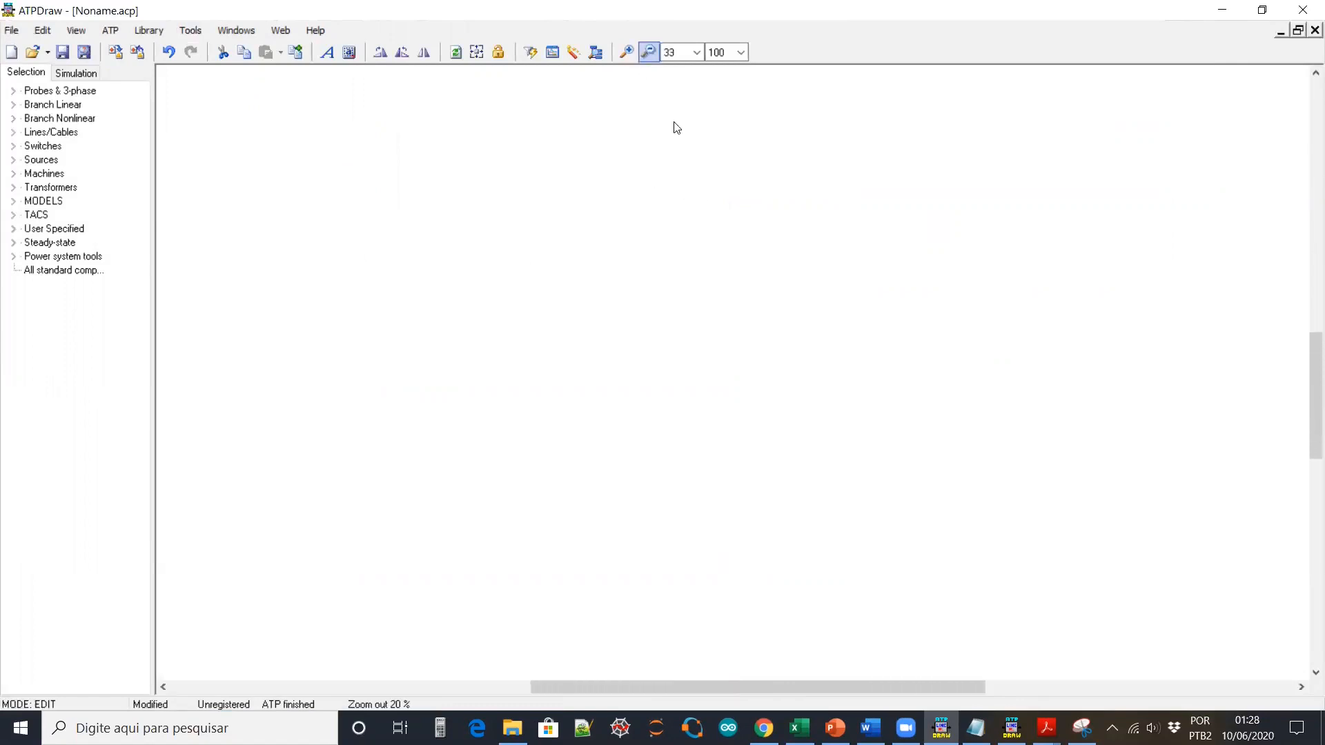
{"action": "scroll", "coordinate": [841, 386], "scroll_direction": "down", "scroll_amount": 5}
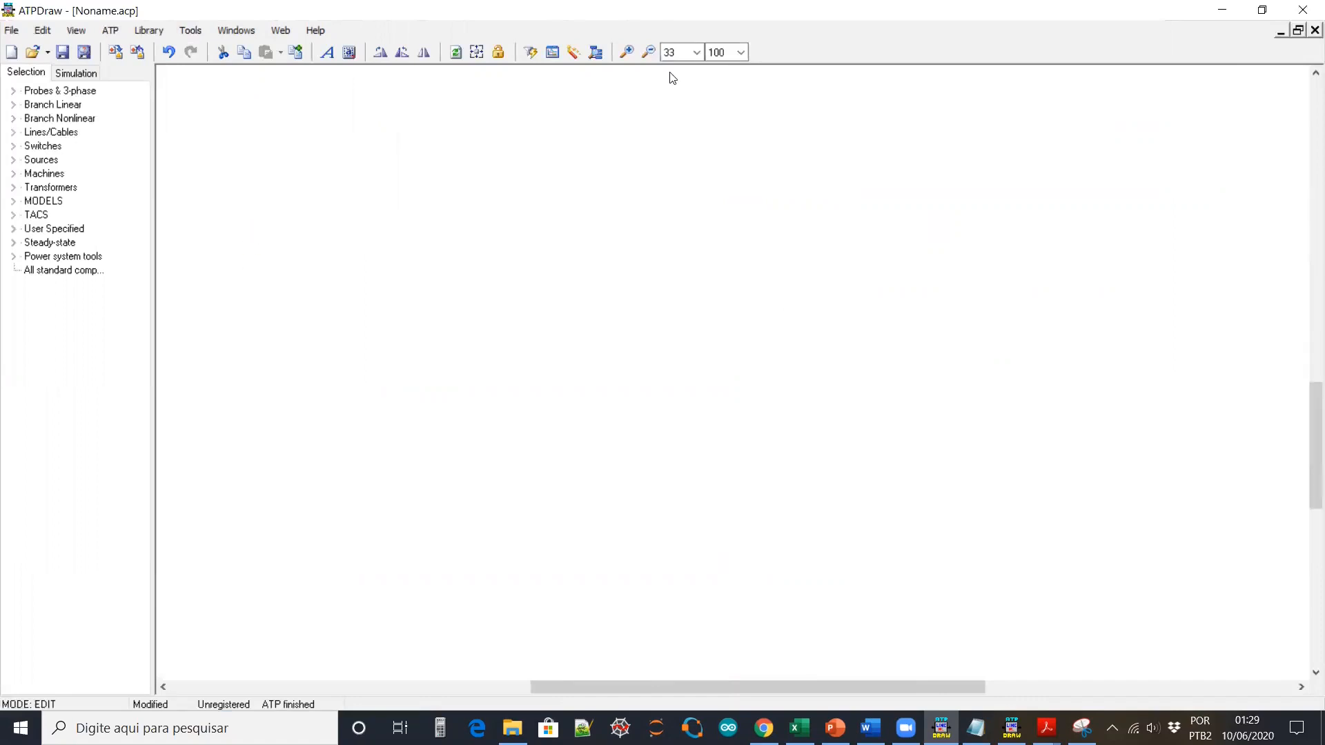
{"action": "left_click", "coordinate": [648, 52]}
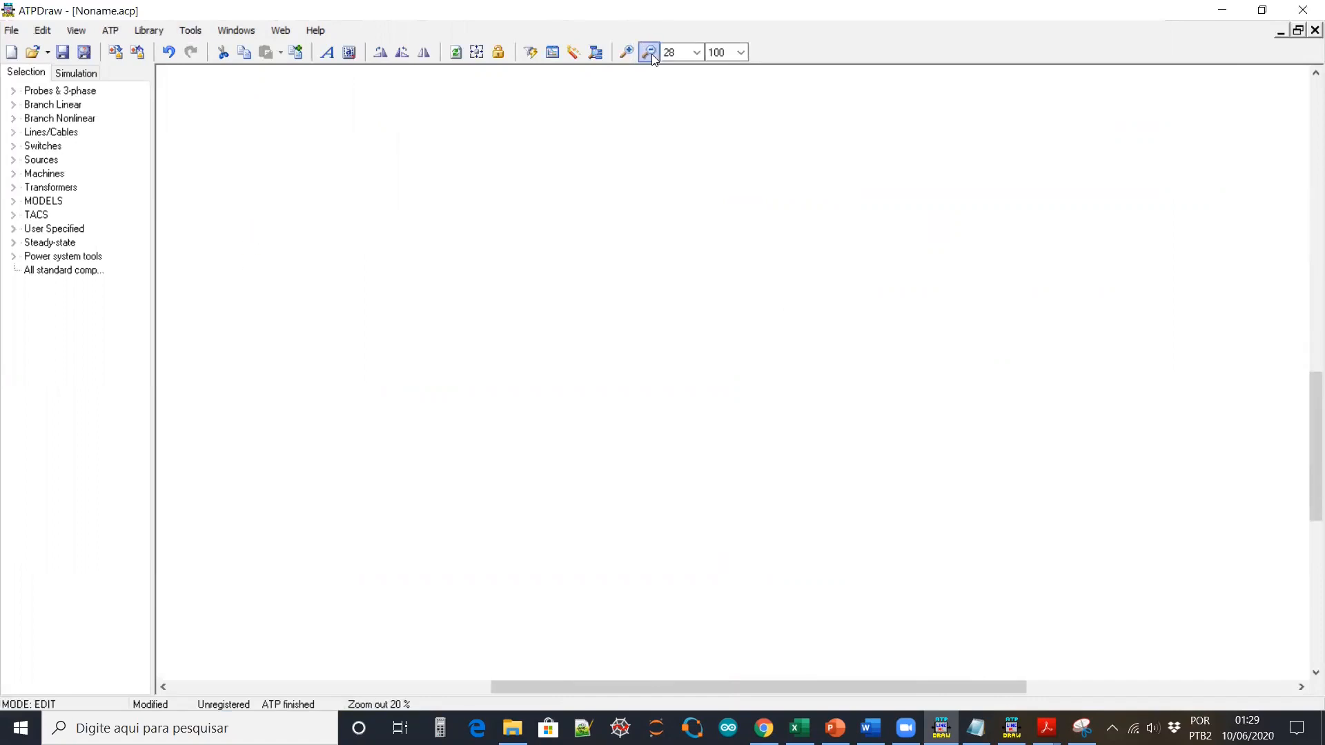
{"action": "left_click", "coordinate": [476, 52]}
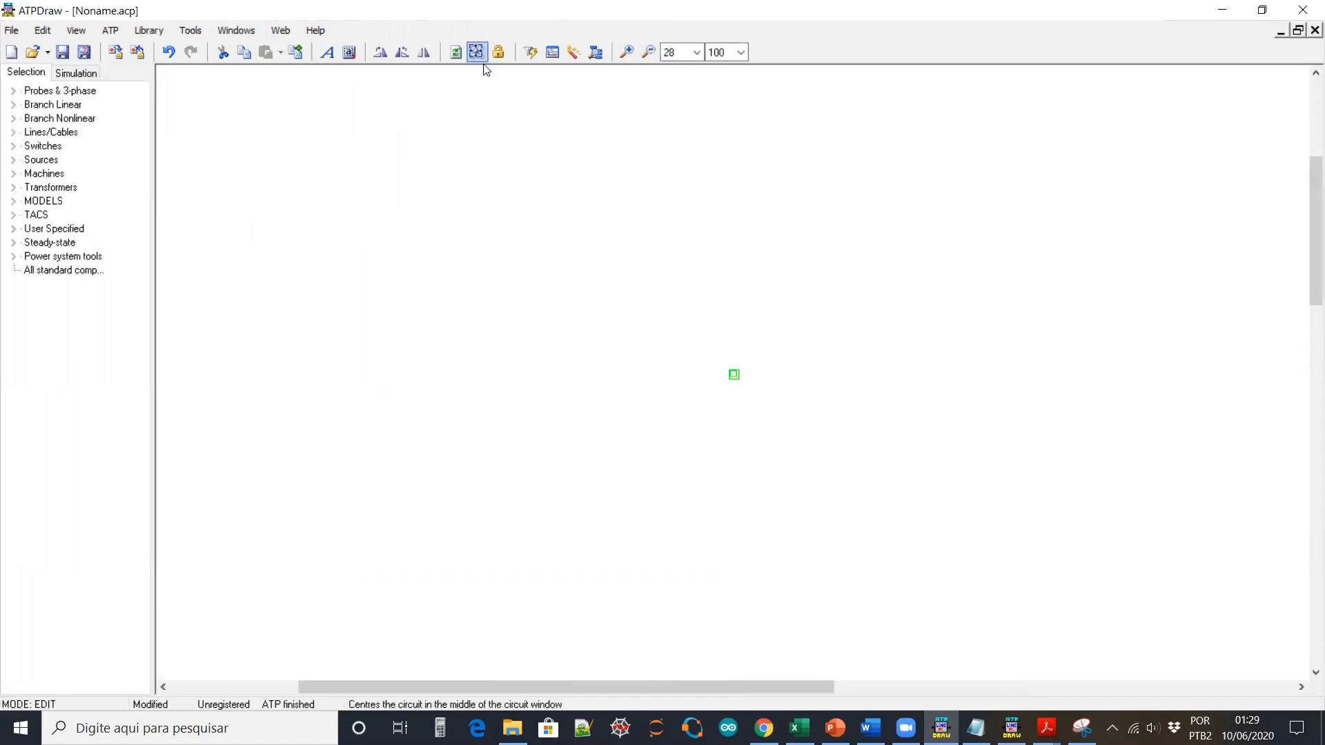
Paste the captured circuit diagram into the picture and set its width to 300
{"action": "double_click", "coordinate": [734, 374]}
{"action": "left_click", "coordinate": [423, 178]}
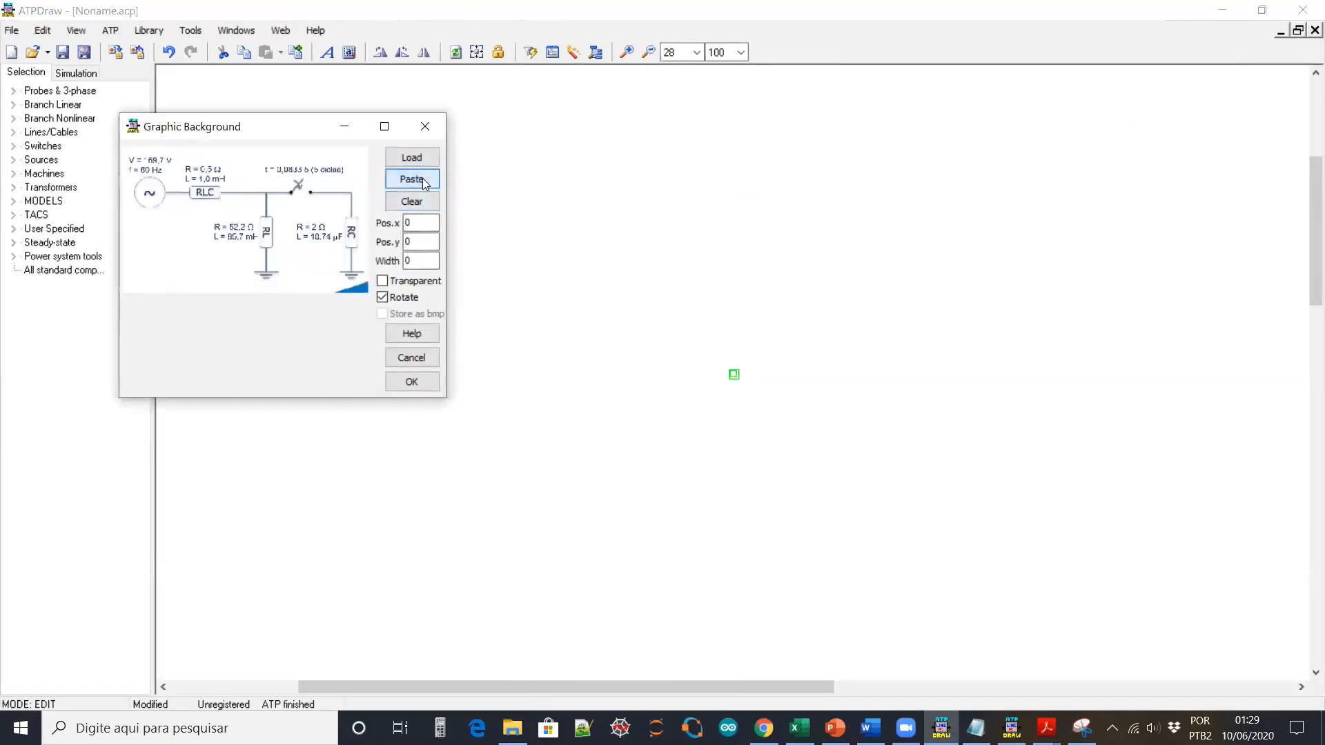
{"action": "left_click_drag", "start_coordinate": [426, 260], "coordinate": [360, 264]}
{"action": "type", "text": "300"}
{"action": "left_click", "coordinate": [411, 381]}
{"action": "left_click", "coordinate": [628, 53]}
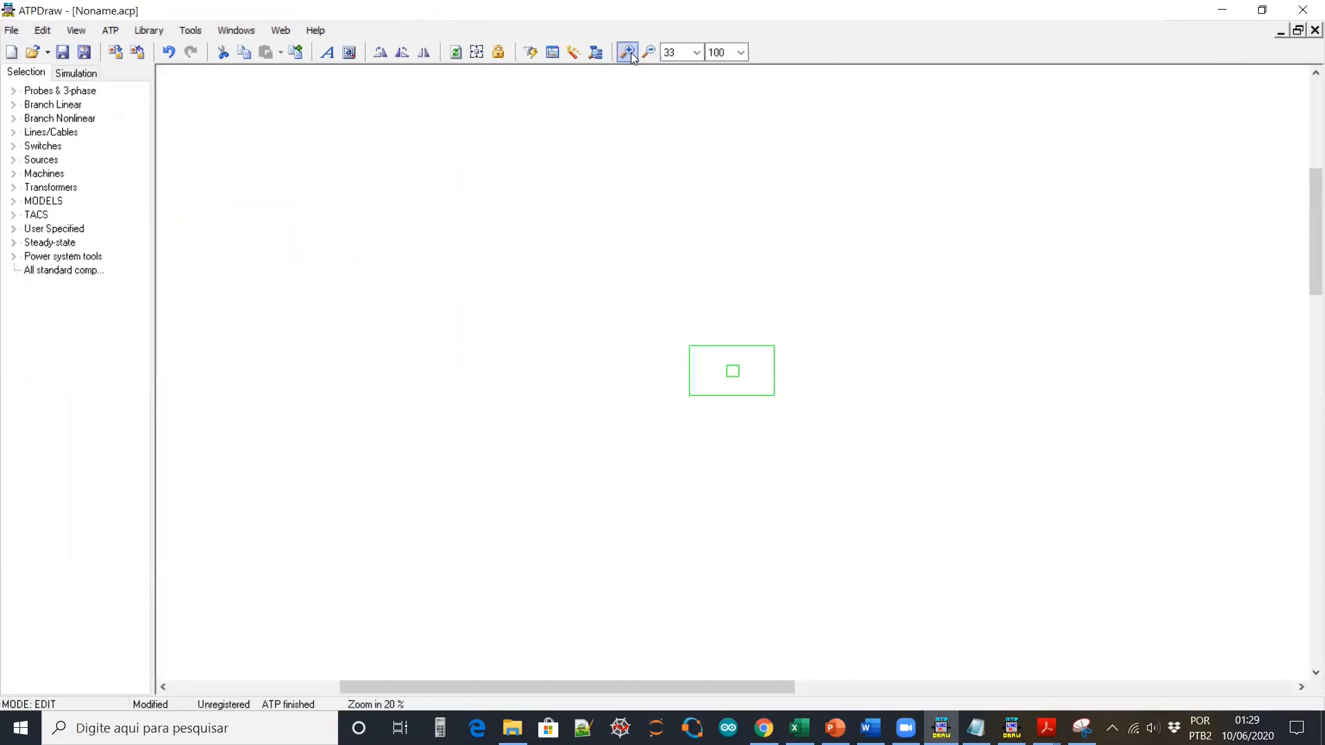
Zoom in, move the diagram picture near the top, and expand Sources in the Selection tree
{"action": "left_click", "coordinate": [627, 52]}
{"action": "left_click", "coordinate": [628, 53]}
{"action": "left_click", "coordinate": [628, 53]}
{"action": "left_click", "coordinate": [628, 53]}
{"action": "left_click", "coordinate": [628, 52]}
{"action": "left_click", "coordinate": [628, 52]}
{"action": "left_click", "coordinate": [1000, 303]}
{"action": "left_click_drag", "start_coordinate": [738, 336], "coordinate": [729, 142]}
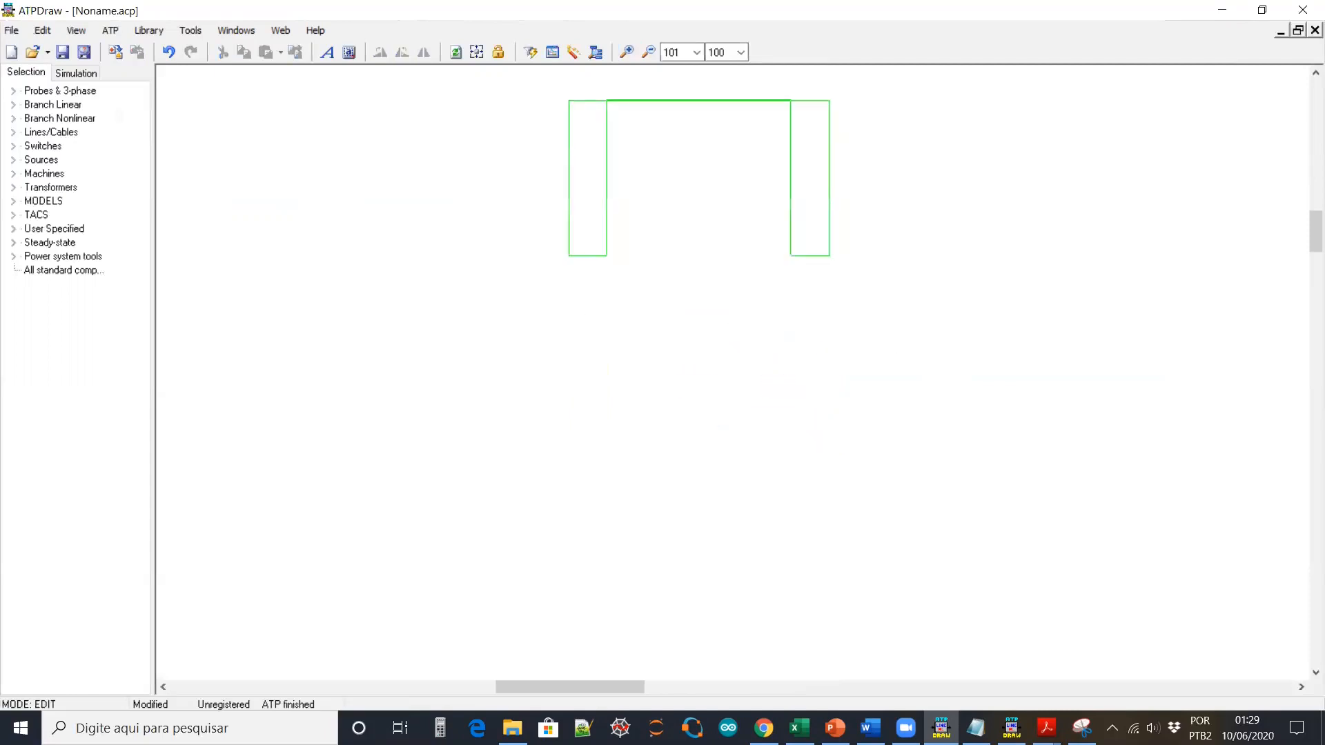
{"action": "left_click", "coordinate": [986, 243]}
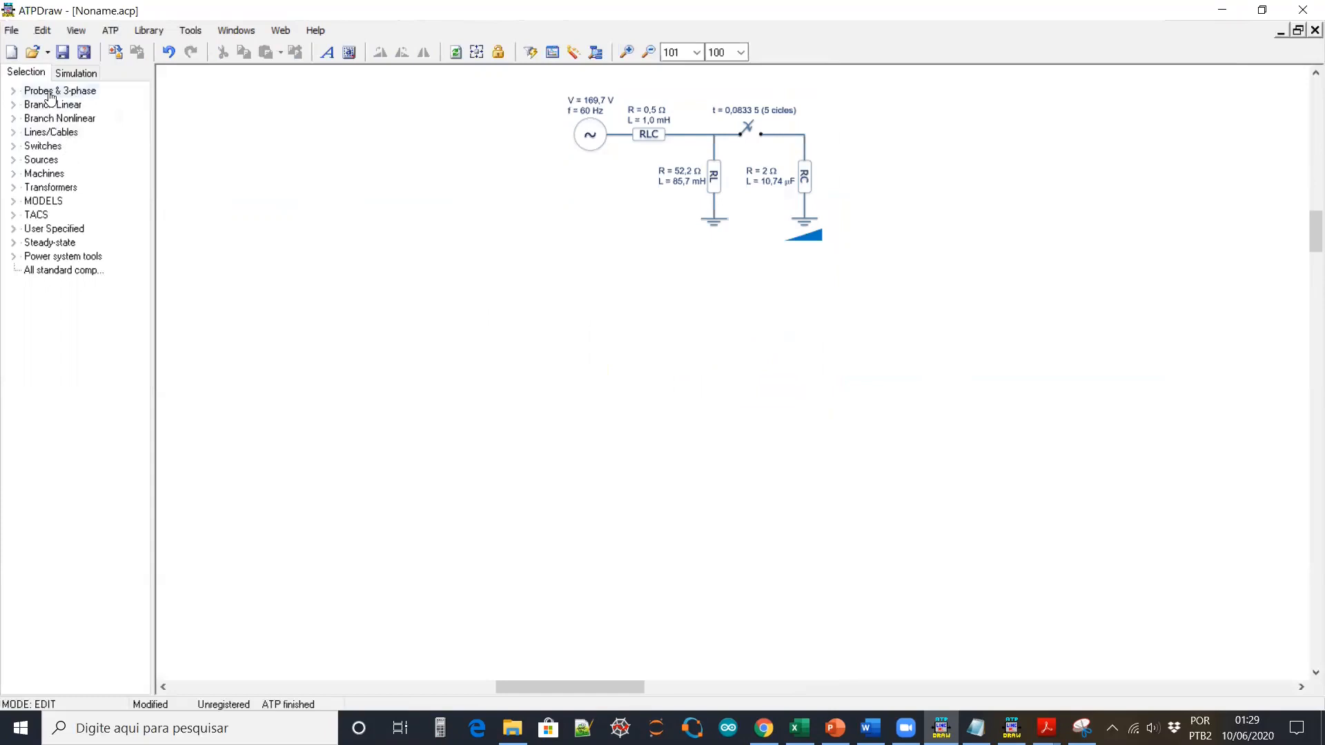
{"action": "left_click", "coordinate": [13, 162]}
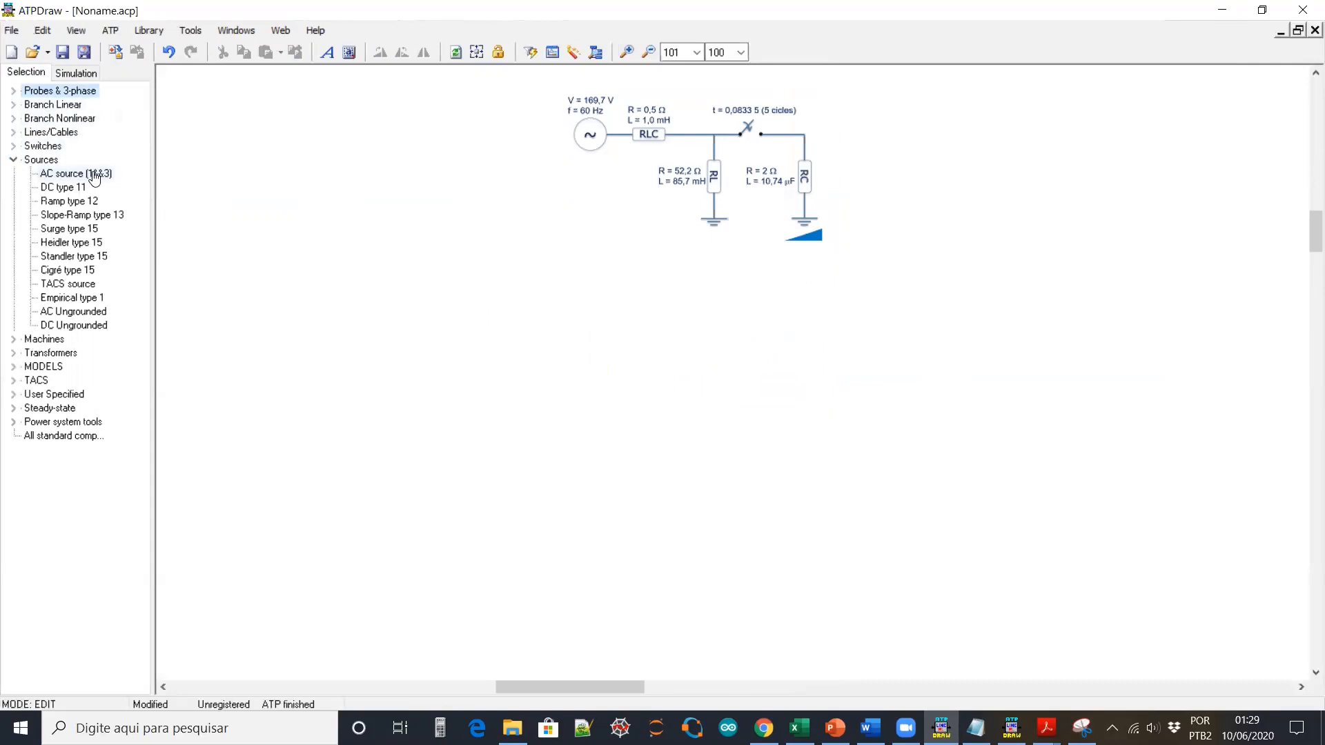
Add an AC source with amplitude 169.7 and frequency 60 Hz, placed below the diagram
{"action": "right_click", "coordinate": [234, 208]}
{"action": "mouse_move", "coordinate": [298, 322]}
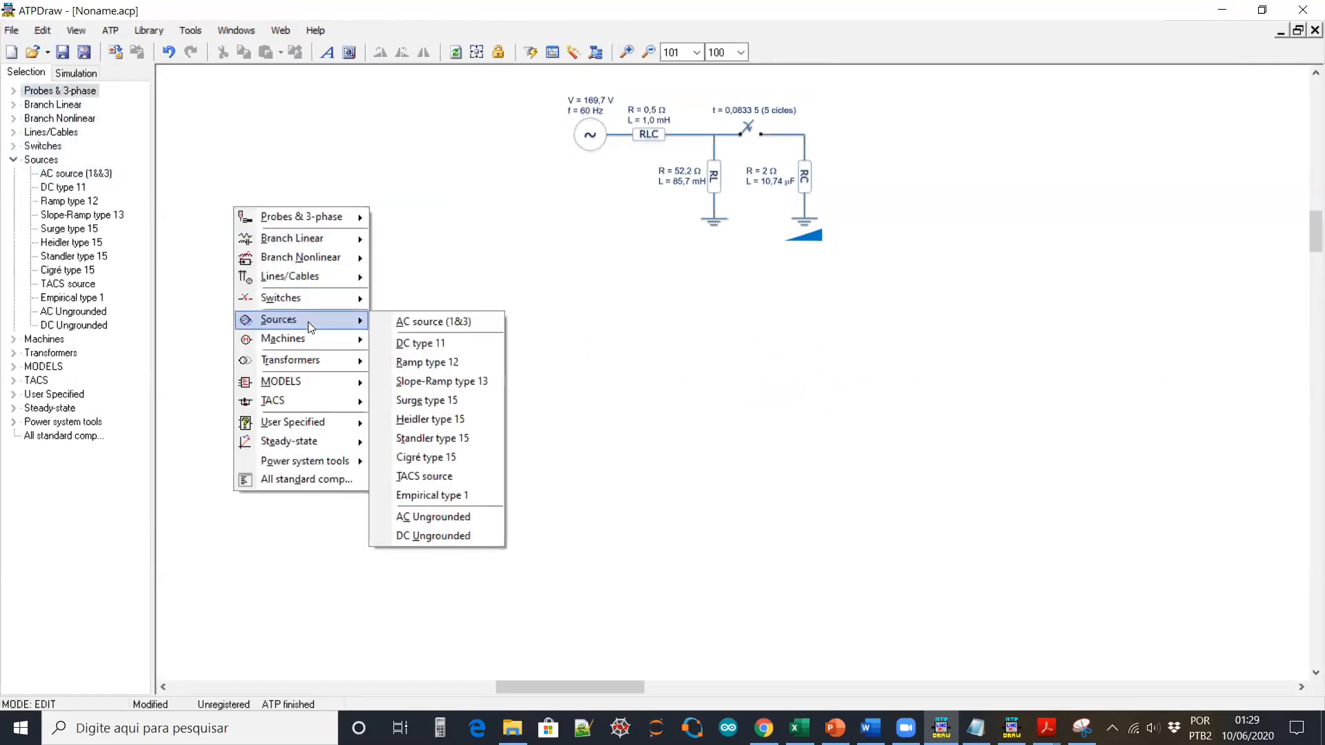
{"action": "left_click", "coordinate": [428, 323]}
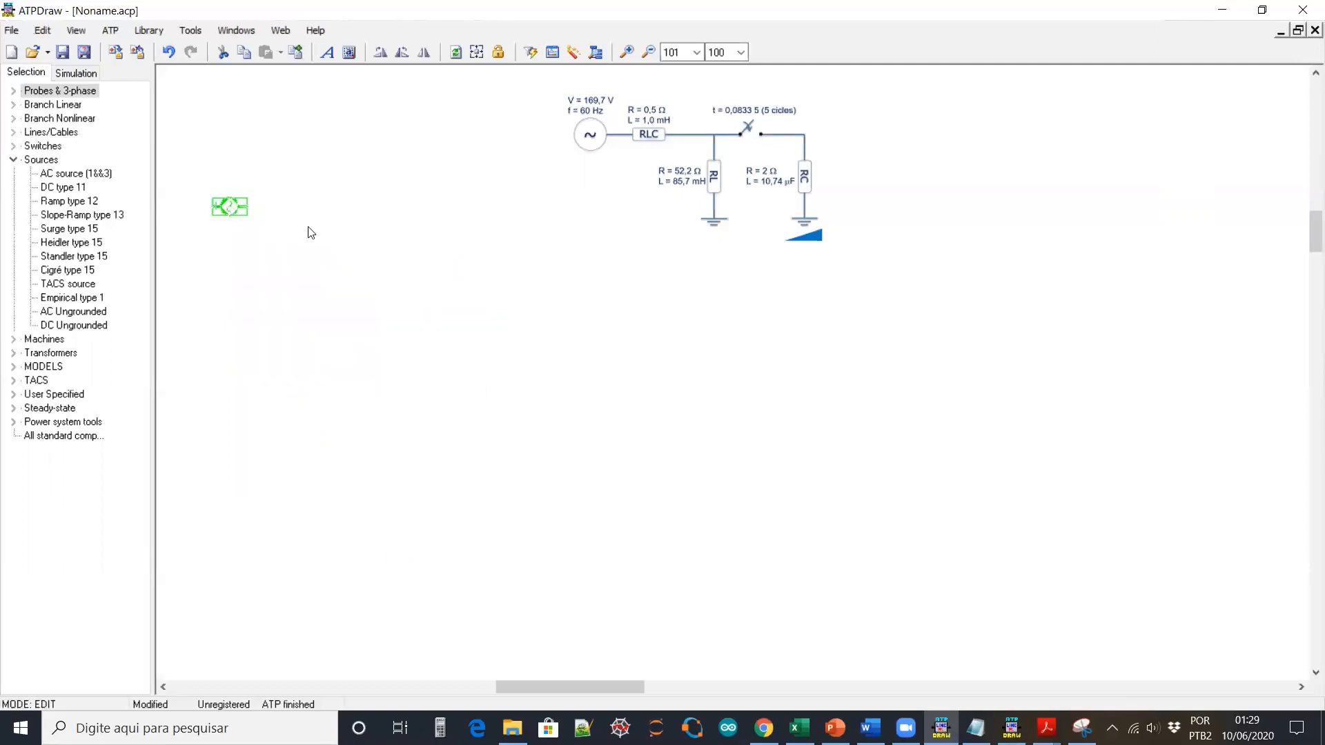
{"action": "double_click", "coordinate": [234, 208]}
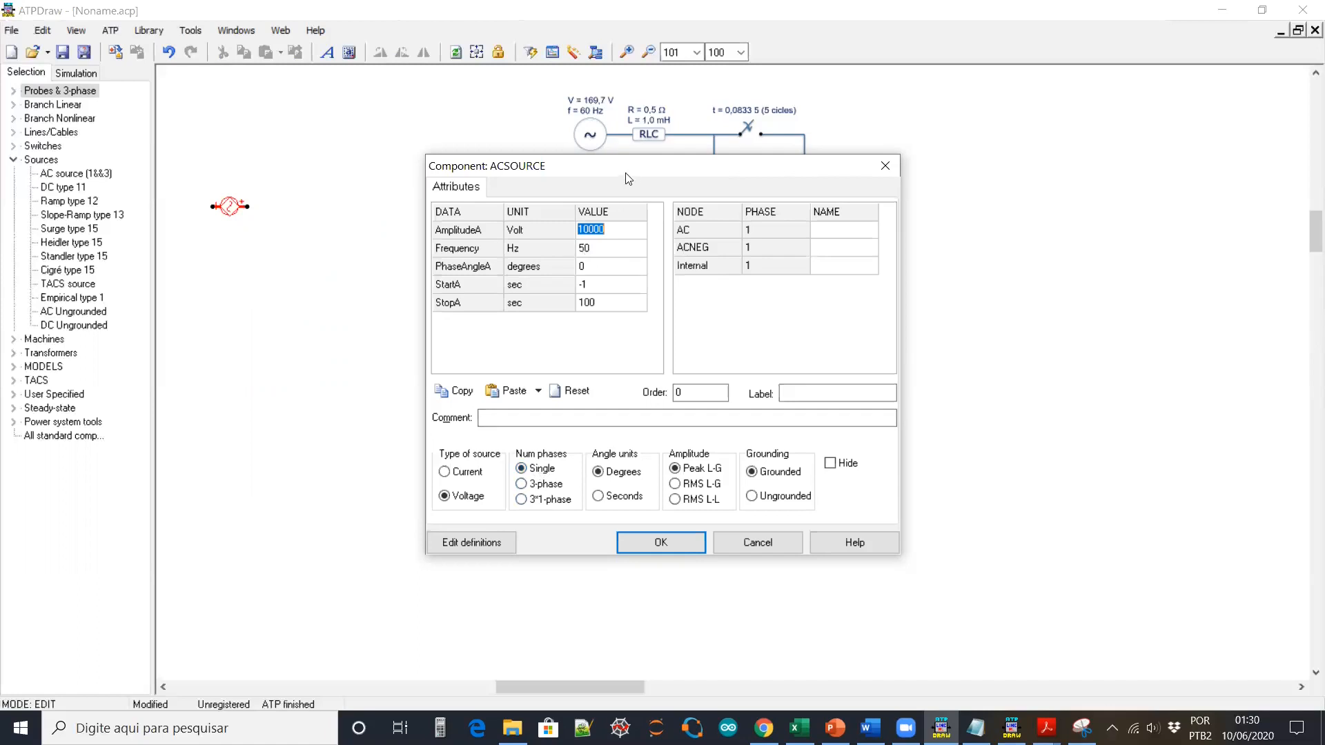
{"action": "left_click_drag", "start_coordinate": [628, 174], "coordinate": [661, 264]}
{"action": "type", "text": "1"}
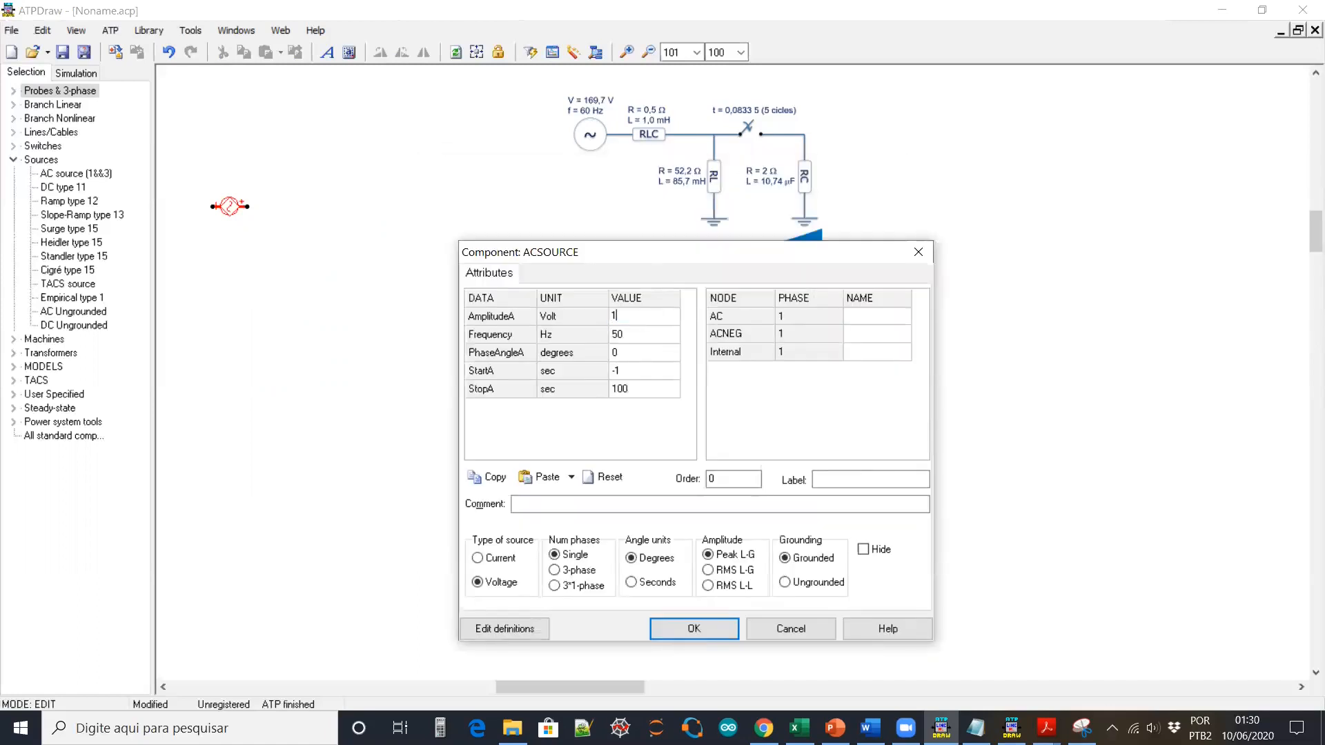
{"action": "type", "text": "69.7"}
{"action": "left_click", "coordinate": [649, 334]}
{"action": "type", "text": "6"}
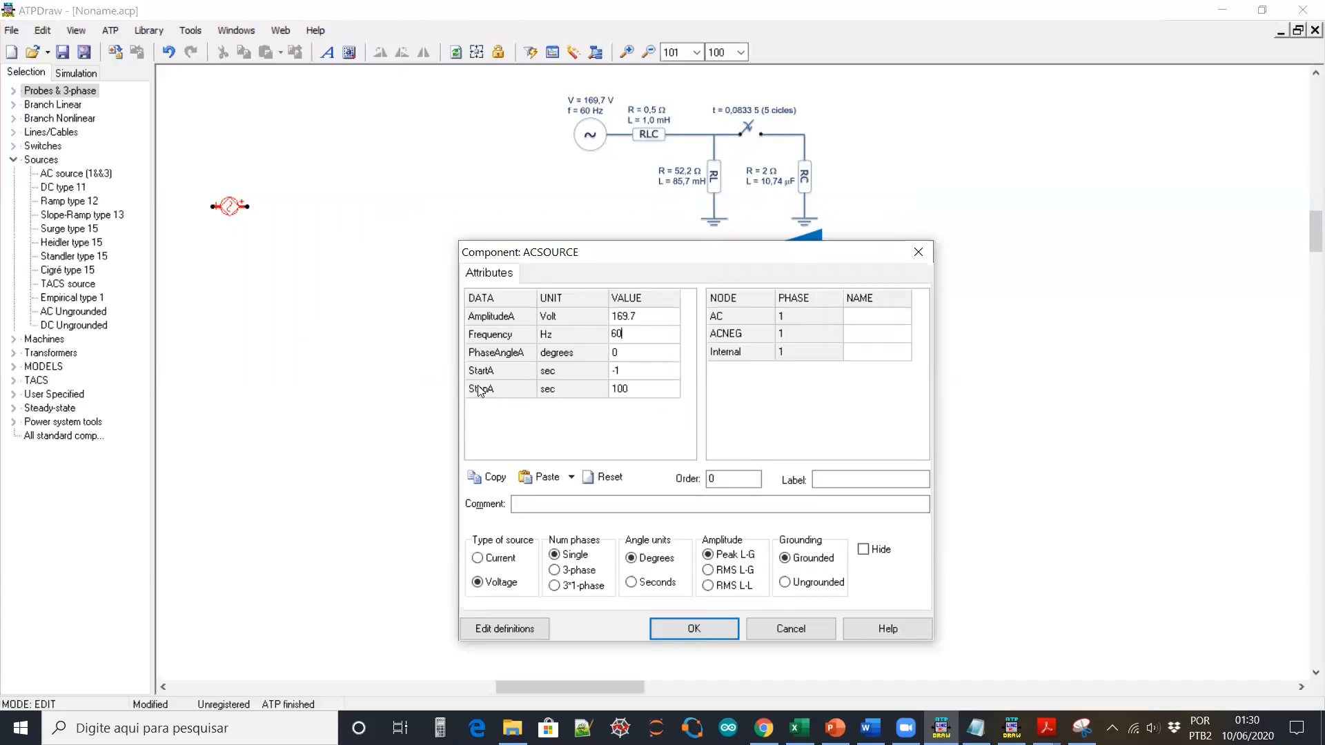
{"action": "left_click", "coordinate": [710, 632]}
{"action": "mouse_move", "coordinate": [225, 207]}
{"action": "left_mouse_down"}
{"action": "mouse_move", "coordinate": [453, 363]}
{"action": "mouse_move", "coordinate": [577, 372]}
{"action": "left_mouse_up"}
Name the AC source's node SOURCA and show the label above the source
{"action": "left_click", "coordinate": [608, 382]}
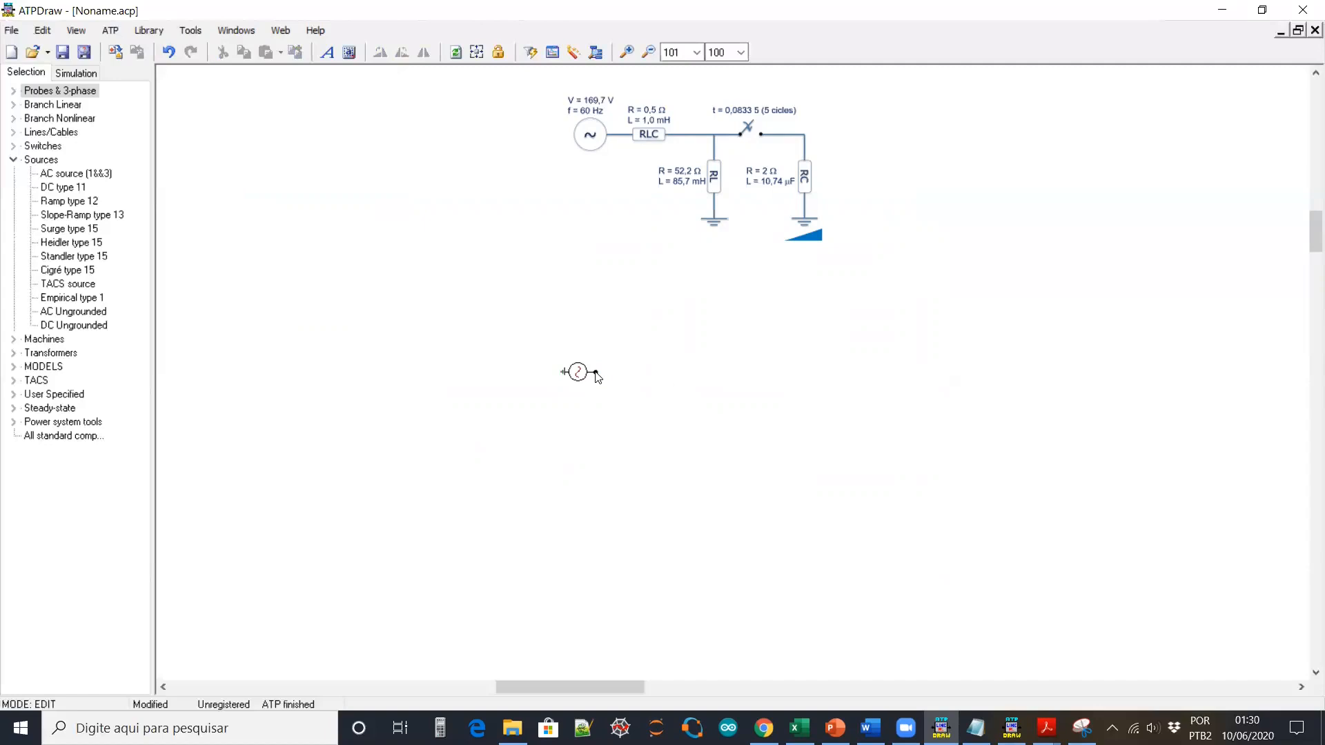
{"action": "double_click", "coordinate": [595, 372]}
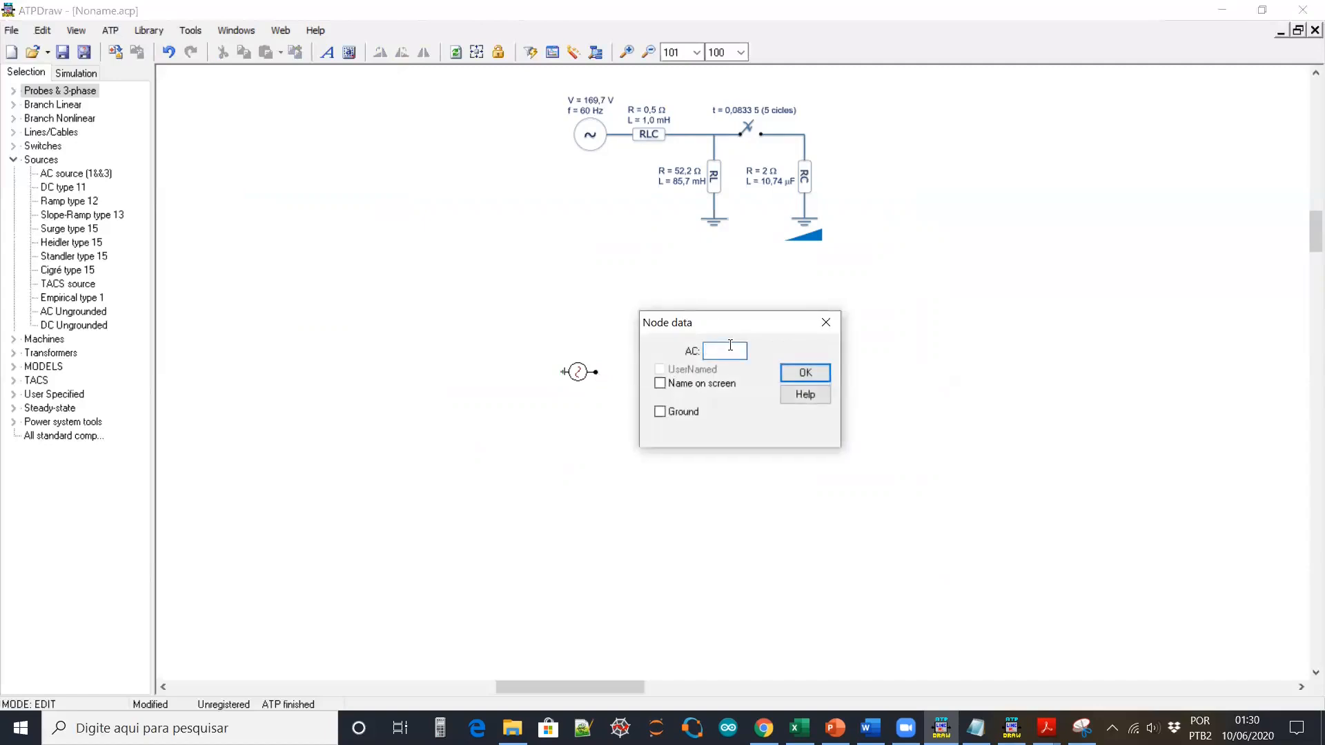
{"action": "type", "text": "SOU"}
{"action": "type", "text": "A"}
{"action": "left_click", "coordinate": [702, 388]}
{"action": "key", "text": "Return"}
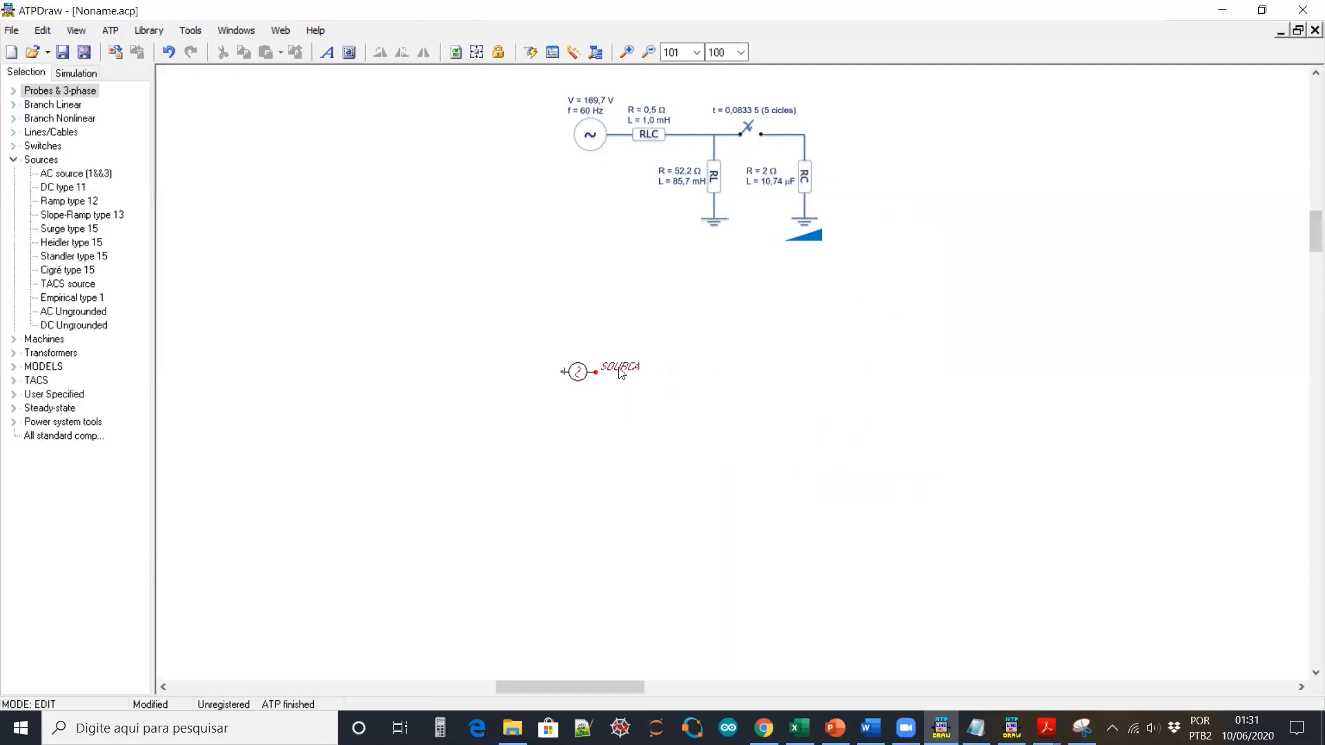
{"action": "left_click_drag", "start_coordinate": [620, 366], "coordinate": [599, 332]}
Place a new RLC branch beside the SOURCA source
{"action": "right_click", "coordinate": [332, 198]}
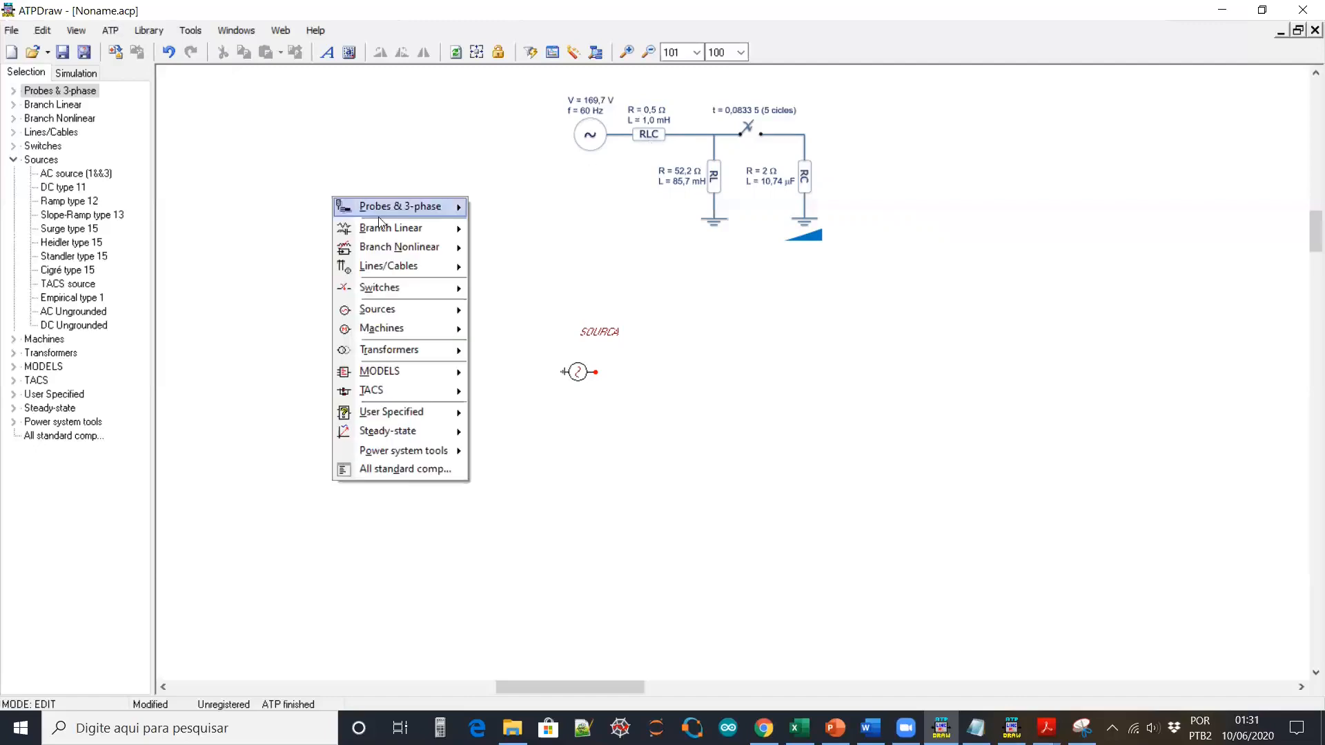
{"action": "mouse_move", "coordinate": [383, 228]}
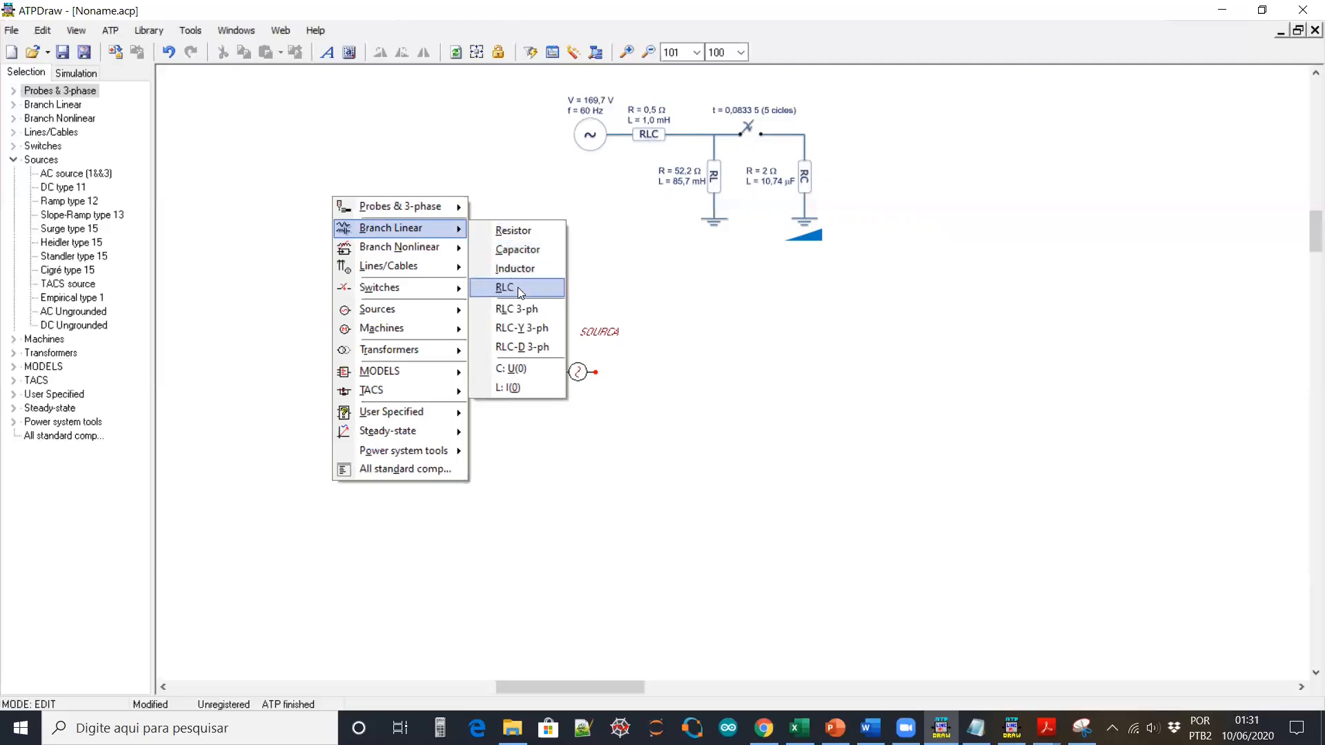
{"action": "left_click_drag", "start_coordinate": [336, 202], "coordinate": [652, 374]}
{"action": "left_click", "coordinate": [720, 381]}
Set the RLC branch to R 0.5 Ω, L 1.0 mH, with Output 1 - Current
{"action": "double_click", "coordinate": [654, 374]}
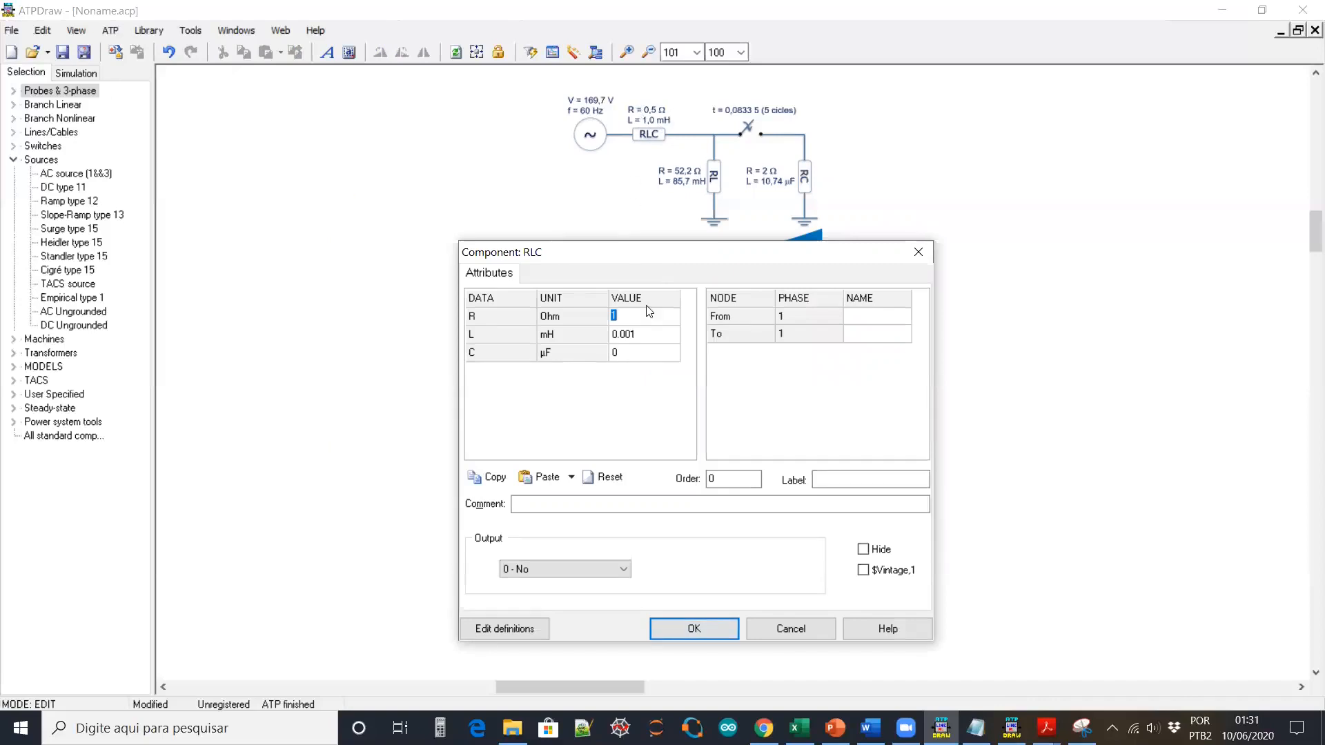
{"action": "type", "text": "0"}
{"action": "left_click", "coordinate": [653, 336]}
{"action": "type", "text": "1."}
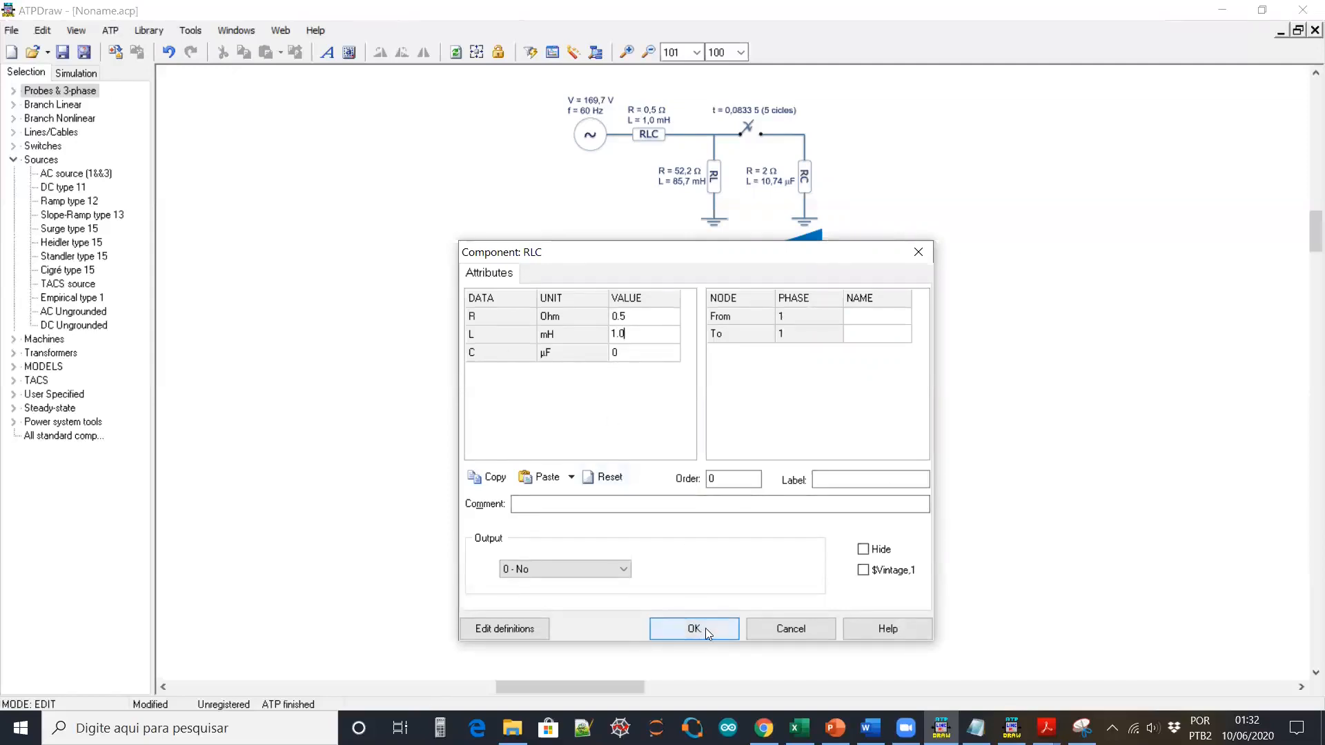
{"action": "left_click", "coordinate": [623, 570]}
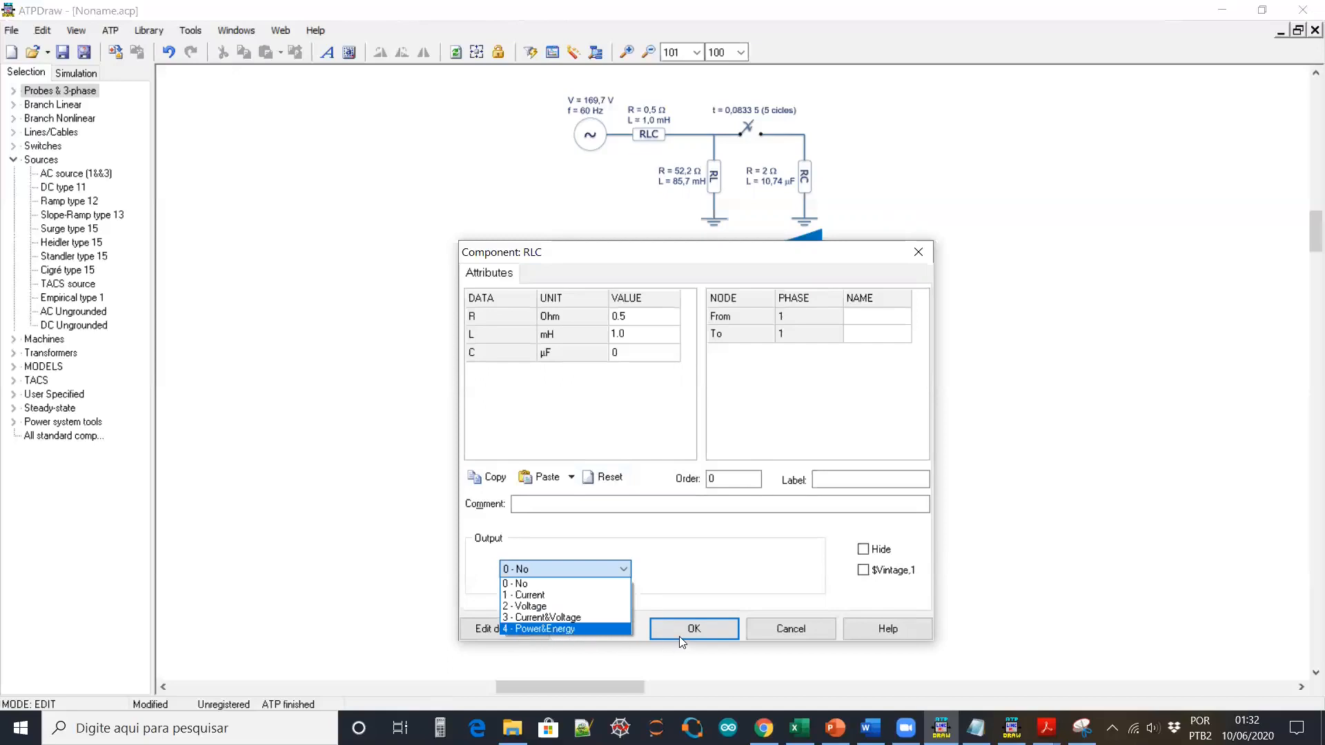
{"action": "left_click", "coordinate": [570, 601]}
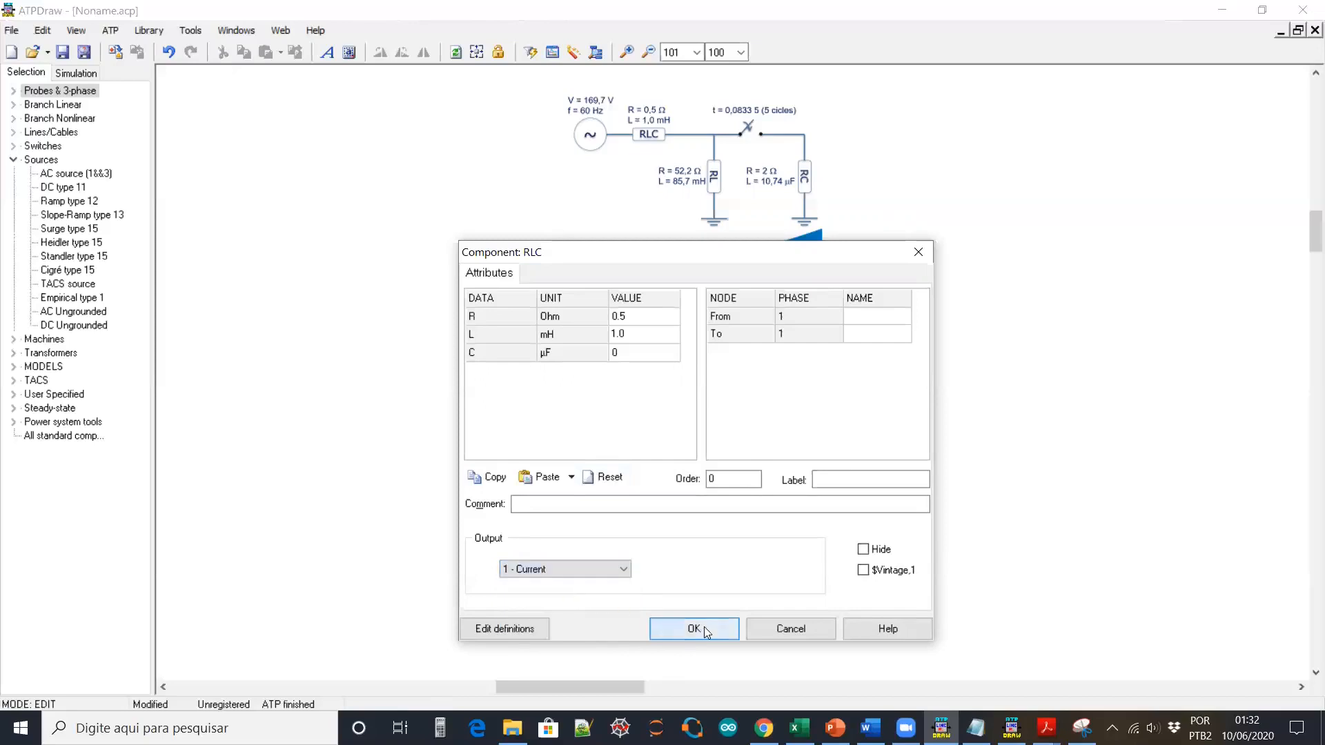
{"action": "left_click", "coordinate": [704, 627]}
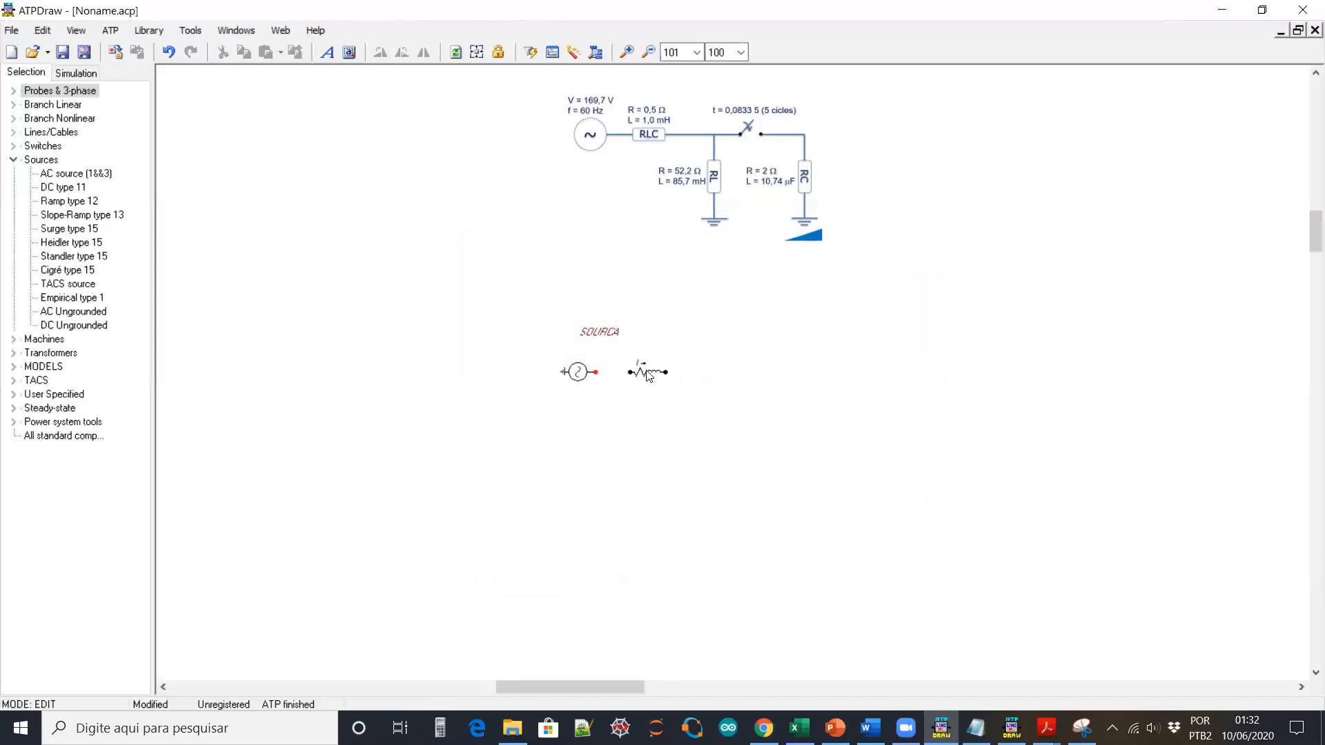
Zoom in and wire the RLC branch's left end to the SOURCA node
{"action": "left_click", "coordinate": [629, 49]}
{"action": "left_click", "coordinate": [629, 49]}
{"action": "scroll", "coordinate": [749, 270], "scroll_direction": "up", "scroll_amount": 3}
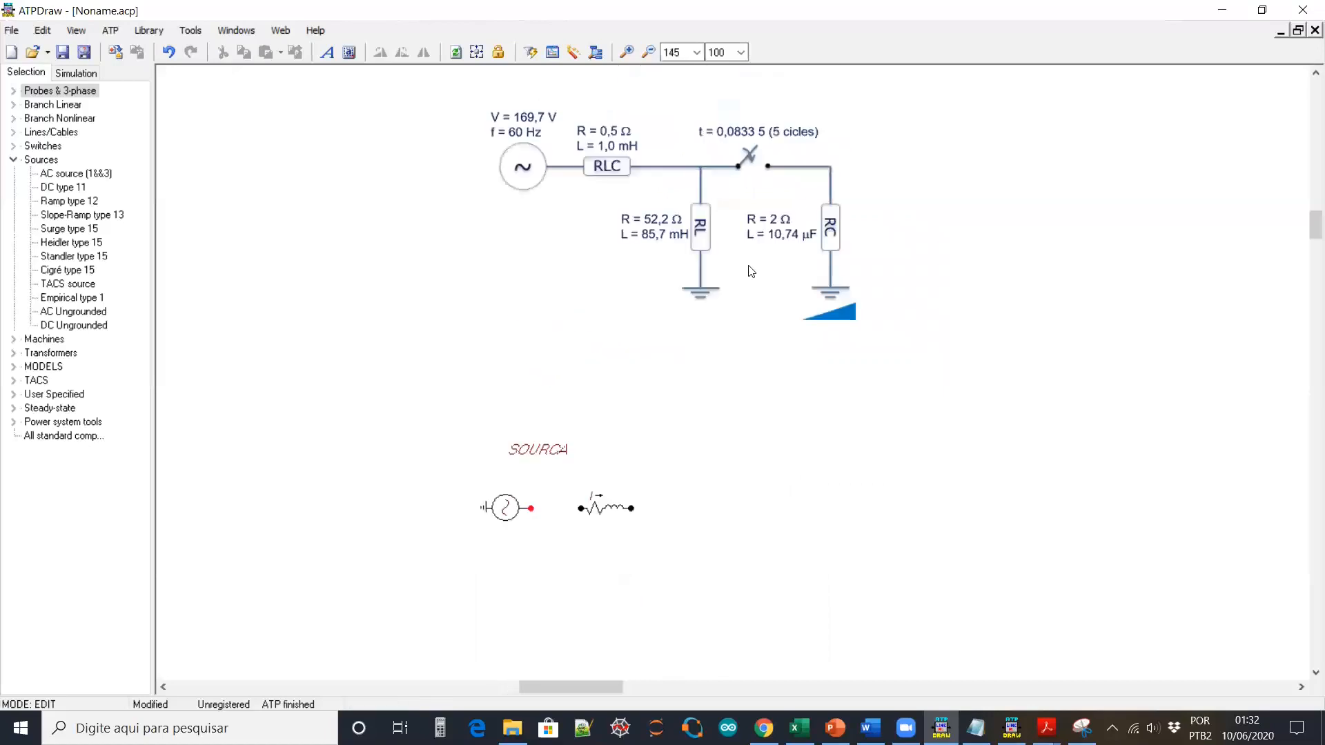
{"action": "scroll", "coordinate": [748, 300], "scroll_direction": "down", "scroll_amount": 1}
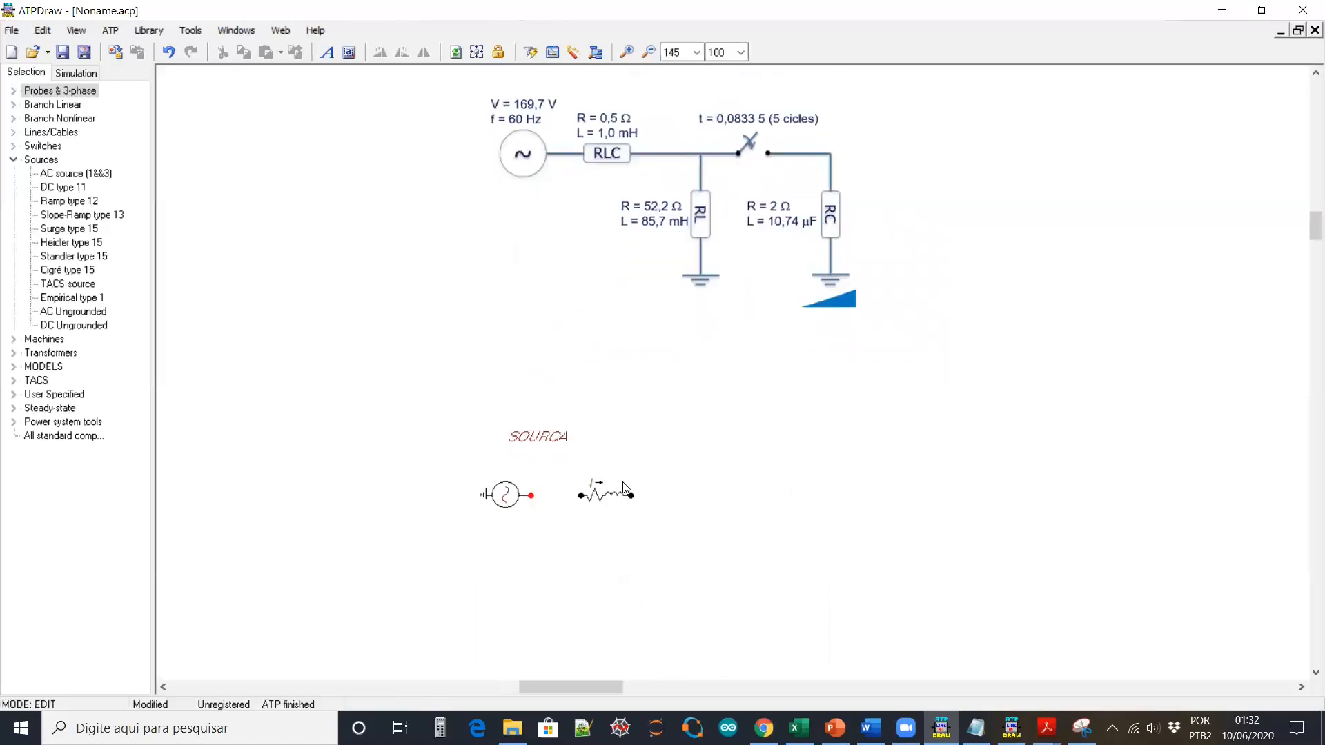
{"action": "left_click", "coordinate": [580, 495]}
{"action": "left_click", "coordinate": [531, 495]}
Copy the RLC branch, rotate the copy vertical, and place it below the series branch
{"action": "left_click", "coordinate": [613, 499]}
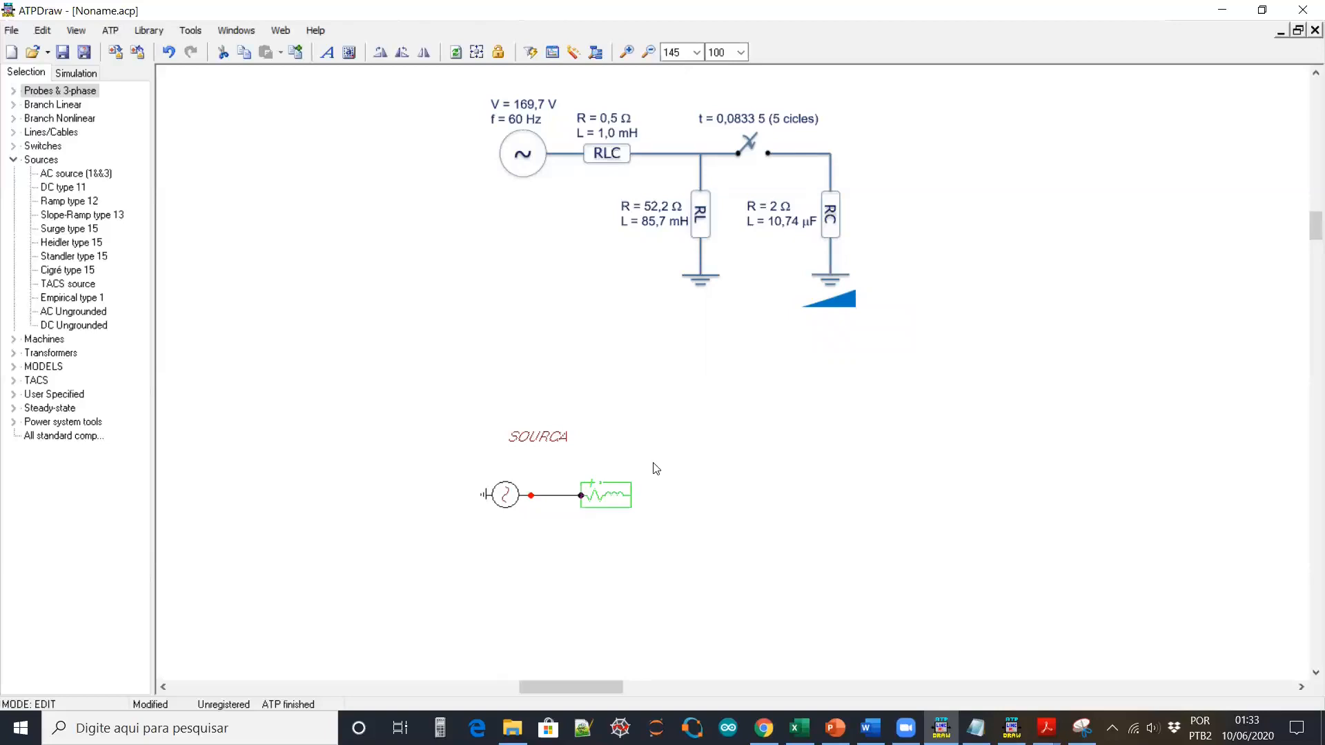
{"action": "left_click", "coordinate": [646, 410]}
{"action": "right_click", "coordinate": [647, 407]}
{"action": "mouse_move", "coordinate": [720, 445]}
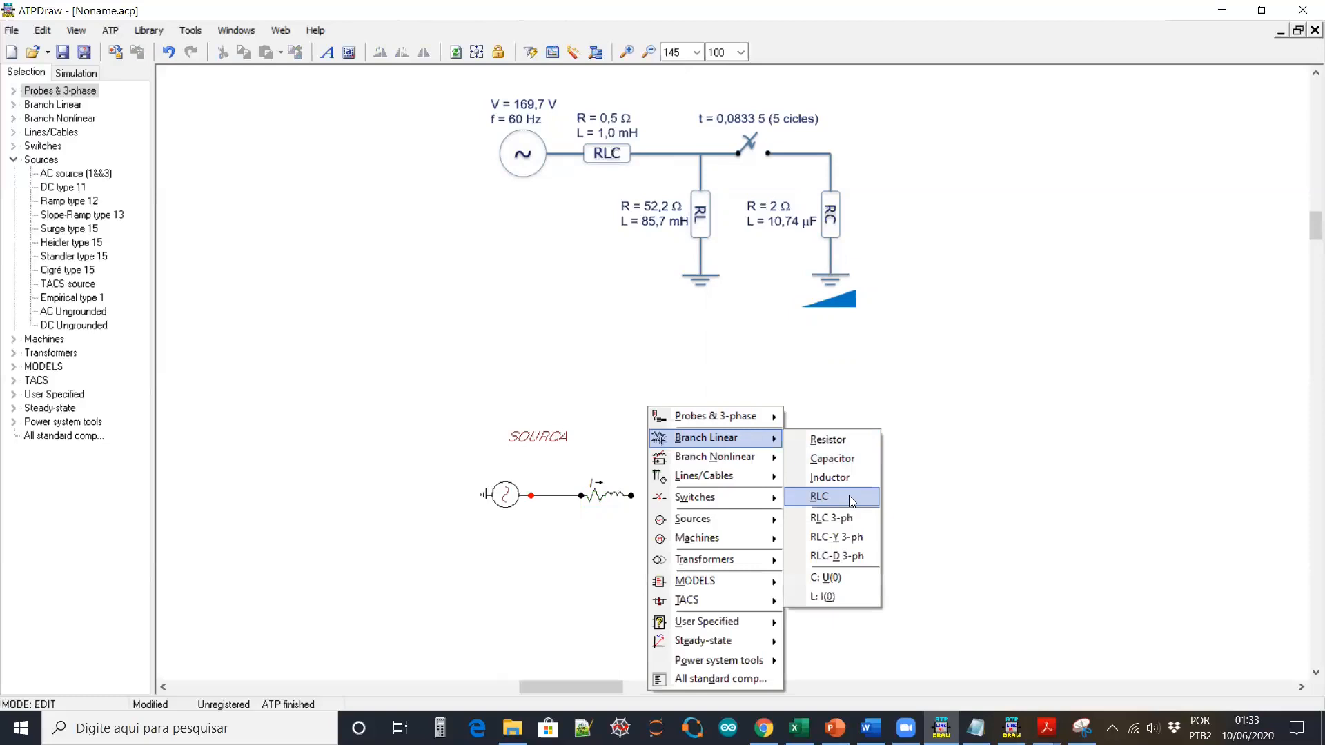
{"action": "left_click", "coordinate": [604, 413]}
{"action": "left_click_drag", "start_coordinate": [567, 464], "coordinate": [663, 512]}
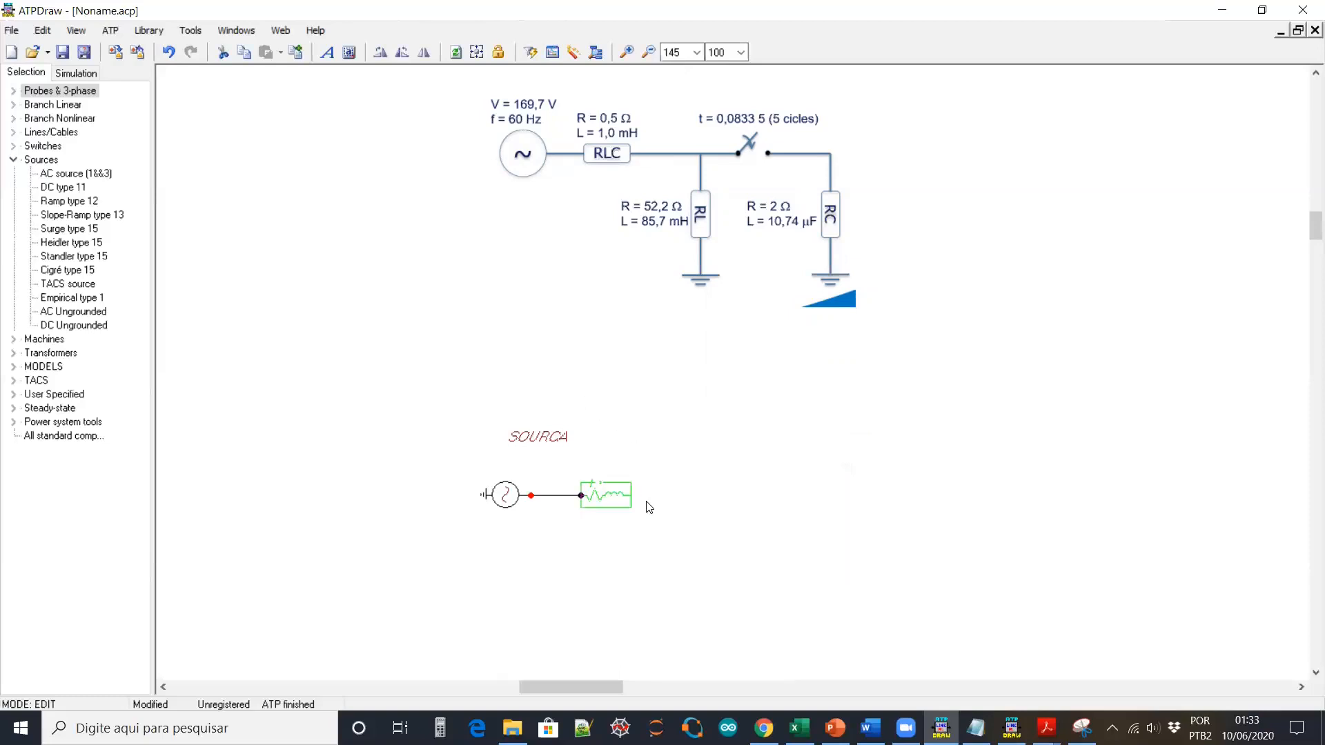
{"action": "key", "text": "ctrl+c"}
{"action": "key", "text": "ctrl+v"}
{"action": "left_click", "coordinate": [716, 509]}
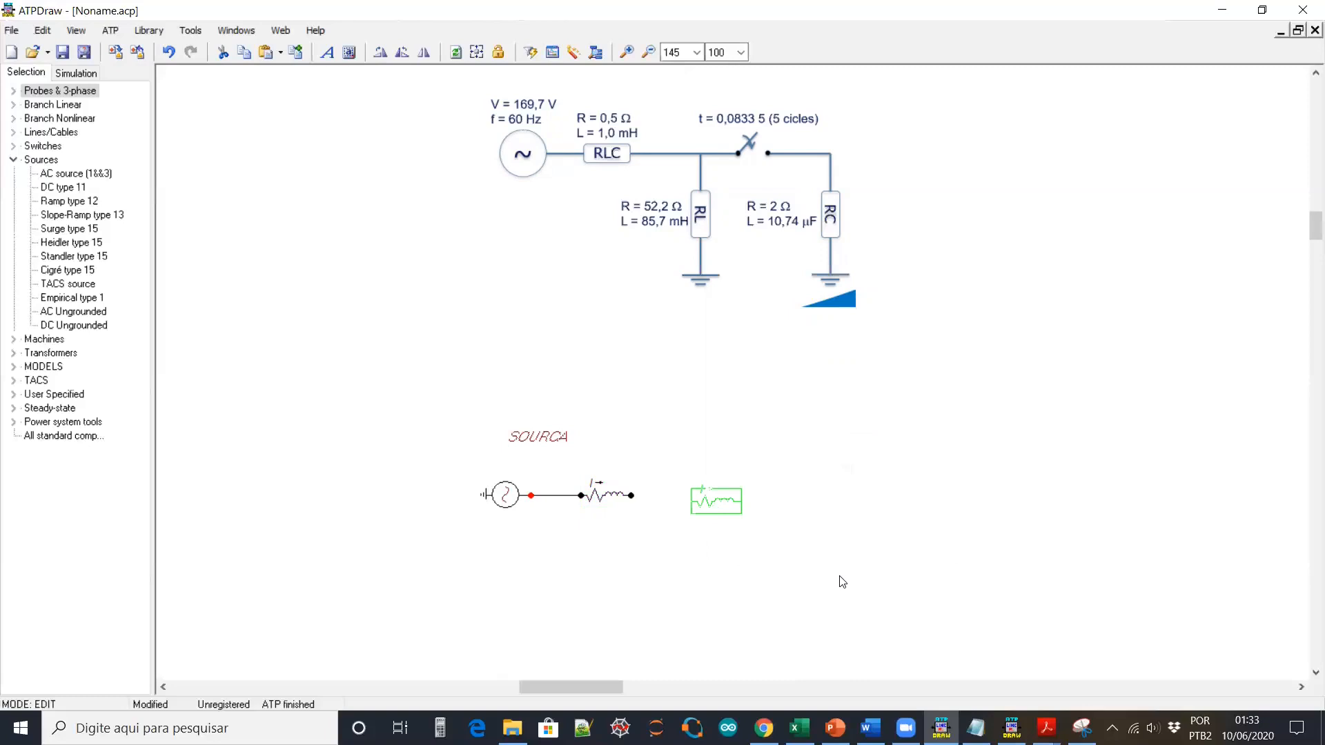
{"action": "left_click", "coordinate": [381, 54]}
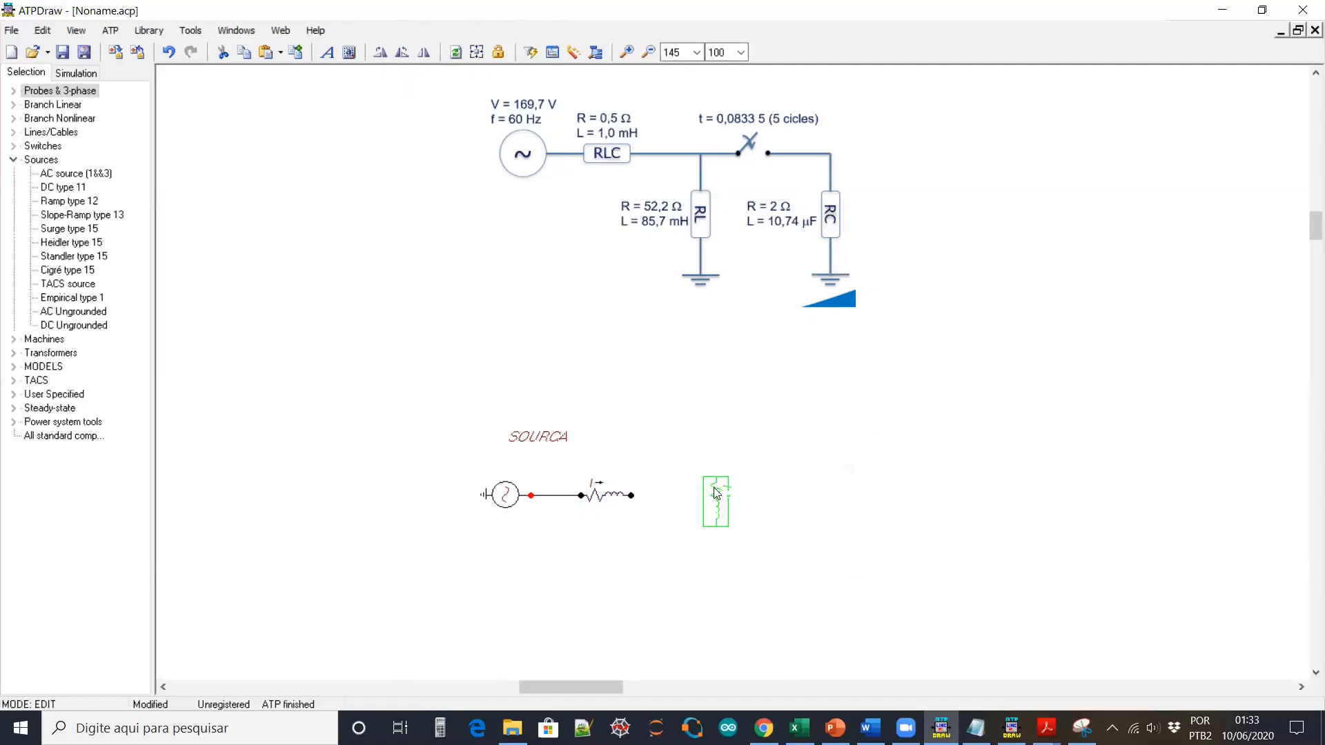
{"action": "left_click_drag", "start_coordinate": [716, 493], "coordinate": [674, 551]}
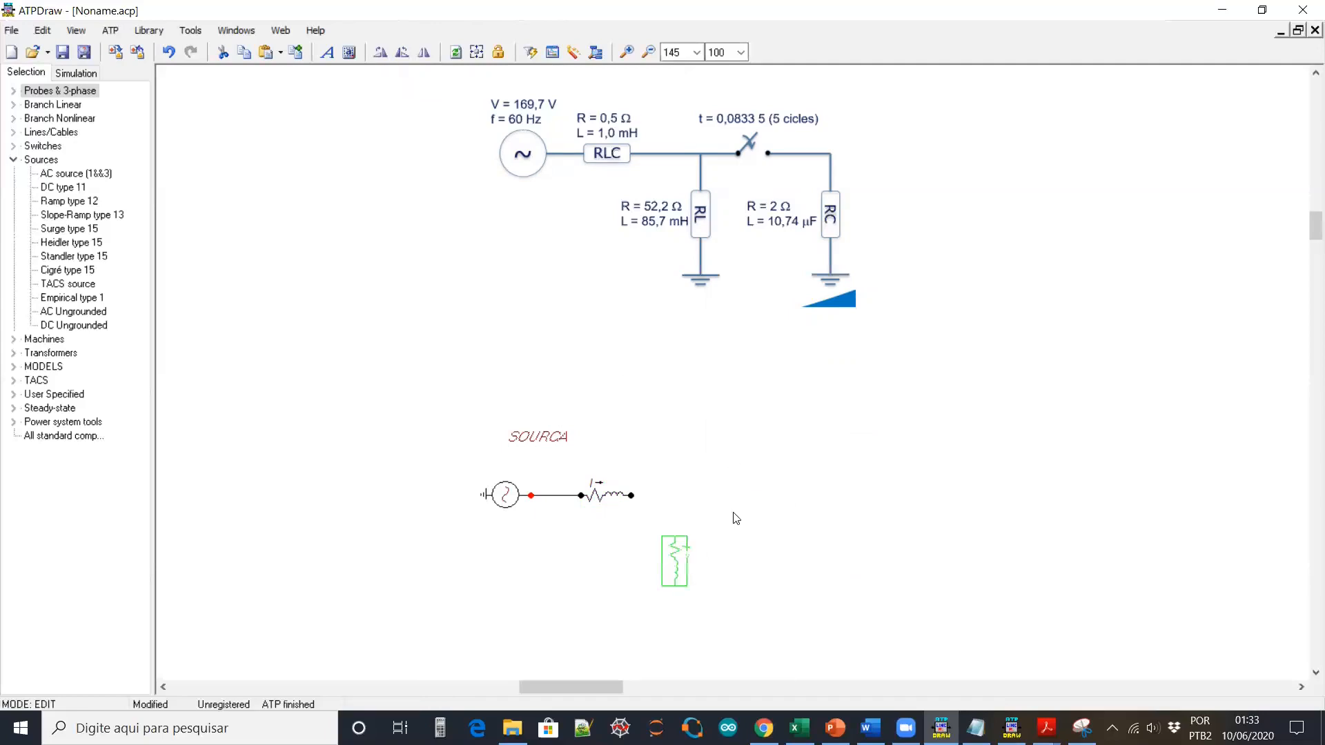
{"action": "left_click", "coordinate": [674, 520]}
Wire the series branch to the vertical copy and name the junction TERM_1, label shown above
{"action": "left_click", "coordinate": [632, 496]}
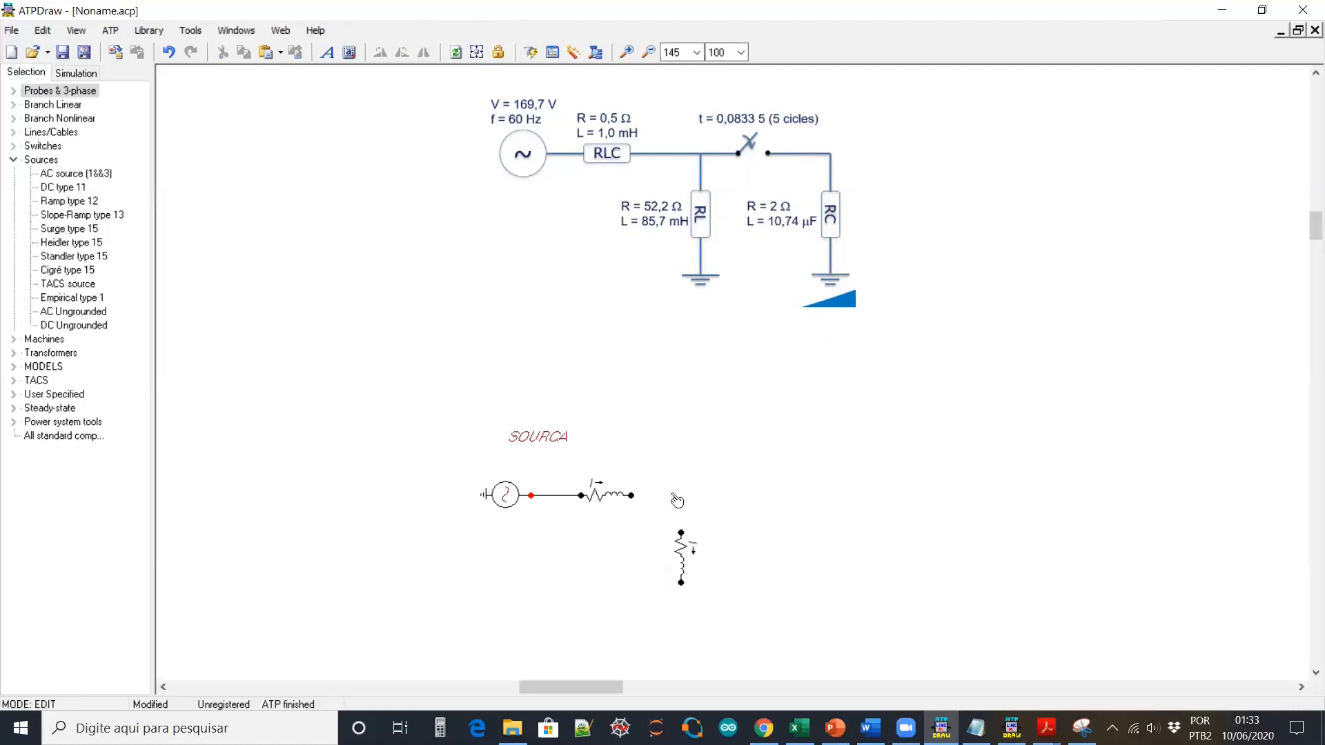
{"action": "left_click", "coordinate": [681, 495]}
{"action": "left_click", "coordinate": [681, 533]}
{"action": "right_click", "coordinate": [632, 495]}
{"action": "type", "text": "TERM_"}
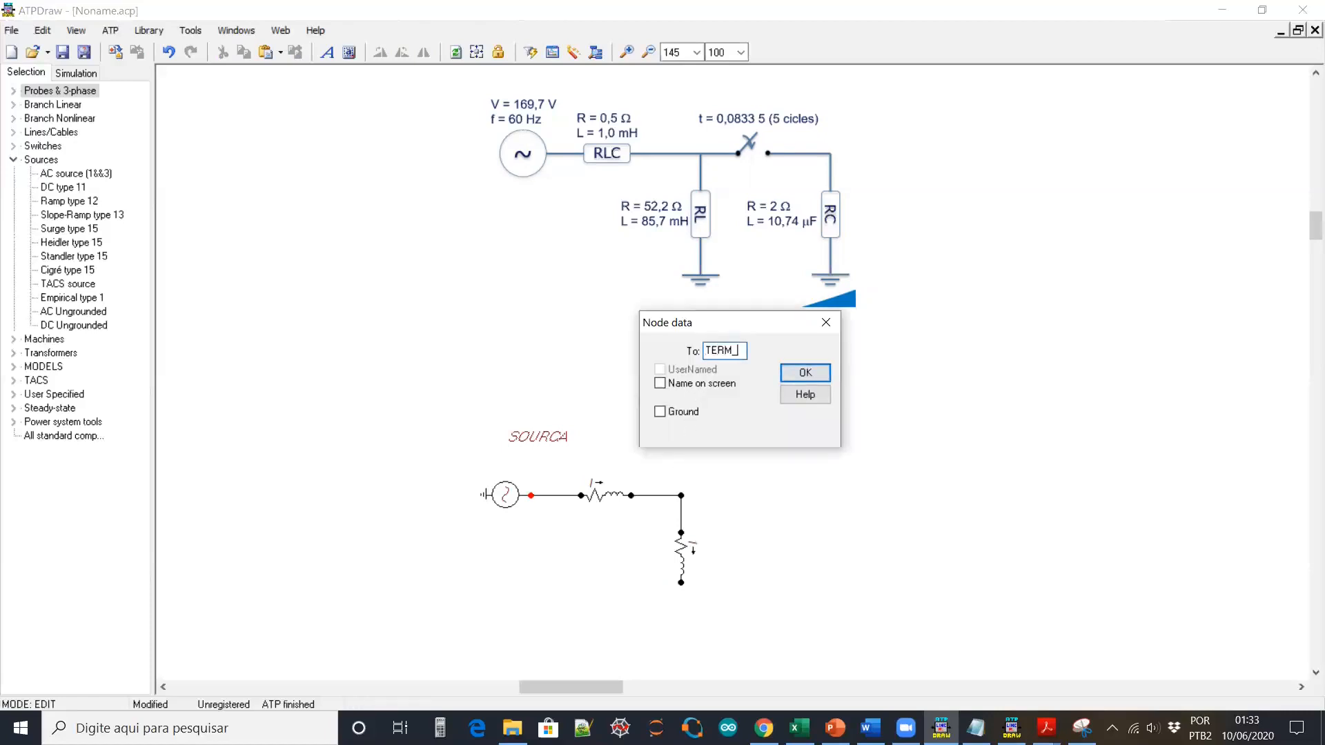
{"action": "type", "text": "1"}
{"action": "left_click", "coordinate": [659, 383]}
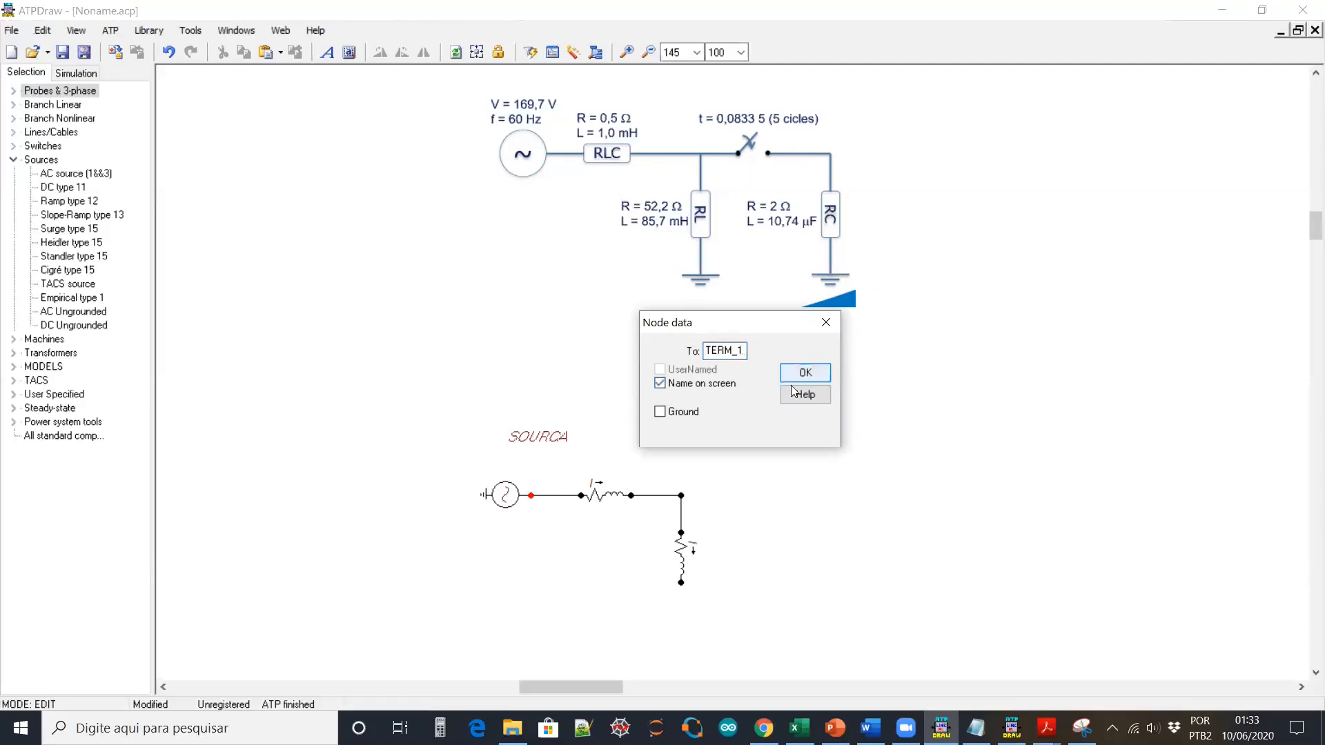
{"action": "left_click", "coordinate": [802, 374]}
{"action": "left_click_drag", "start_coordinate": [670, 488], "coordinate": [677, 438]}
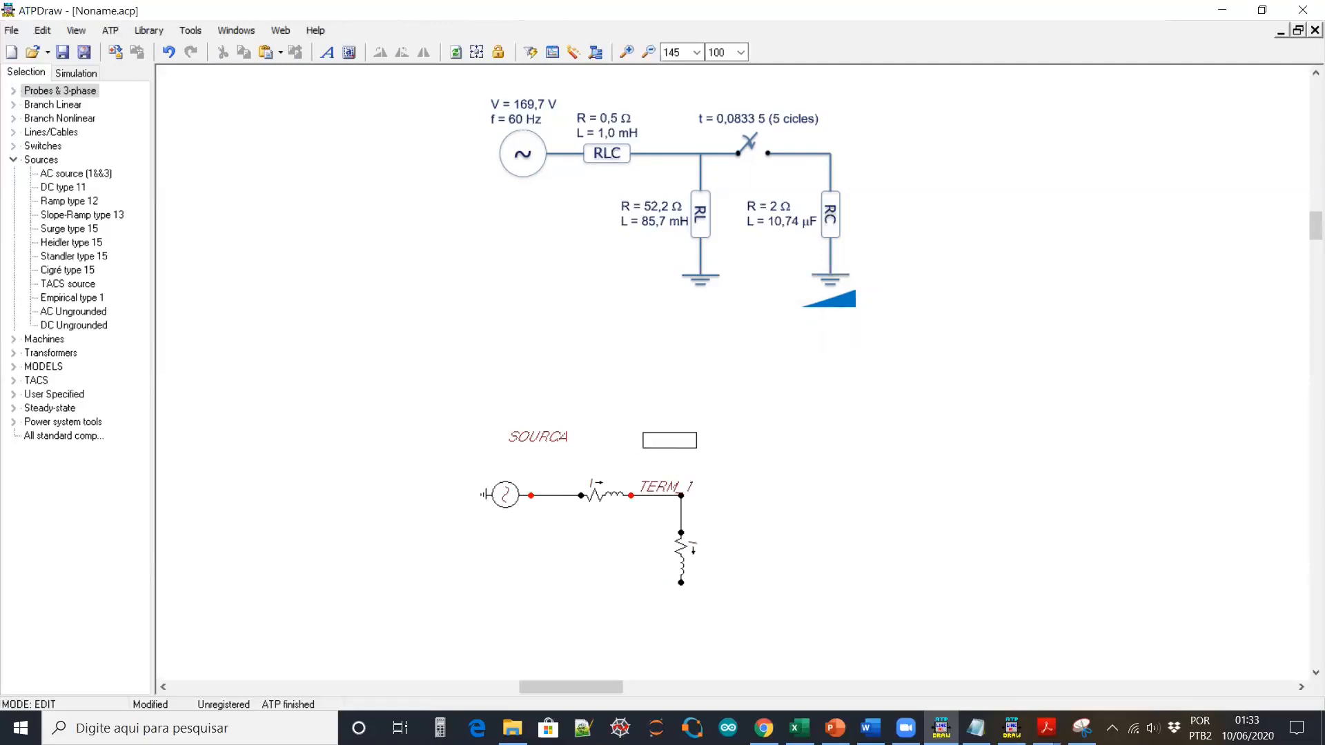
Set the vertical branch's inductance L to 0, leaving it a resistor
{"action": "double_click", "coordinate": [680, 556]}
{"action": "left_click", "coordinate": [627, 332]}
{"action": "type", "text": "0.5"}
{"action": "left_click", "coordinate": [693, 625]}
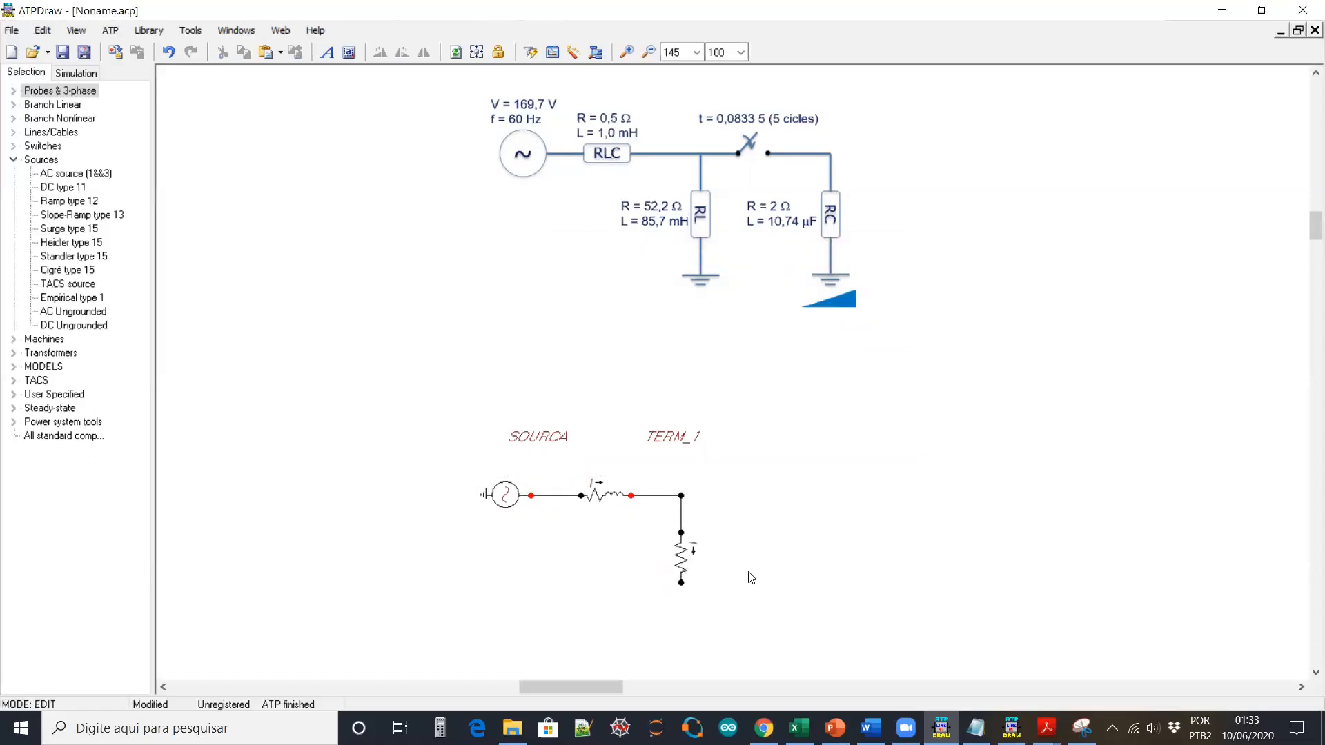
{"action": "left_click", "coordinate": [681, 564]}
Paste a copy below the resistor and set it to R 0, L 1.0 mH
{"action": "scroll", "coordinate": [681, 558], "scroll_direction": "down", "scroll_amount": 6}
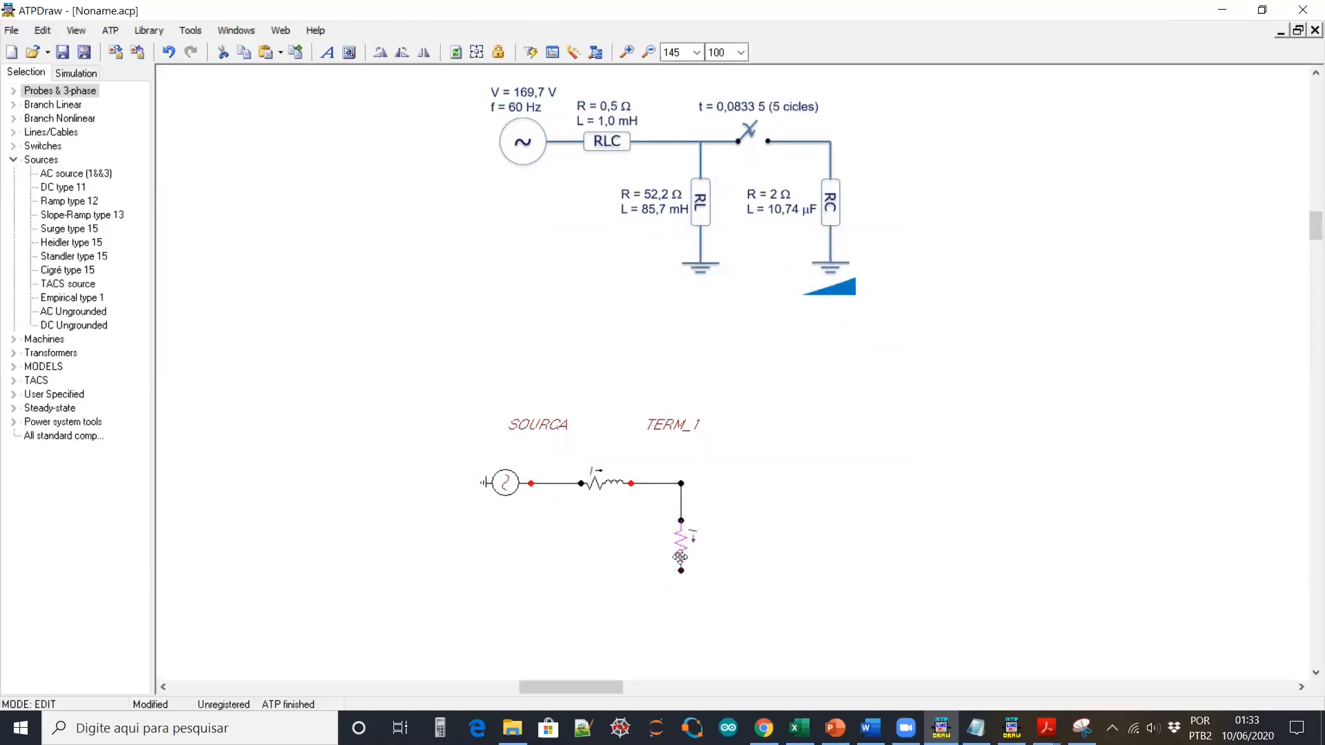
{"action": "key", "text": "ctrl+v"}
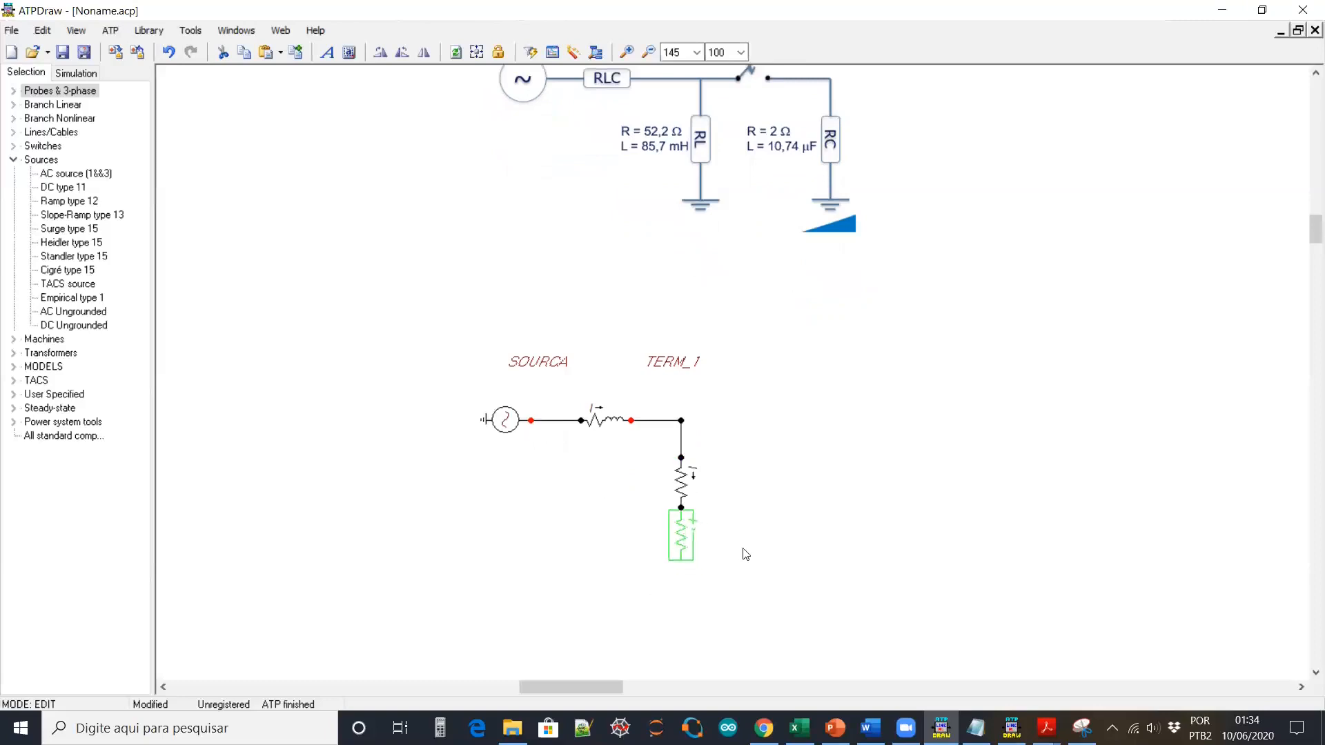
{"action": "double_click", "coordinate": [673, 547]}
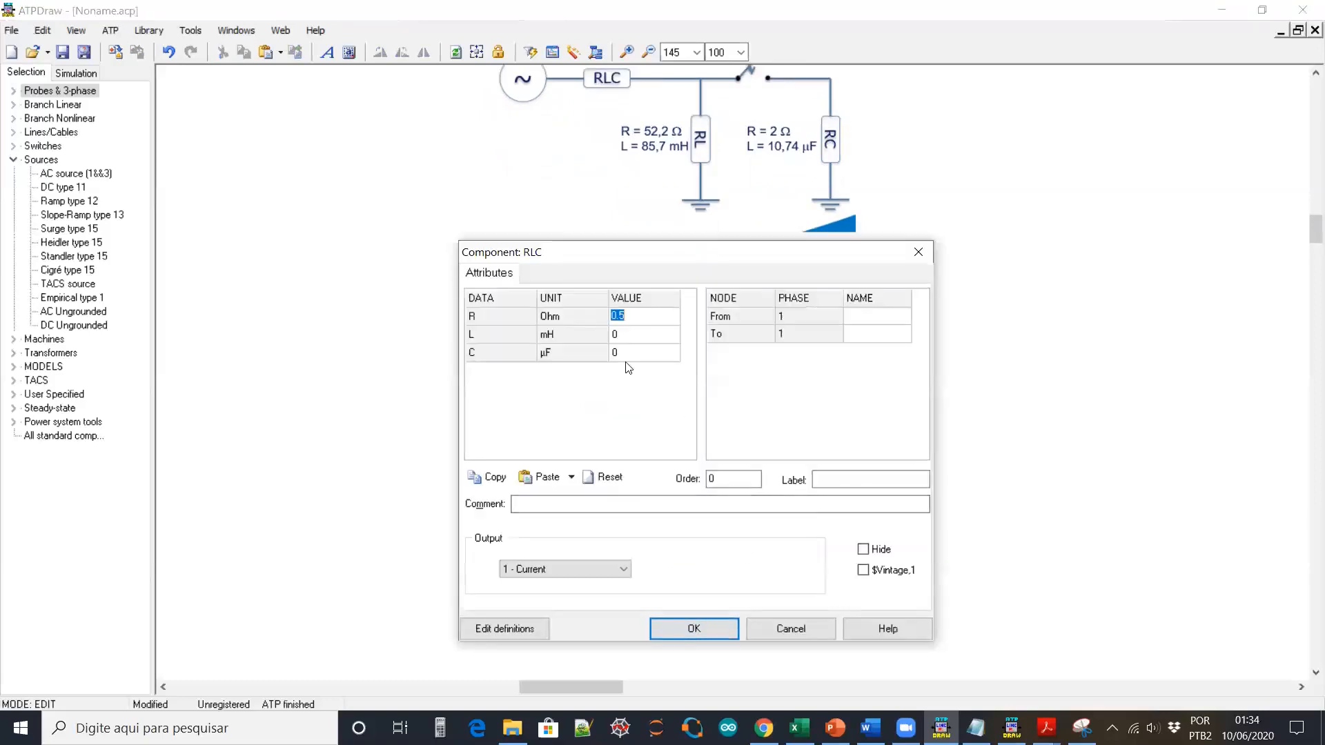
{"action": "type", "text": "0"}
{"action": "key", "text": "Down"}
{"action": "type", "text": "1.0"}
{"action": "left_click", "coordinate": [695, 628]}
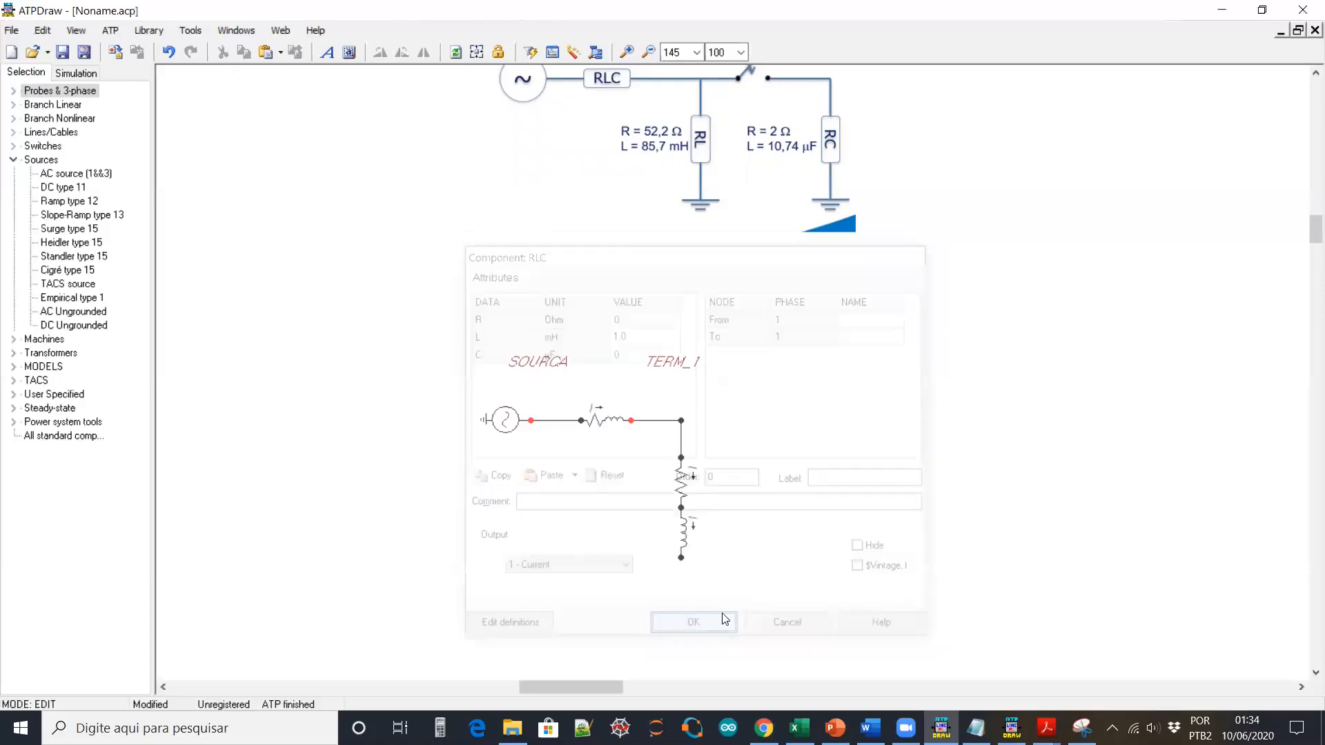
Ground the inductor's bottom node and name the middle node MID_01, label on the left
{"action": "right_click", "coordinate": [682, 558]}
{"action": "left_click", "coordinate": [686, 418]}
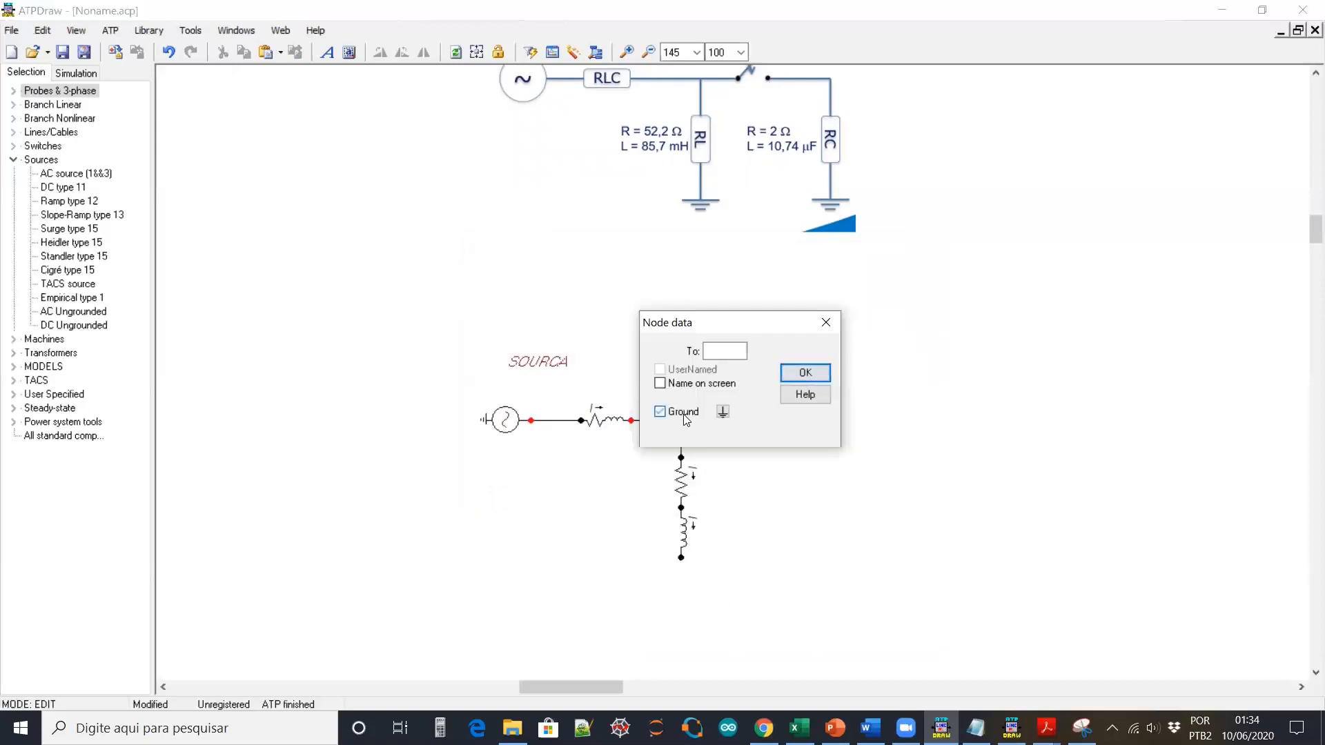
{"action": "left_click", "coordinate": [801, 373]}
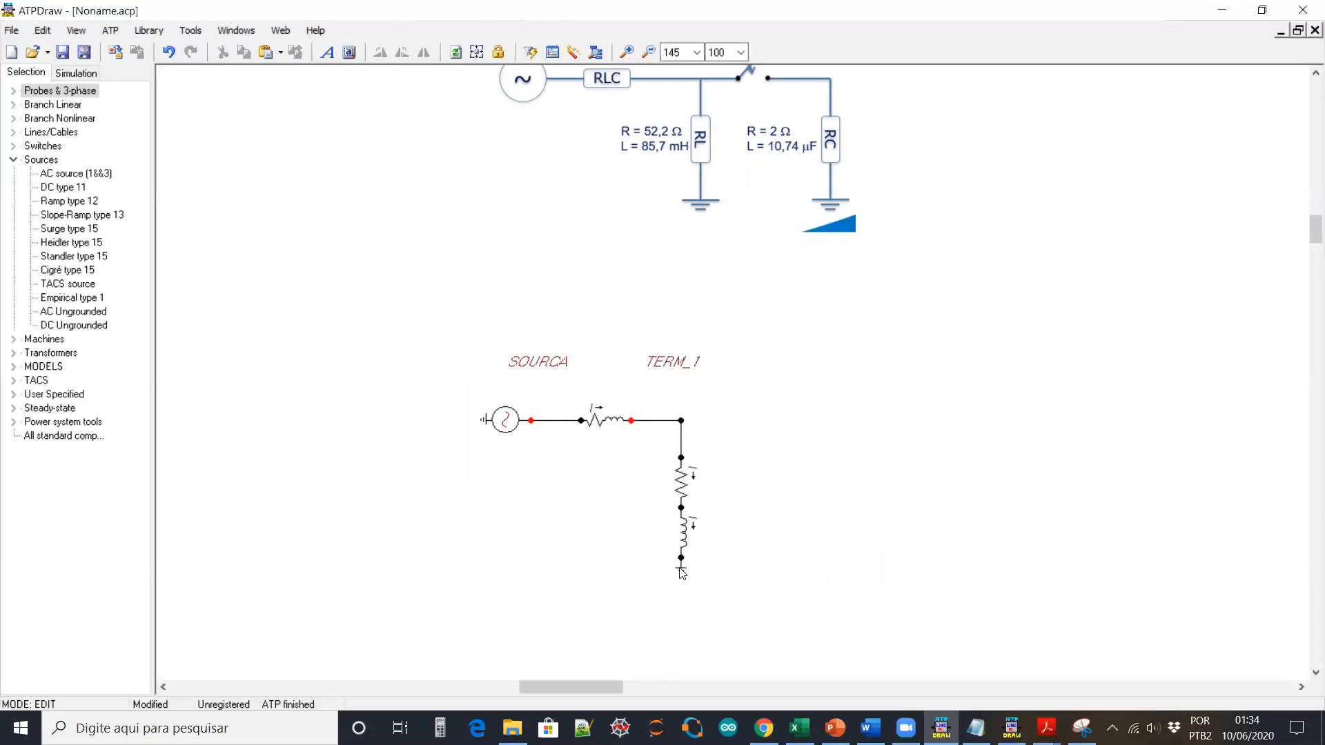
{"action": "right_click", "coordinate": [681, 508]}
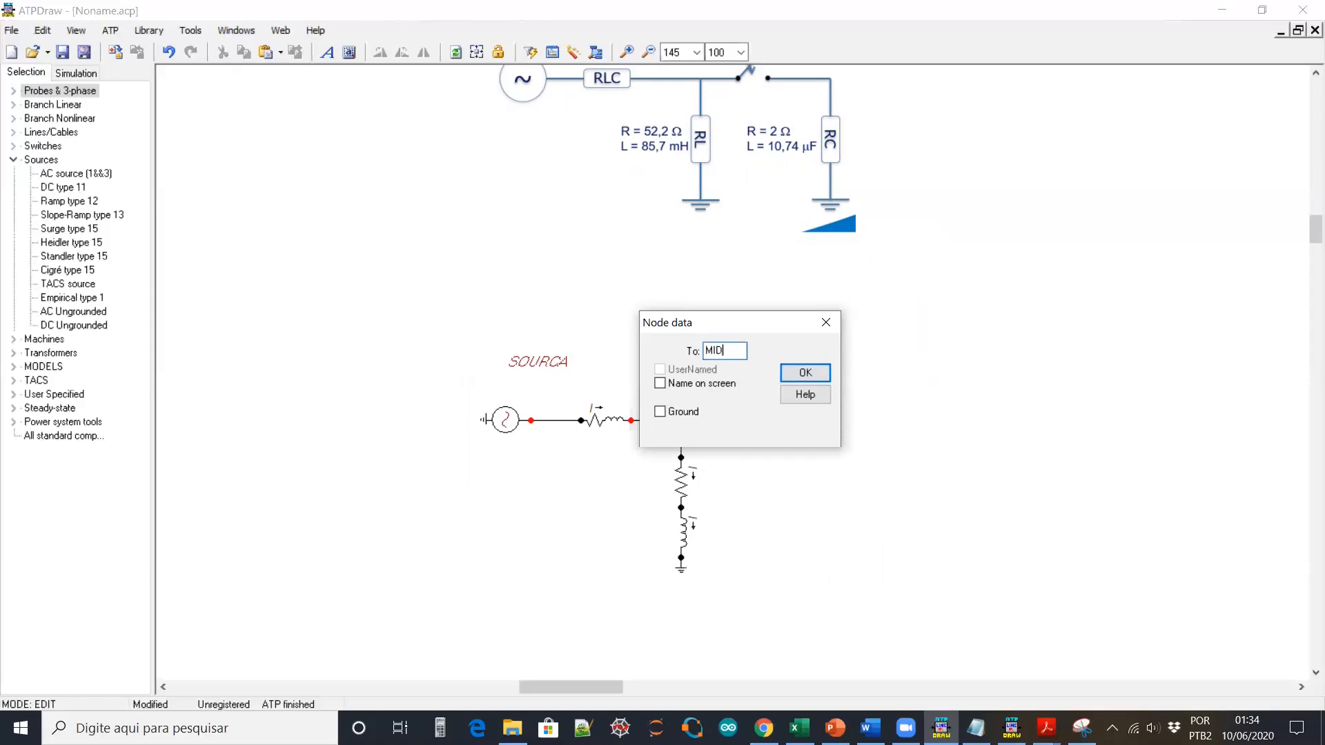
{"action": "left_click", "coordinate": [687, 385]}
{"action": "left_click", "coordinate": [793, 375]}
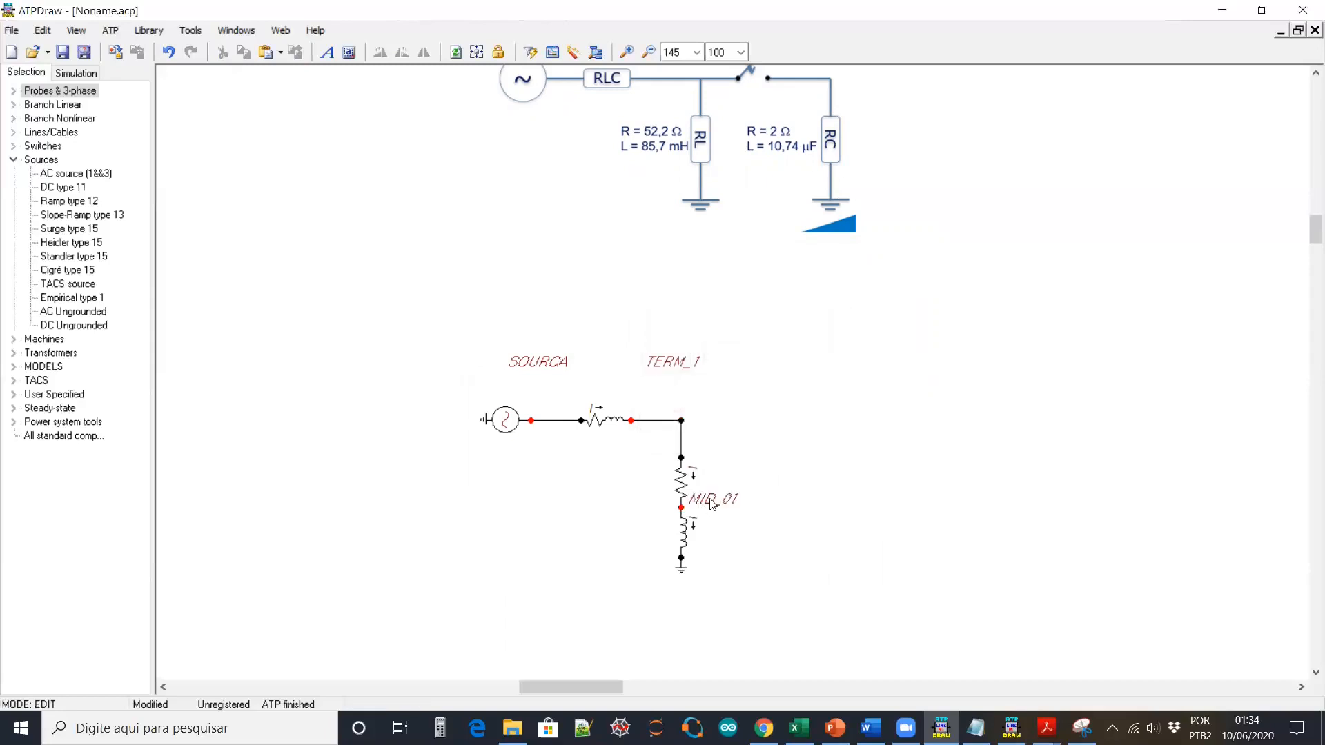
{"action": "left_click_drag", "start_coordinate": [714, 500], "coordinate": [645, 505]}
{"action": "scroll", "coordinate": [793, 183], "scroll_direction": "up", "scroll_amount": 2}
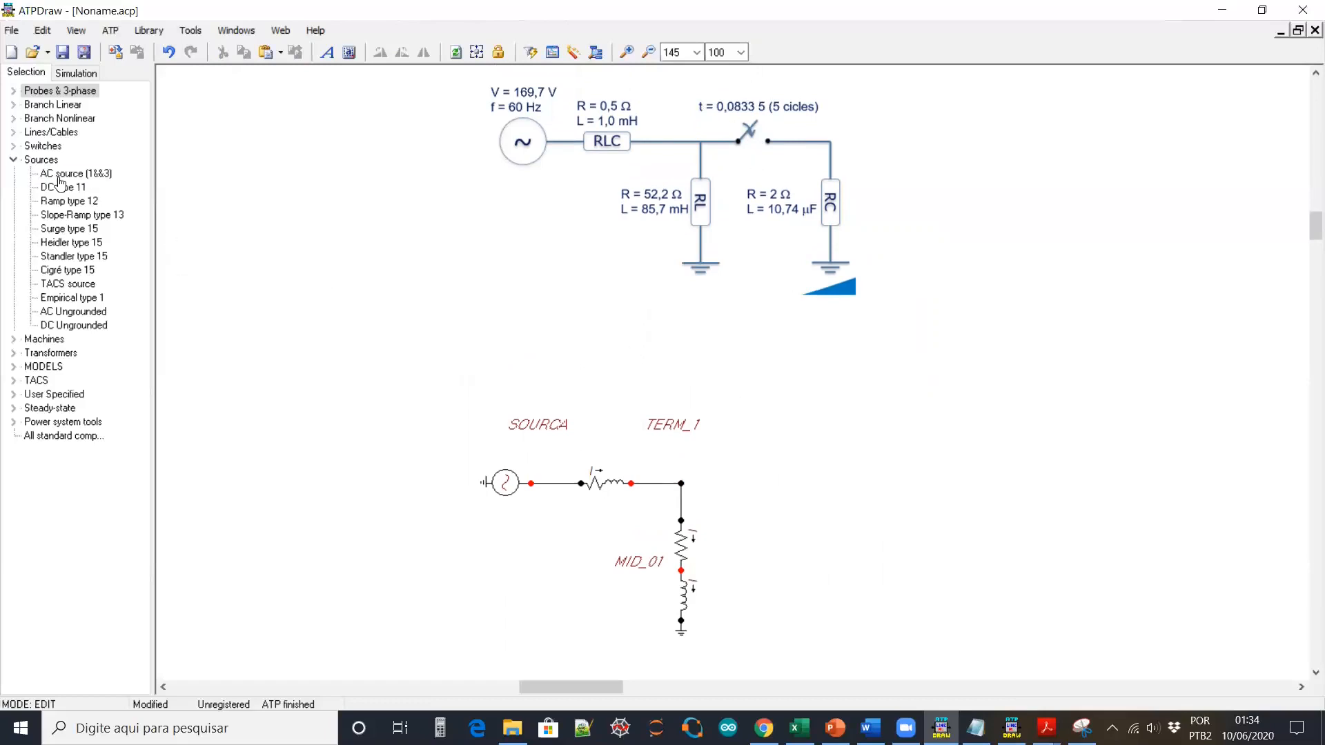
Insert a time-controlled switch from the Switches category to the right of TERM_1
{"action": "left_click", "coordinate": [13, 161]}
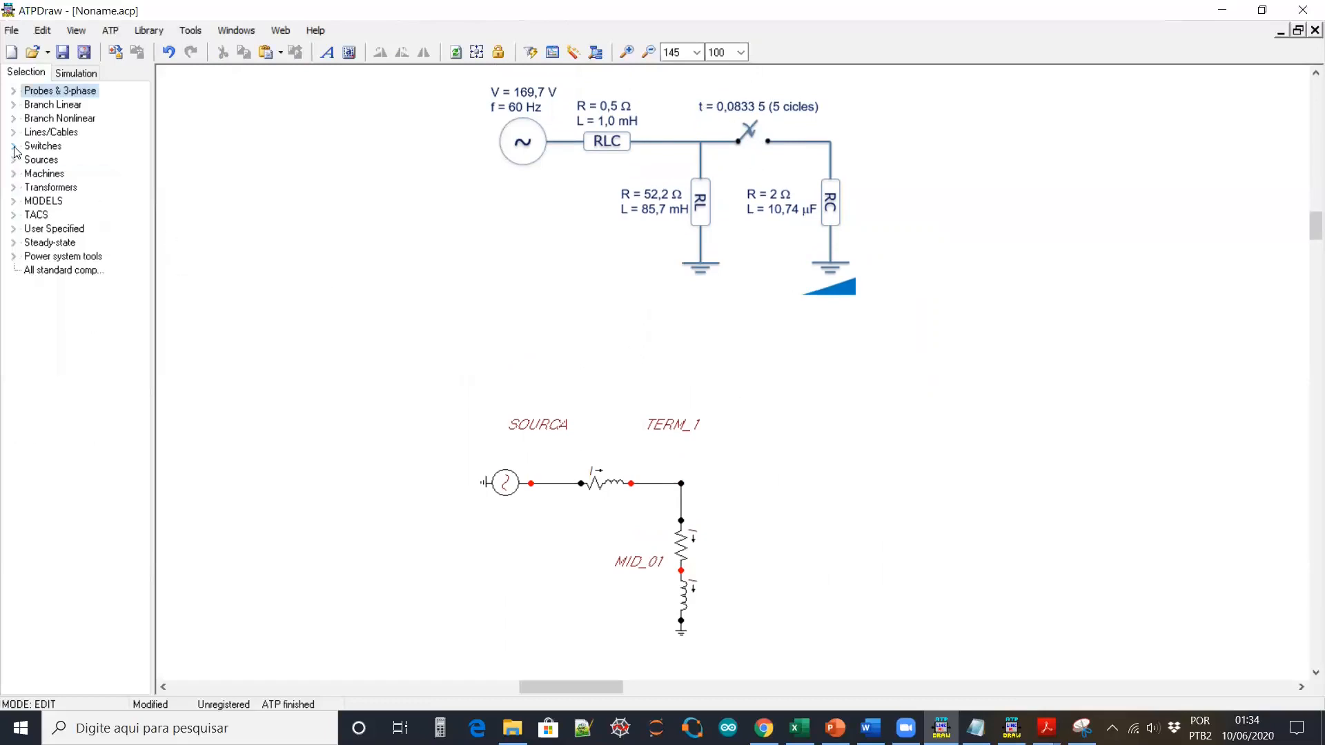
{"action": "left_click", "coordinate": [15, 148]}
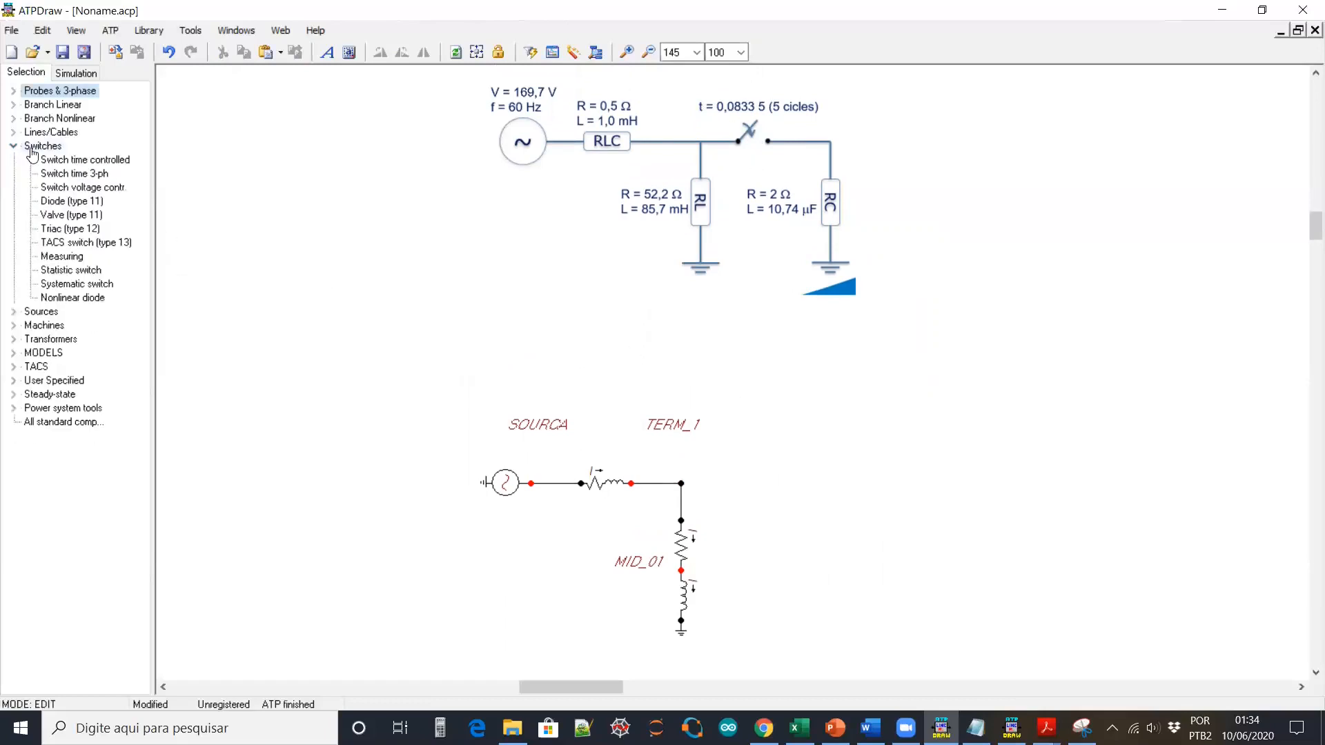
{"action": "left_click", "coordinate": [76, 166]}
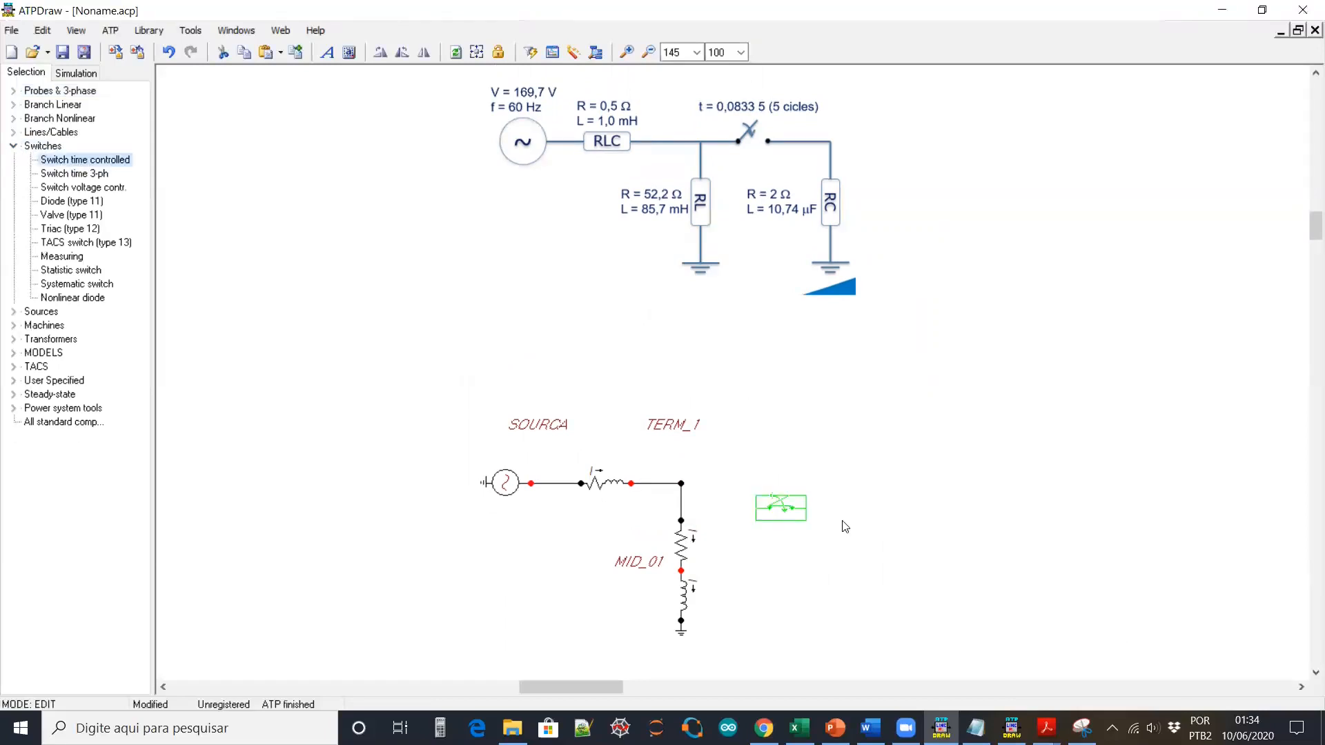
{"action": "left_click", "coordinate": [753, 480]}
Set the switch to close at 0.0833 s and label it 'T = 0.0833S'
{"action": "double_click", "coordinate": [752, 480]}
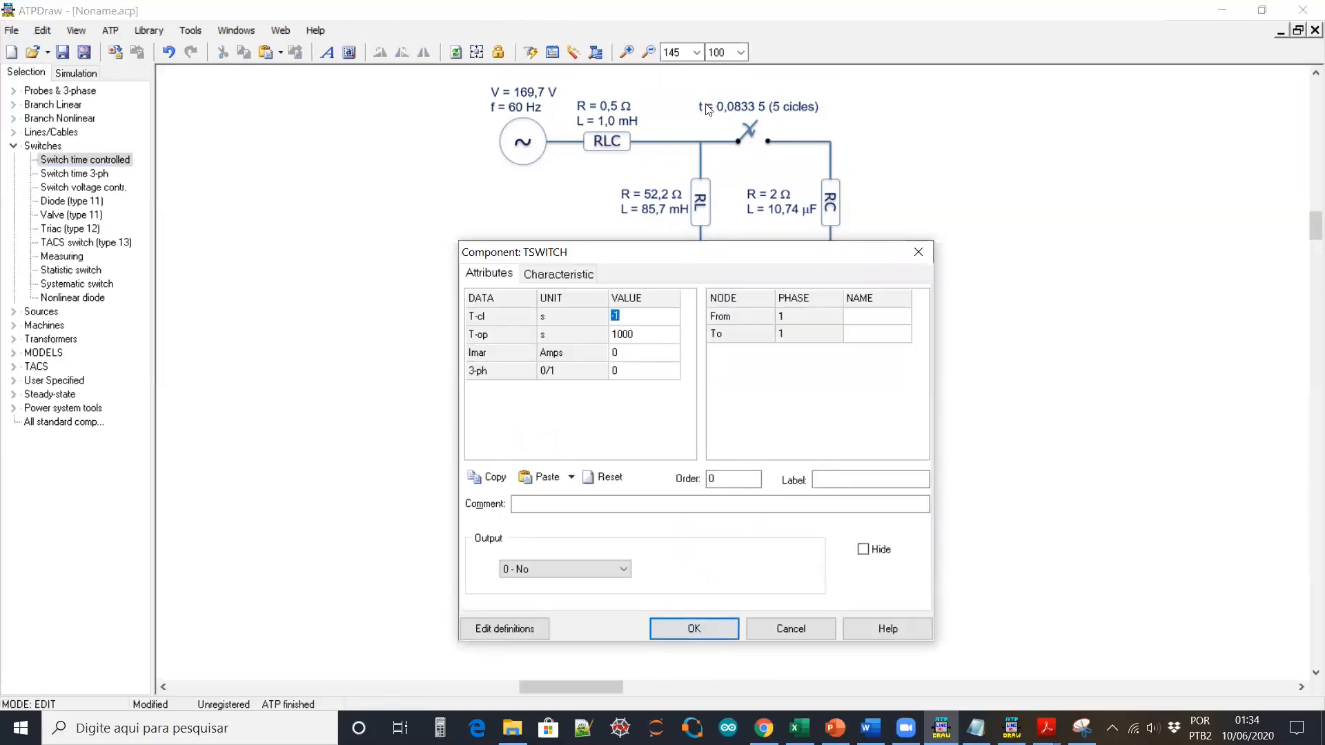
{"action": "type", "text": "0.0833"}
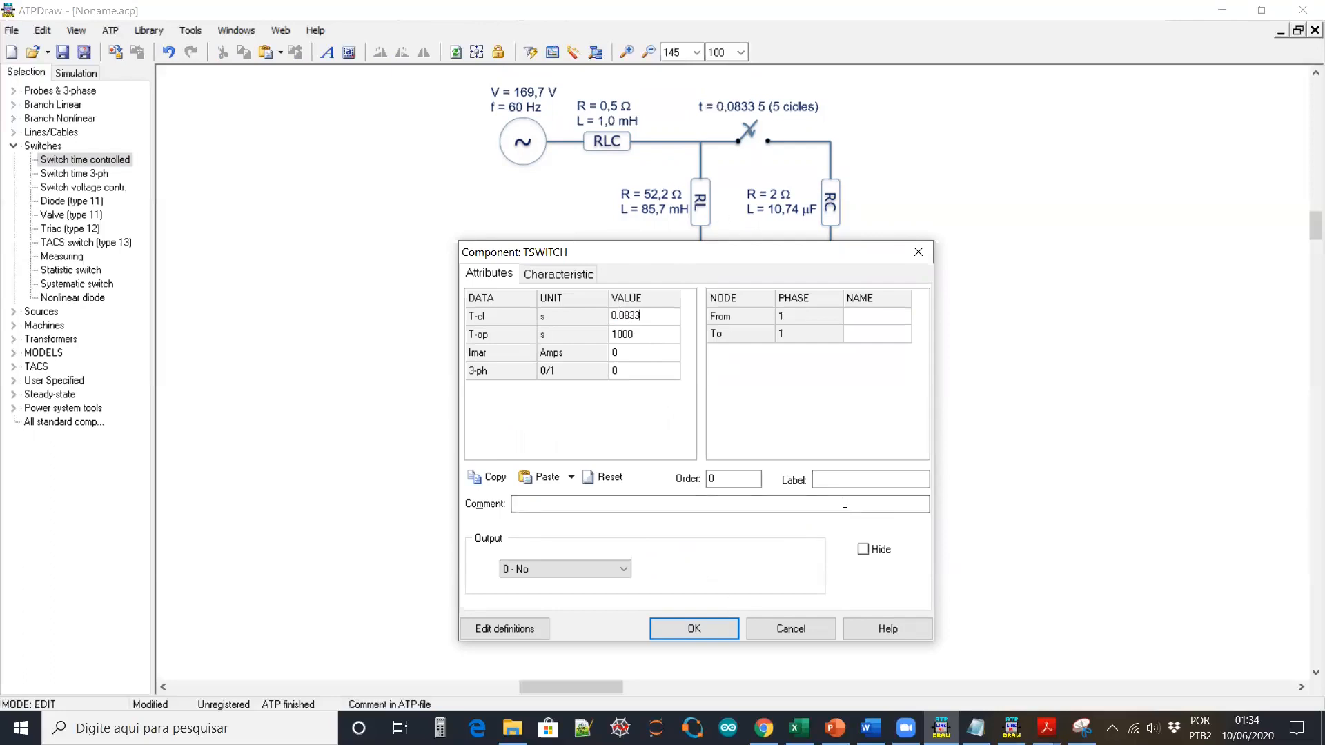
{"action": "left_click", "coordinate": [850, 482]}
{"action": "type", "text": "T"}
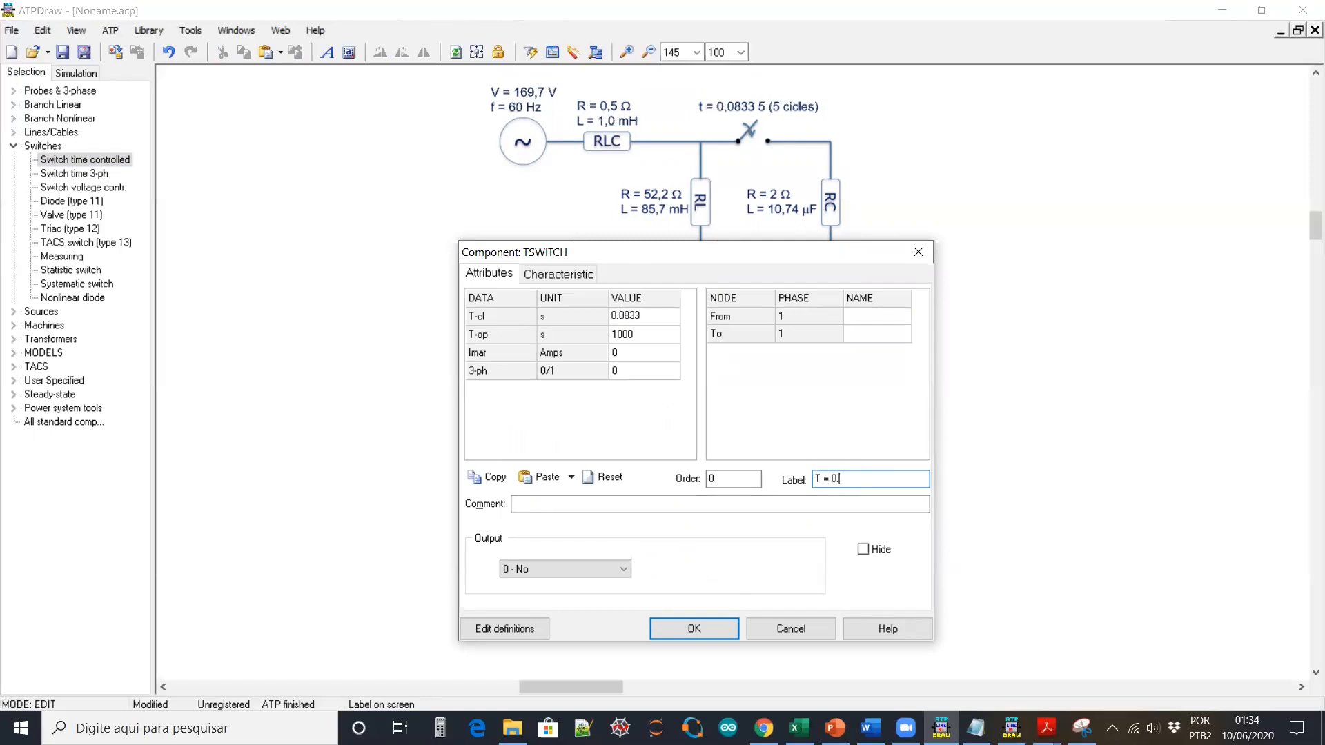
{"action": "type", "text": " = 0.0833S"}
{"action": "left_click", "coordinate": [694, 629]}
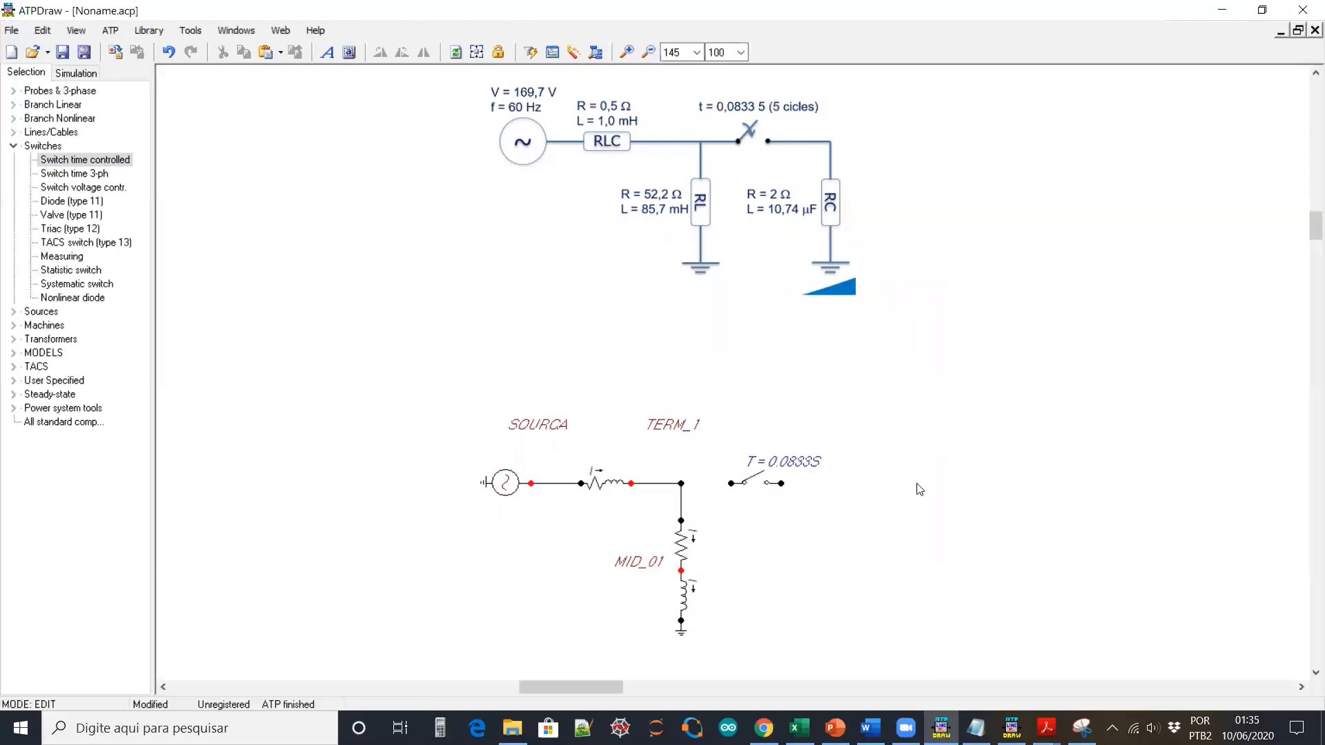
Duplicate the resistor–inductor load branch to the right of the switch and wire it in
{"action": "left_click_drag", "start_coordinate": [780, 463], "coordinate": [766, 452]}
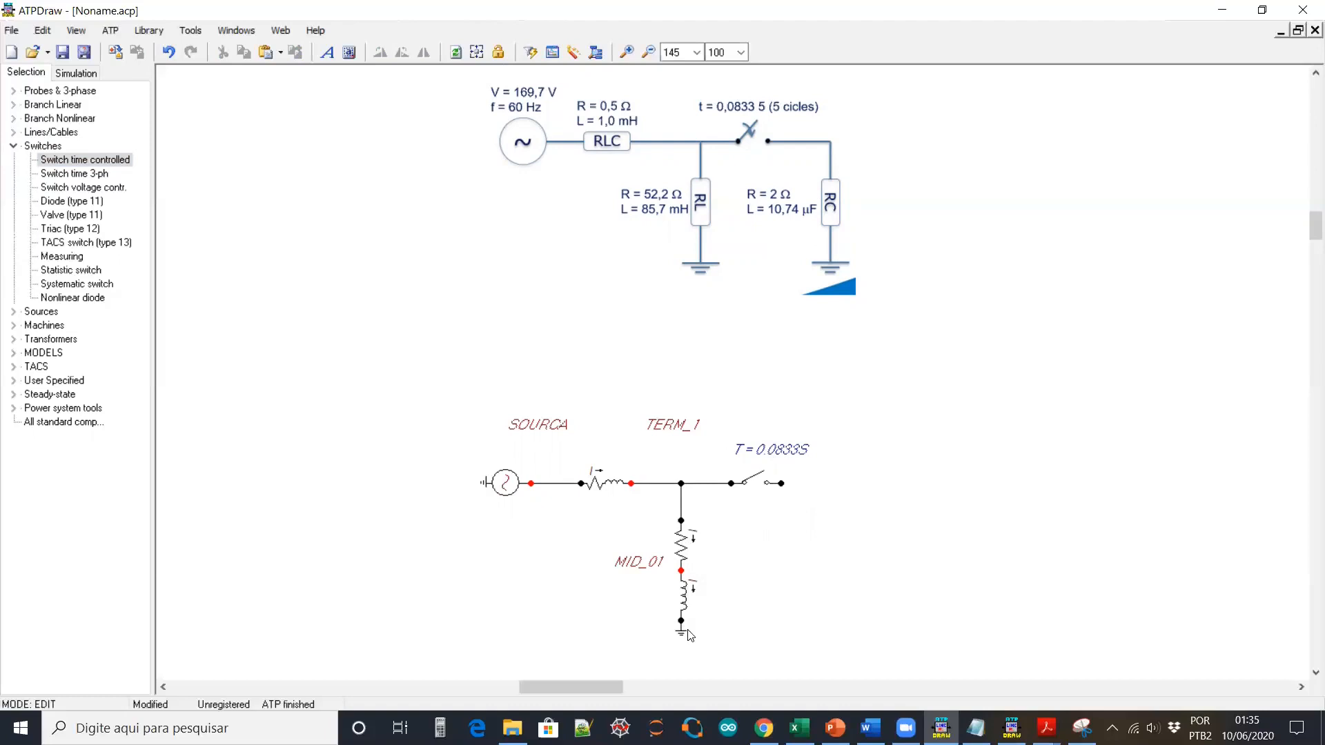
{"action": "left_click_drag", "start_coordinate": [690, 652], "coordinate": [652, 485]}
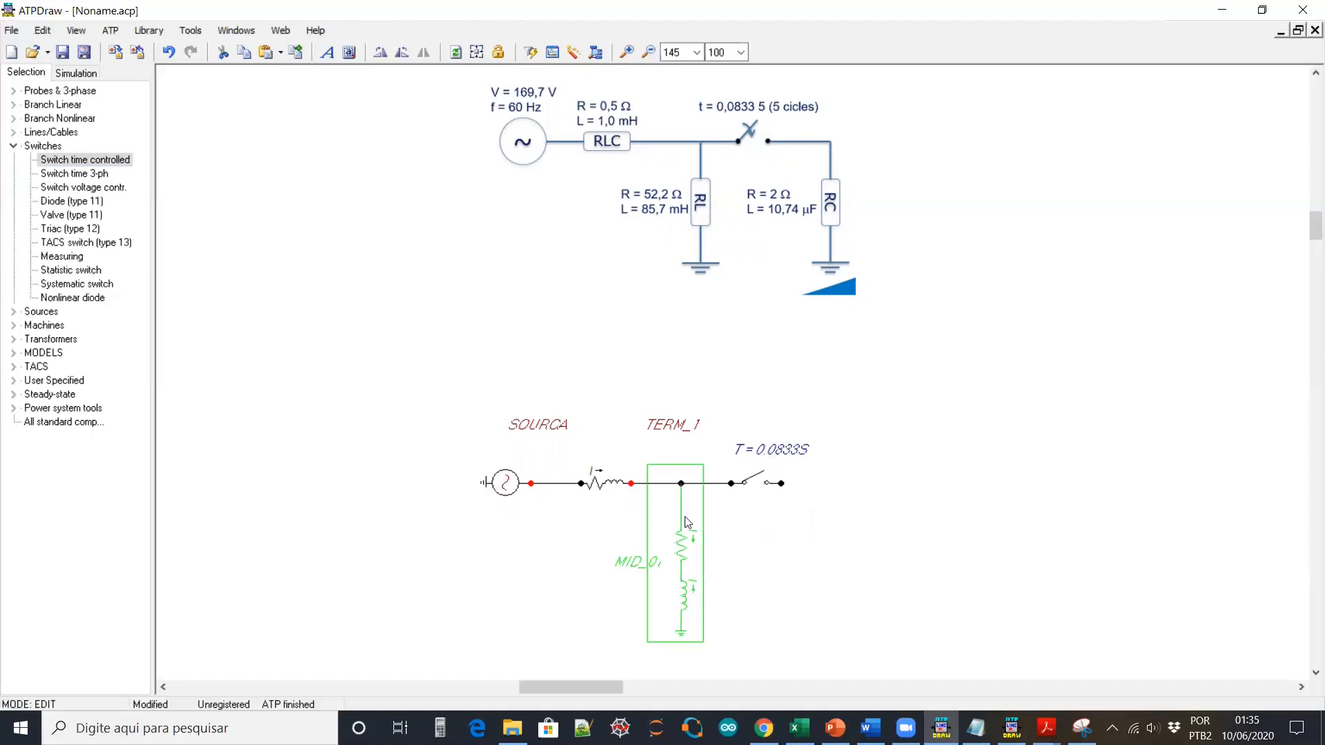
{"action": "key", "text": "ctrl+d"}
{"action": "left_click_drag", "start_coordinate": [690, 564], "coordinate": [836, 567]}
{"action": "left_click", "coordinate": [780, 491]}
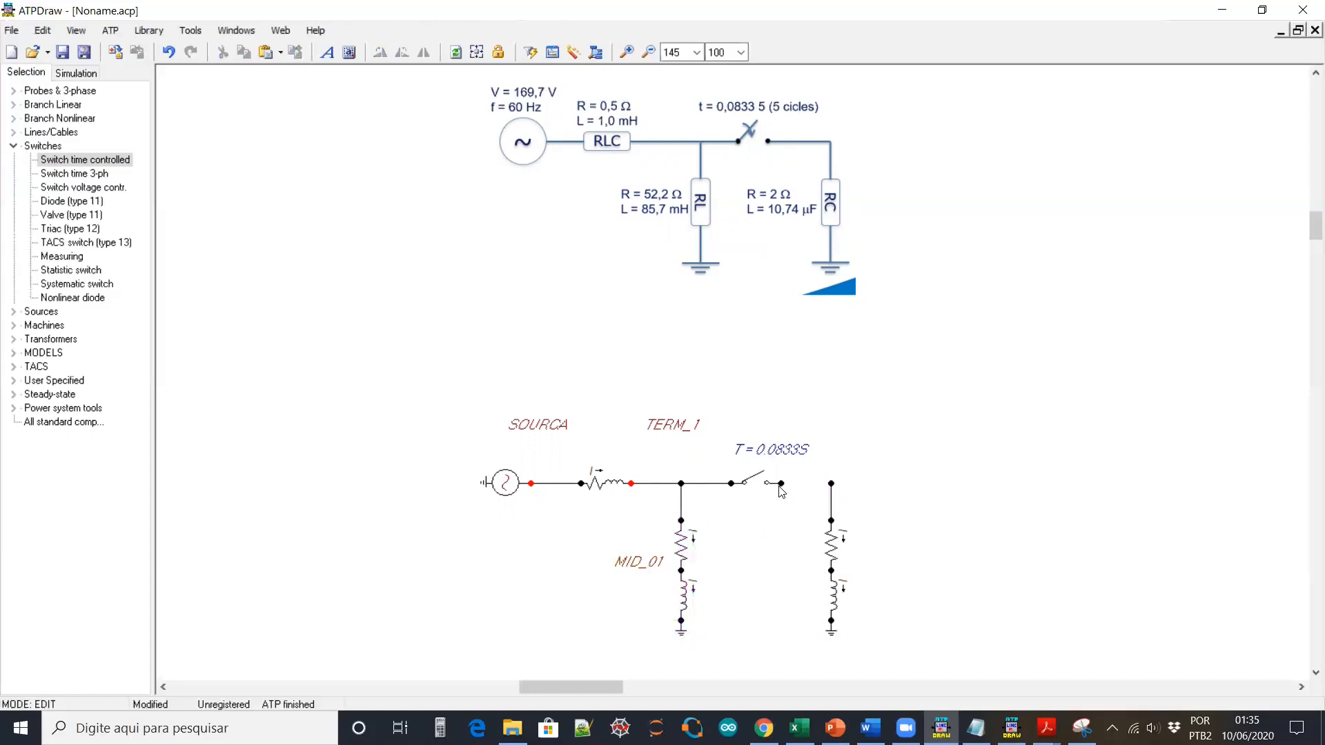
{"action": "left_click_drag", "start_coordinate": [782, 484], "coordinate": [831, 484]}
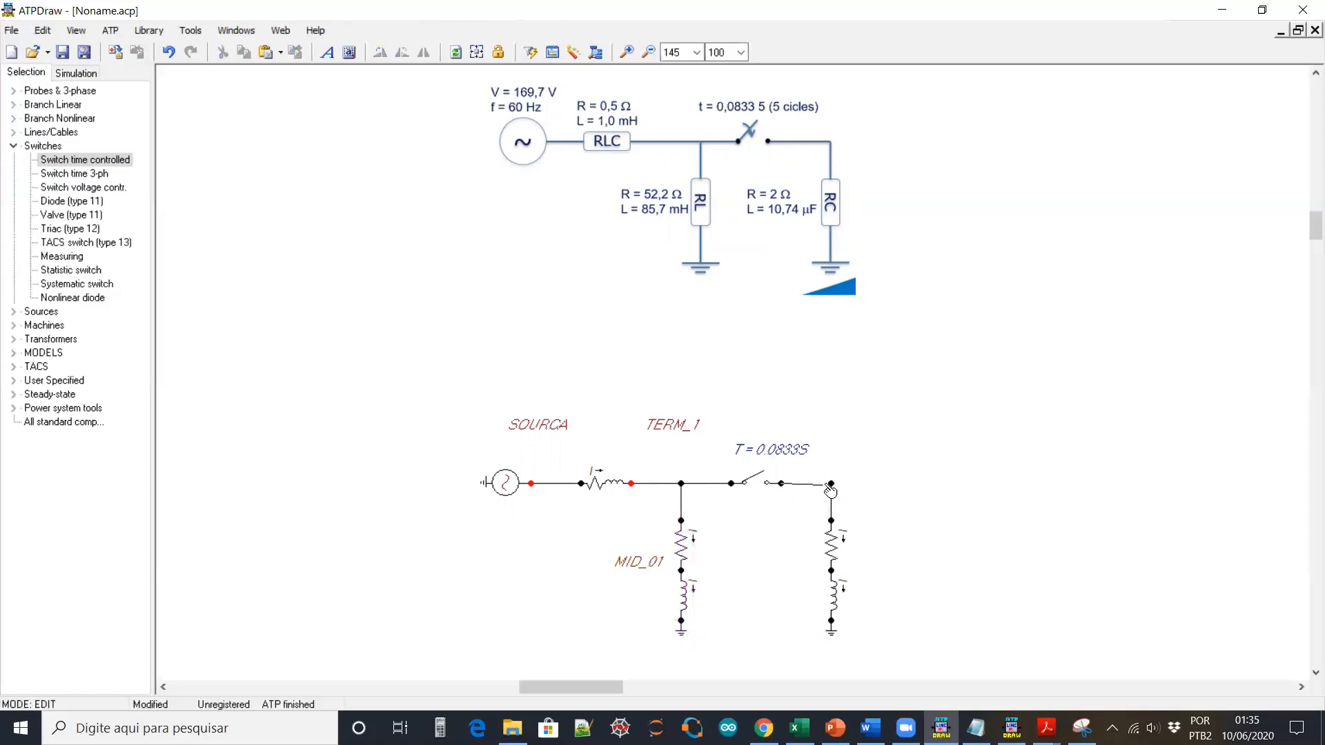
Name the switch's output node TERM_2 with the label shown clear of the switch
{"action": "right_click", "coordinate": [782, 484]}
{"action": "type", "text": "TERM_2"}
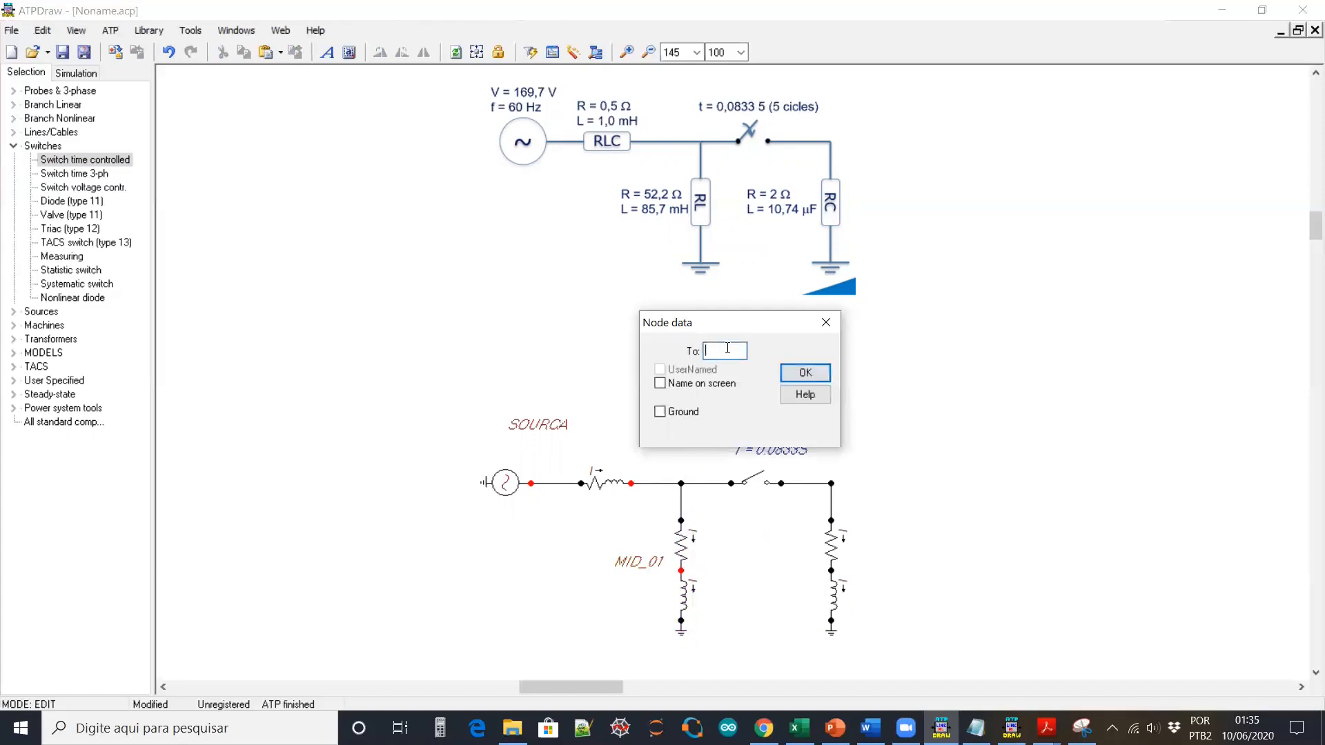
{"action": "left_click", "coordinate": [733, 387]}
{"action": "left_click", "coordinate": [806, 373]}
{"action": "left_click_drag", "start_coordinate": [831, 476], "coordinate": [868, 437]}
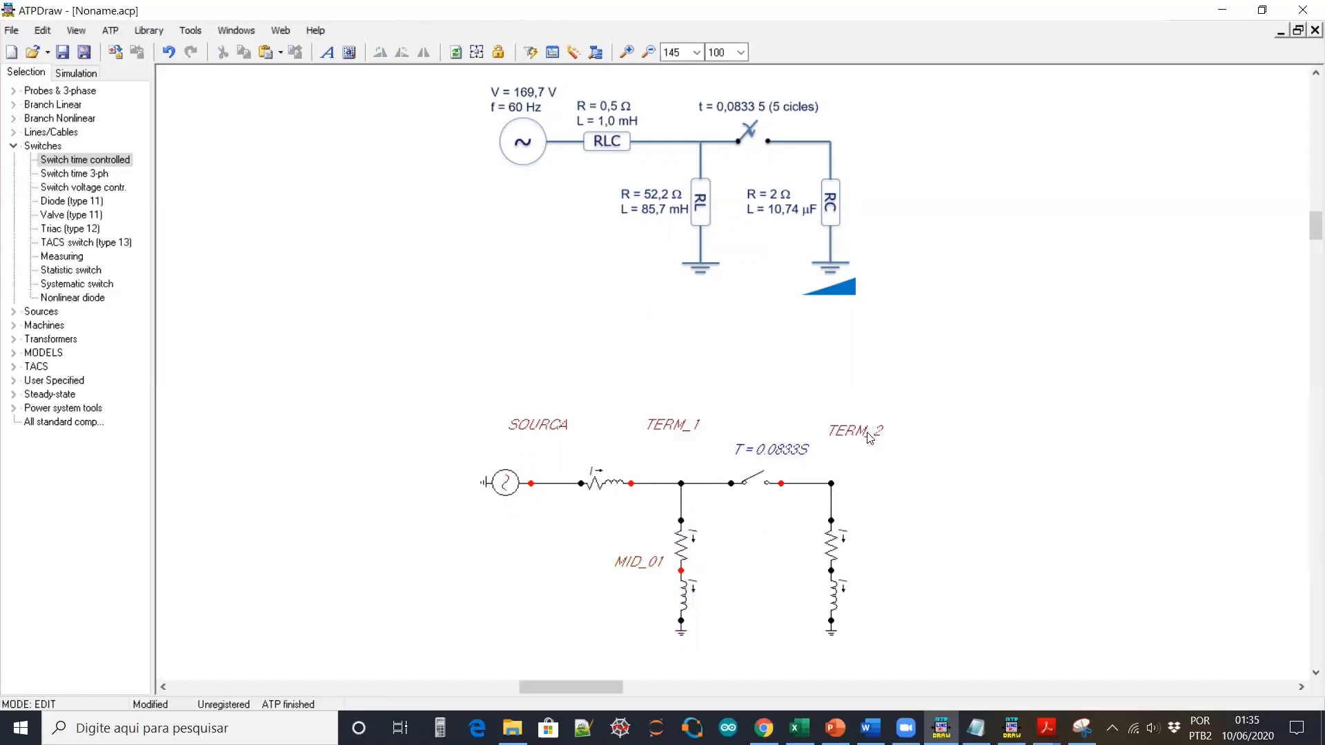
Set the copied branch's resistor to 2 Ω and open its lower element's parameters
{"action": "double_click", "coordinate": [830, 545]}
{"action": "type", "text": "2.0"}
{"action": "left_click", "coordinate": [703, 629]}
{"action": "double_click", "coordinate": [836, 589]}
Set the right lower RLC element's inductance to 0 so it acts as a capacitor
{"action": "left_click", "coordinate": [618, 333]}
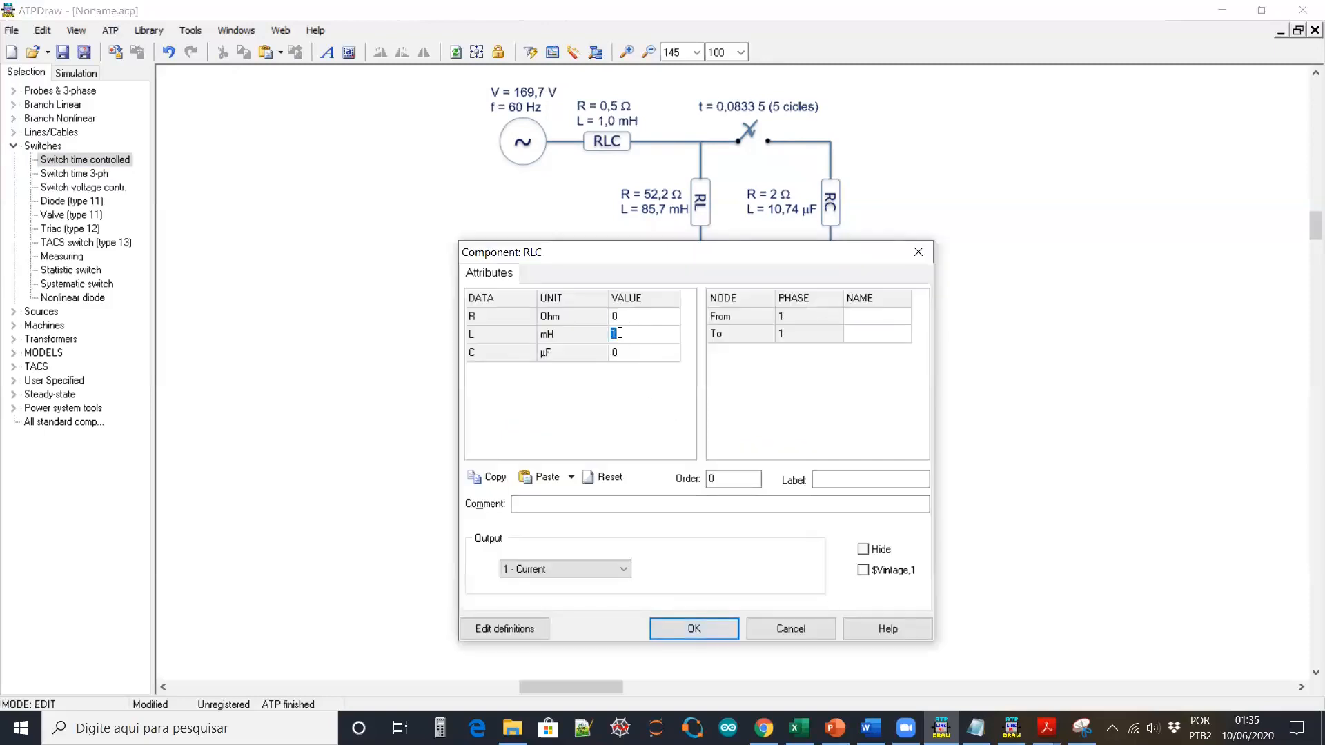
{"action": "type", "text": "0"}
{"action": "key", "text": "Tab"}
{"action": "left_click", "coordinate": [714, 629]}
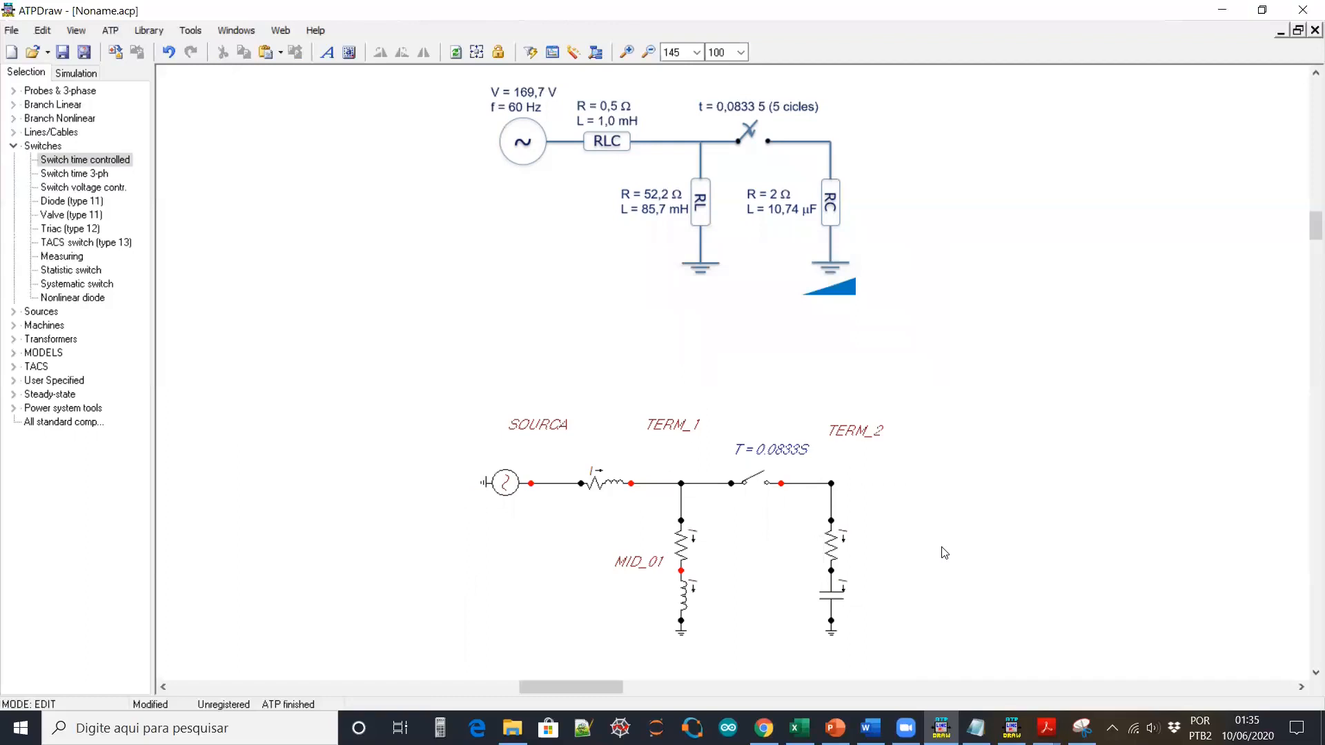
Set Output to 2 - Voltage on the MID_01 inductor and the right-branch capacitor
{"action": "double_click", "coordinate": [685, 601]}
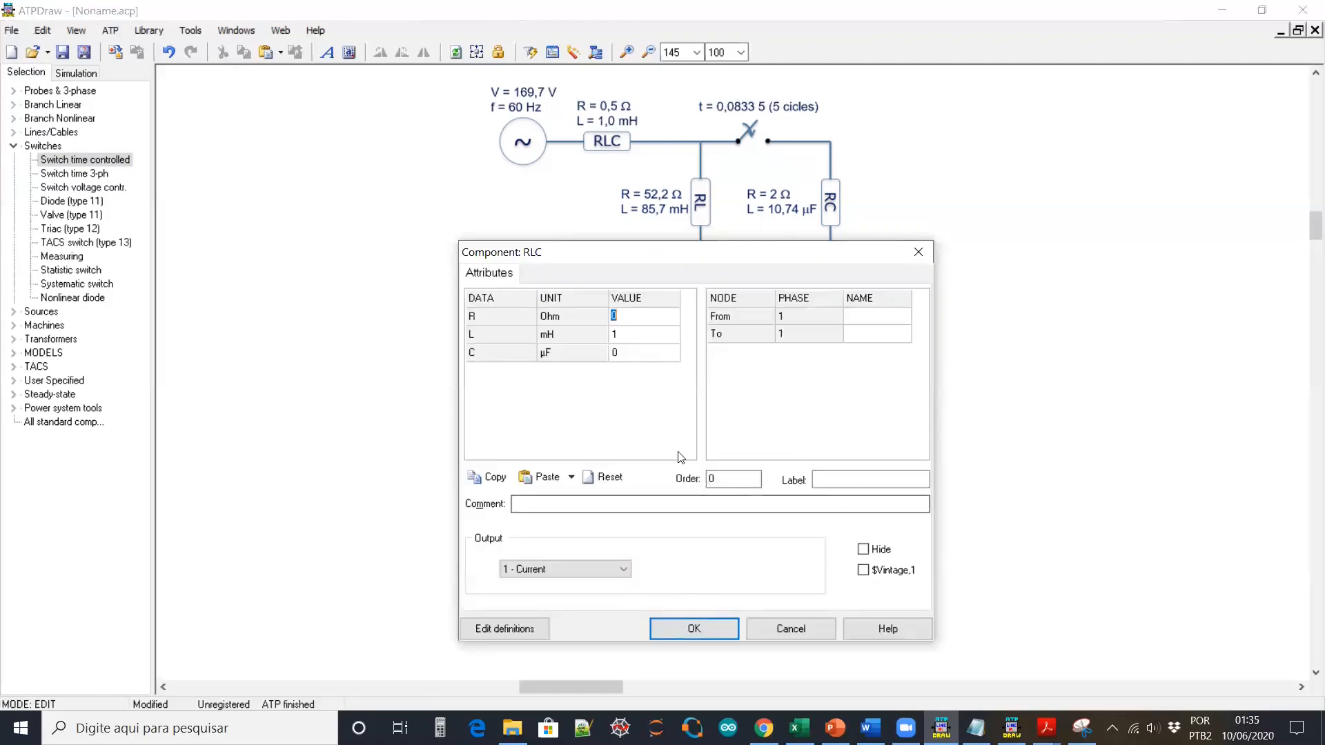
{"action": "left_click", "coordinate": [579, 568]}
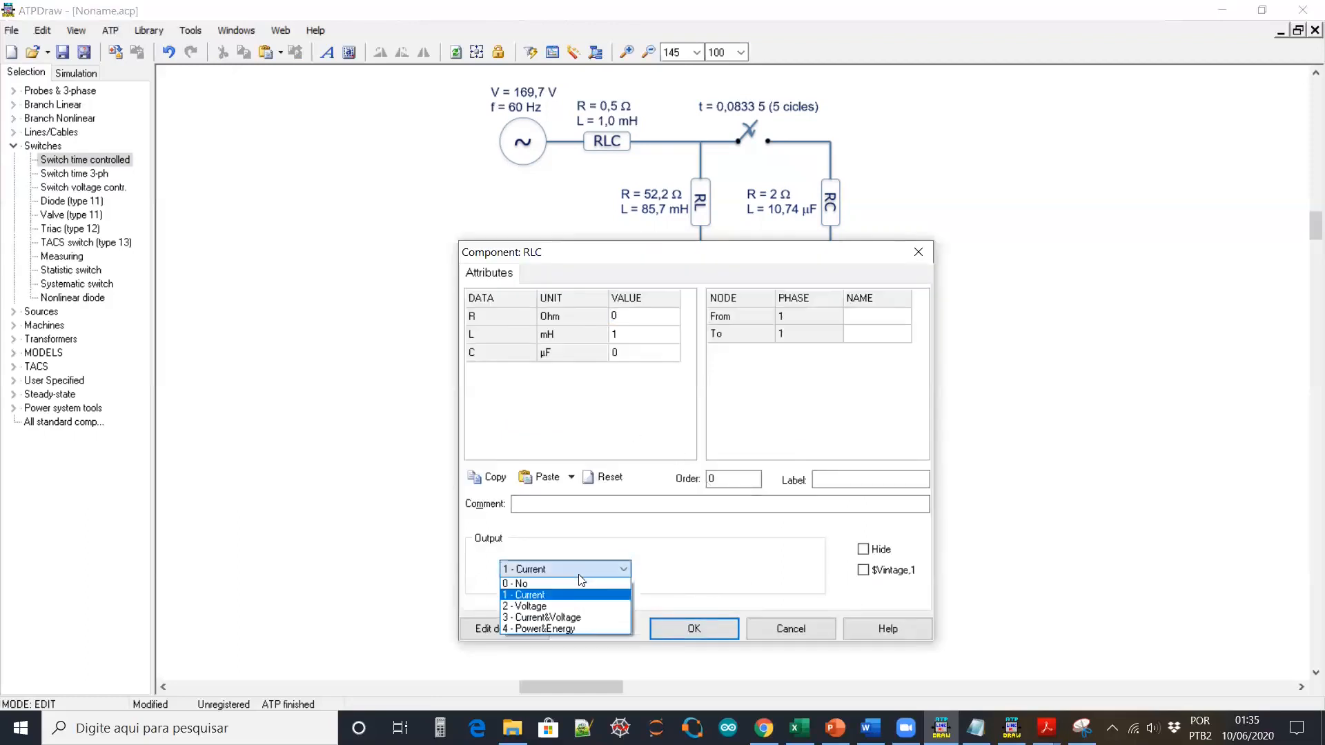
{"action": "left_click", "coordinate": [566, 607]}
{"action": "left_click", "coordinate": [692, 628]}
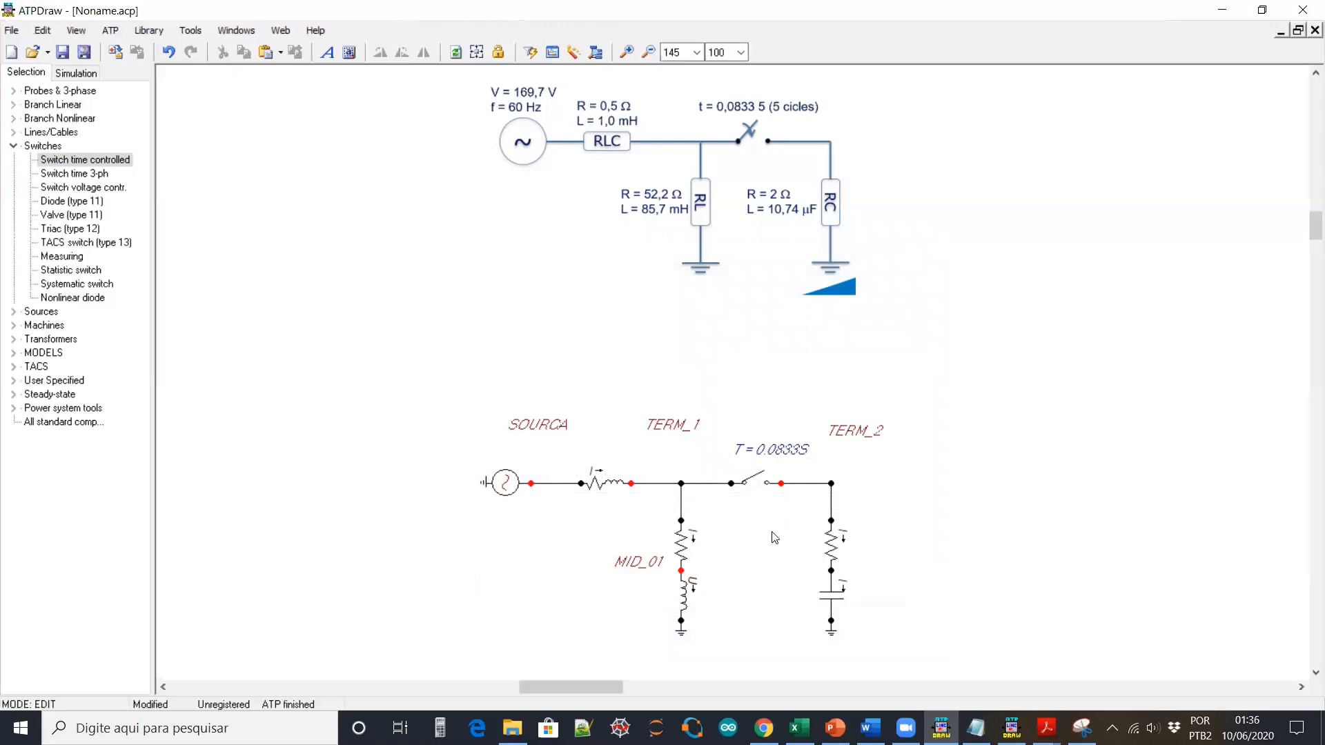
{"action": "double_click", "coordinate": [837, 592]}
{"action": "left_click", "coordinate": [557, 571]}
{"action": "left_click", "coordinate": [555, 597]}
{"action": "left_click", "coordinate": [695, 628]}
Name the right midpoint node MID_02
{"action": "double_click", "coordinate": [831, 570]}
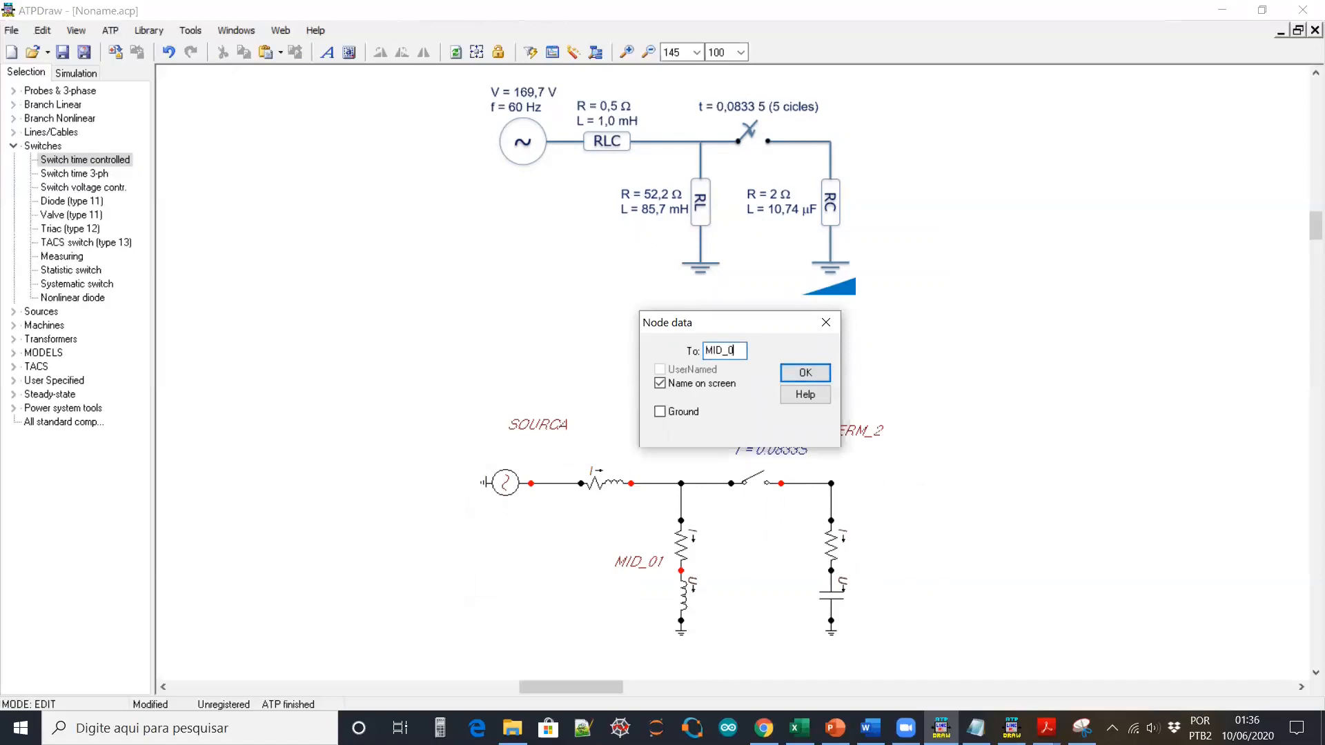
{"action": "left_click", "coordinate": [794, 375]}
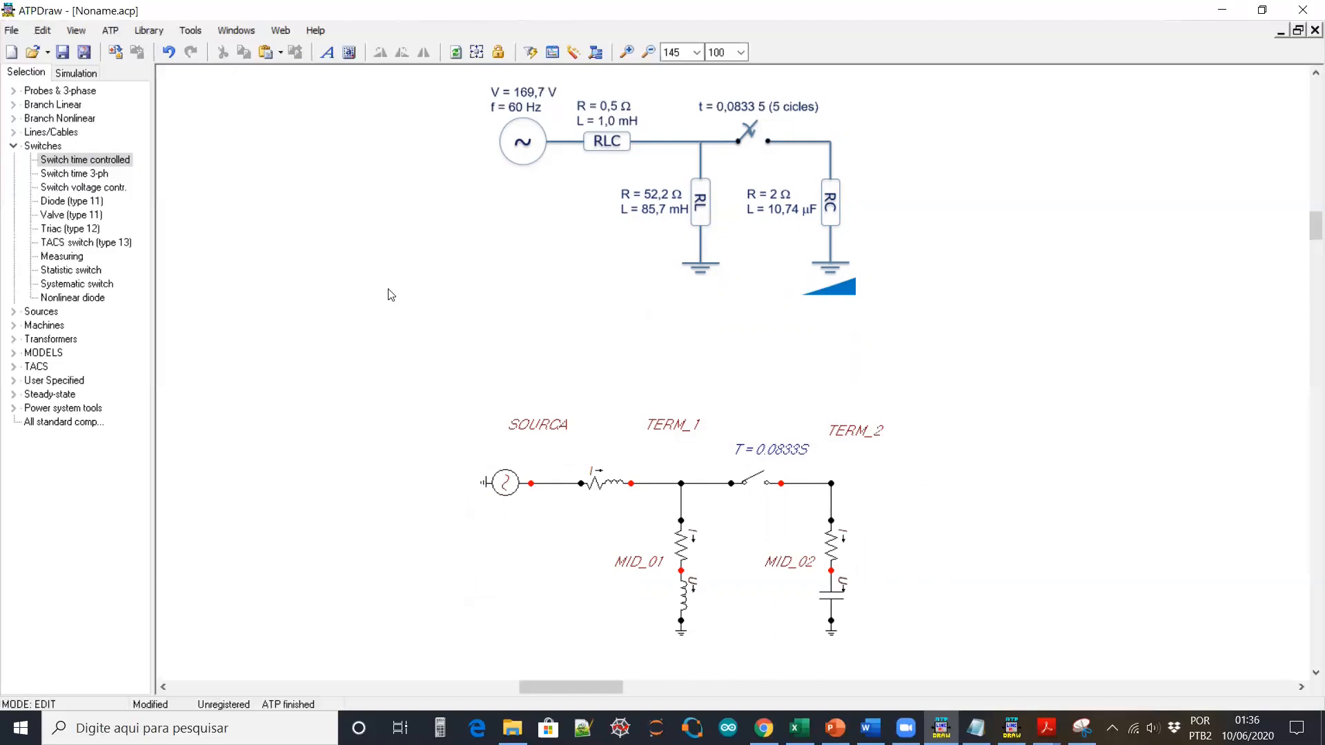
{"action": "left_click", "coordinate": [13, 147]}
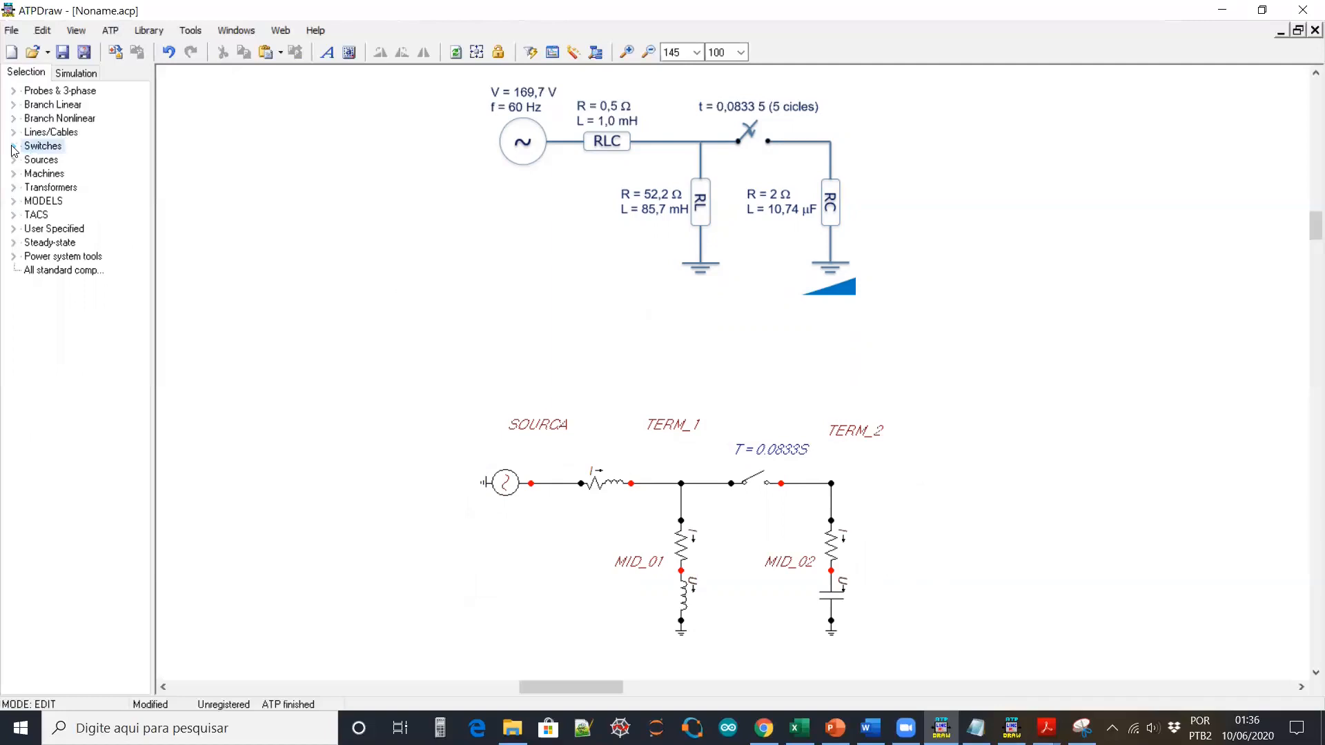
Place a steady-state voltage probe on the SOURCA node and lift its label above the reading
{"action": "left_click", "coordinate": [13, 91]}
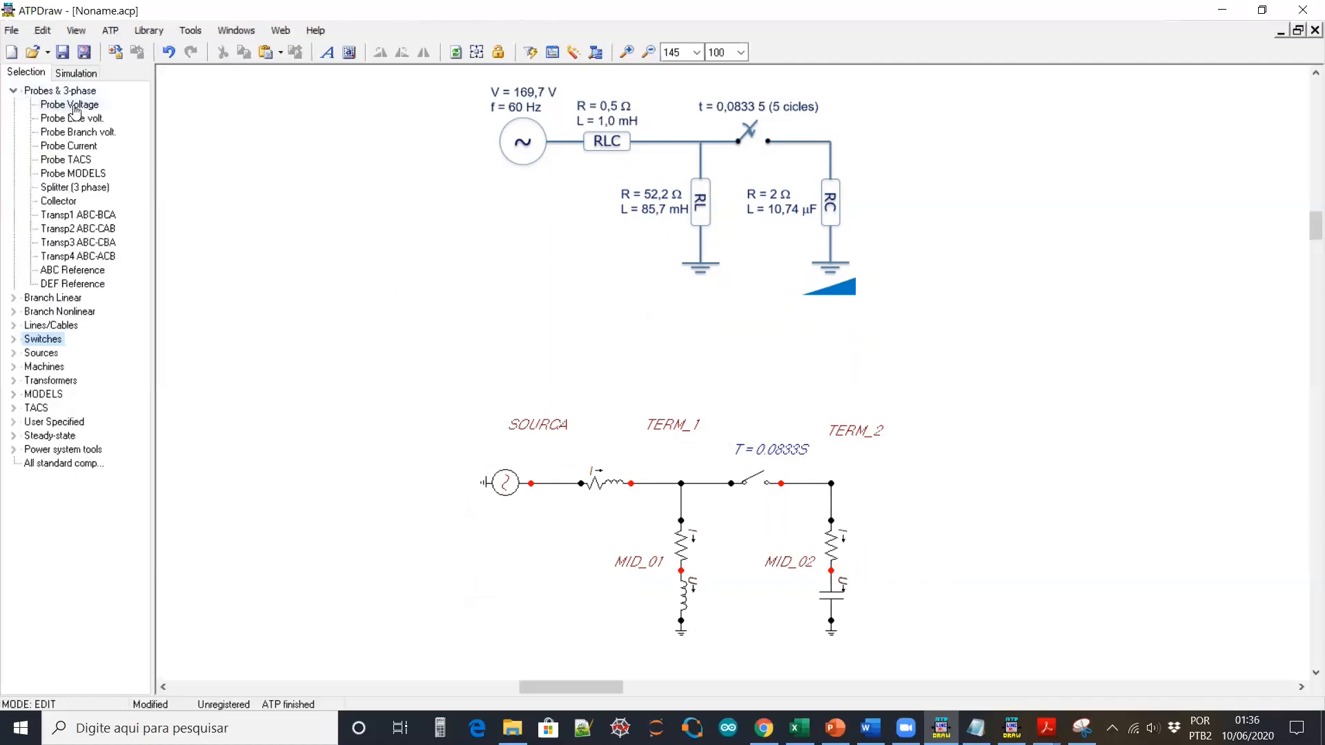
{"action": "left_click", "coordinate": [76, 107]}
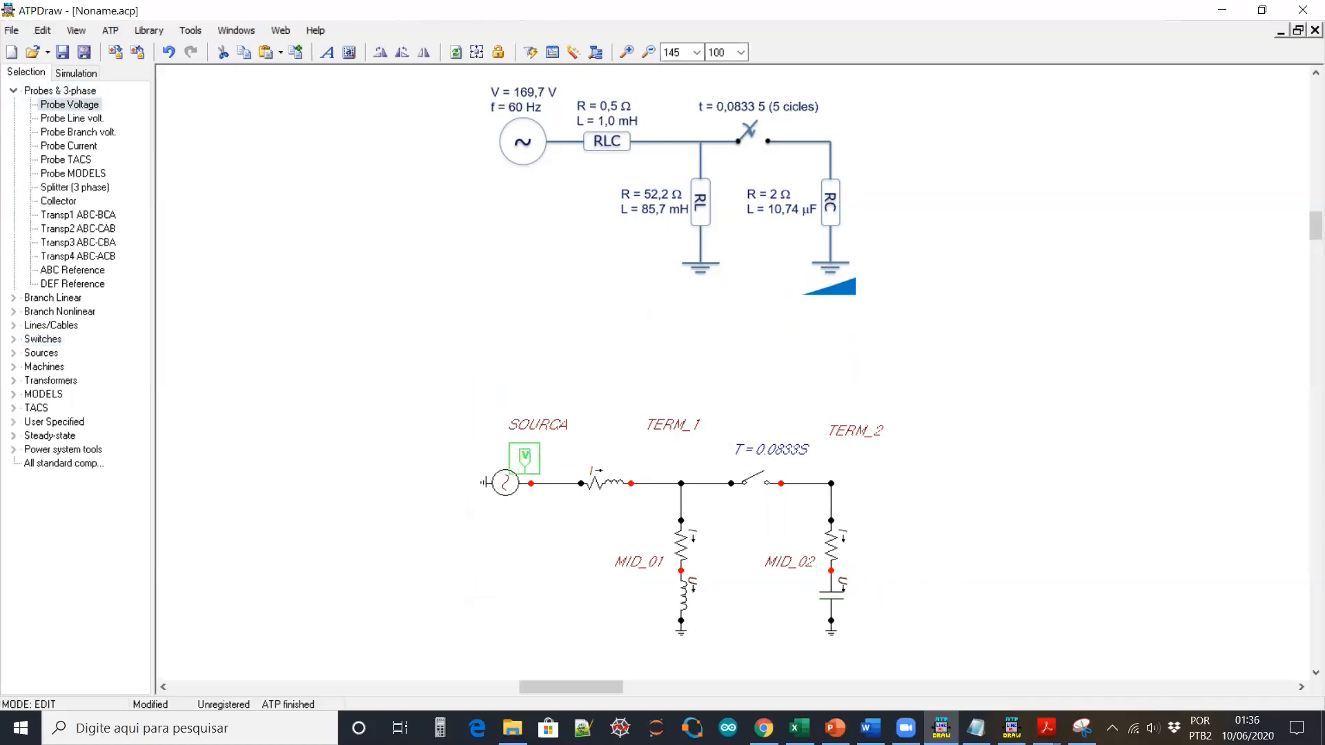
{"action": "left_click", "coordinate": [532, 459]}
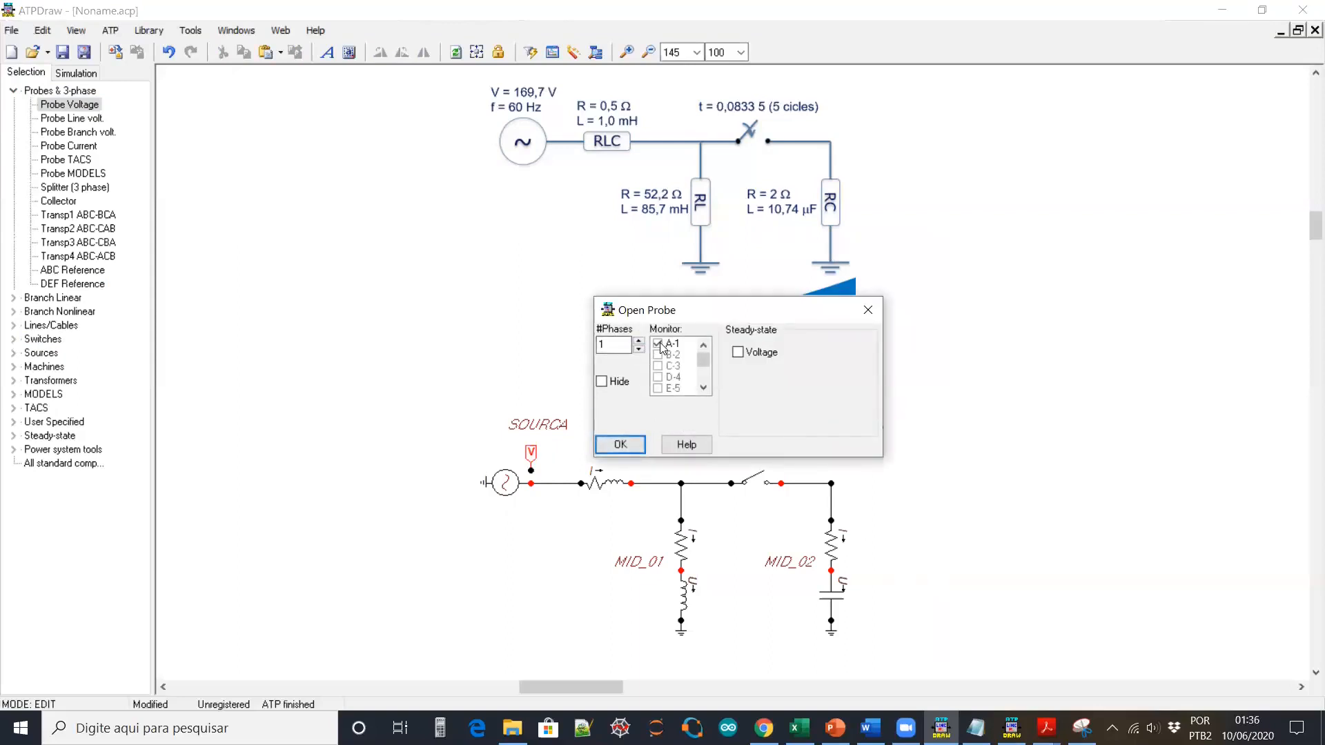
{"action": "left_click", "coordinate": [738, 352]}
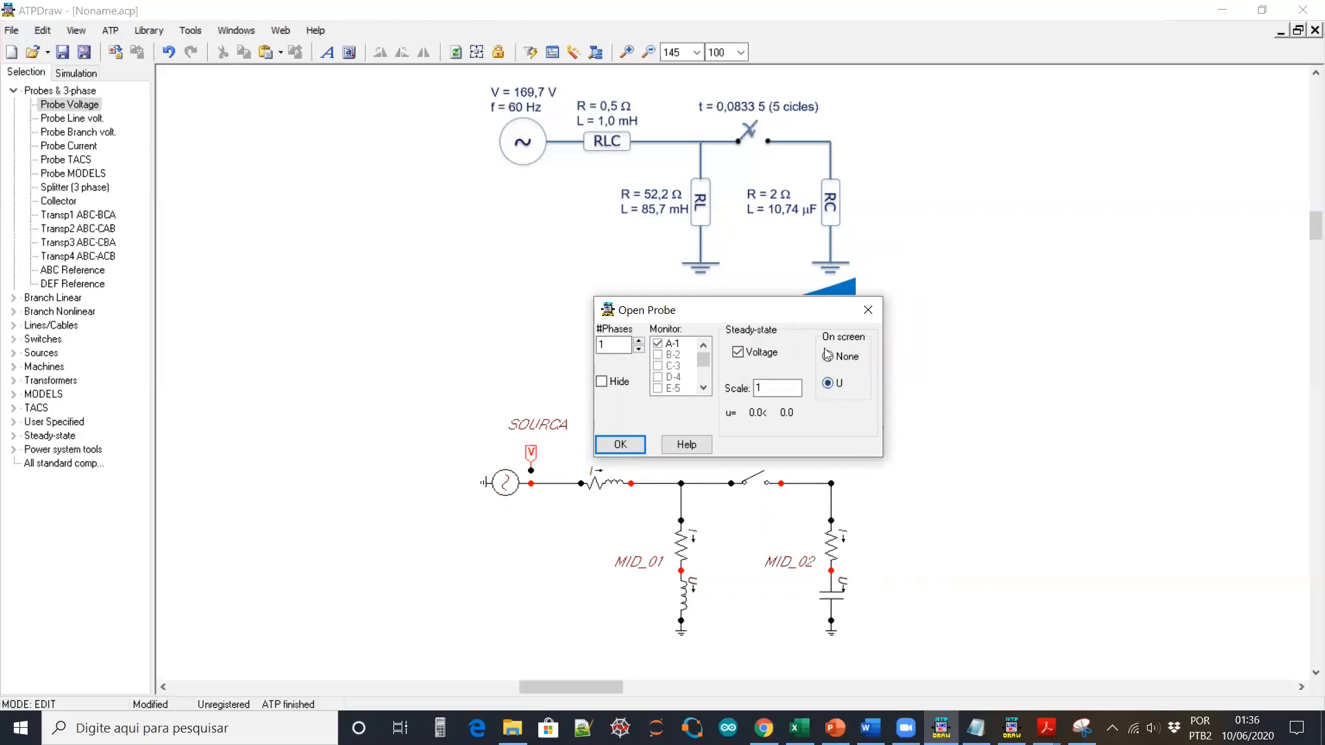
{"action": "left_click", "coordinate": [619, 444]}
{"action": "left_click_drag", "start_coordinate": [527, 431], "coordinate": [526, 399]}
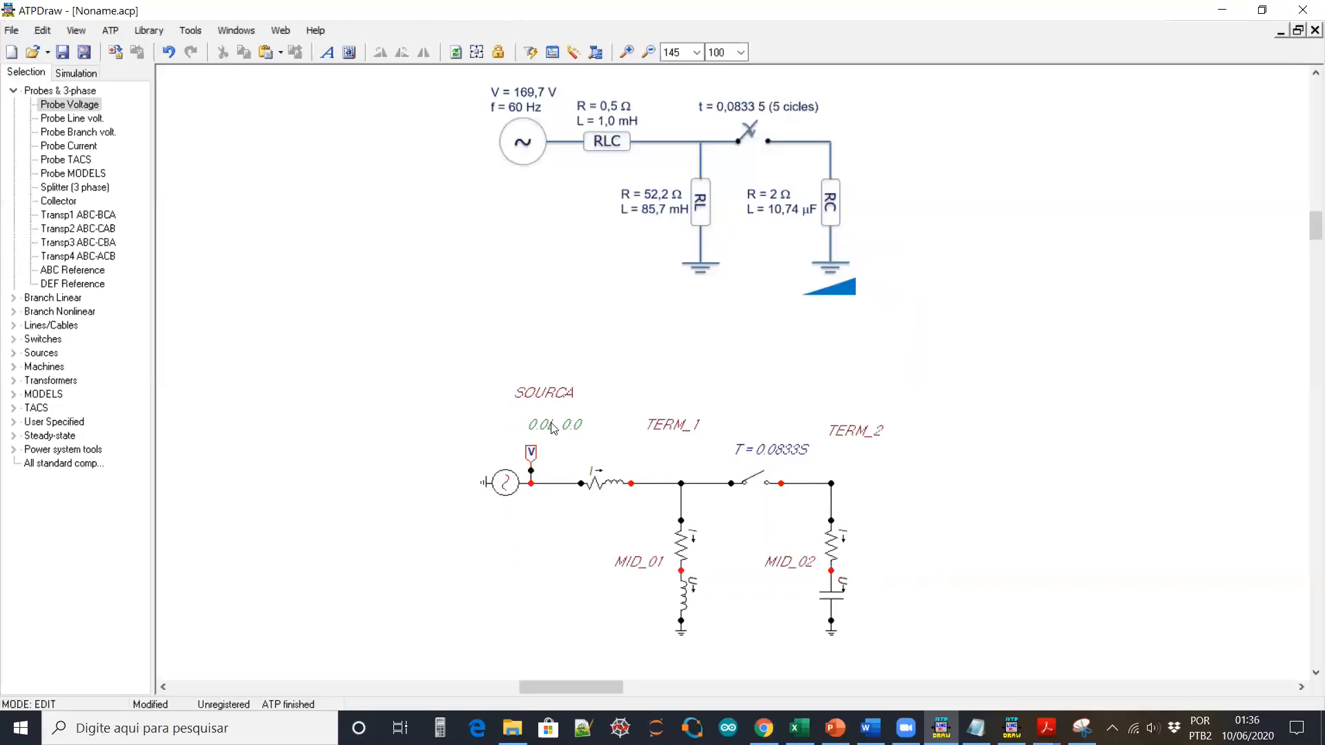
Copy the voltage probe onto TERM_1 and TERM_2, moving their labels above the readings
{"action": "left_click_drag", "start_coordinate": [545, 509], "coordinate": [681, 465]}
{"action": "key", "text": "ctrl+c"}
{"action": "key", "text": "ctrl+v"}
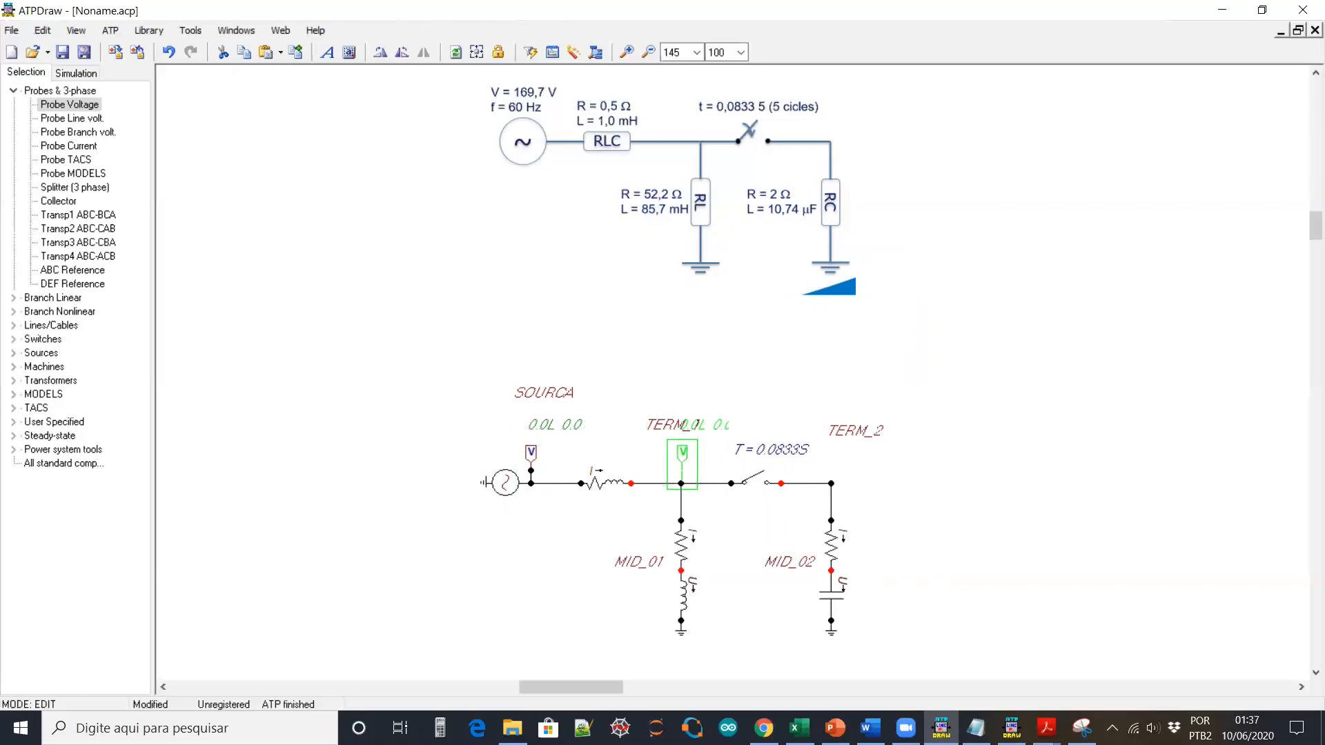
{"action": "left_click", "coordinate": [681, 465]}
{"action": "key", "text": "ctrl+v"}
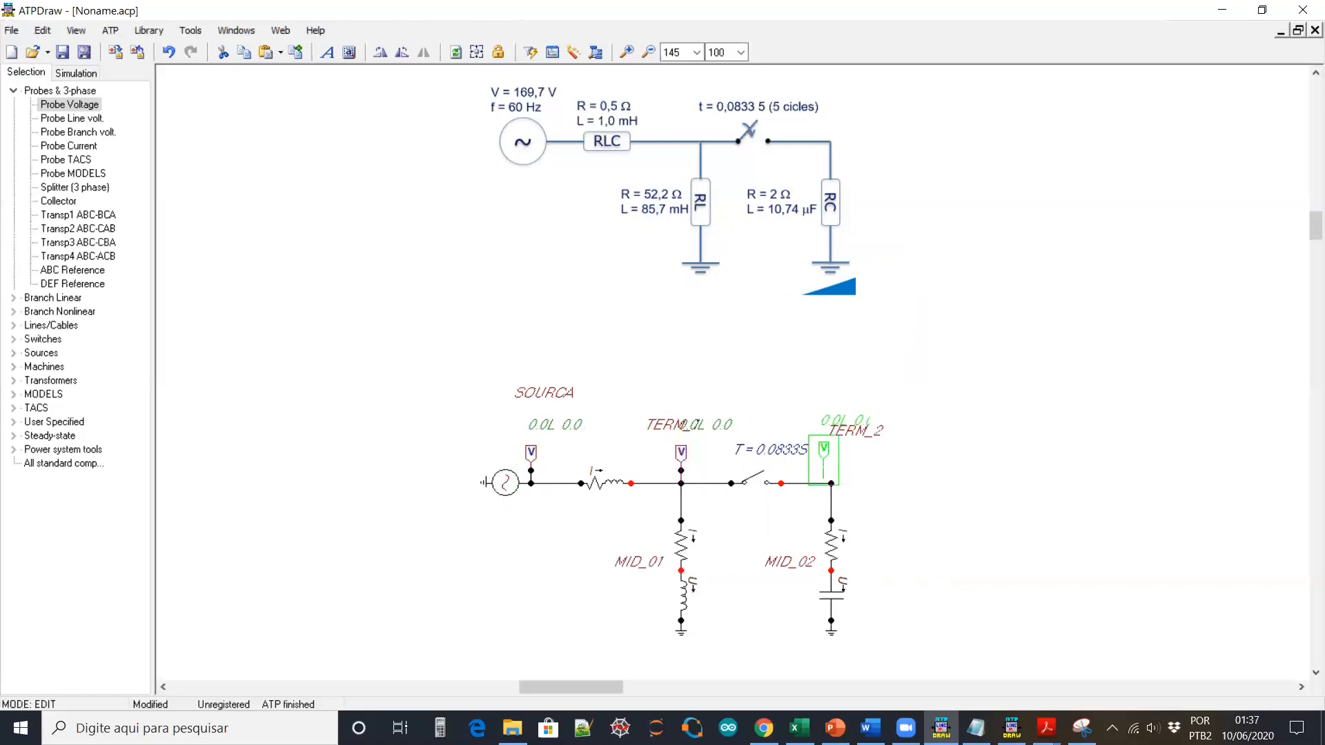
{"action": "left_click_drag", "start_coordinate": [668, 425], "coordinate": [674, 400]}
{"action": "left_click_drag", "start_coordinate": [859, 434], "coordinate": [854, 404]}
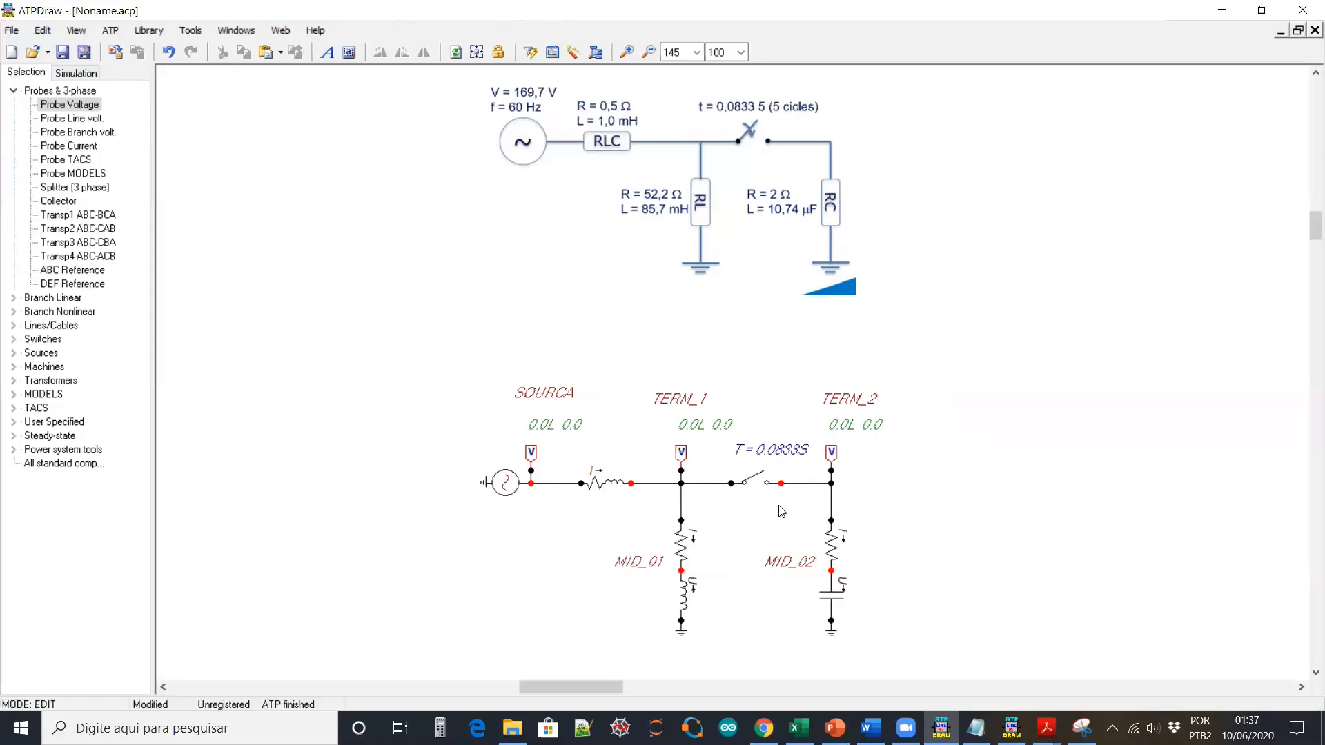
{"action": "left_click", "coordinate": [76, 73]}
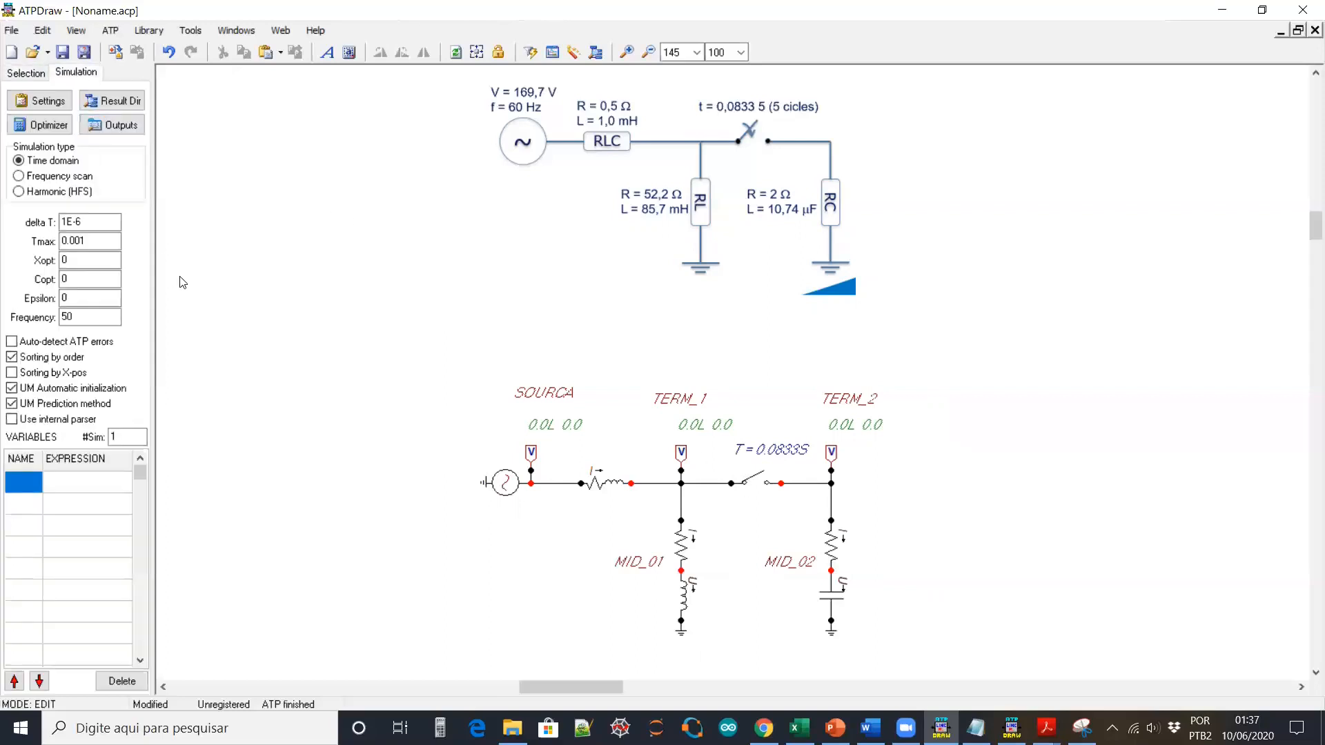
Change Tmax to 0.2 s, leaving delta T at 1E-6
{"action": "left_click", "coordinate": [68, 221]}
{"action": "left_click_drag", "start_coordinate": [71, 240], "coordinate": [95, 236]}
{"action": "type", "text": "2"}
Read the RLC help on the source-side branch, checking how Xopt and Copt set inductance and capacitance units
{"action": "double_click", "coordinate": [609, 483]}
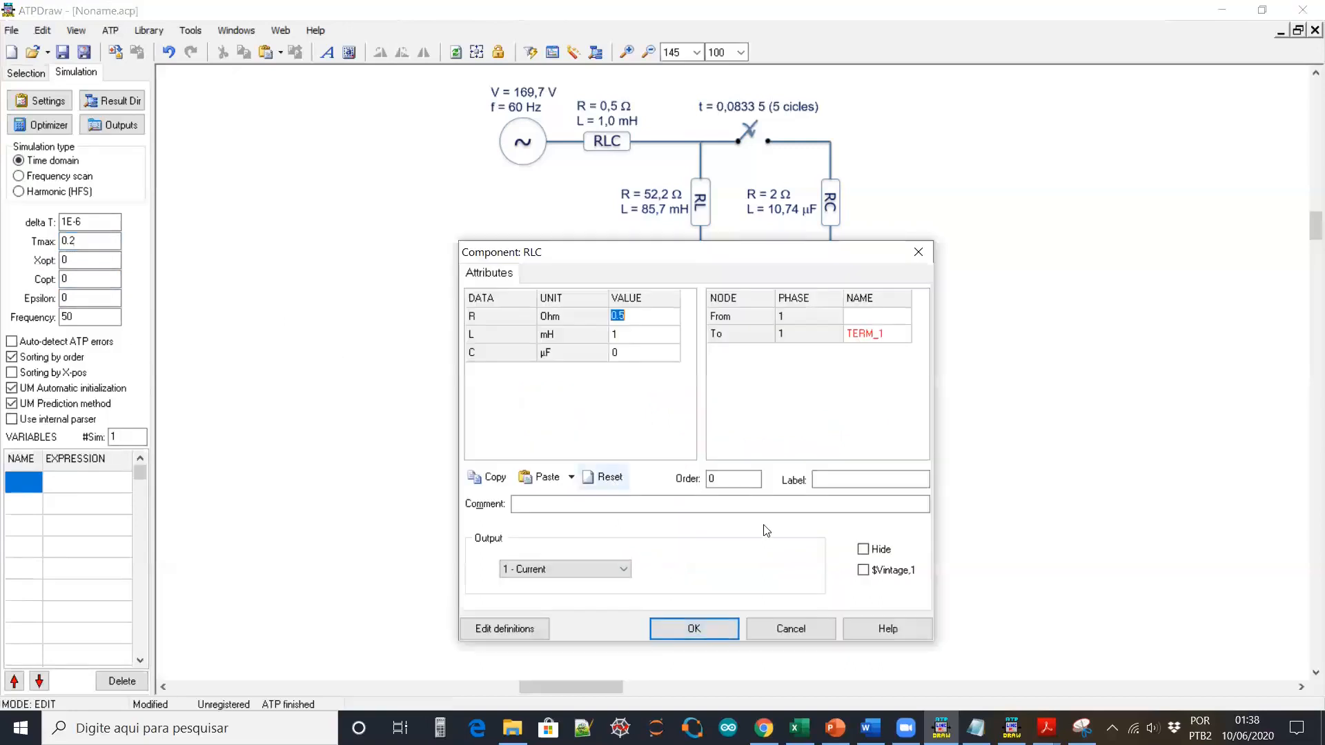
{"action": "left_click", "coordinate": [890, 630]}
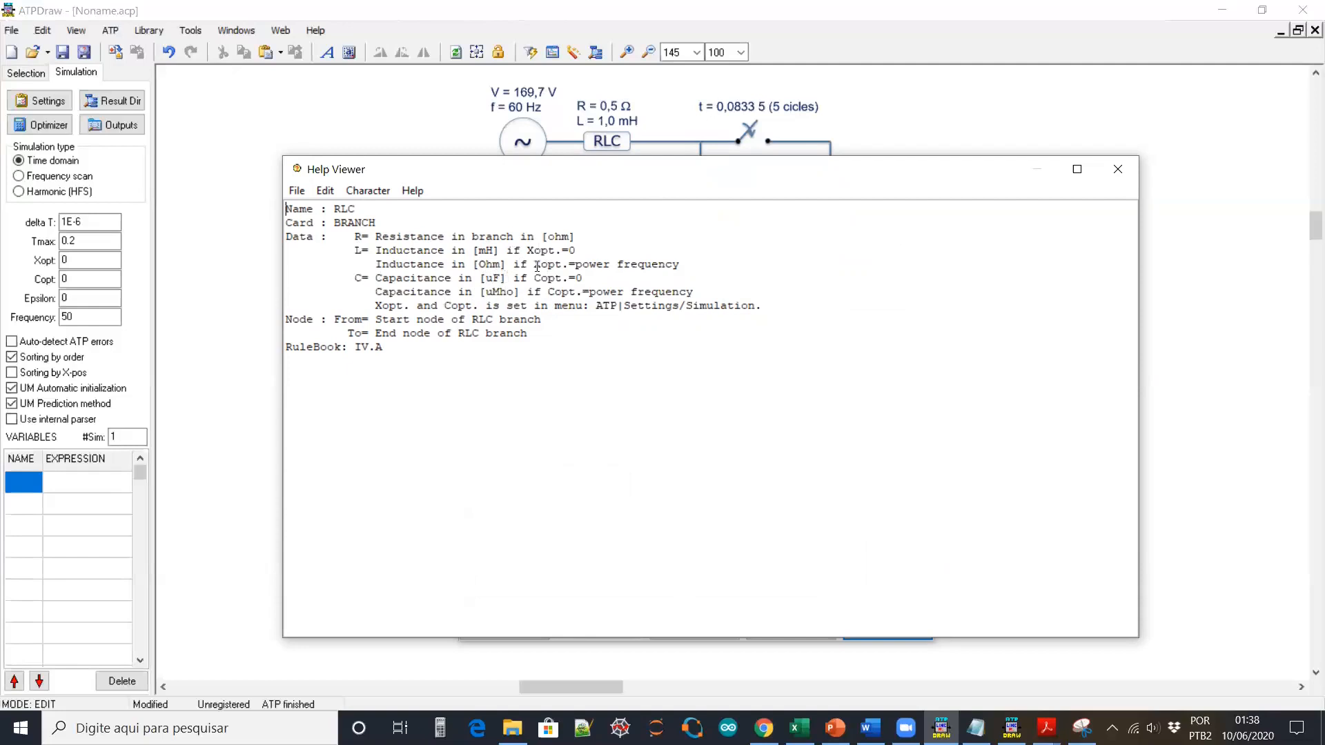
{"action": "left_click_drag", "start_coordinate": [528, 251], "coordinate": [581, 250]}
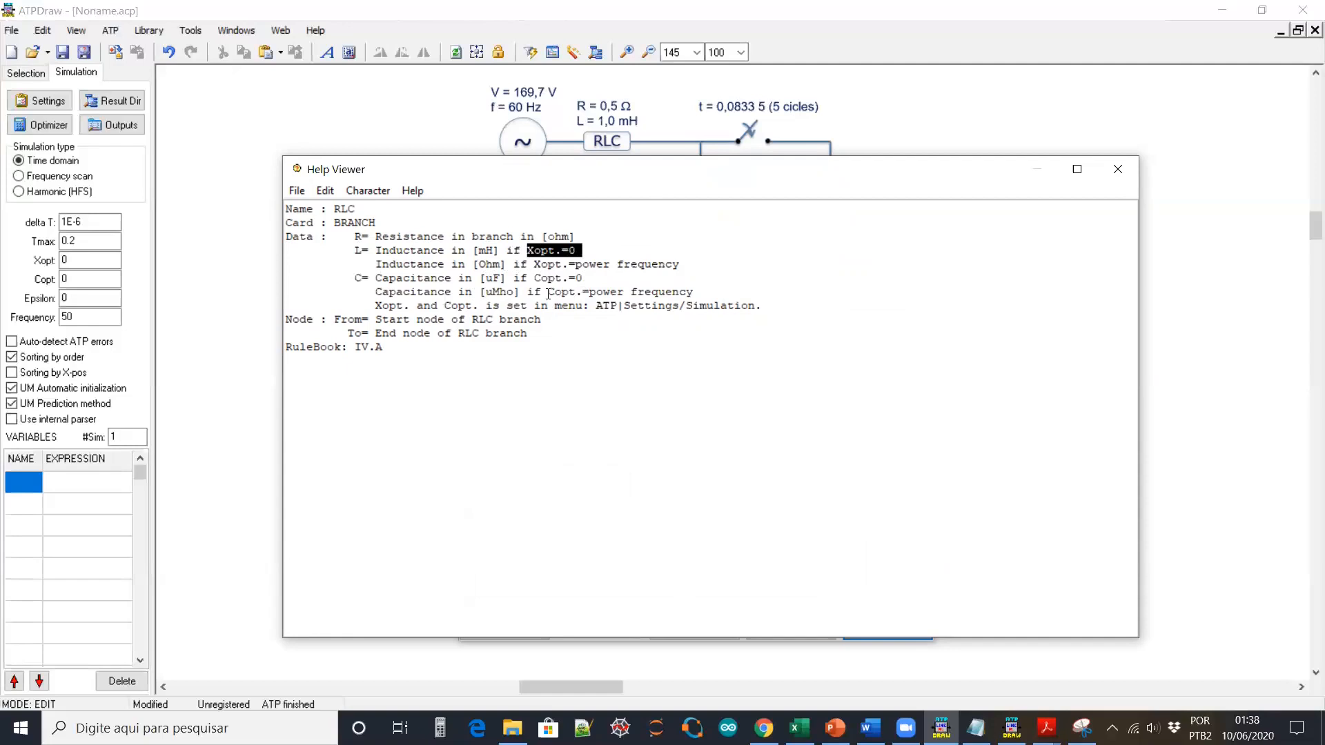
{"action": "left_click_drag", "start_coordinate": [536, 281], "coordinate": [579, 250]}
{"action": "left_click", "coordinate": [480, 250]}
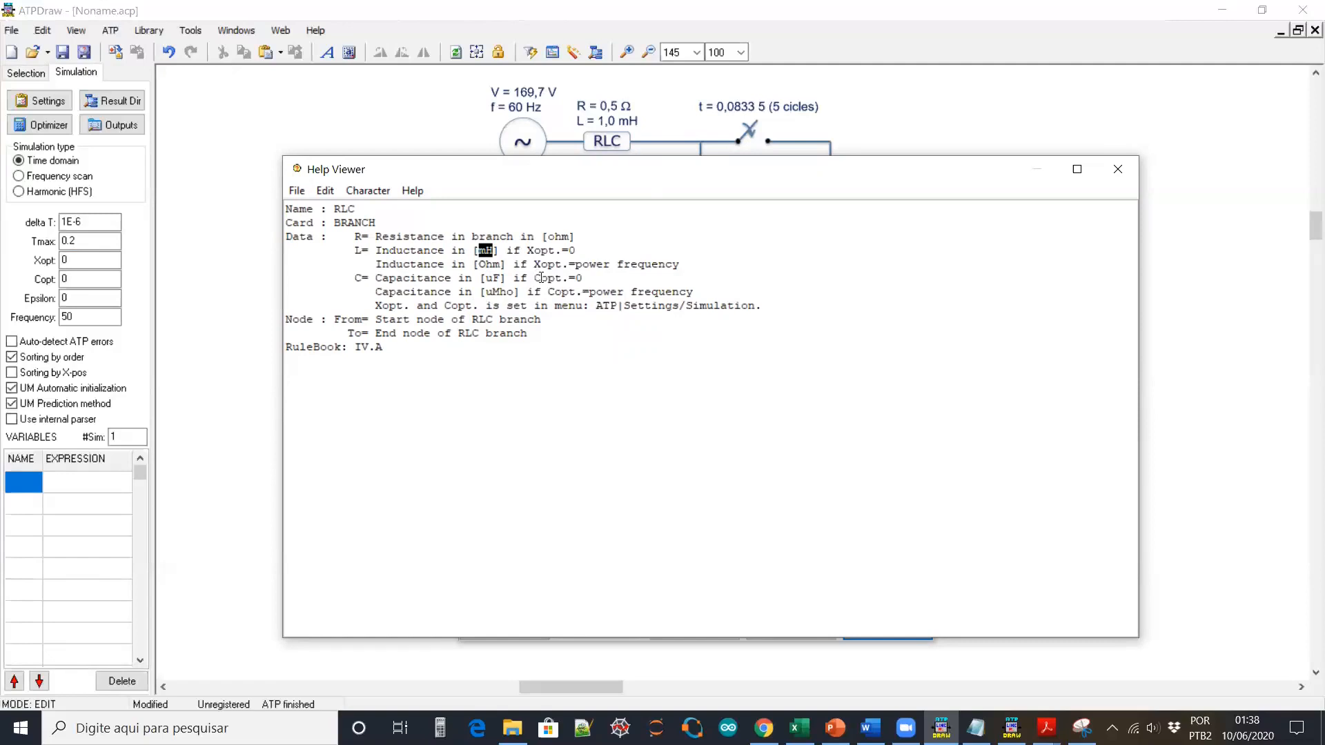
{"action": "left_click_drag", "start_coordinate": [534, 263], "coordinate": [561, 264]}
{"action": "left_click_drag", "start_coordinate": [479, 263], "coordinate": [500, 264]}
{"action": "left_click_drag", "start_coordinate": [535, 277], "coordinate": [581, 280]}
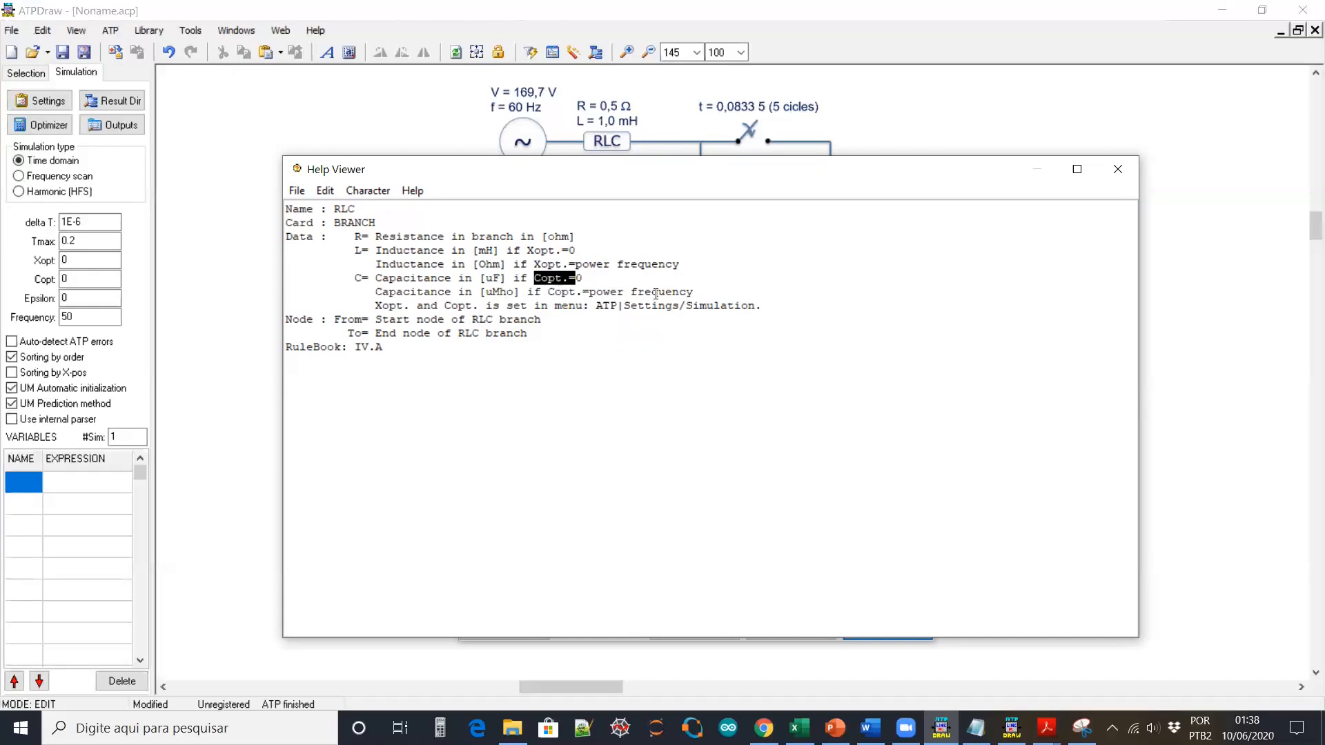
{"action": "left_click", "coordinate": [1117, 169]}
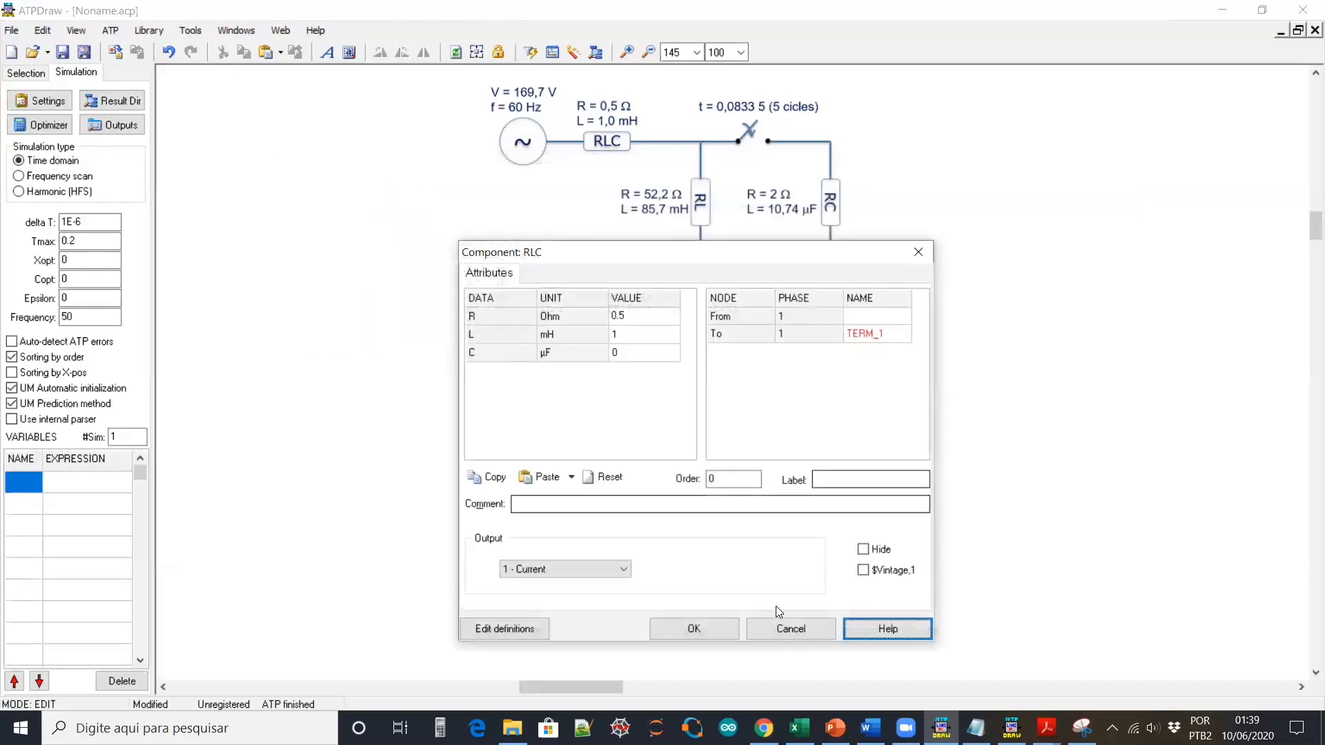
Review the AC source, MID_01 branch and RC branch settings without changing them
{"action": "left_click", "coordinate": [786, 628]}
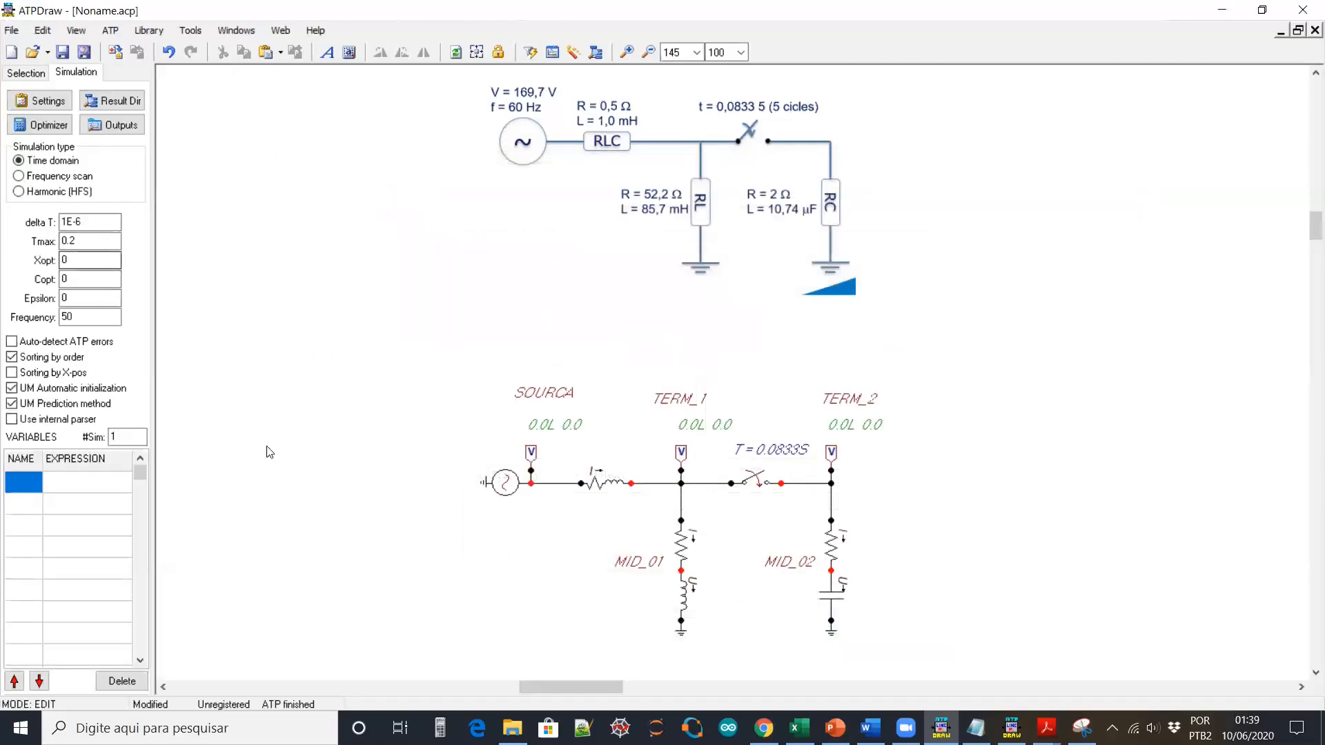
{"action": "double_click", "coordinate": [513, 487]}
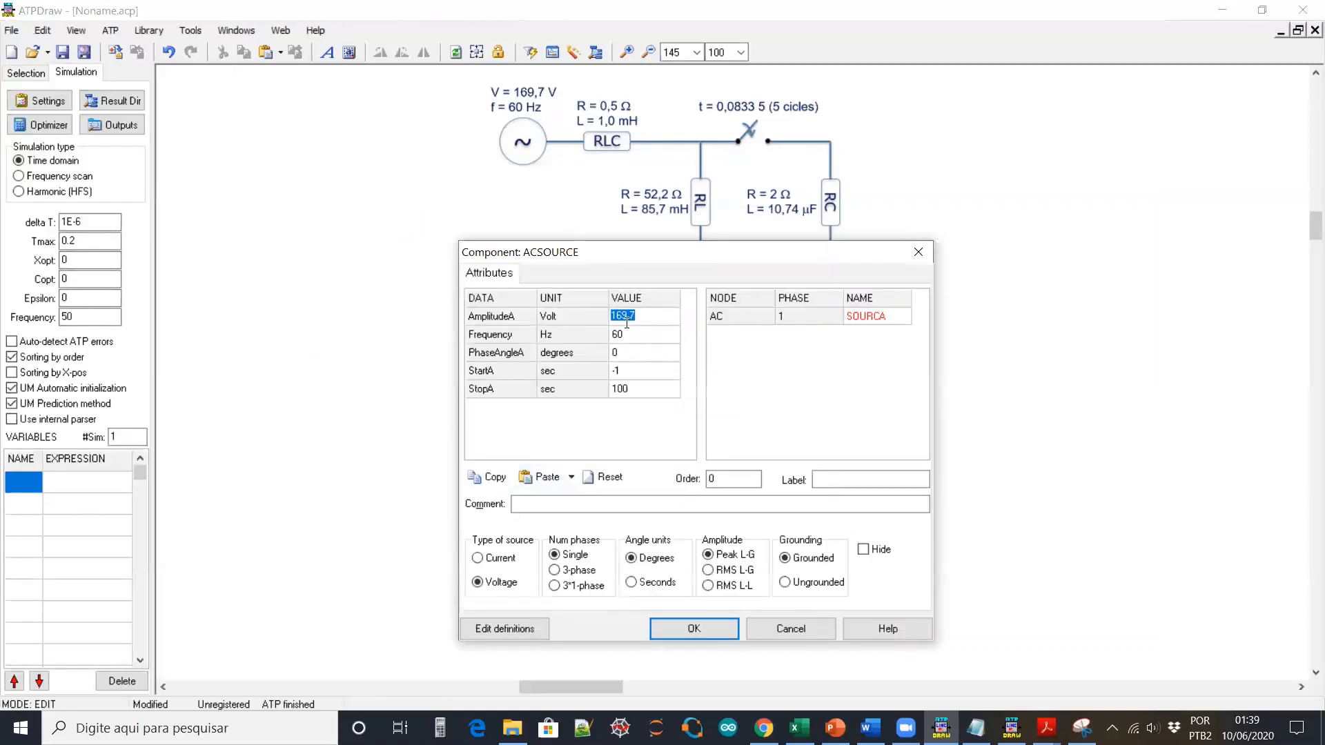
{"action": "left_click", "coordinate": [812, 636]}
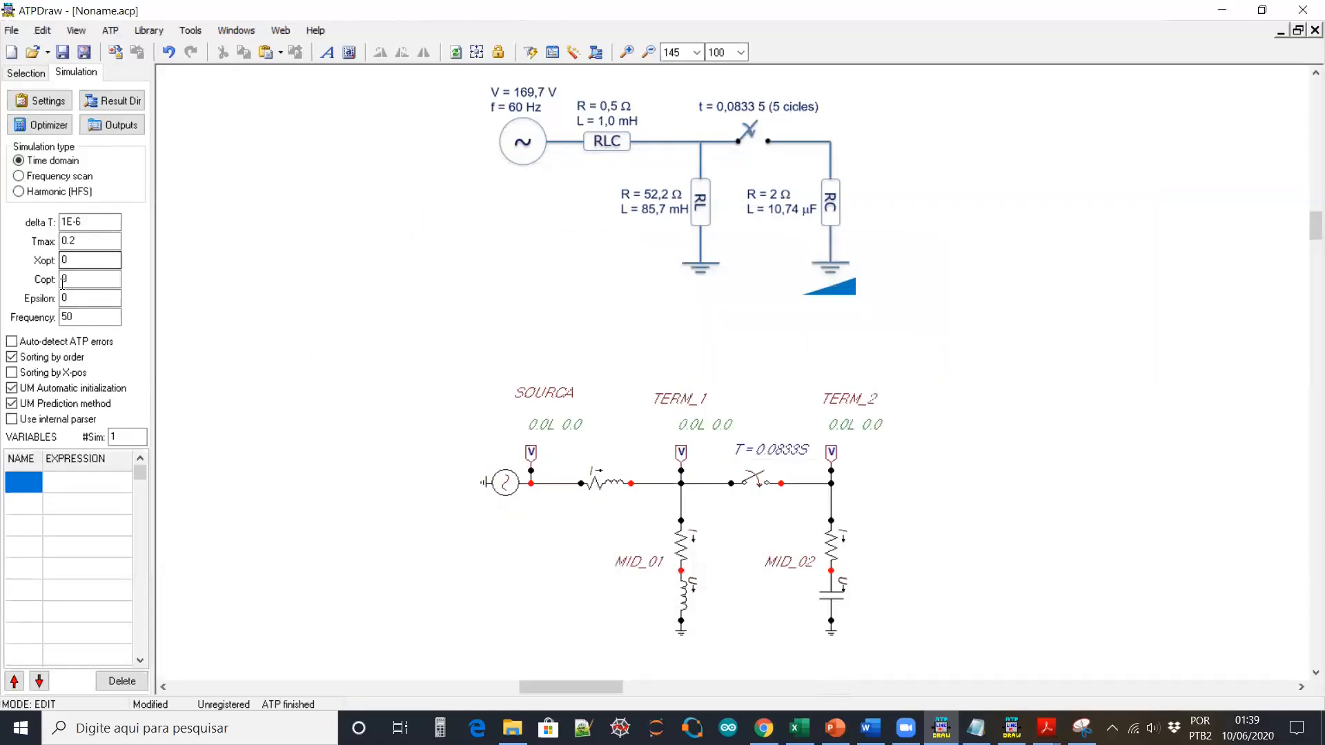
{"action": "double_click", "coordinate": [687, 602]}
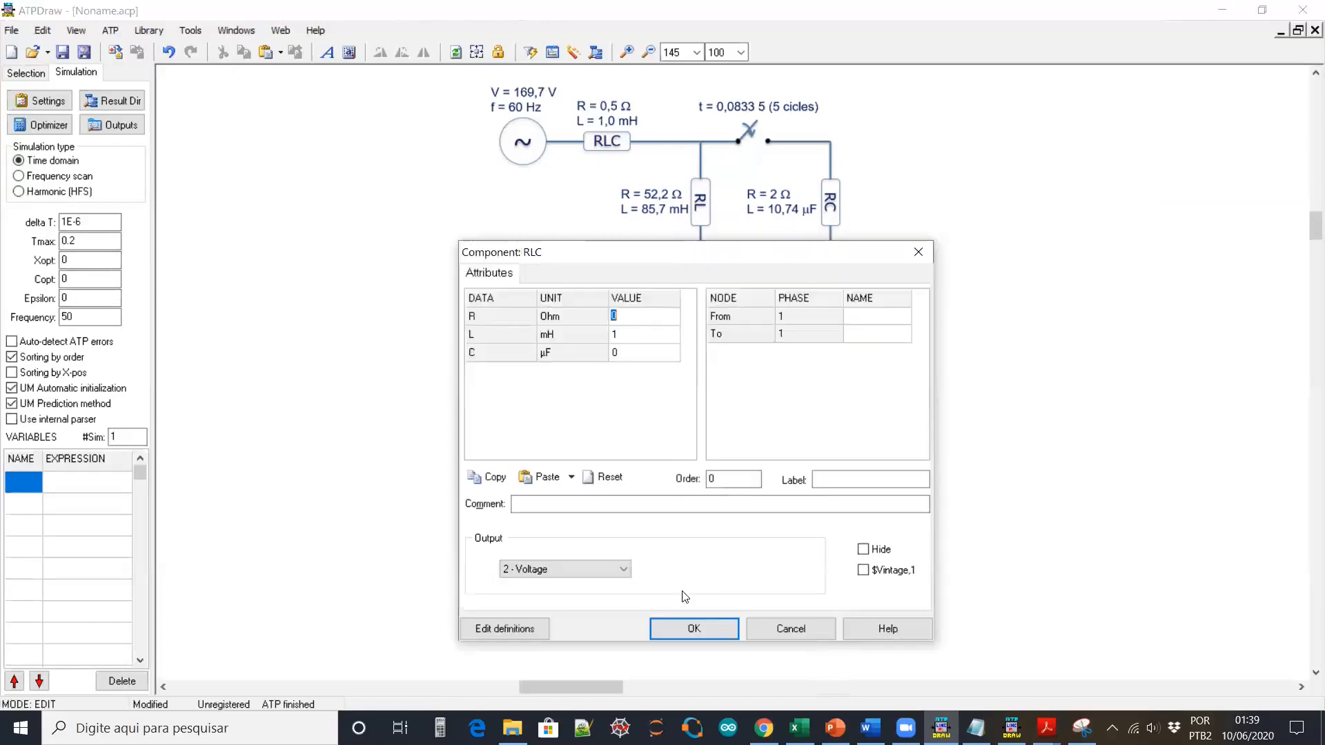
{"action": "left_click", "coordinate": [790, 629]}
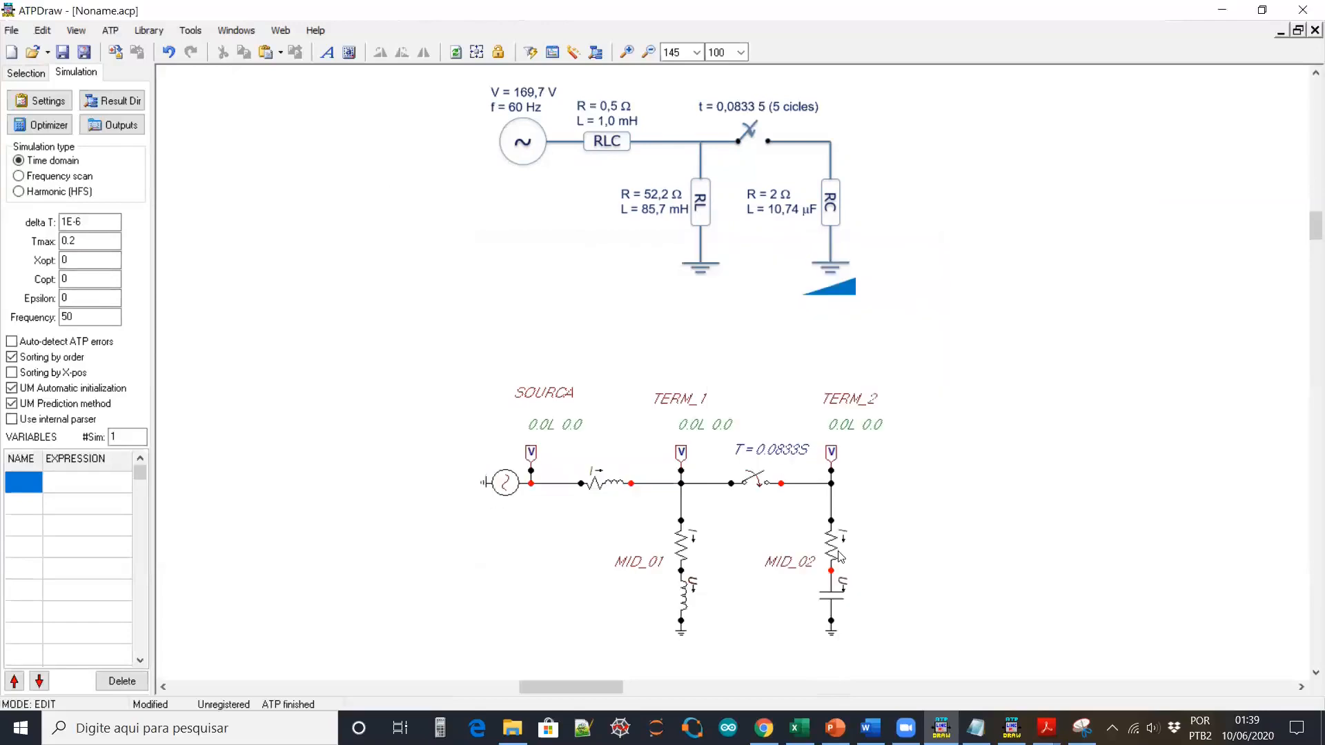
{"action": "double_click", "coordinate": [838, 590]}
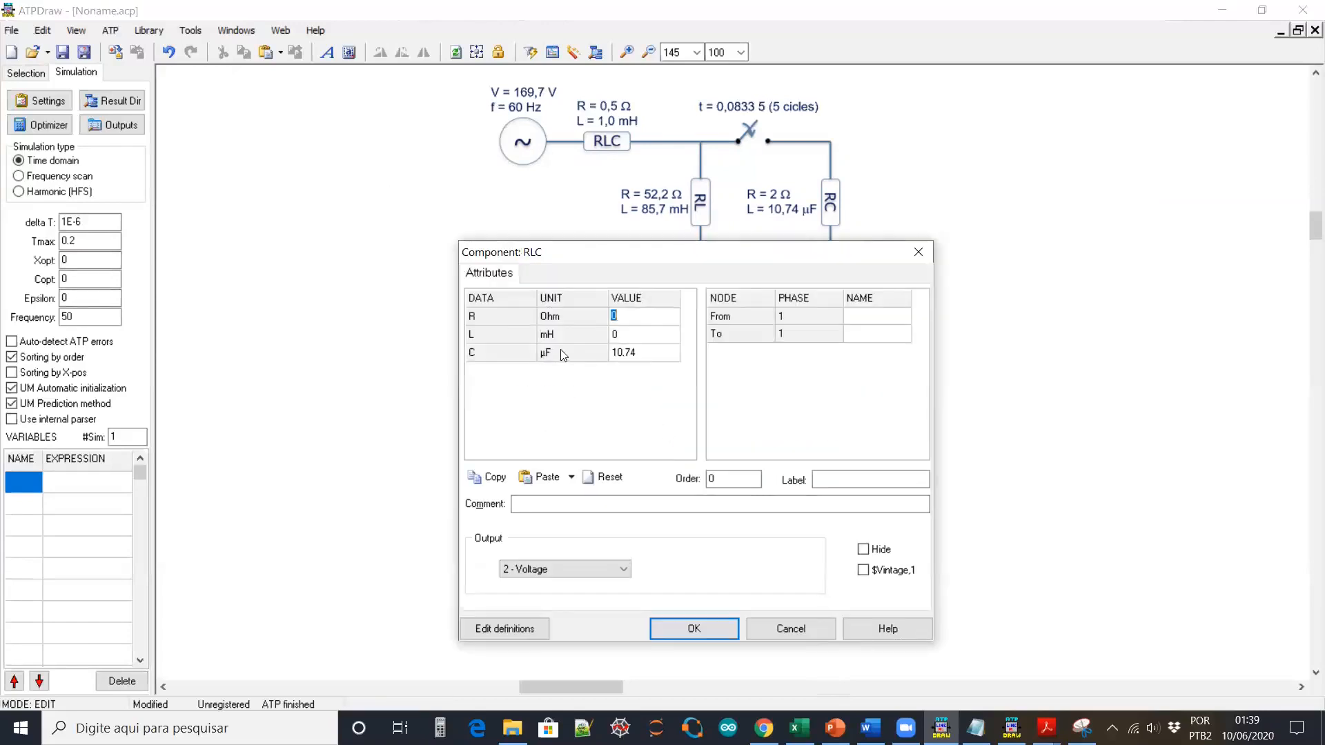
{"action": "left_click", "coordinate": [815, 629]}
Set Xopt and Copt to 60 and recheck the MID_01 branch units
{"action": "double_click", "coordinate": [72, 263]}
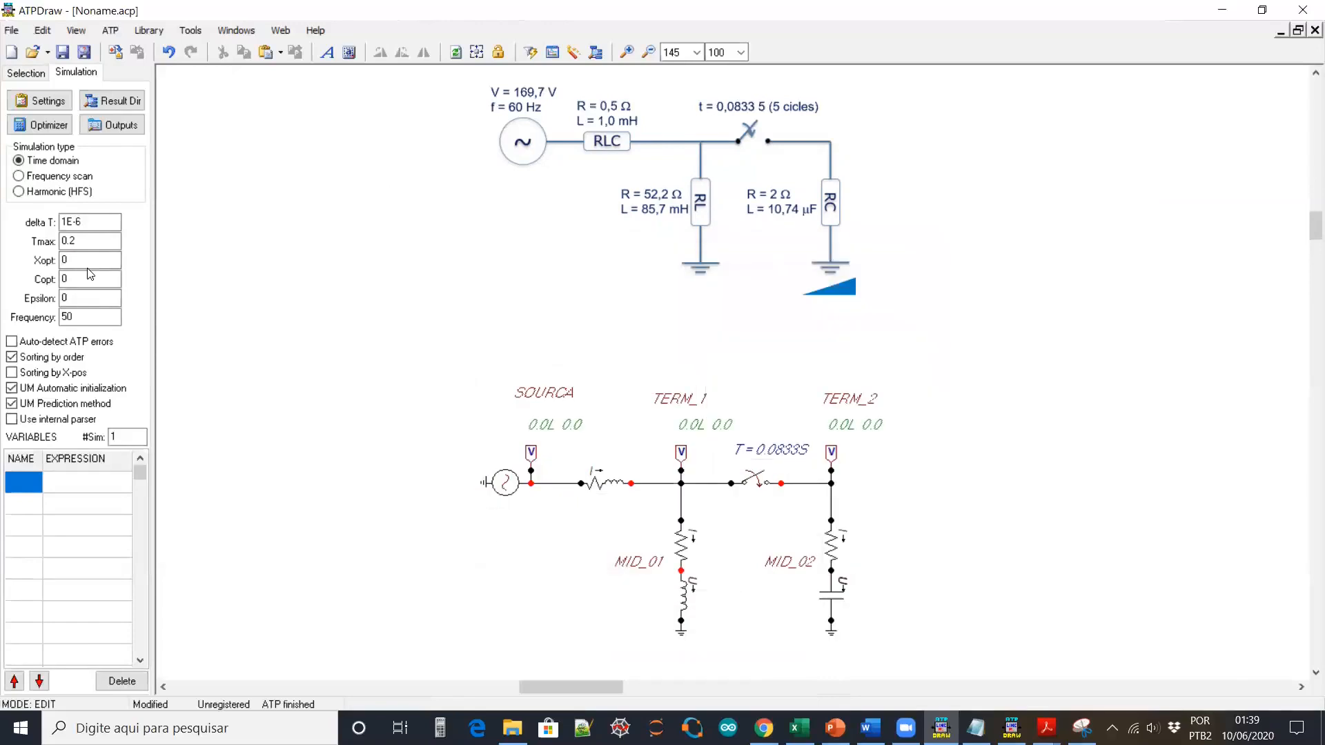
{"action": "type", "text": "60"}
{"action": "key", "text": "Tab"}
{"action": "type", "text": "60"}
{"action": "double_click", "coordinate": [684, 592]}
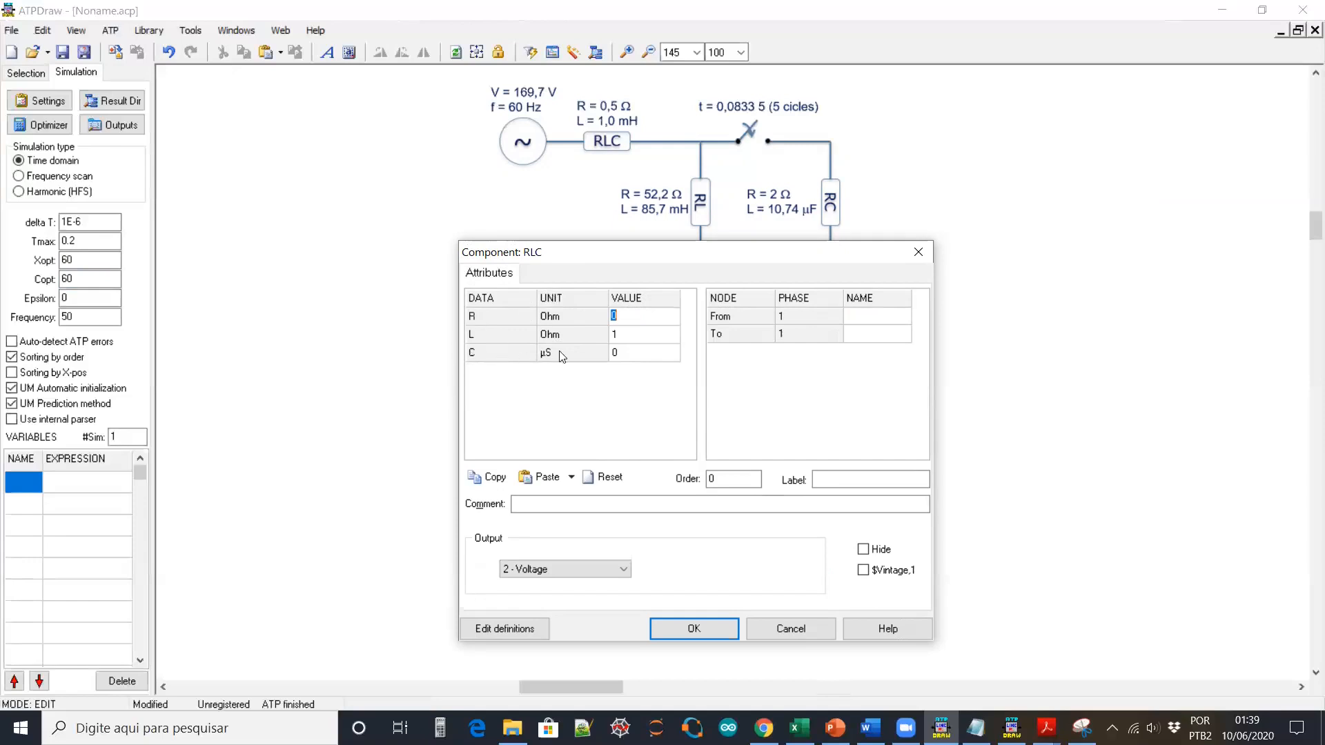
{"action": "left_click", "coordinate": [805, 629]}
Reset Xopt and Copt back to 0
{"action": "left_click_drag", "start_coordinate": [72, 260], "coordinate": [35, 263]}
{"action": "type", "text": "0"}
{"action": "key", "text": "Tab"}
{"action": "type", "text": "0"}
{"action": "key", "text": "Tab"}
{"action": "left_click", "coordinate": [317, 293]}
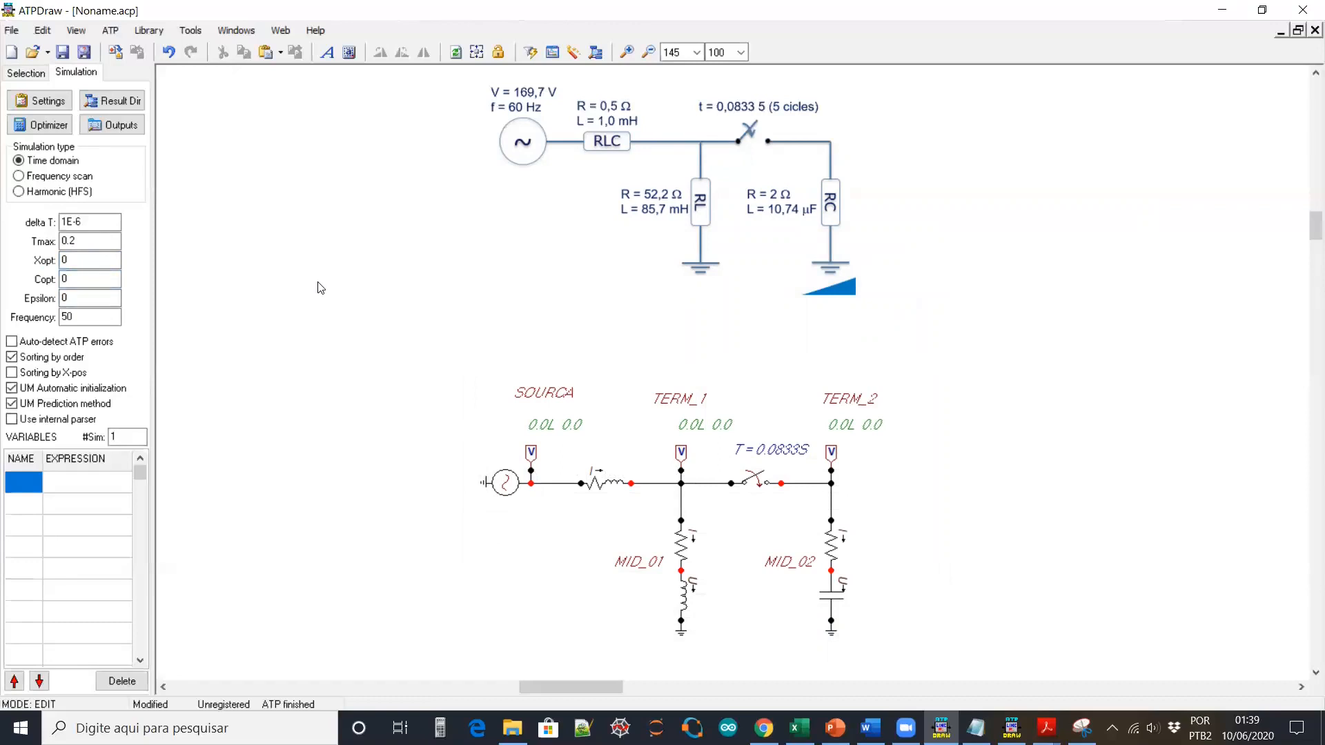
Save over D:\Documentos\Tutotial_Video_ATP\Exemplos\Examp_01\Examp_01.acp, confirming the replacement
{"action": "left_click", "coordinate": [84, 54]}
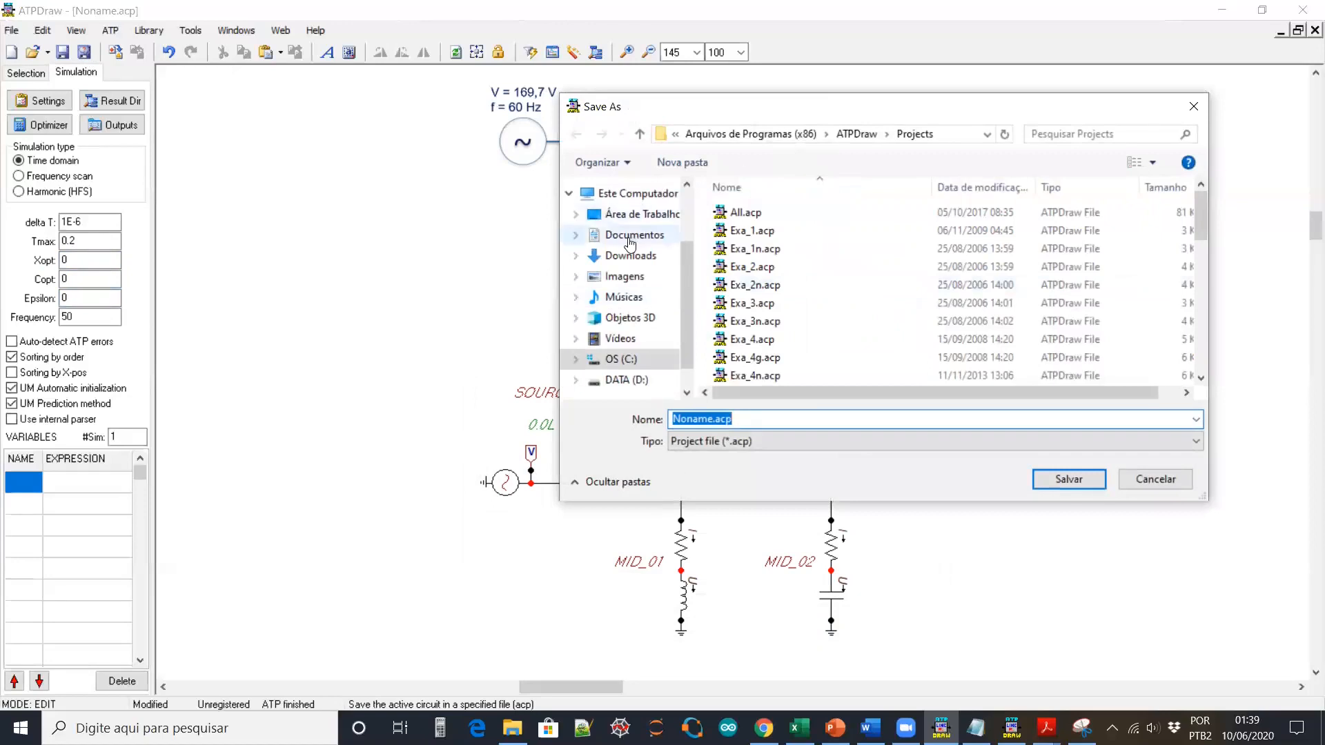
{"action": "left_click", "coordinate": [636, 239]}
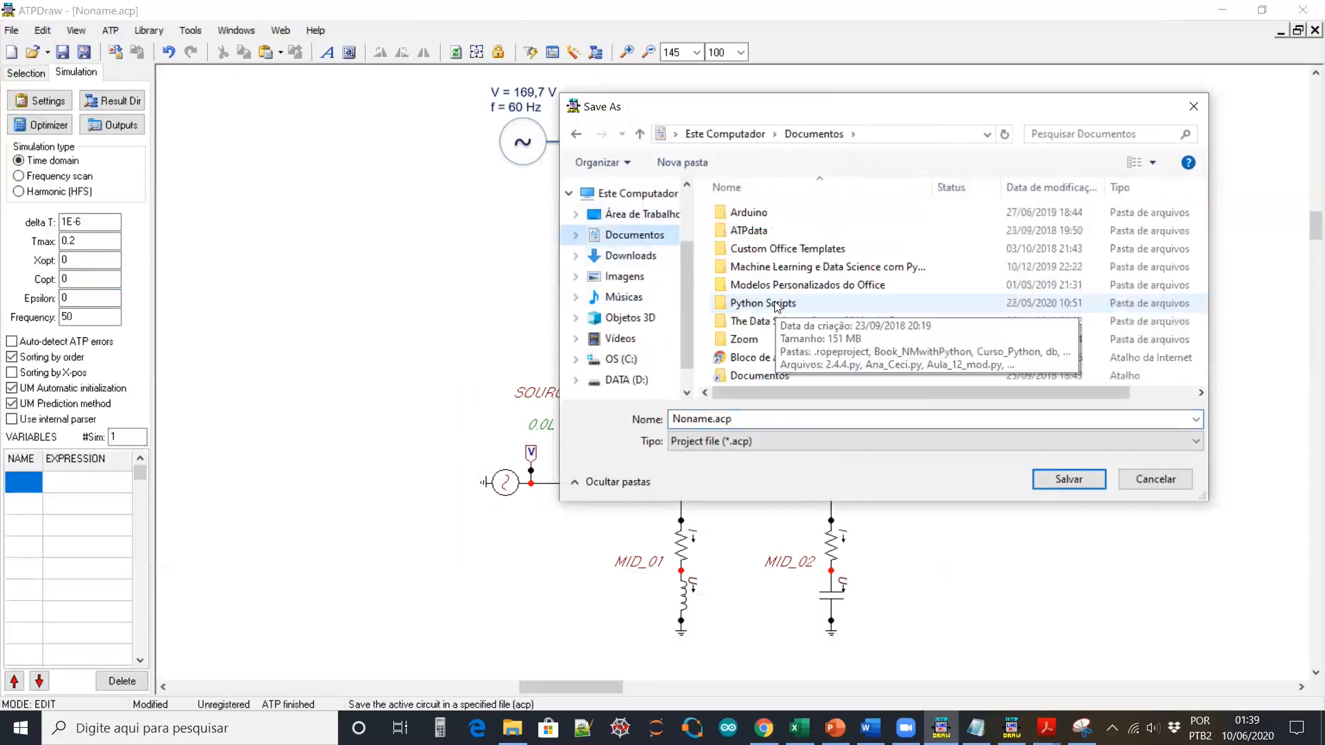
{"action": "double_click", "coordinate": [750, 375]}
{"action": "scroll", "coordinate": [780, 352], "scroll_direction": "down", "scroll_amount": 10}
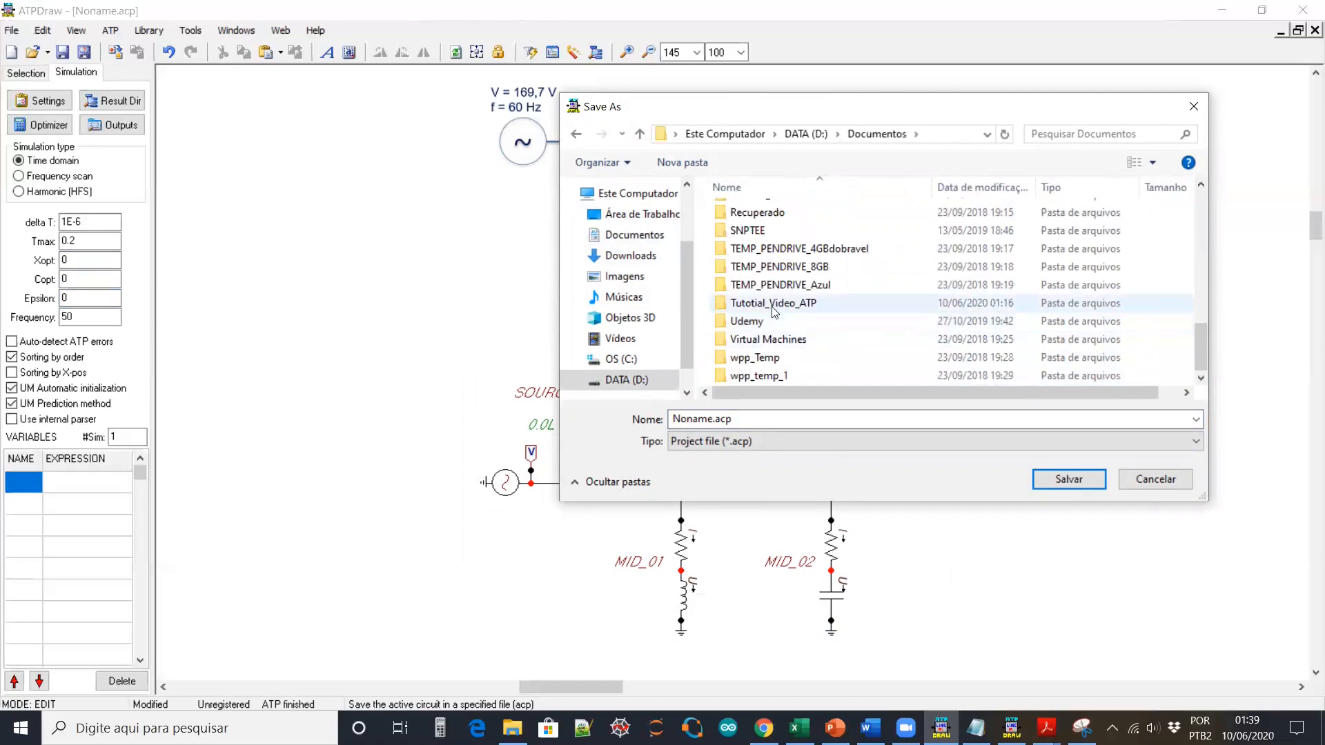
{"action": "double_click", "coordinate": [770, 303]}
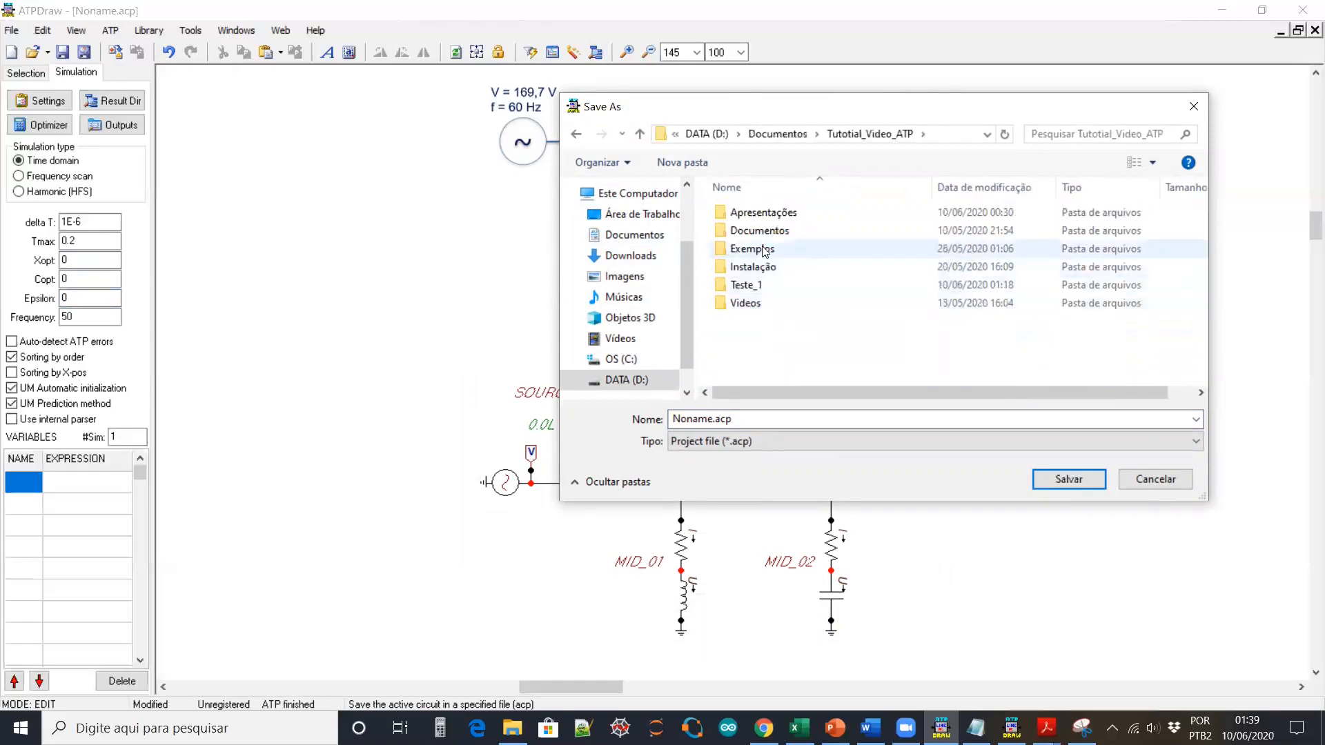
{"action": "double_click", "coordinate": [765, 250]}
{"action": "double_click", "coordinate": [764, 215]}
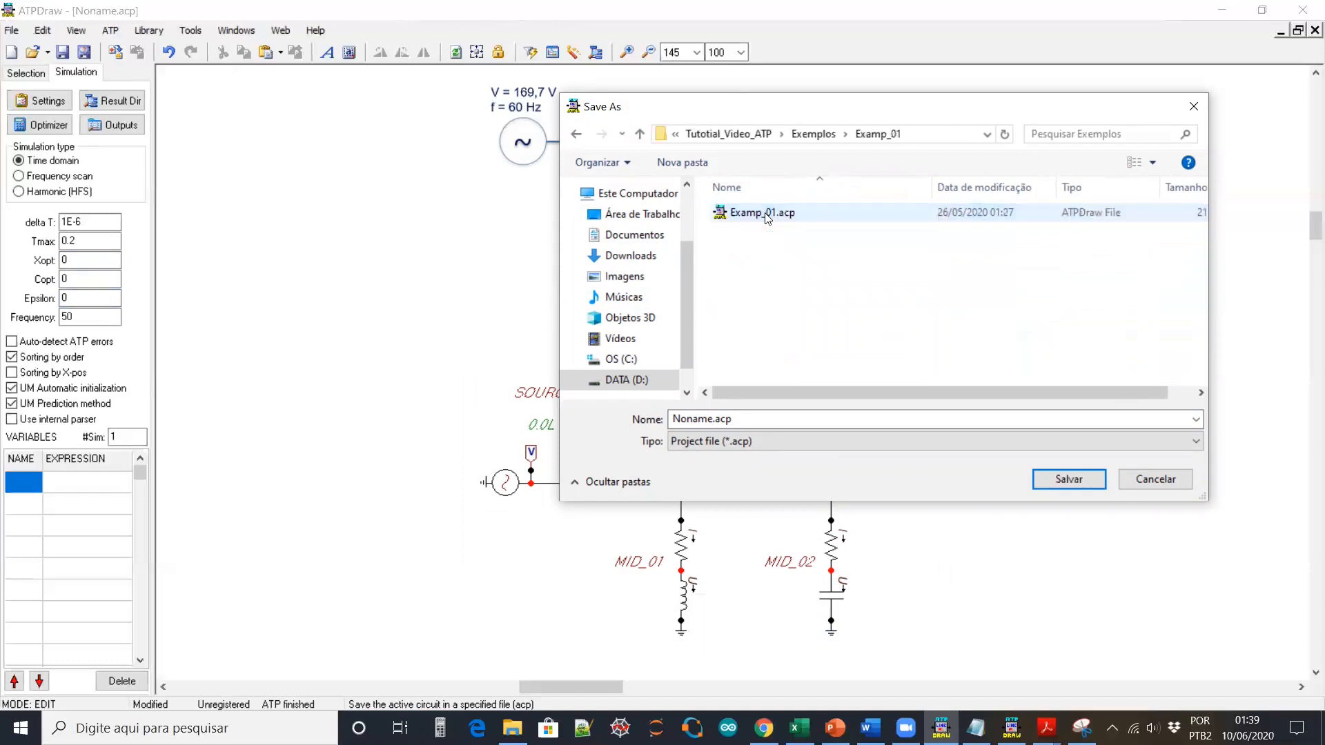
{"action": "left_click", "coordinate": [759, 215]}
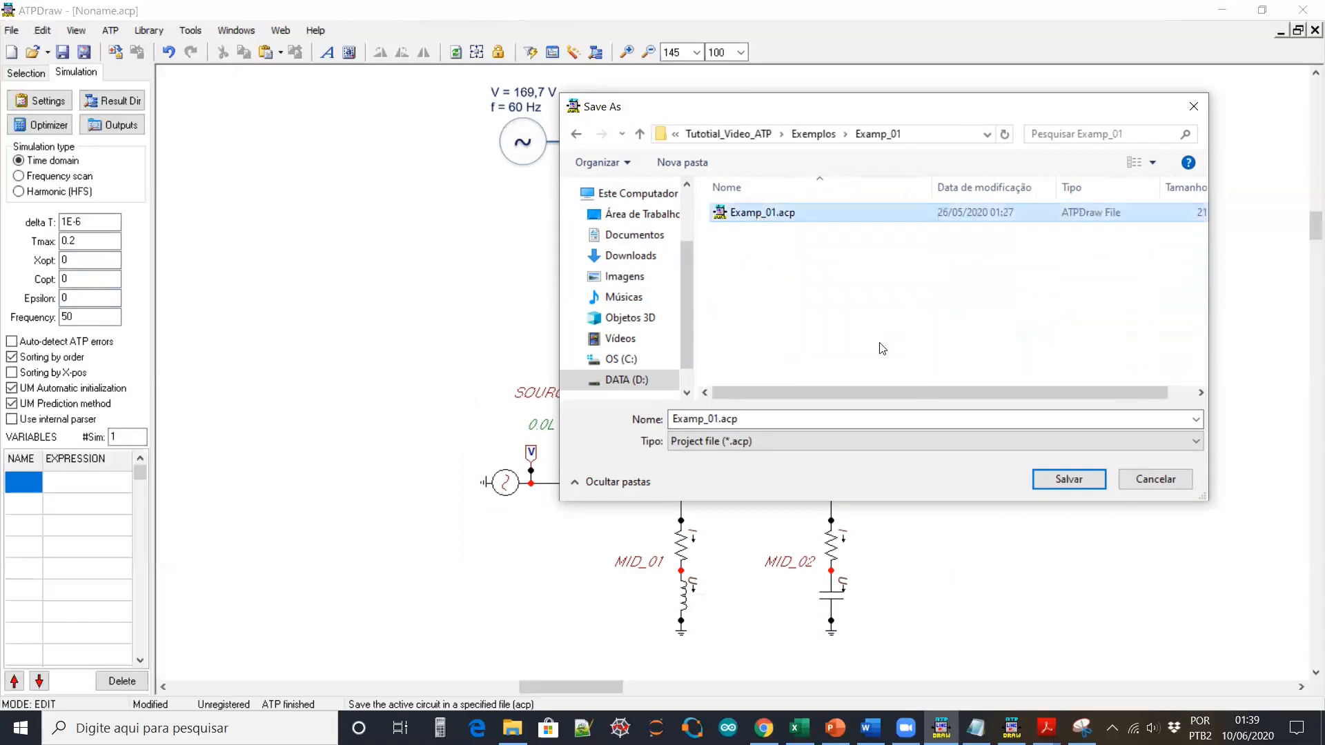
{"action": "left_click", "coordinate": [1044, 474]}
{"action": "left_click", "coordinate": [713, 368]}
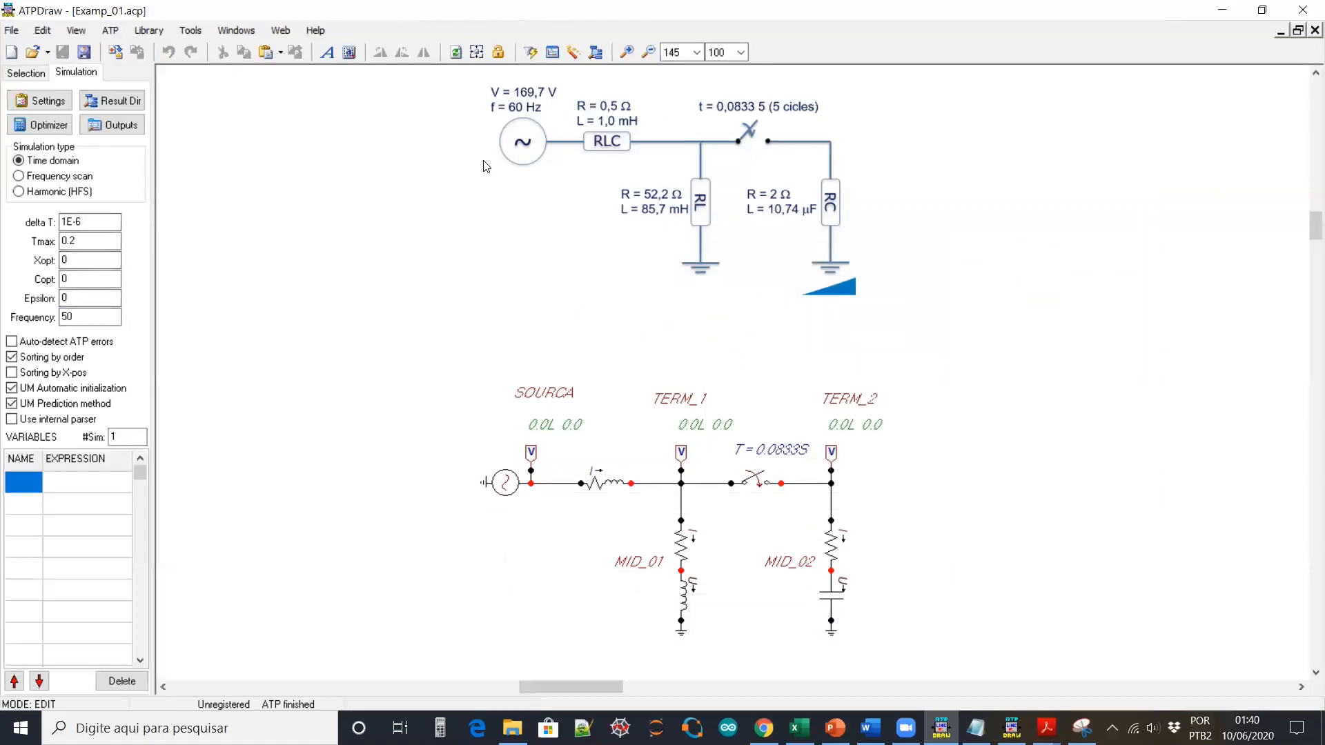
Start writing the ATP input file, then cancel it
{"action": "left_click", "coordinate": [110, 30]}
{"action": "mouse_move", "coordinate": [174, 112]}
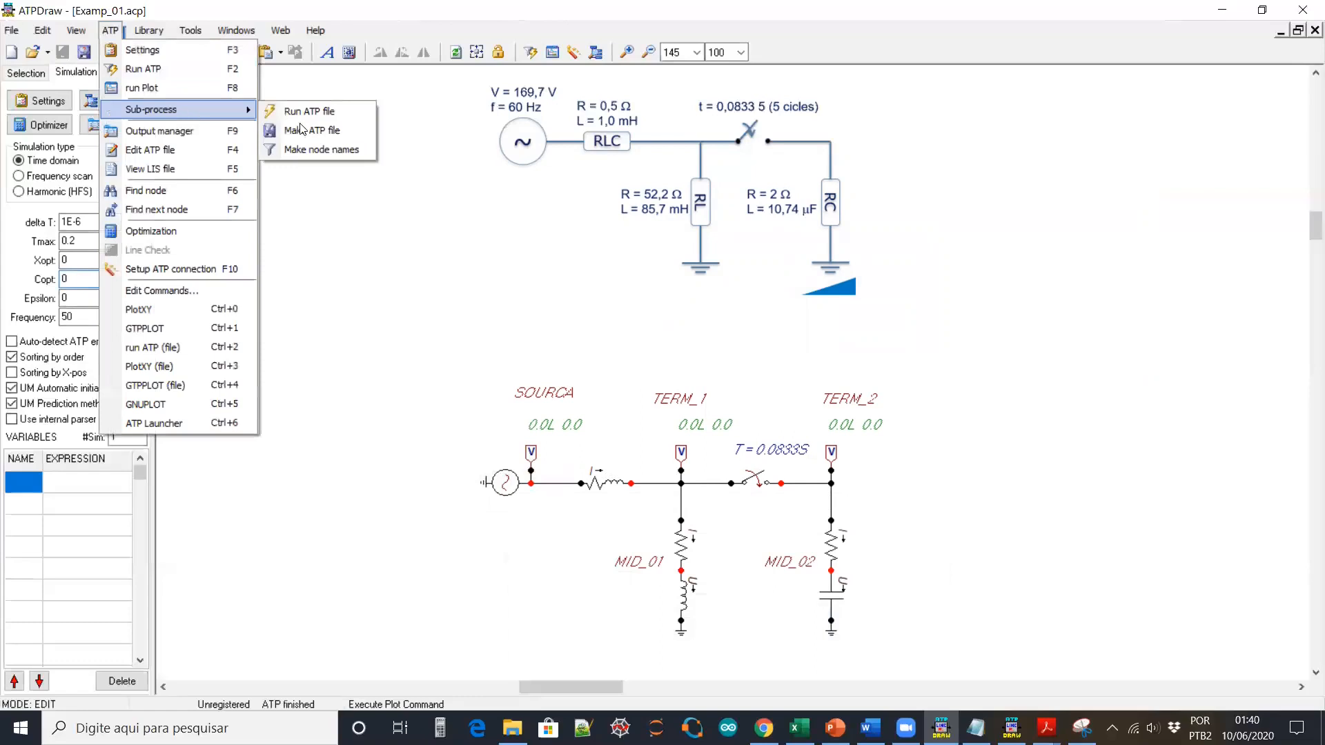
{"action": "left_click", "coordinate": [317, 131]}
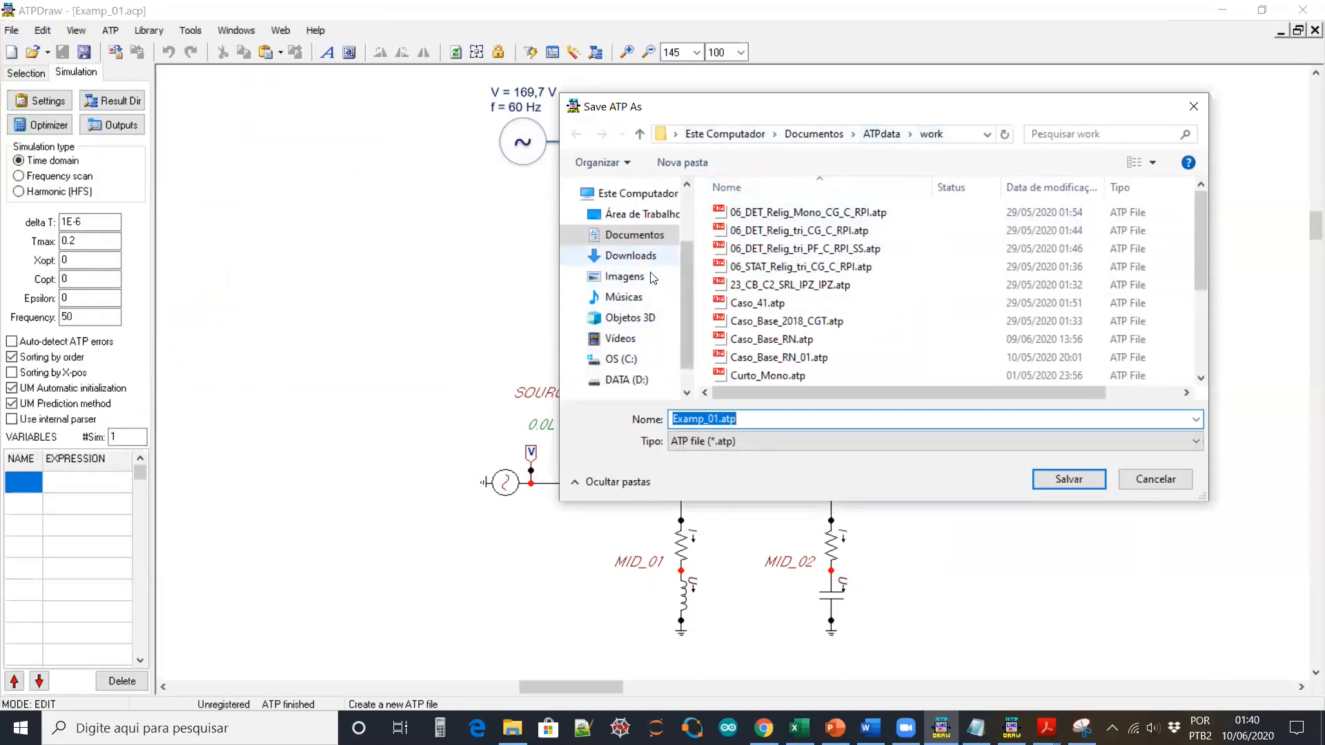
{"action": "left_click", "coordinate": [1166, 482]}
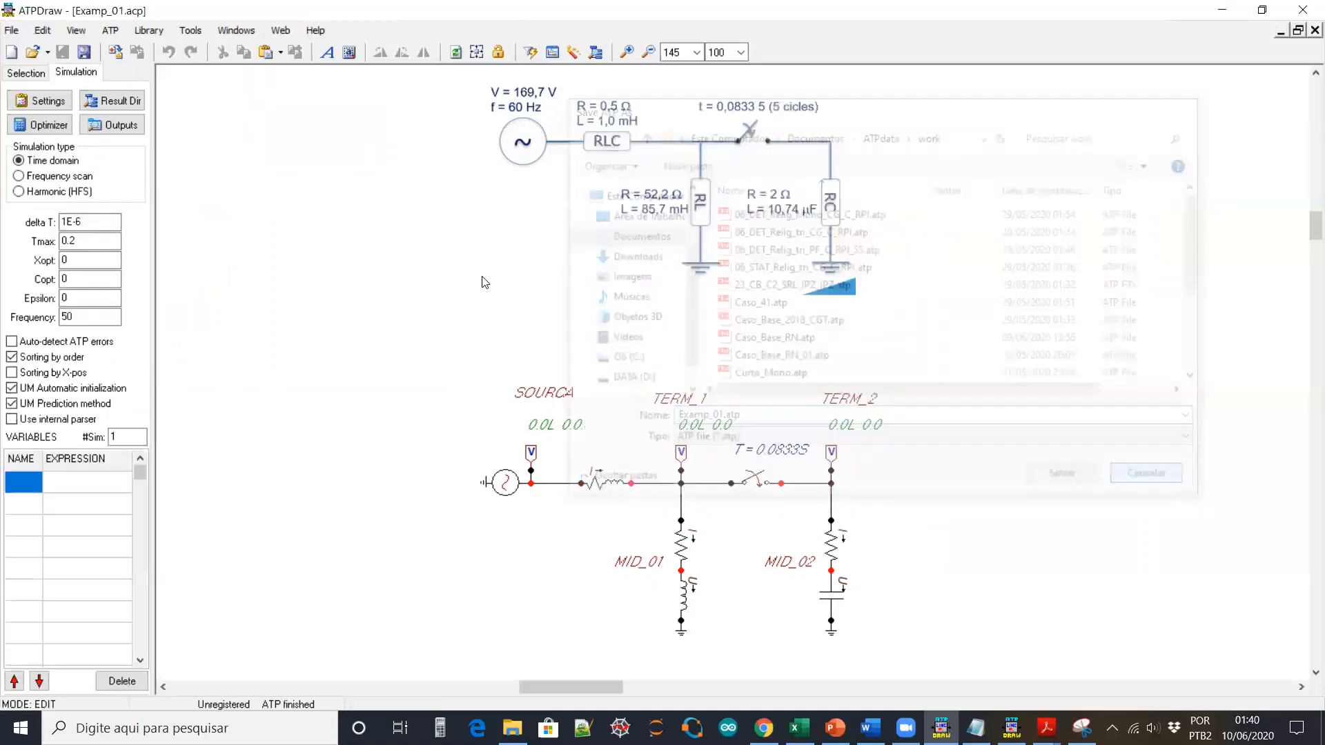
Save the options and enable 'Results in current project folder' under Files&Folders
{"action": "left_click", "coordinate": [190, 30]}
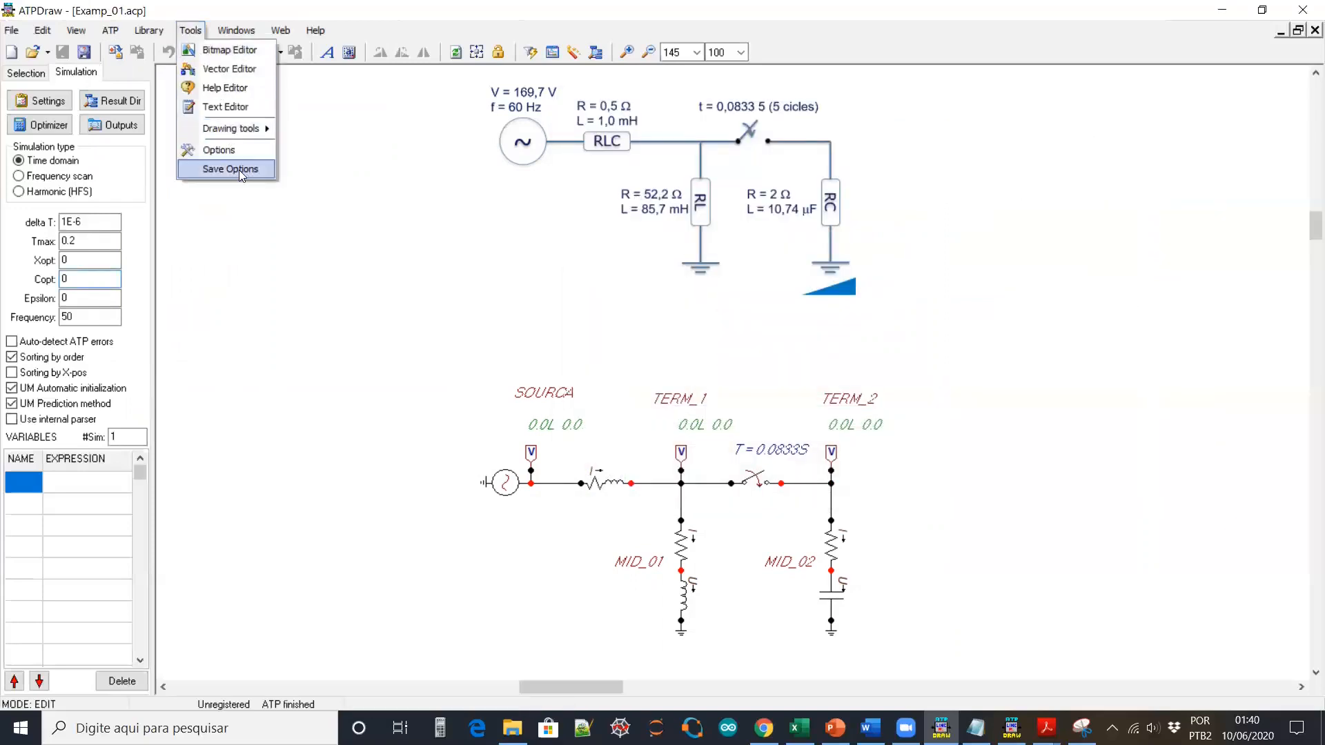
{"action": "left_click", "coordinate": [239, 169]}
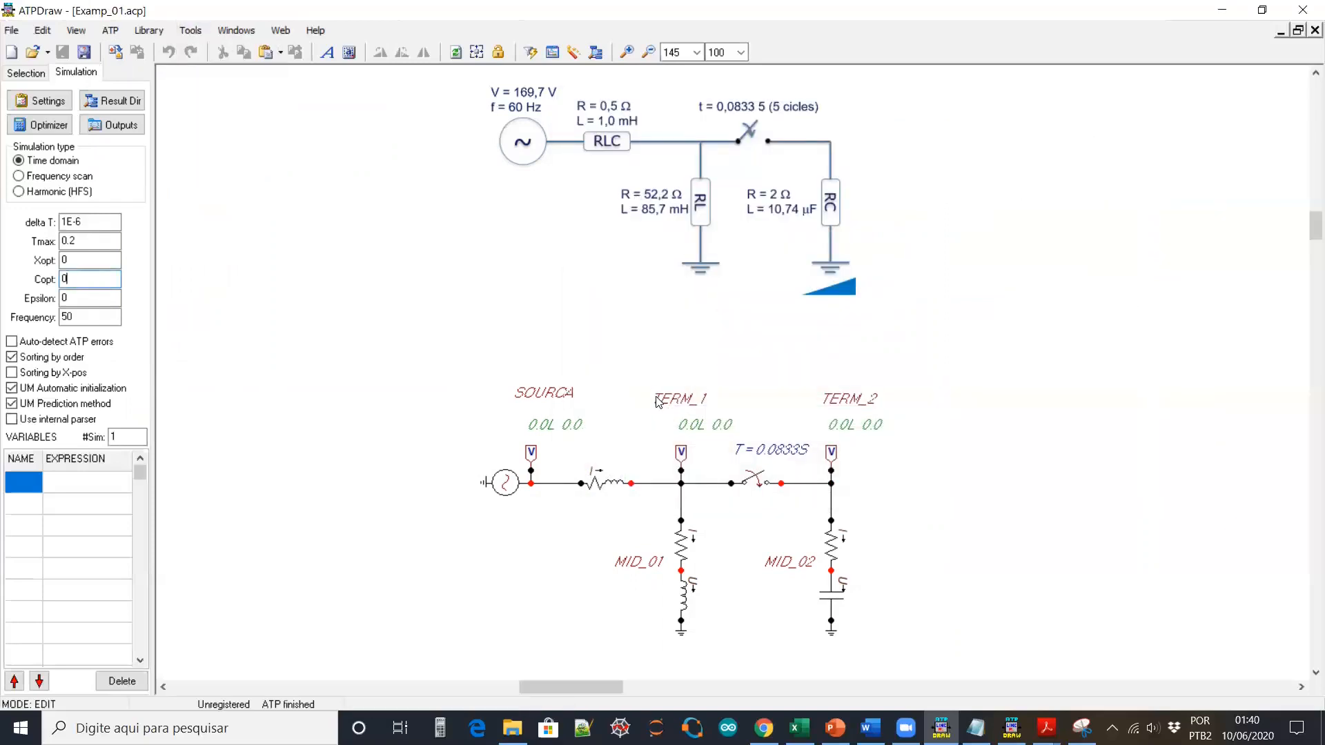
{"action": "left_click", "coordinate": [190, 31]}
{"action": "left_click", "coordinate": [242, 153]}
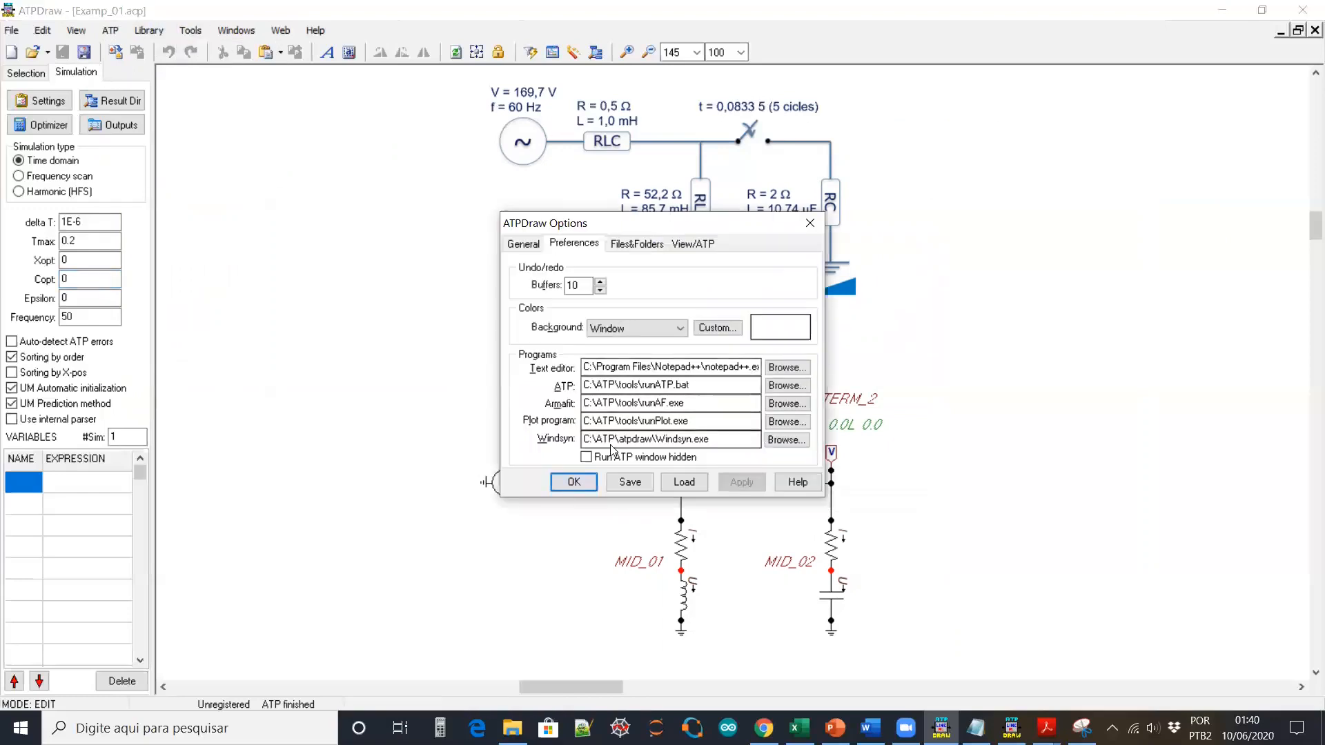
{"action": "left_click", "coordinate": [640, 248]}
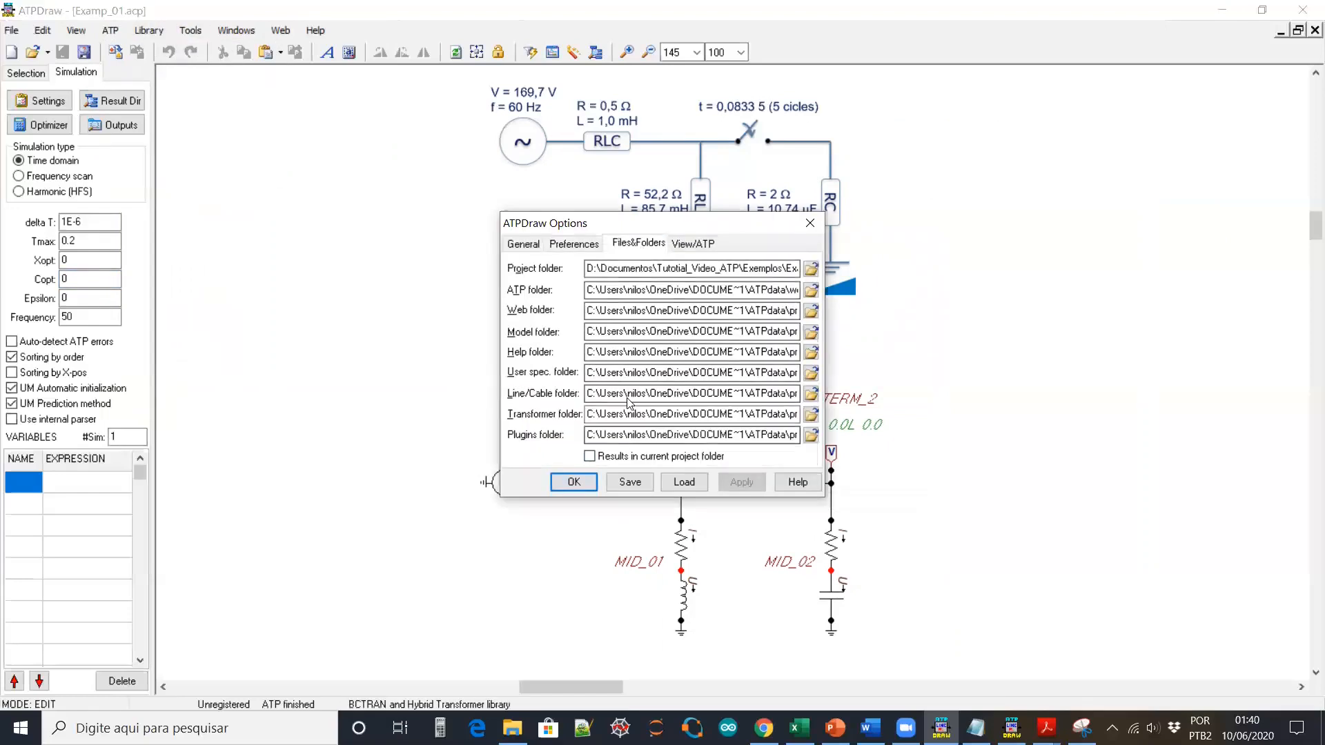
{"action": "left_click", "coordinate": [590, 457]}
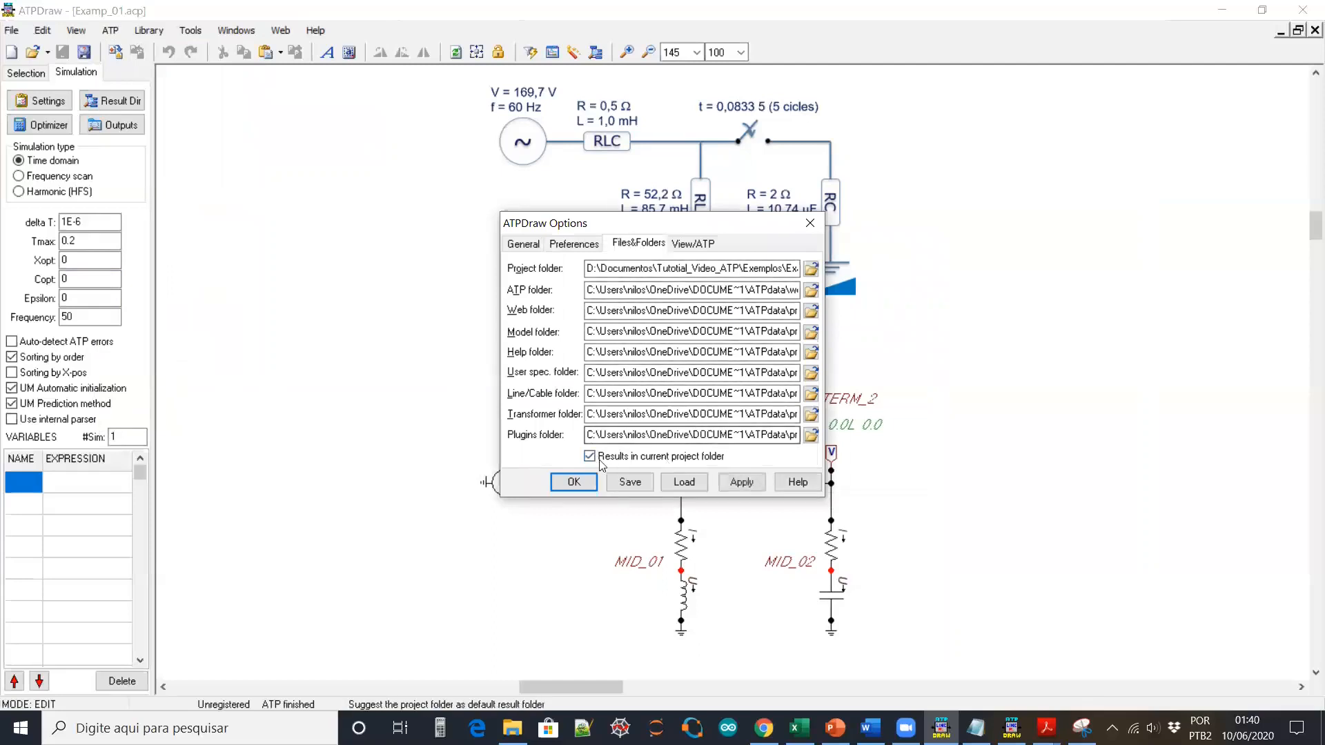
{"action": "left_click", "coordinate": [758, 484]}
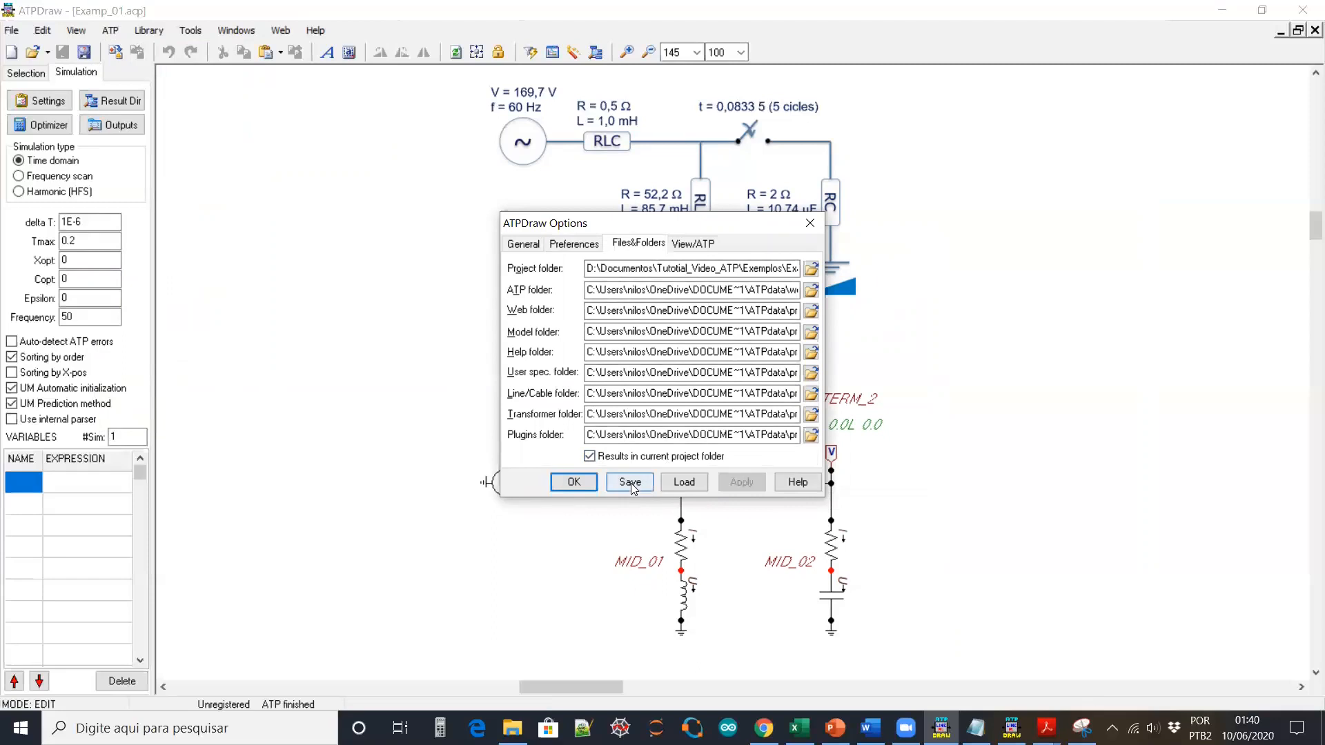
{"action": "left_click", "coordinate": [584, 483]}
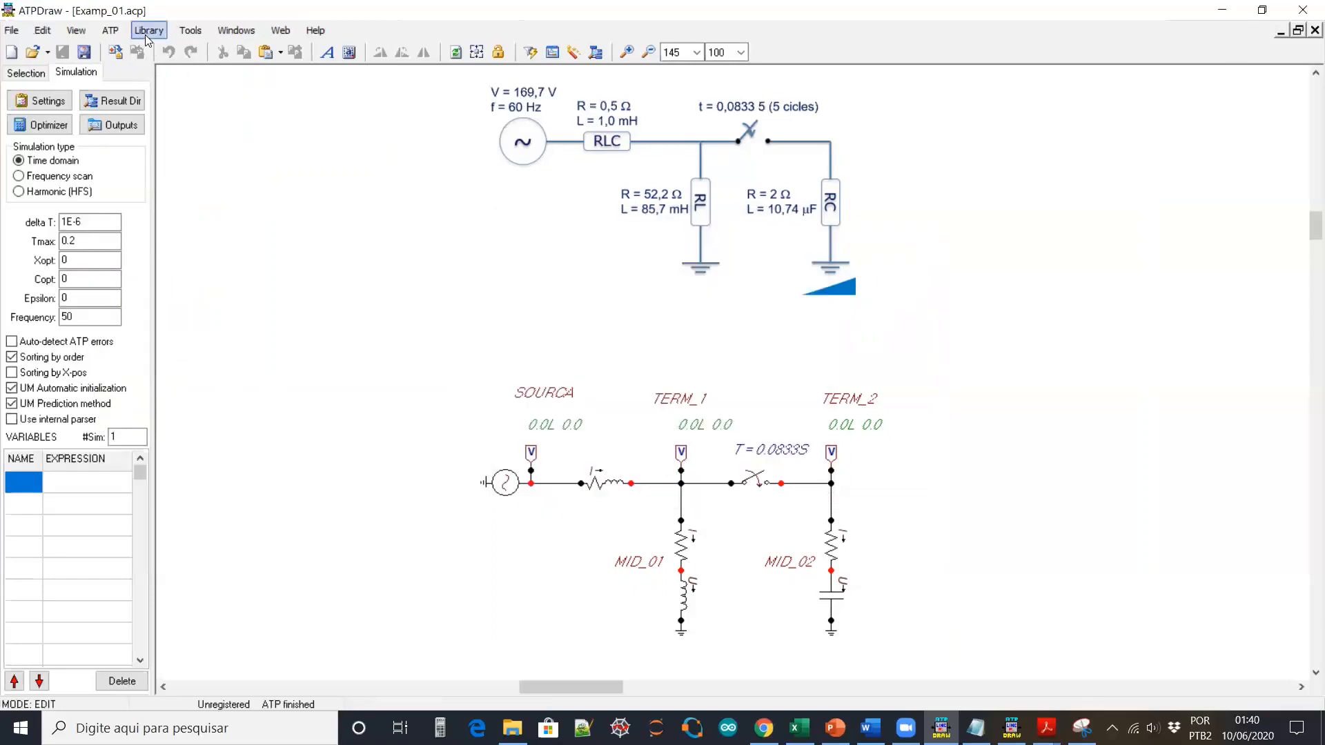
Write the ATP file as Examp_01.atp in D:\Documentos\Tutotial_Video_ATP\Exemplos\Examp_01
{"action": "left_click", "coordinate": [110, 31]}
{"action": "mouse_move", "coordinate": [183, 110]}
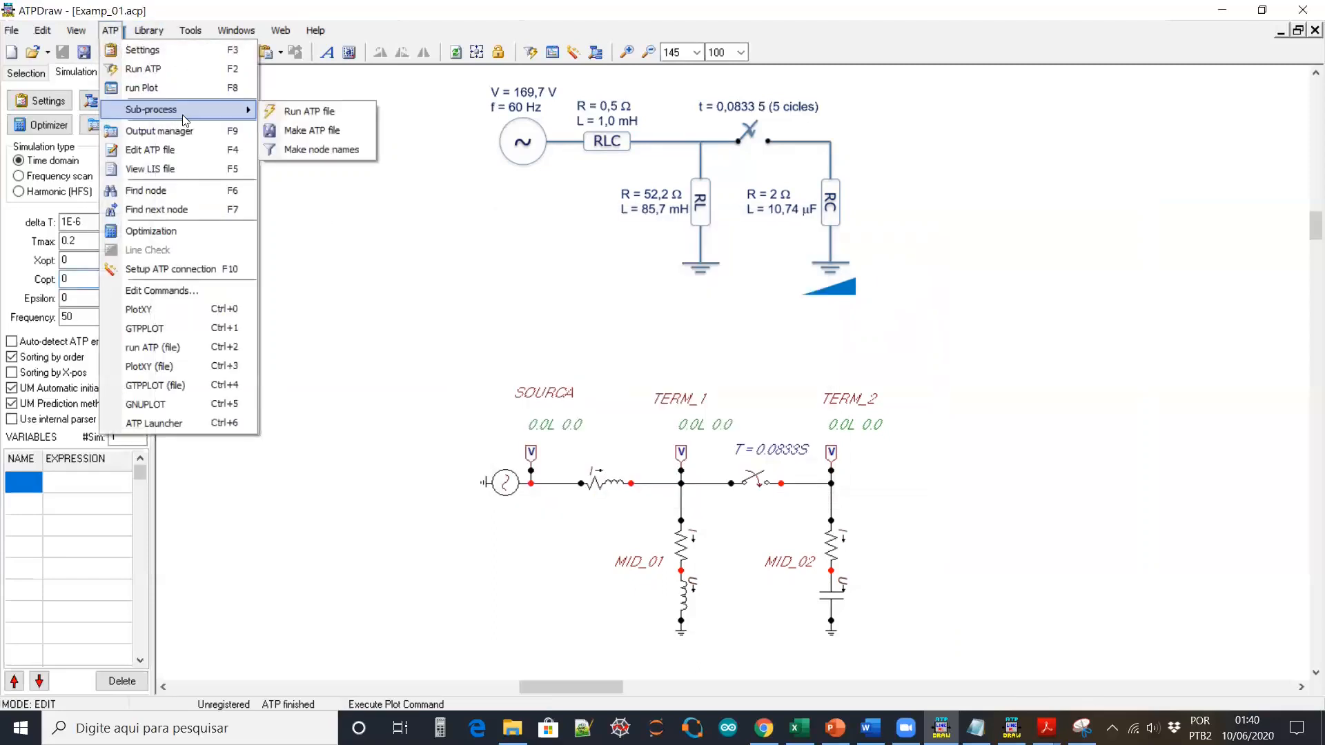
{"action": "left_click", "coordinate": [293, 131]}
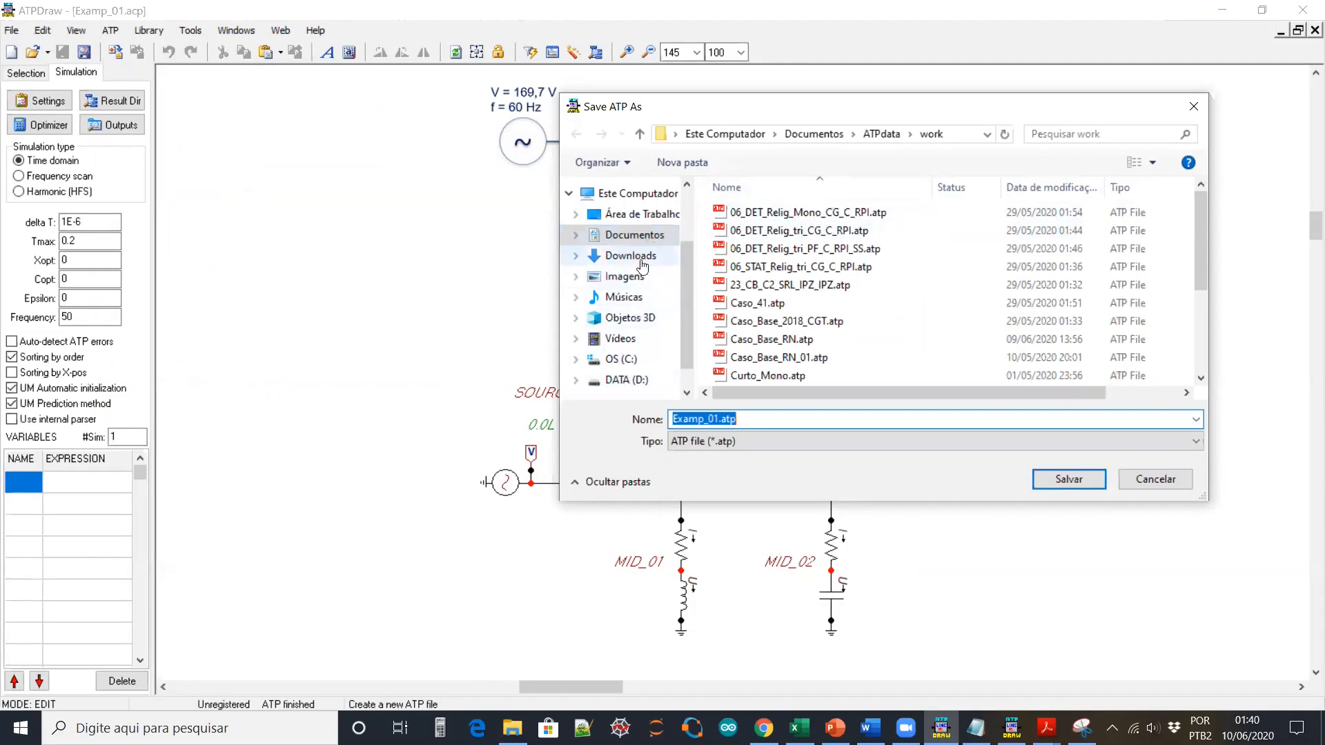
{"action": "left_click", "coordinate": [618, 381]}
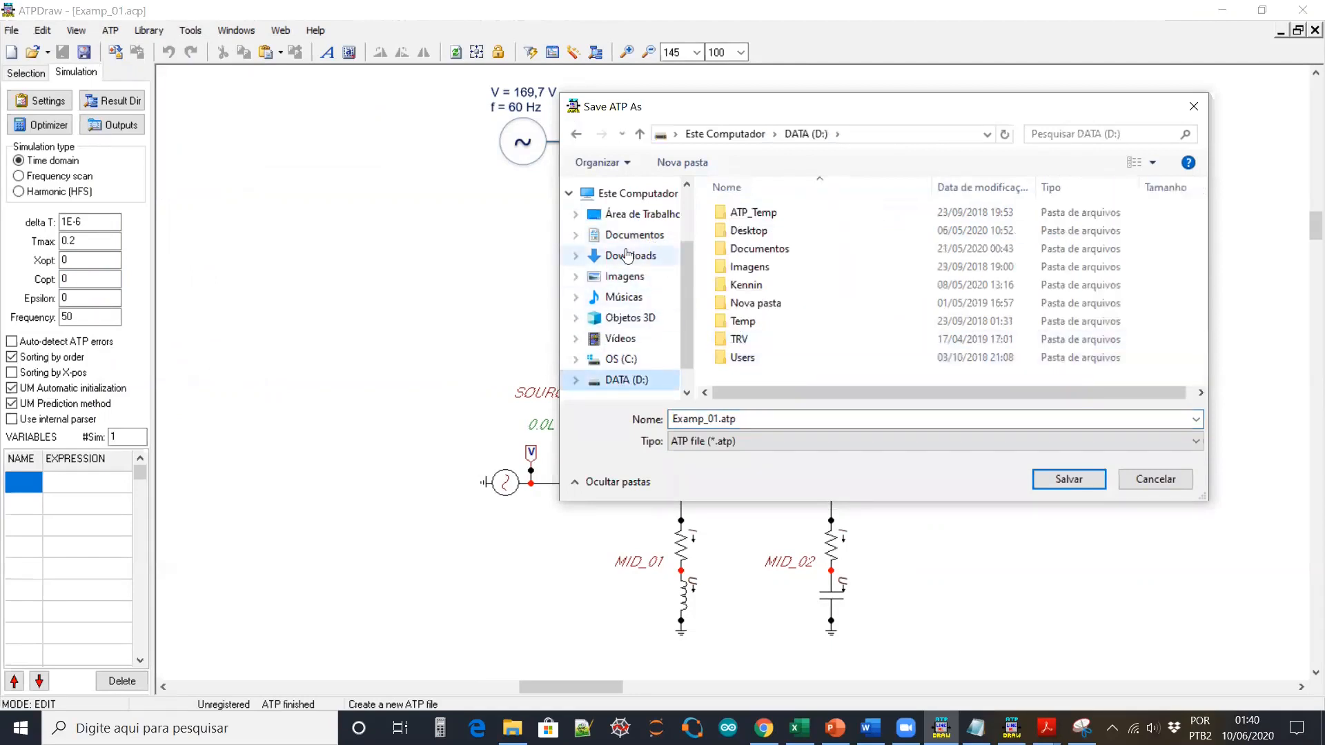
{"action": "double_click", "coordinate": [752, 248]}
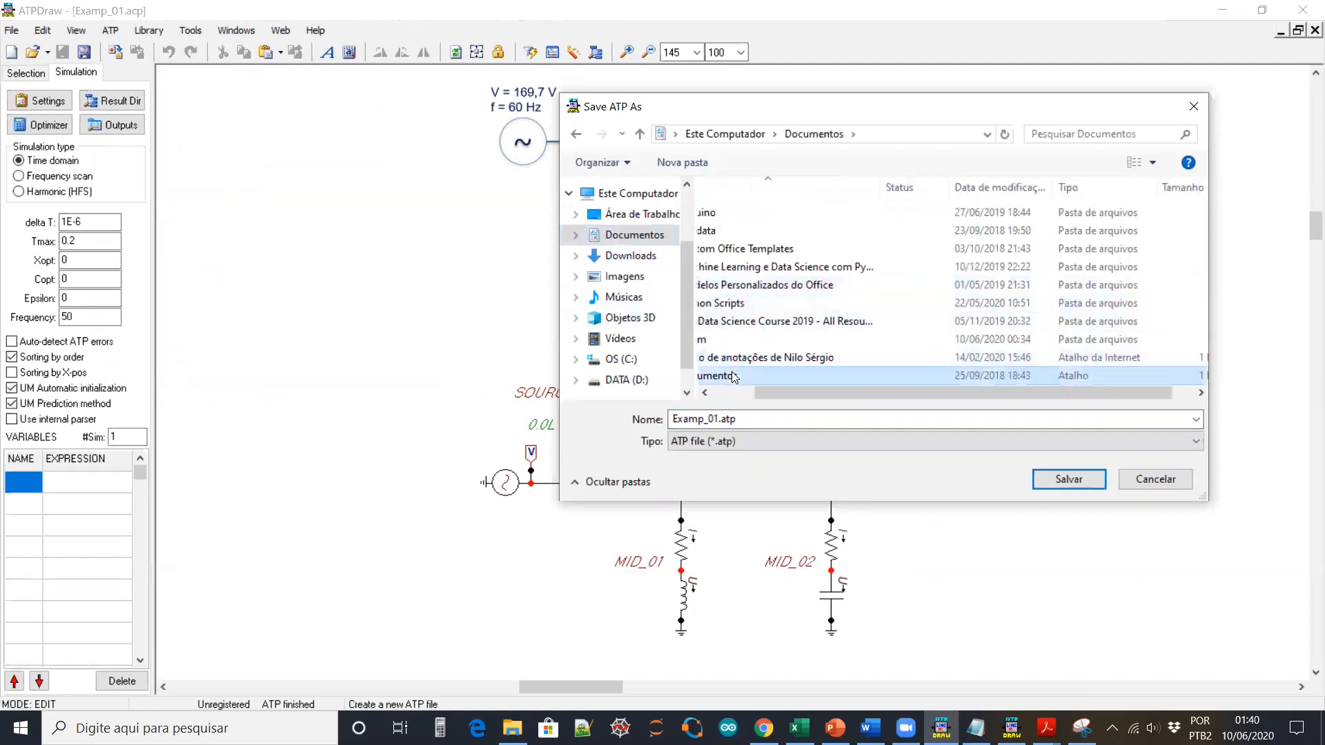
{"action": "scroll", "coordinate": [757, 331], "scroll_direction": "down", "scroll_amount": 7}
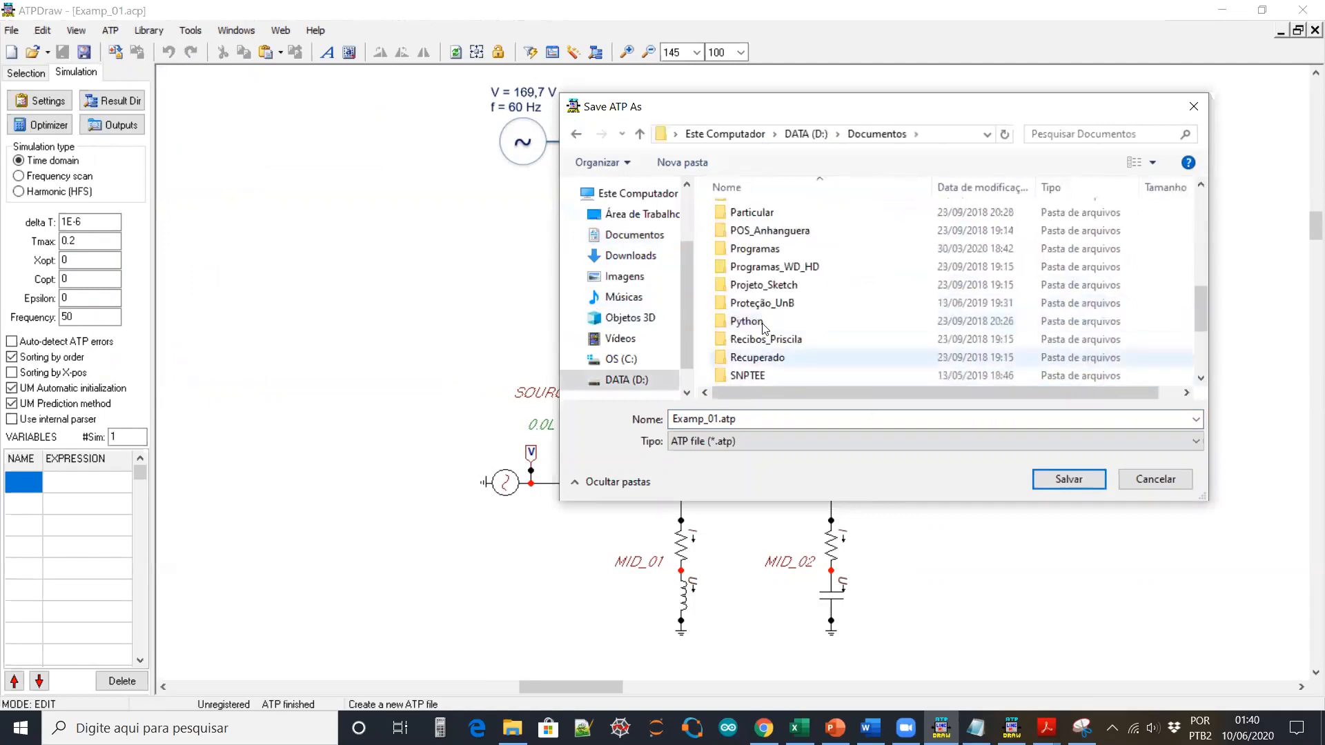
{"action": "double_click", "coordinate": [777, 303]}
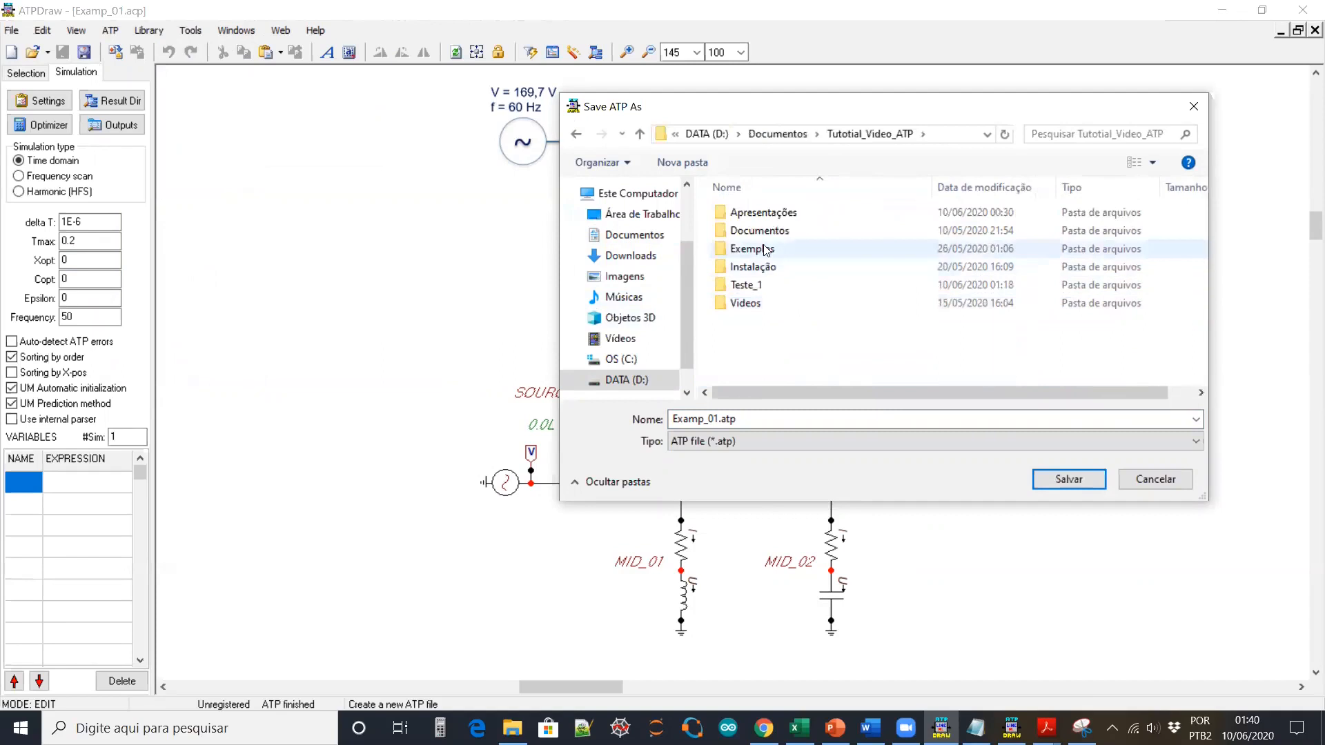
{"action": "double_click", "coordinate": [752, 249]}
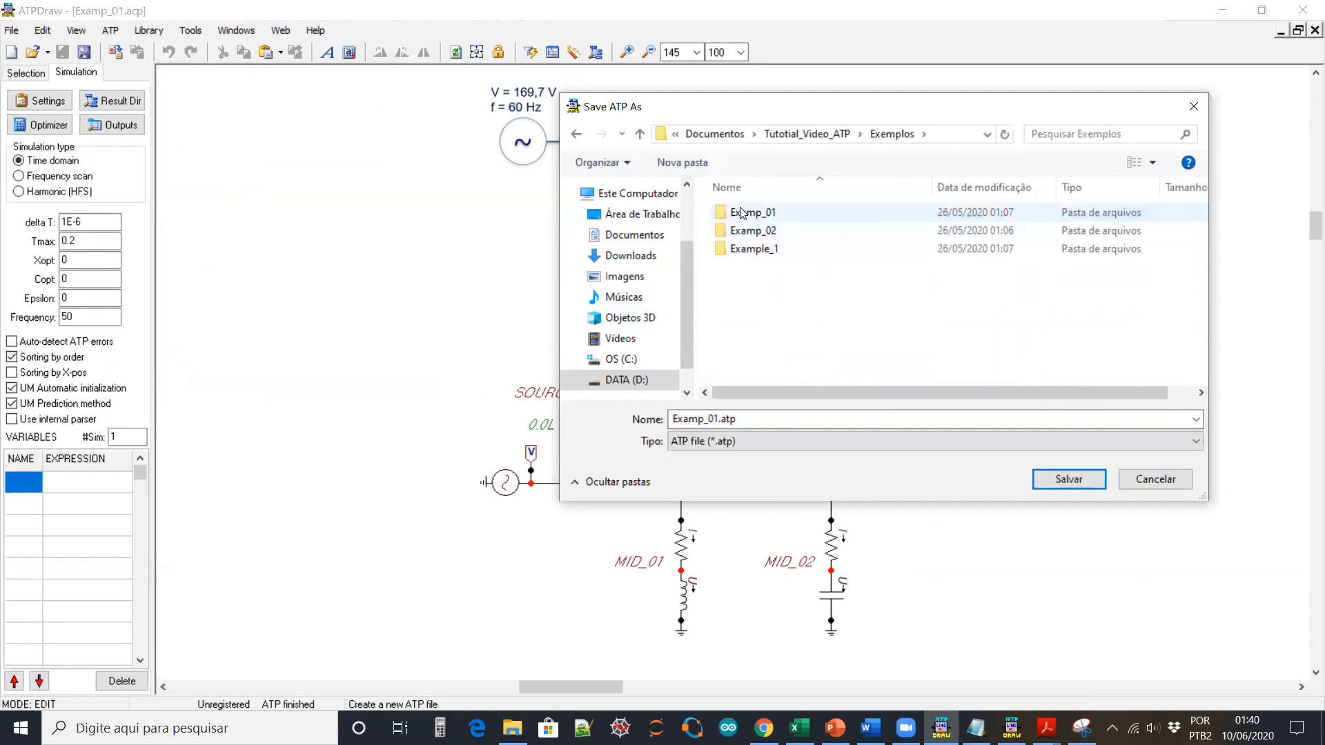
{"action": "double_click", "coordinate": [745, 212]}
{"action": "left_click", "coordinate": [1067, 478]}
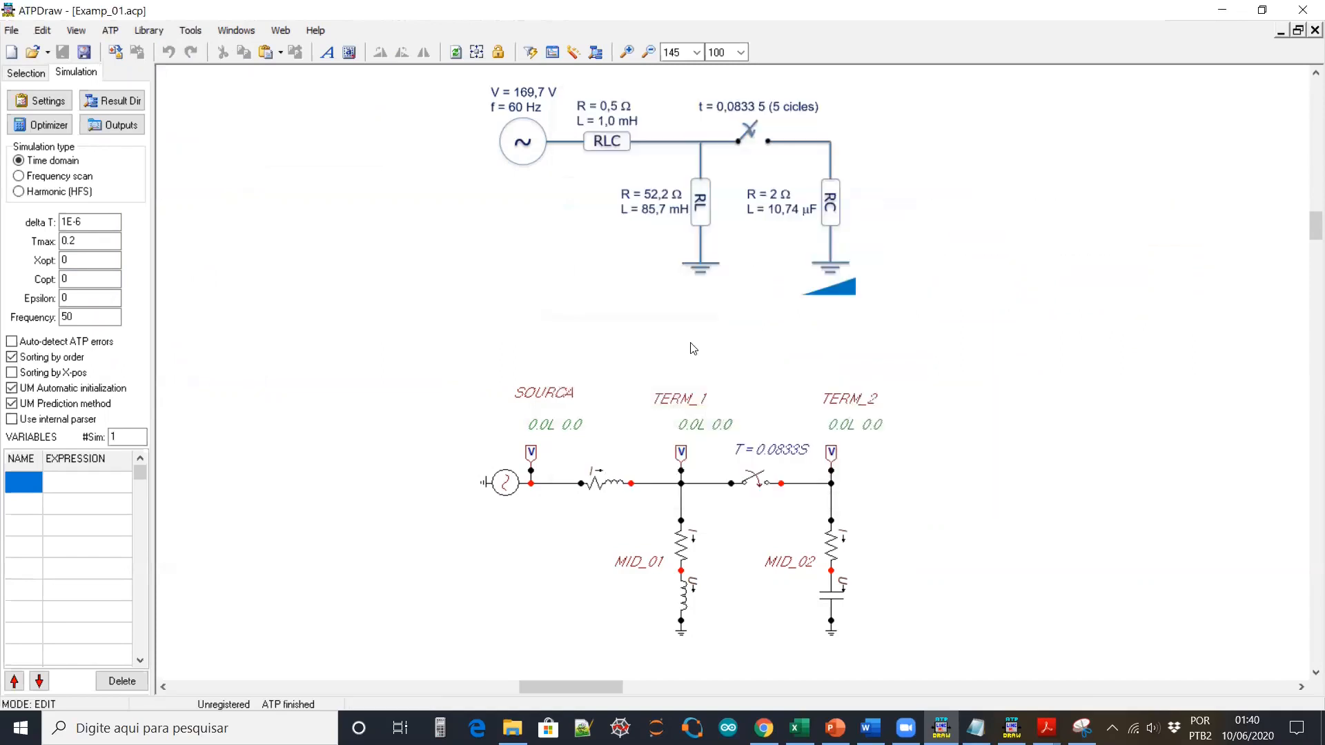
Compile and run the simulation, close the ATP console, and load Examp_01.pl4 in PlotXWin
{"action": "left_click", "coordinate": [529, 54]}
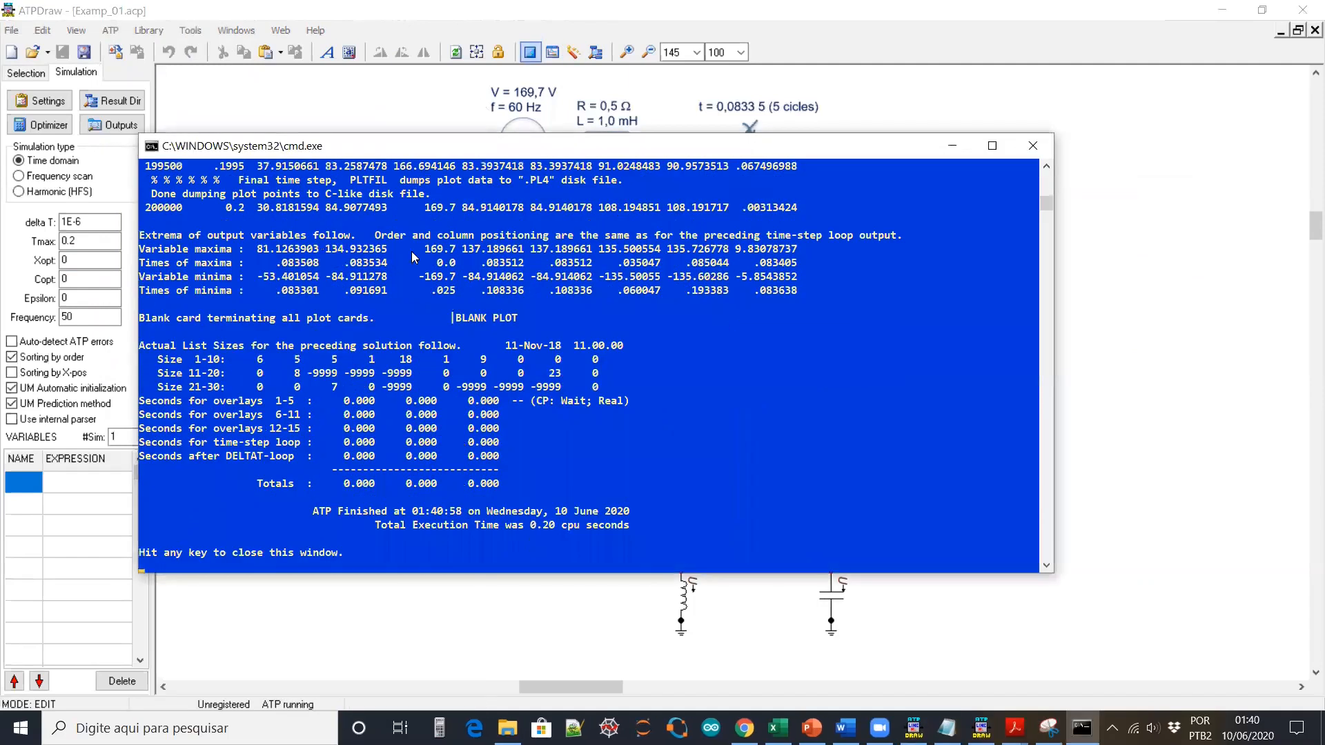
{"action": "scroll", "coordinate": [562, 430], "scroll_direction": "up", "scroll_amount": 7}
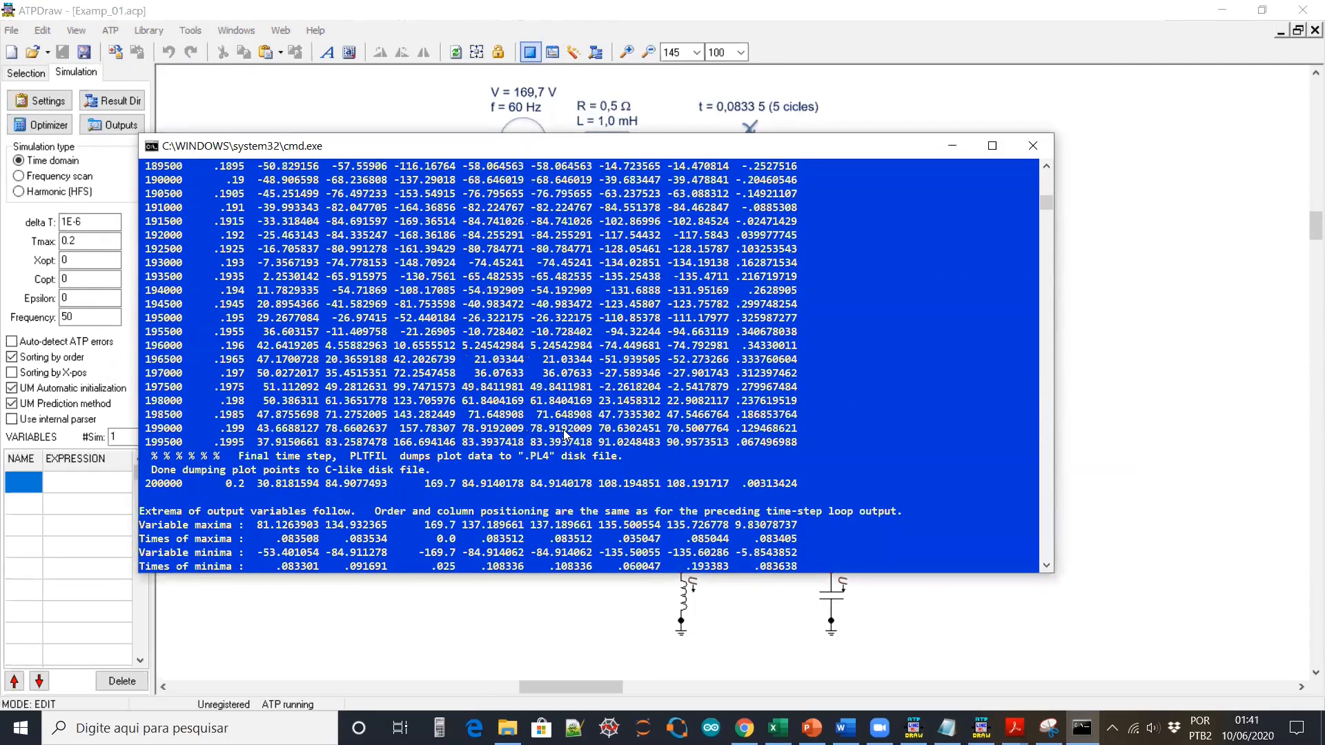
{"action": "scroll", "coordinate": [563, 433], "scroll_direction": "down", "scroll_amount": 10}
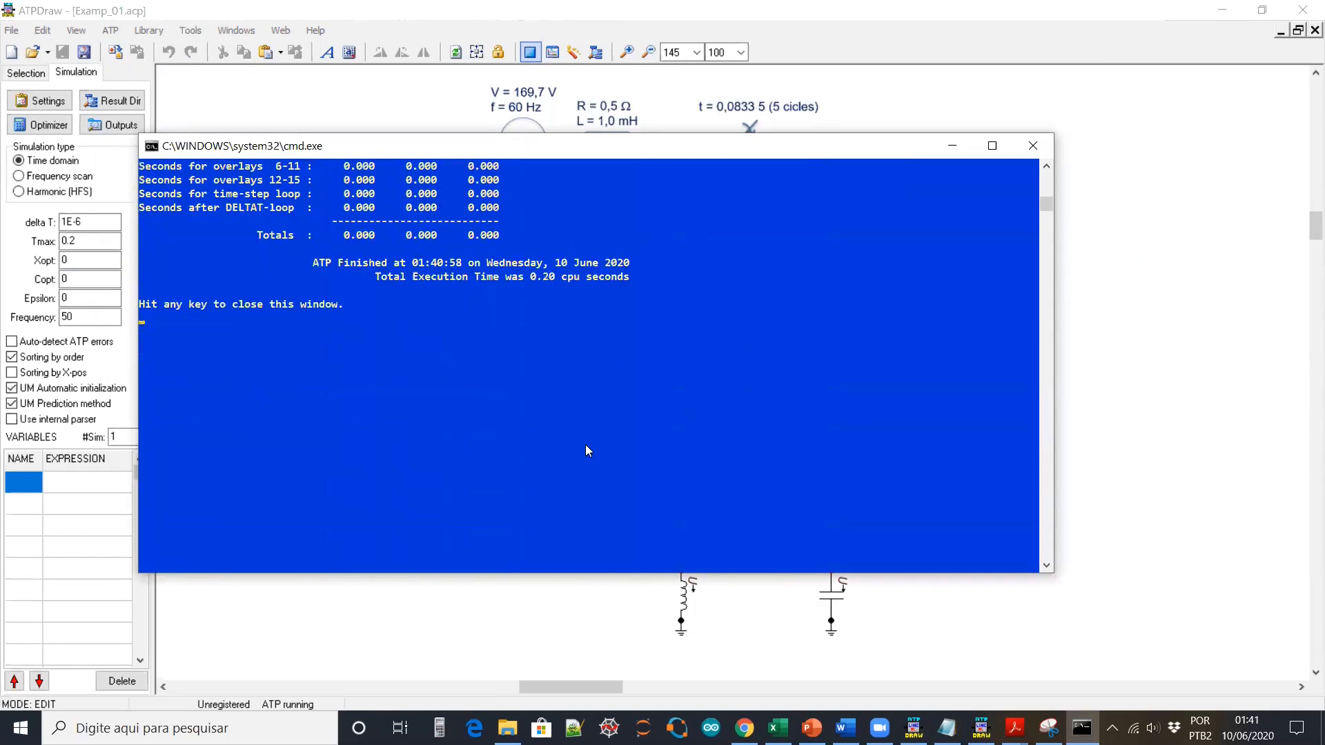
{"action": "key", "text": "Return"}
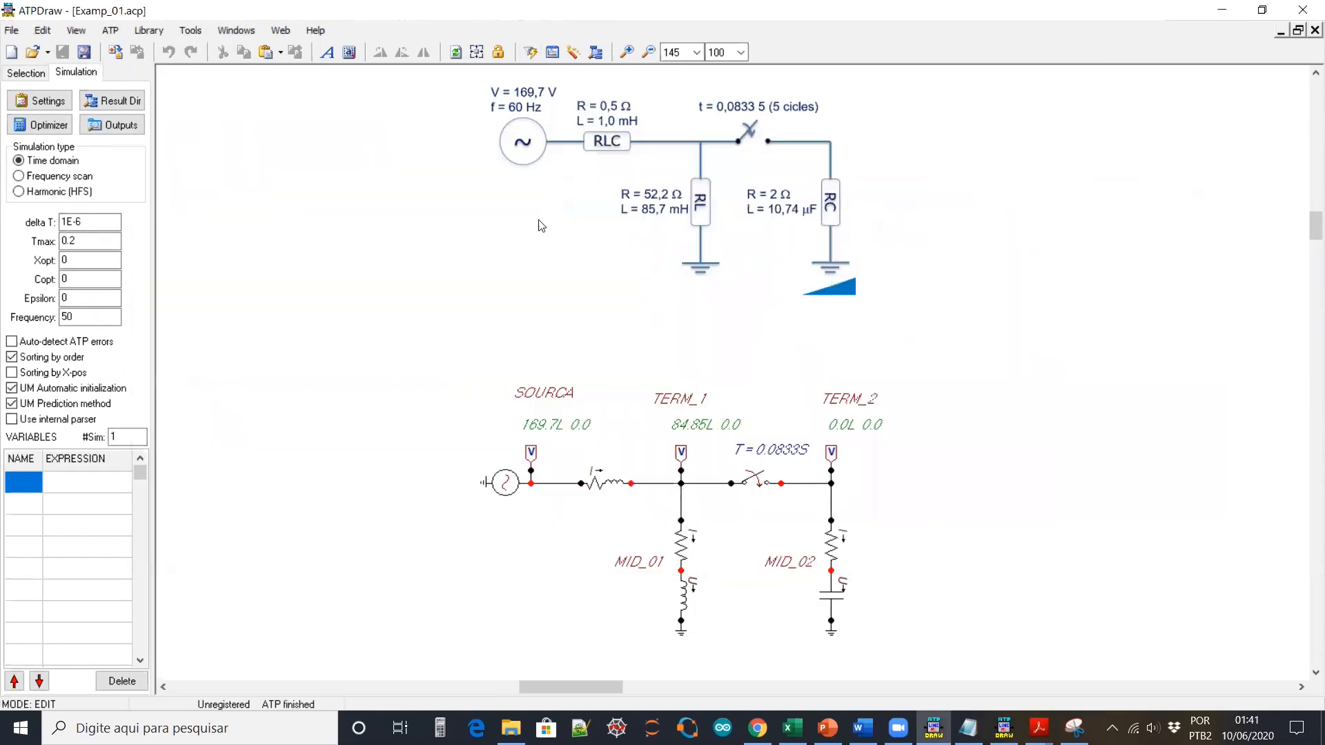
{"action": "left_click", "coordinate": [553, 53]}
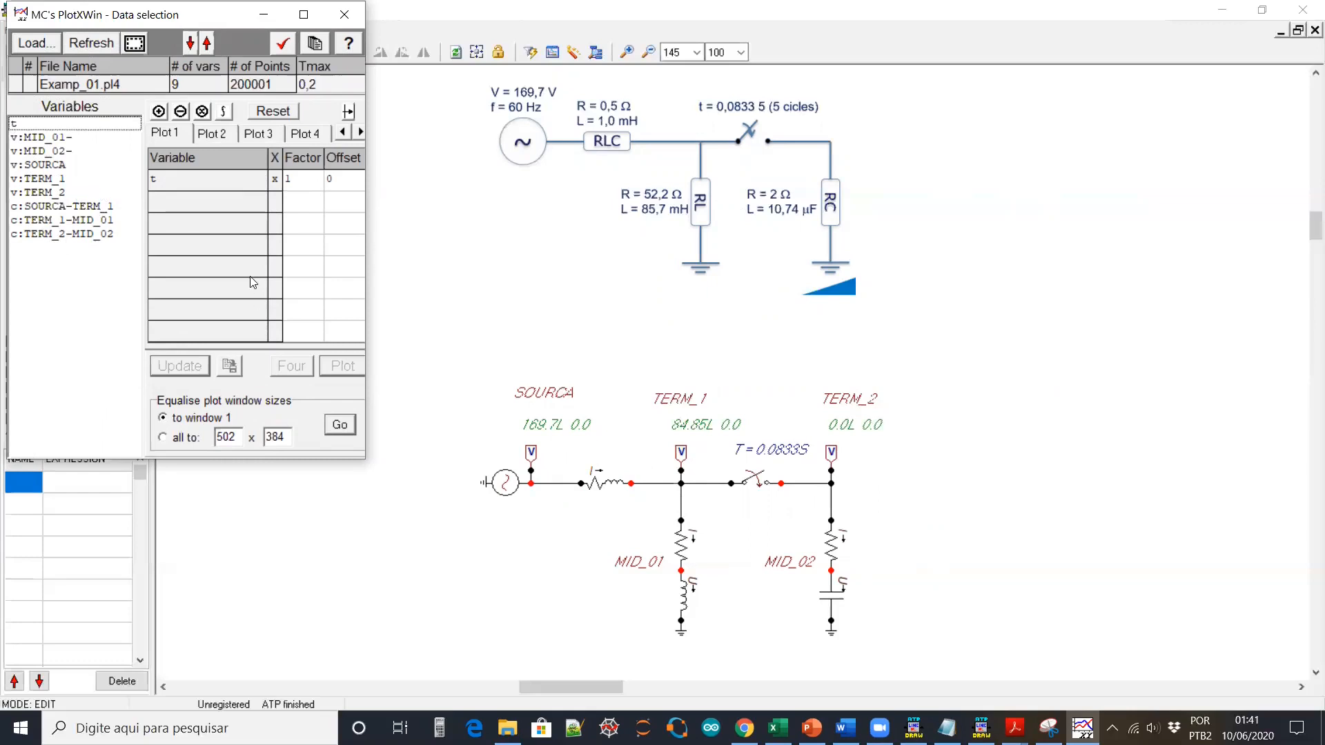
Plot v:SOURCA, v:TERM_1 and v:TERM_2 and enlarge the plot window
{"action": "double_click", "coordinate": [58, 165]}
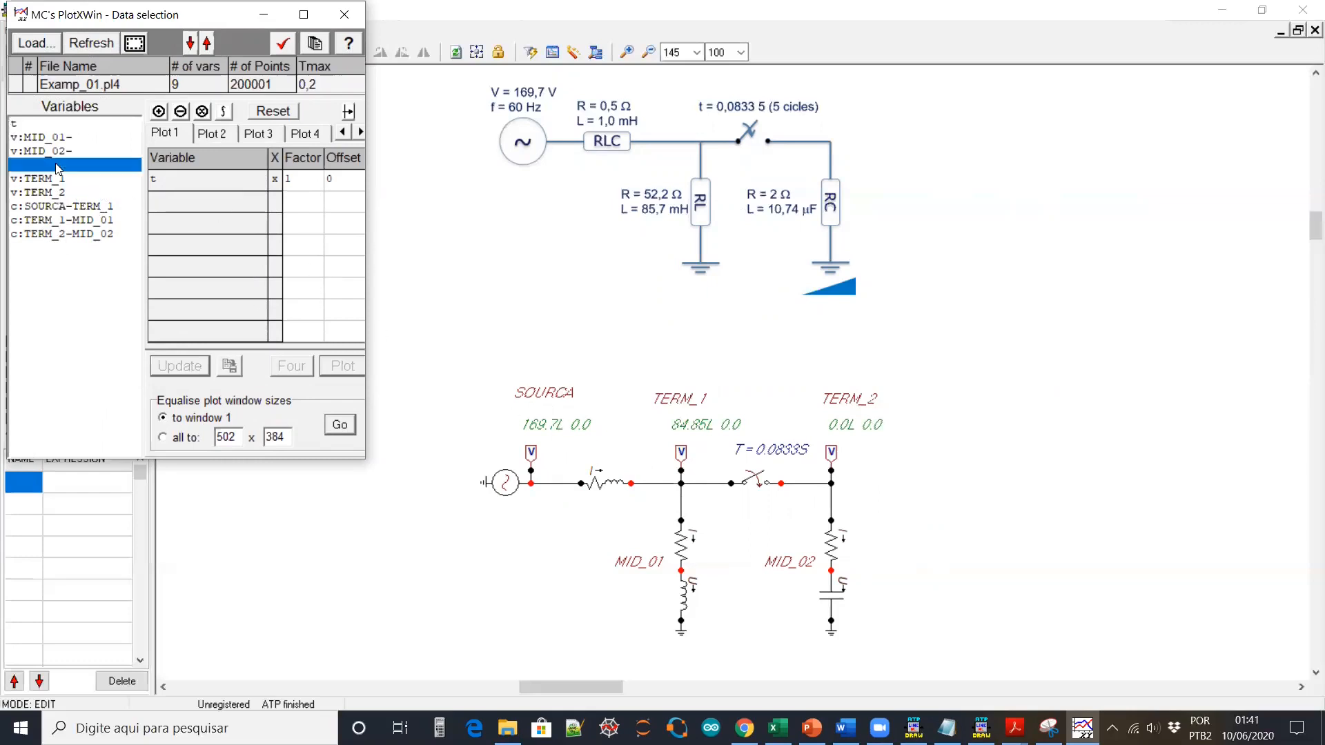
{"action": "double_click", "coordinate": [47, 179]}
{"action": "double_click", "coordinate": [50, 194]}
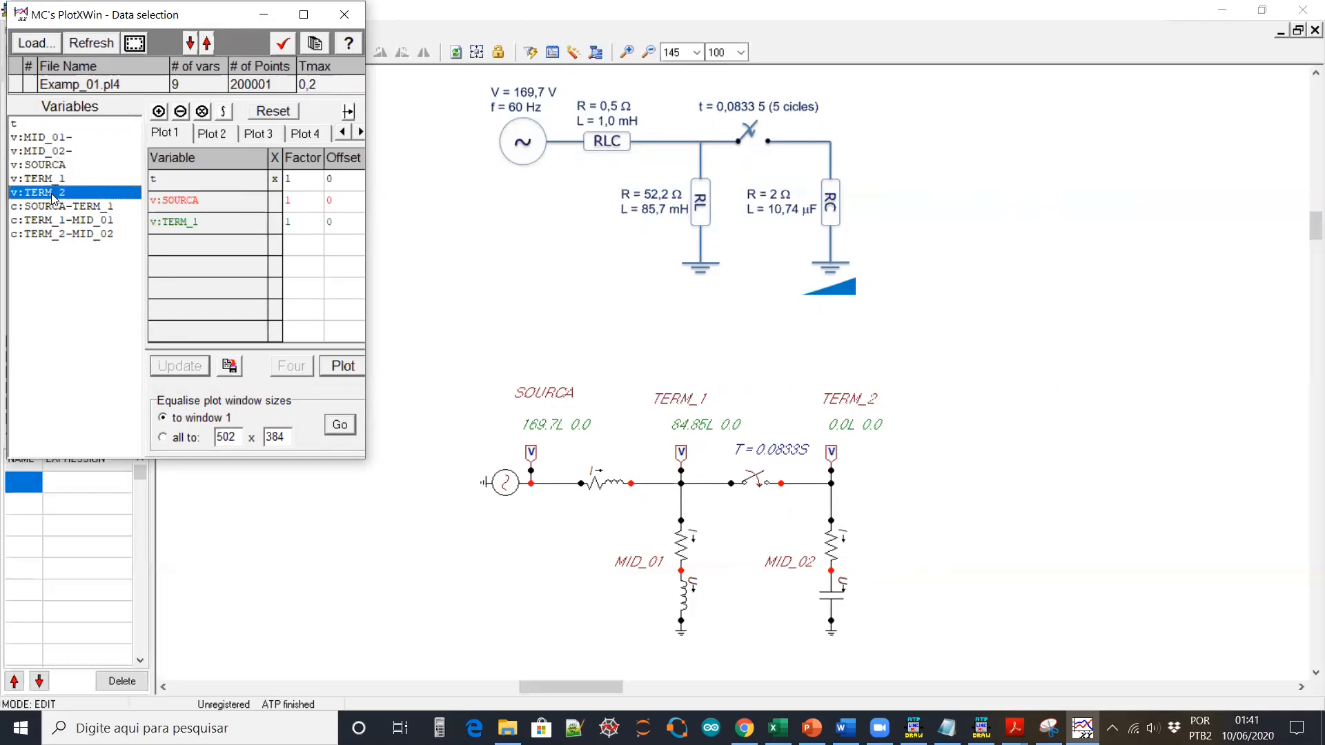
{"action": "left_click", "coordinate": [336, 369]}
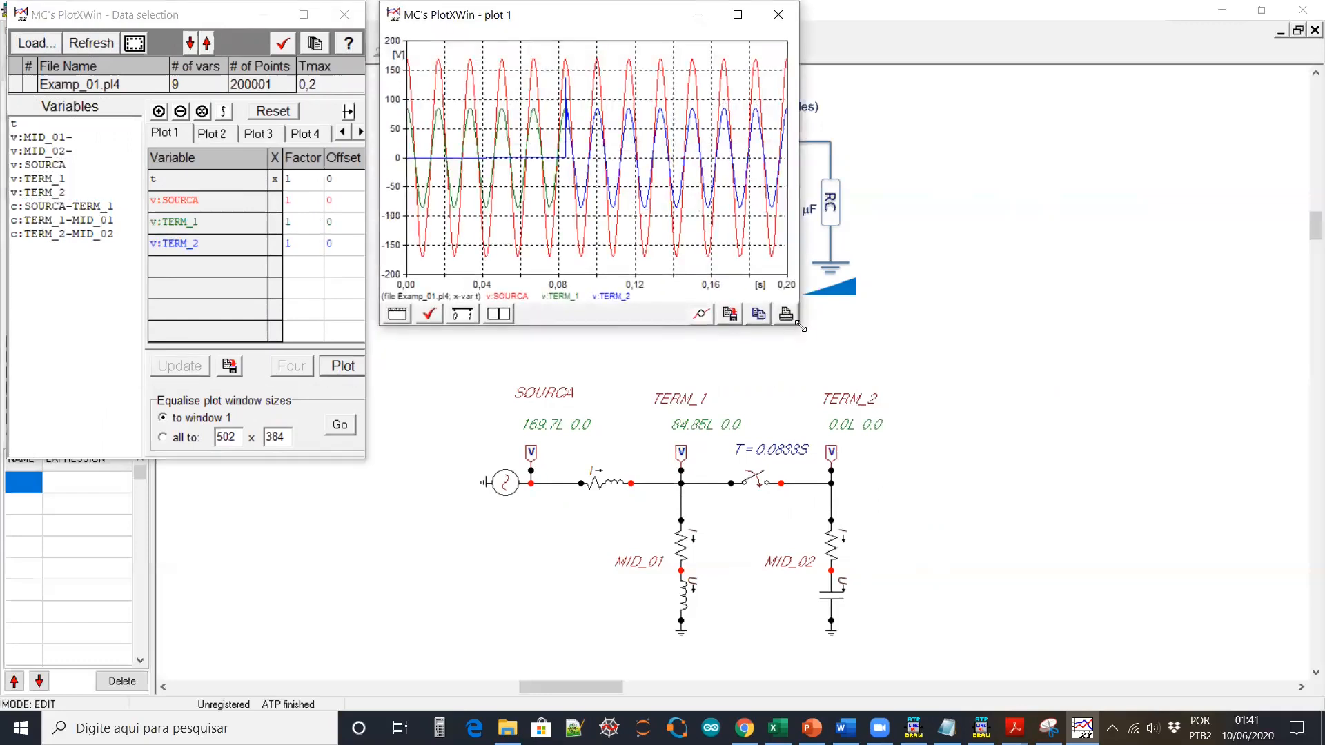
{"action": "left_click_drag", "start_coordinate": [800, 326], "coordinate": [1217, 387]}
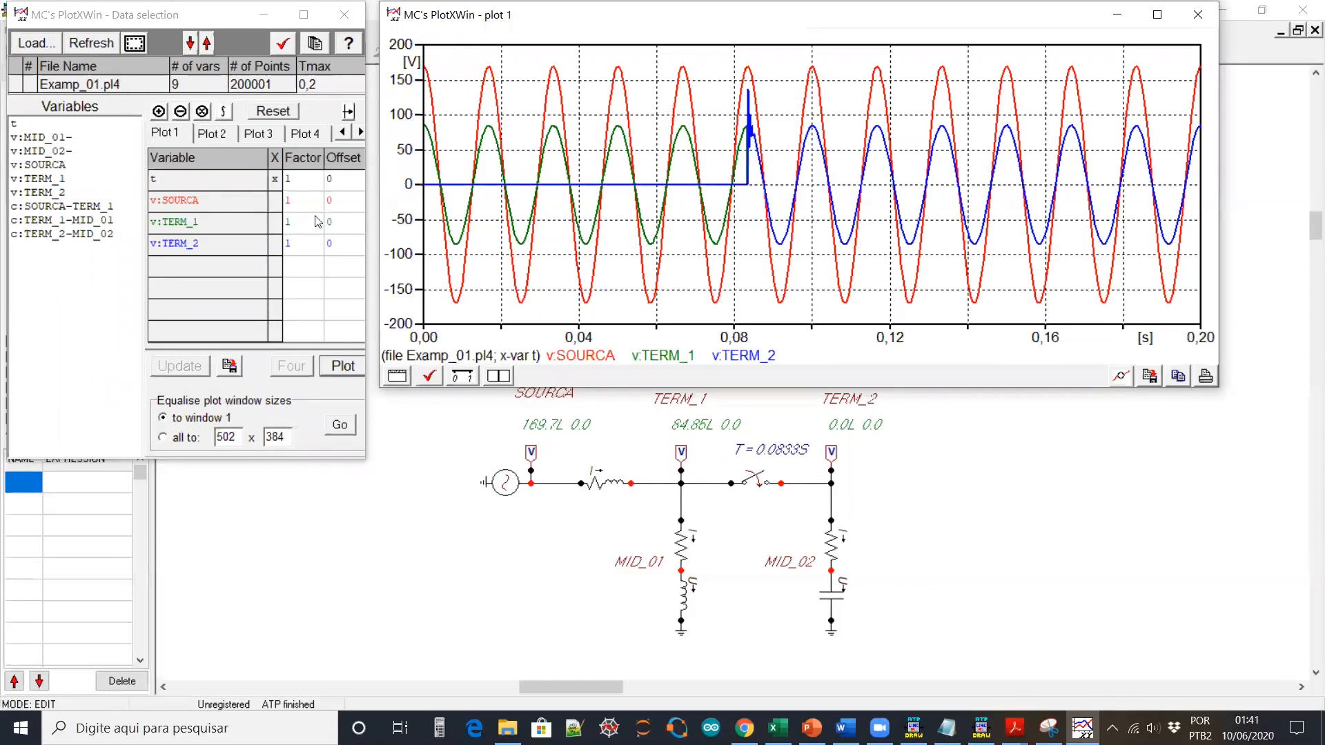
Replot without SOURCA, zoom into the spike near 83 ms, unzoom, and return to ATPDraw
{"action": "right_click", "coordinate": [203, 203]}
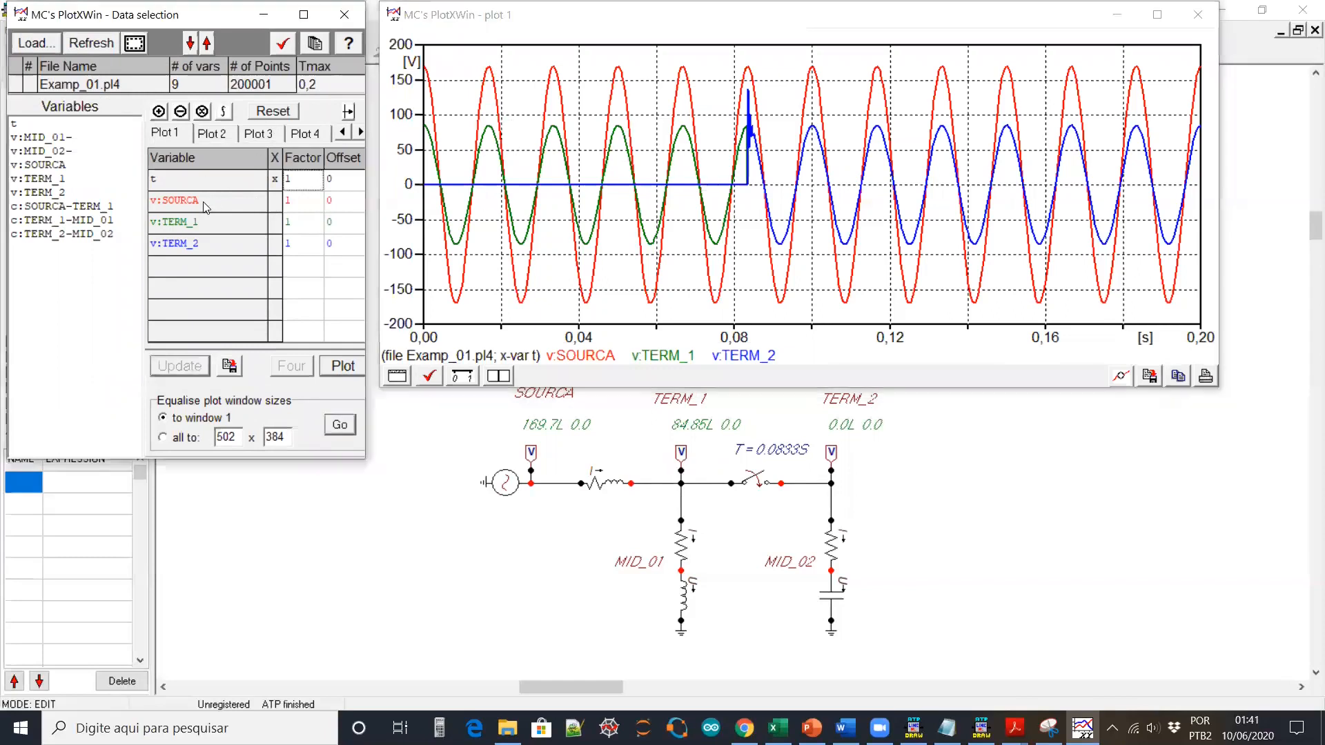
{"action": "left_click", "coordinate": [340, 367]}
{"action": "left_click_drag", "start_coordinate": [736, 55], "coordinate": [772, 237]}
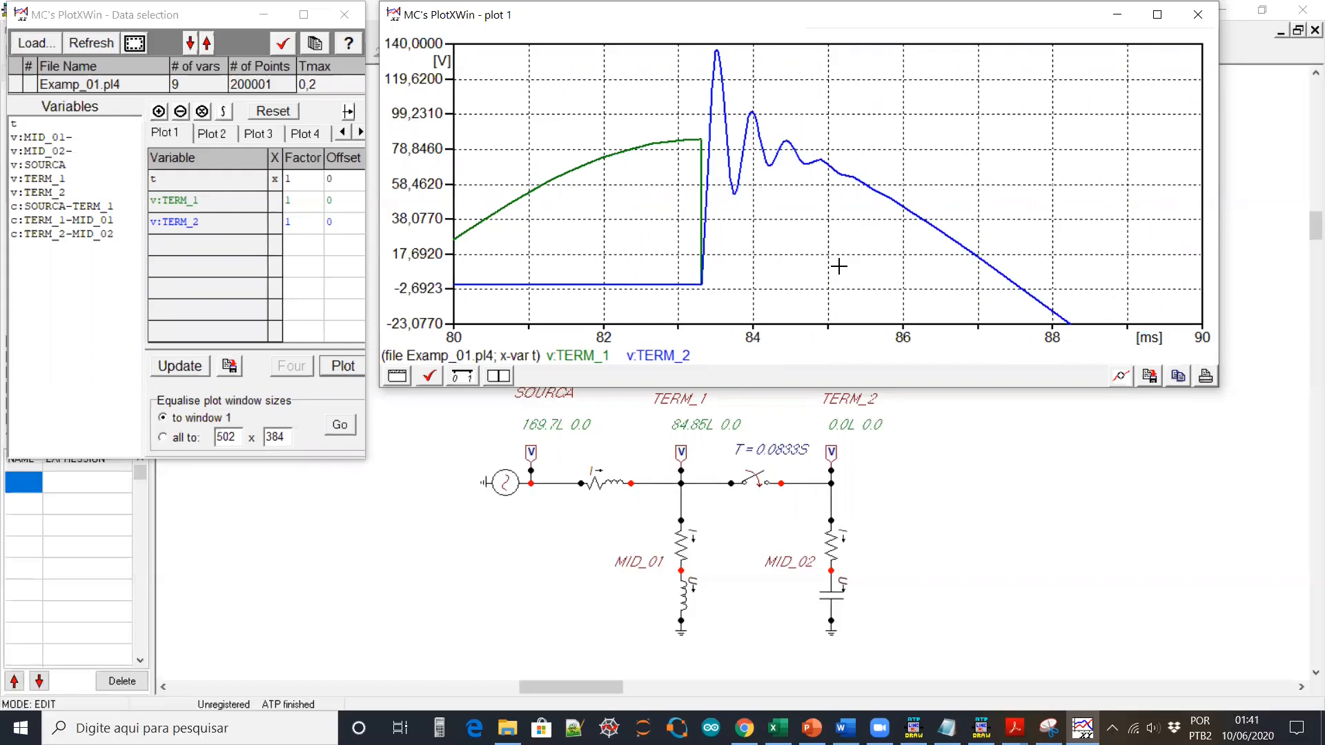
{"action": "right_click", "coordinate": [817, 235]}
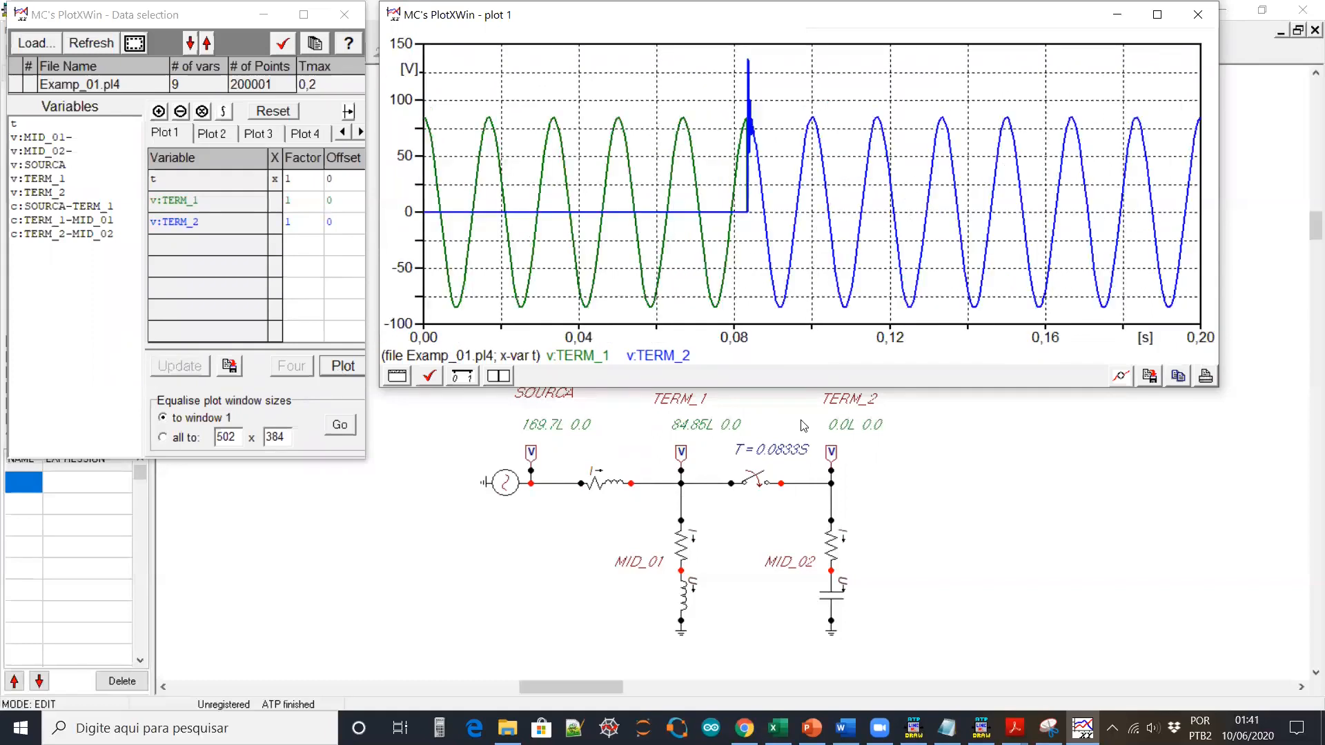
{"action": "left_click", "coordinate": [897, 535]}
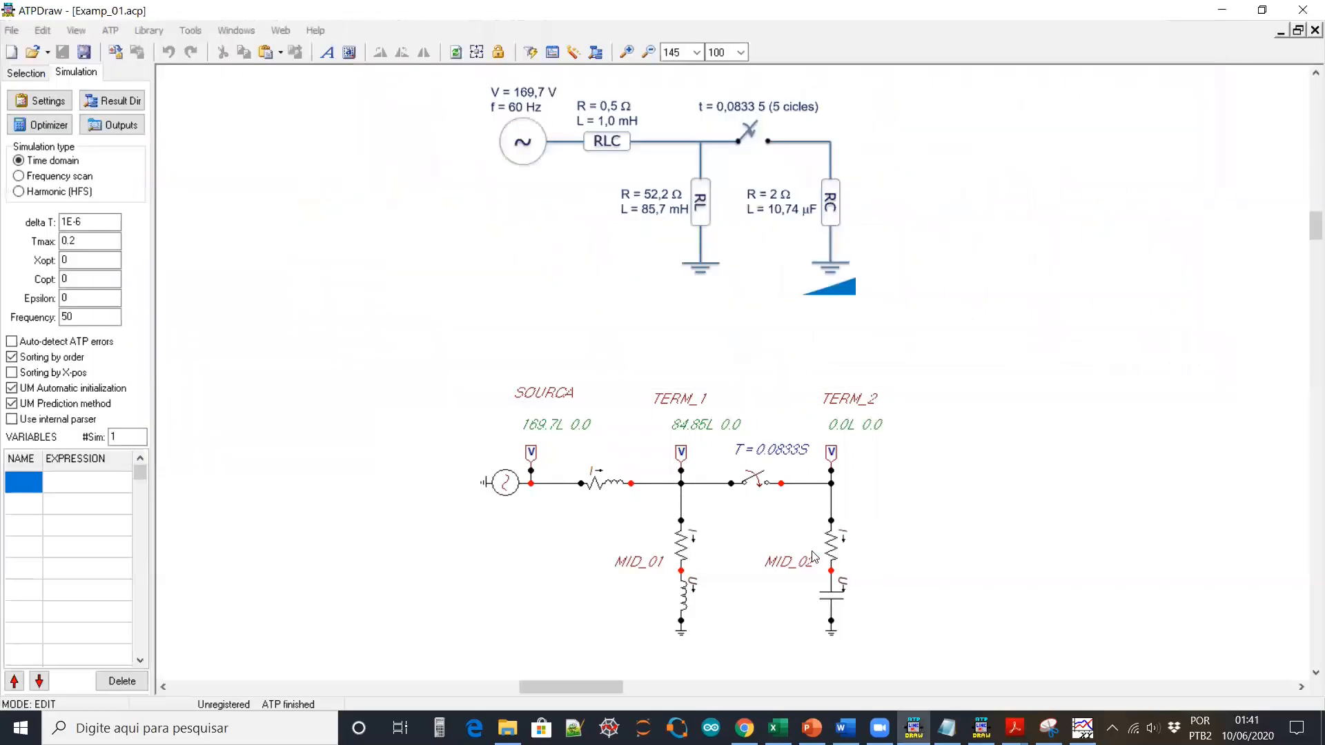
Inspect the RC, MID_02 resistor and series RLC branch parameters, closing each unchanged
{"action": "double_click", "coordinate": [833, 602]}
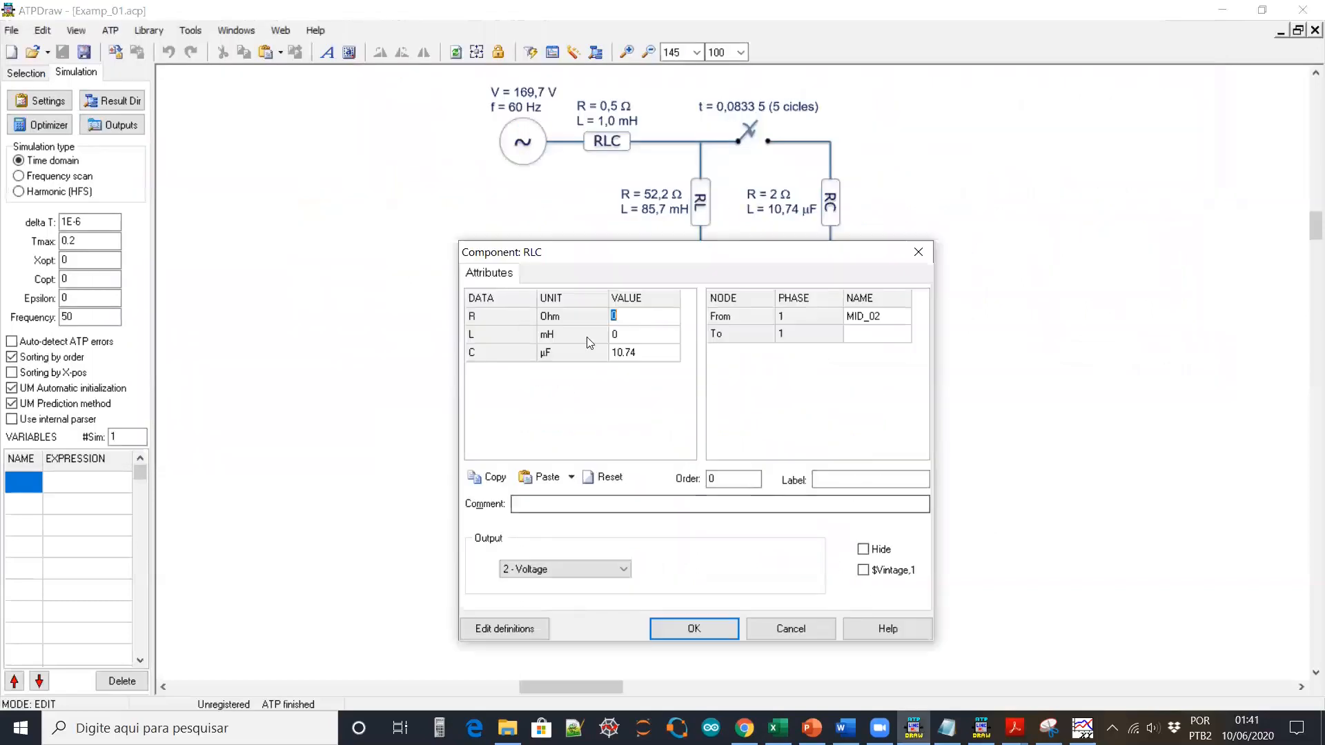
{"action": "left_click", "coordinate": [789, 628]}
{"action": "double_click", "coordinate": [826, 545]}
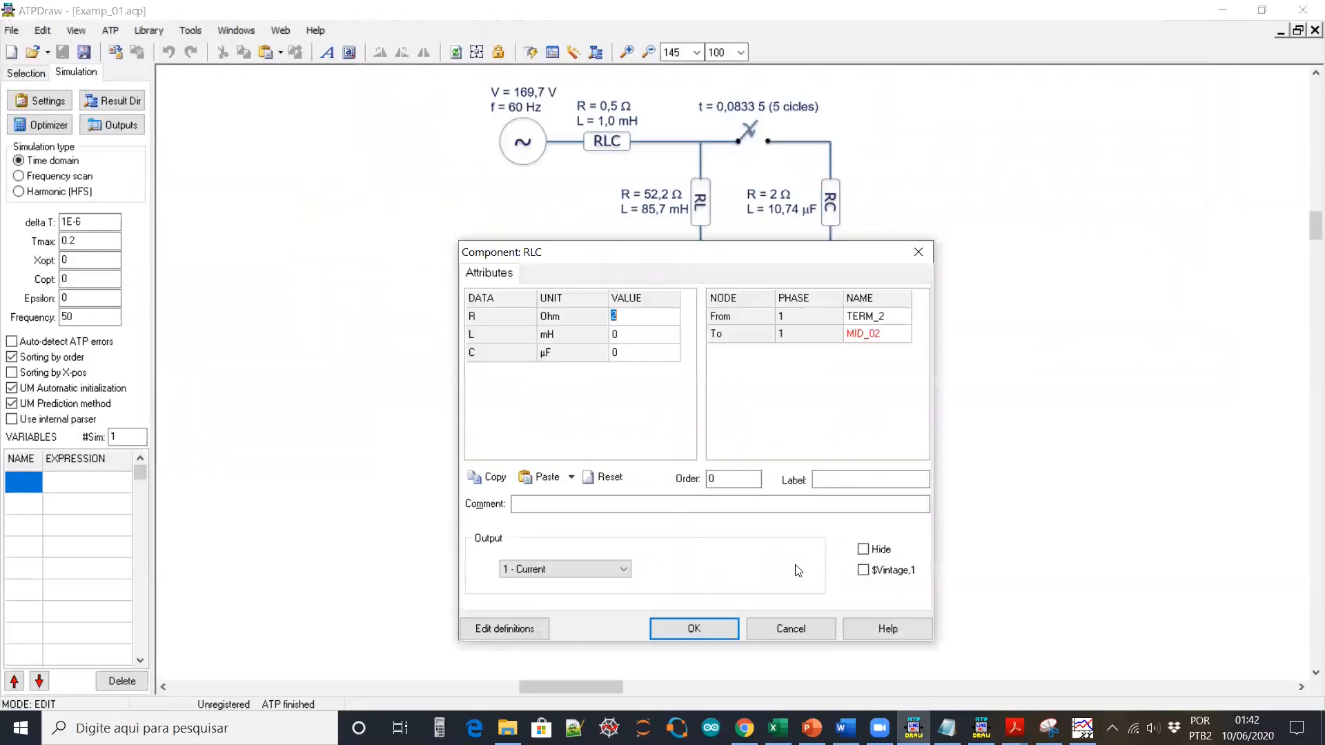
{"action": "left_click", "coordinate": [787, 624]}
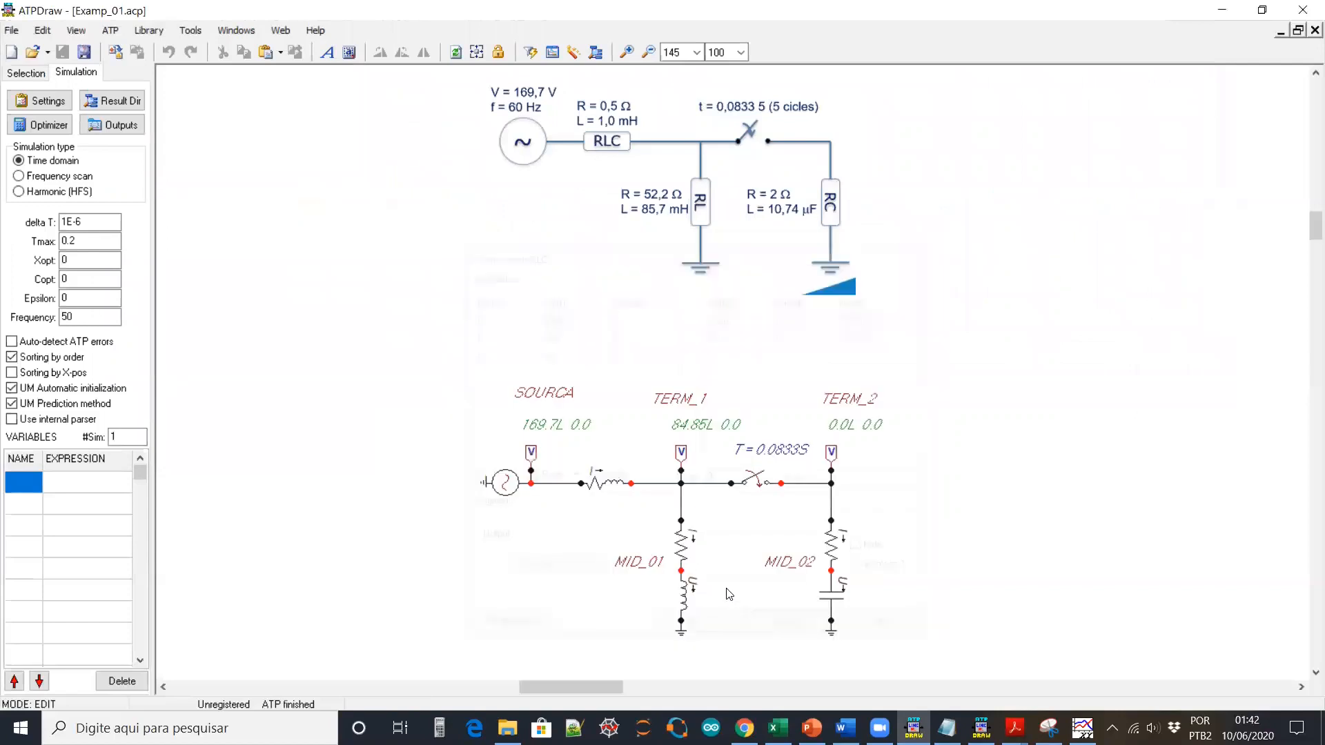
{"action": "double_click", "coordinate": [597, 484]}
{"action": "left_click", "coordinate": [802, 631]}
Zoom the voltage plot into 0.075–0.110 s and back out, then bring up PowerPoint
{"action": "left_click", "coordinate": [1082, 728]}
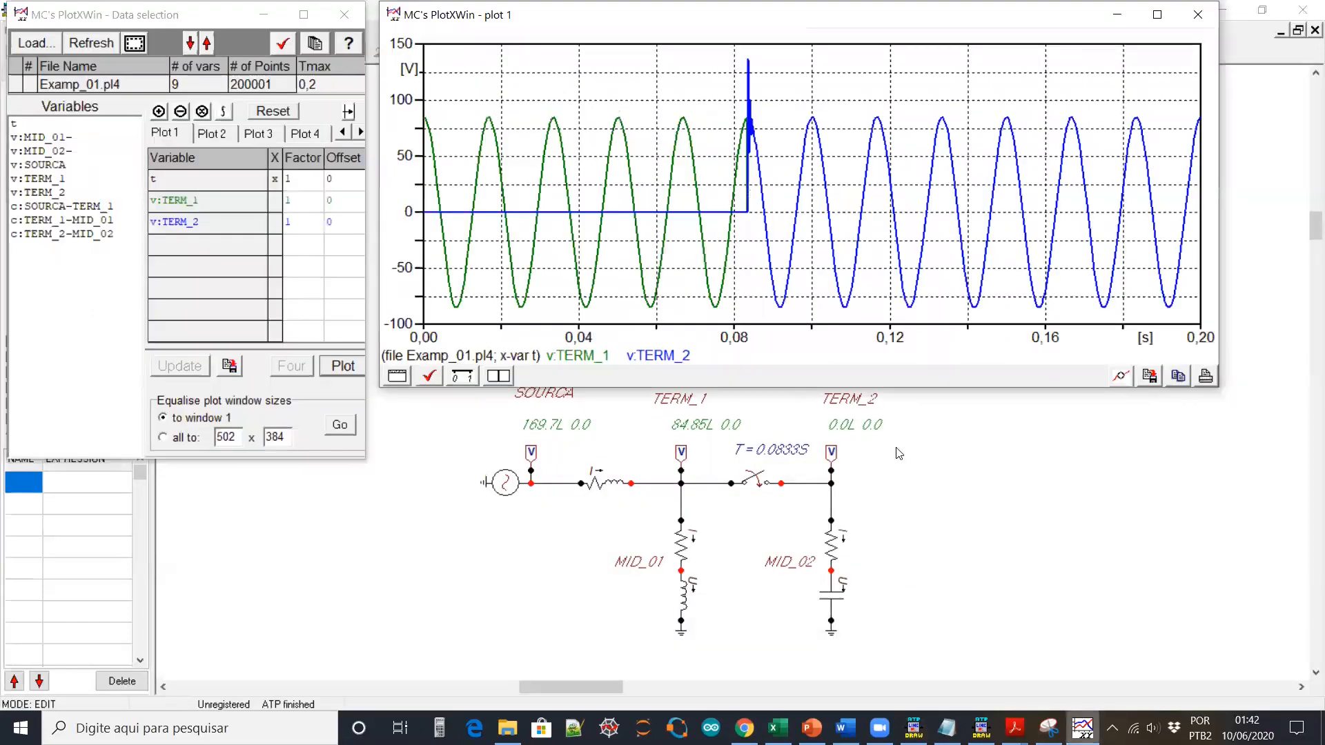
{"action": "left_click_drag", "start_coordinate": [735, 56], "coordinate": [851, 318]}
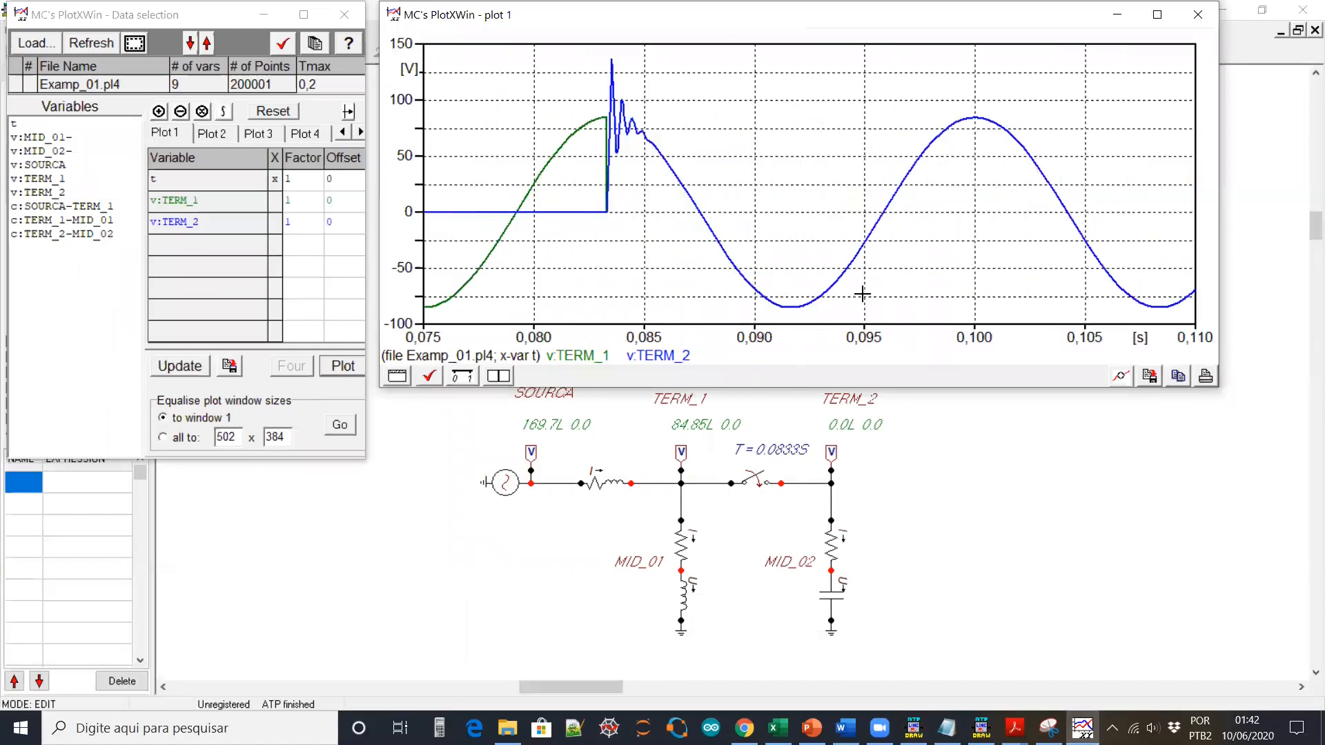
{"action": "right_click", "coordinate": [793, 170]}
{"action": "left_click", "coordinate": [990, 467]}
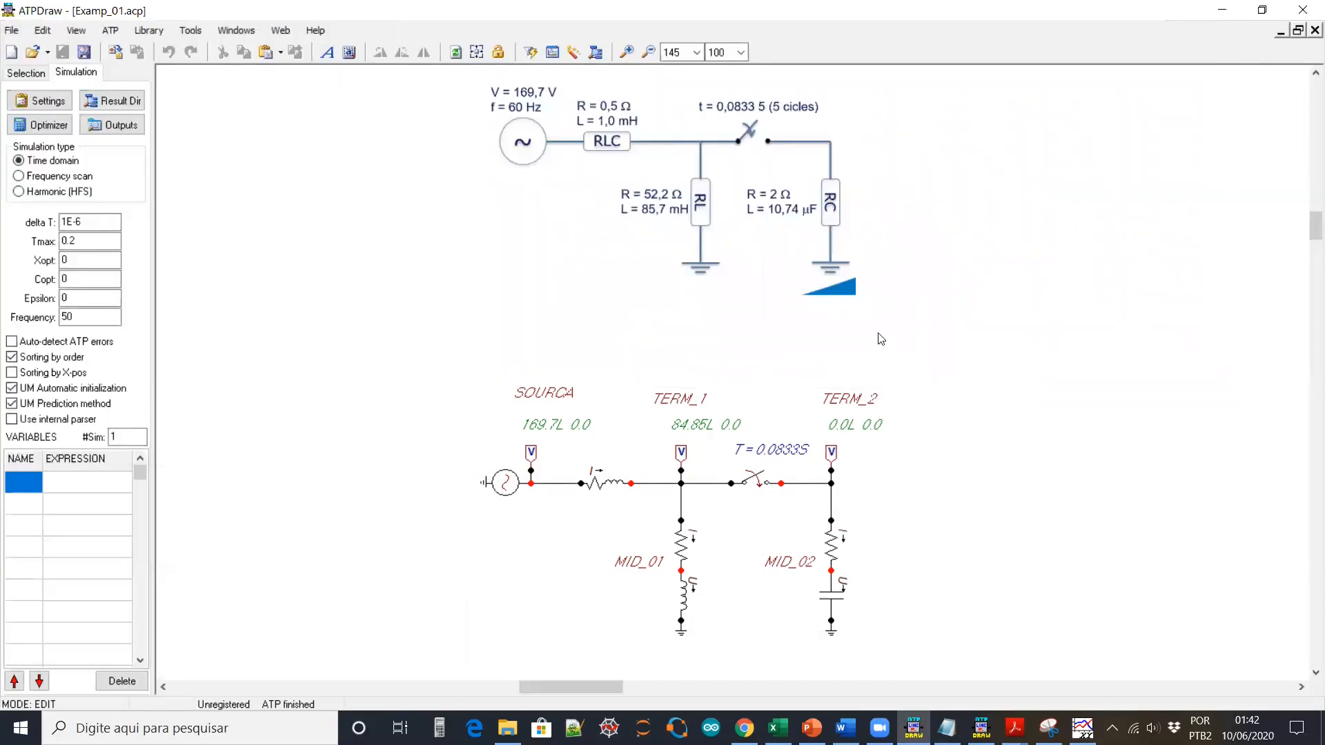
{"action": "left_click", "coordinate": [812, 728]}
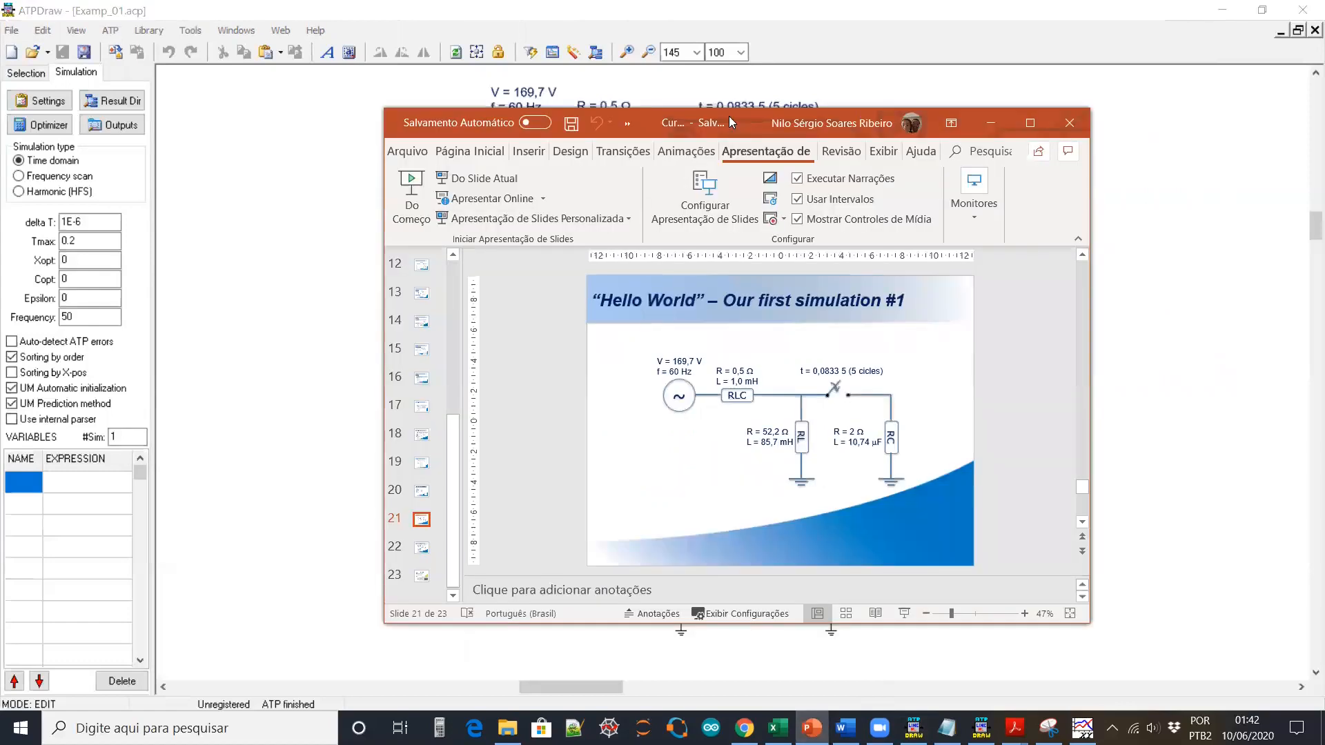
Maximize PowerPoint, present up to 'Hello World – Our first simulation #2', then show Task View
{"action": "double_click", "coordinate": [729, 116]}
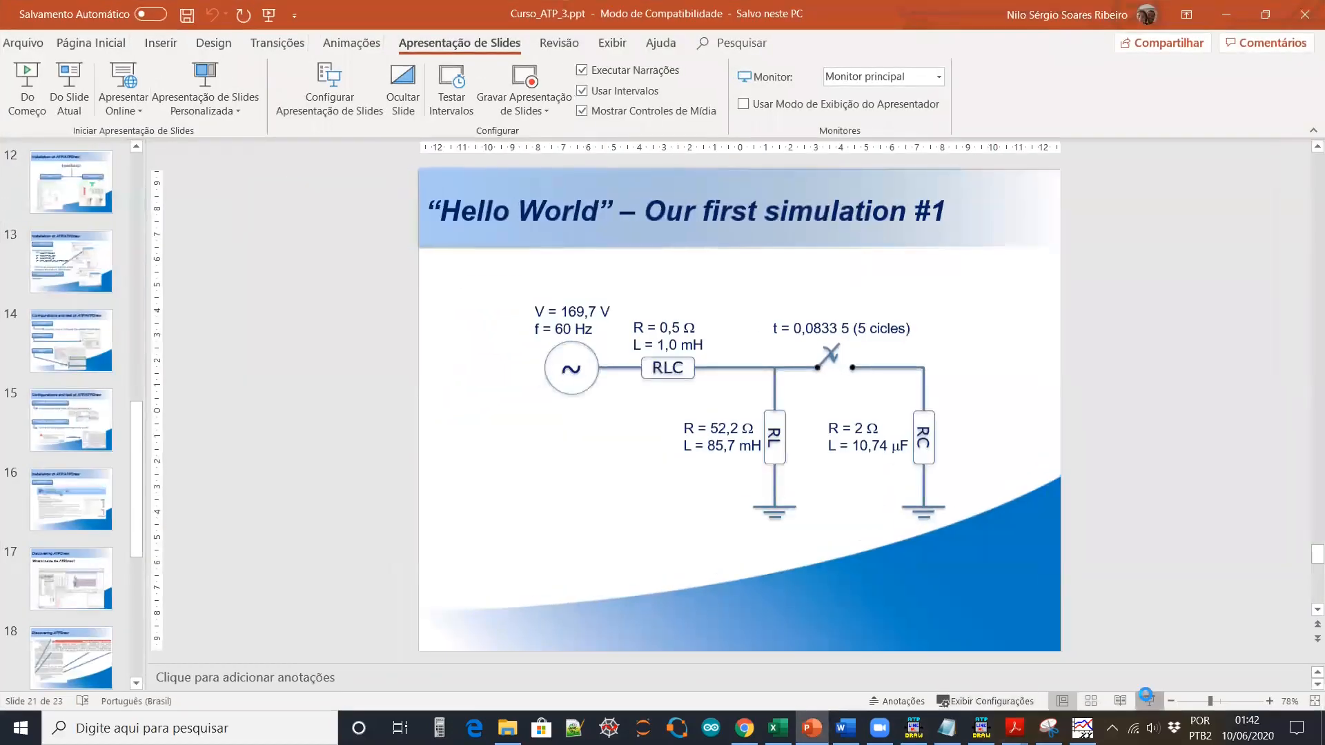
{"action": "left_click", "coordinate": [1148, 701]}
{"action": "left_click", "coordinate": [1081, 443]}
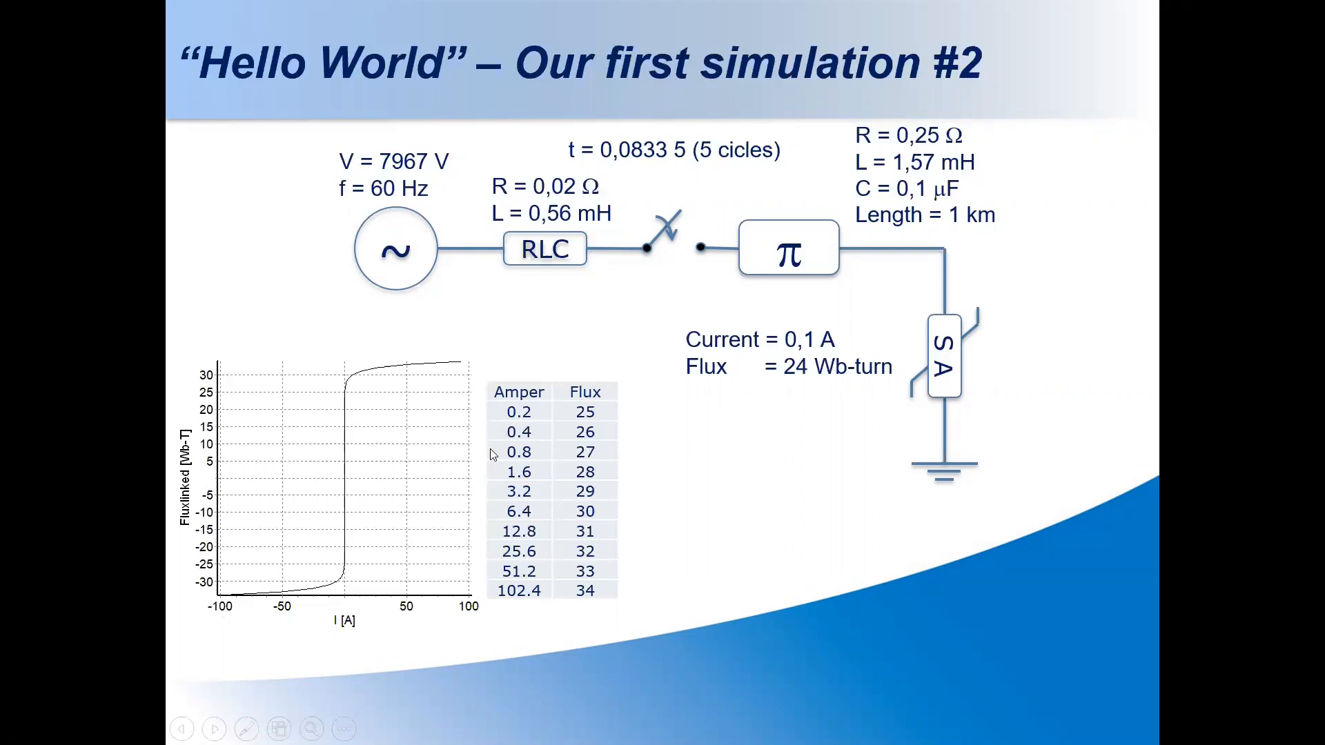
{"action": "key", "text": "super+Tab"}
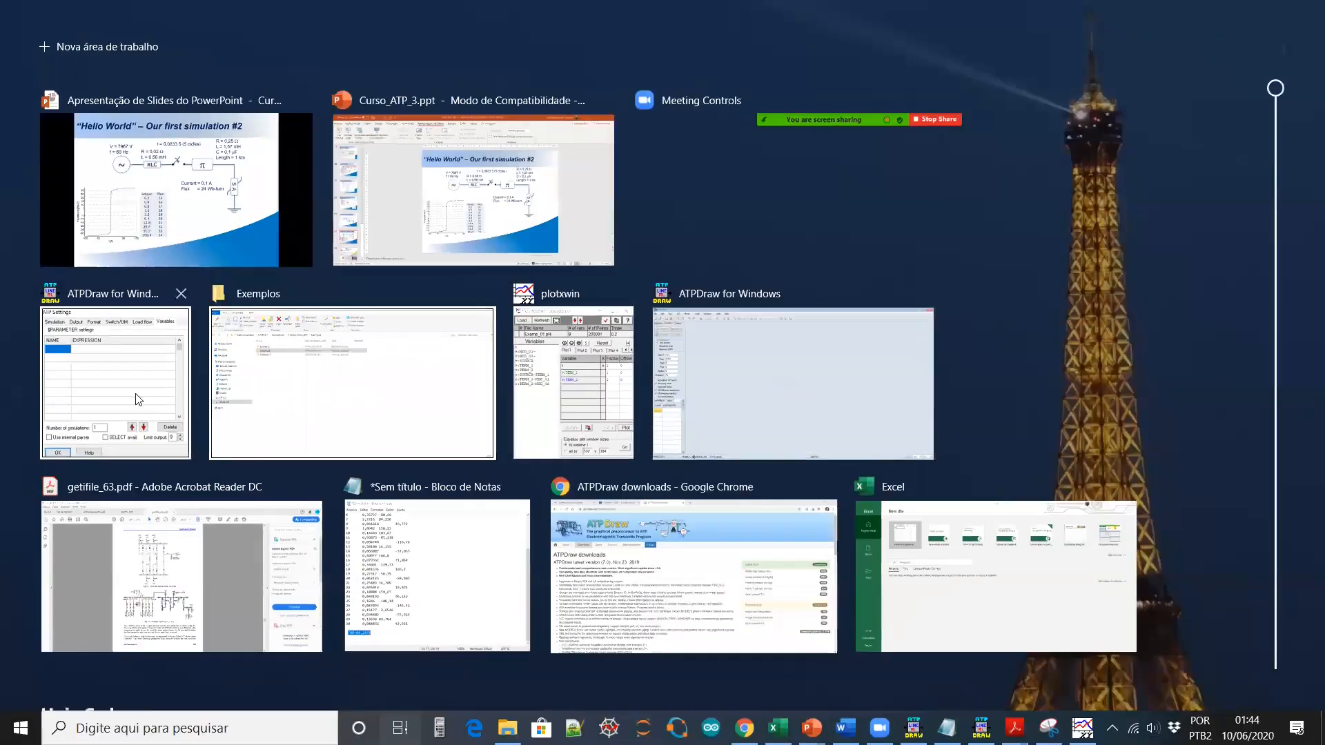
Bring the Examp_02 circuit to the front, centred and zoomed in two levels
{"action": "left_click", "coordinate": [680, 396]}
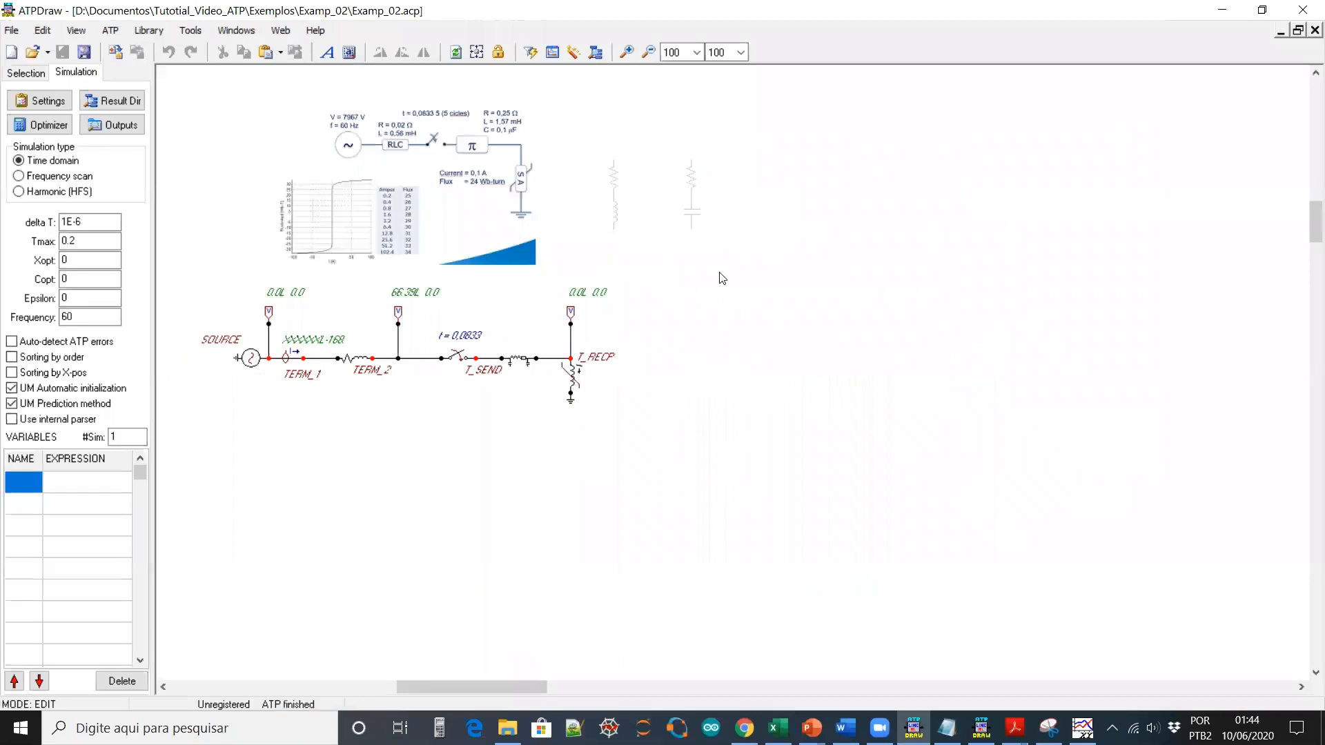
{"action": "left_click", "coordinate": [476, 52]}
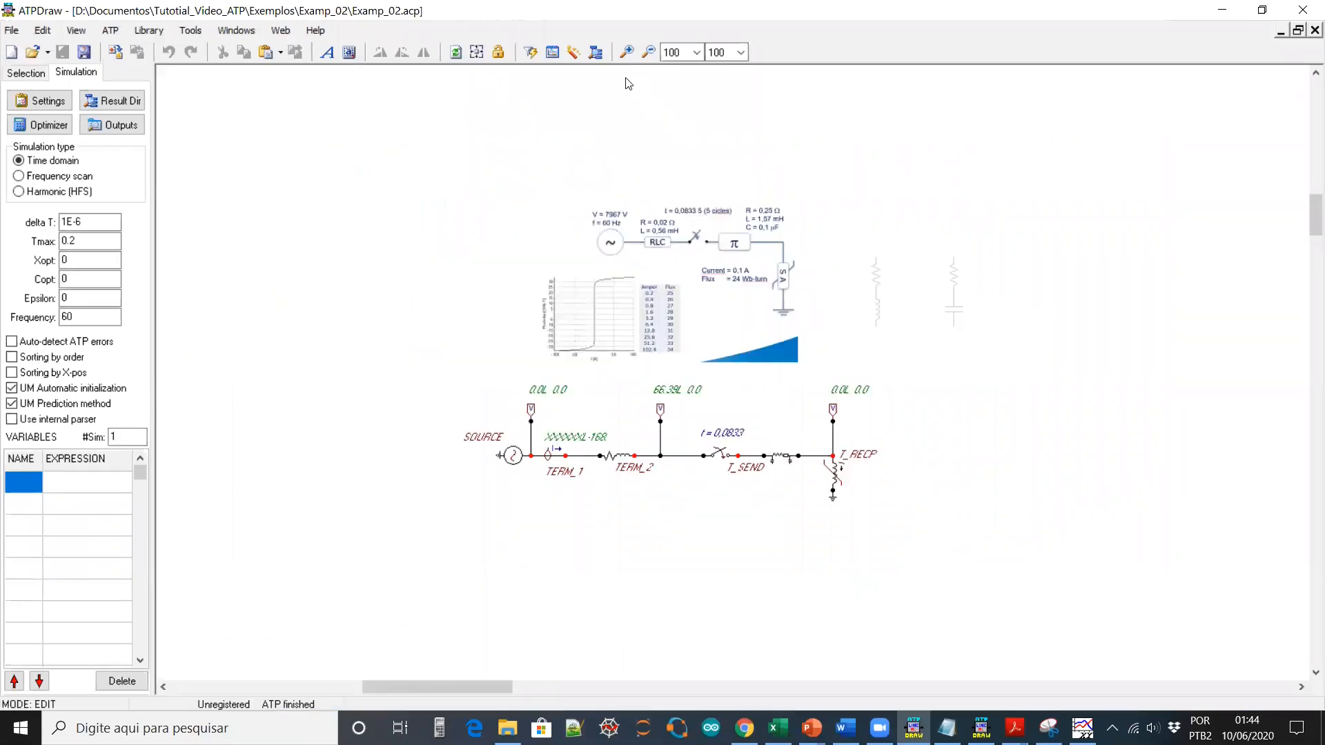
{"action": "left_click", "coordinate": [636, 53]}
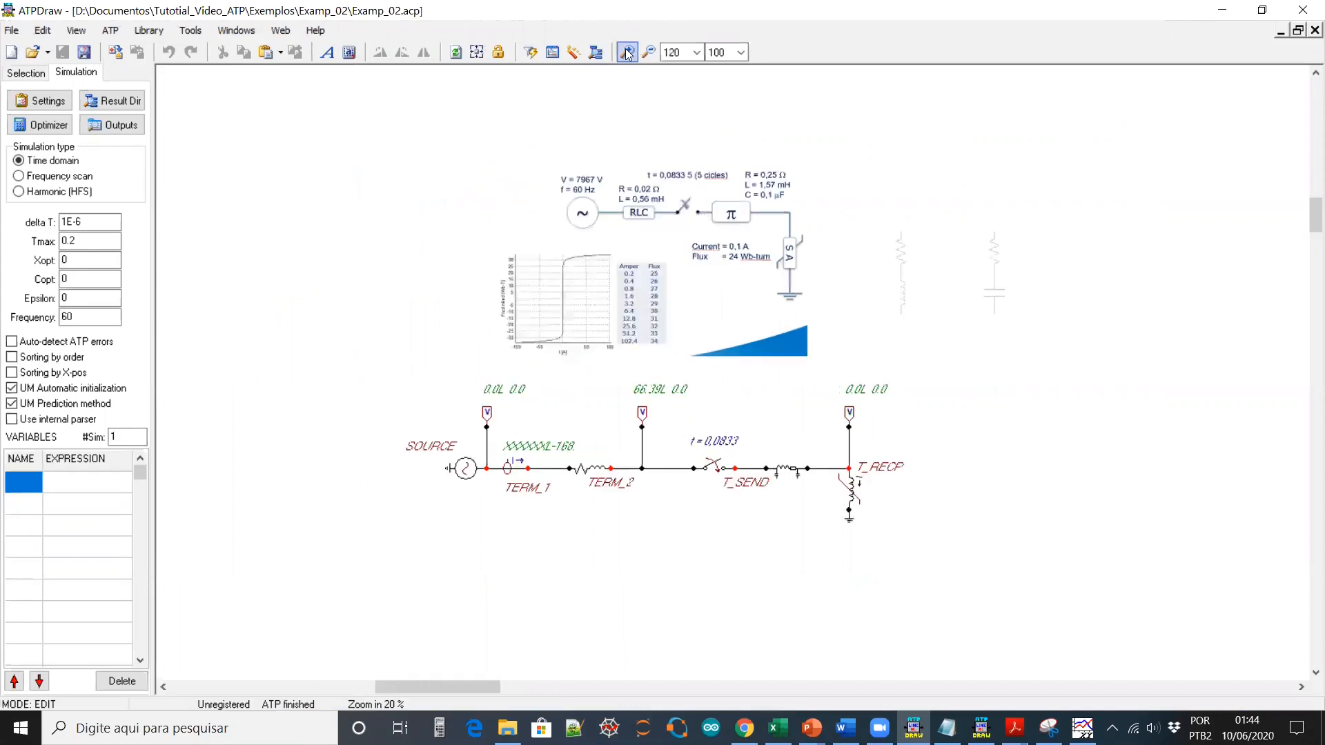
{"action": "left_click", "coordinate": [636, 53]}
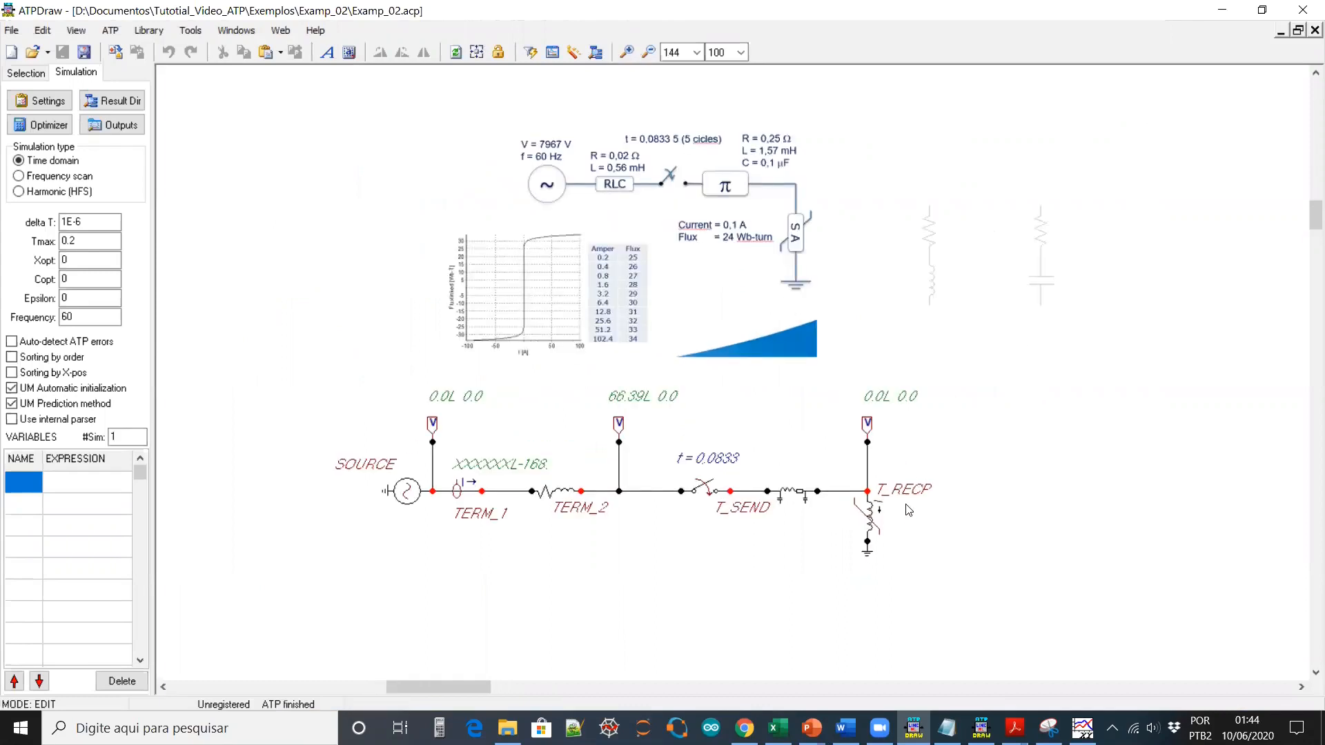
Plot the nonlinear inductor's flux-current curve, then review the pi-line parameters without changes
{"action": "double_click", "coordinate": [872, 517]}
{"action": "left_click", "coordinate": [555, 273]}
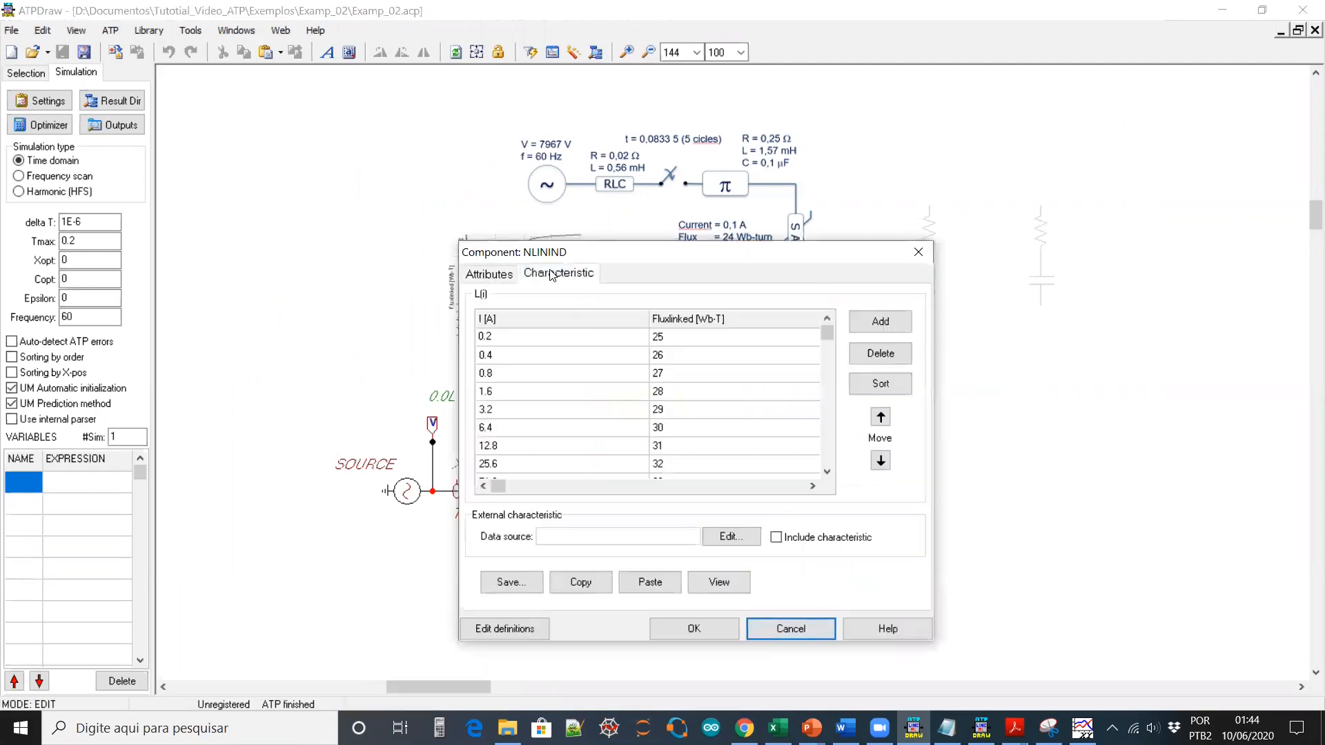
{"action": "left_click", "coordinate": [719, 582]}
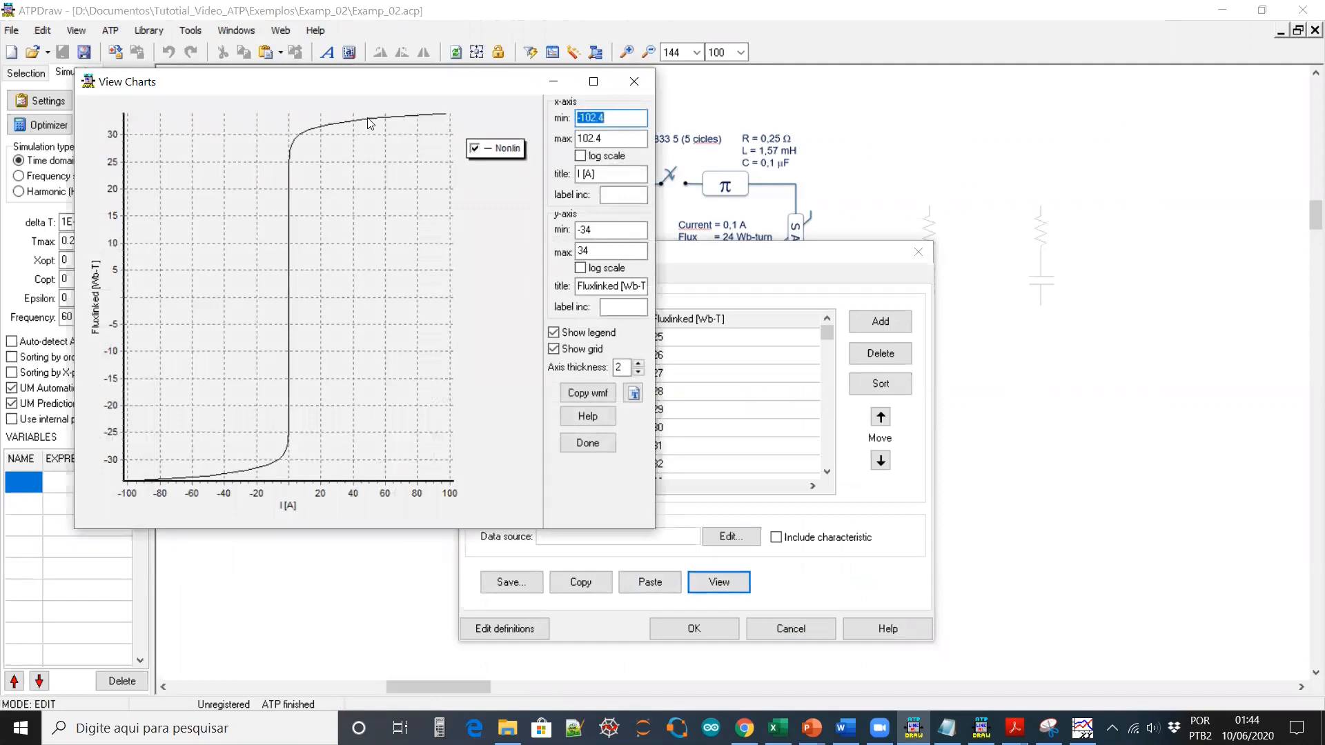
{"action": "left_click", "coordinate": [635, 88]}
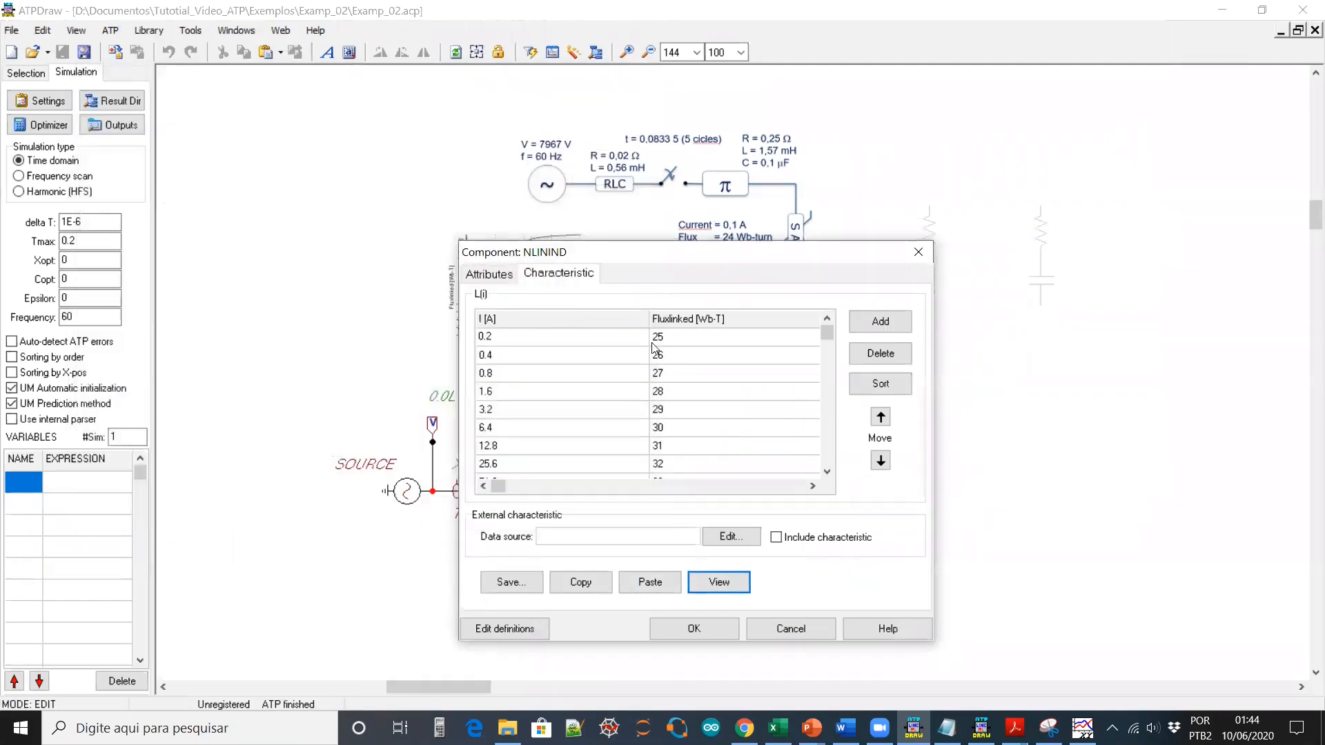
{"action": "left_click", "coordinate": [487, 275]}
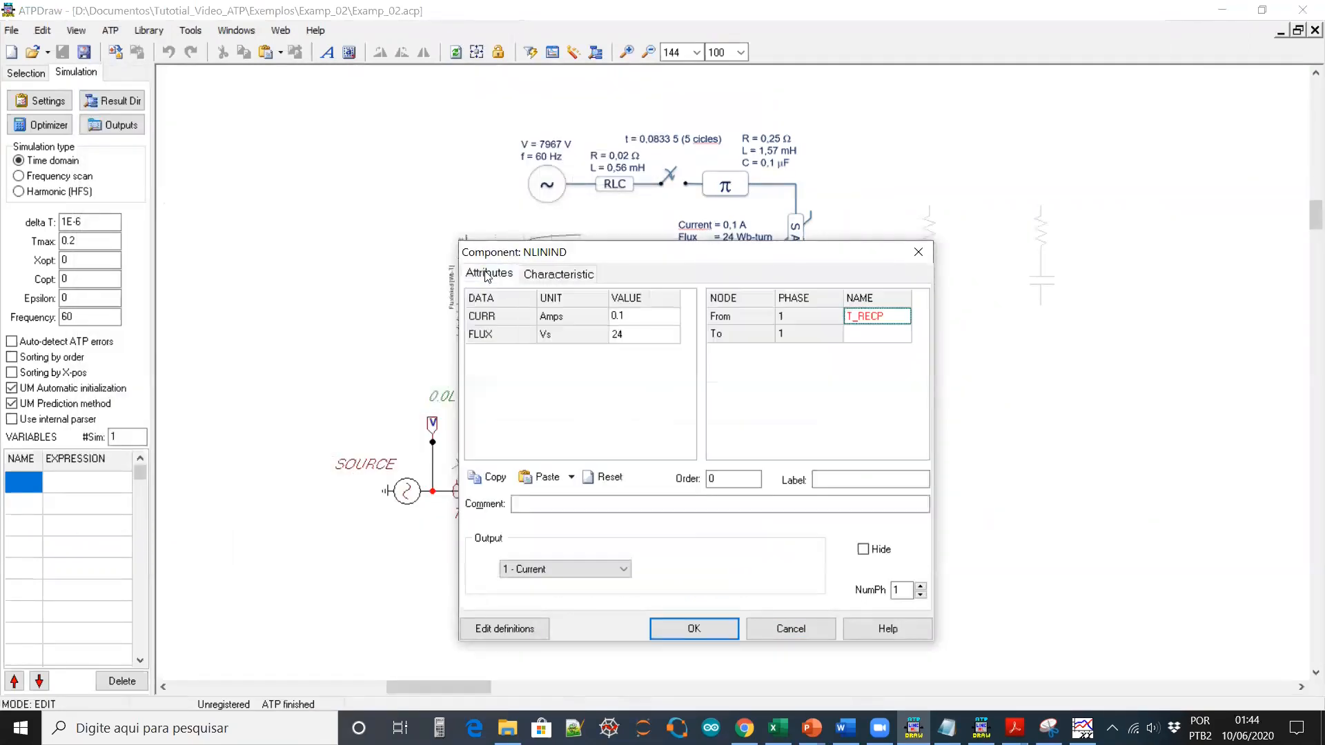
{"action": "left_click", "coordinate": [821, 631]}
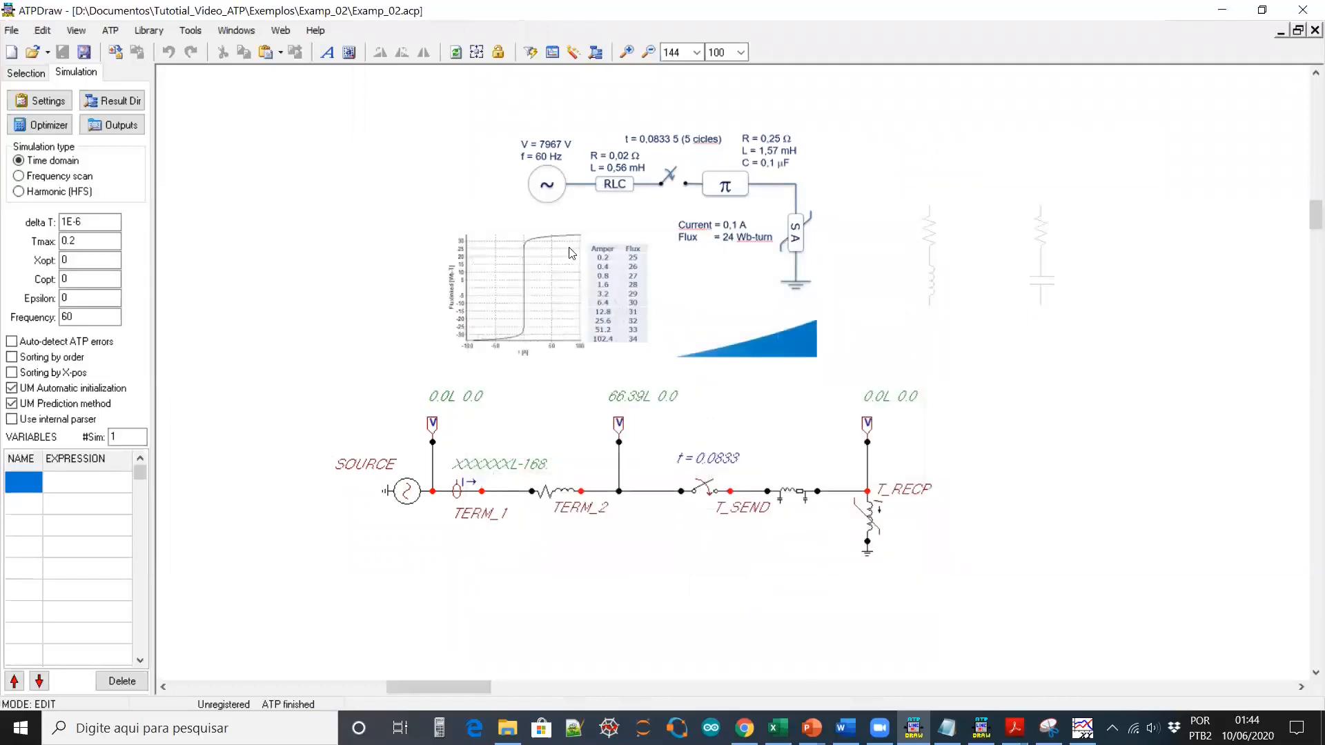
{"action": "double_click", "coordinate": [791, 494]}
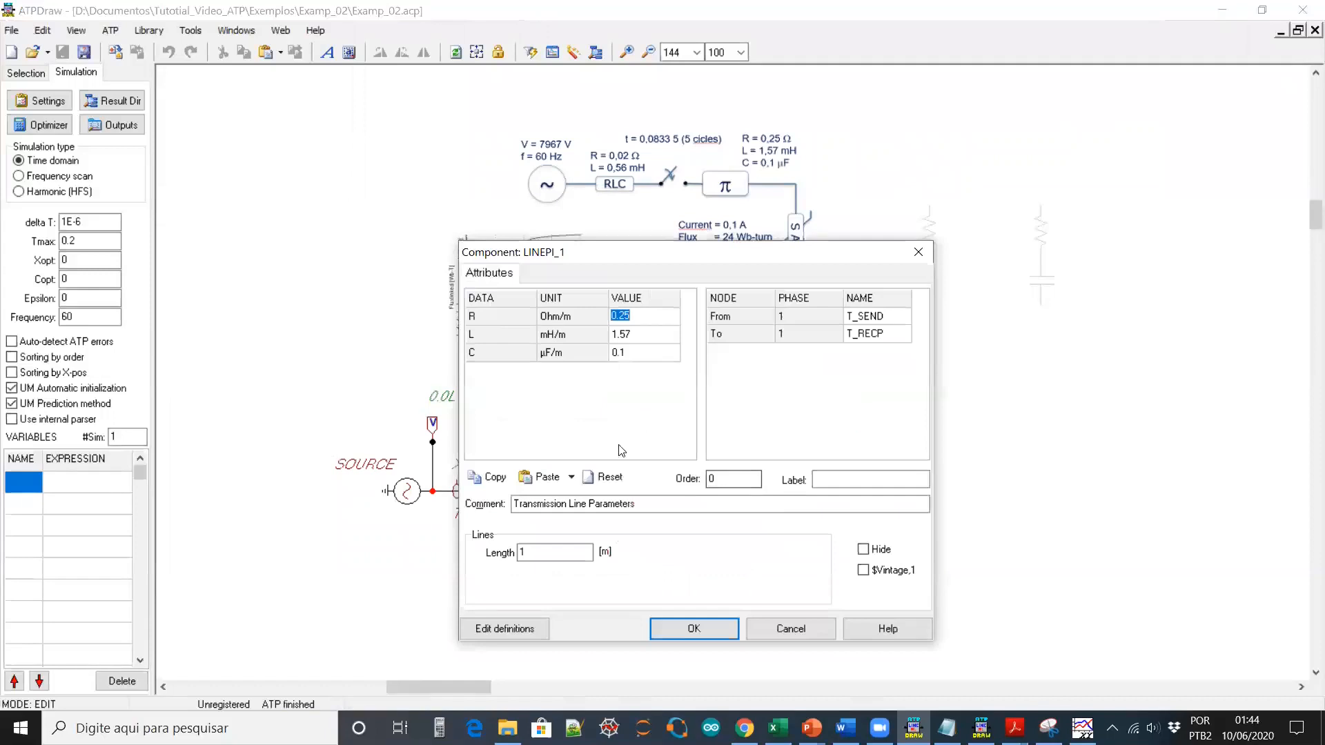
{"action": "left_click", "coordinate": [817, 632]}
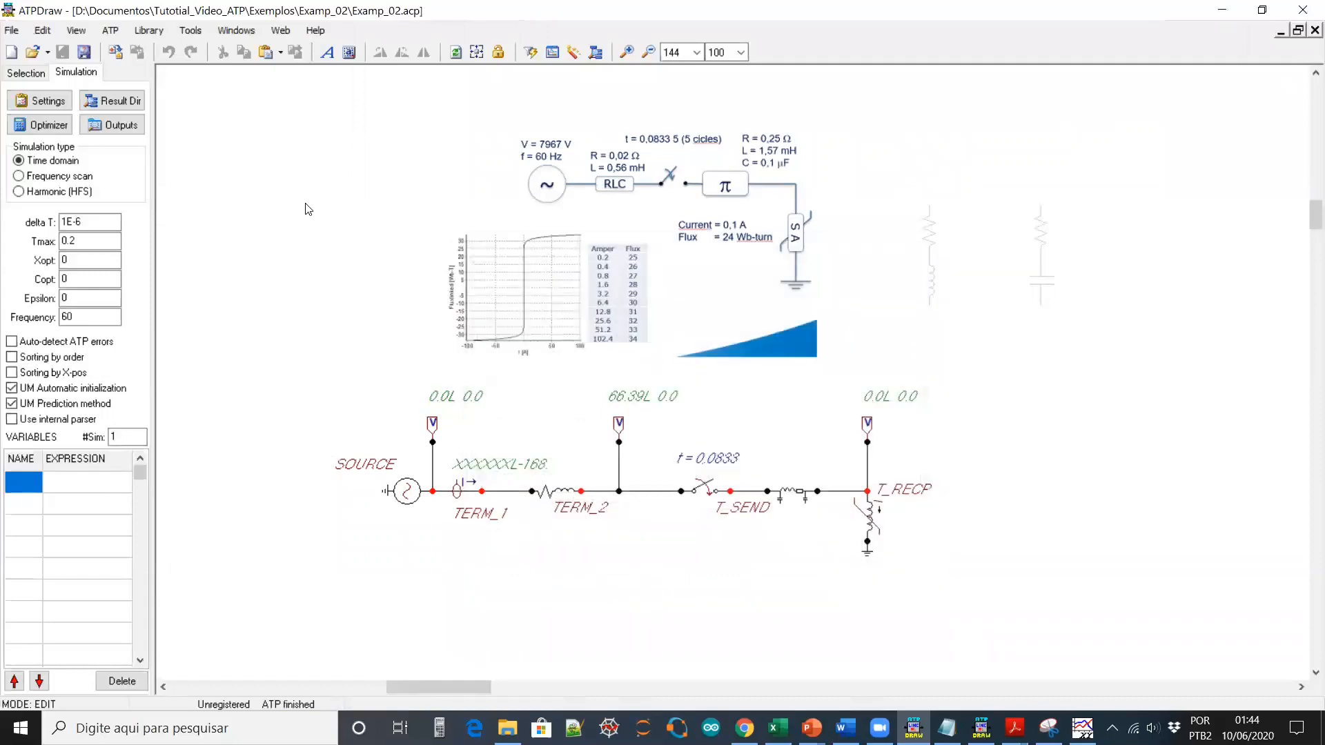
Add a Lines/Cables > Lumped > RLC Pi-equiv. 1 > 1 phase component to the canvas
{"action": "right_click", "coordinate": [274, 143]}
{"action": "mouse_move", "coordinate": [335, 207]}
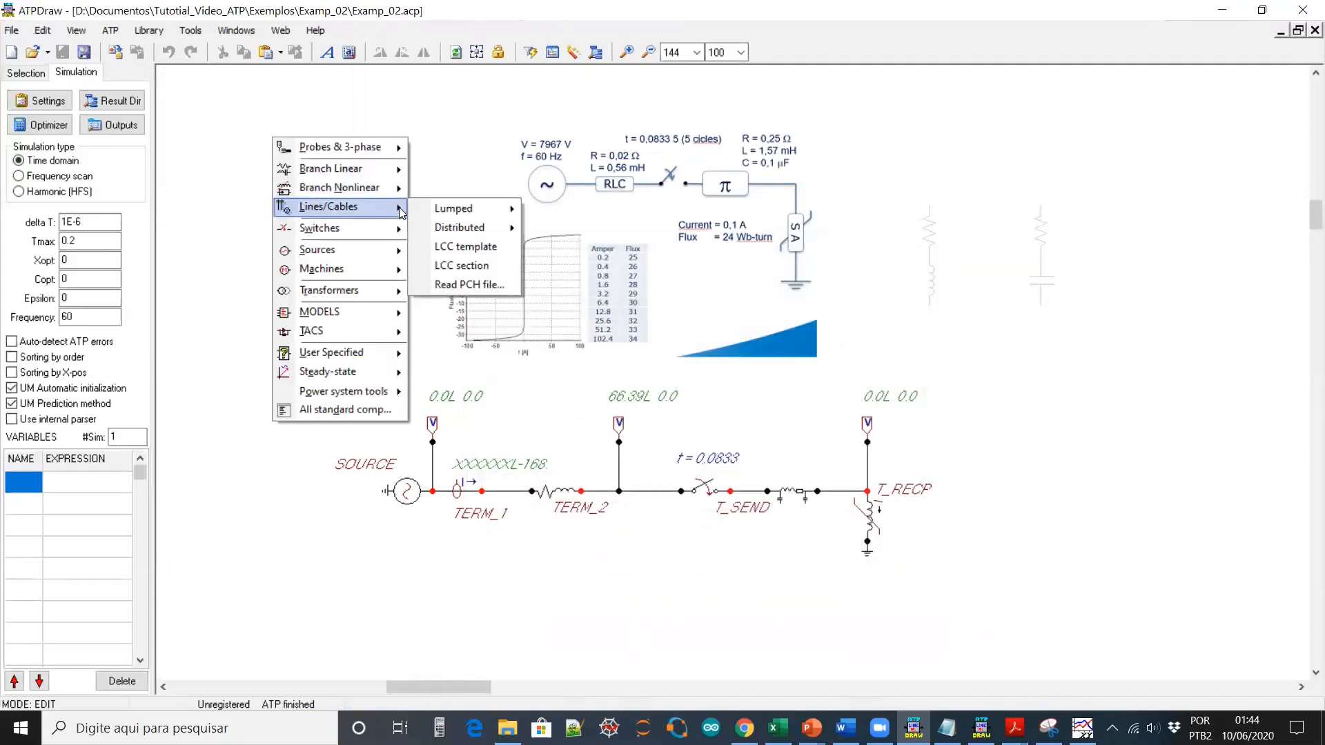
{"action": "mouse_move", "coordinate": [500, 210]}
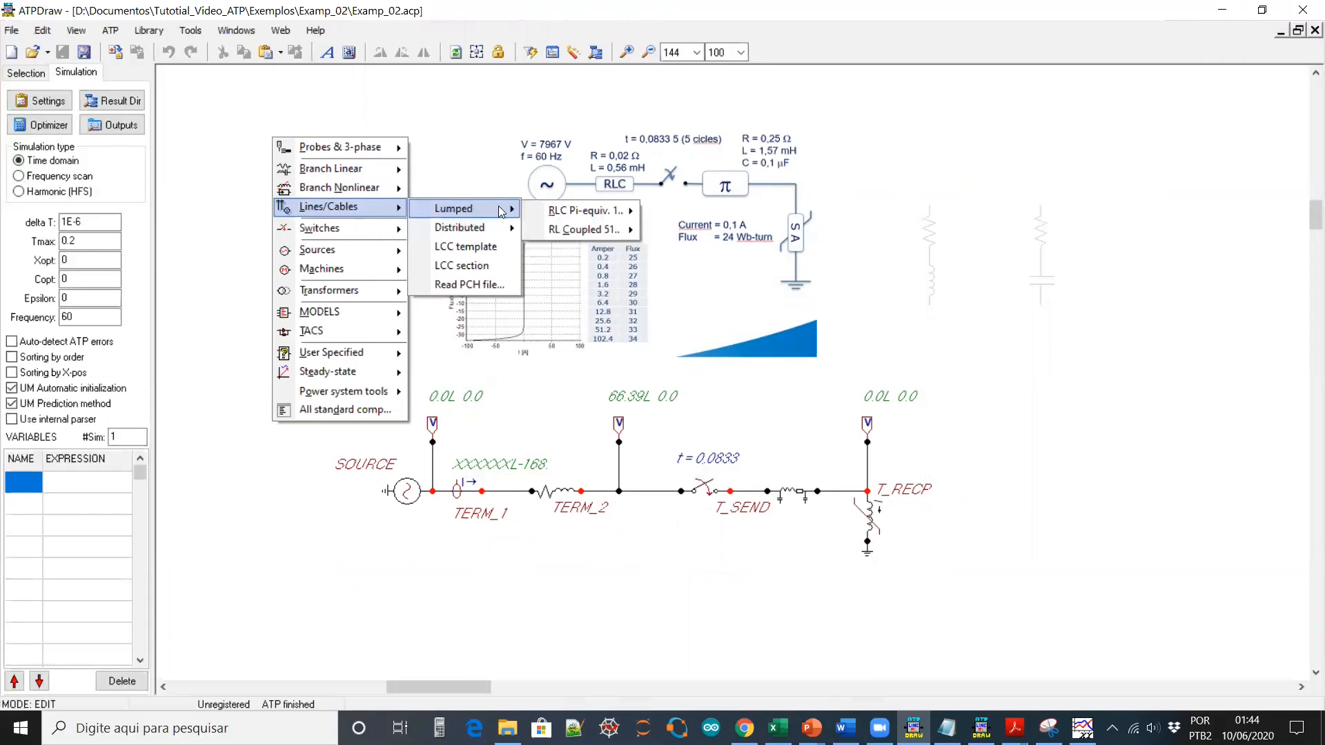
{"action": "mouse_move", "coordinate": [596, 213]}
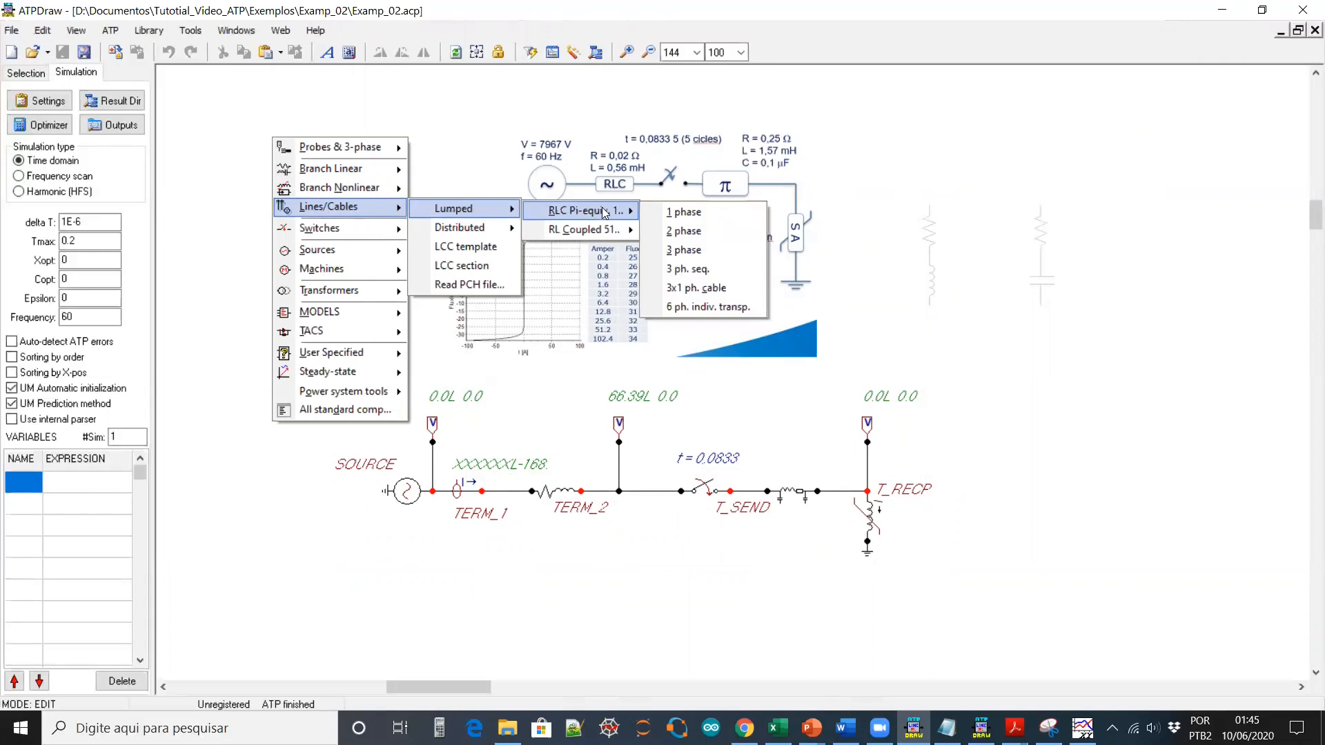
{"action": "left_click", "coordinate": [683, 212]}
{"action": "left_click", "coordinate": [273, 136]}
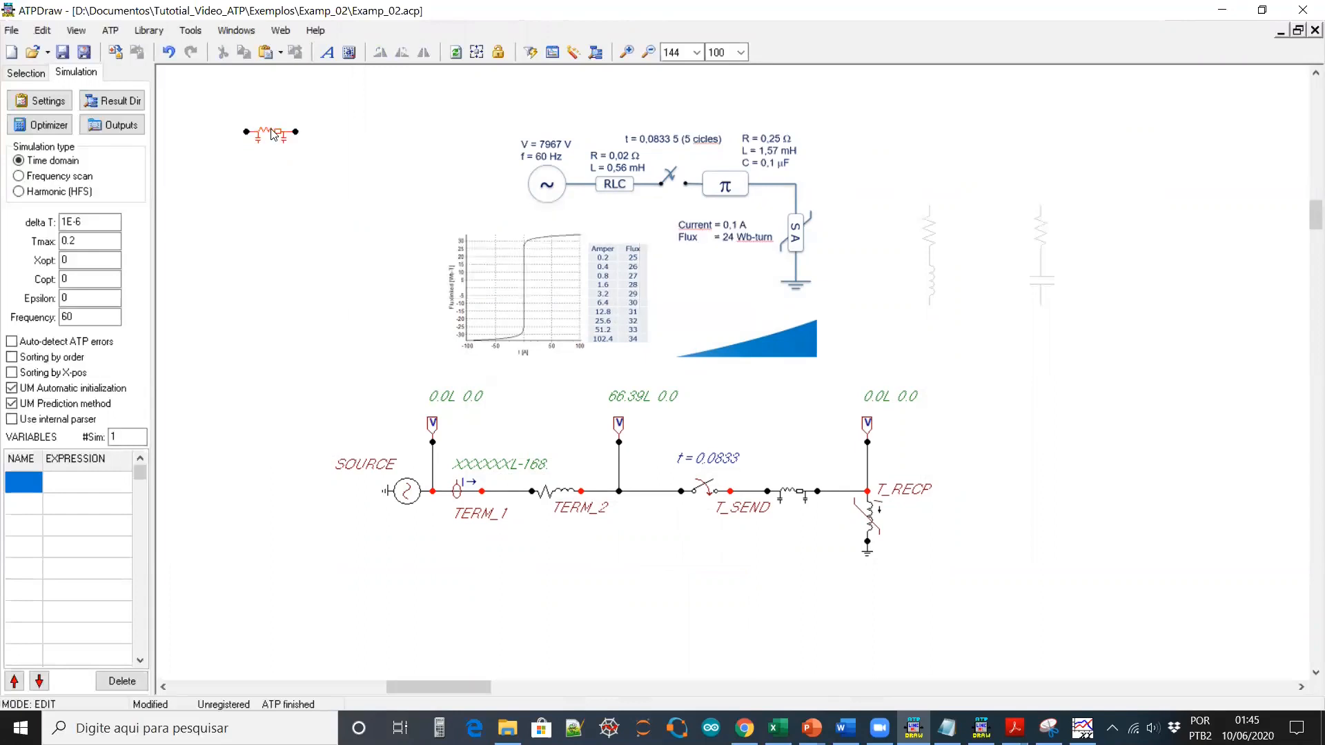
Check the new pi-line's parameters and place it between T_SEND and T_RECP
{"action": "double_click", "coordinate": [274, 135]}
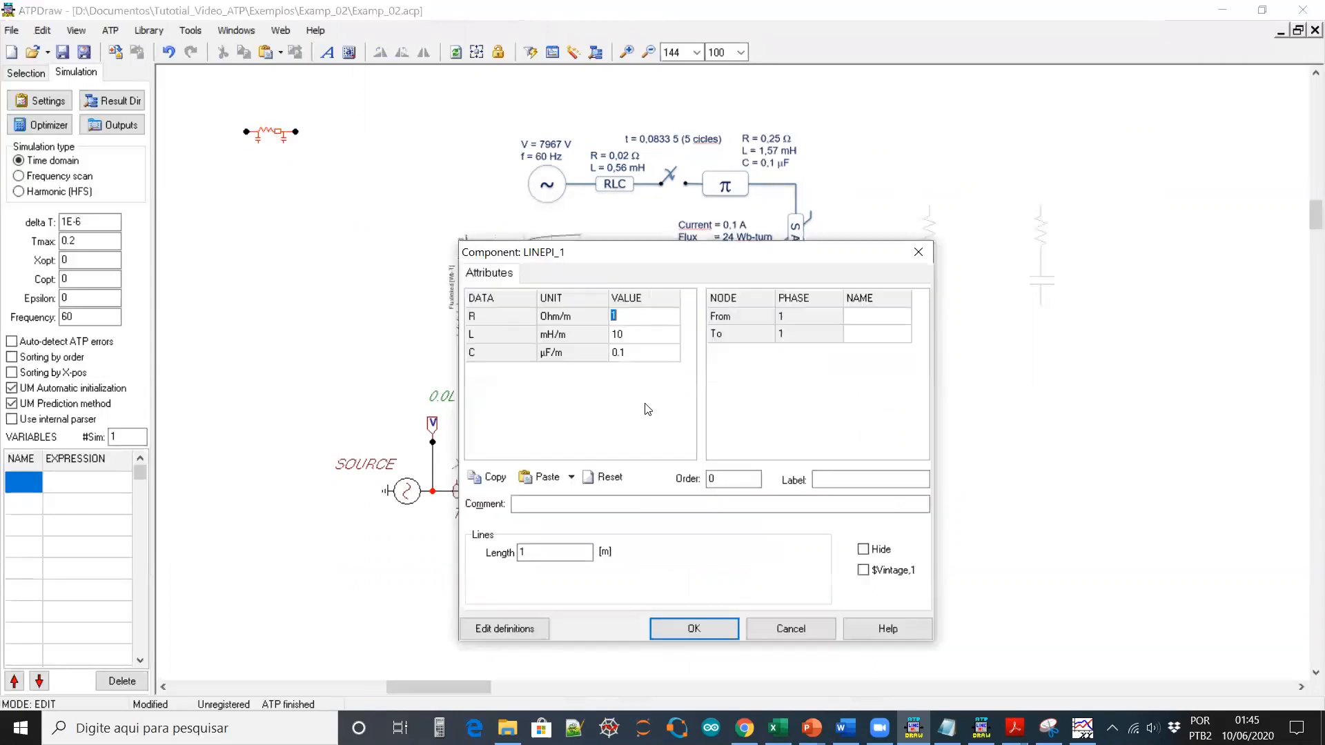
{"action": "left_click", "coordinate": [797, 630]}
{"action": "left_click_drag", "start_coordinate": [274, 140], "coordinate": [804, 489]}
{"action": "scroll", "coordinate": [812, 481], "scroll_direction": "down", "scroll_amount": 1}
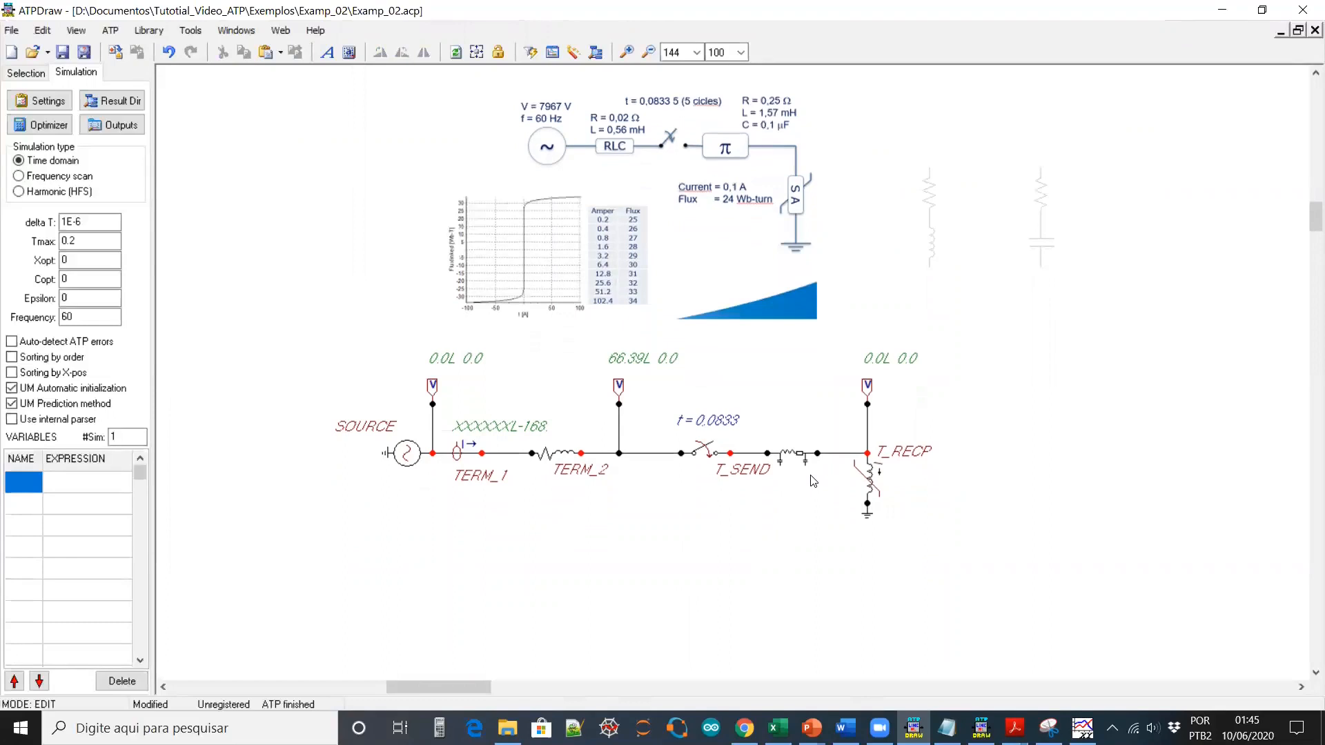
{"action": "scroll", "coordinate": [815, 477], "scroll_direction": "down", "scroll_amount": 1}
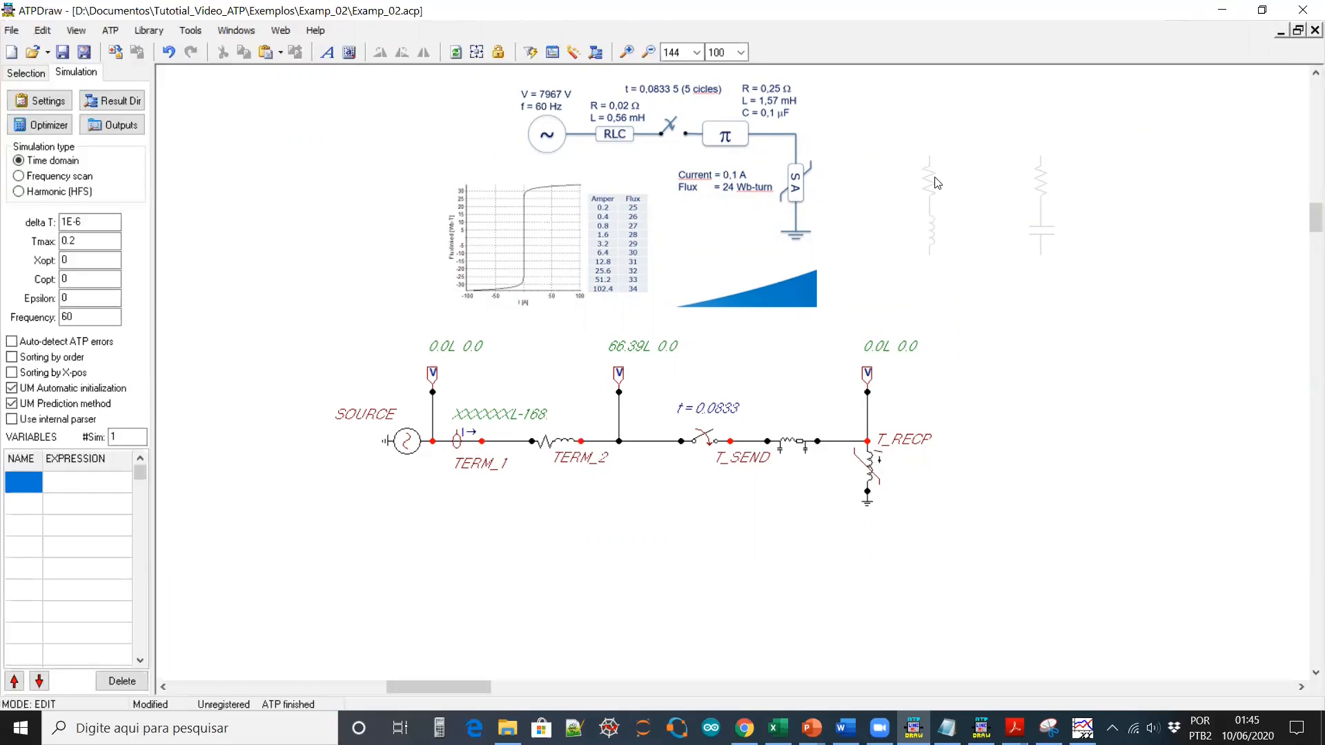
Bring a resistor into the circuit and set its resistance to 1E6 ohms
{"action": "left_click_drag", "start_coordinate": [929, 178], "coordinate": [459, 548]}
{"action": "double_click", "coordinate": [461, 549]}
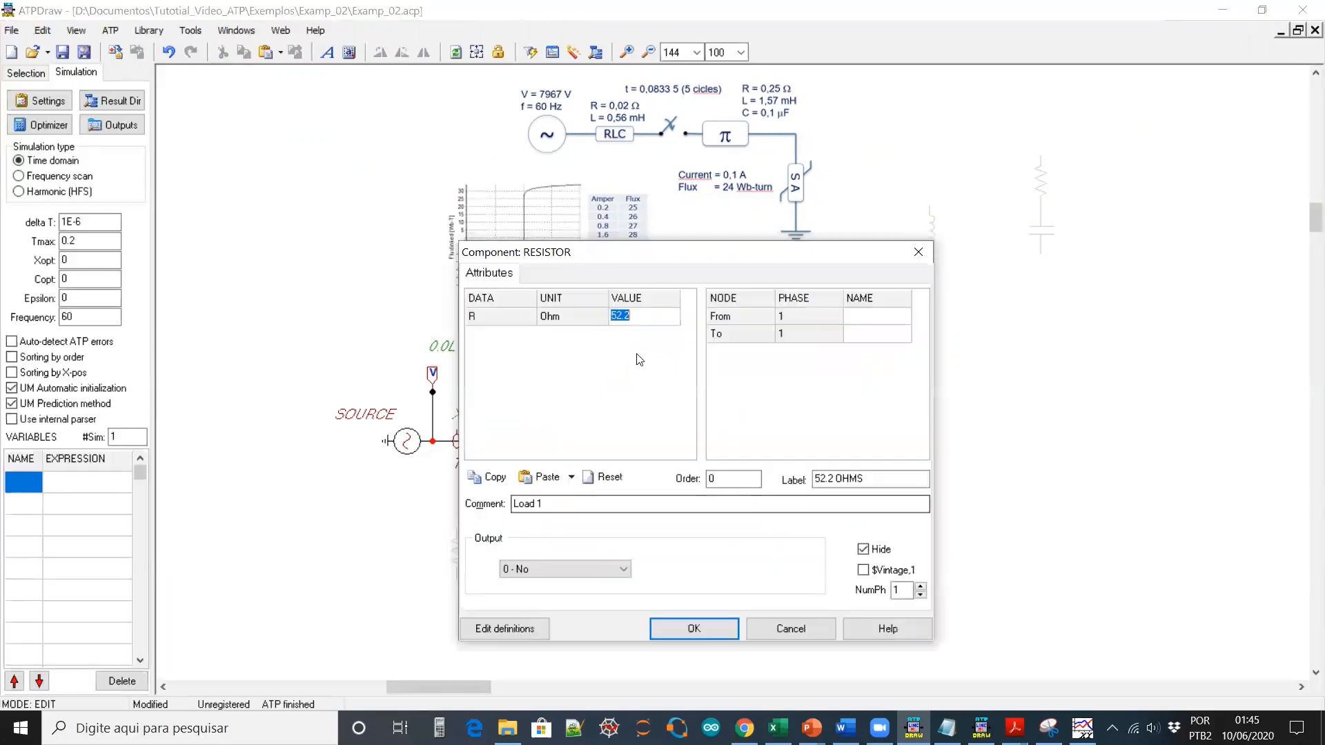
{"action": "type", "text": "1E-6"}
{"action": "left_click", "coordinate": [704, 622]}
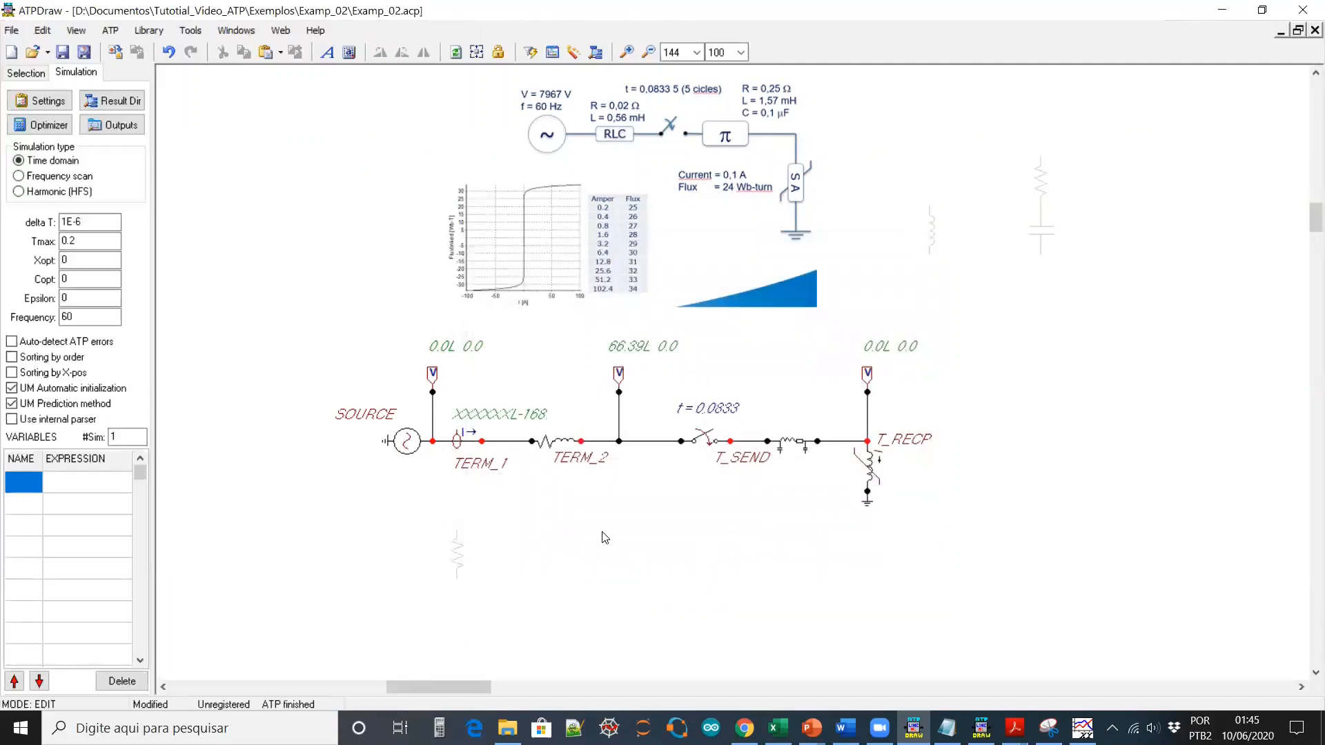
{"action": "double_click", "coordinate": [465, 559]}
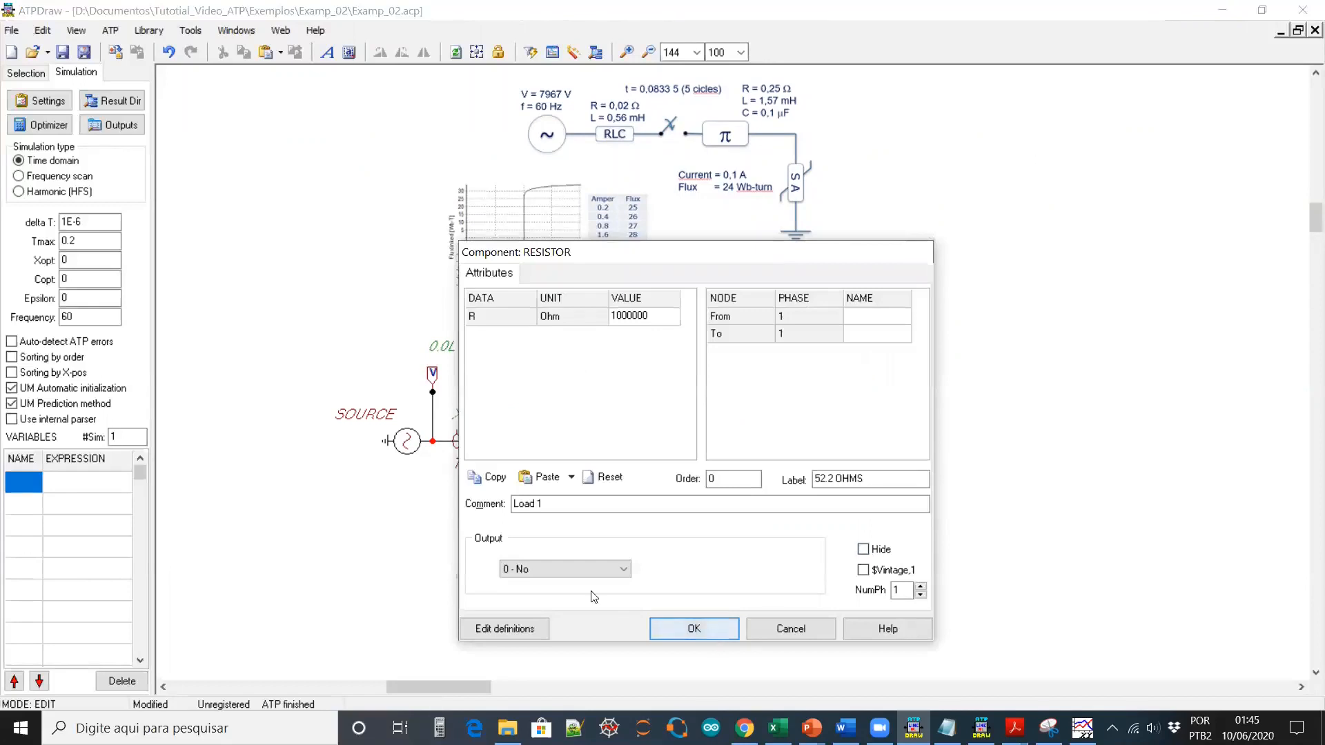
{"action": "key", "text": "Return"}
Clear the resistor's label and ground its lower node
{"action": "left_click_drag", "start_coordinate": [458, 535], "coordinate": [432, 470]}
{"action": "right_click", "coordinate": [430, 472]}
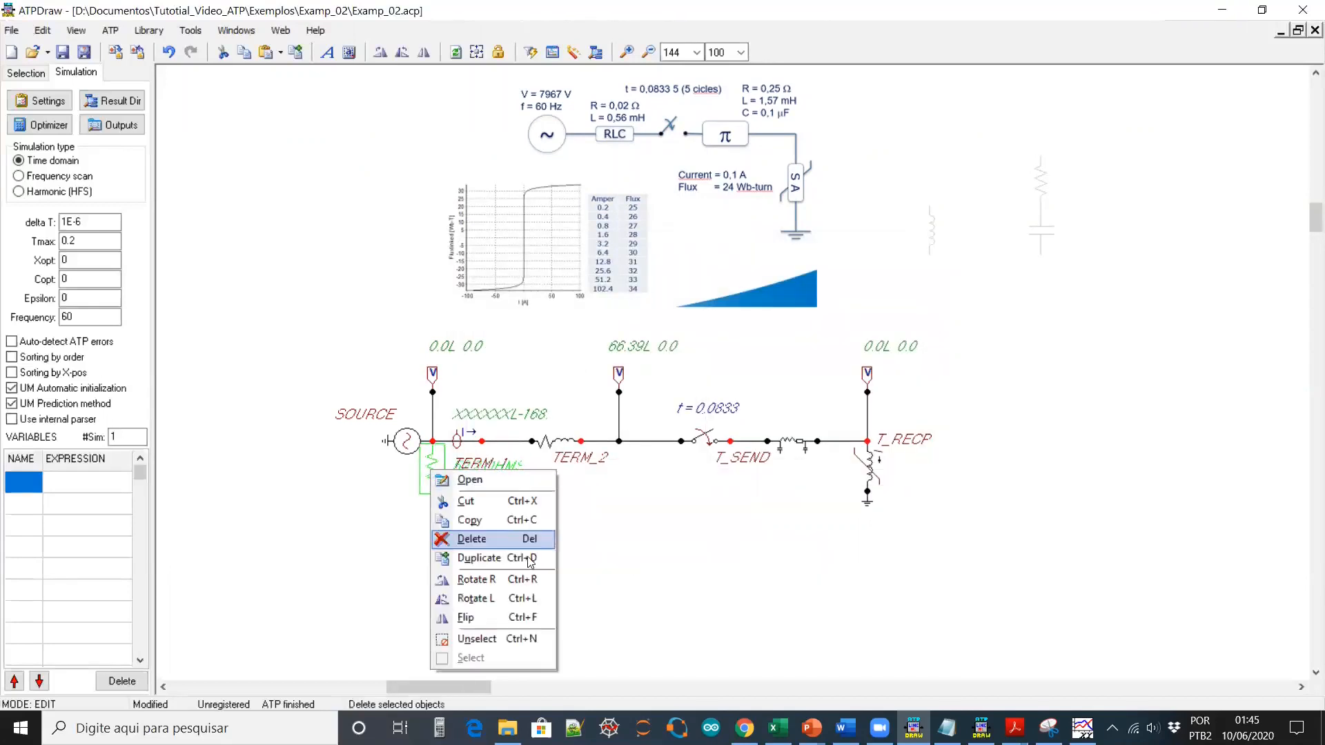
{"action": "left_click", "coordinate": [497, 483]}
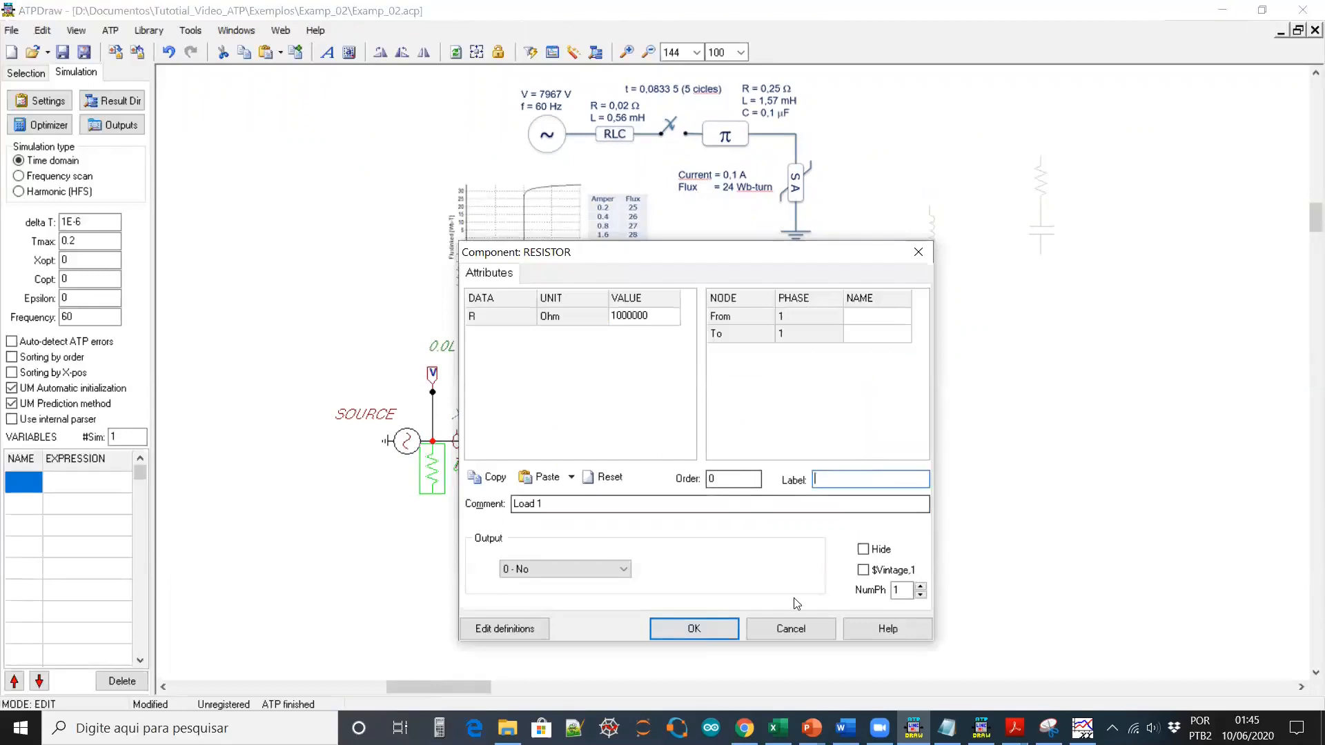
{"action": "left_click", "coordinate": [695, 628]}
{"action": "left_click", "coordinate": [432, 496]}
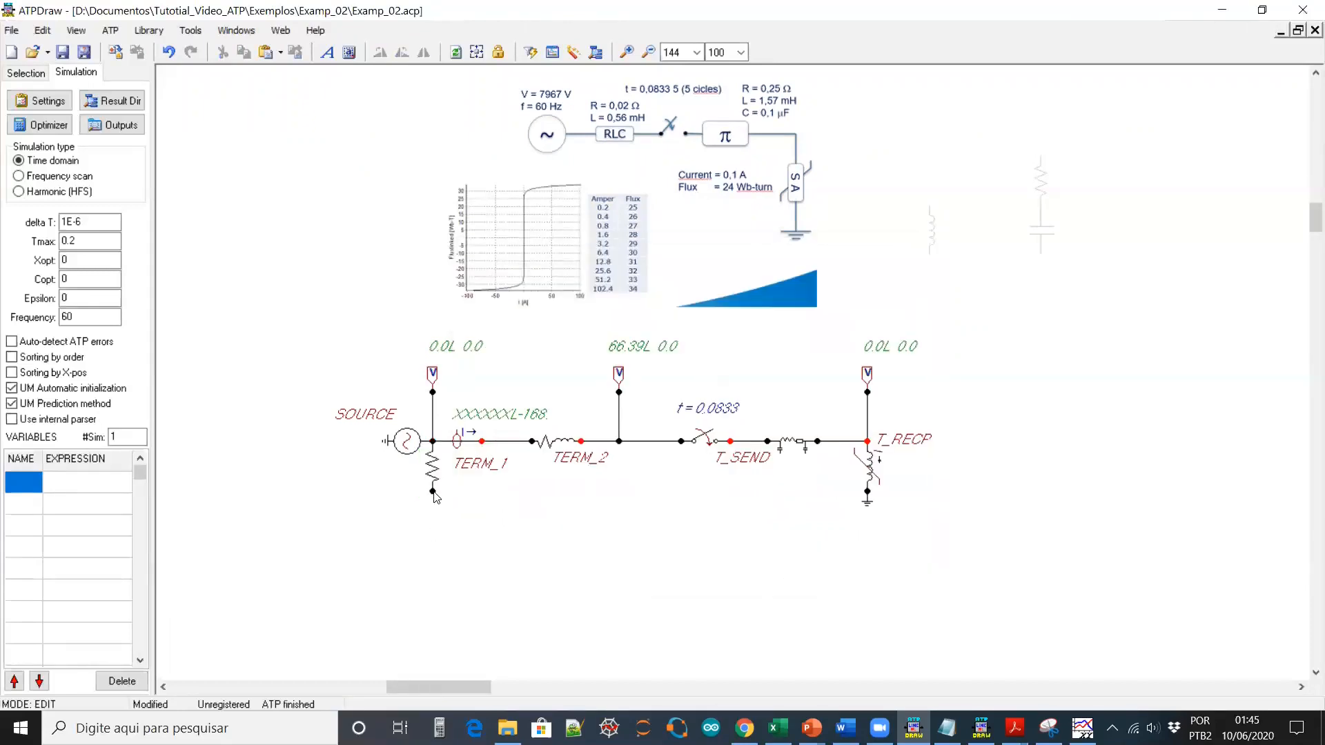
{"action": "right_click", "coordinate": [433, 493]}
{"action": "left_click", "coordinate": [664, 411]}
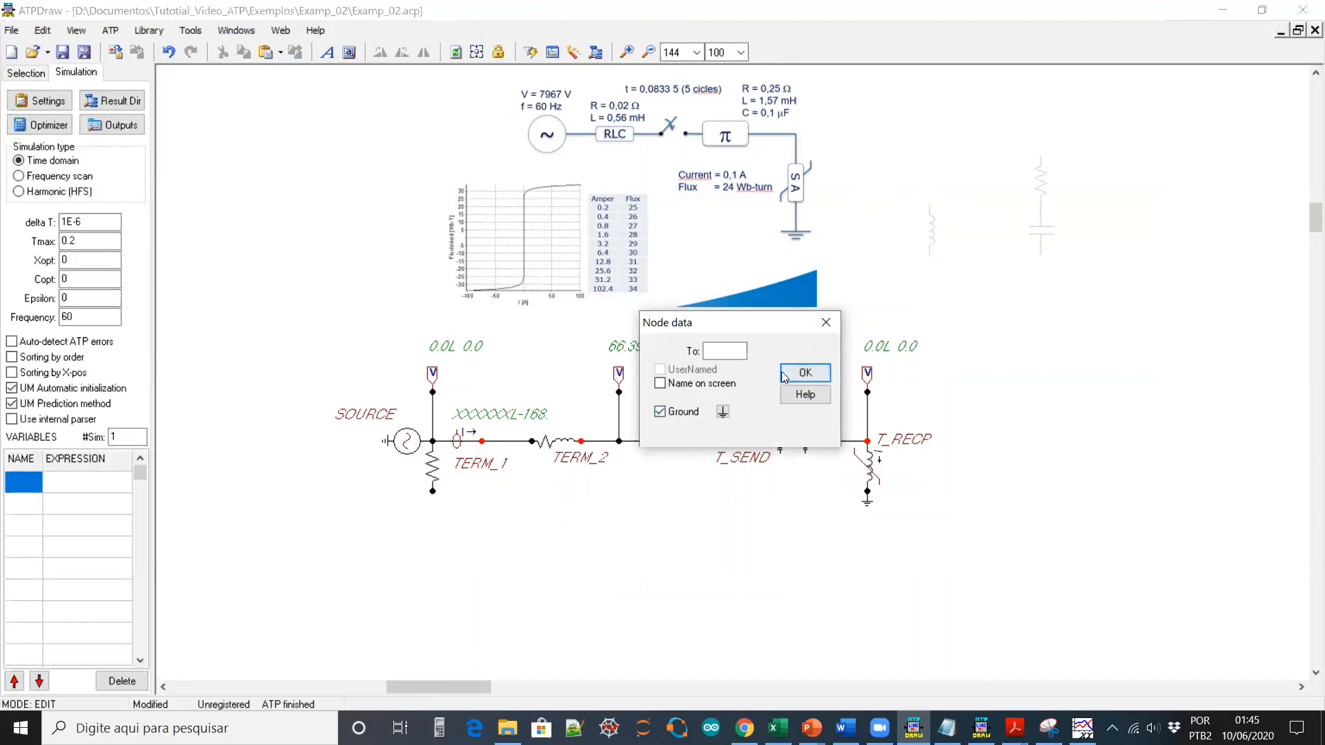
{"action": "left_click", "coordinate": [804, 373]}
Connect the grounded resistor to TERM_1 and paste a copy onto TERM_2
{"action": "left_click", "coordinate": [435, 470]}
{"action": "left_click_drag", "start_coordinate": [435, 470], "coordinate": [449, 394]}
{"action": "left_click", "coordinate": [462, 472]}
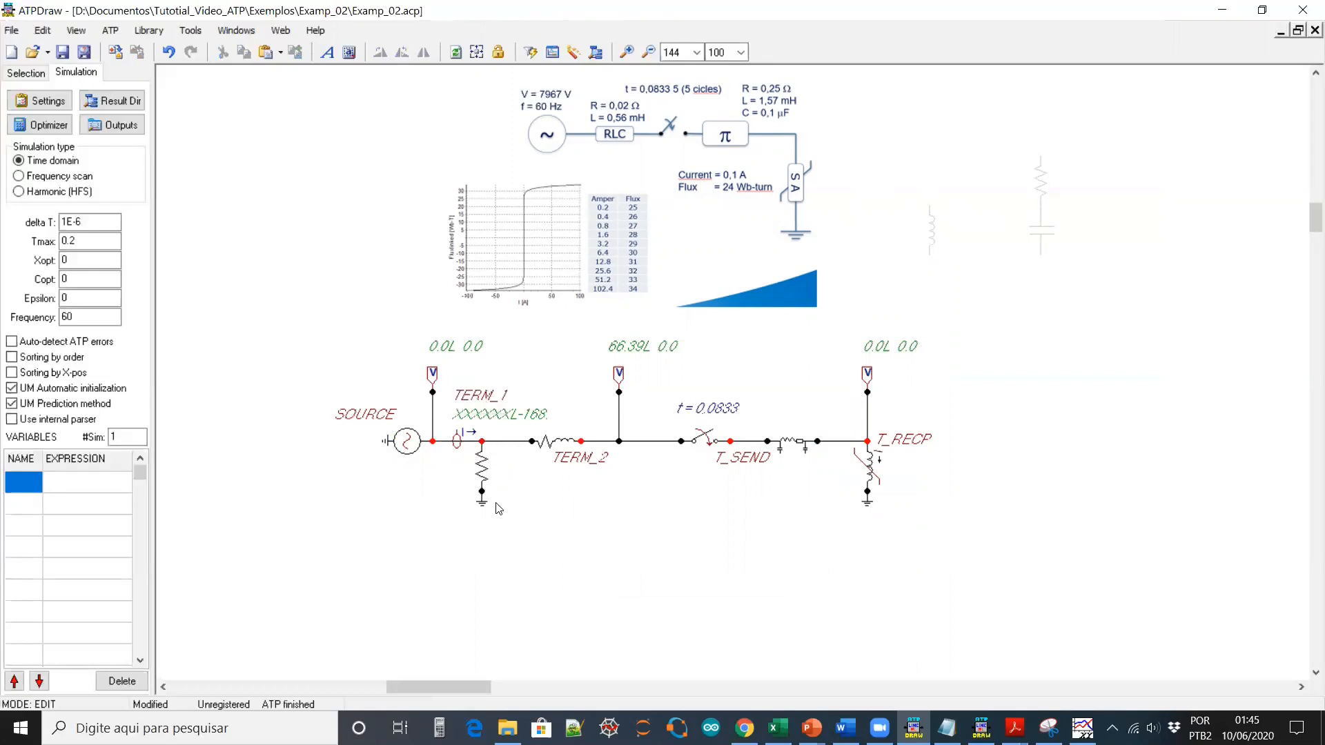
{"action": "left_click", "coordinate": [483, 471]}
{"action": "key", "text": "ctrl+c"}
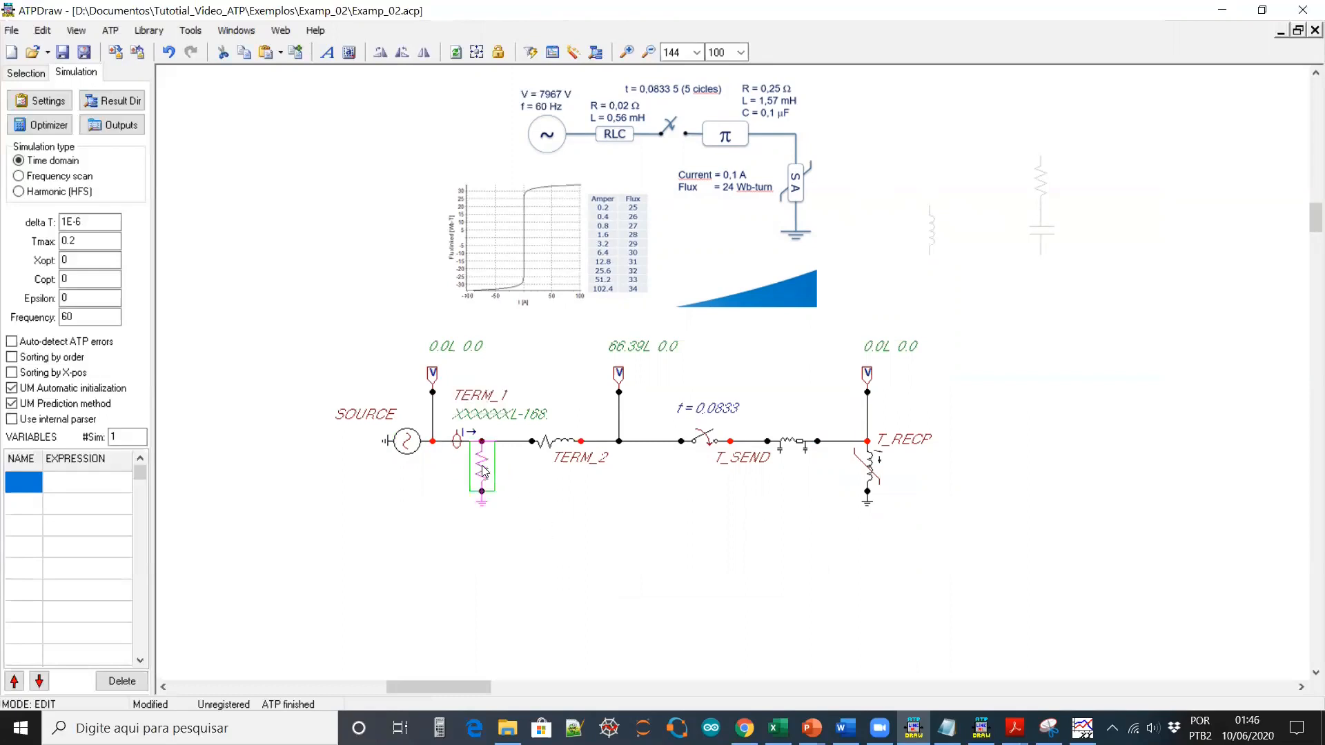
{"action": "key", "text": "ctrl+v"}
{"action": "left_click_drag", "start_coordinate": [601, 495], "coordinate": [583, 387]}
{"action": "left_click", "coordinate": [584, 464]}
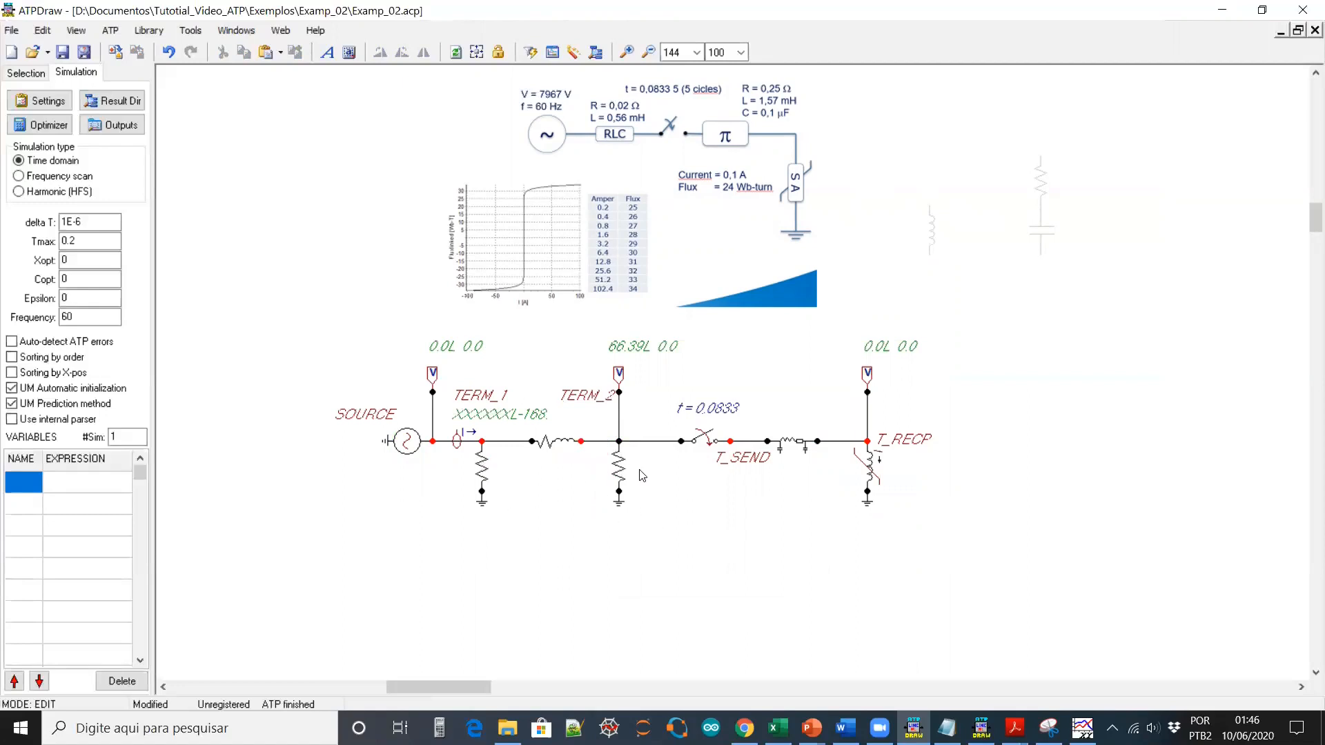
{"action": "double_click", "coordinate": [795, 443]}
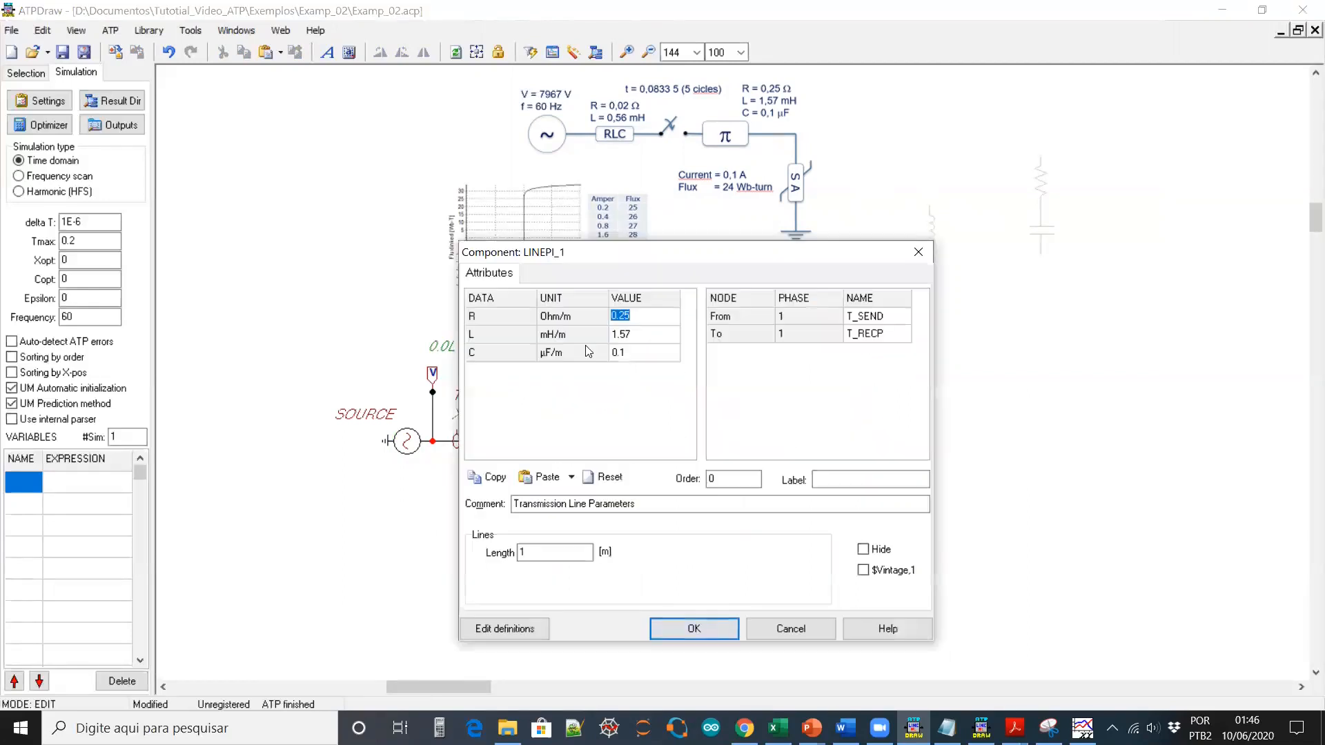
{"action": "left_click", "coordinate": [788, 623]}
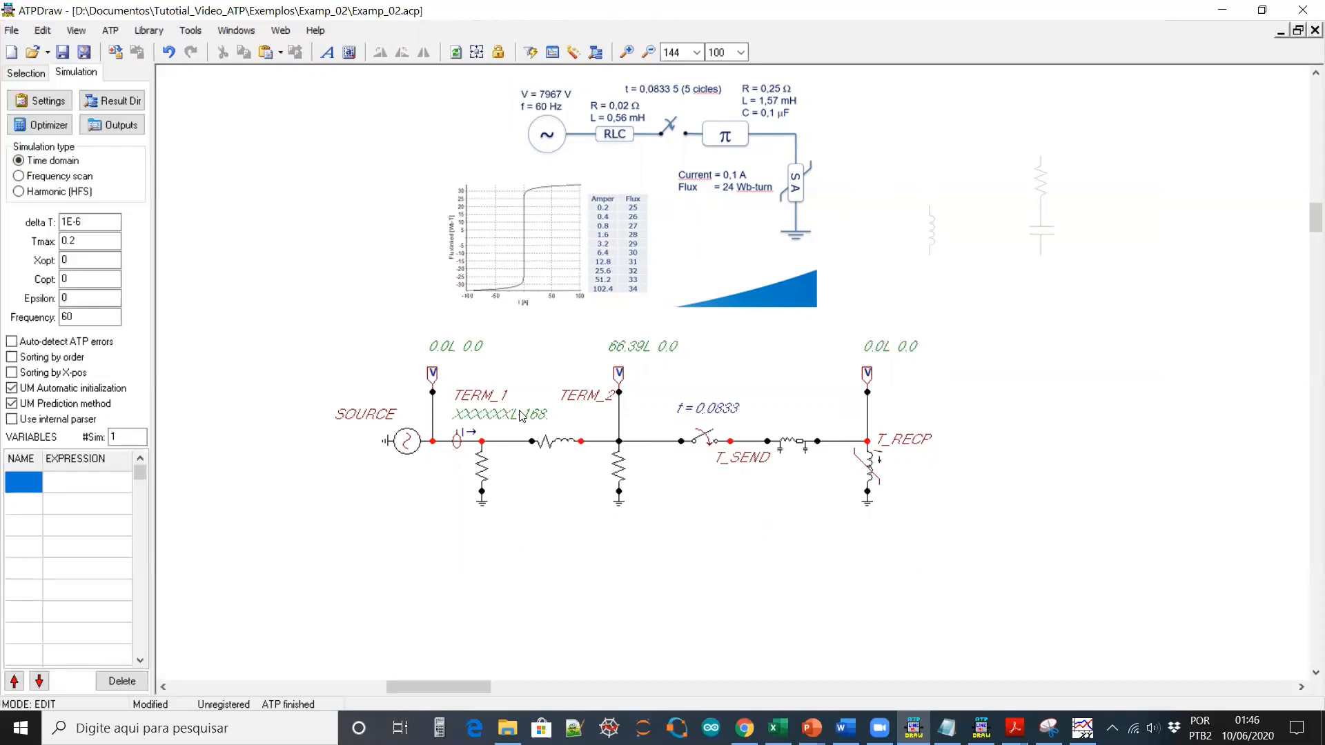
{"action": "double_click", "coordinate": [707, 439]}
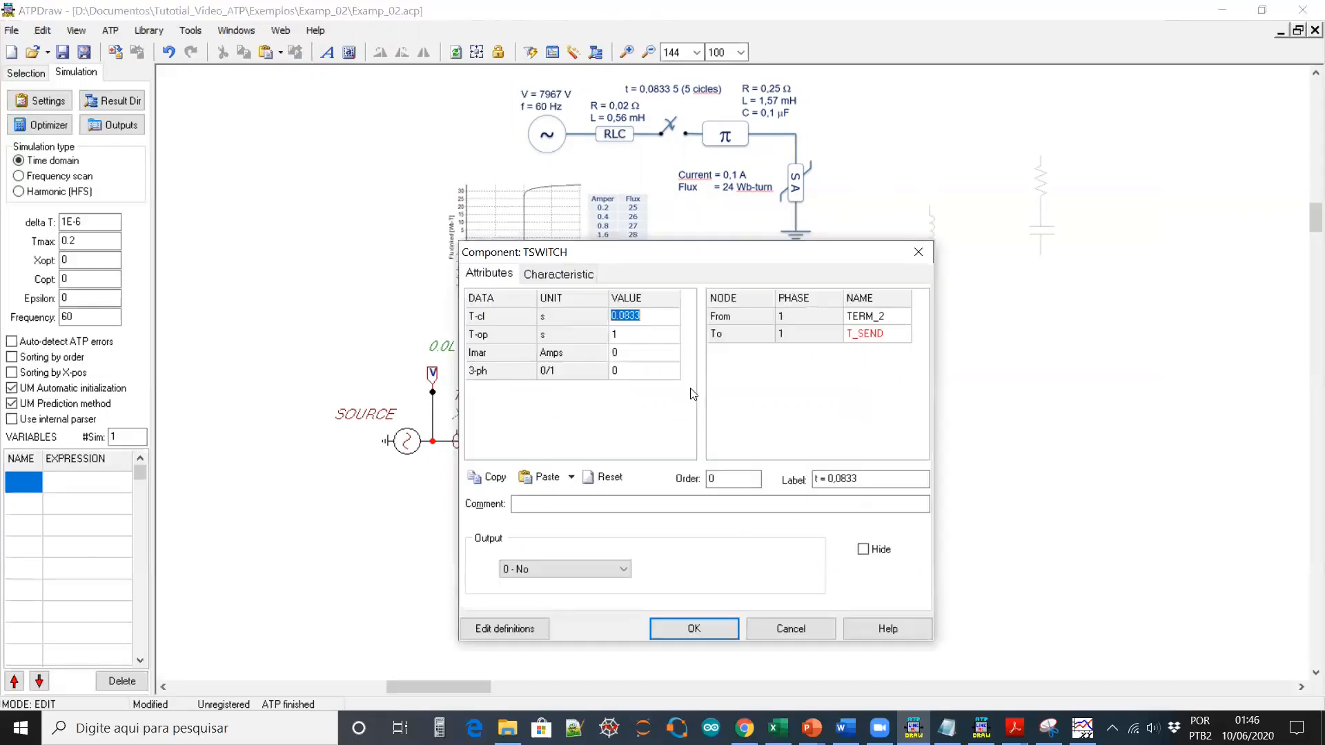
{"action": "left_click", "coordinate": [790, 628]}
{"action": "double_click", "coordinate": [412, 442]}
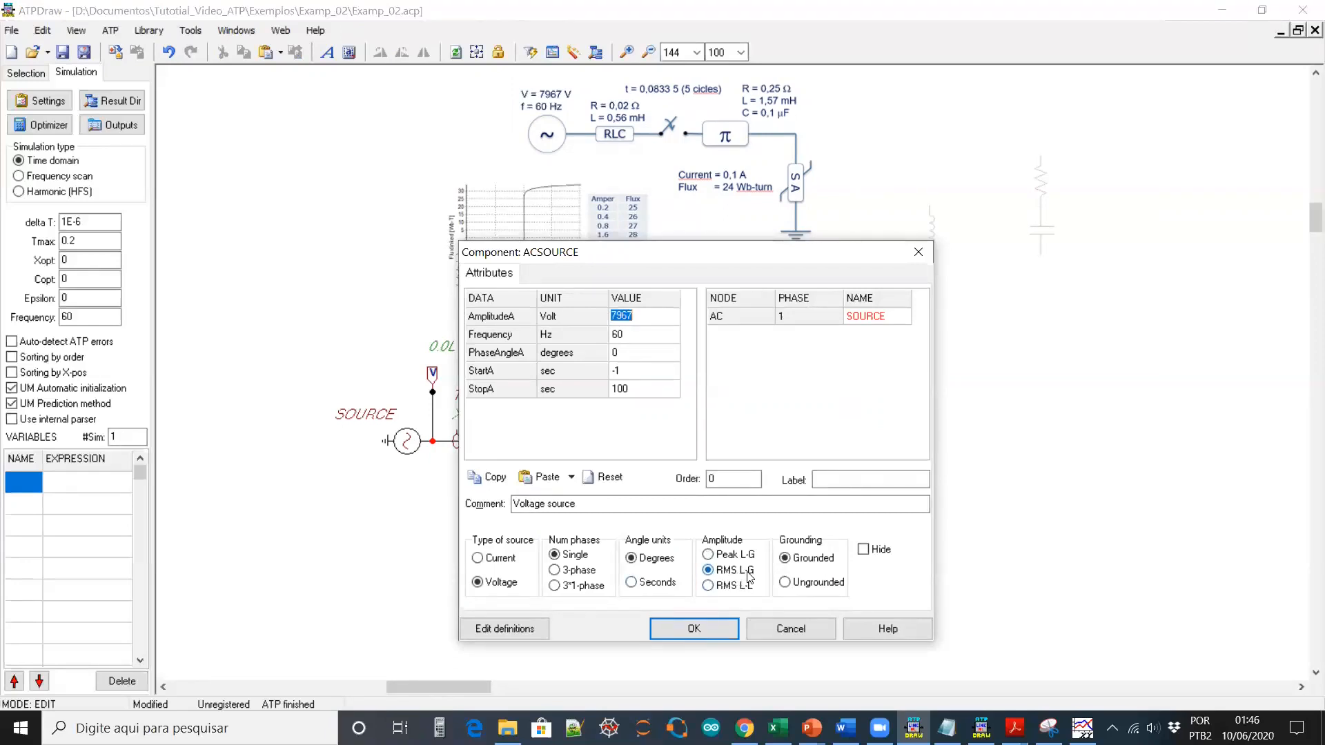
{"action": "left_click", "coordinate": [715, 630]}
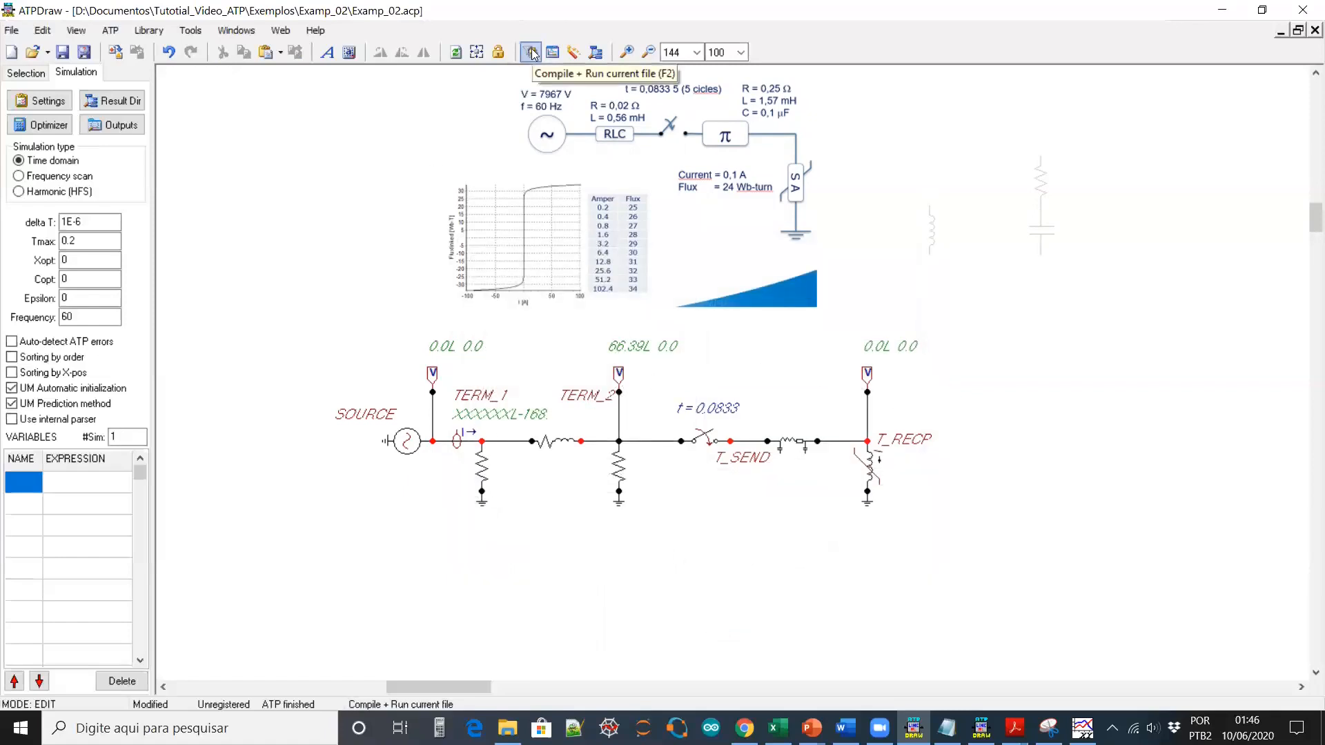
Verify Tmax and delta T, run the simulation, and load Examp_02.pl4 into PlotXWin
{"action": "left_click", "coordinate": [78, 245]}
{"action": "left_click", "coordinate": [91, 223]}
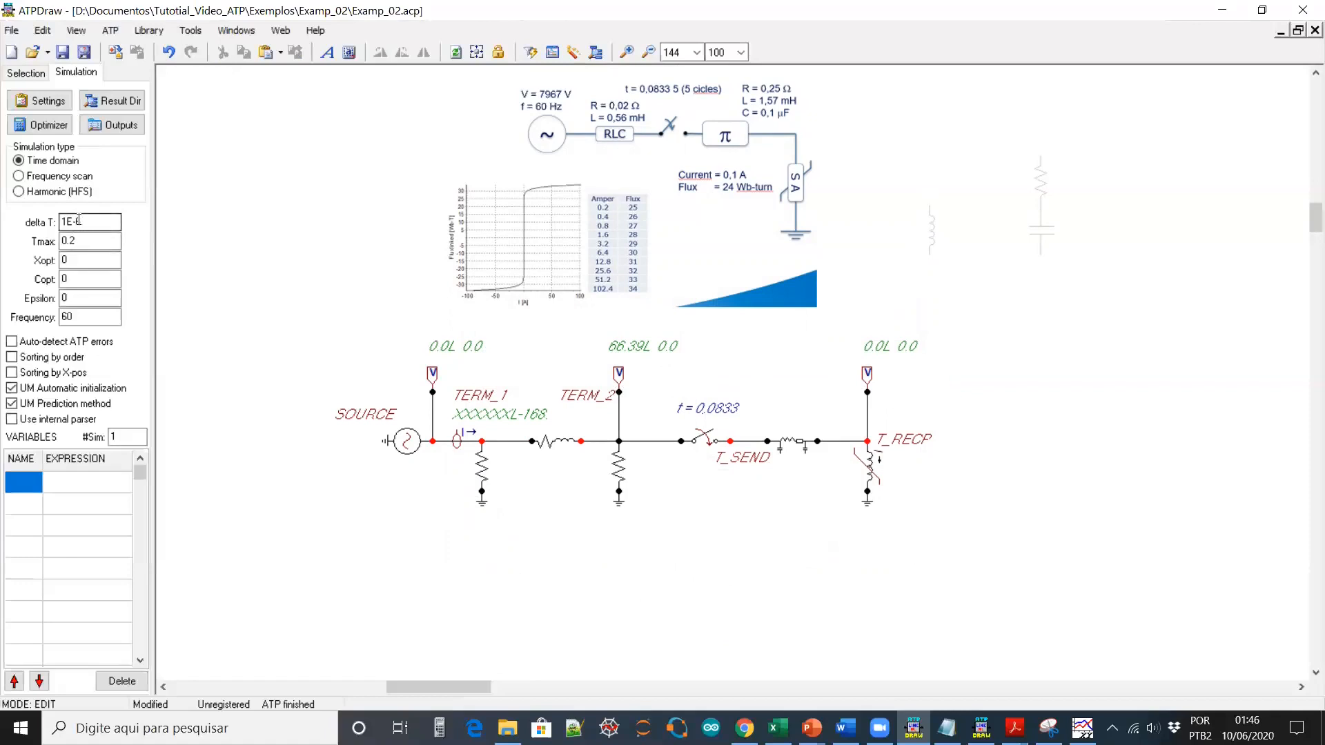
{"action": "left_click", "coordinate": [533, 55]}
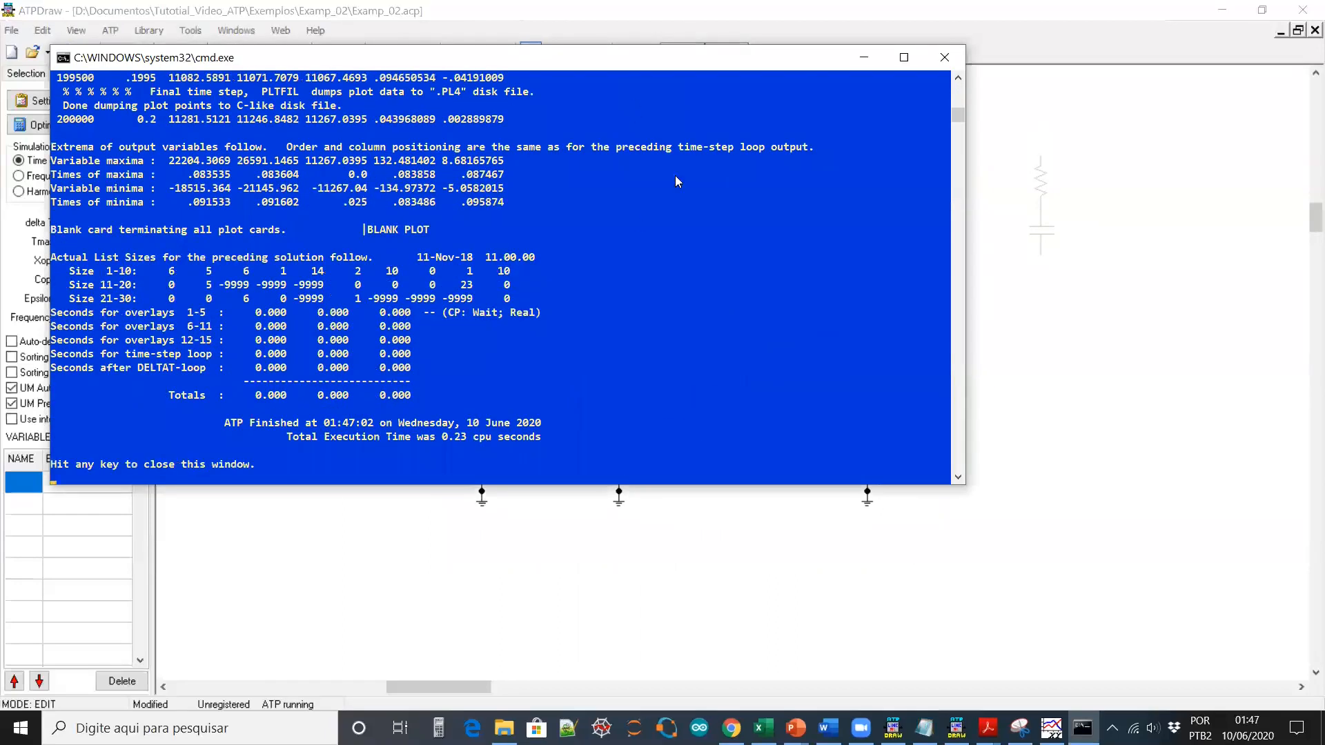
{"action": "scroll", "coordinate": [516, 284], "scroll_direction": "up", "scroll_amount": 15}
{"action": "scroll", "coordinate": [516, 285], "scroll_direction": "down", "scroll_amount": 12}
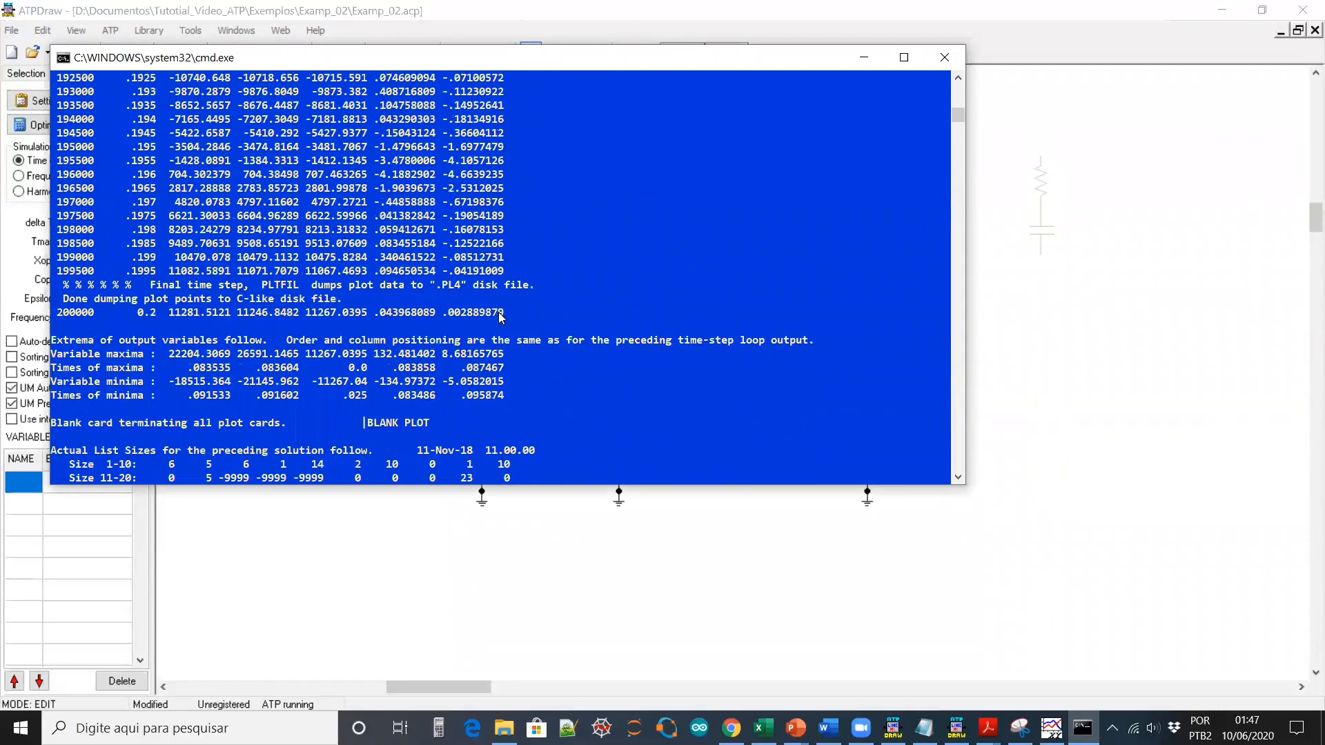
{"action": "key", "text": "Return"}
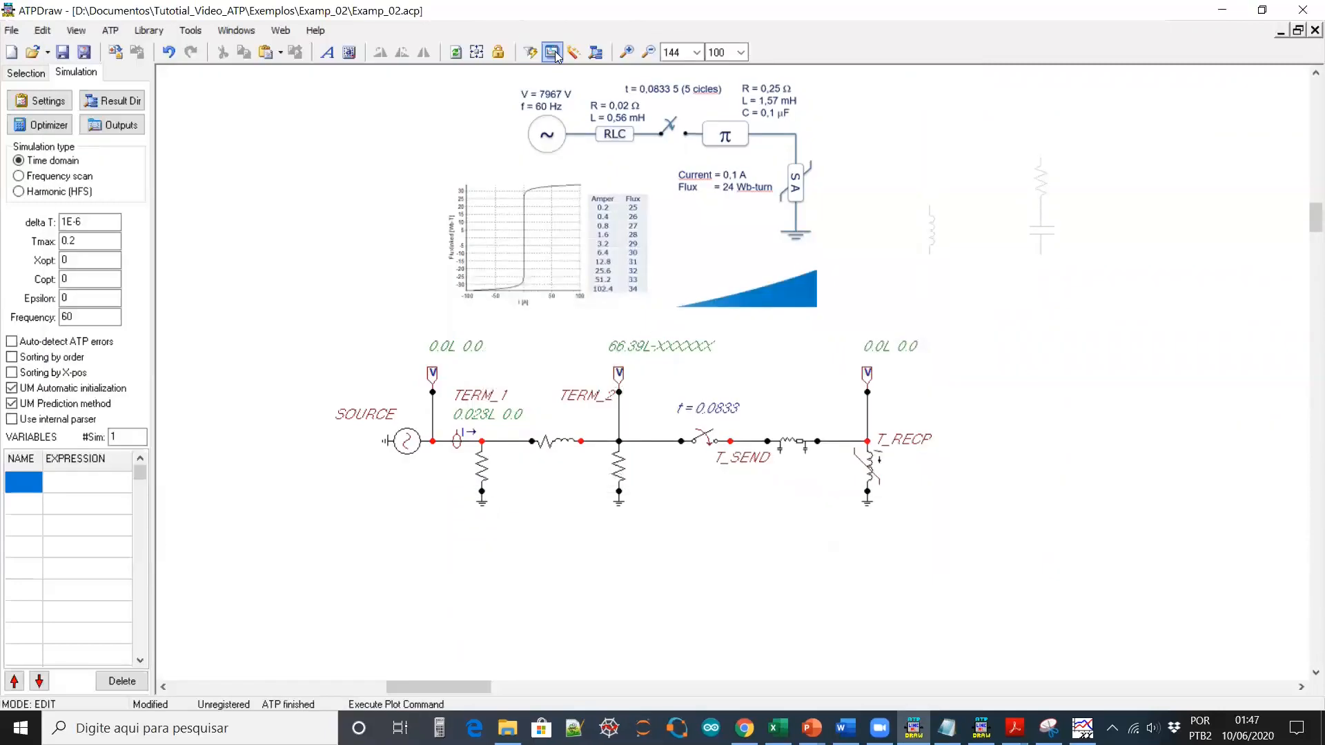
{"action": "left_click", "coordinate": [552, 52]}
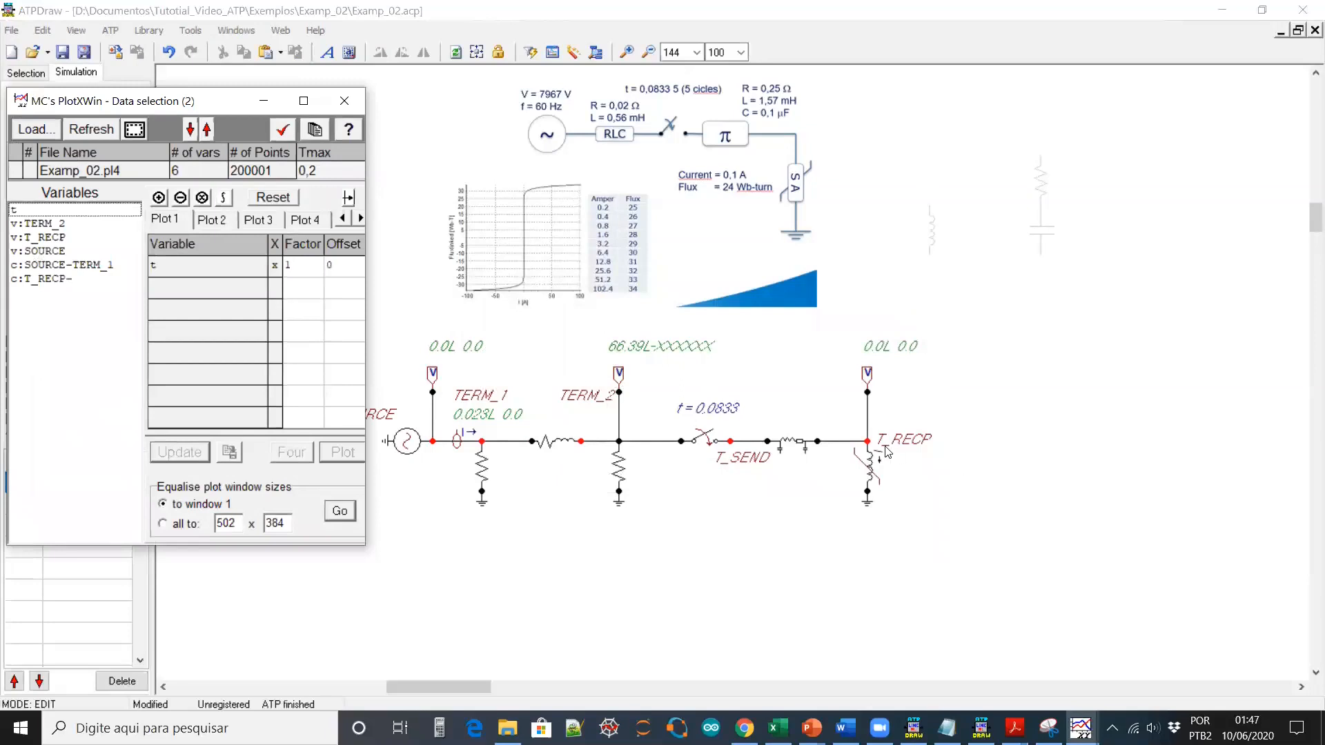
Plot the v:TERM_2 voltage in a first, enlarged plot window
{"action": "left_click", "coordinate": [54, 224]}
{"action": "left_click", "coordinate": [343, 453]}
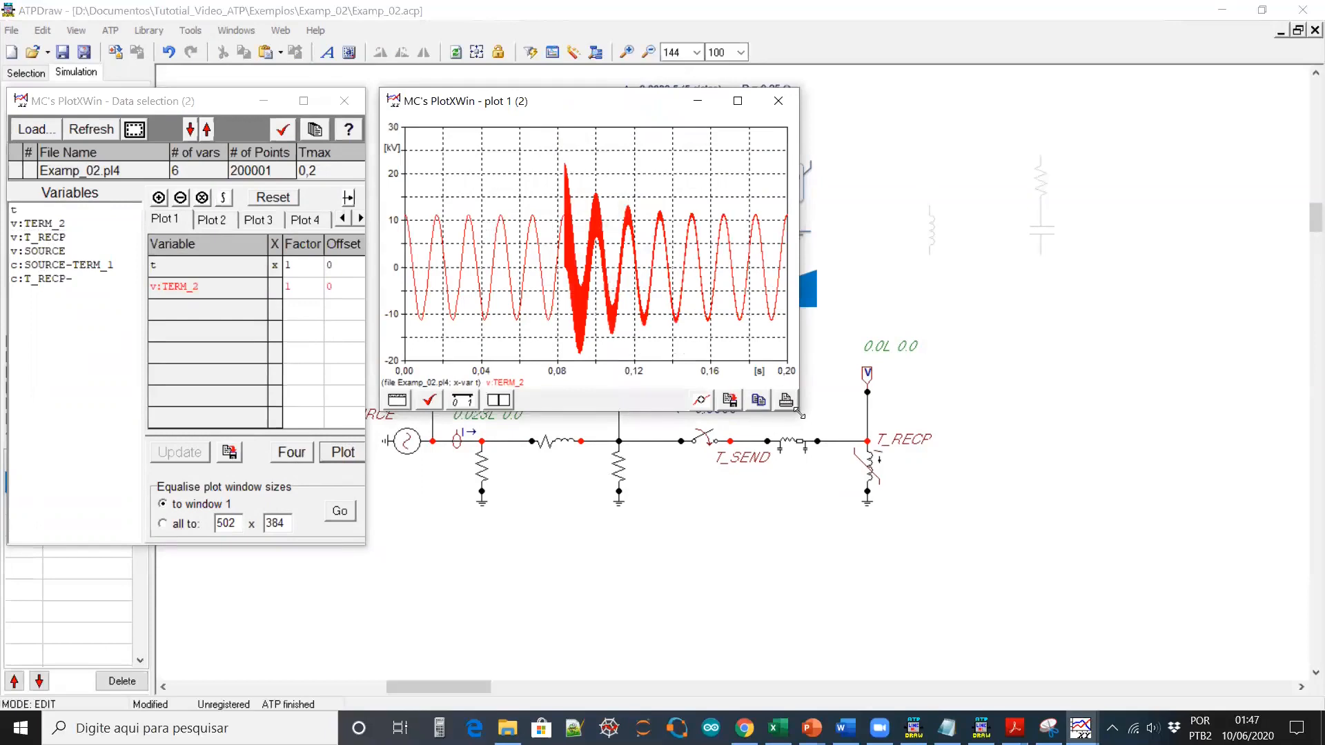
{"action": "left_click_drag", "start_coordinate": [801, 413], "coordinate": [1212, 433]}
Plot v:T_RECP in a second equal-sized window stacked below the TERM_2 plot
{"action": "left_click", "coordinate": [216, 222]}
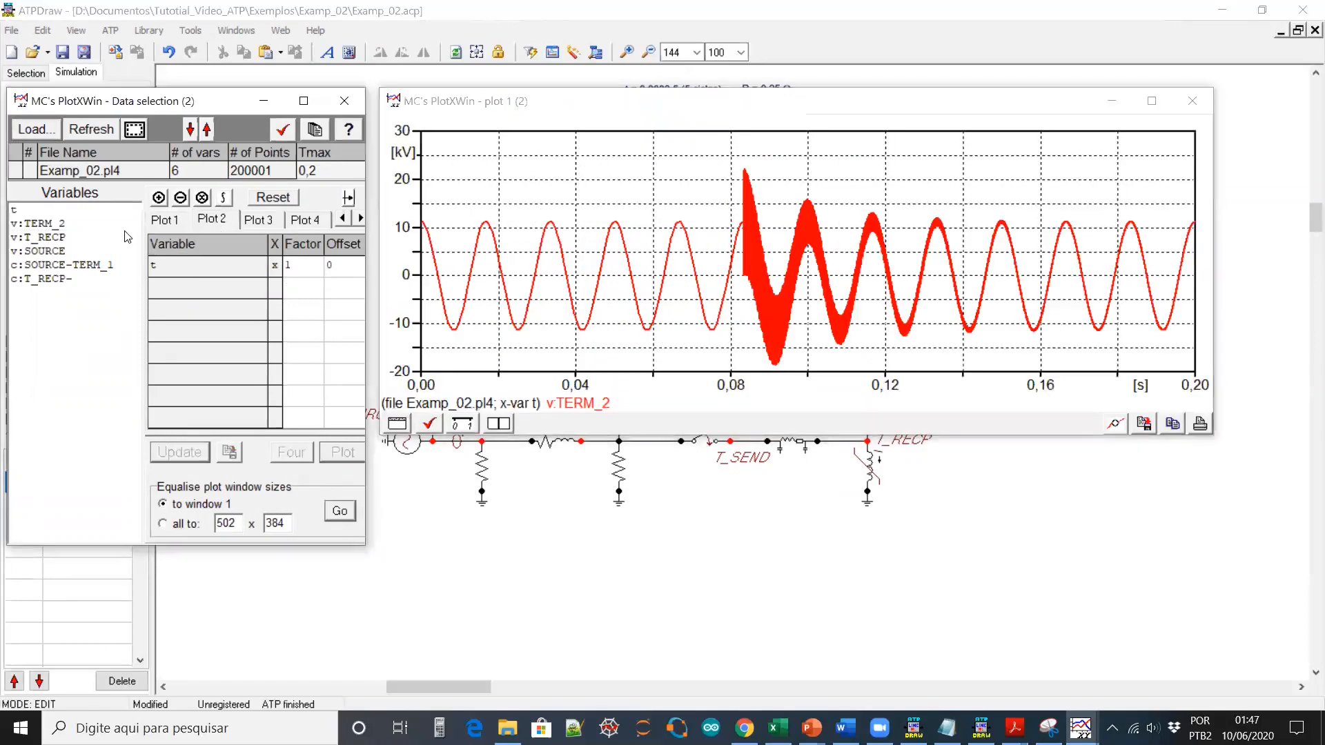
{"action": "left_click", "coordinate": [48, 238]}
{"action": "left_click", "coordinate": [343, 453]}
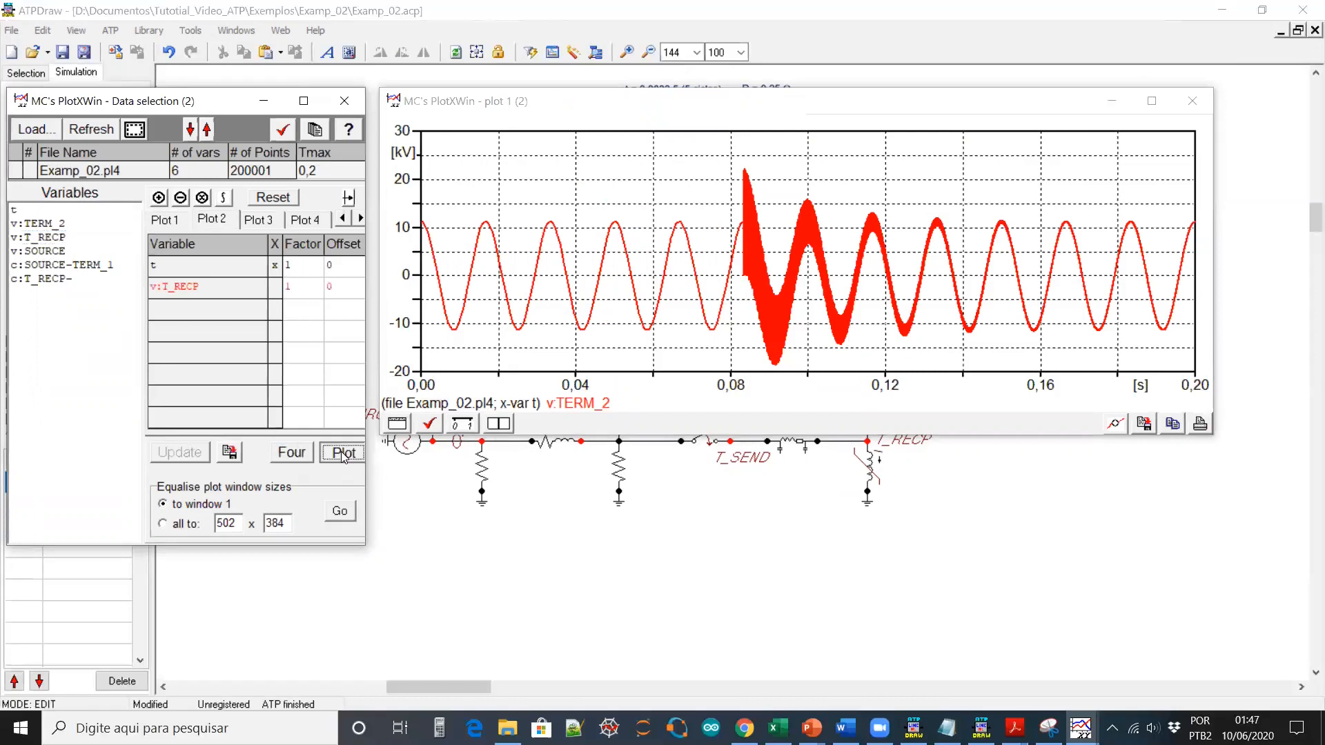
{"action": "left_click", "coordinate": [340, 510]}
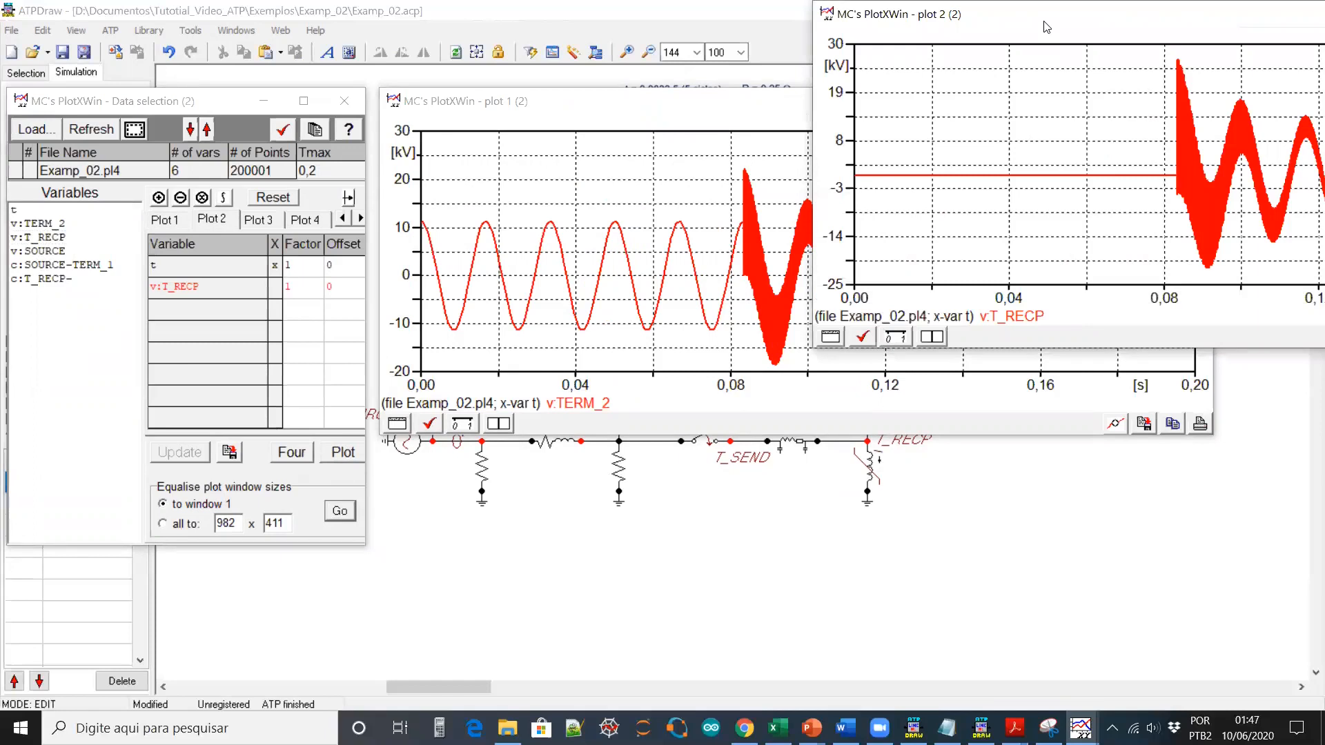
{"action": "left_click_drag", "start_coordinate": [1043, 21], "coordinate": [610, 432]}
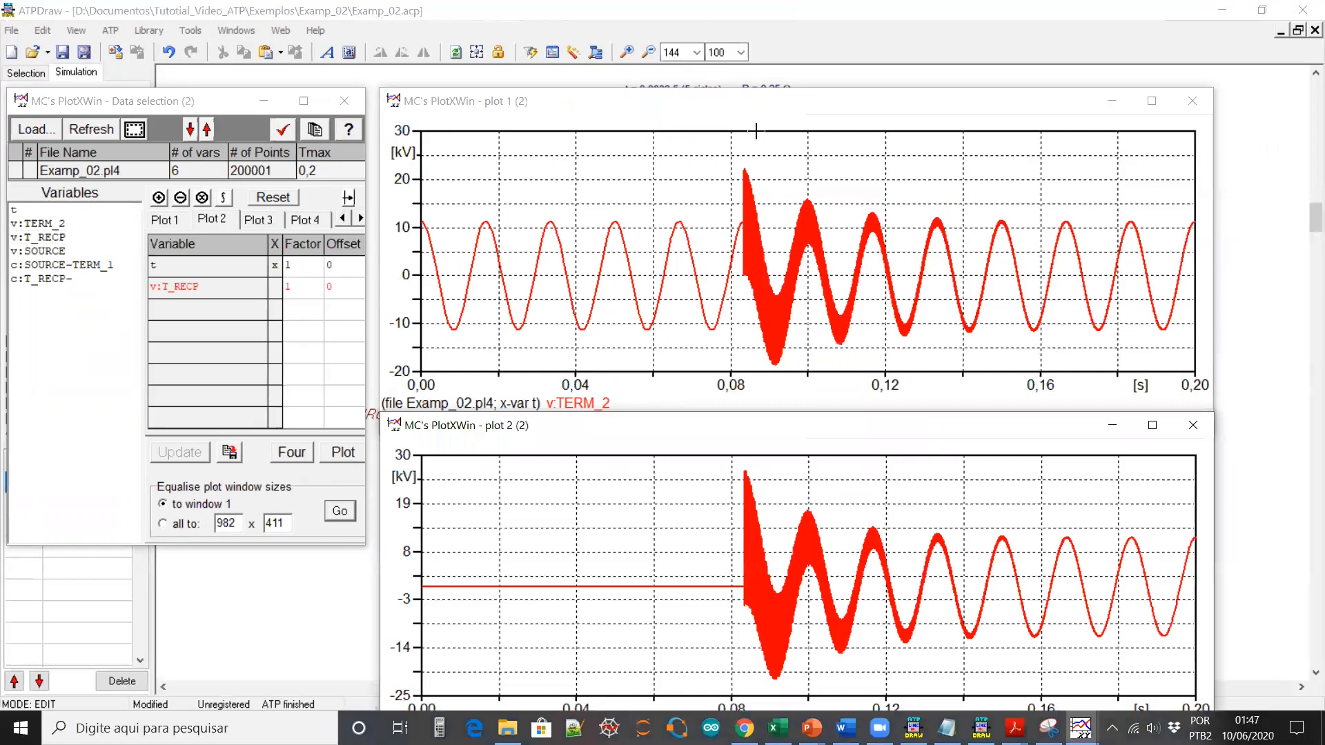
{"action": "left_click_drag", "start_coordinate": [753, 106], "coordinate": [747, 29]}
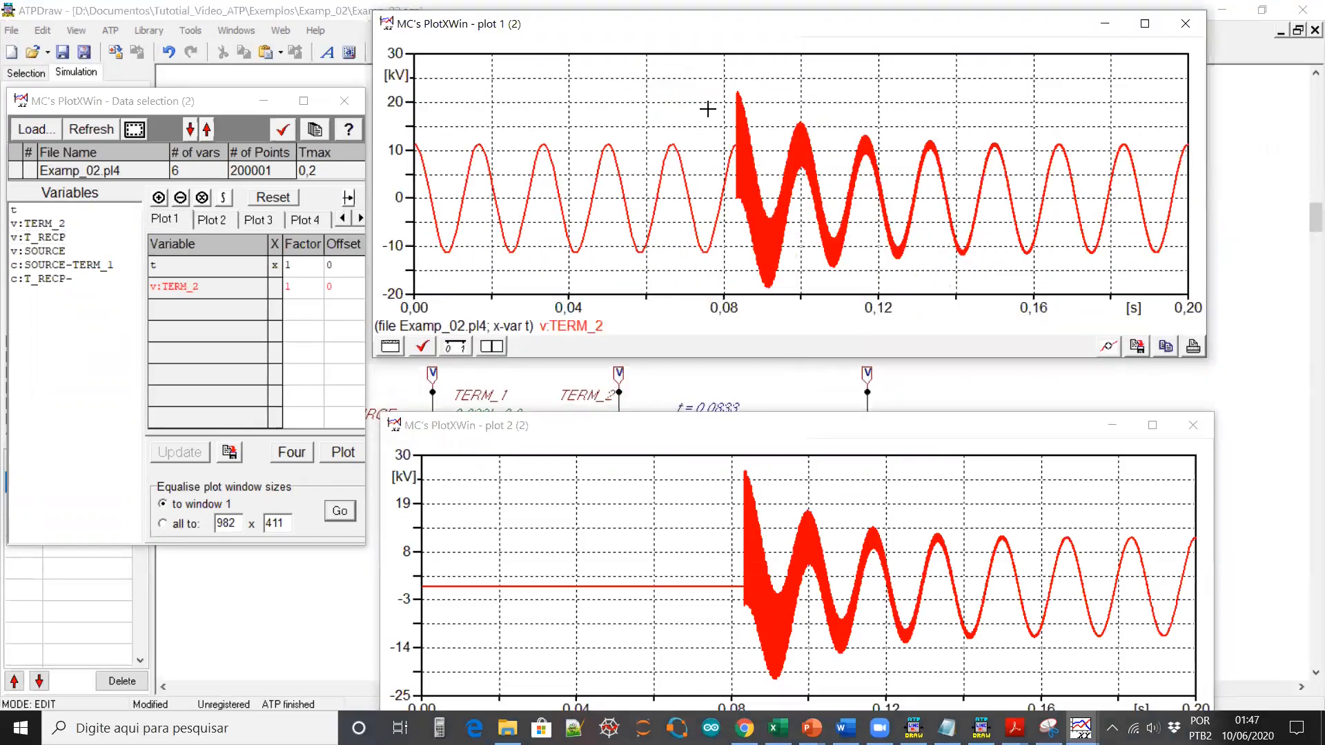
Zoom the TERM_2 plot onto the 83.2–84.0 ms switching transient, then restore the full view
{"action": "left_click_drag", "start_coordinate": [732, 80], "coordinate": [742, 236]}
{"action": "left_click_drag", "start_coordinate": [721, 58], "coordinate": [917, 253]}
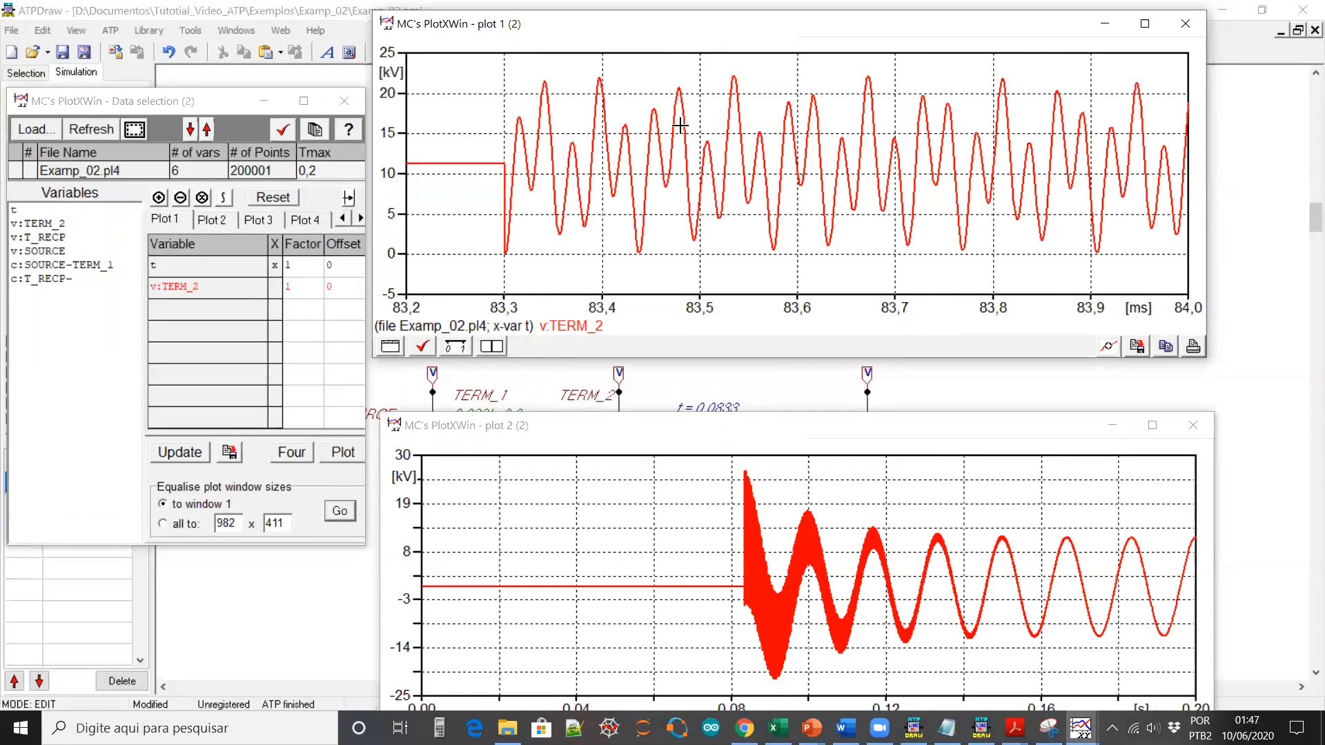
{"action": "left_click_drag", "start_coordinate": [504, 71], "coordinate": [652, 261]}
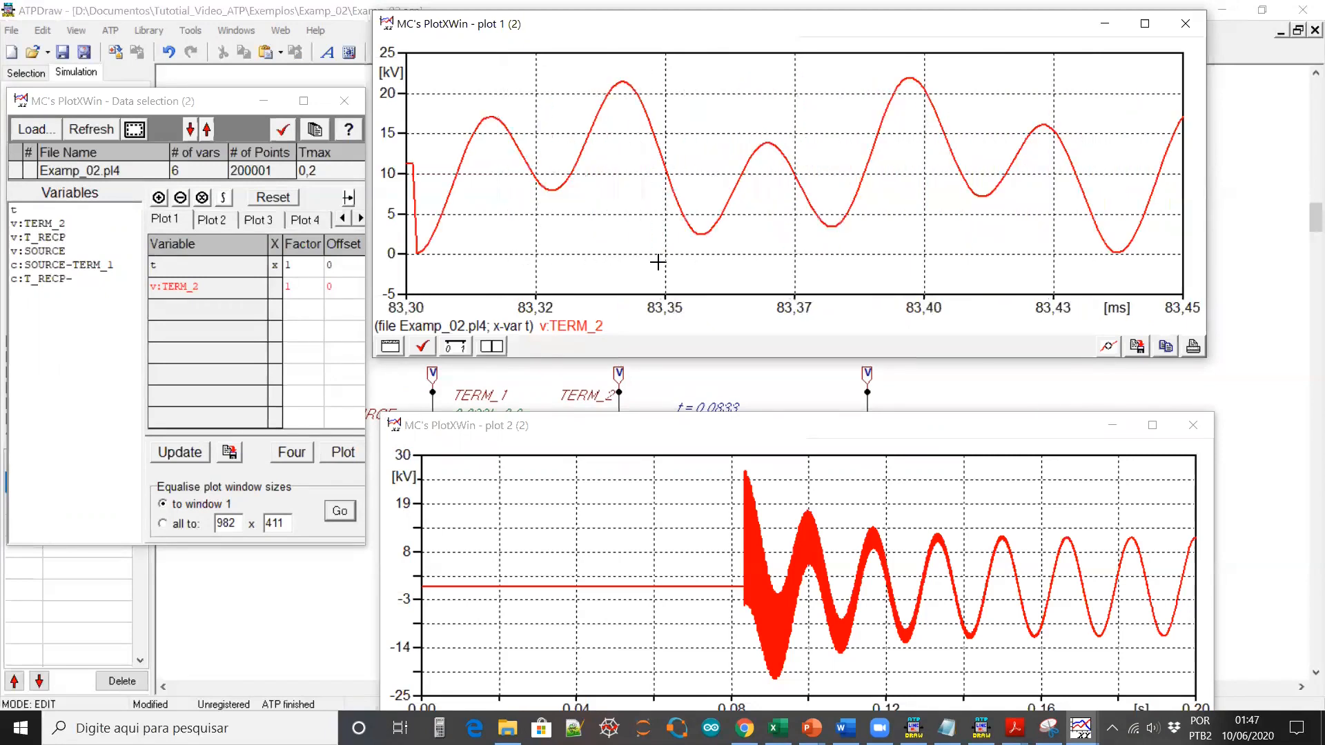
{"action": "right_click", "coordinate": [619, 196]}
{"action": "left_click_drag", "start_coordinate": [733, 78], "coordinate": [743, 243]}
{"action": "left_click_drag", "start_coordinate": [679, 58], "coordinate": [785, 259]}
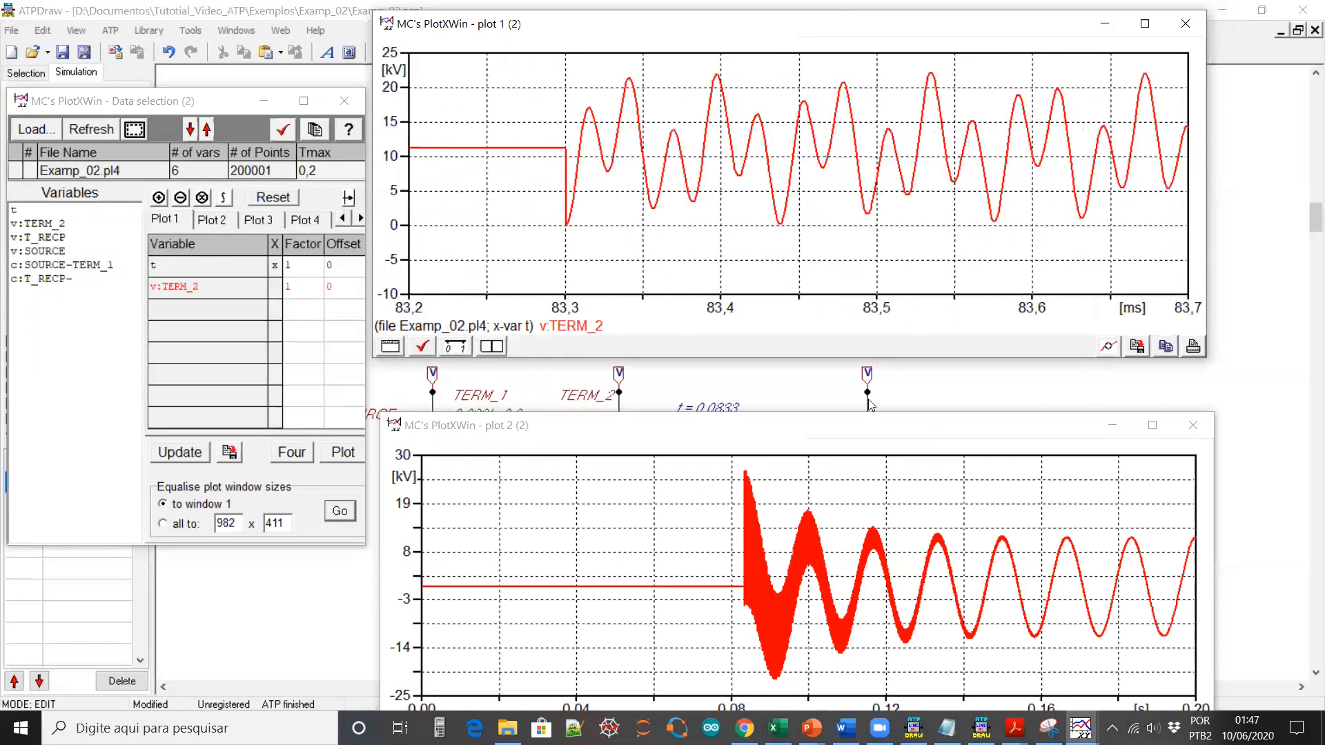
{"action": "right_click", "coordinate": [749, 141]}
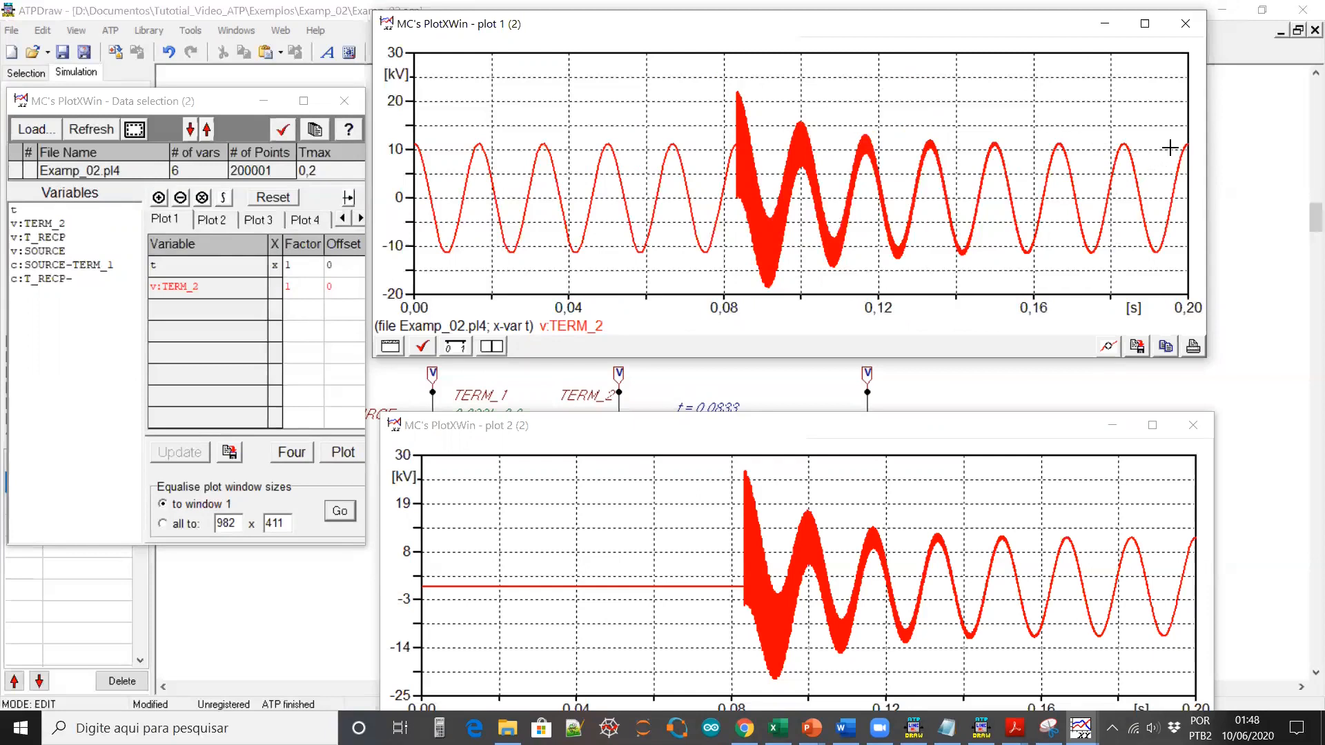
Zoom into the late TERM_2 peak near 0.183 s, then restore the full 0–0.20 s view
{"action": "left_click_drag", "start_coordinate": [1111, 131], "coordinate": [1150, 168]}
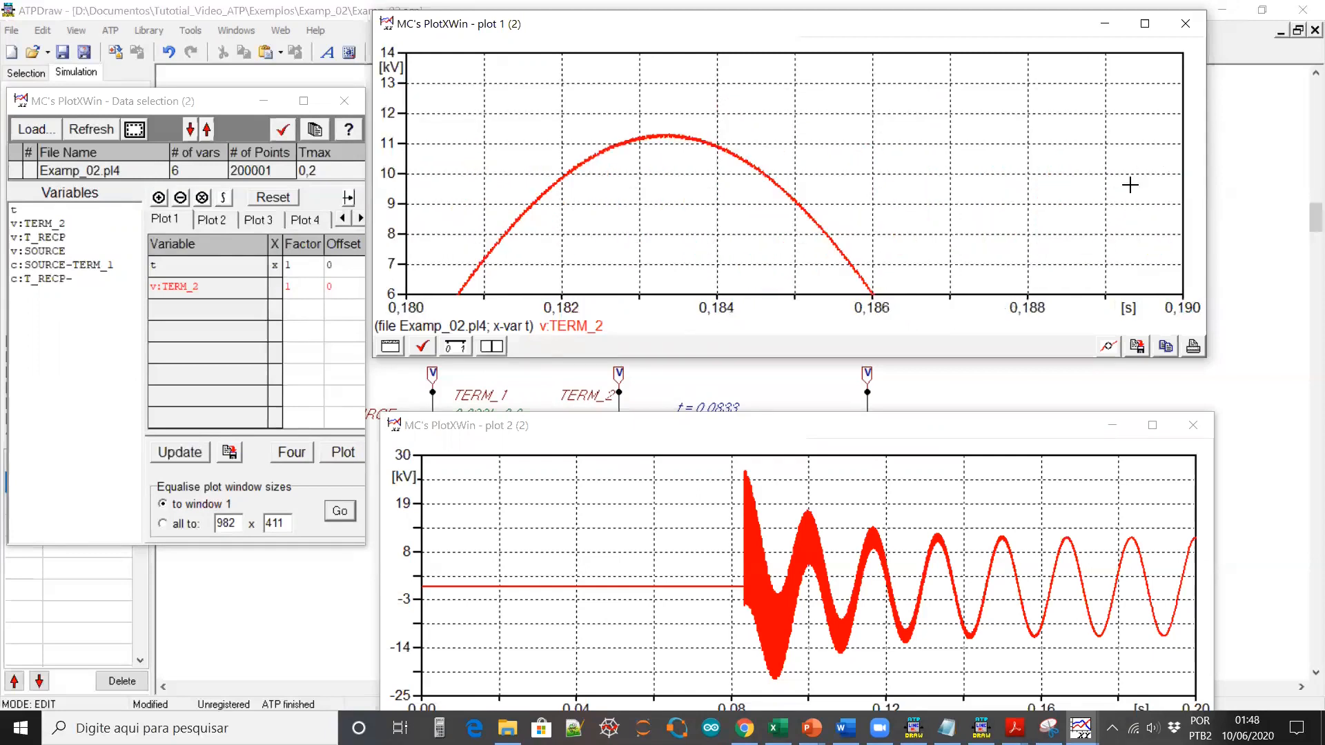
{"action": "left_click_drag", "start_coordinate": [693, 113], "coordinate": [709, 176]}
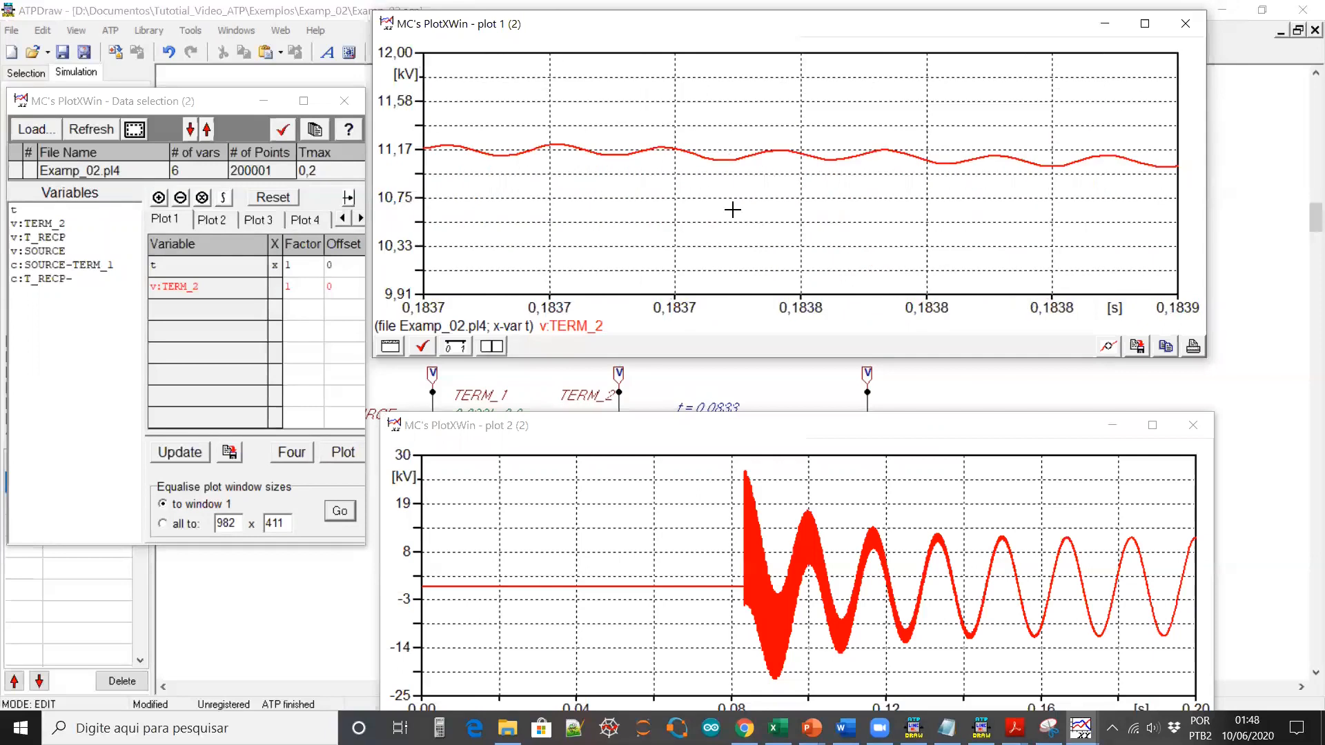
{"action": "right_click", "coordinate": [797, 191]}
{"action": "left_click_drag", "start_coordinate": [1121, 137], "coordinate": [1129, 158]}
{"action": "right_click", "coordinate": [742, 156]}
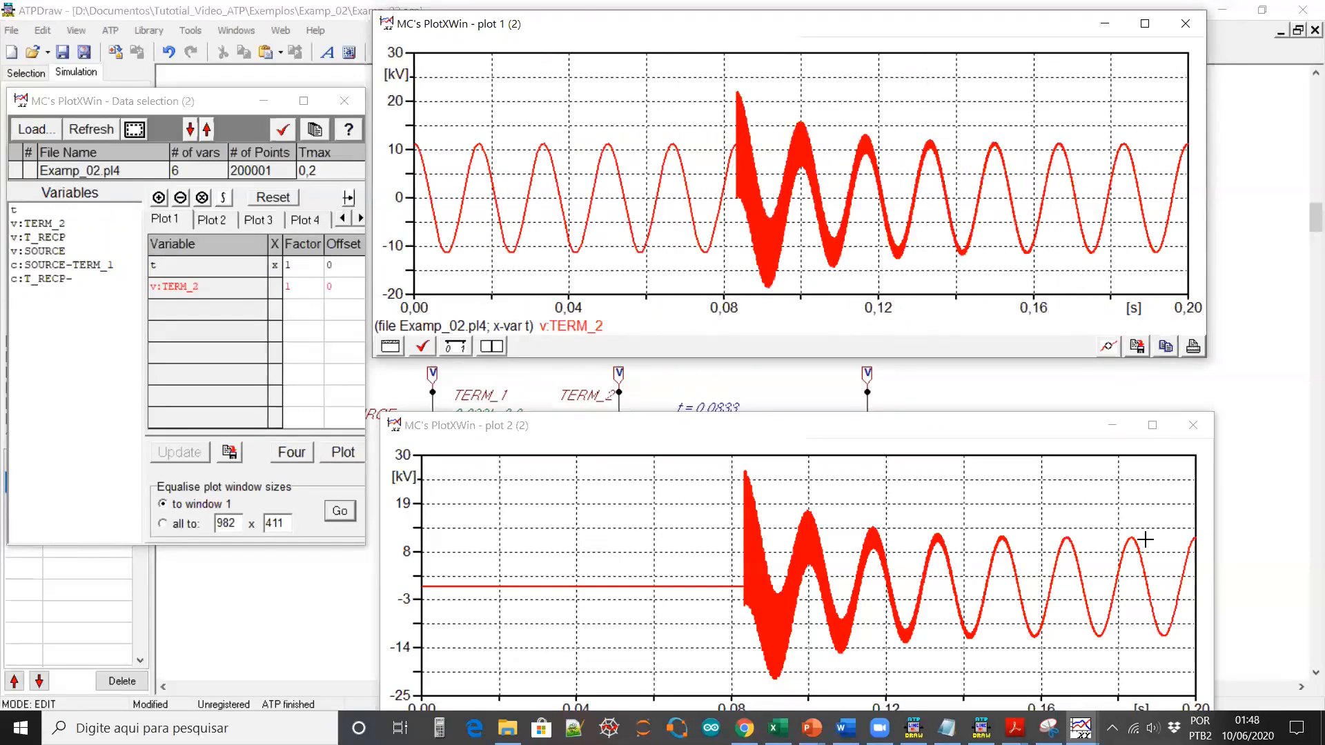
Return to the slideshow and advance to the closing 'Thank you!' slide
{"action": "left_click", "coordinate": [1264, 480]}
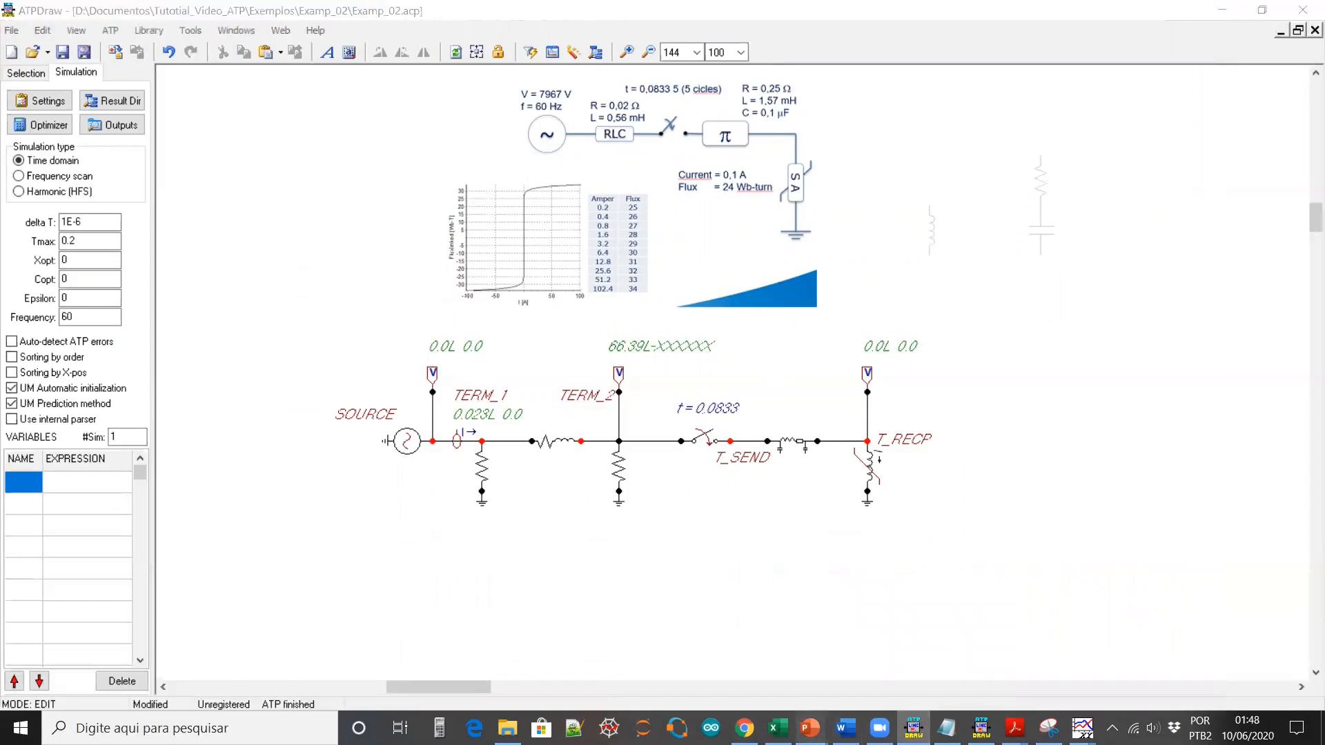
{"action": "mouse_move", "coordinate": [812, 728]}
{"action": "left_click", "coordinate": [918, 658]}
{"action": "left_click", "coordinate": [961, 510]}
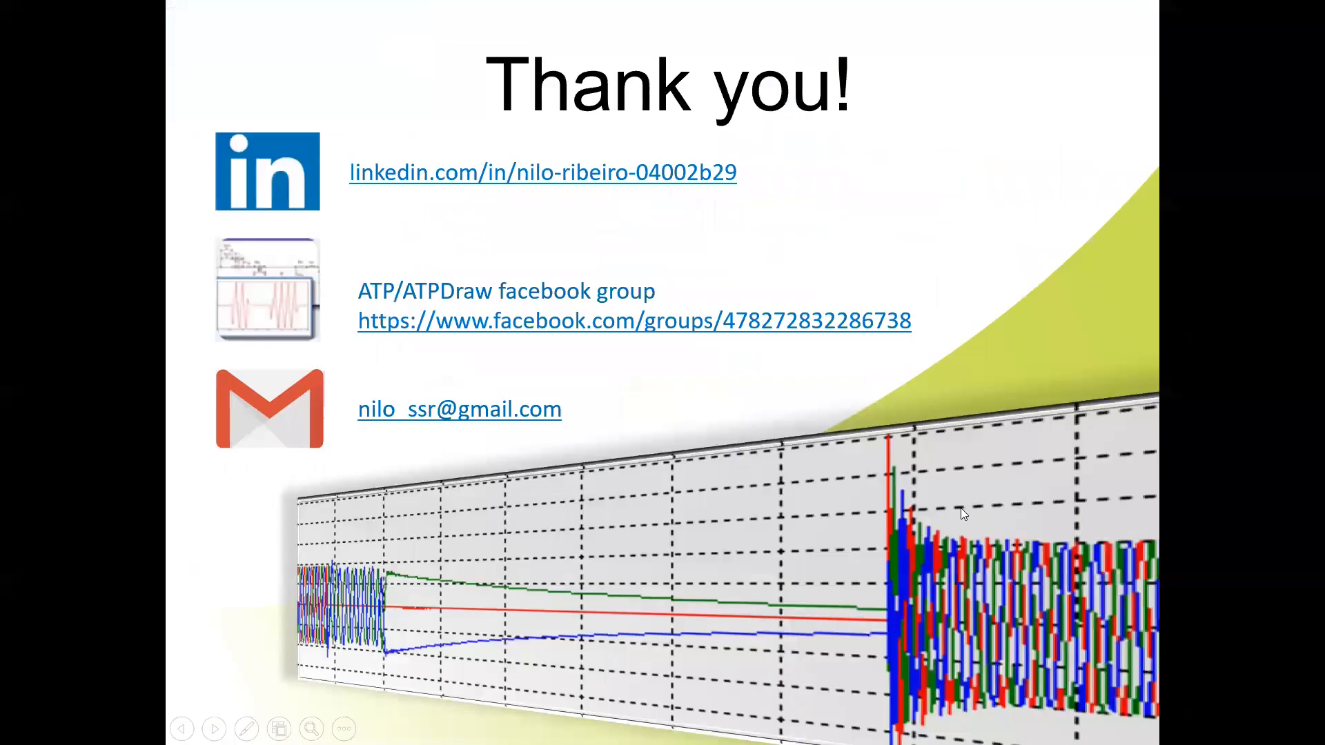